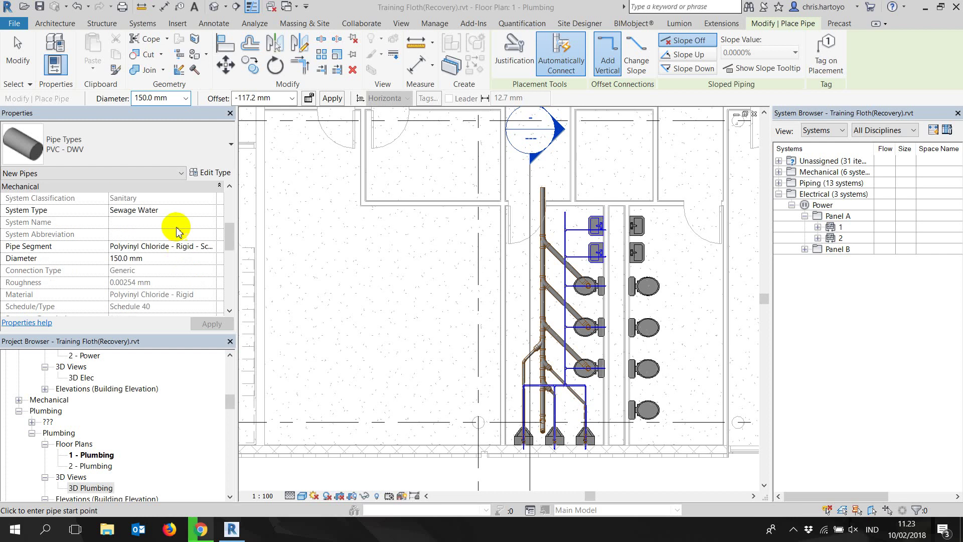
- Set the new pipe to the Vent system type with a 32 mm diameter
left_click(210, 210)
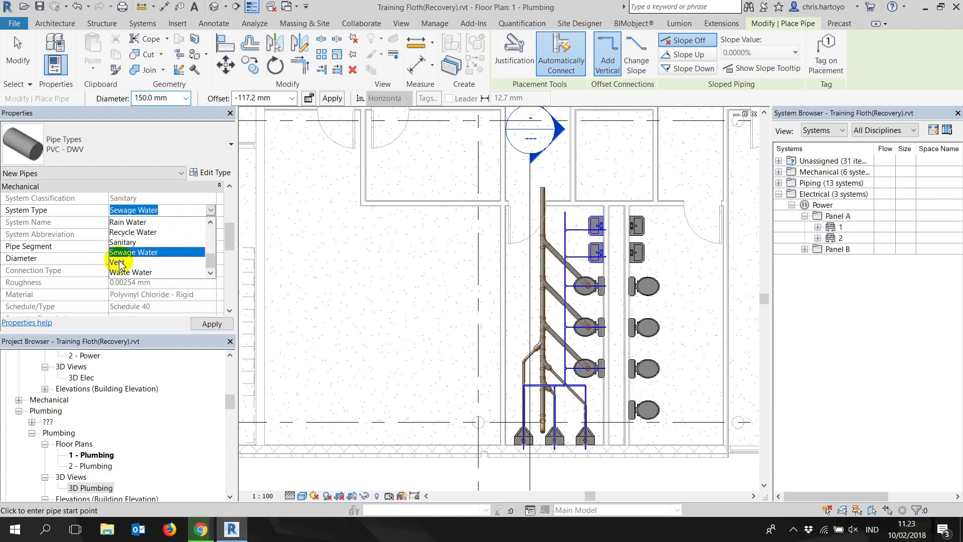
left_click(120, 263)
scroll(551, 276, "up", 2)
scroll(517, 226, "up", 2)
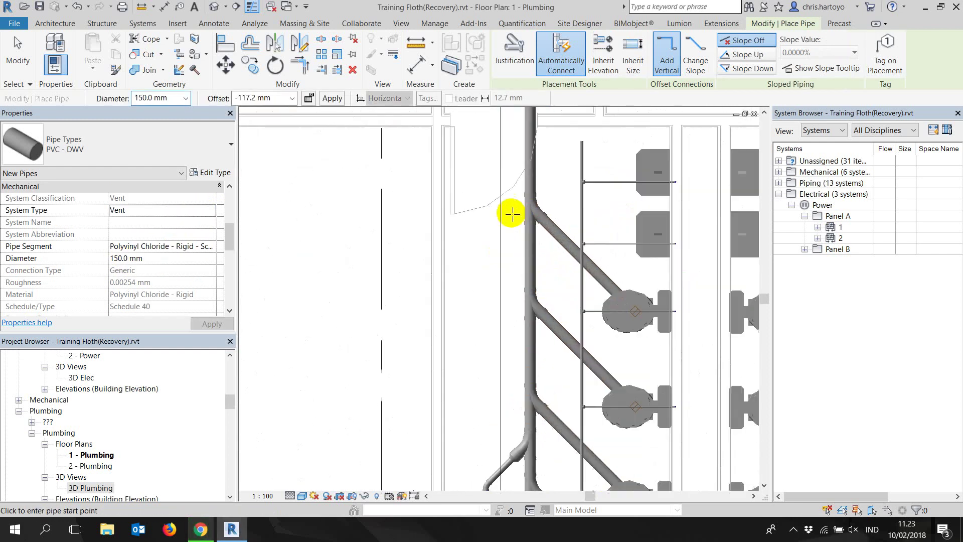
scroll(512, 213, "up", 1)
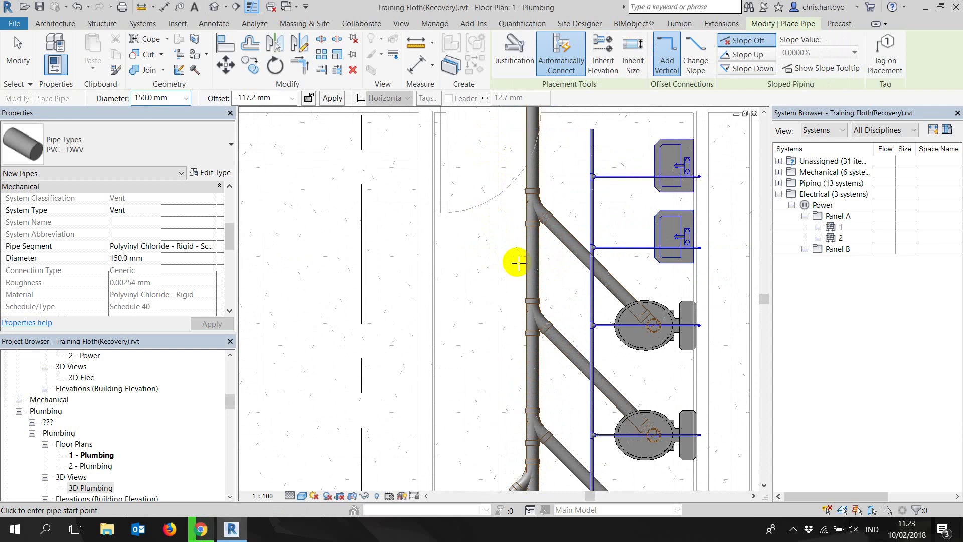
left_click(258, 99)
type("-100")
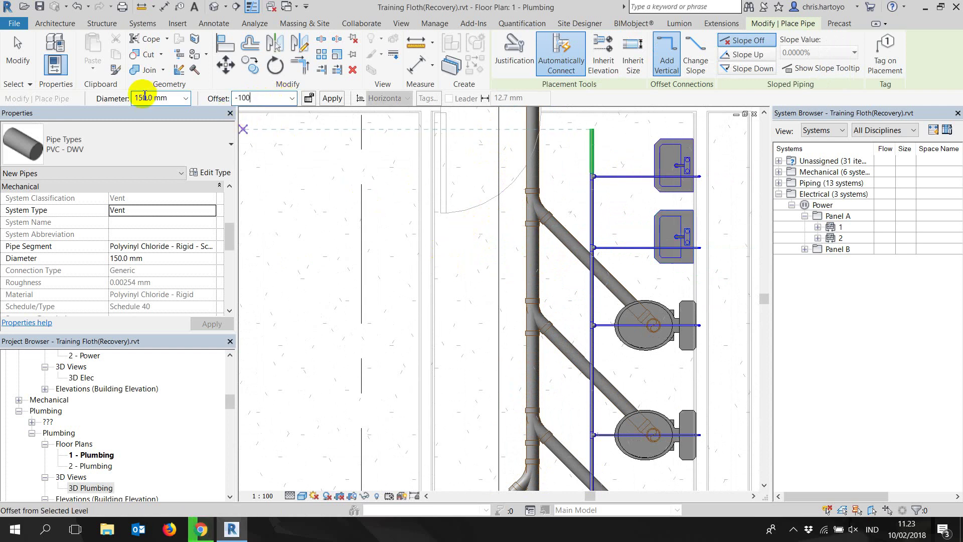
left_click(185, 99)
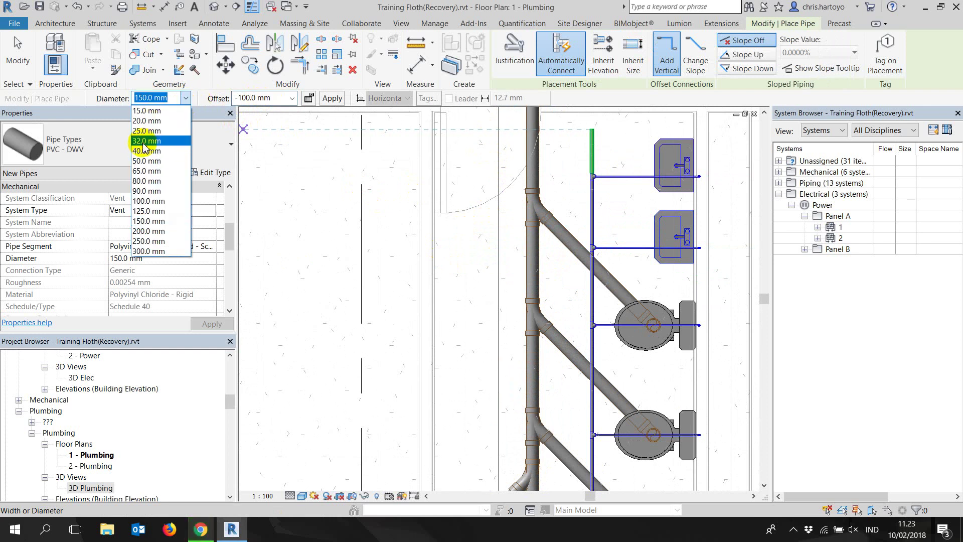
left_click(146, 141)
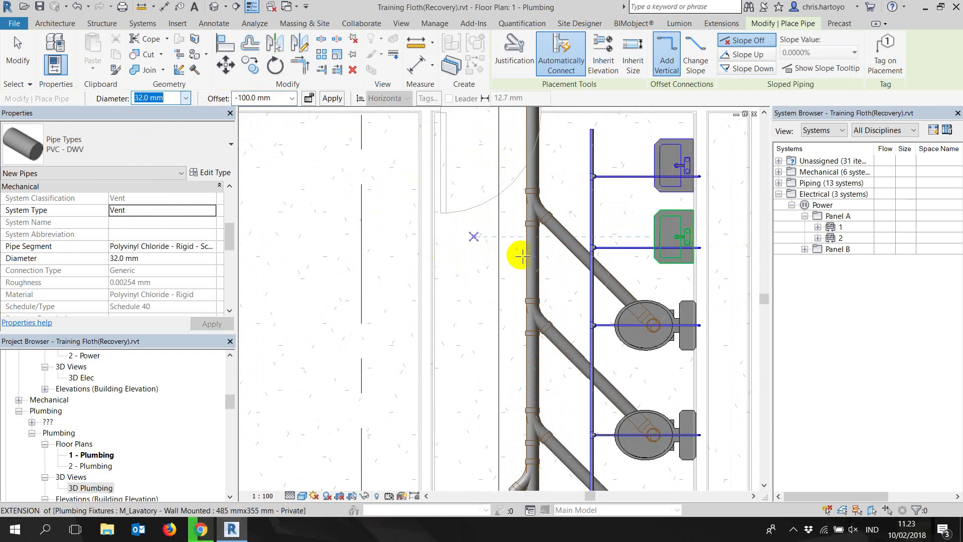
- Attempt a pipe into the vertical stack, then discard it after the error
left_click(468, 261)
scroll(524, 262, "up", 2)
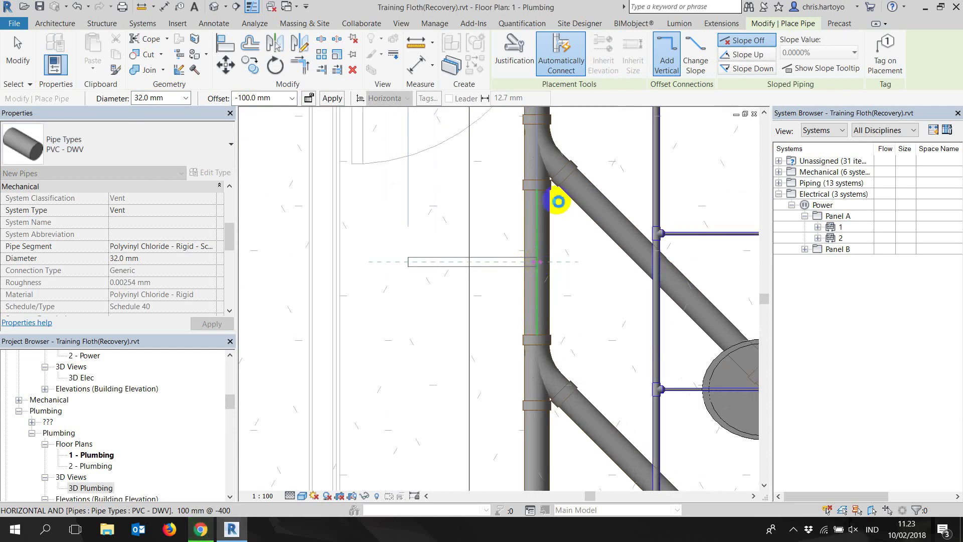
left_click(558, 201)
key("Escape")
scroll(559, 230, "down", 3)
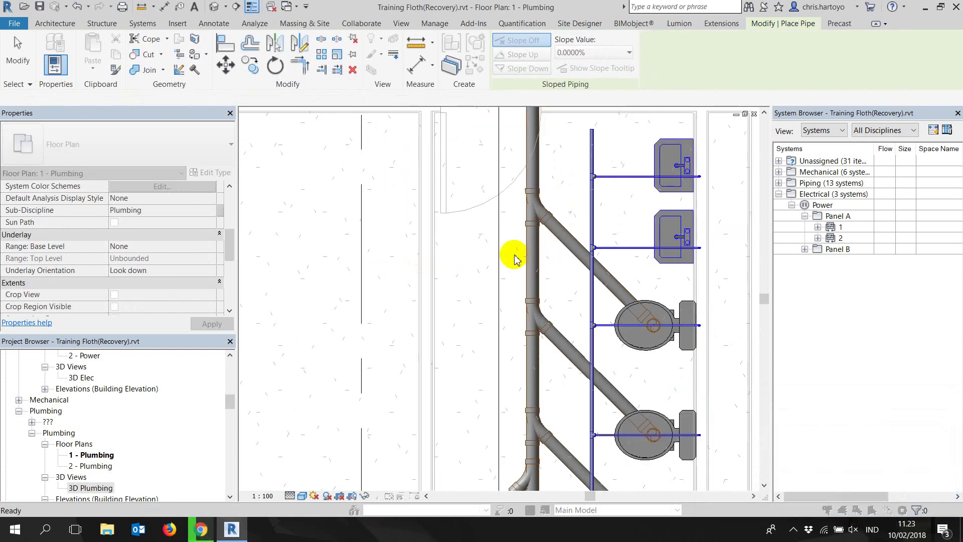
- Set offset to 0 and draw the vent pipe horizontally into the stack
left_click(280, 98)
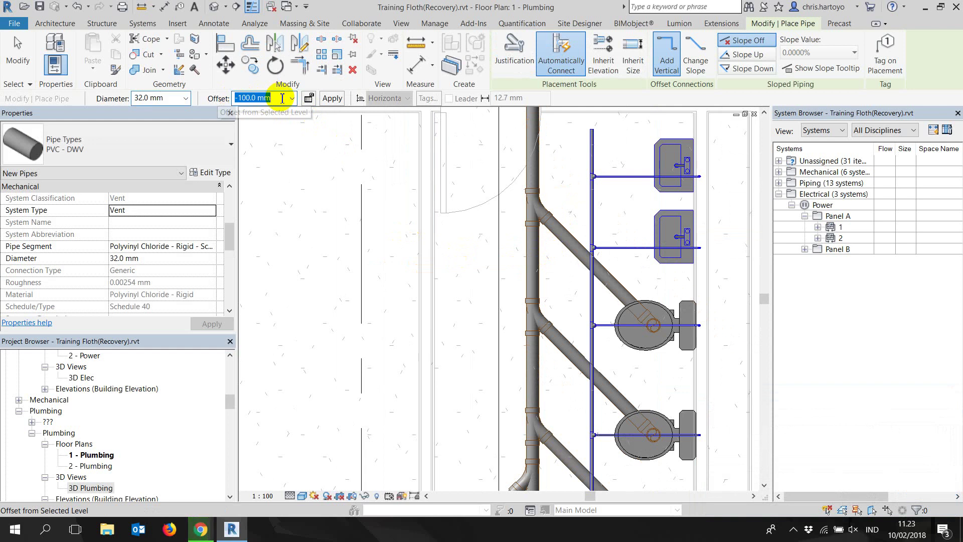
type("0")
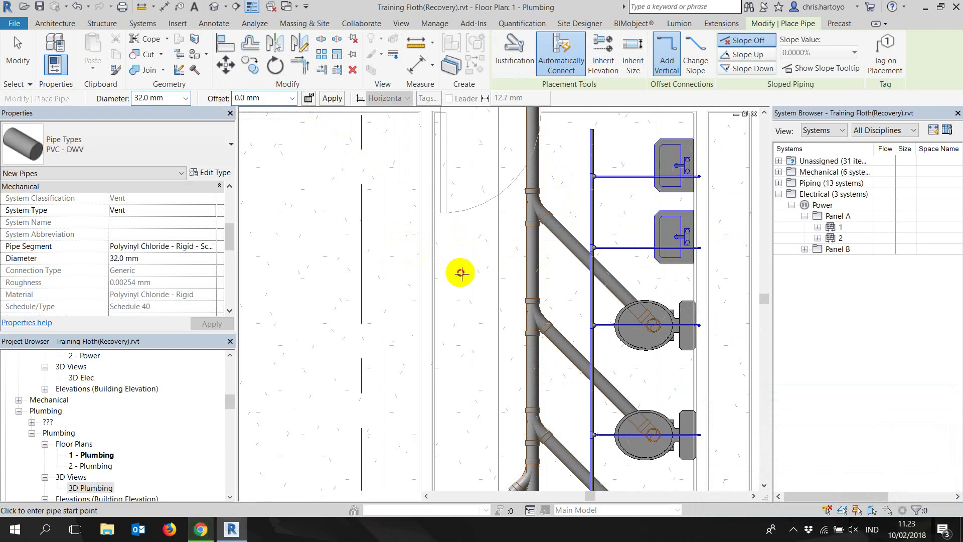
left_click(460, 272)
left_click(537, 272)
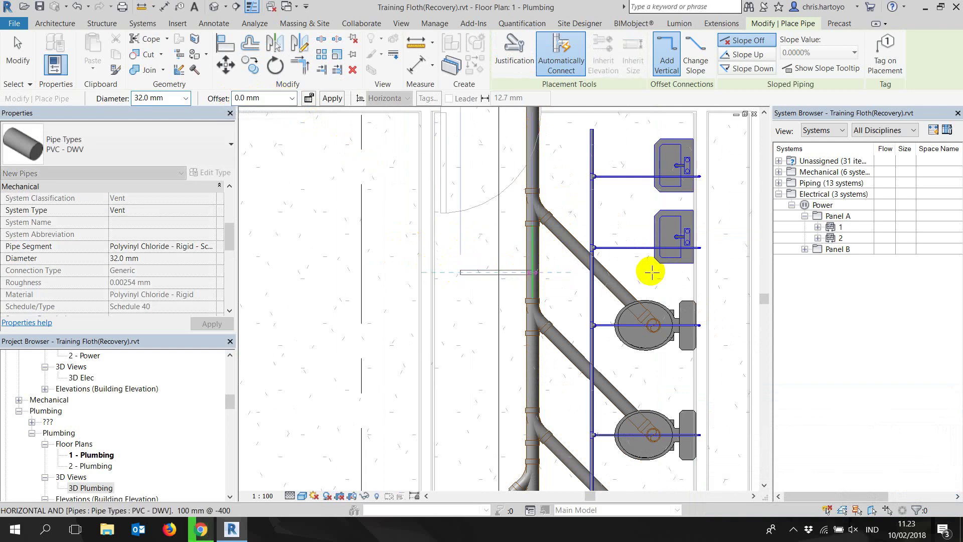
scroll(499, 259, "up", 3)
- Finish pipe placement and pan the plan down to the floor fixtures
key("Escape")
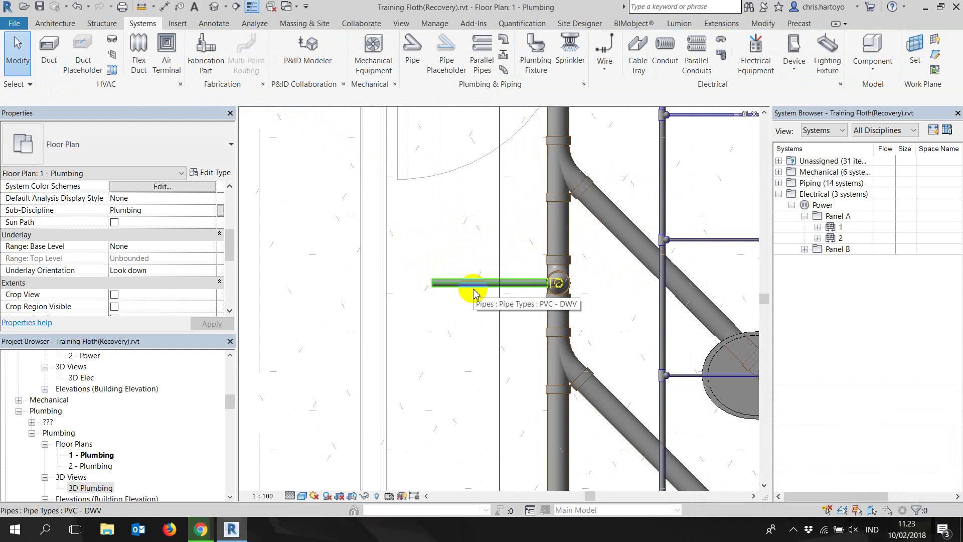
scroll(121, 270, "down", 3)
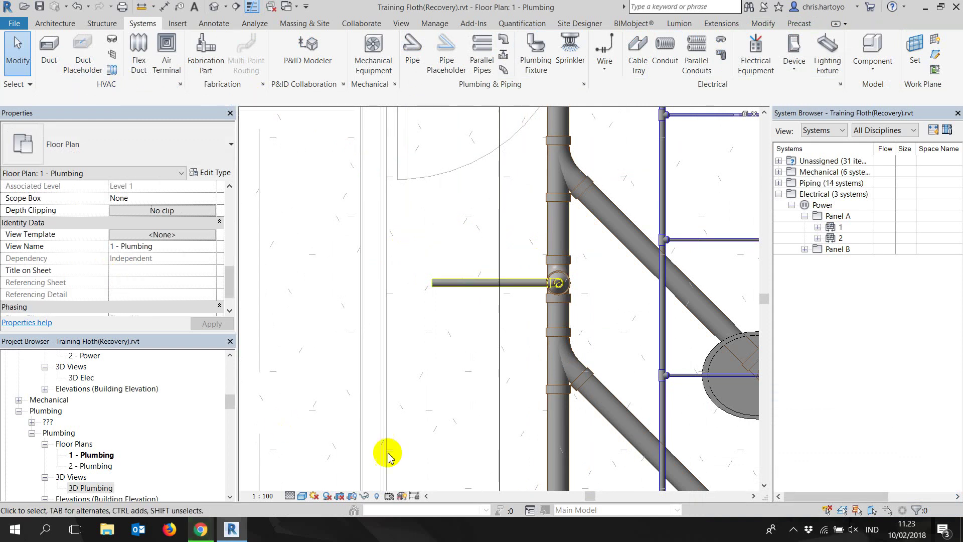
scroll(420, 323, "down", 3)
scroll(408, 373, "up", 2)
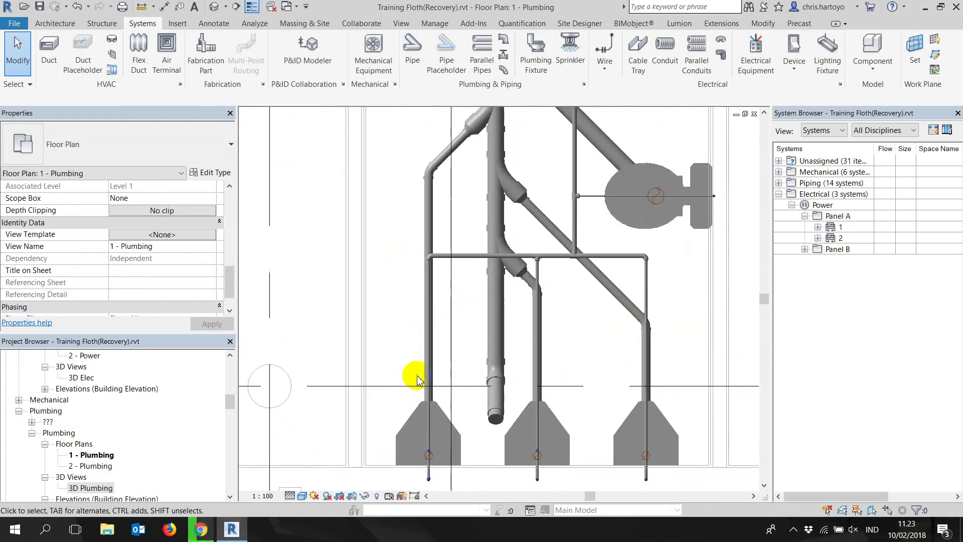
scroll(414, 377, "up", 1)
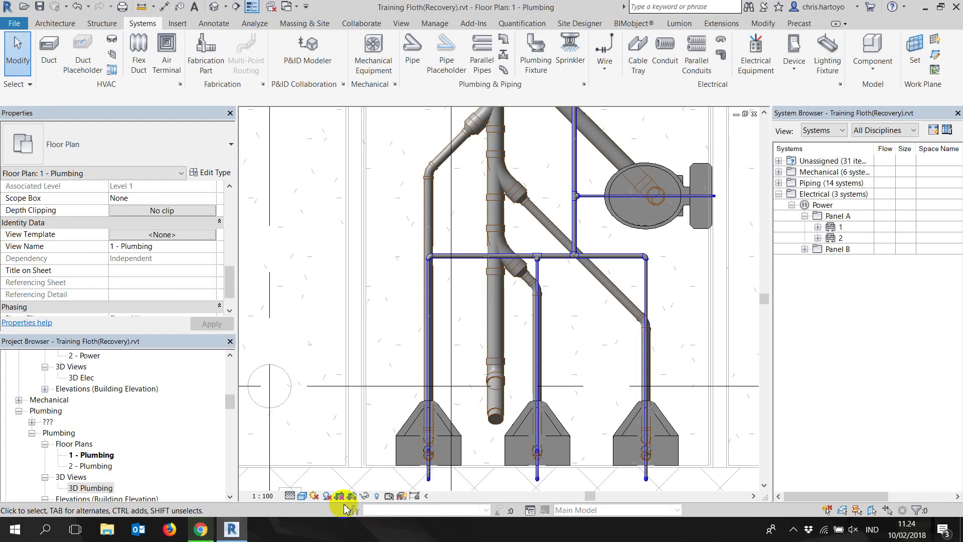
scroll(528, 53, "down", 1)
mouse_move(440, 178)
middle_mouse_down()
mouse_move(499, 396)
mouse_move(505, 316)
middle_mouse_up()
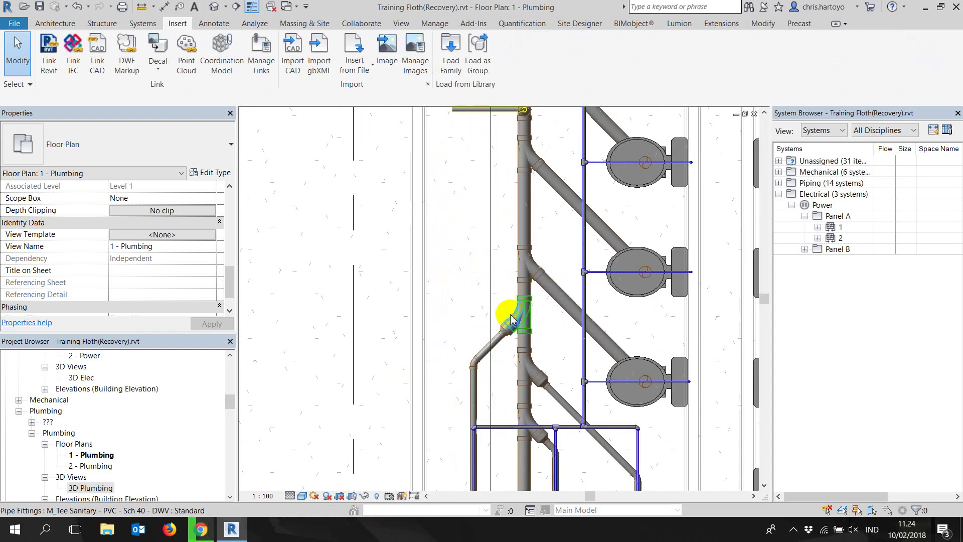
scroll(517, 251, "down", 3)
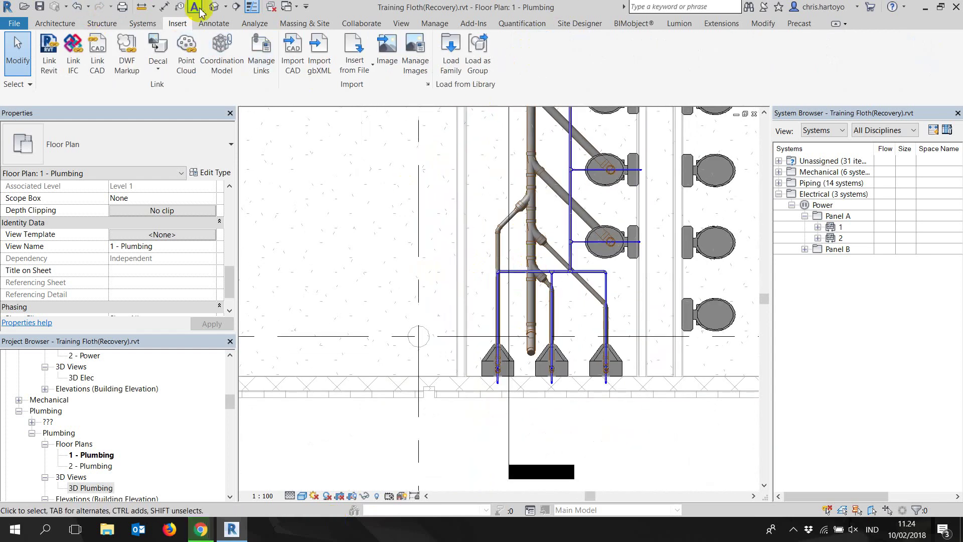
- Draw a section line across the riser below the fixtures and open Section 5
left_click(235, 8)
left_click(471, 328)
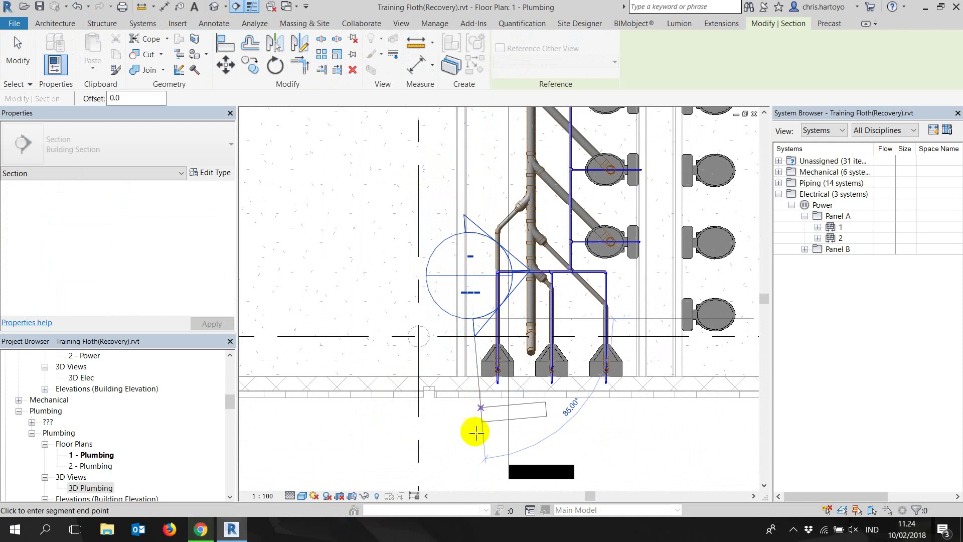
left_click(469, 443)
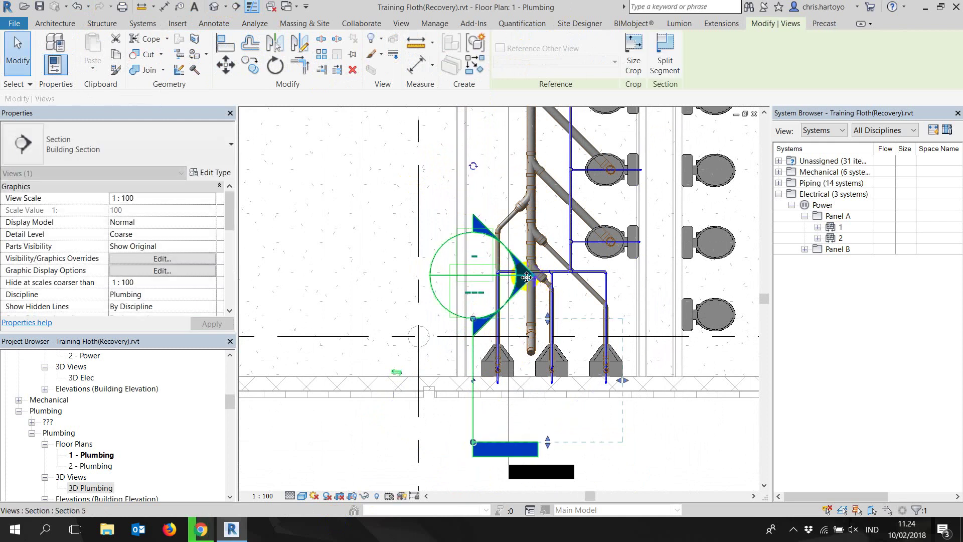
key("Escape")
double_click(525, 280)
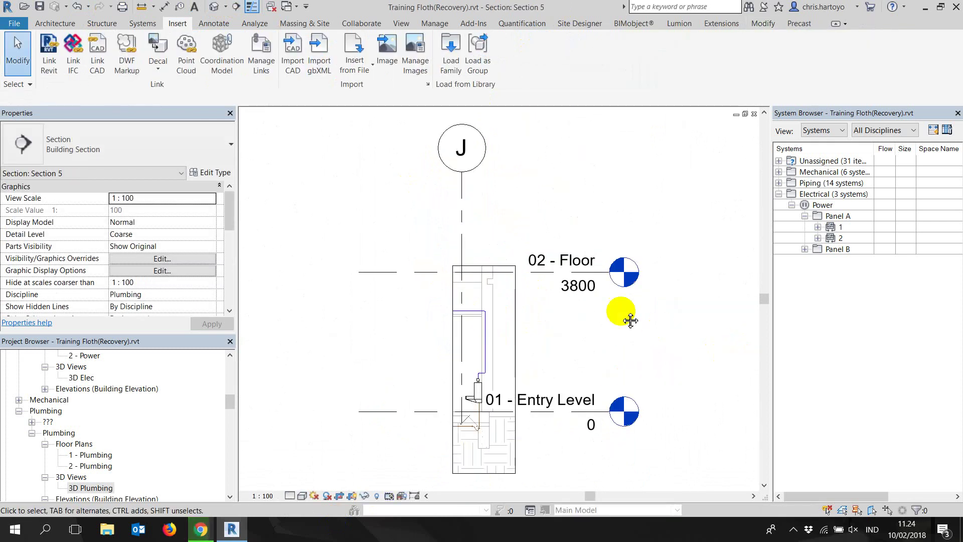
- Show Section 5 at Fine detail level with shaded display
scroll(498, 263, "up", 3)
scroll(459, 254, "up", 2)
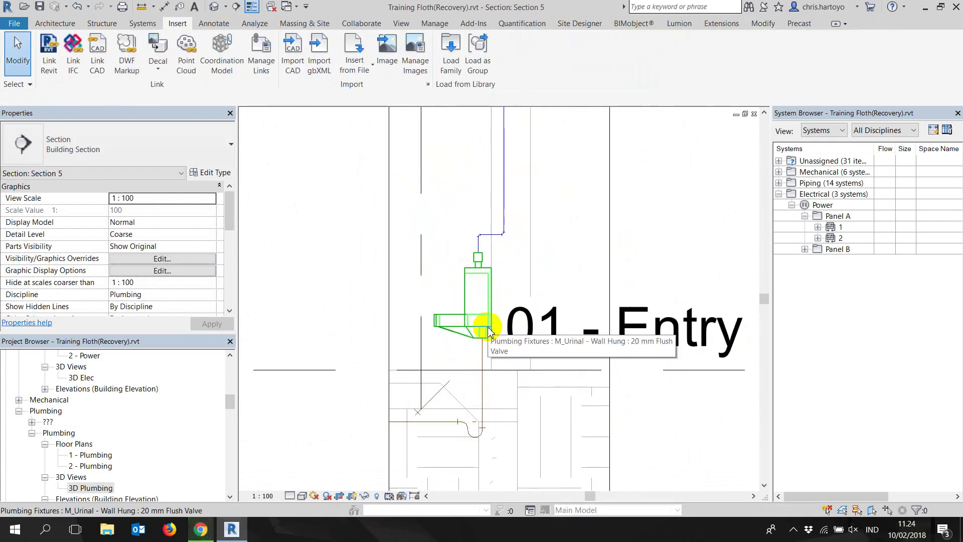
left_click(292, 495)
left_click(301, 483)
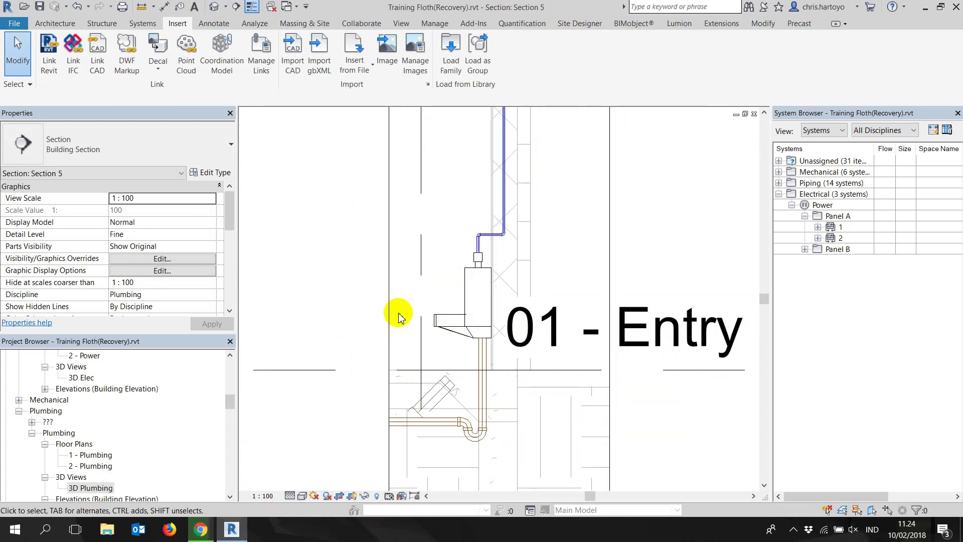
key("s")
key("d")
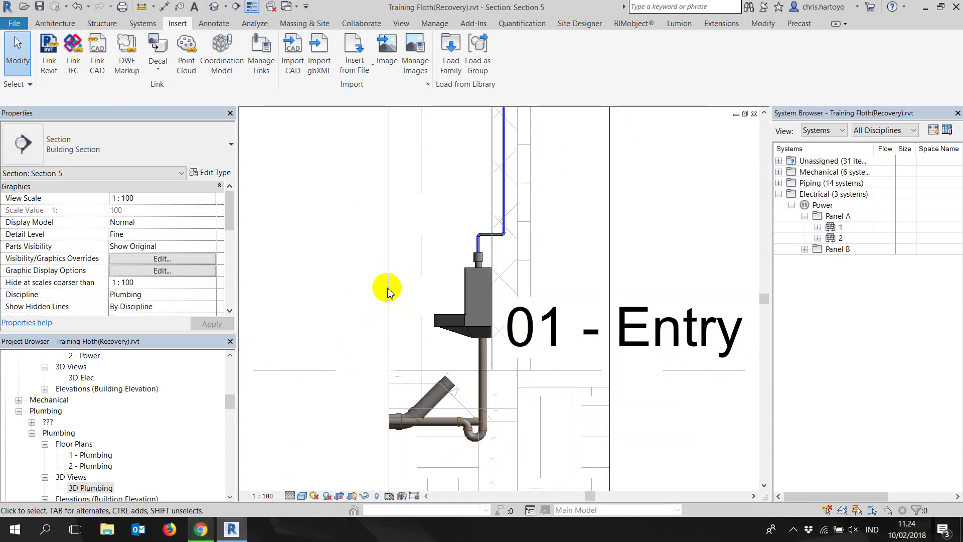
- Delete the trap fitting below the fixture at the stack base
left_click(388, 253)
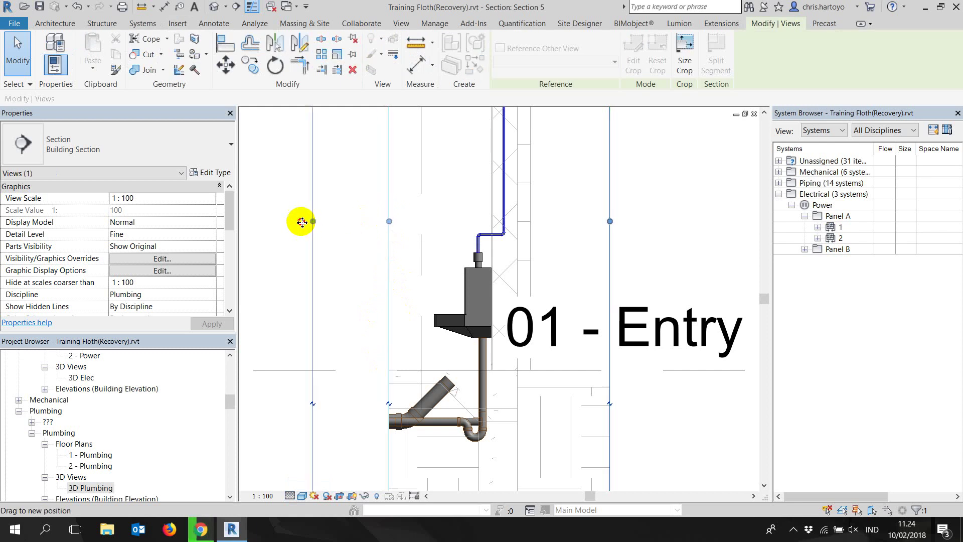
scroll(490, 301, "up", 3)
scroll(507, 397, "up", 2)
key("Escape")
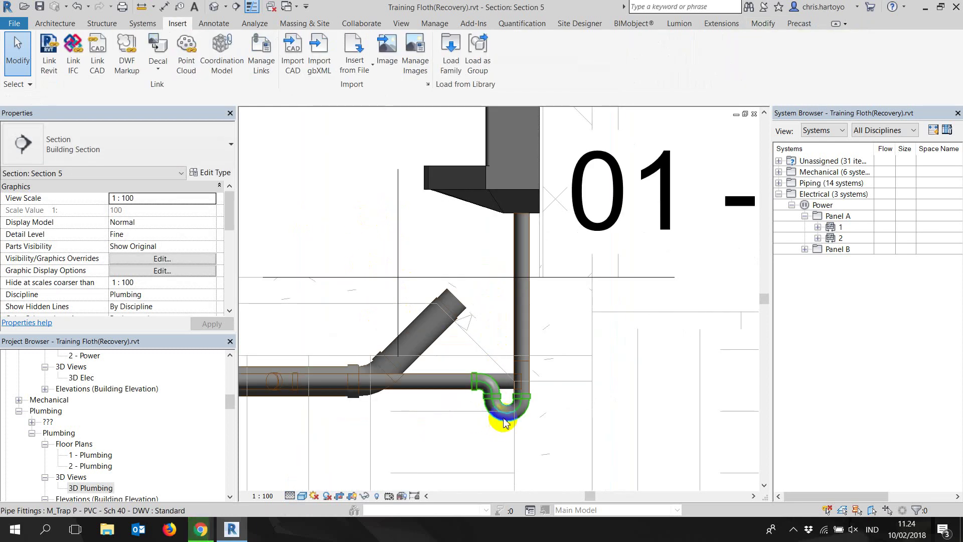
left_click(505, 422)
key("Escape")
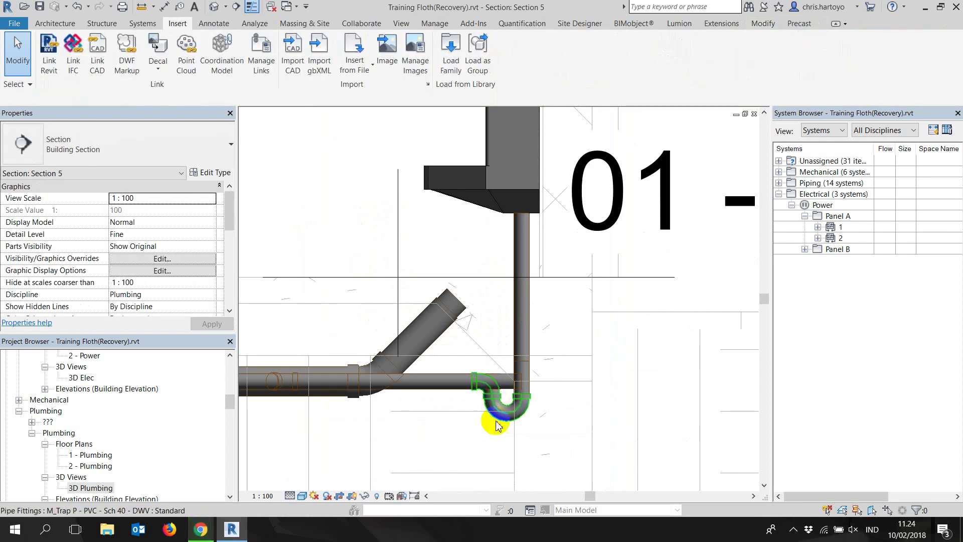
left_click(506, 417)
key("Delete")
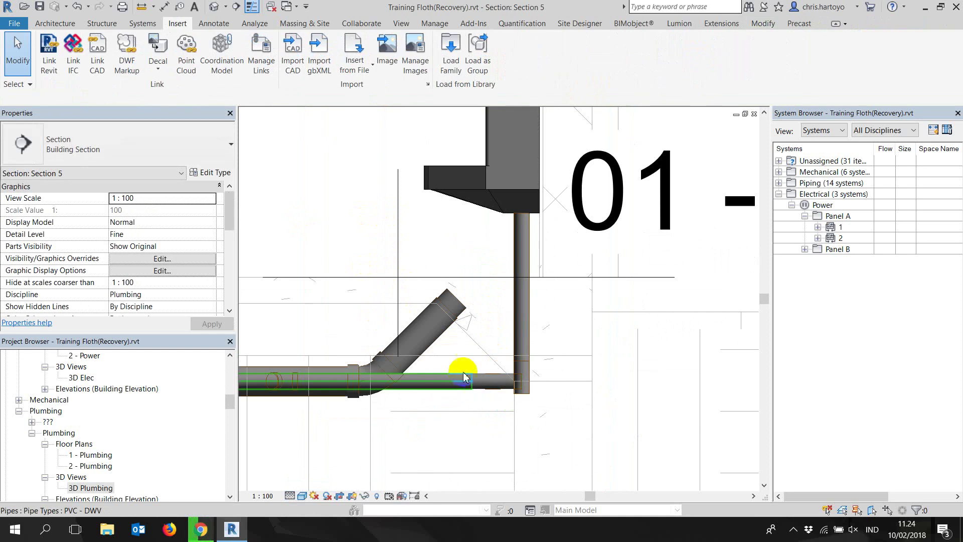
- Join the vertical and horizontal pipes at a corner with Trim/Extend to Corner
left_click(448, 383)
left_click(300, 65)
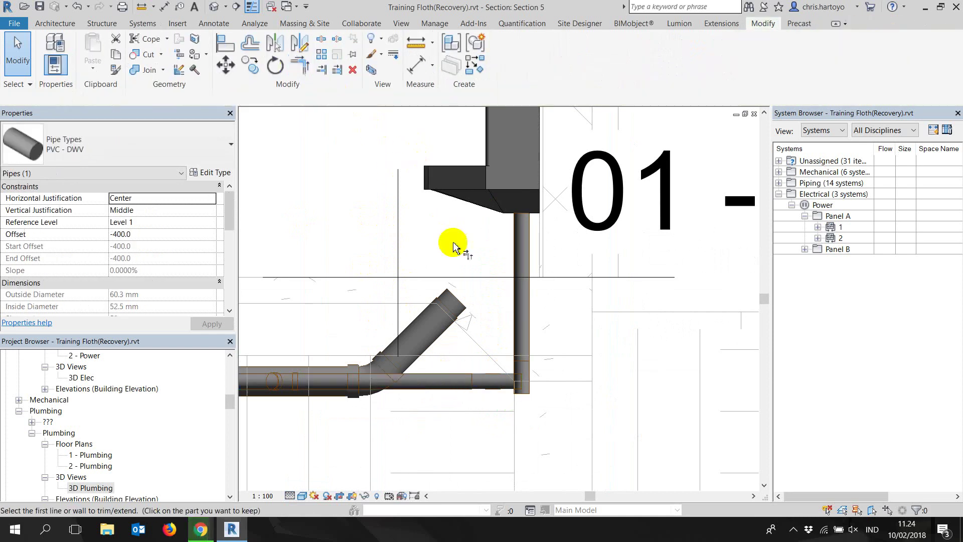
left_click(527, 323)
left_click(513, 383)
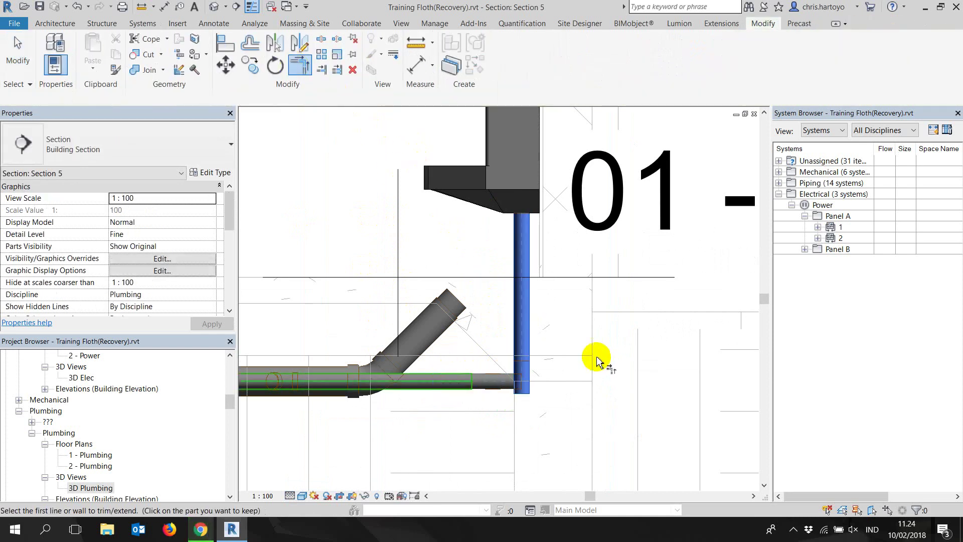
scroll(549, 321, "down", 1)
scroll(548, 321, "up", 2)
scroll(548, 321, "up", 1)
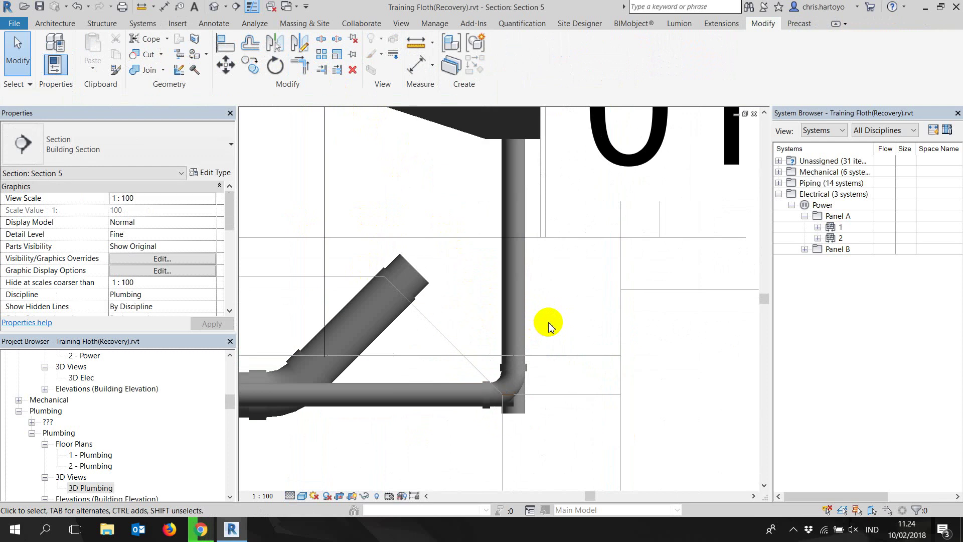
key("Escape")
middle_click_drag(576, 172, 569, 279)
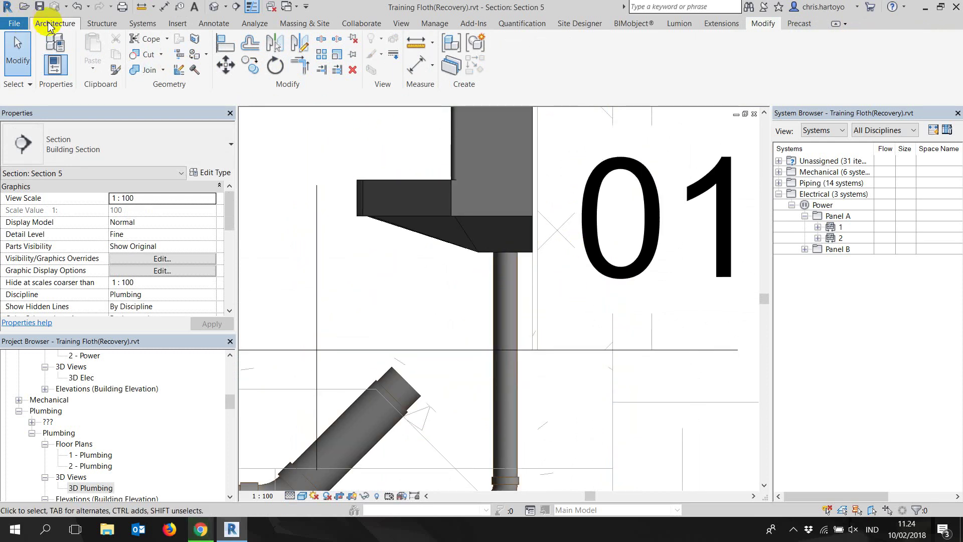
left_click(140, 23)
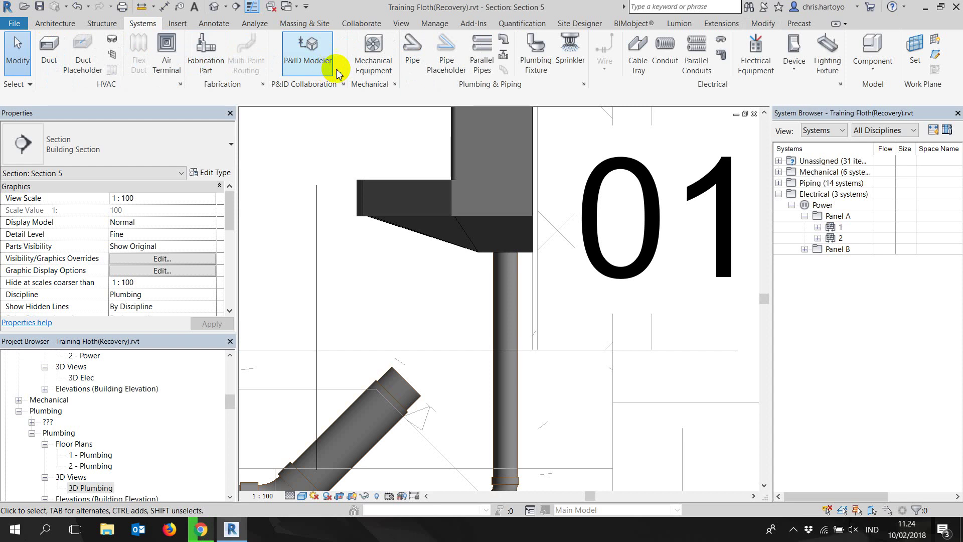
left_click(412, 53)
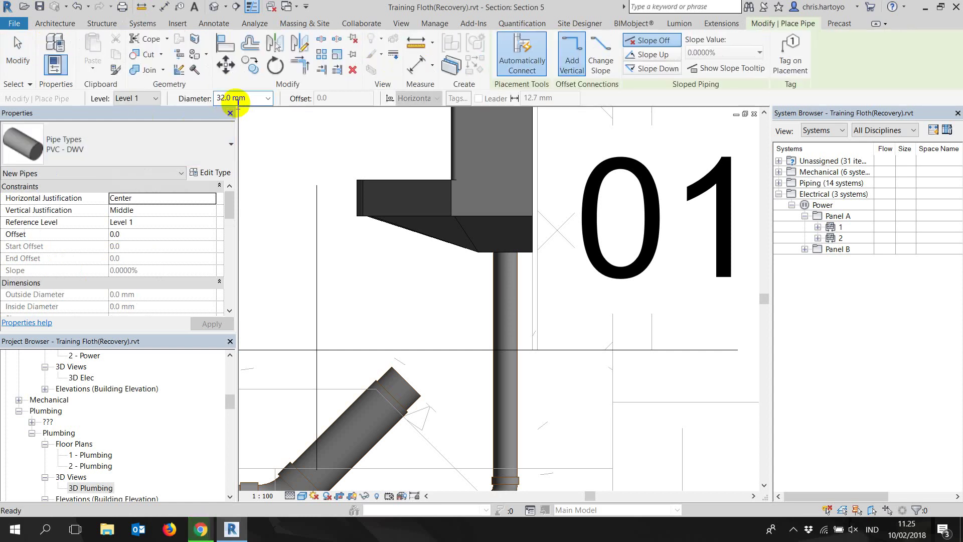
scroll(139, 279, "down", 5)
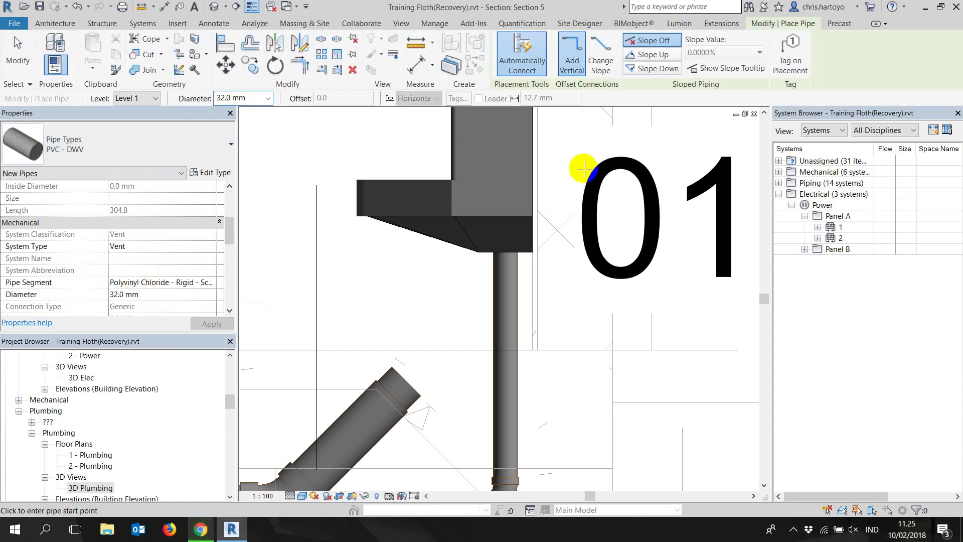
left_click(557, 133)
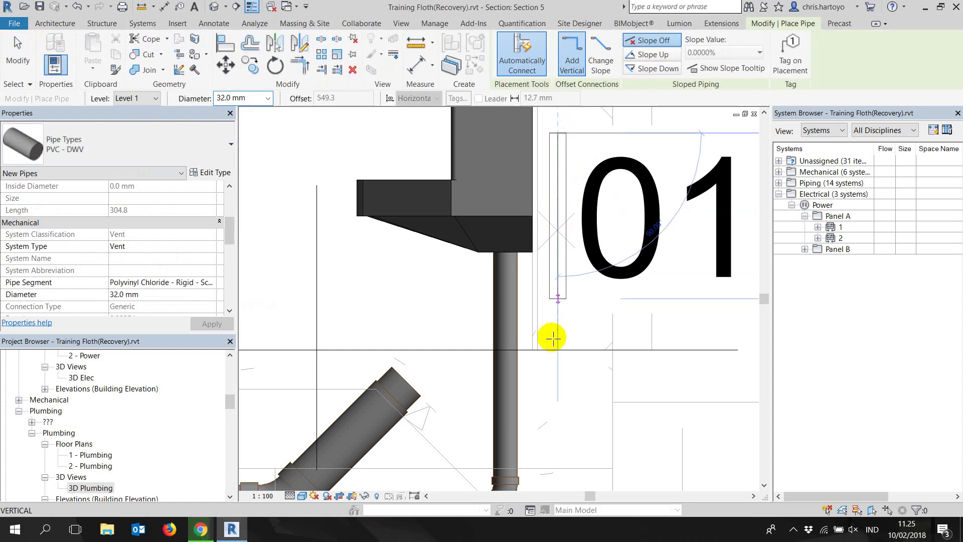
left_click(556, 416)
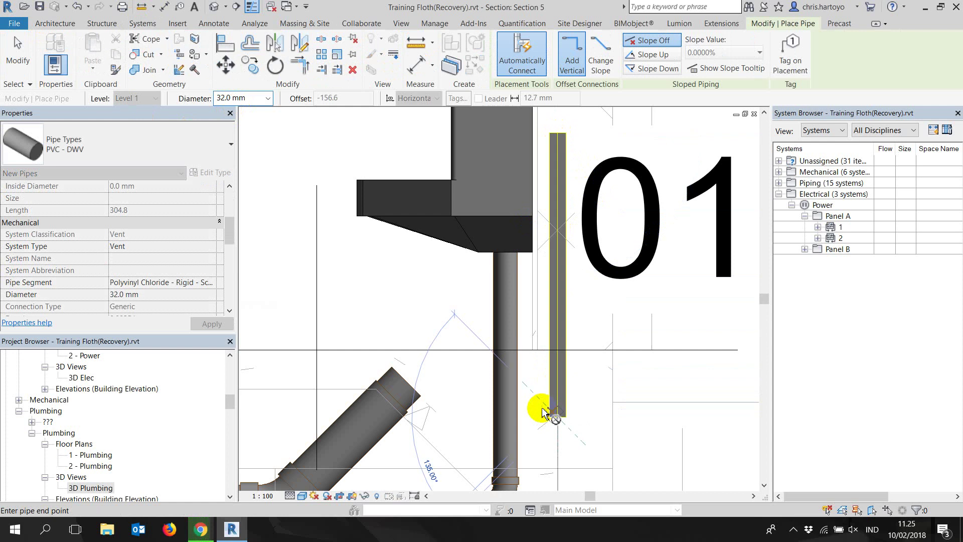
left_click(505, 420)
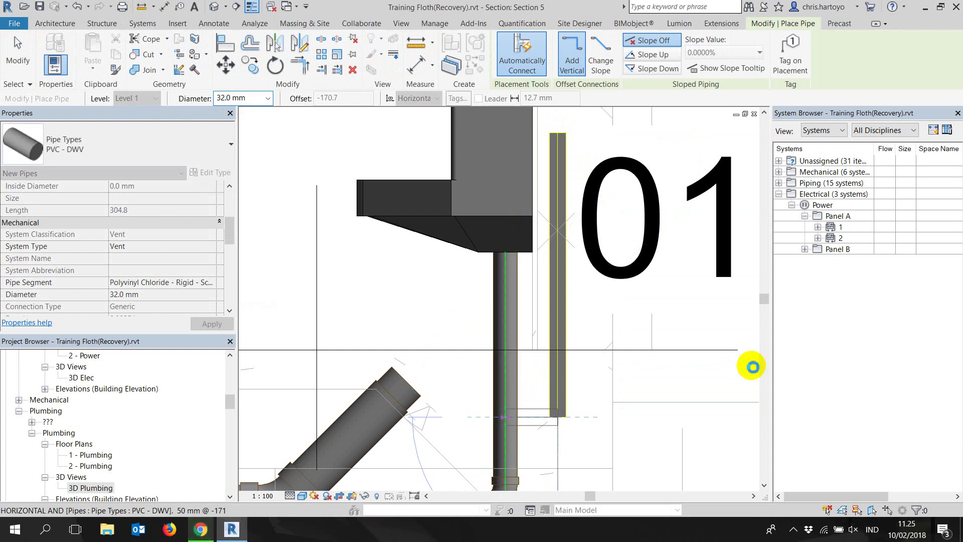
key("Escape")
key("Escape")
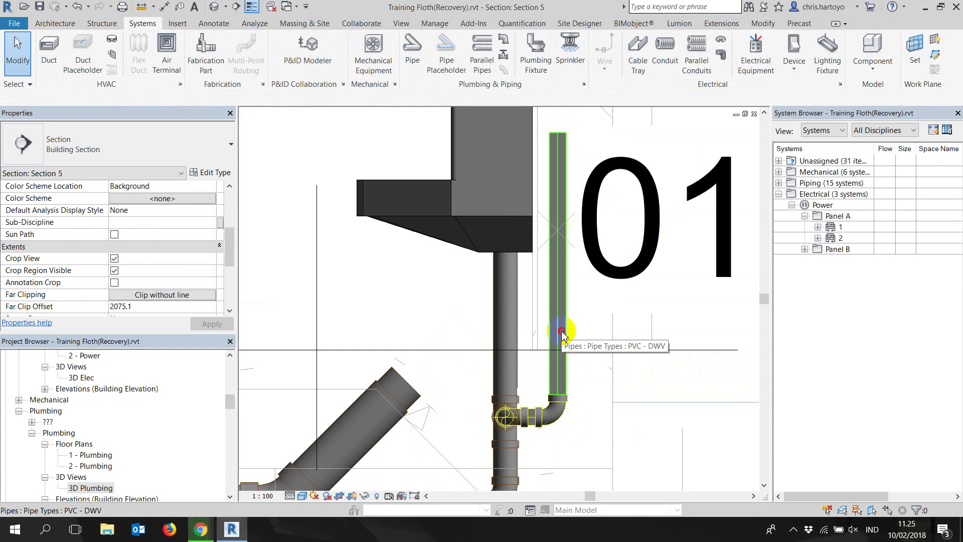
left_click(562, 332)
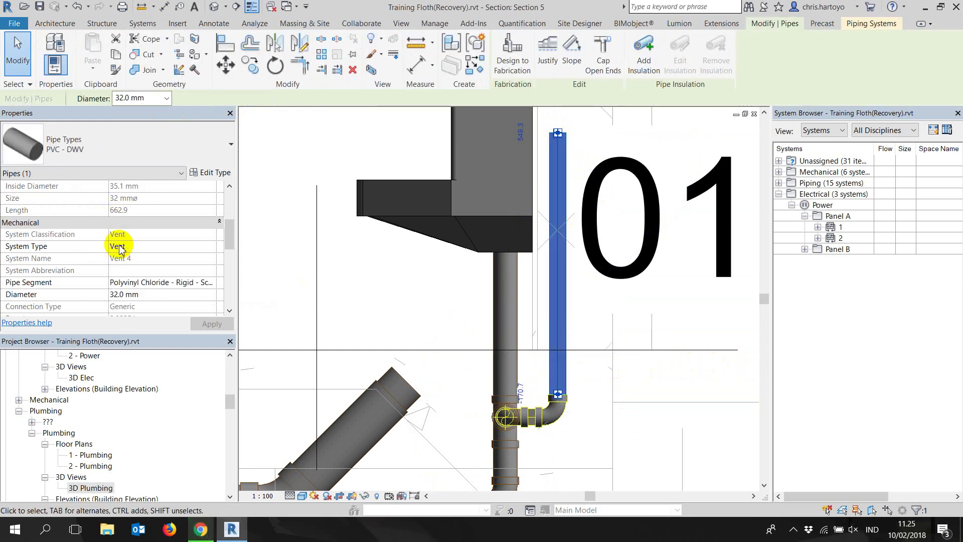
scroll(119, 248, "down", 2)
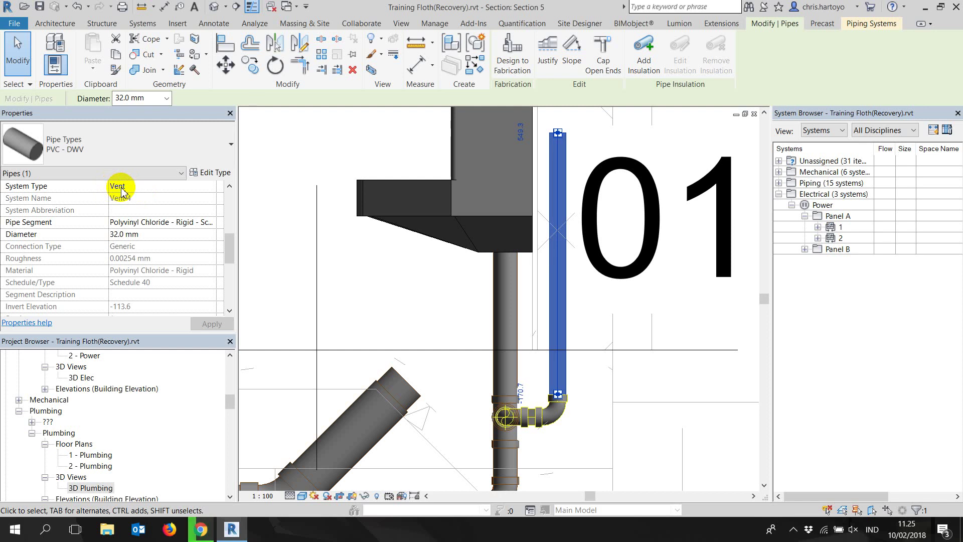
key("Escape")
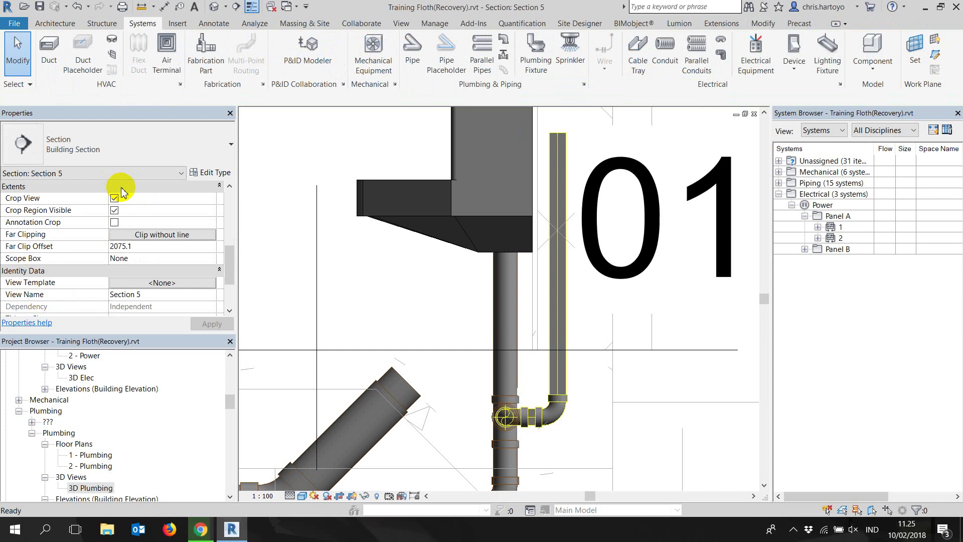
key("ctrl+z")
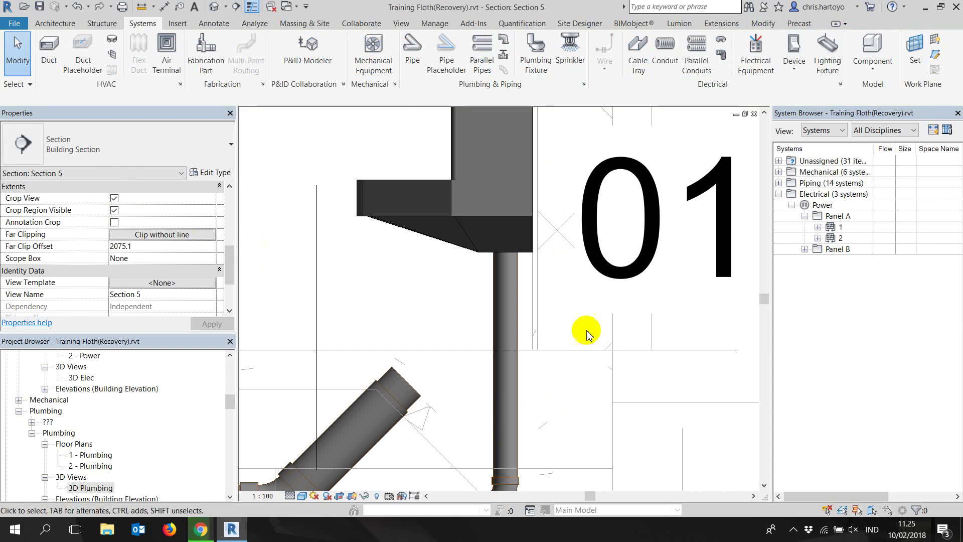
scroll(585, 327, "down", 2)
scroll(559, 323, "down", 2)
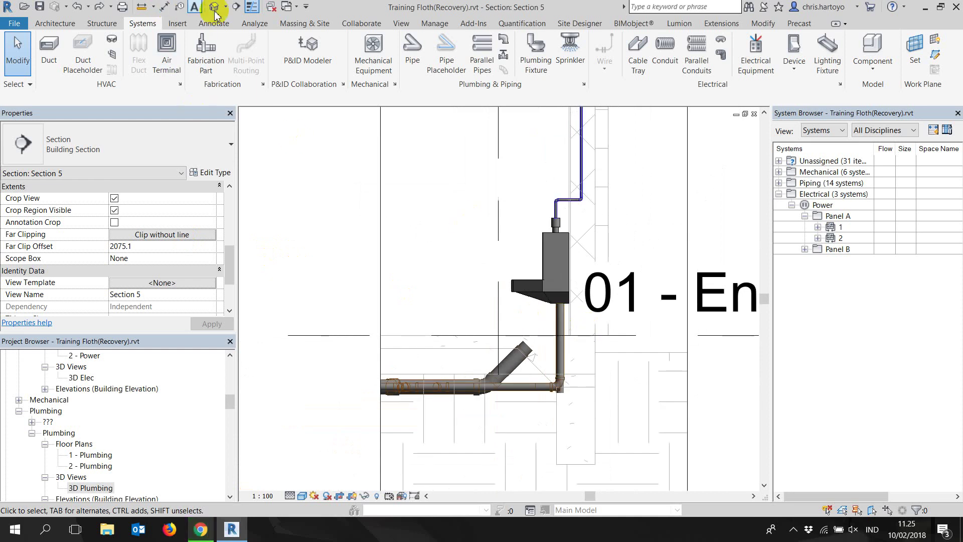
- Open the 3D Plumbing view and zoom in on the tanks' piping
double_click(91, 488)
scroll(577, 291, "up", 1)
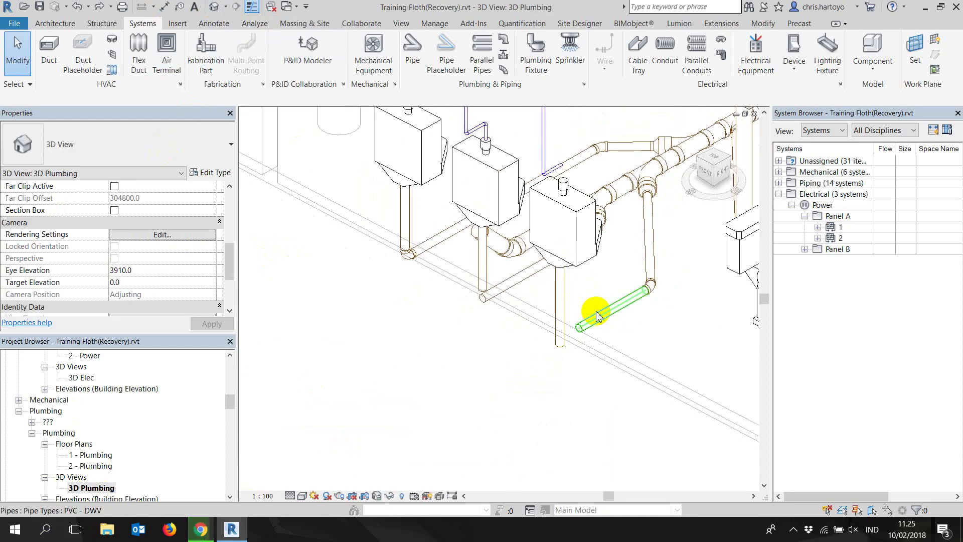
scroll(552, 324, "up", 1)
scroll(527, 329, "down", 1)
scroll(466, 326, "down", 2)
scroll(473, 333, "down", 3)
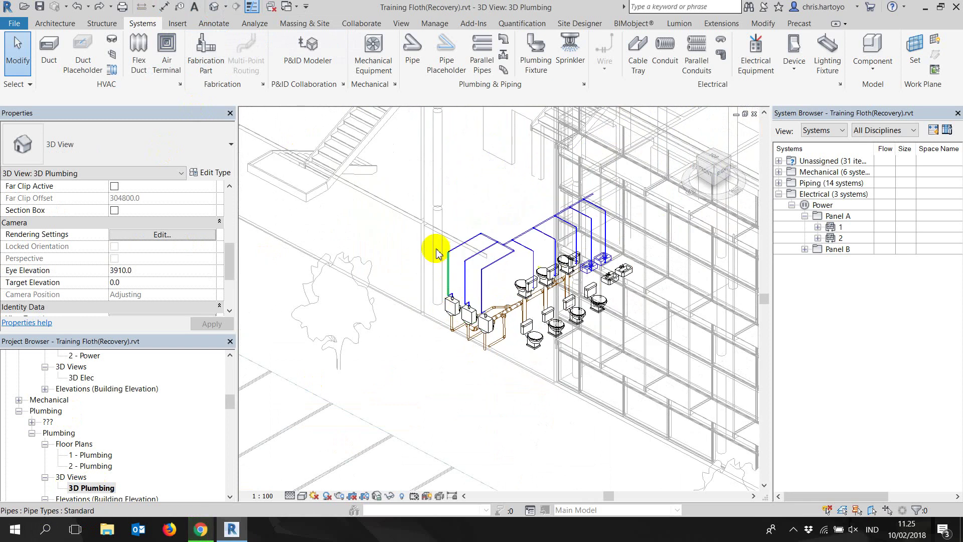
scroll(446, 270, "up", 2)
scroll(88, 462, "down", 1)
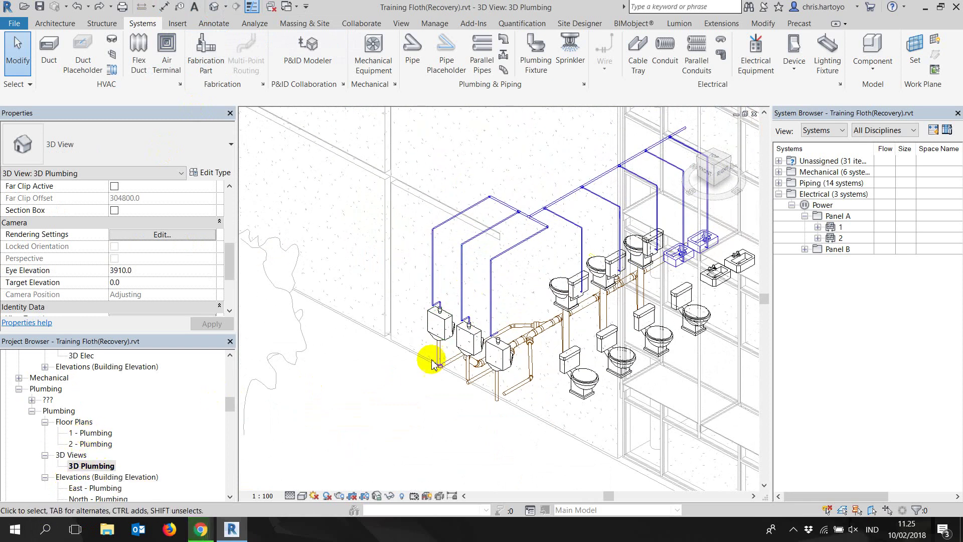
scroll(496, 389, "up", 3)
scroll(497, 389, "up", 2)
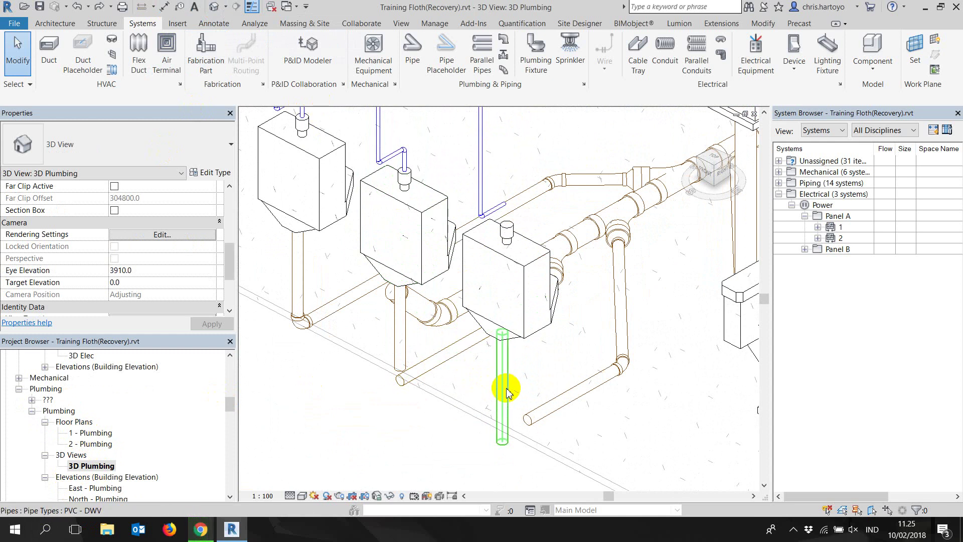
- Trim/extend each tank's vertical drop pipe to a corner with the horizontal pipes
left_click(448, 191)
left_click(307, 61)
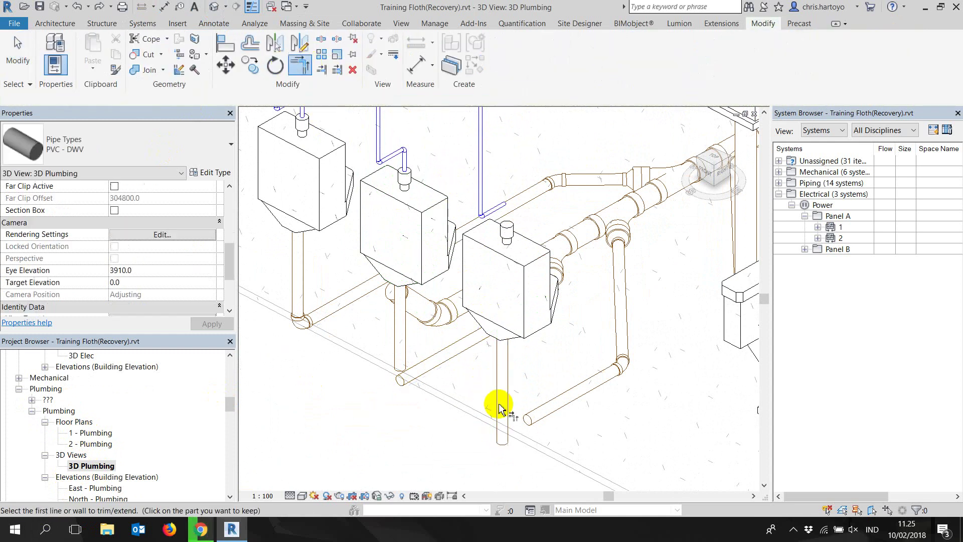
left_click(506, 398)
left_click(532, 418)
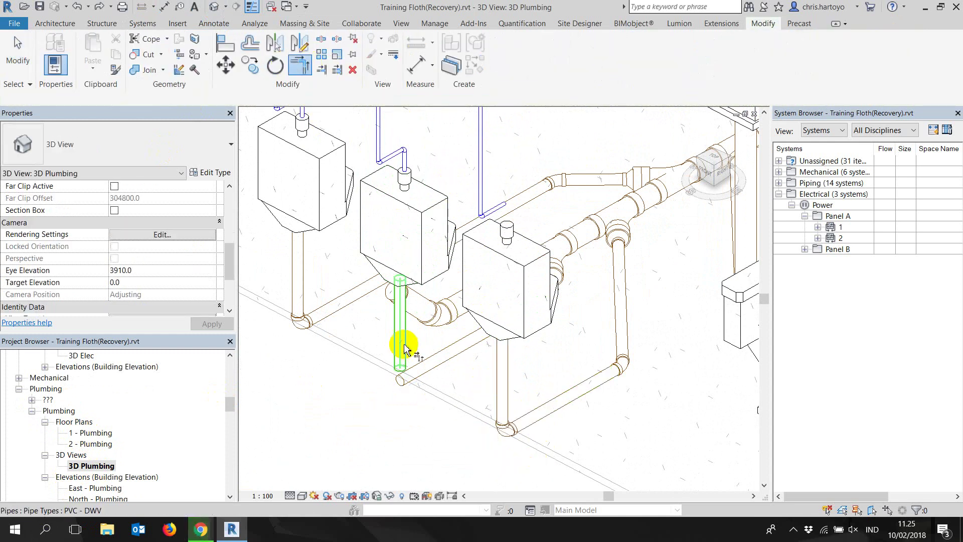
left_click(404, 351)
left_click(485, 332)
scroll(389, 429, "down", 3)
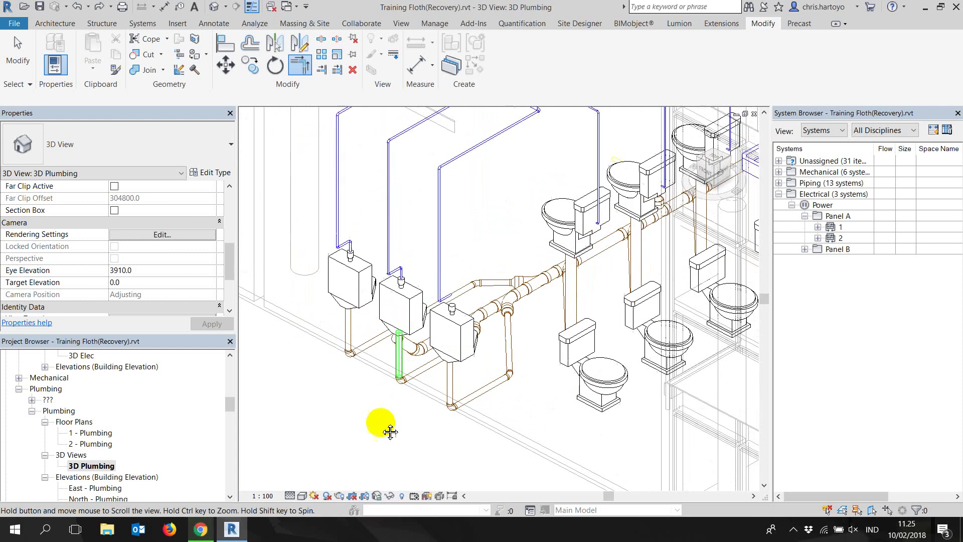
scroll(462, 325, "down", 2)
key("Escape")
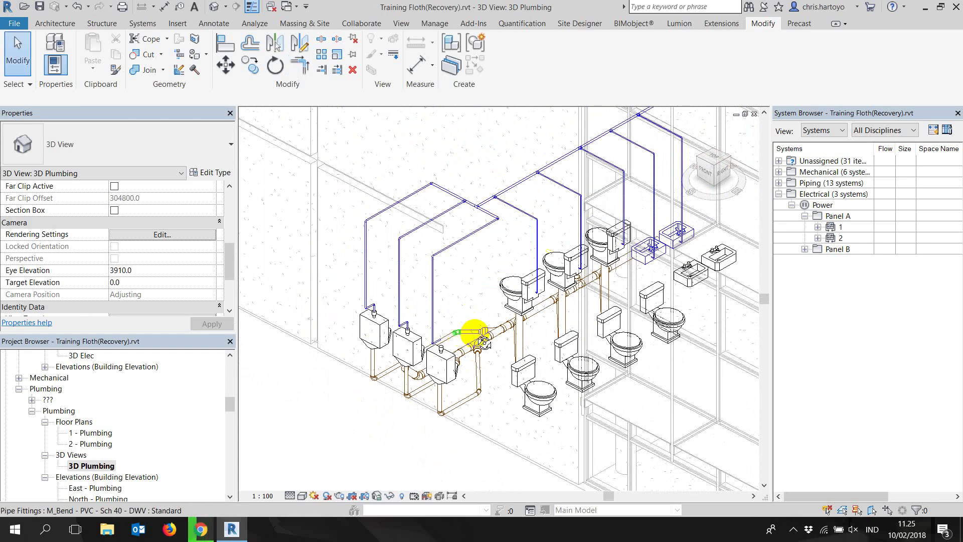
scroll(469, 344, "up", 5)
scroll(477, 351, "down", 2)
- Switch the 3D view to Shaded style and centre the fixtures
left_click(303, 495)
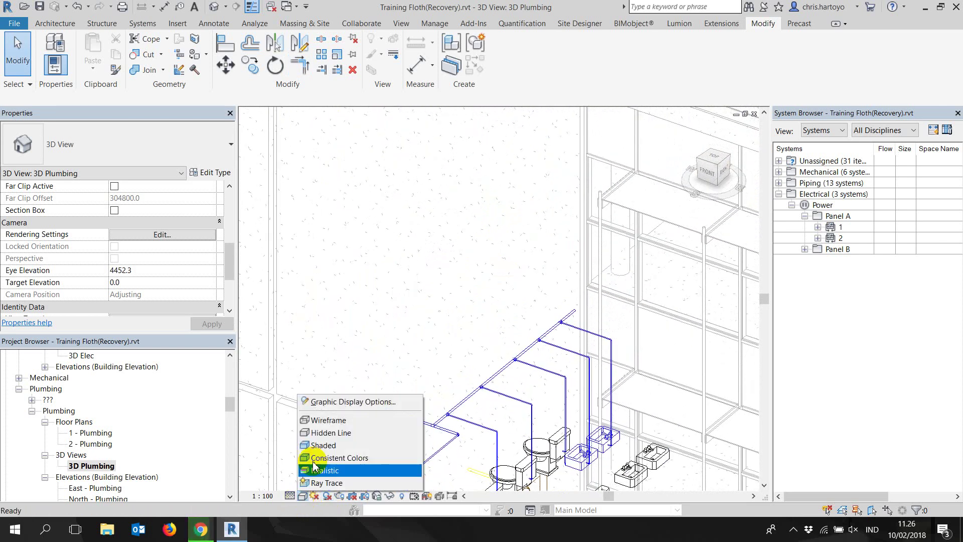
left_click(320, 446)
middle_click_drag(495, 354, 495, 226)
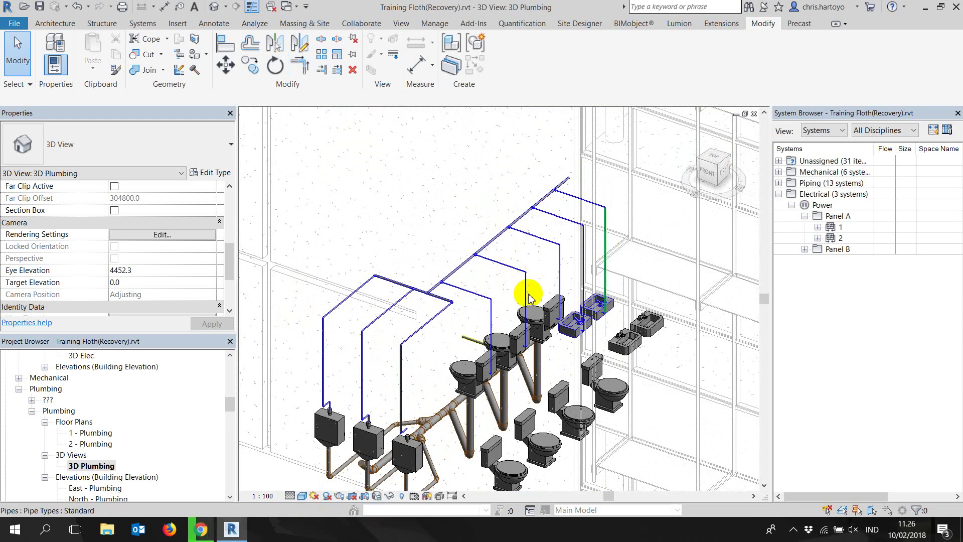
left_click_drag(240, 405, 228, 364)
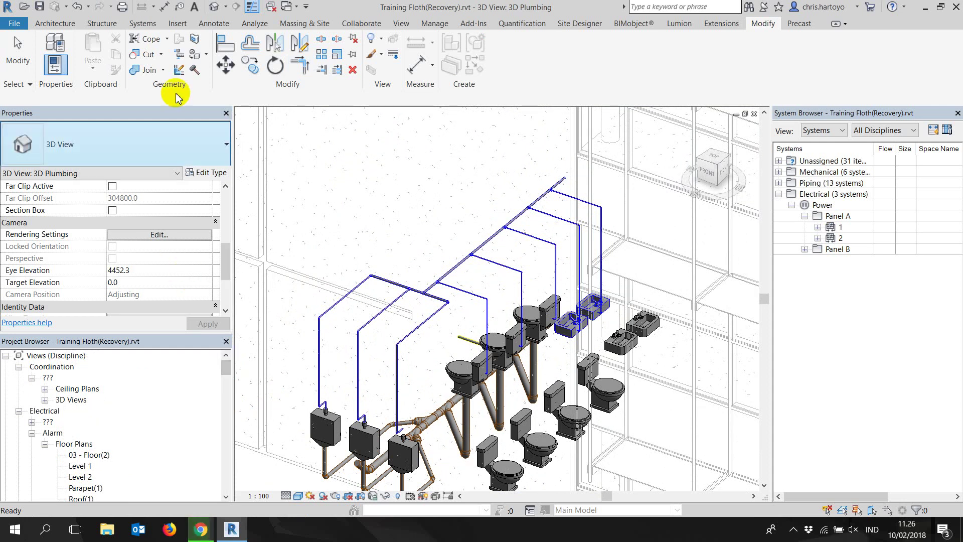
- Bring up the Schedules dropdown in the View tab's Create panel
left_click(56, 23)
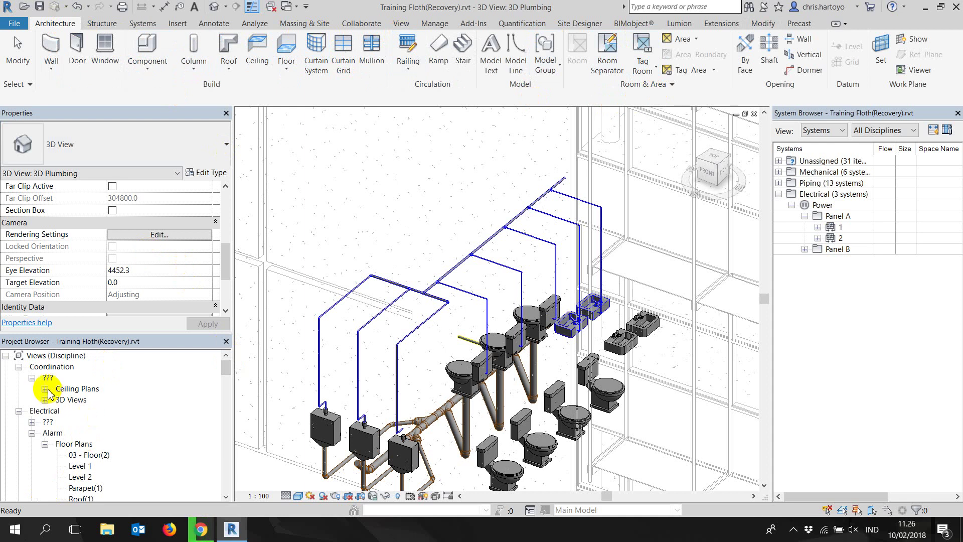
scroll(80, 416, "down", 2)
scroll(105, 426, "down", 1)
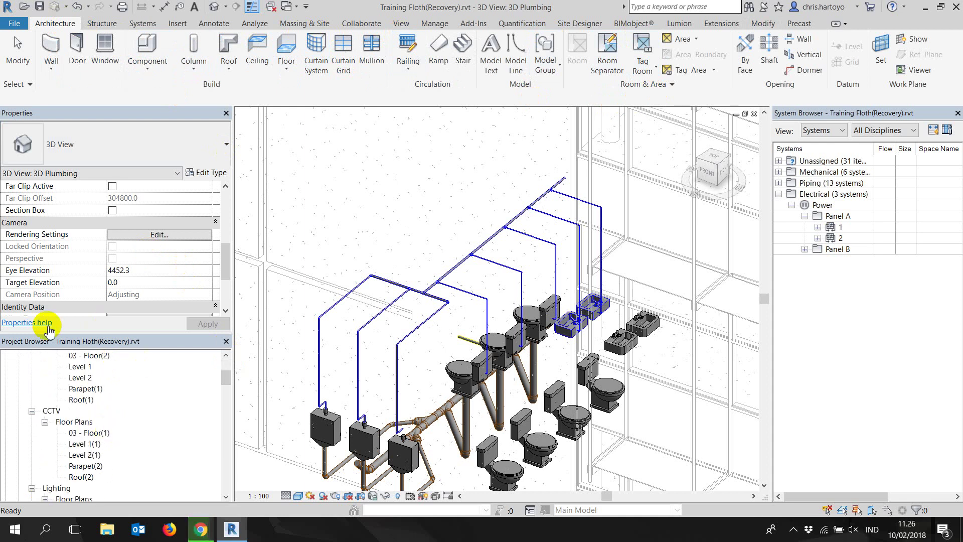
scroll(87, 420, "up", 2)
scroll(86, 420, "up", 1)
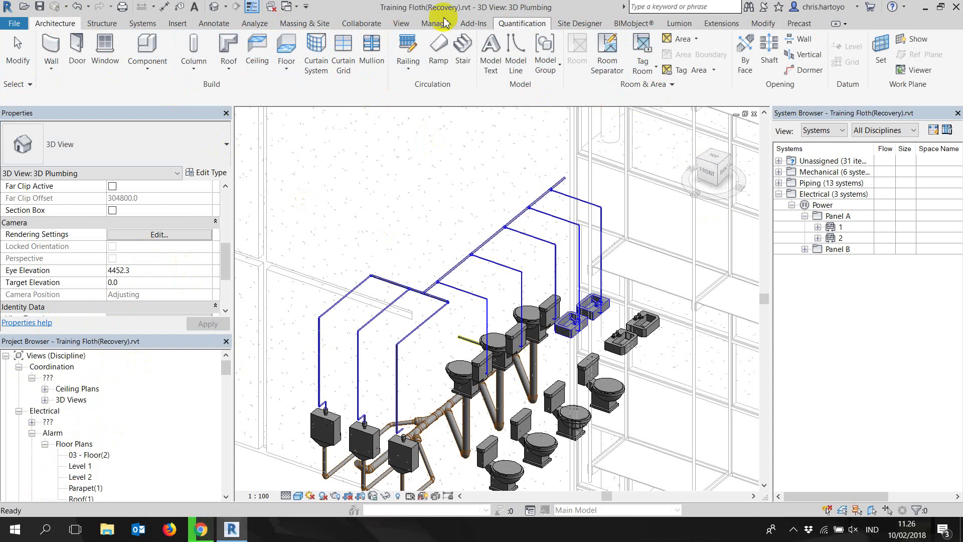
left_click(401, 23)
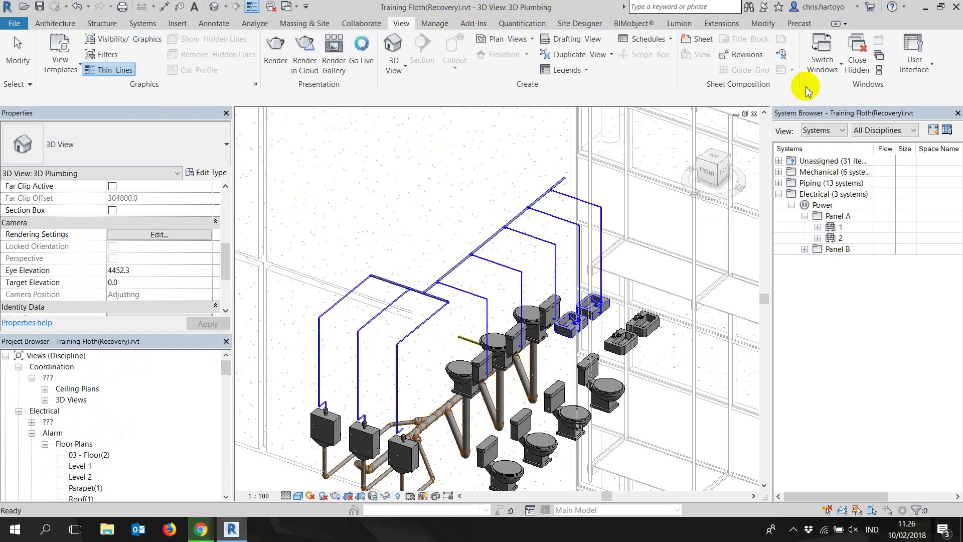
left_click(658, 42)
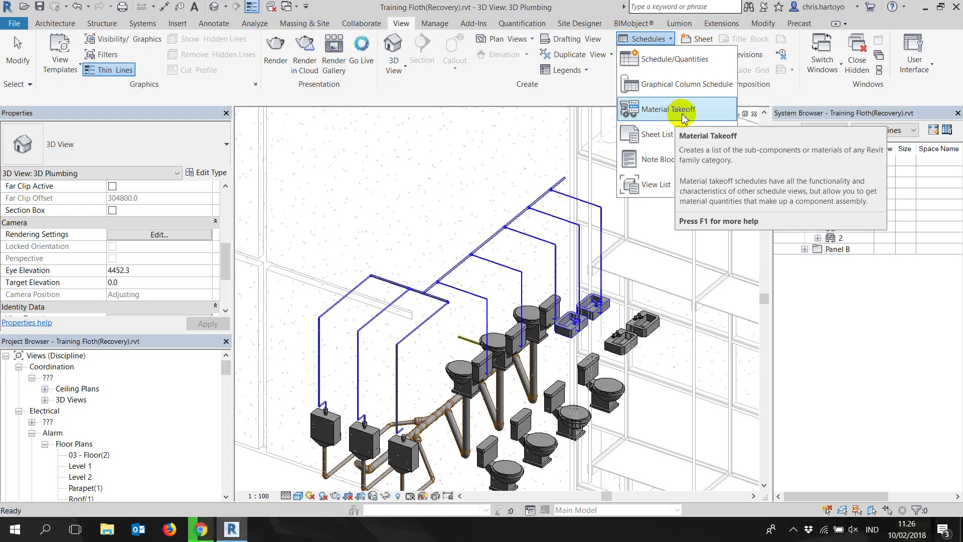
- Start a new Schedule/Quantities and browse the category list
left_click(669, 60)
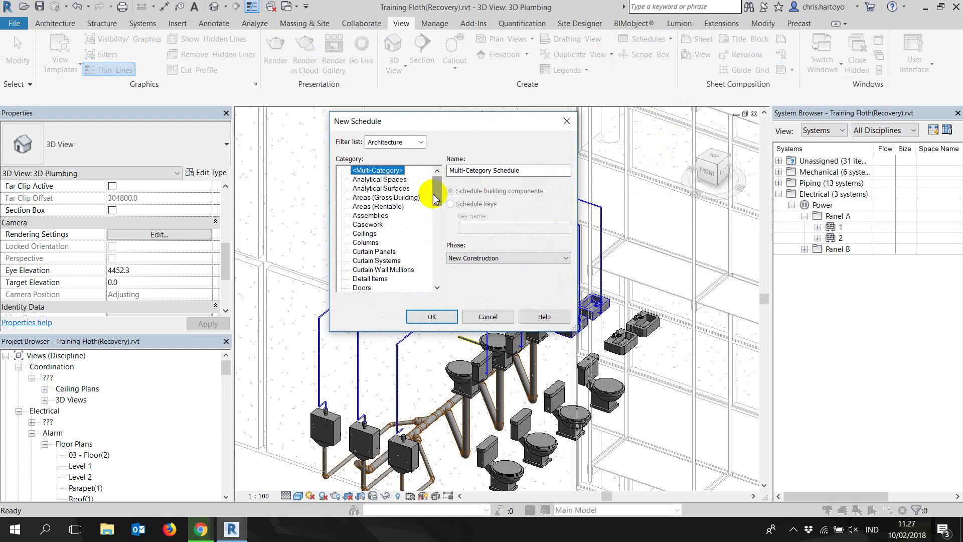
mouse_move(434, 196)
left_mouse_down()
mouse_move(439, 243)
mouse_move(440, 187)
left_mouse_up()
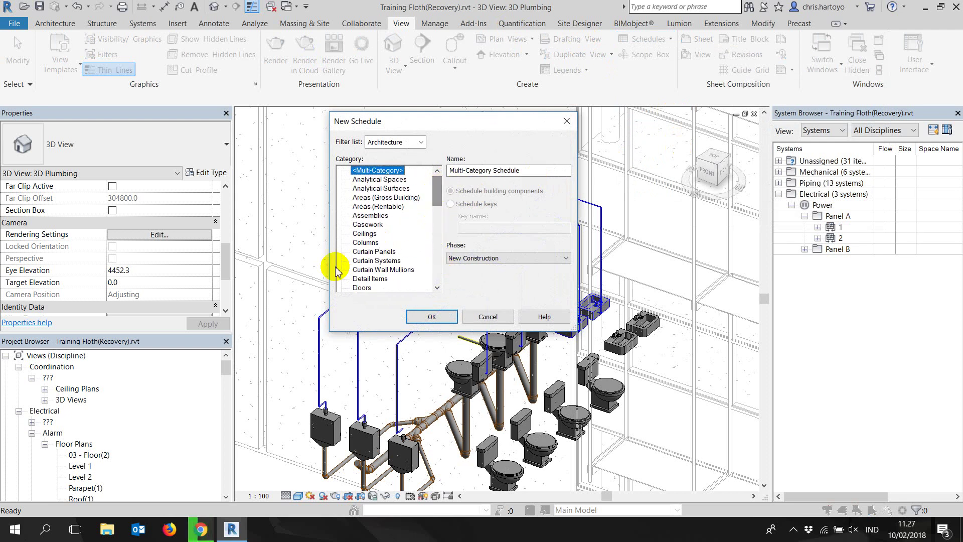
scroll(415, 250, "down", 1)
scroll(415, 250, "down", 2)
scroll(401, 248, "down", 1)
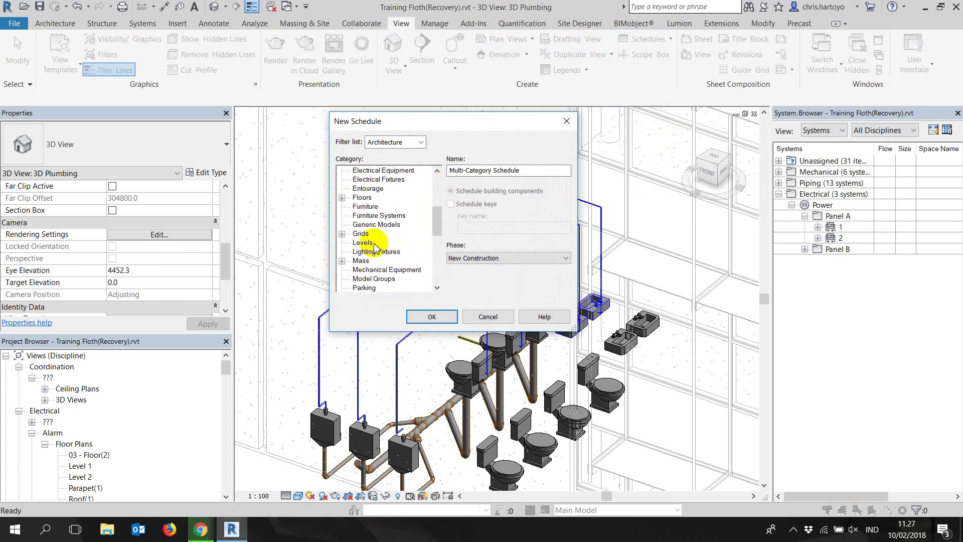
scroll(381, 244, "down", 1)
scroll(375, 243, "down", 1)
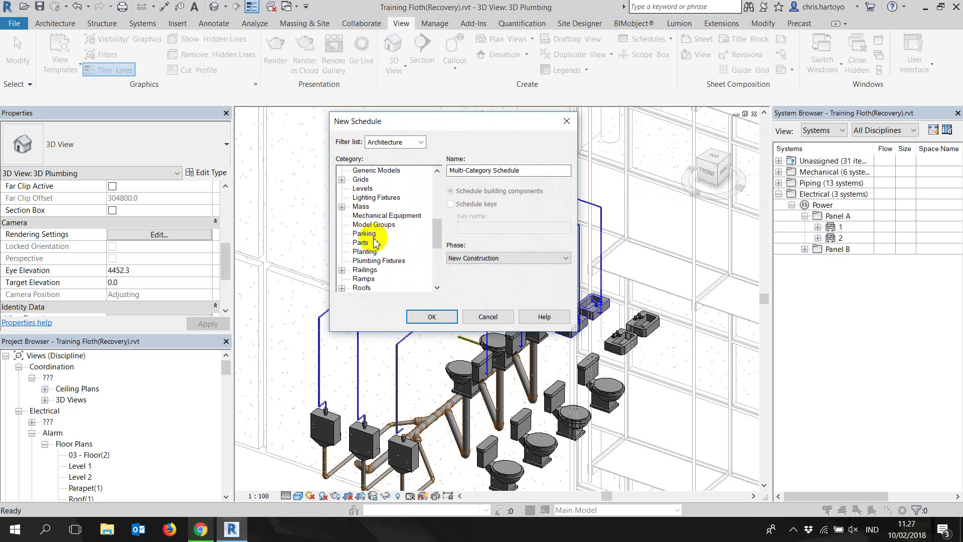
scroll(375, 244, "down", 1)
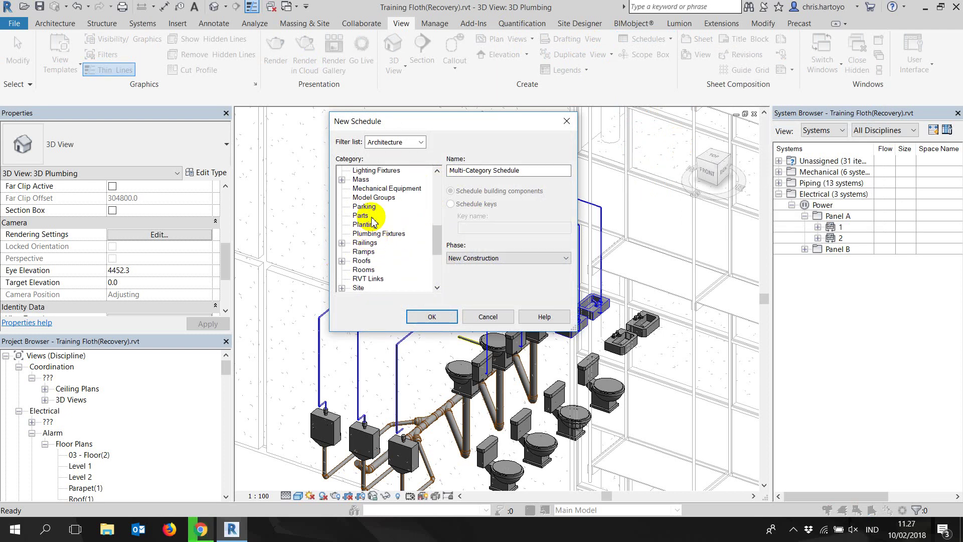
left_click(364, 253)
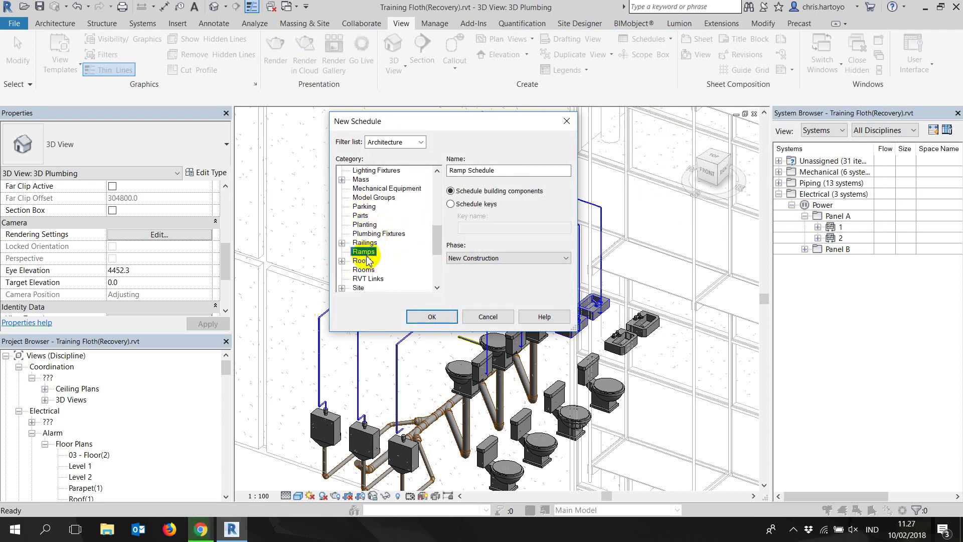
left_click(363, 206)
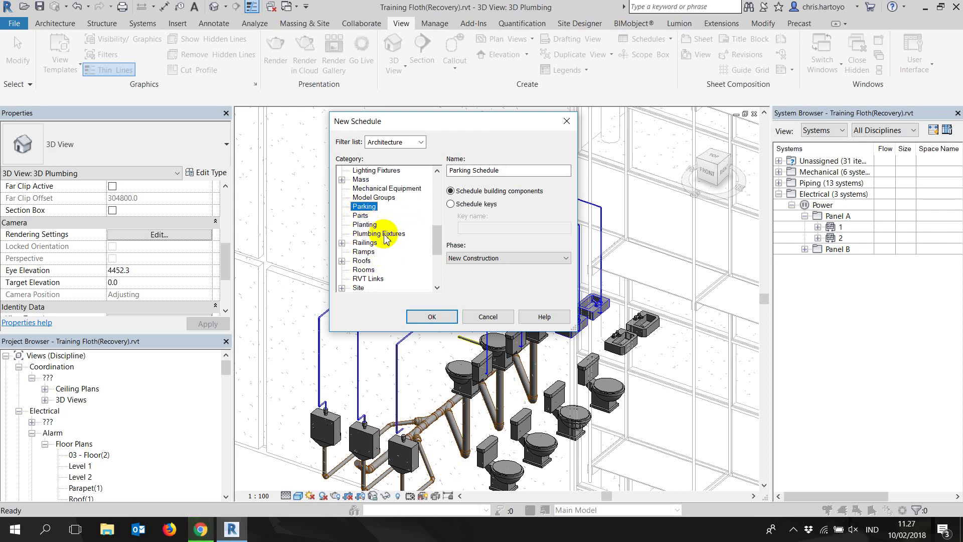
- Adjust the discipline filter to exclude Architecture and Structure
left_click(392, 142)
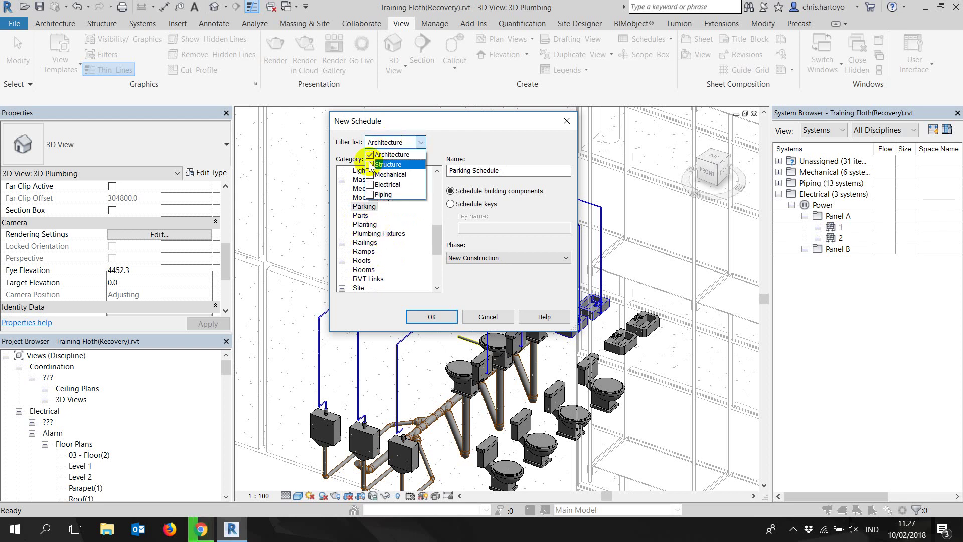
left_click(370, 196)
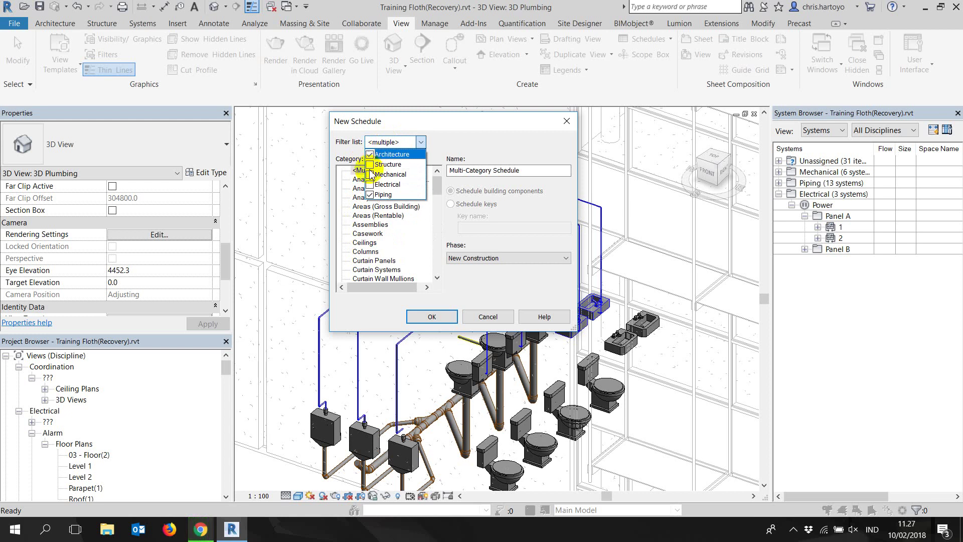
left_click(369, 195)
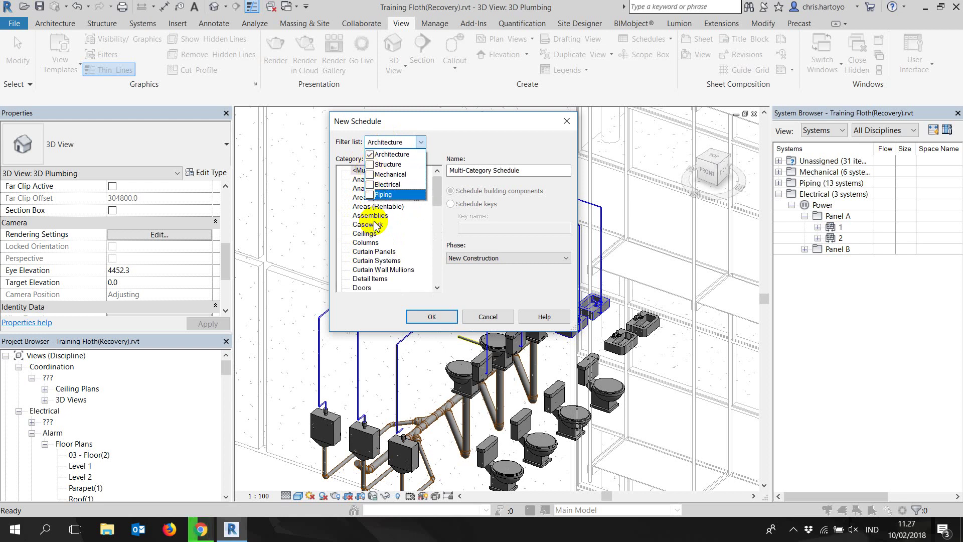
left_click(370, 165)
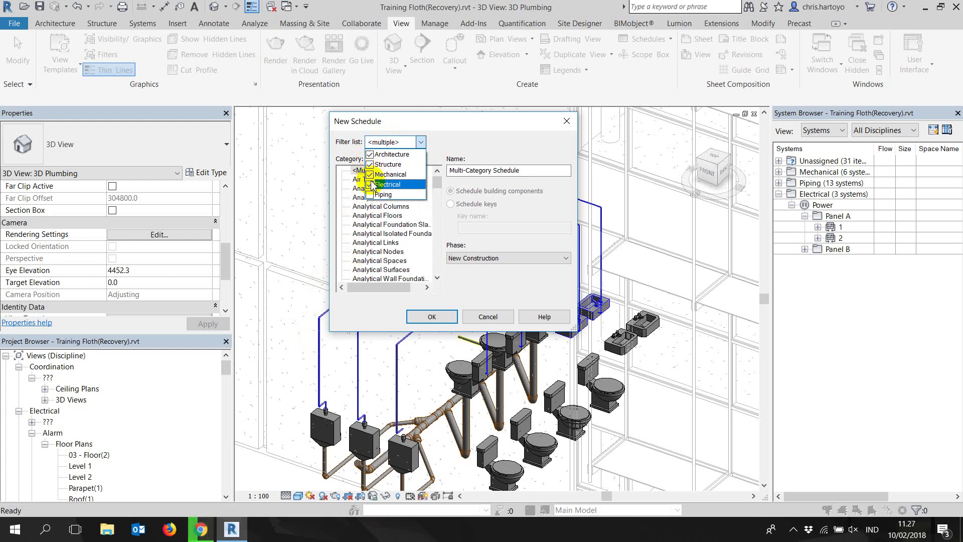
left_click(370, 195)
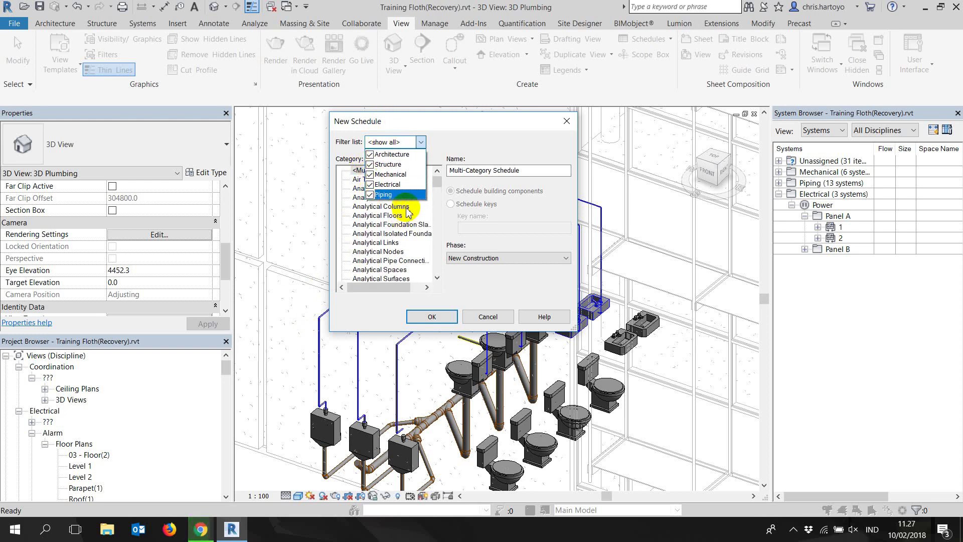
left_click(371, 165)
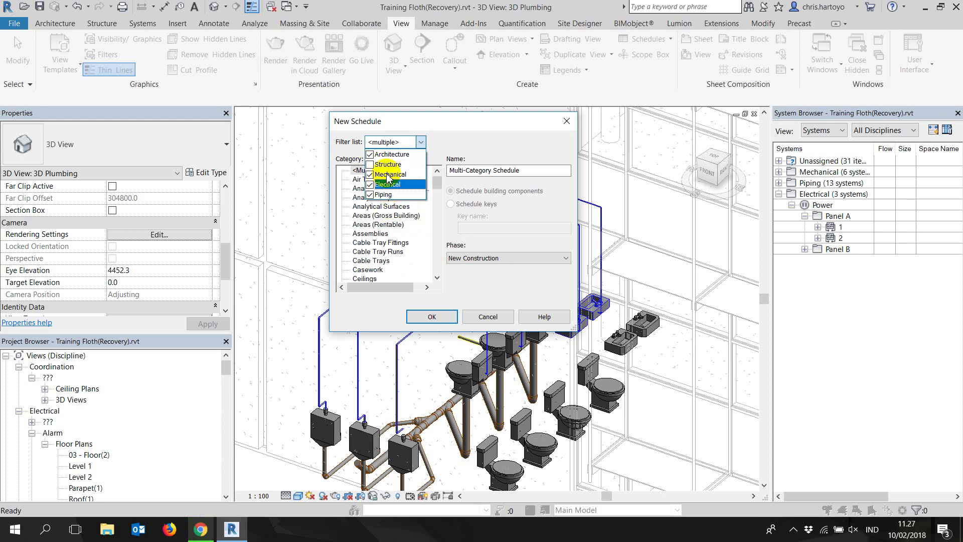
left_click(370, 154)
left_click(477, 247)
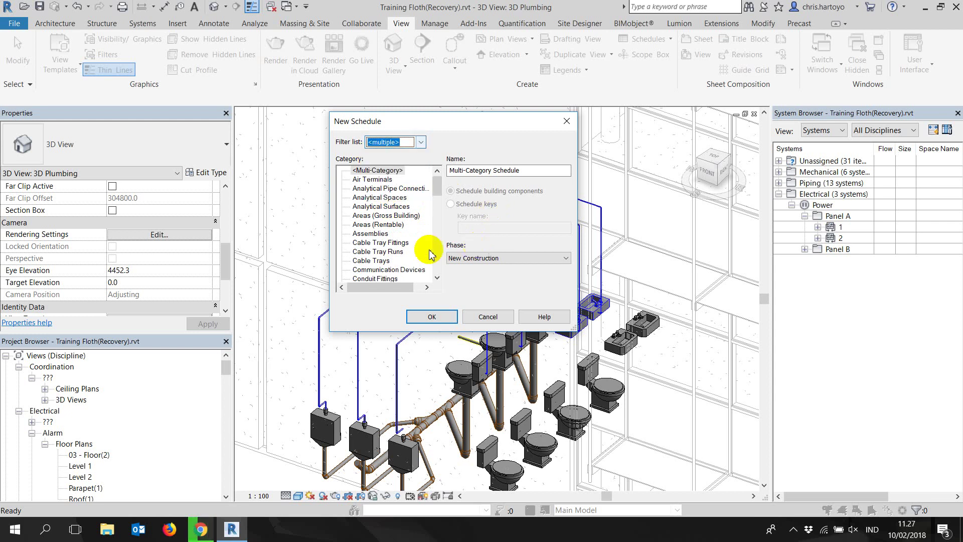
- Choose the Pipes category and confirm creating the Pipe Schedule
left_click(392, 252)
scroll(392, 259, "down", 10)
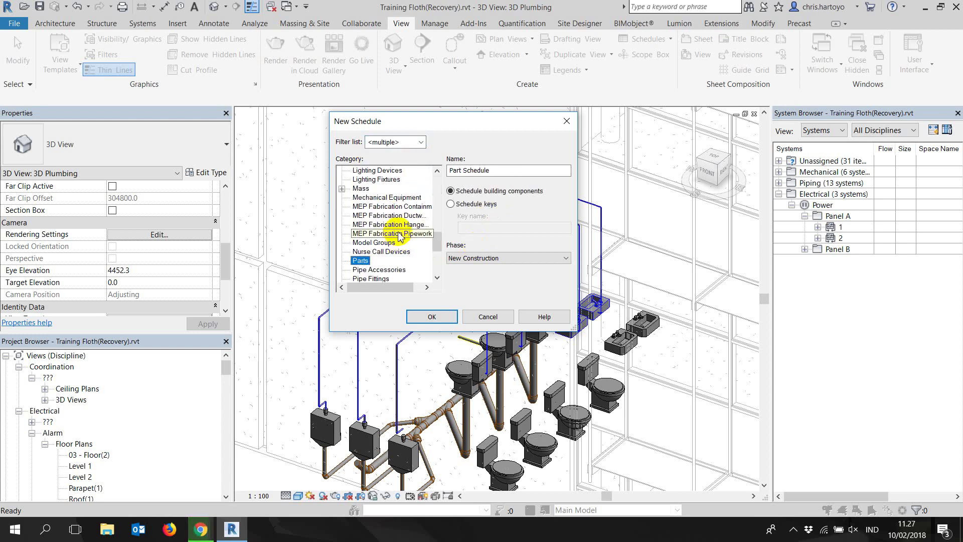
left_click(380, 260)
scroll(381, 273, "down", 1)
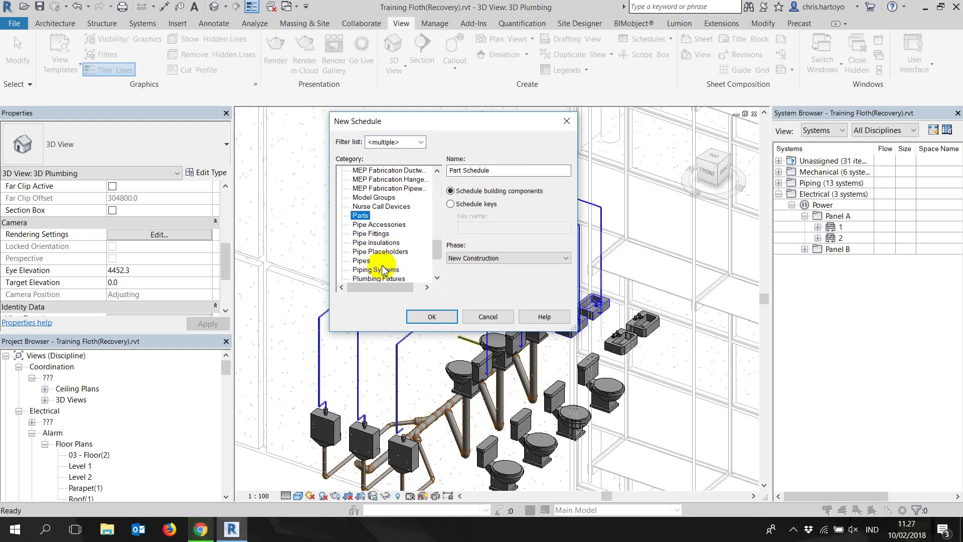
left_click(365, 260)
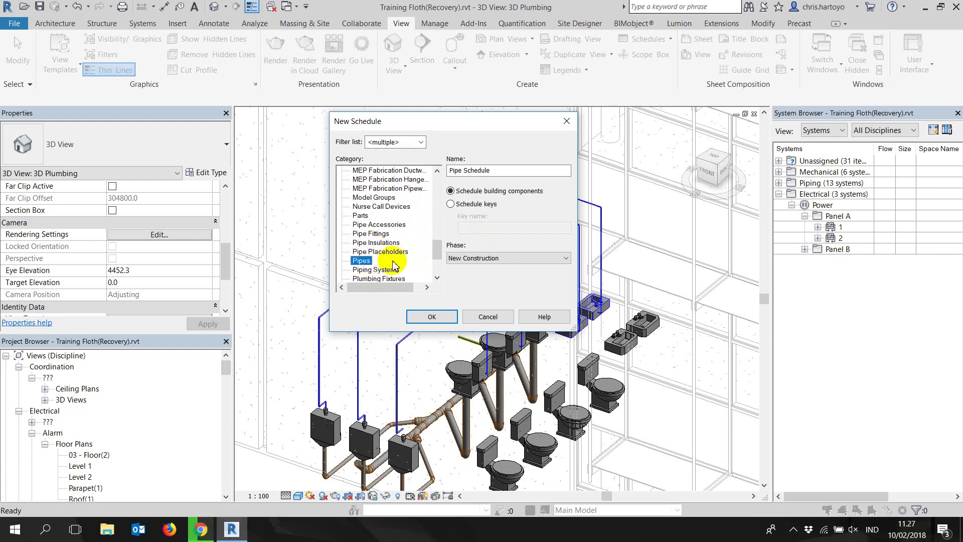
left_click(416, 317)
- Add Family, Type, Size, System Type and System Name to the pipe schedule's fields
left_click(246, 303)
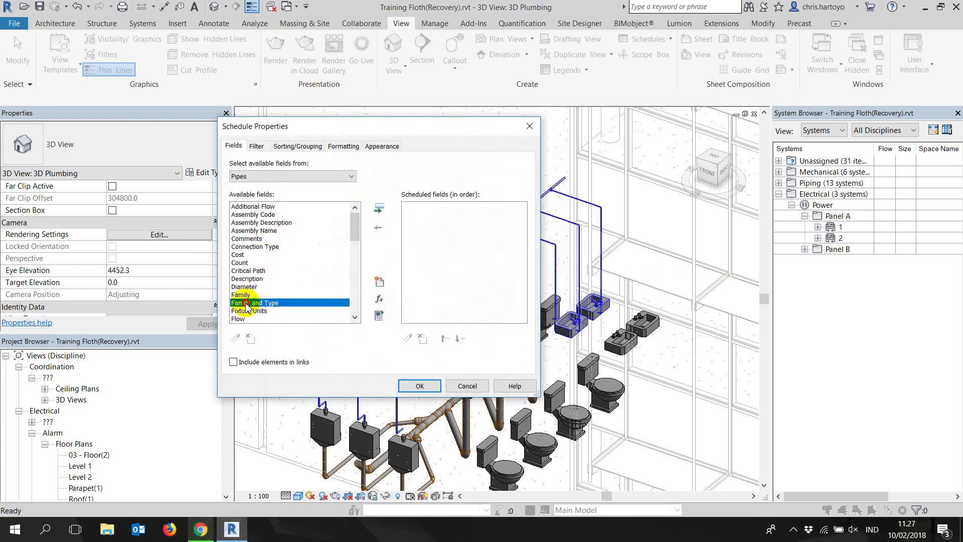
left_click(241, 295)
left_click(379, 208)
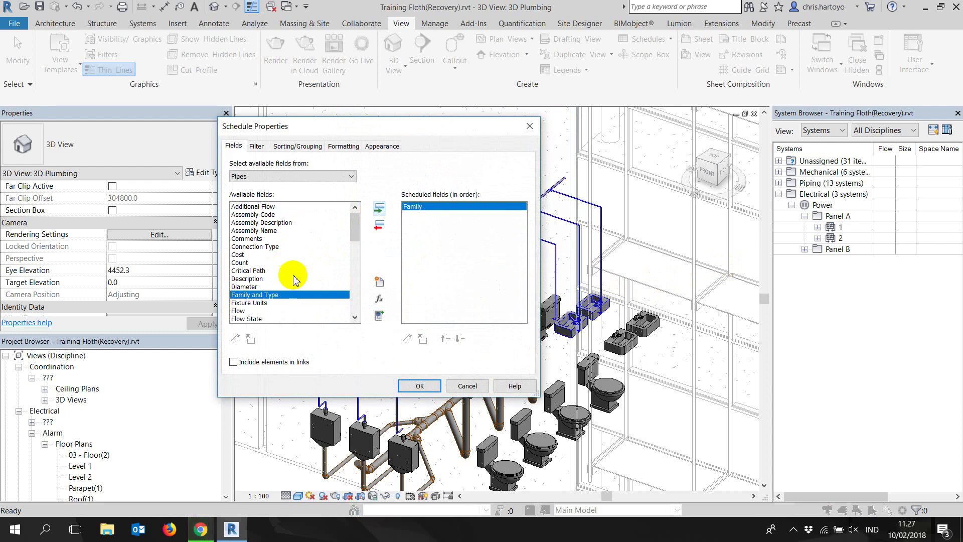
left_click(243, 287)
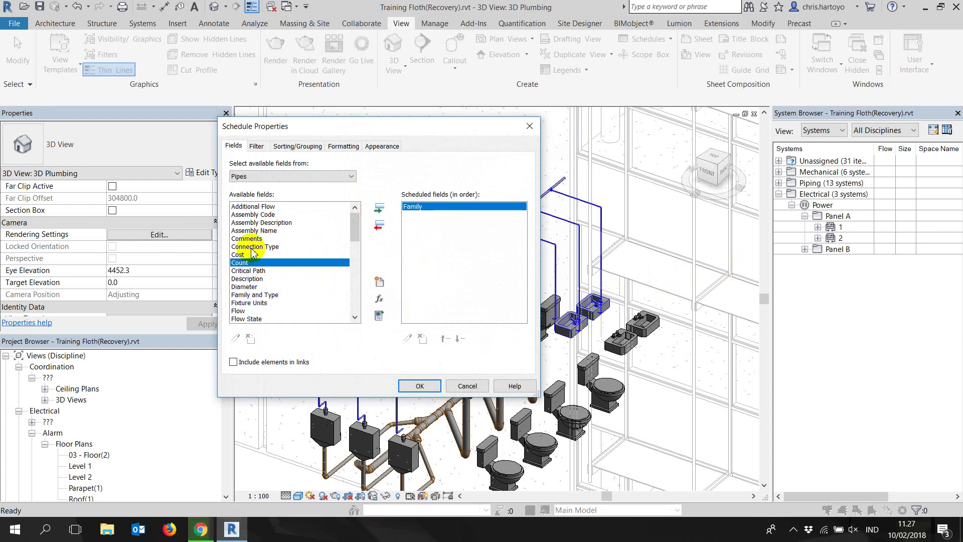
key("t")
left_click(378, 208)
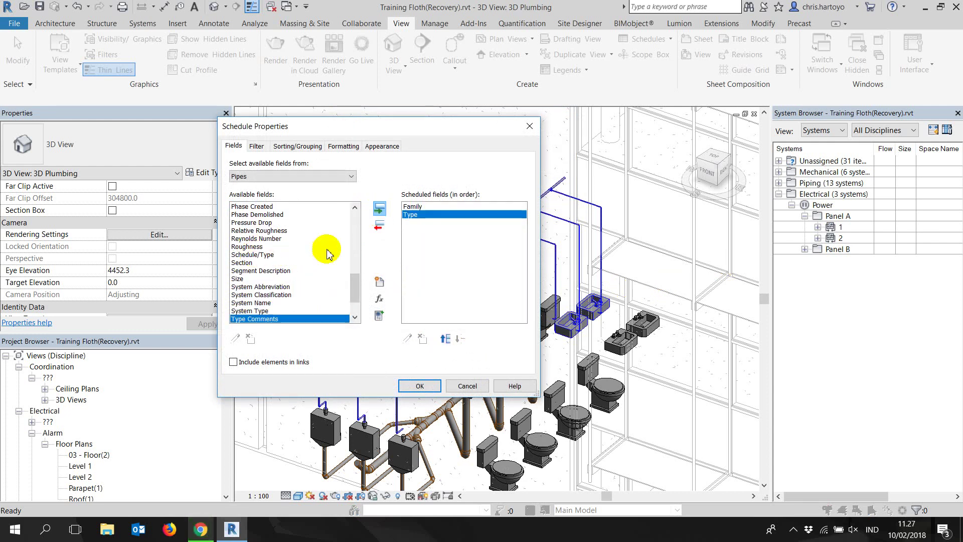
left_click(241, 296)
left_click(266, 255)
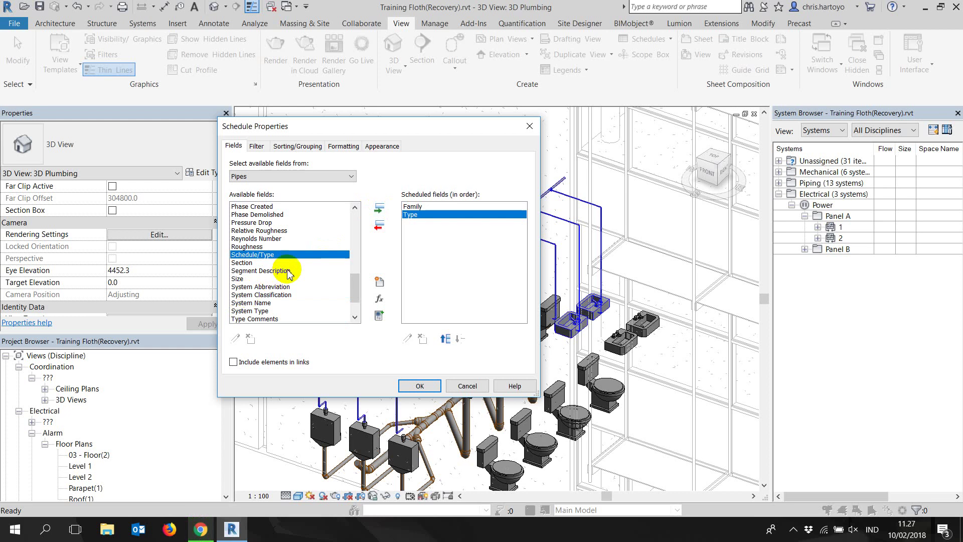
left_click(246, 279)
left_click(377, 212)
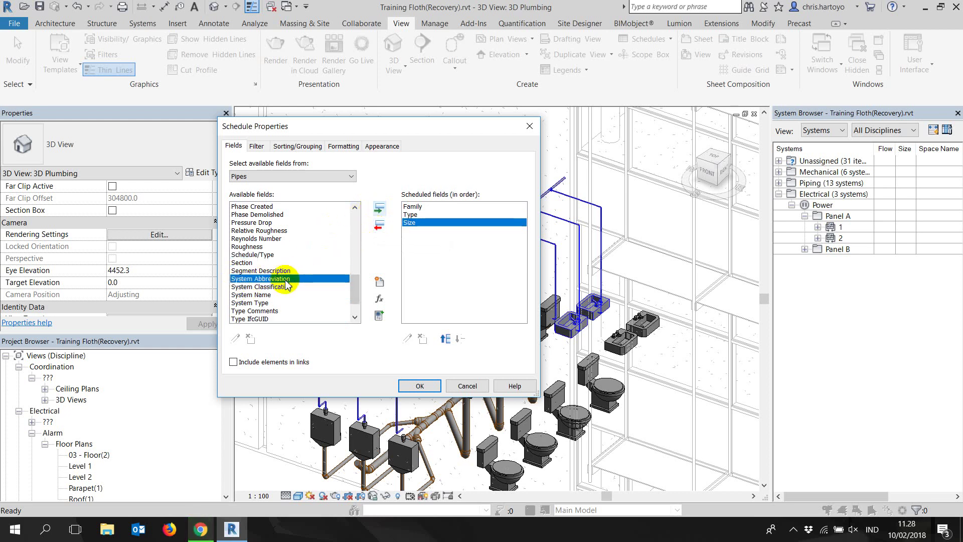
scroll(287, 285, "down", 1)
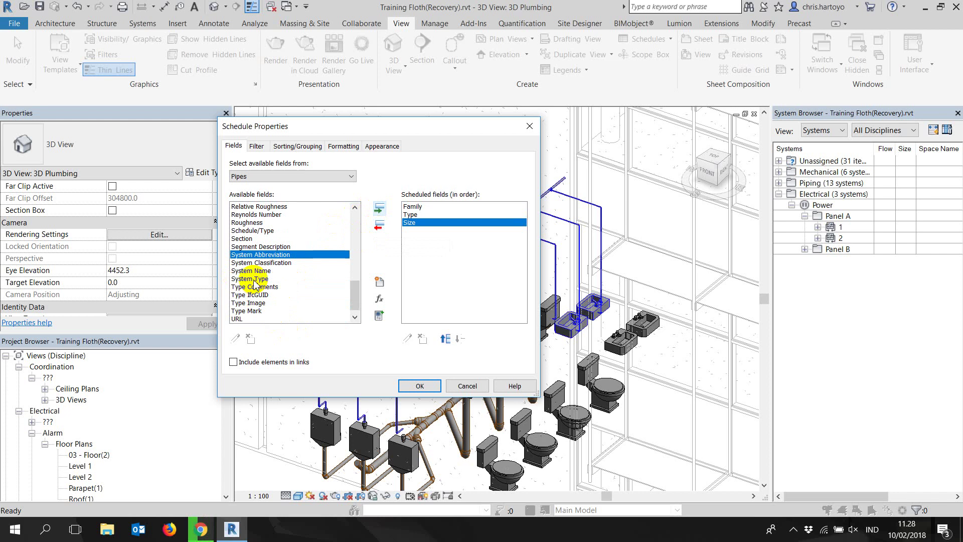
left_click(254, 280)
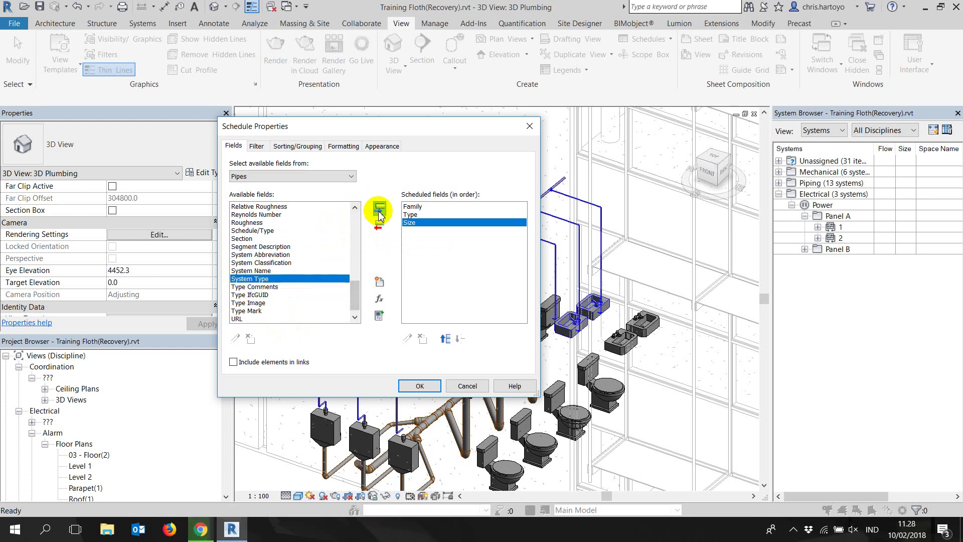
left_click(379, 208)
left_click(261, 271)
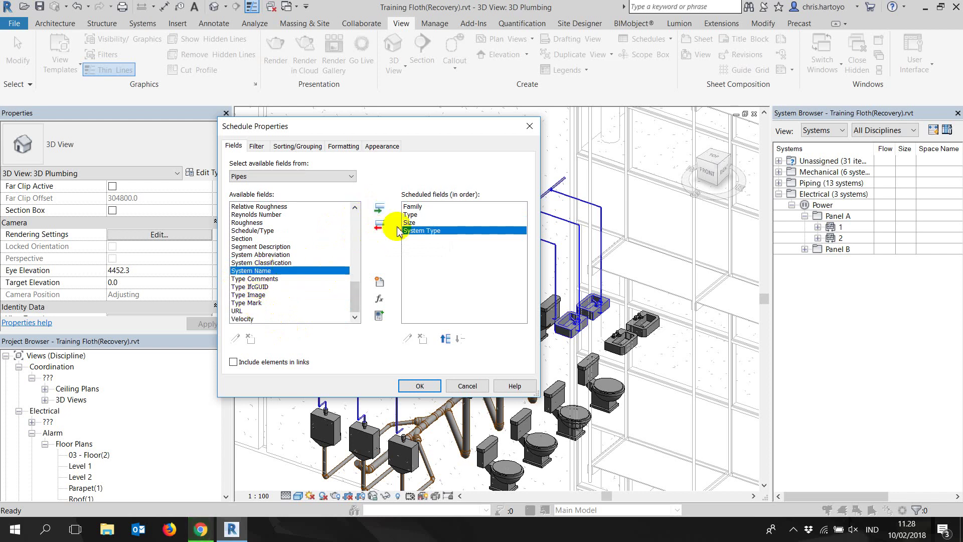
left_click(379, 208)
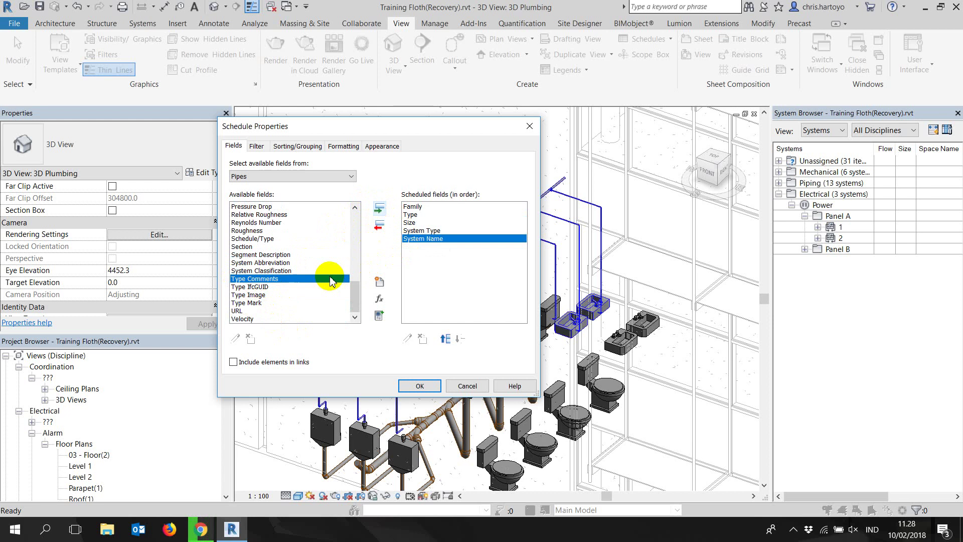
- Add the Length field and move it up above System Type
scroll(279, 252, "up", 1)
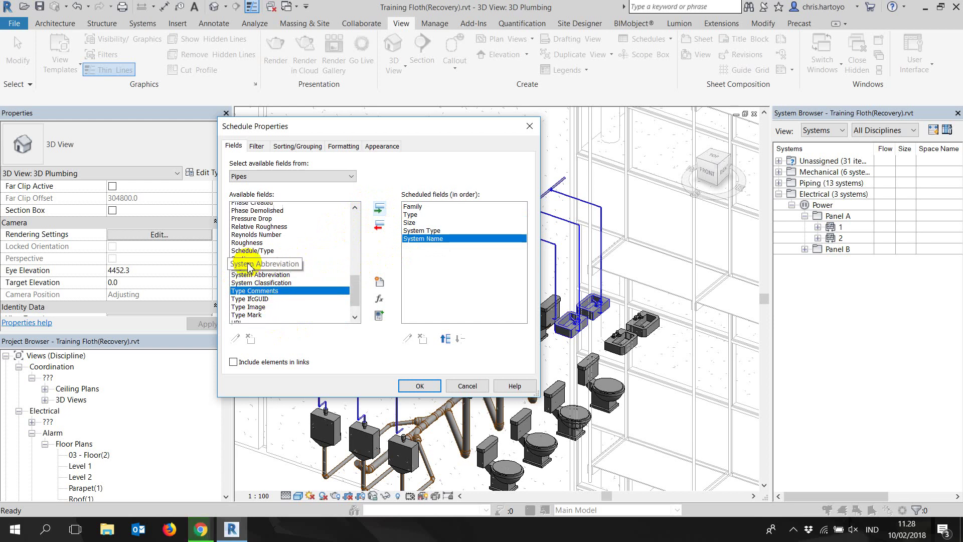
scroll(301, 236, "up", 2)
scroll(301, 228, "up", 1)
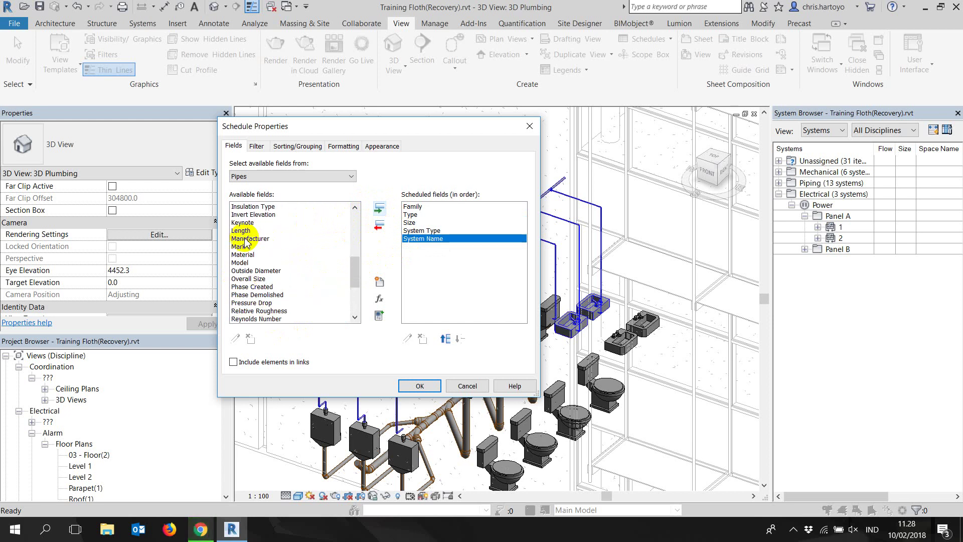
left_click(241, 231)
left_click(379, 209)
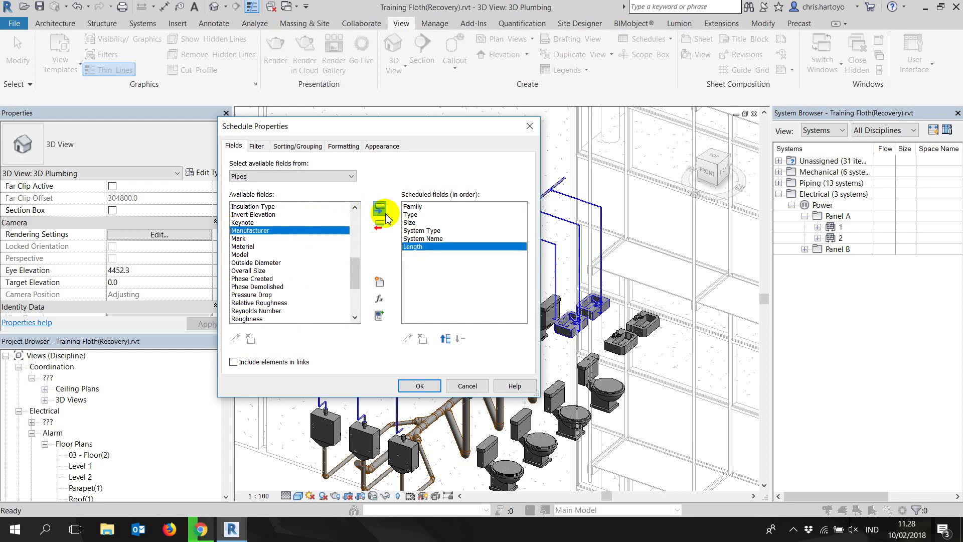
left_click(445, 339)
left_click(446, 339)
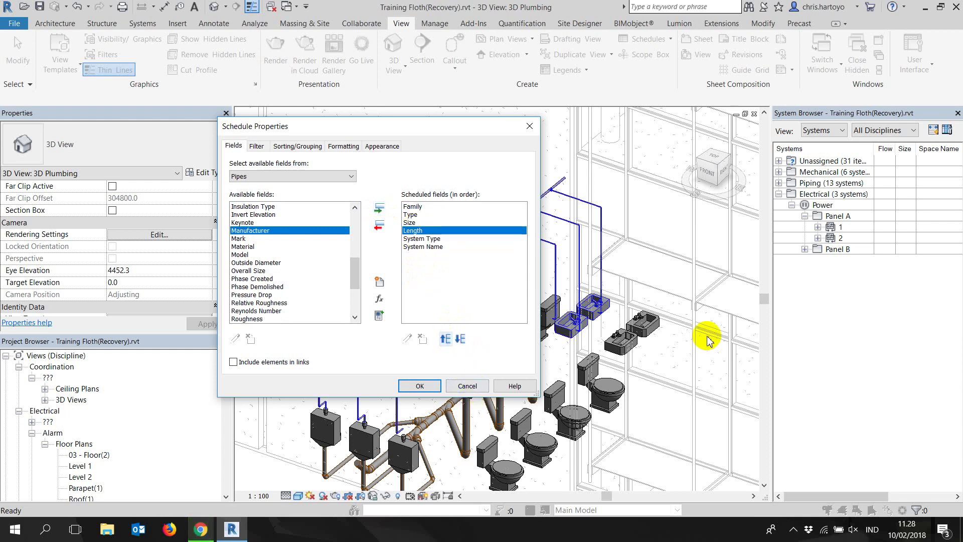
left_click(246, 287)
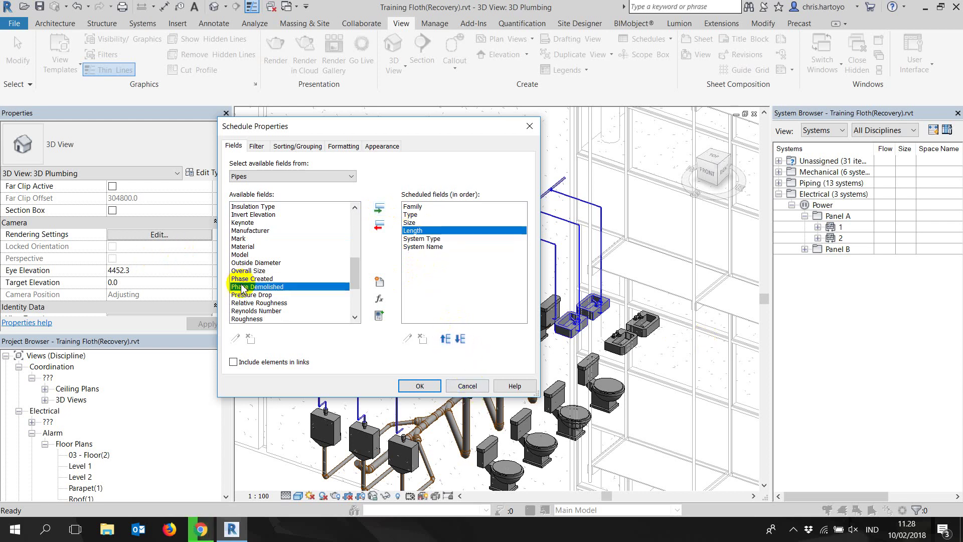
- Add Flow after Length and Description as the last column, then confirm the fields
scroll(285, 251, "down", 1)
scroll(285, 249, "down", 3)
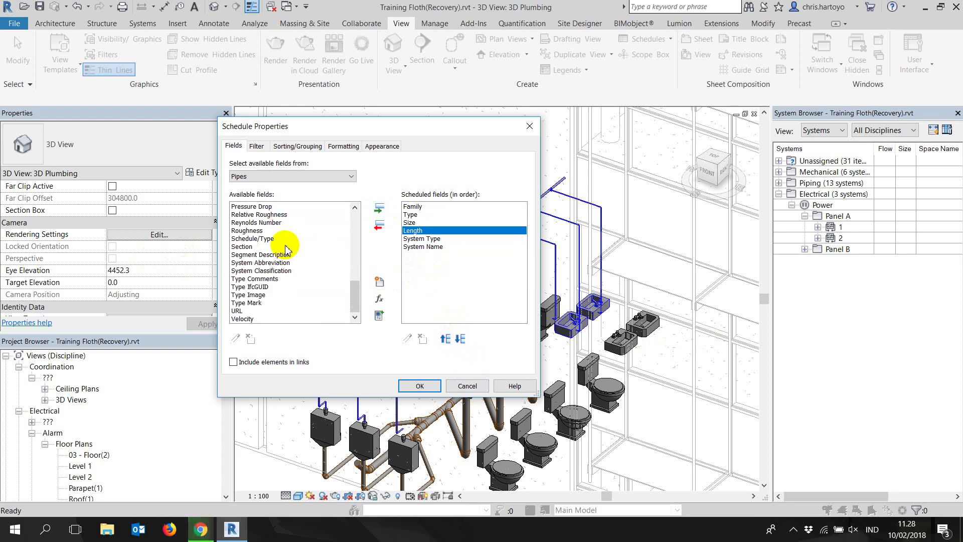
scroll(321, 236, "up", 2)
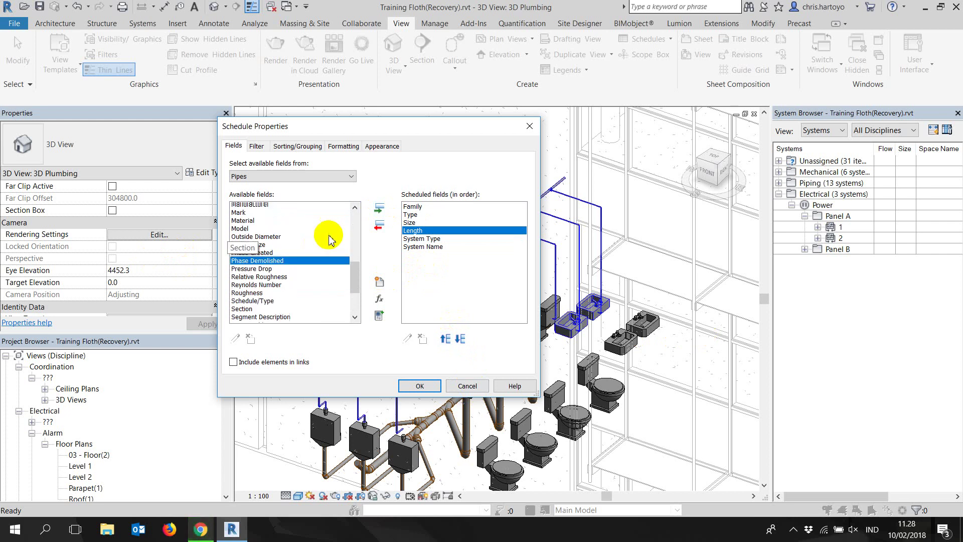
scroll(336, 233, "up", 1)
scroll(331, 236, "up", 2)
scroll(311, 246, "up", 2)
left_click(257, 270)
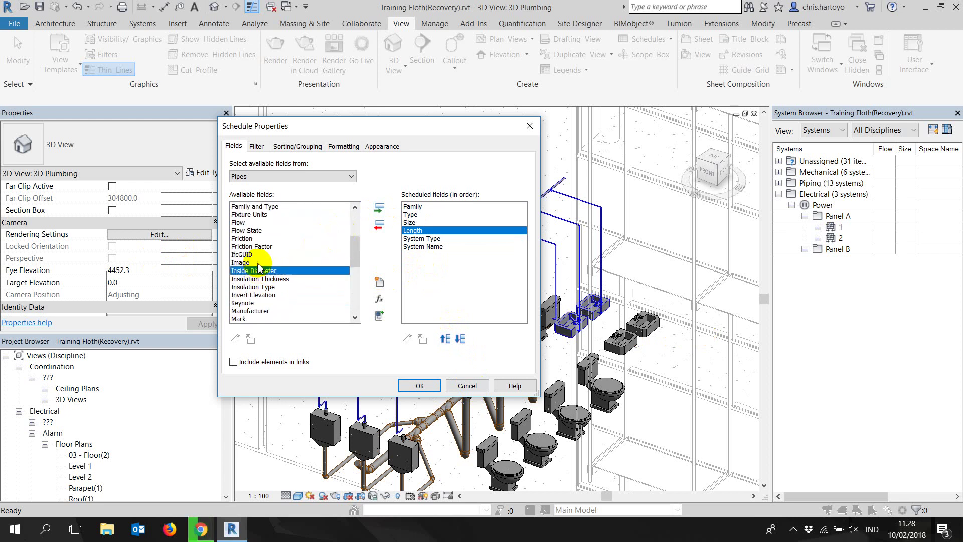
left_click(240, 222)
left_click(379, 209)
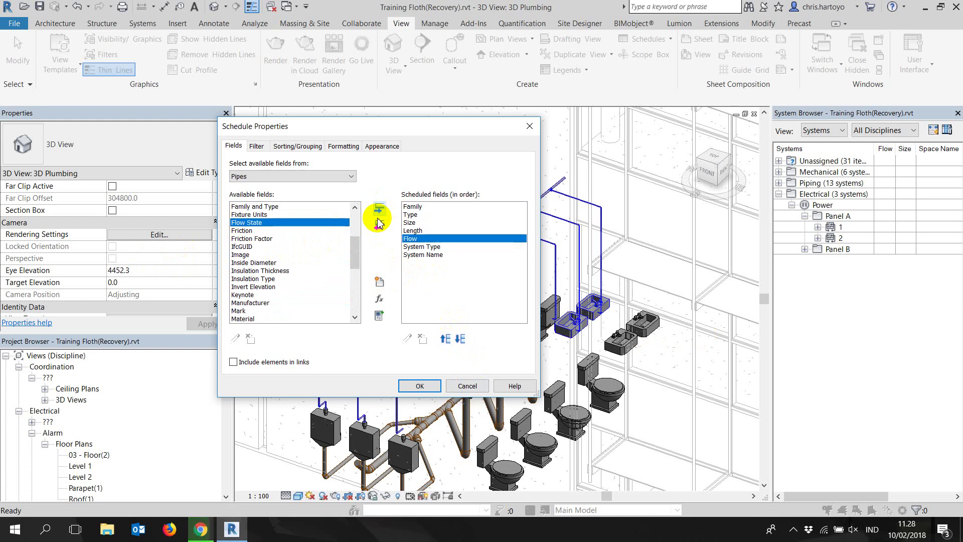
left_click(247, 286)
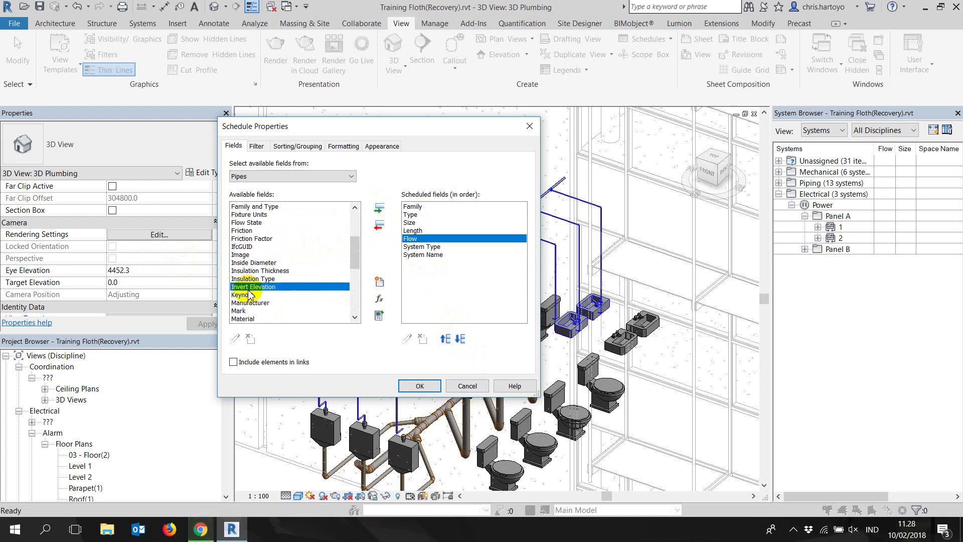
key("d")
left_click(378, 208)
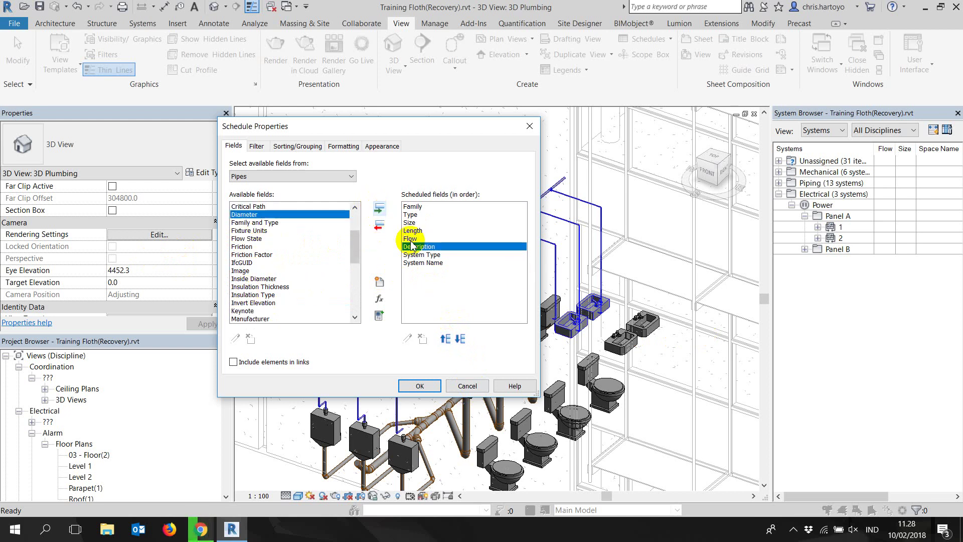
left_click(460, 338)
left_click(460, 338)
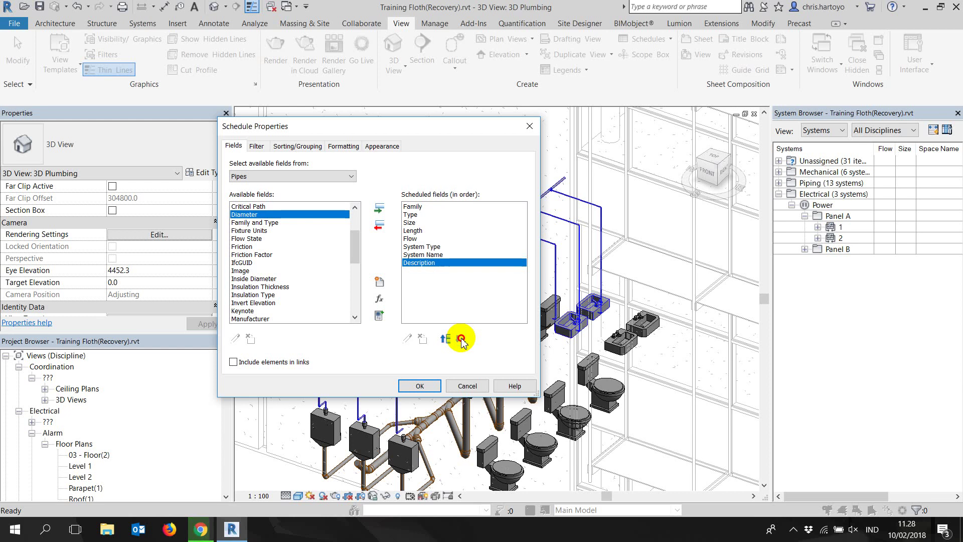
left_click(421, 386)
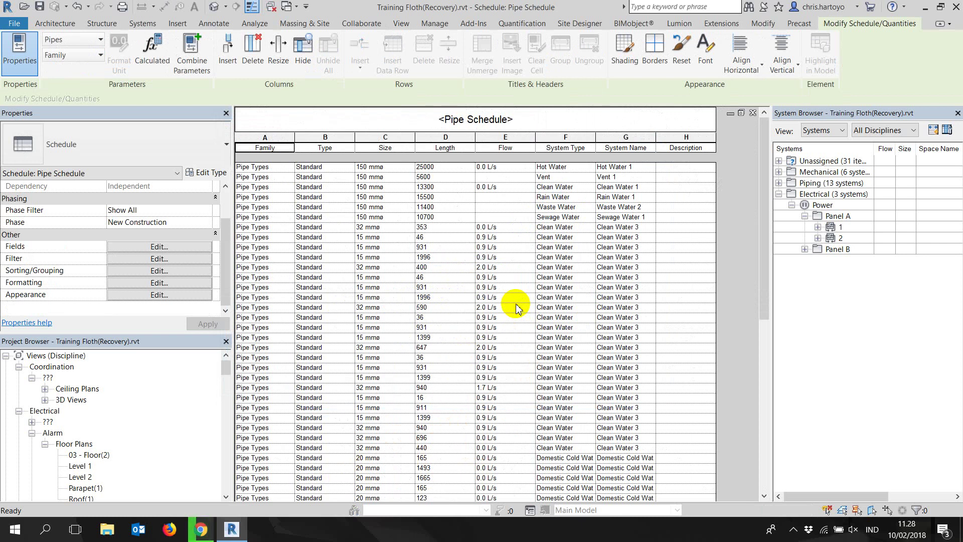
scroll(631, 201, "down", 4)
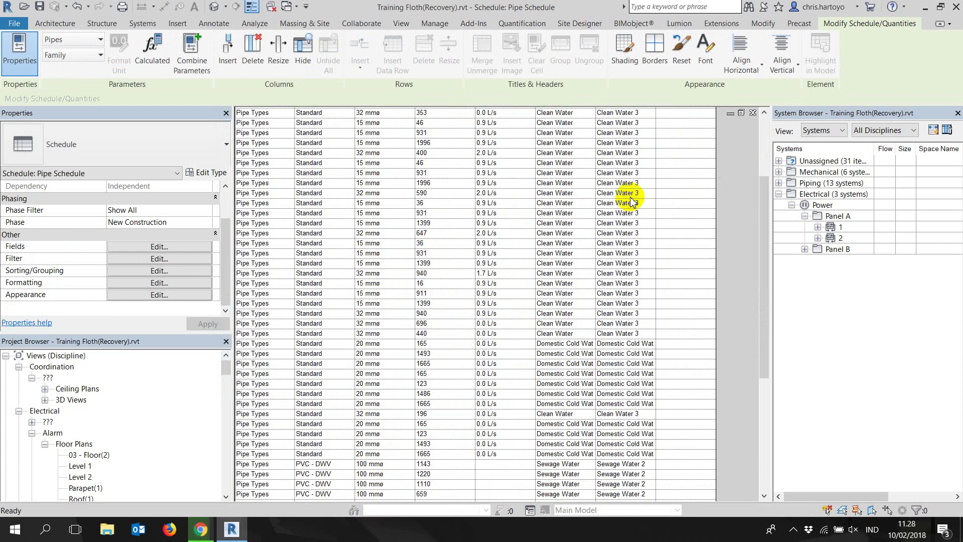
scroll(631, 201, "down", 5)
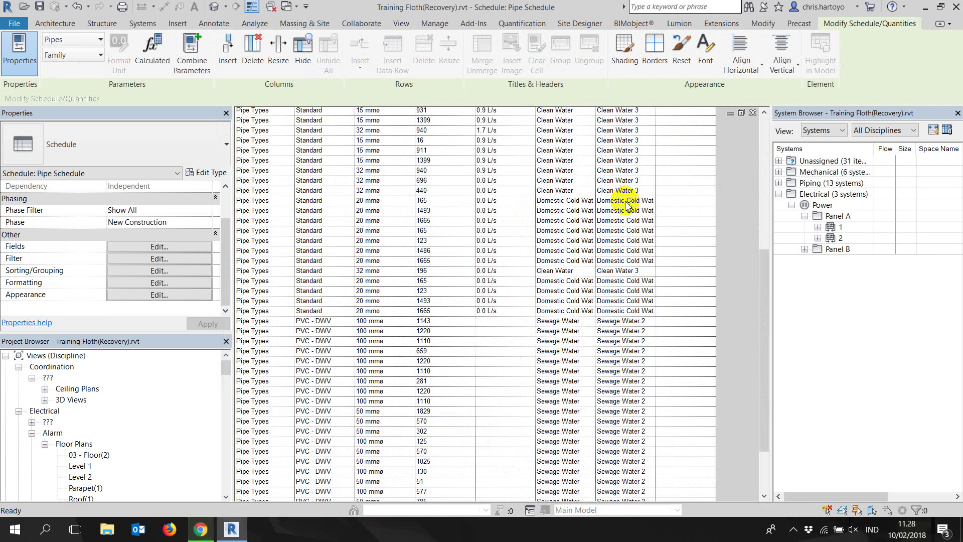
scroll(627, 205, "down", 3)
scroll(627, 205, "up", 5)
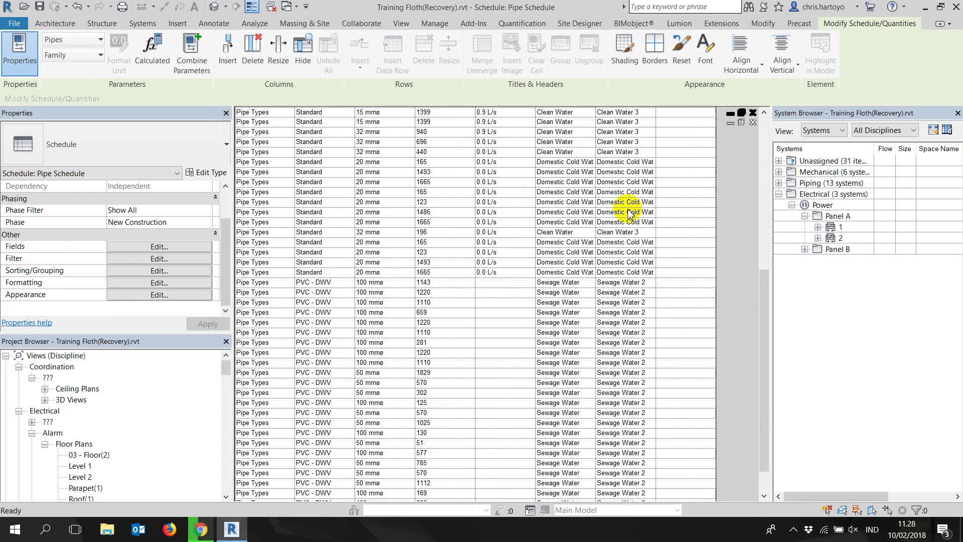
scroll(628, 206, "up", 7)
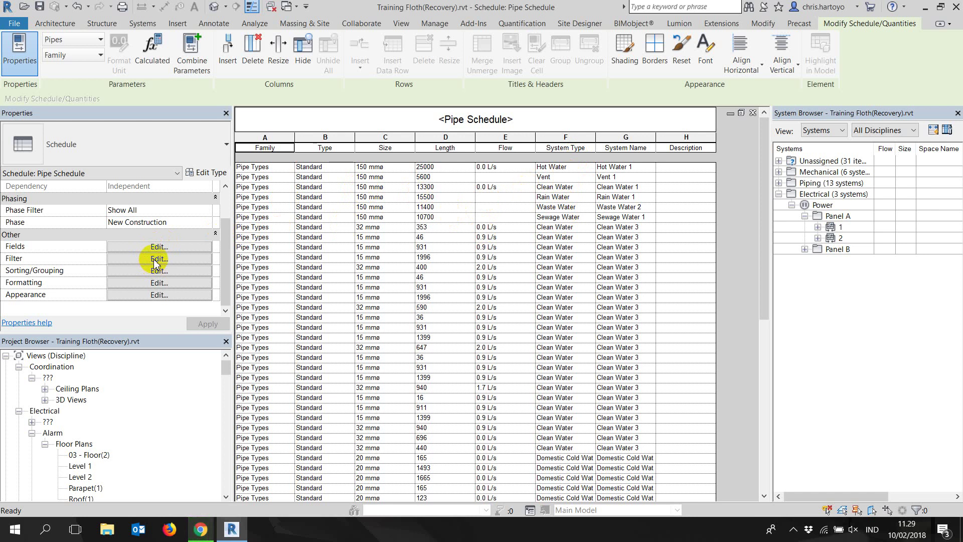
- Sort the Pipe Schedule by System Type with a header and title-and-count footer per group
left_click(155, 260)
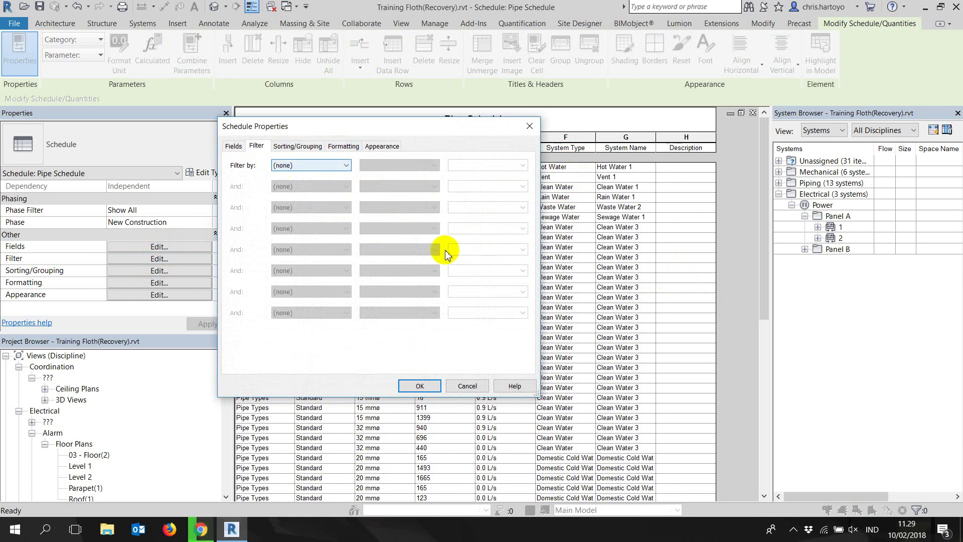
left_click(306, 165)
left_click(297, 146)
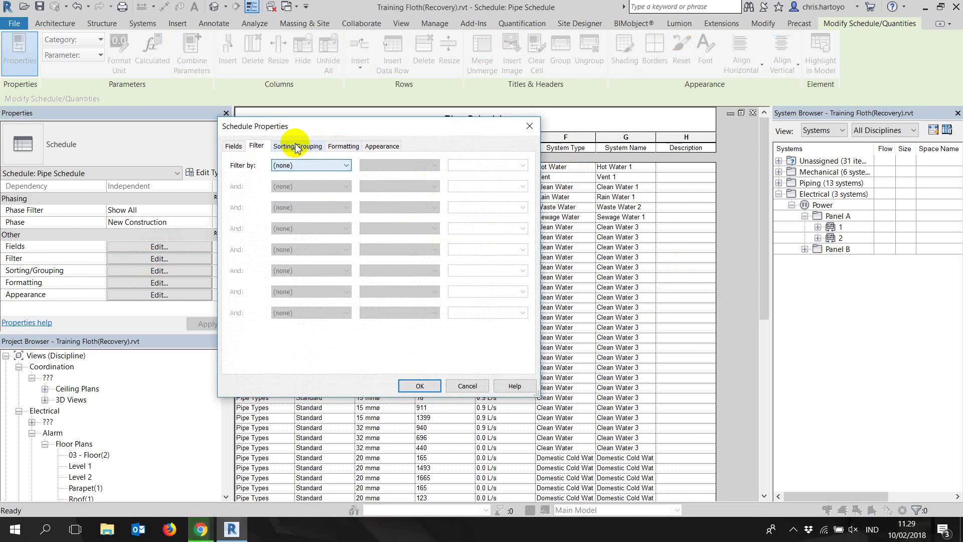
left_click(348, 166)
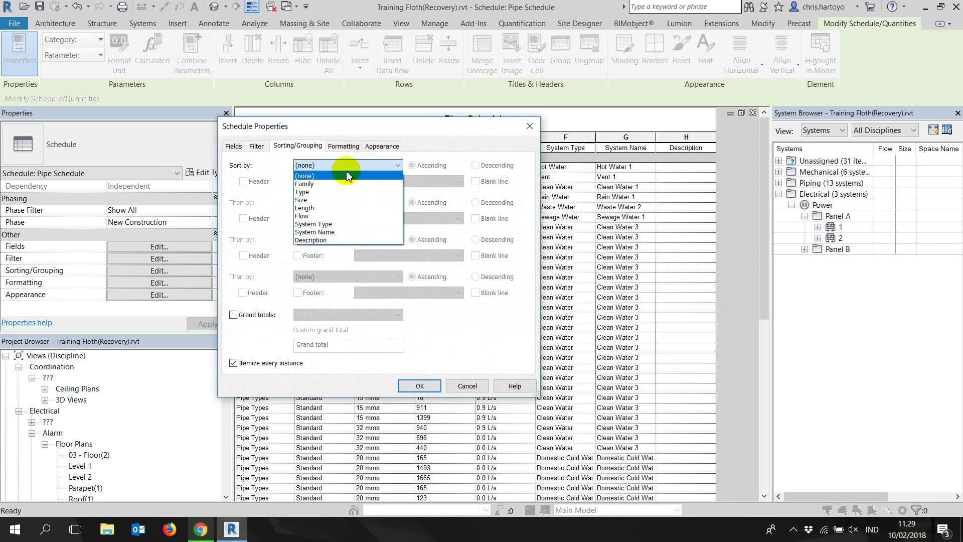
left_click(329, 224)
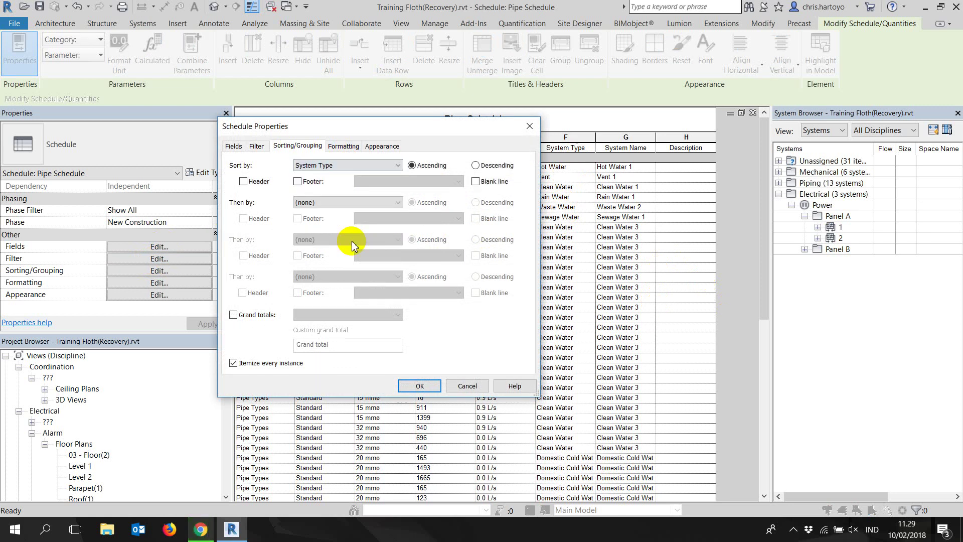
left_click(256, 183)
left_click(298, 182)
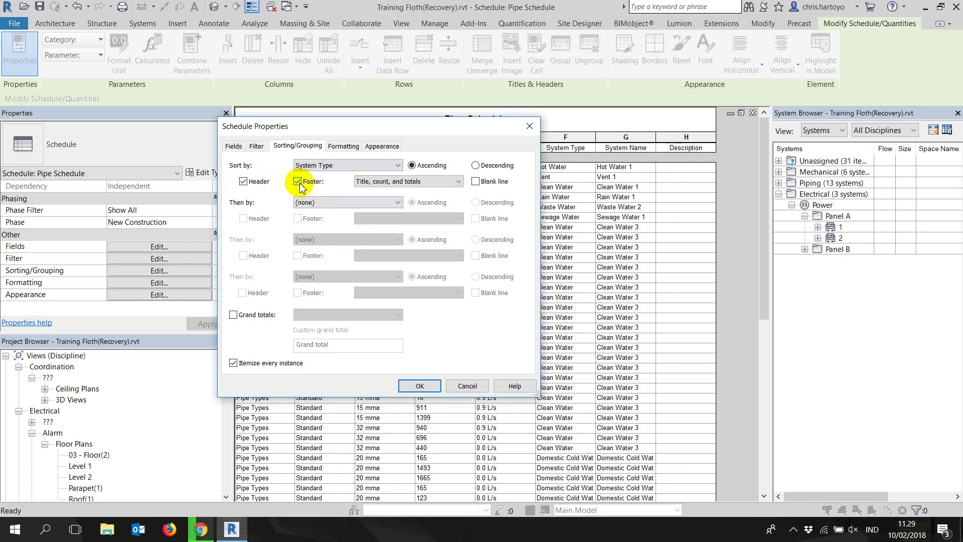
left_click(421, 387)
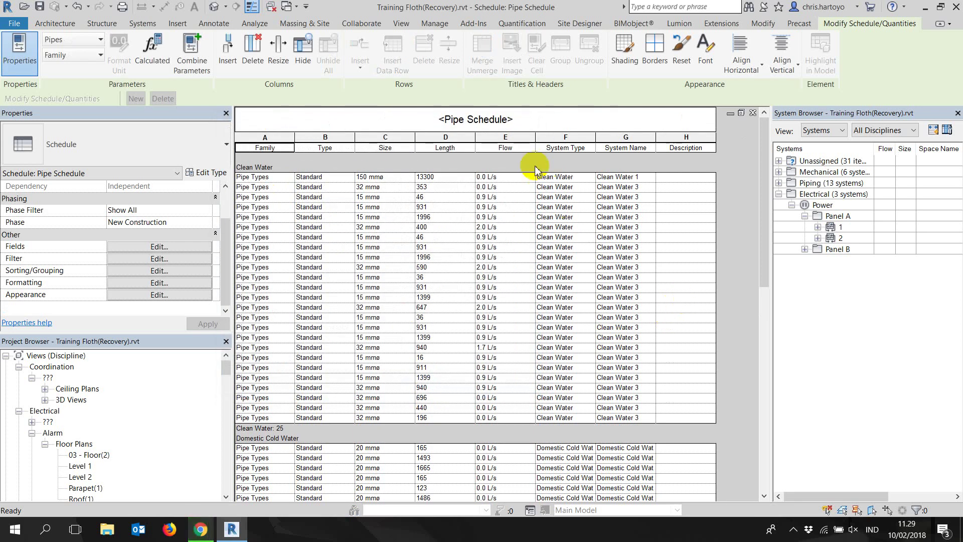
scroll(555, 326, "down", 2)
scroll(557, 365, "down", 1)
scroll(572, 363, "down", 1)
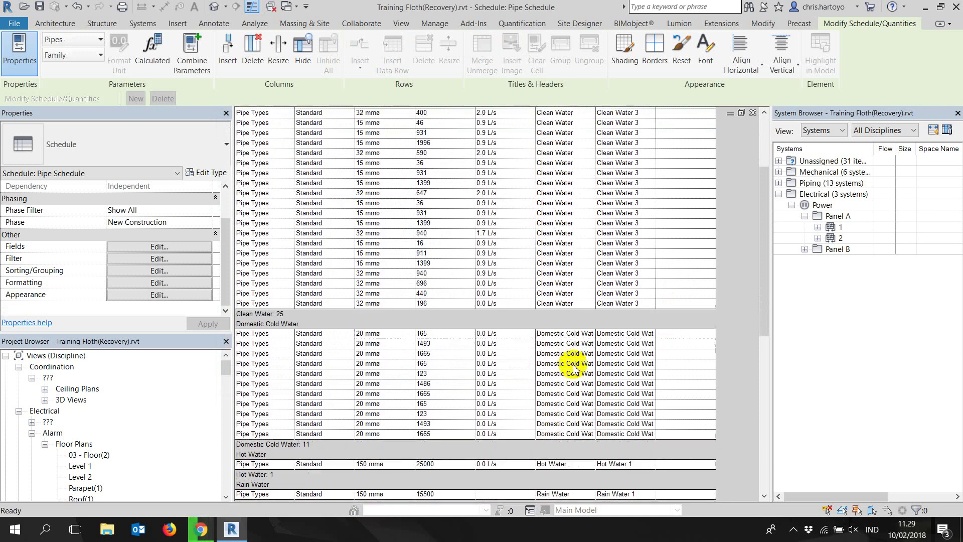
scroll(575, 361, "down", 1)
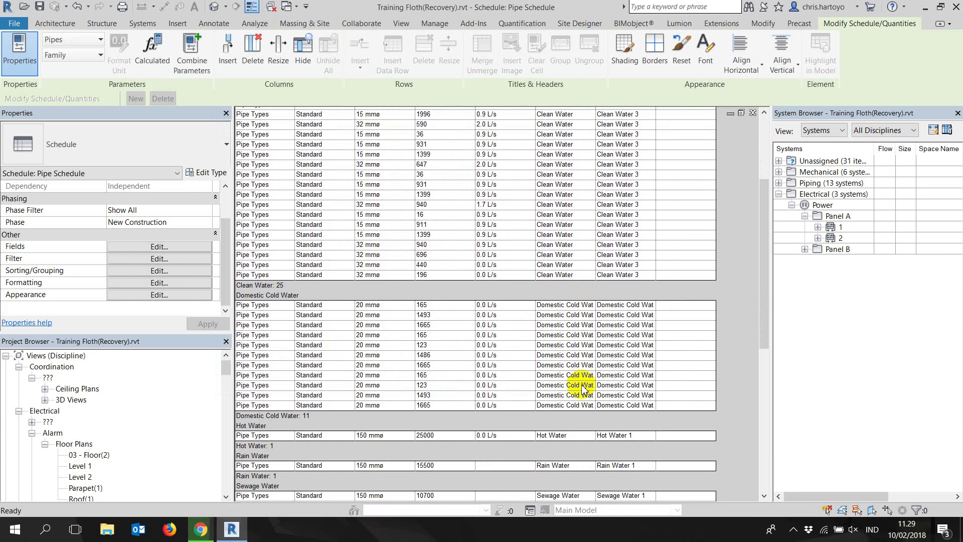
scroll(583, 386, "down", 1)
scroll(572, 389, "down", 1)
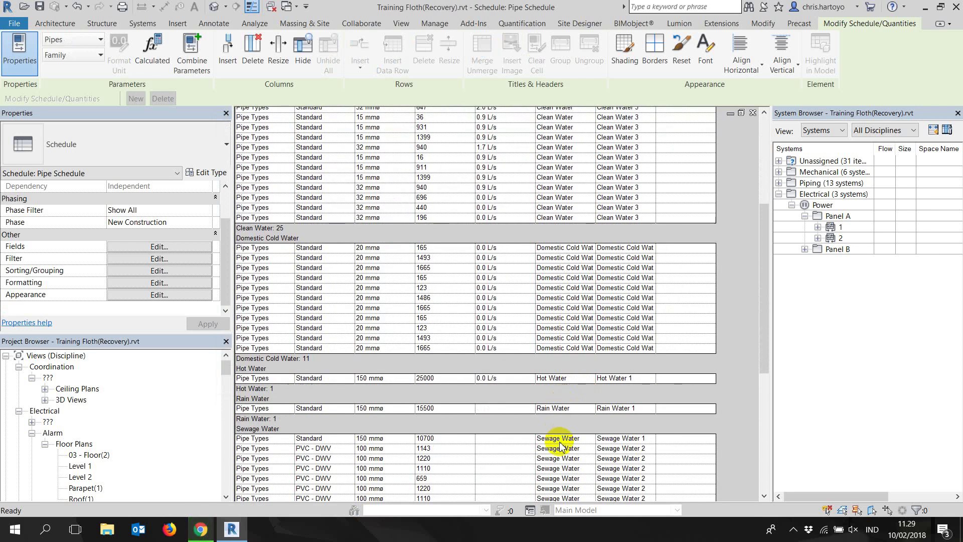
scroll(556, 444, "down", 1)
scroll(560, 450, "down", 4)
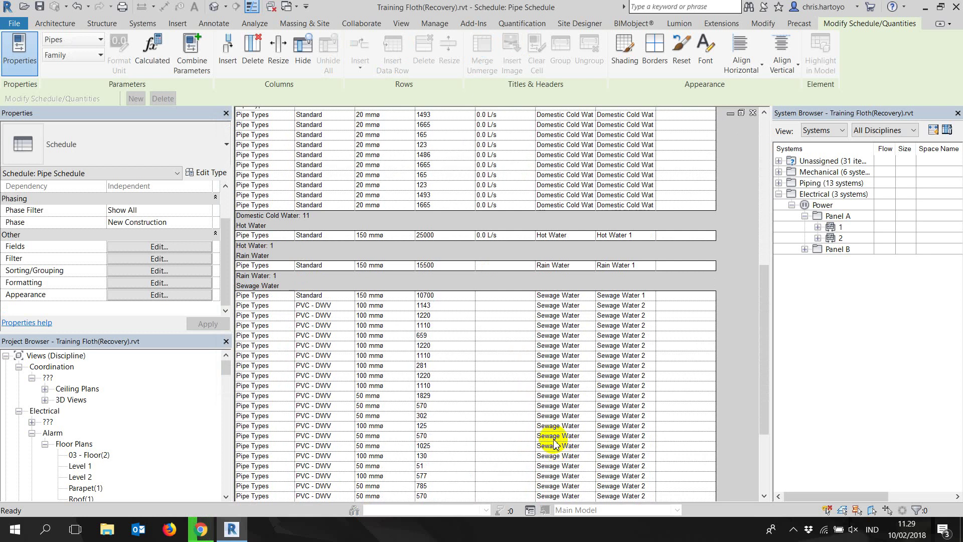
scroll(554, 444, "up", 6)
scroll(490, 409, "up", 6)
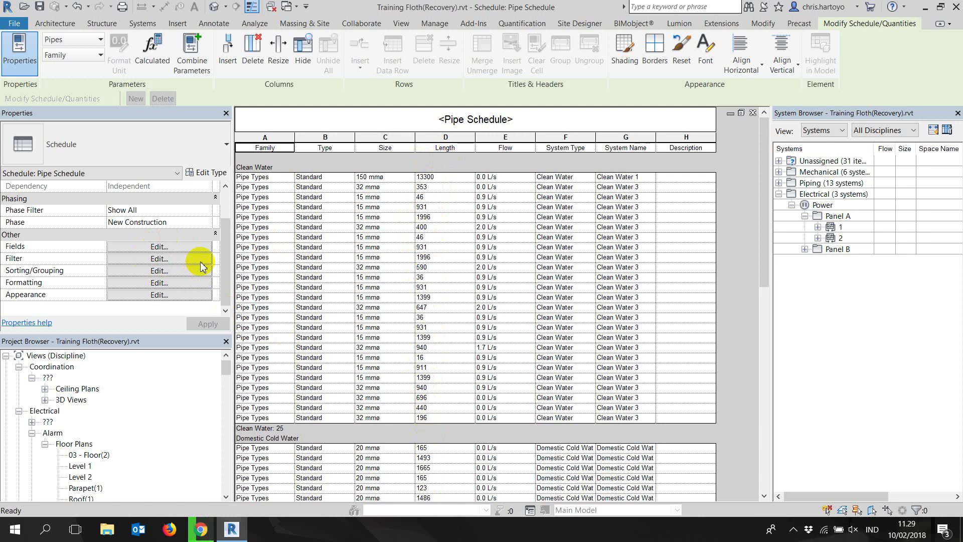
left_click(861, 184)
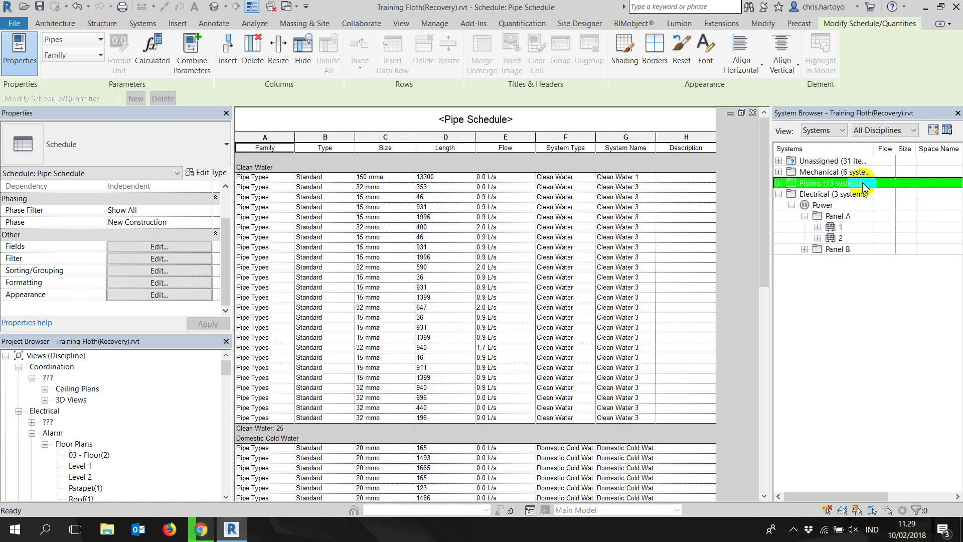
- Add Size as the second sort level under System Type, with subtotal footers per size
left_click(129, 259)
left_click(339, 149)
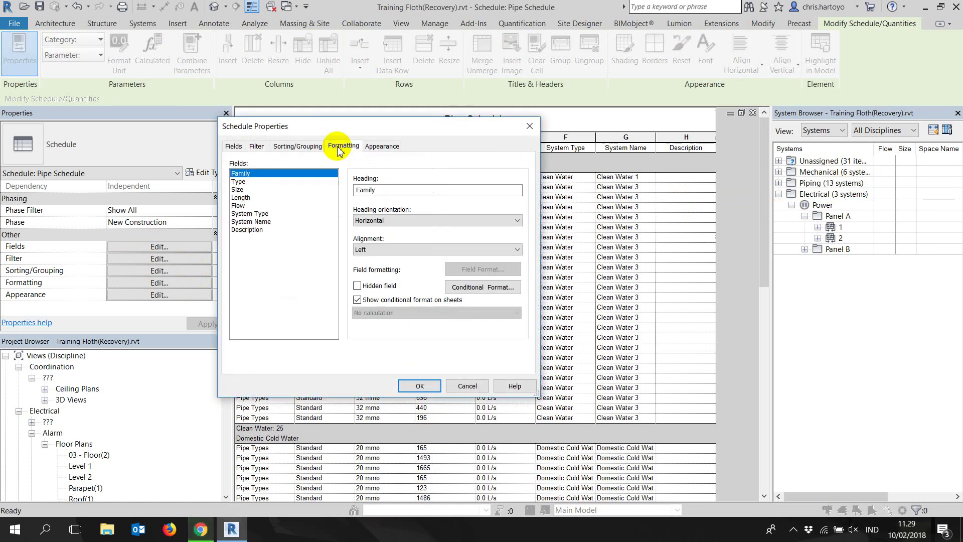
left_click(303, 146)
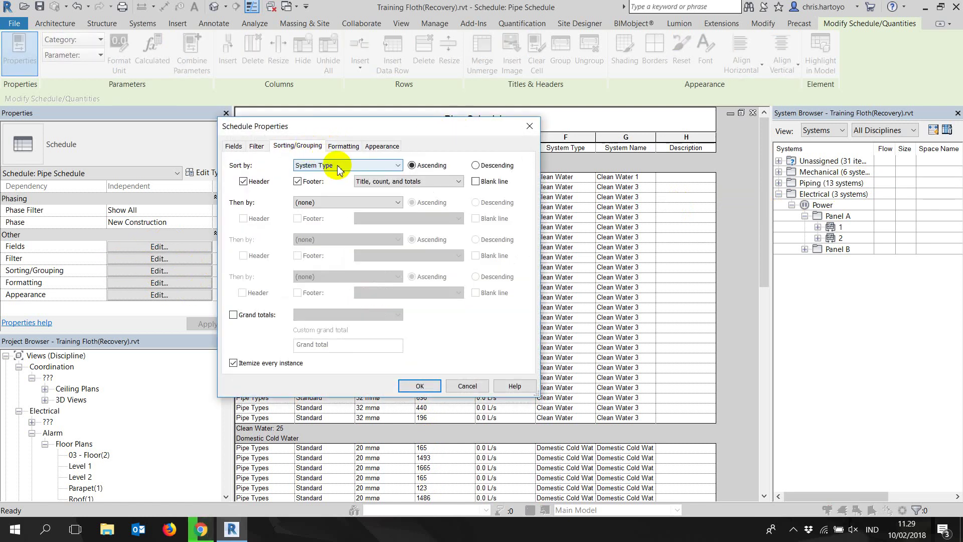
left_click(304, 203)
left_click(313, 244)
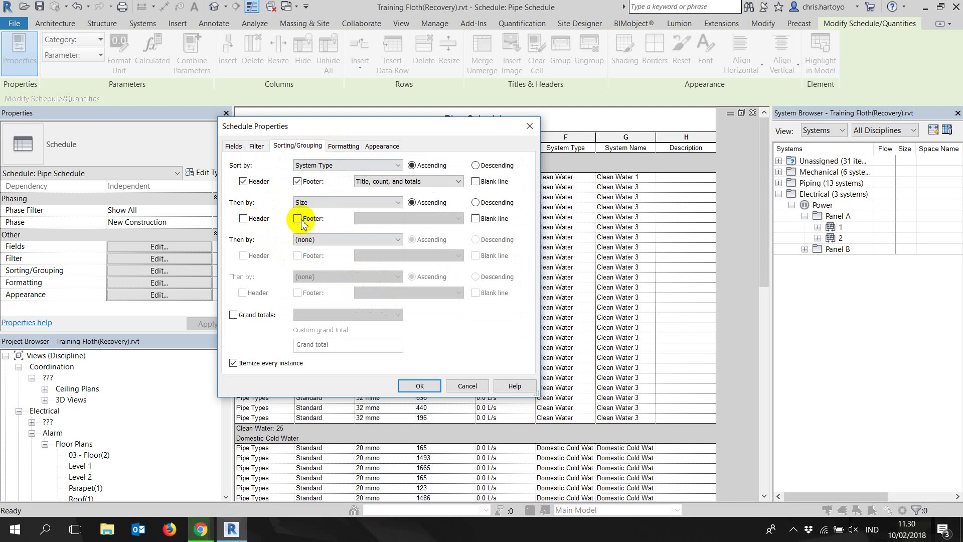
left_click(420, 386)
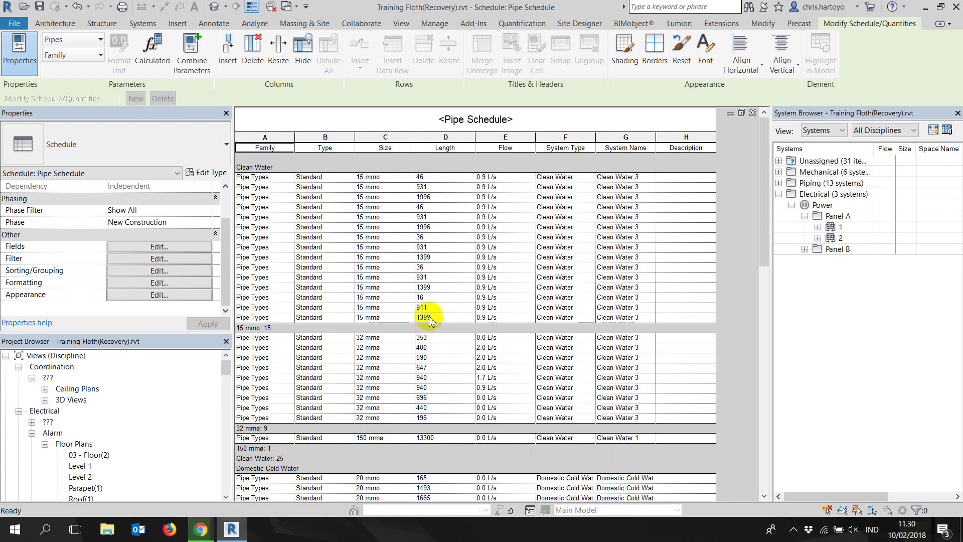
- Set the Length column's calculation to Calculate totals in the schedule formatting
left_click(153, 258)
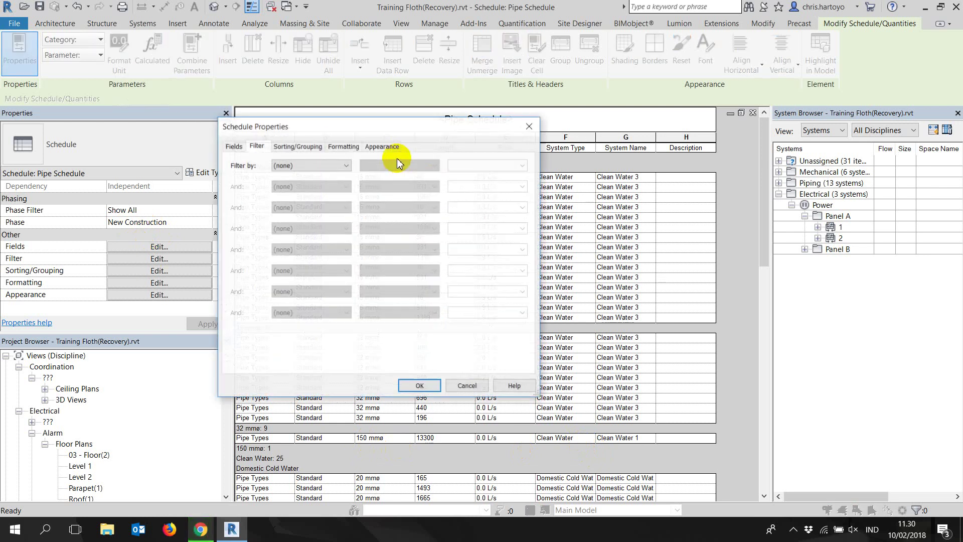
left_click(234, 146)
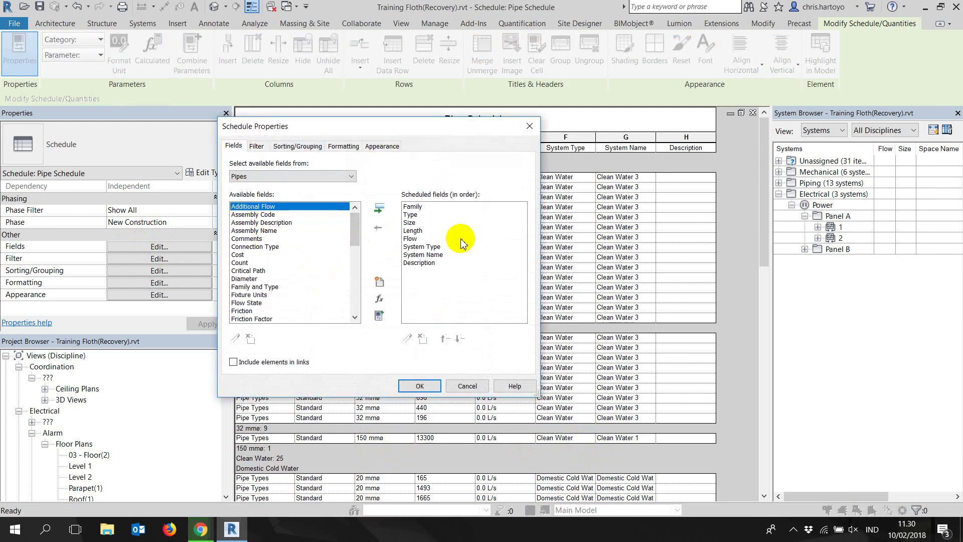
left_click(256, 146)
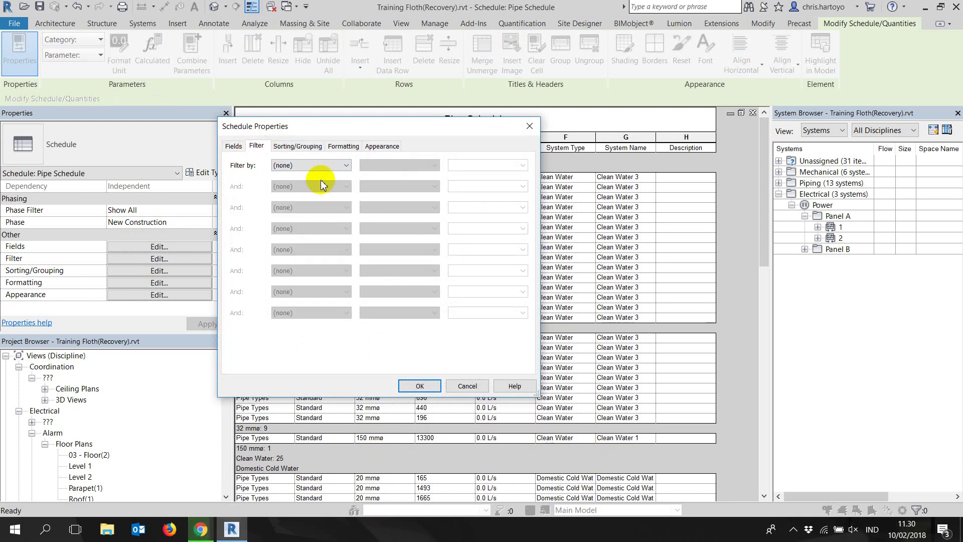
left_click(306, 146)
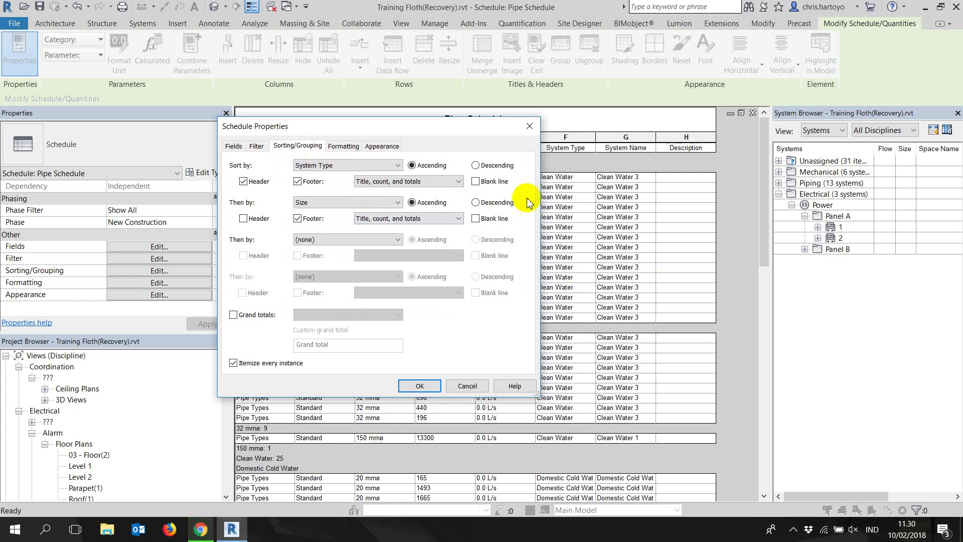
left_click(344, 146)
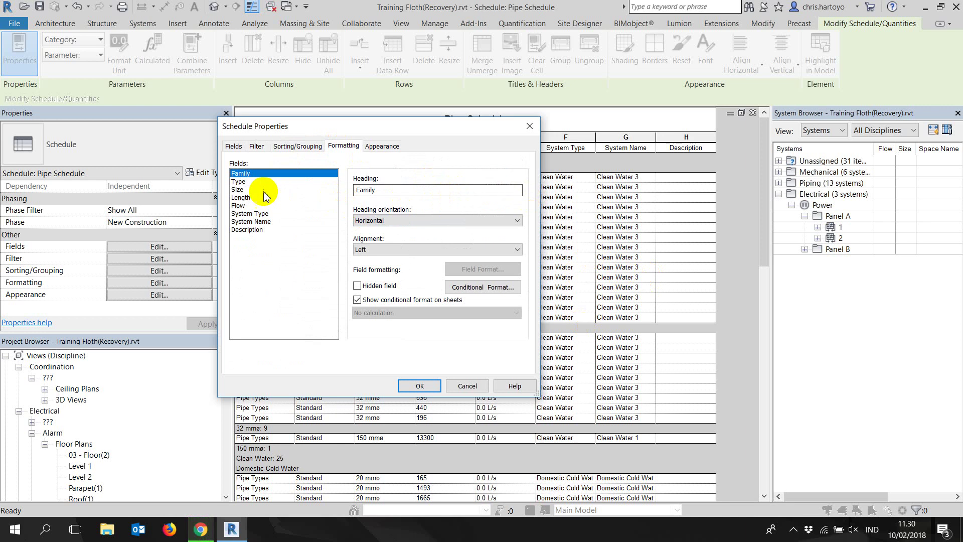
left_click(243, 198)
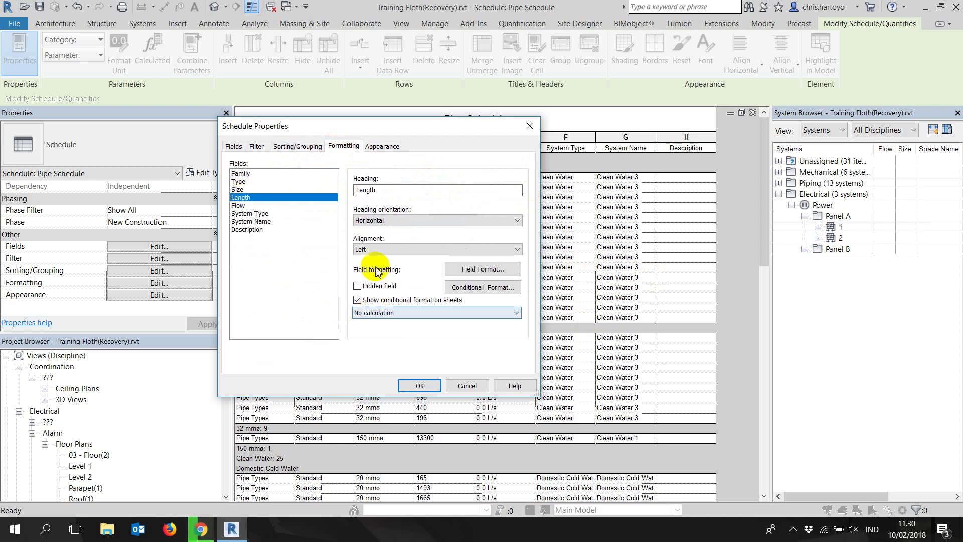
left_click(378, 313)
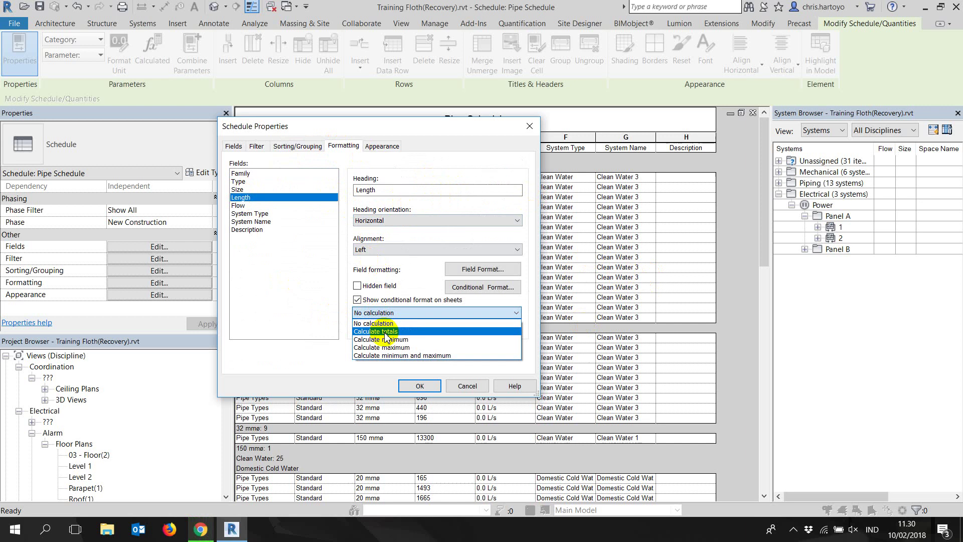
left_click(384, 332)
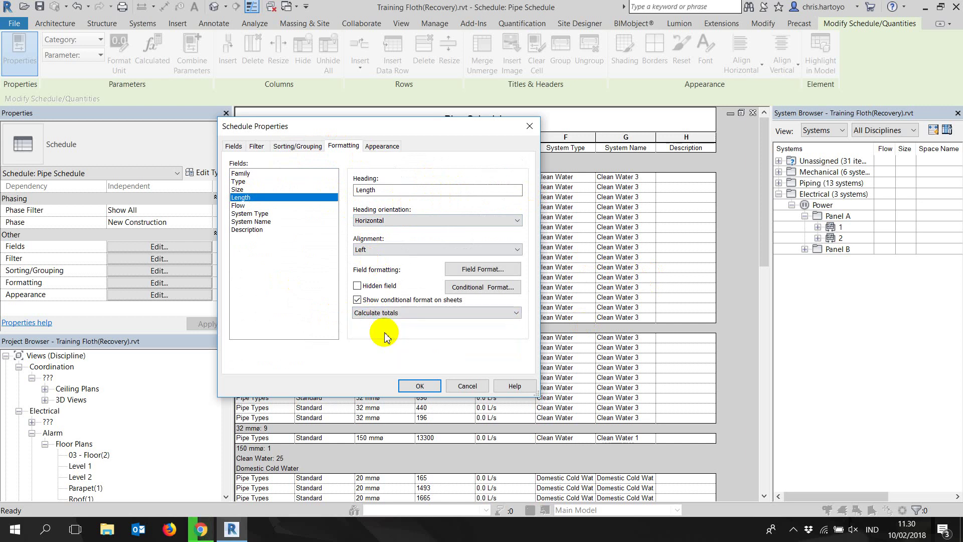
left_click(416, 391)
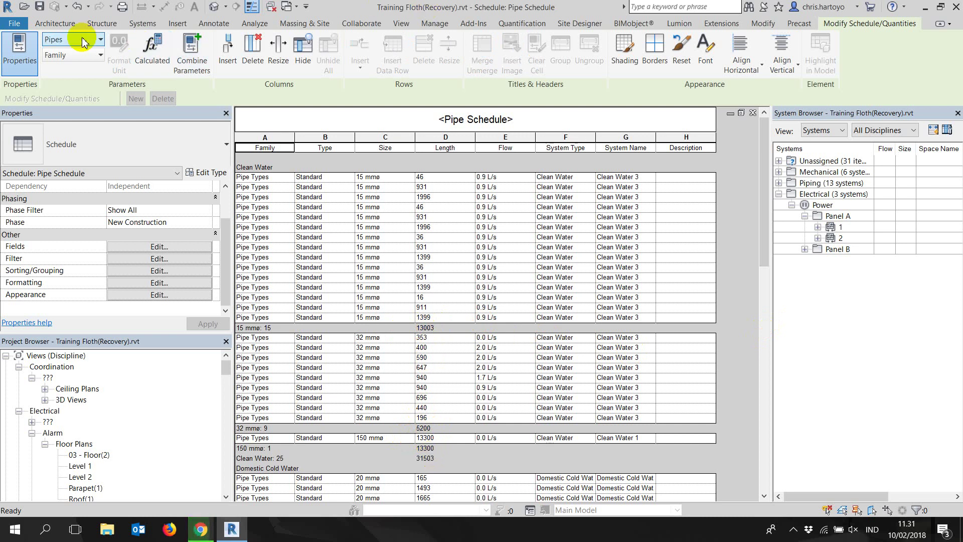
- Create a new Schedule/Quantities view for the Pipe Fittings category named 'Pipe Fitting Schedule'
left_click(401, 23)
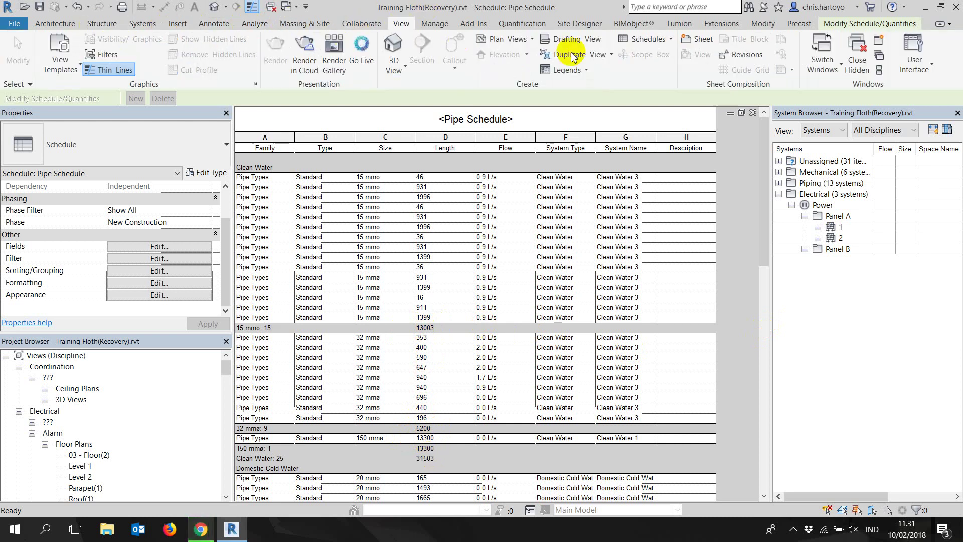
left_click(651, 40)
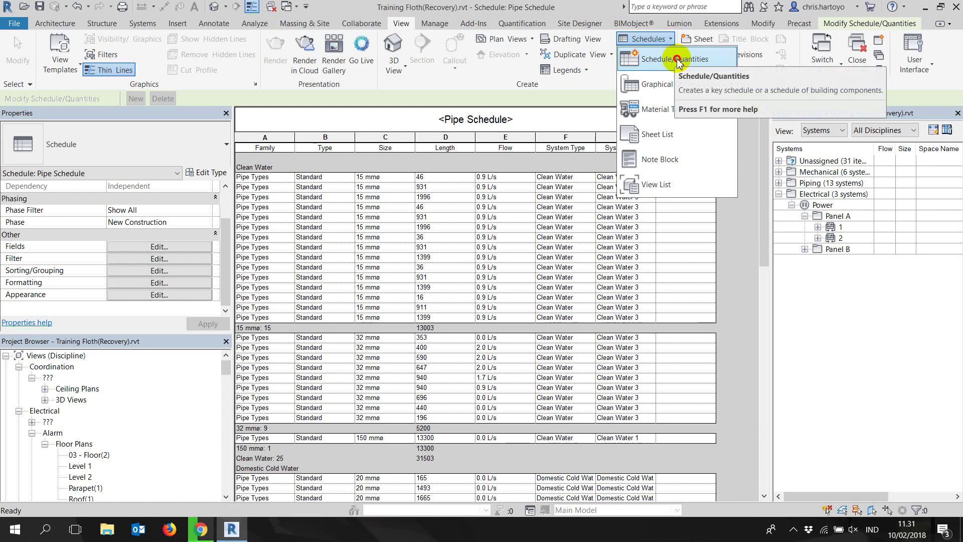
left_click(676, 60)
left_click(386, 251)
scroll(406, 256, "down", 1)
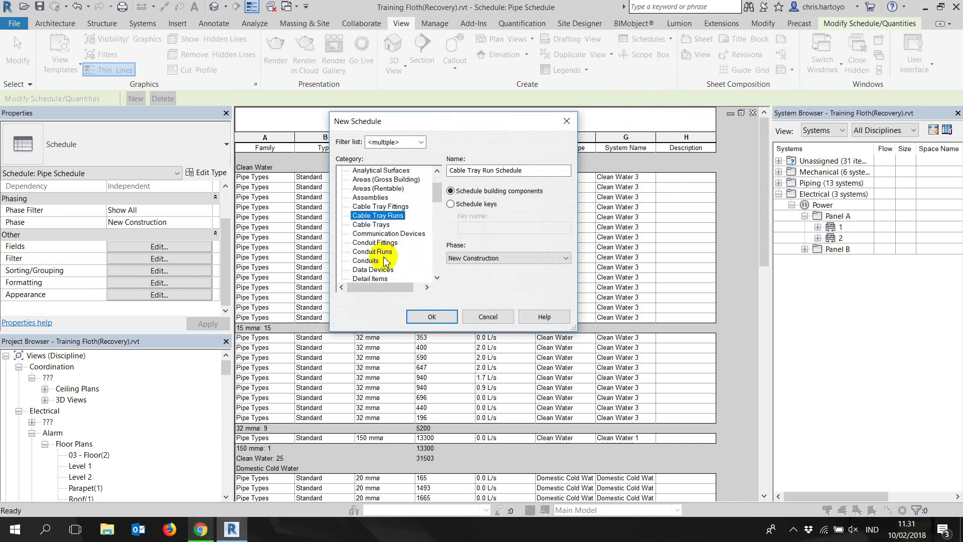
left_click(366, 260)
scroll(369, 263, "down", 10)
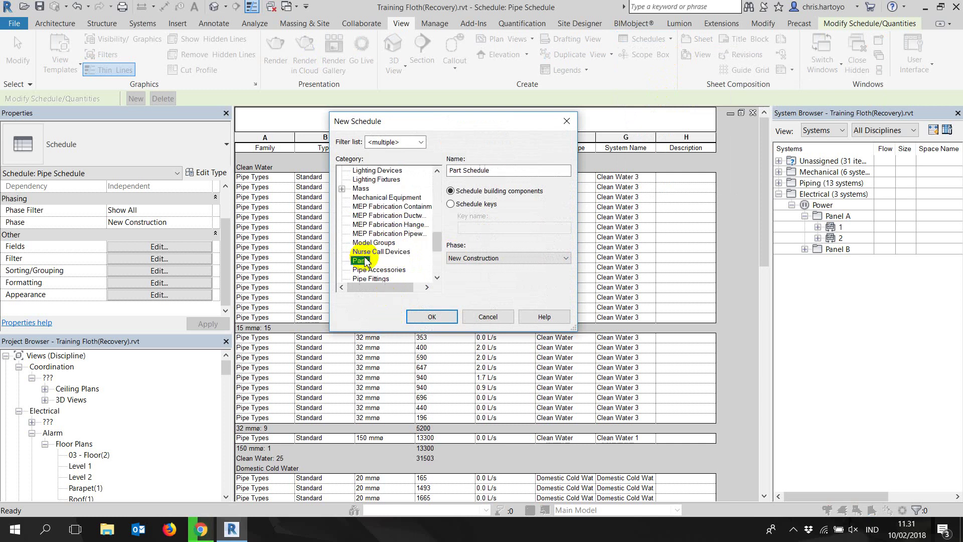
left_click(380, 281)
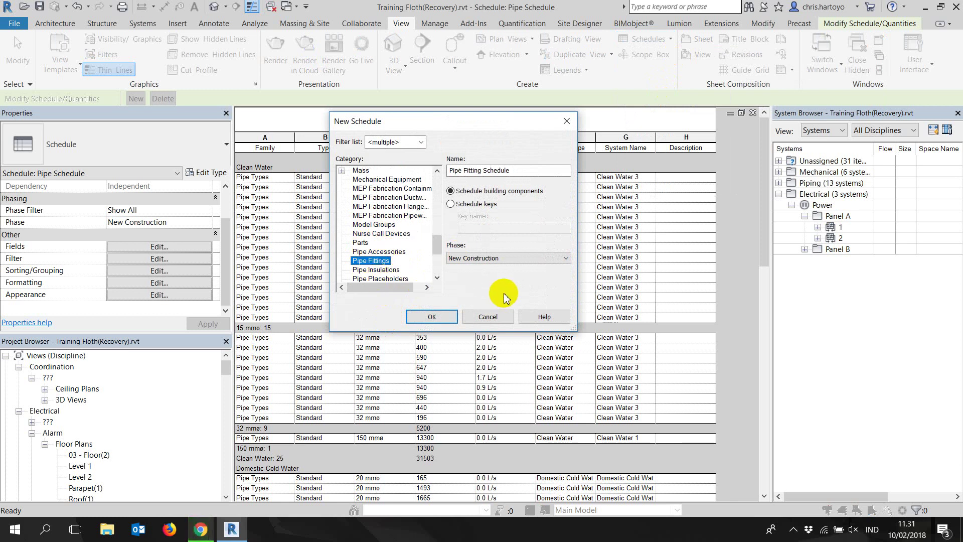
left_click(437, 316)
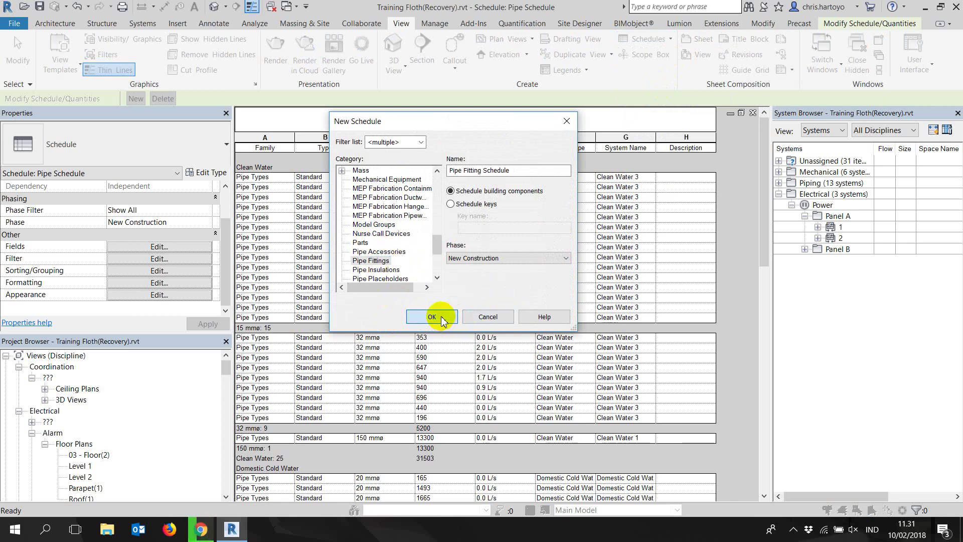
- Add Family, Type and Size to the Pipe Fitting Schedule's fields
left_click_drag(351, 128, 608, 237)
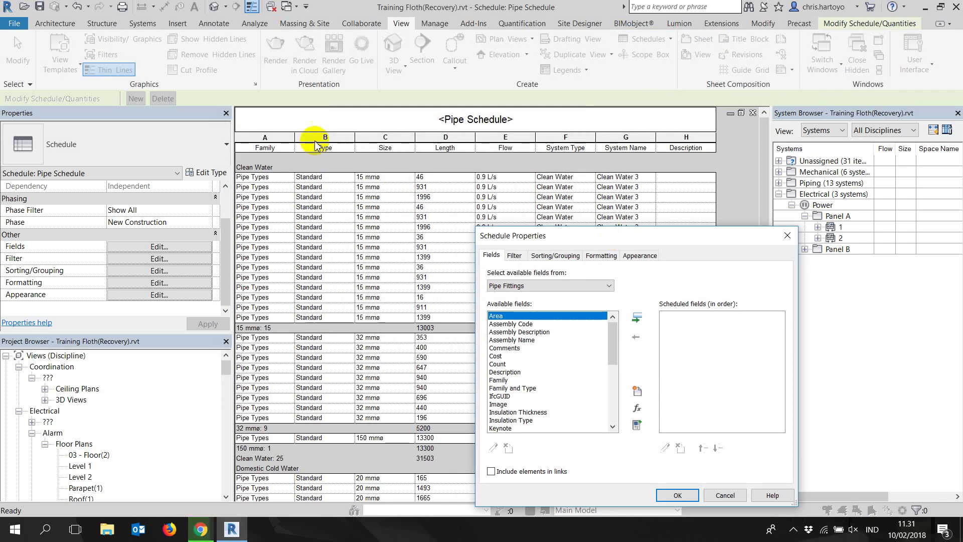
left_click(499, 389)
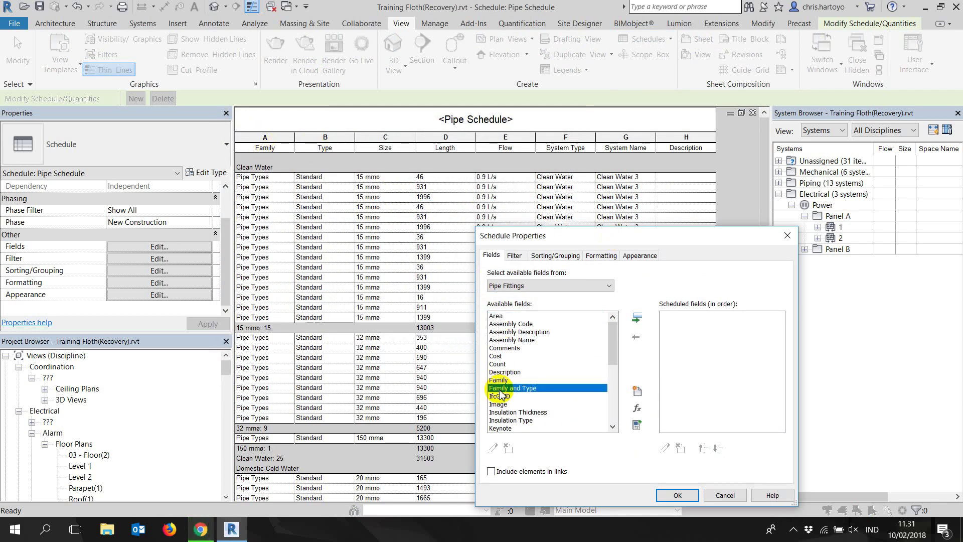
left_click(499, 381)
left_click(637, 317)
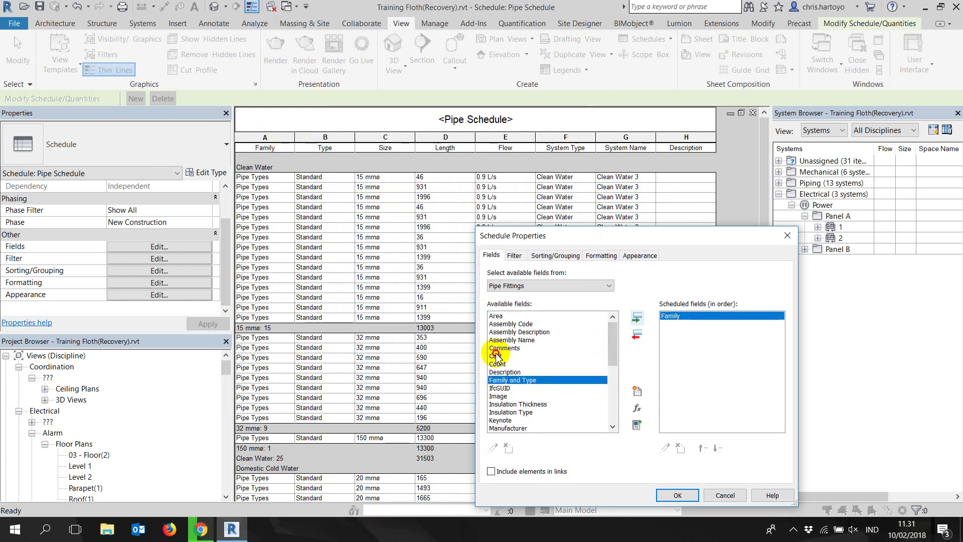
left_click(497, 355)
scroll(506, 371, "down", 5)
left_click(522, 428)
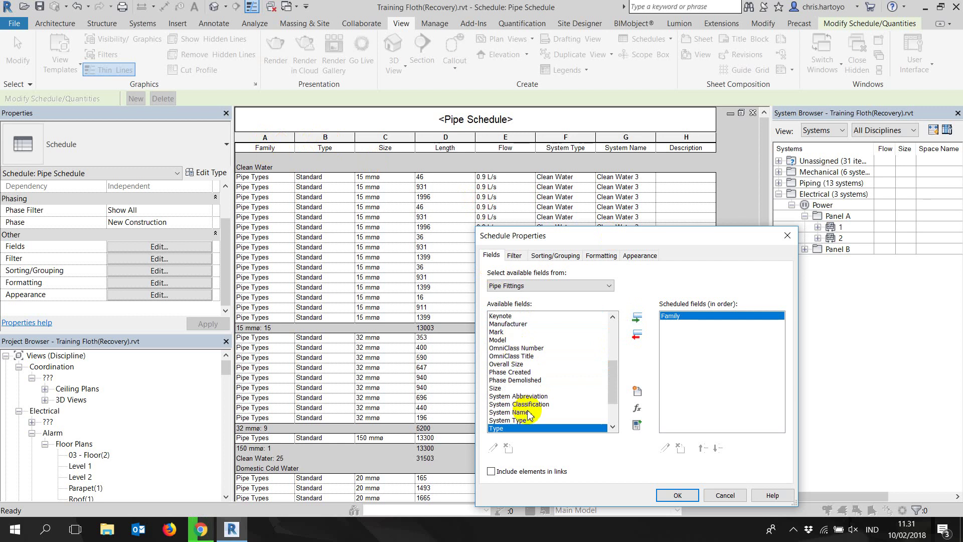
left_click(636, 323)
left_click(498, 388)
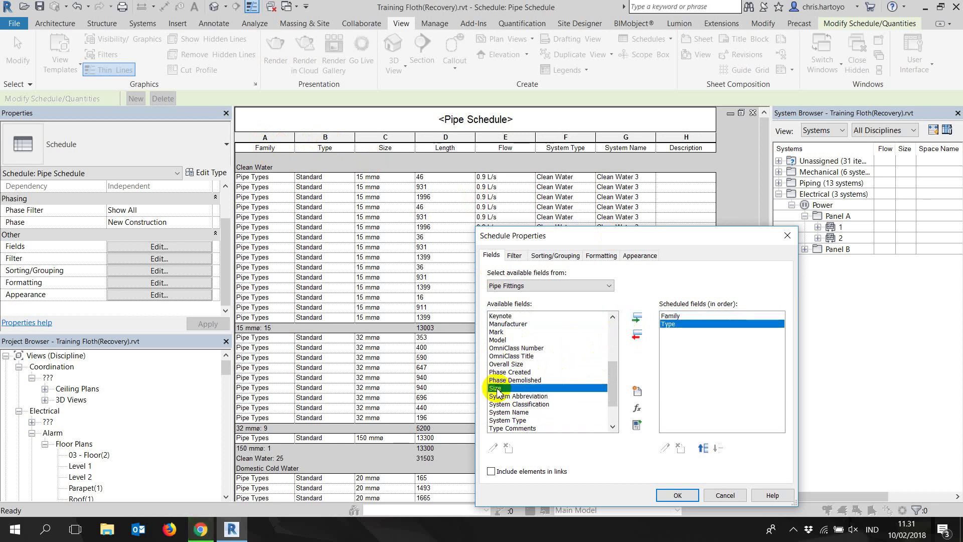
left_click(637, 318)
left_click(514, 373)
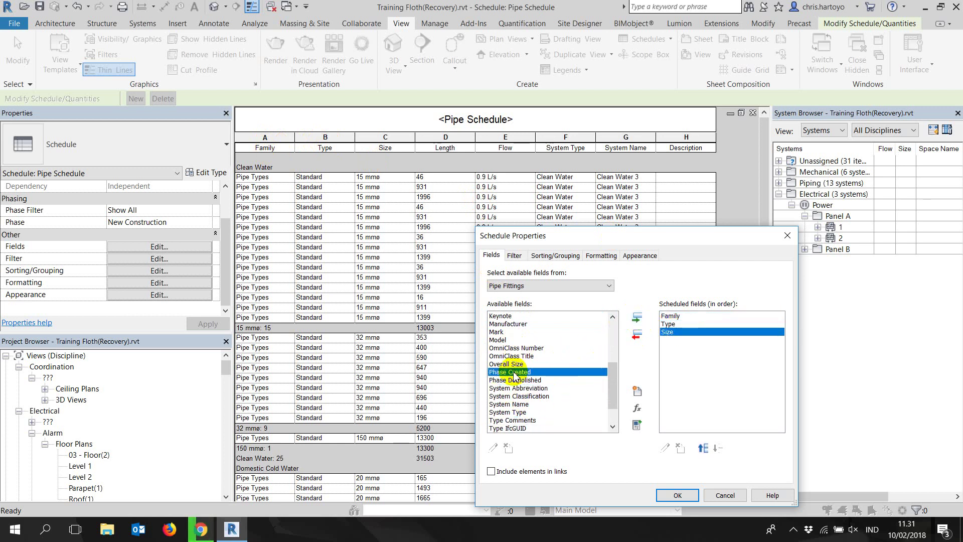
- Find and add System Type and System Name to the scheduled fields
left_click(524, 396)
scroll(531, 381, "down", 2)
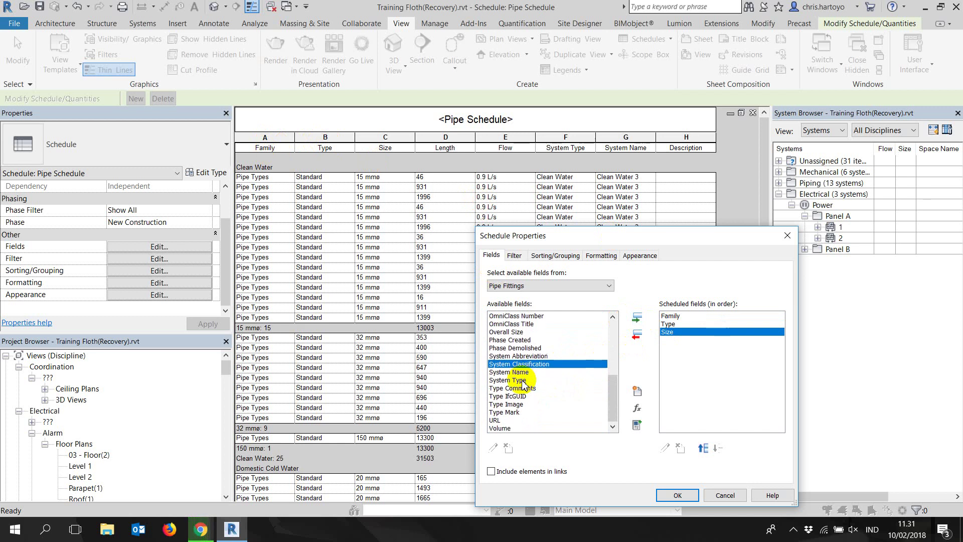
scroll(539, 358, "up", 1)
scroll(532, 381, "up", 2)
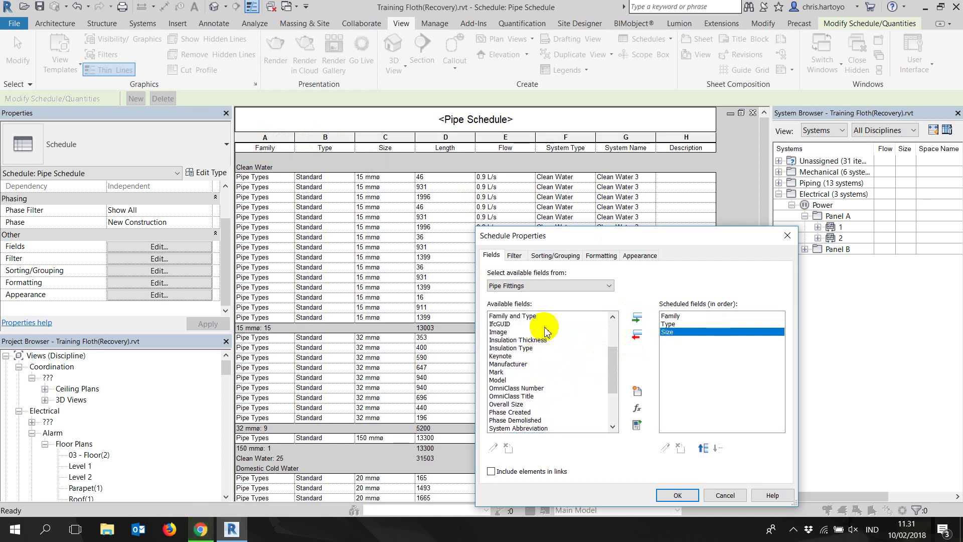
left_click(514, 356)
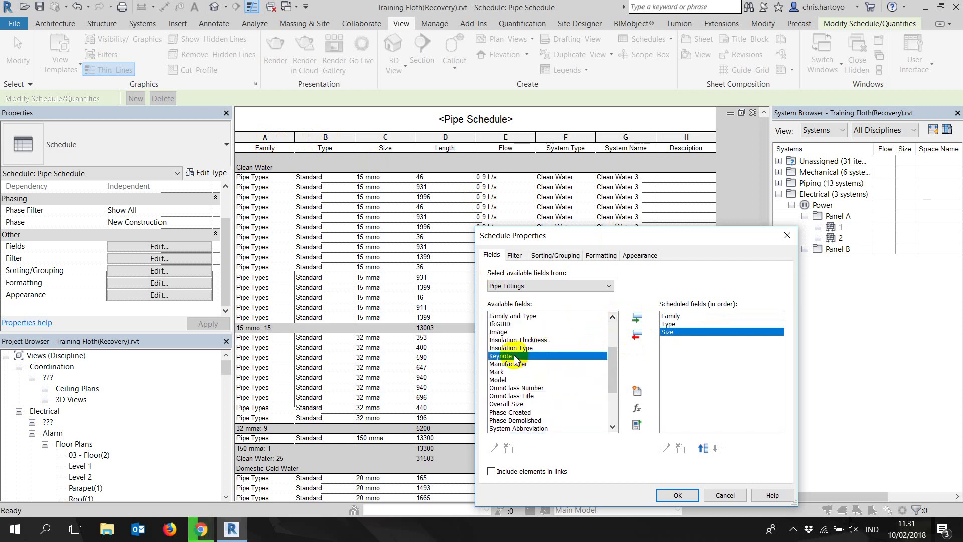
key("Page_Up")
scroll(519, 338, "up", 1)
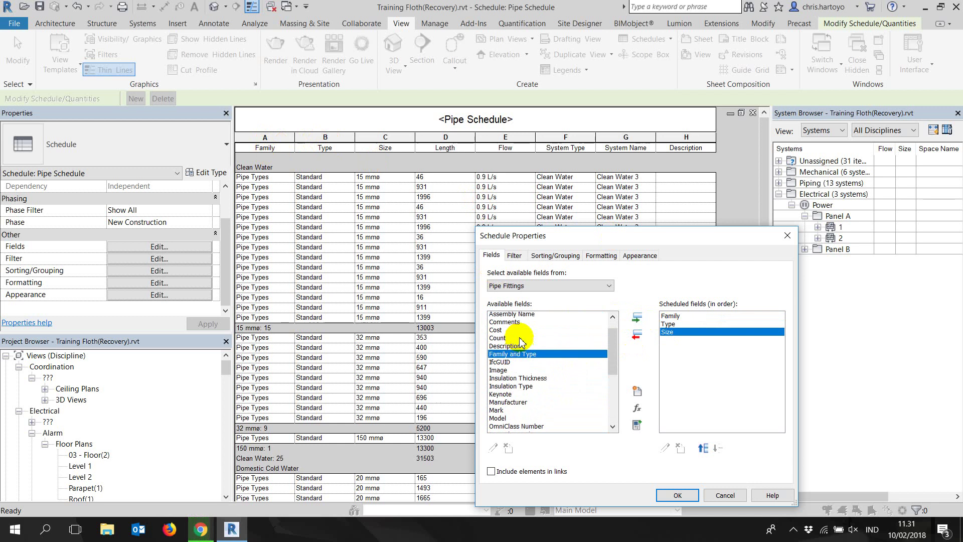
scroll(521, 342, "up", 1)
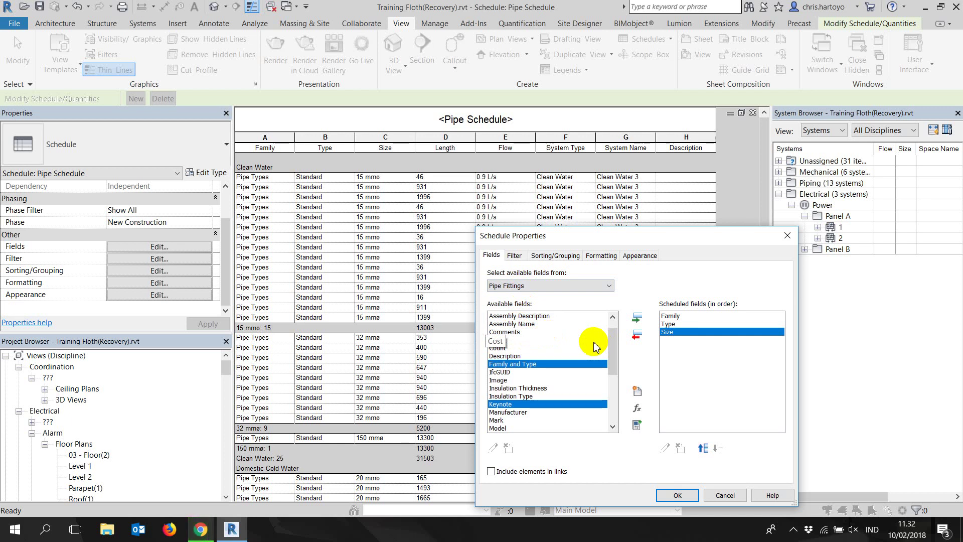
left_click(501, 363, "ctrl")
left_click(502, 387, "ctrl")
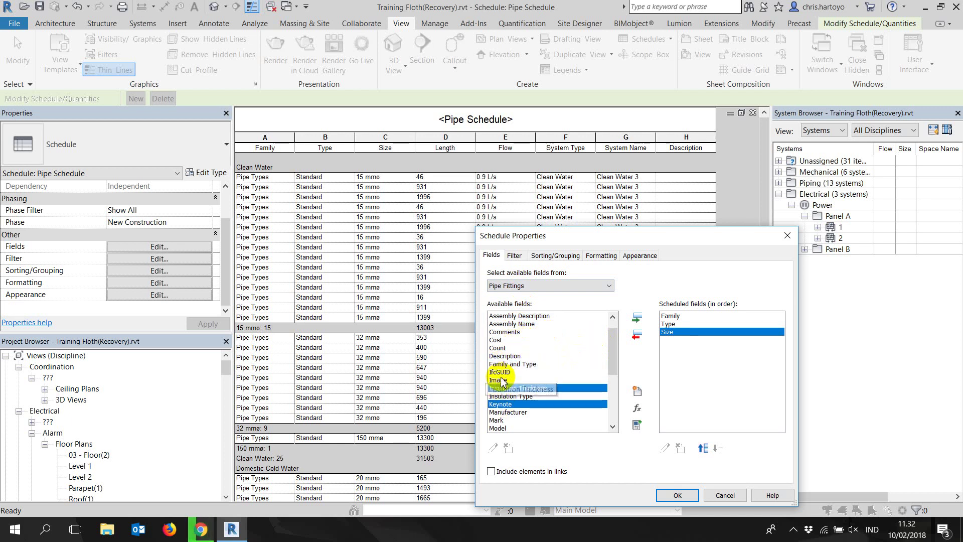
key("Down")
key("Down")
key("Down")
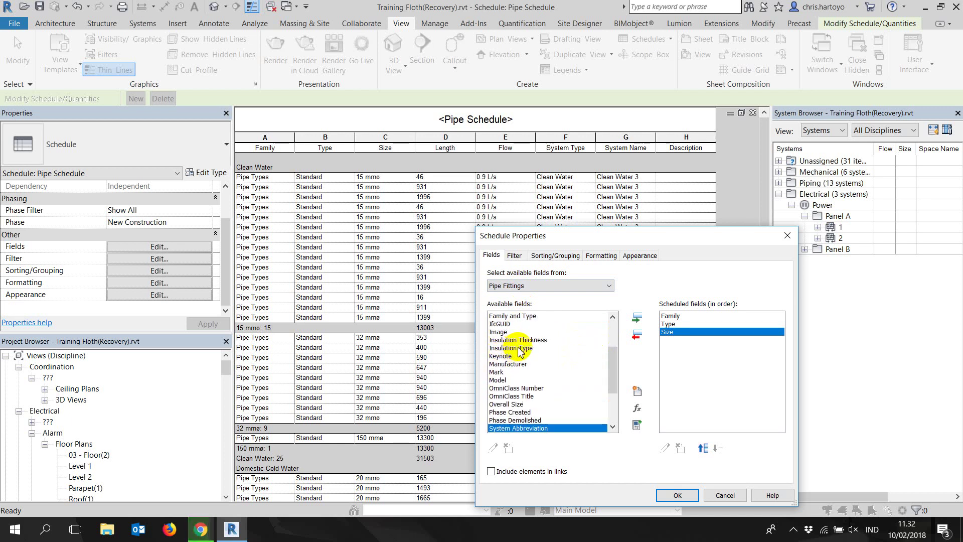
scroll(519, 351, "down", 1)
left_click(519, 428)
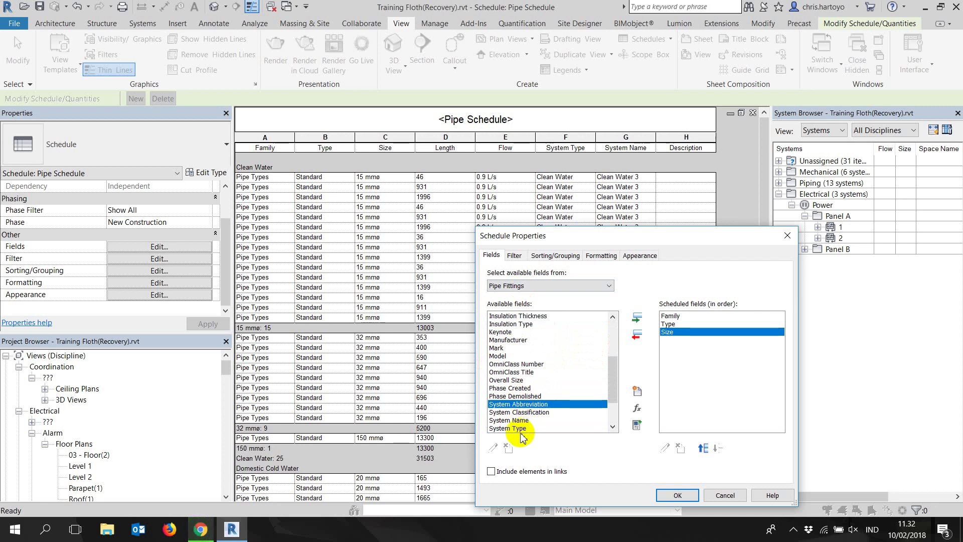
left_click(637, 318)
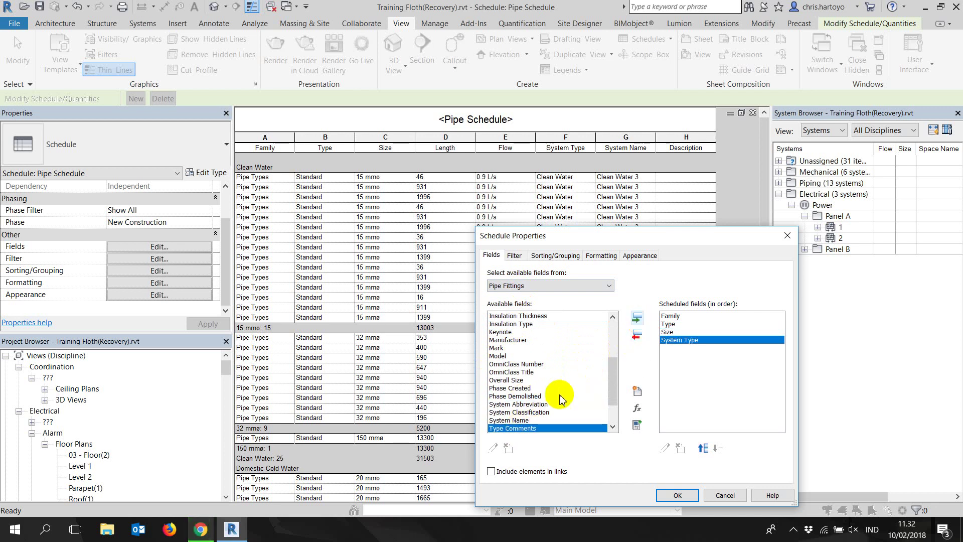
left_click(527, 420)
left_click(637, 324)
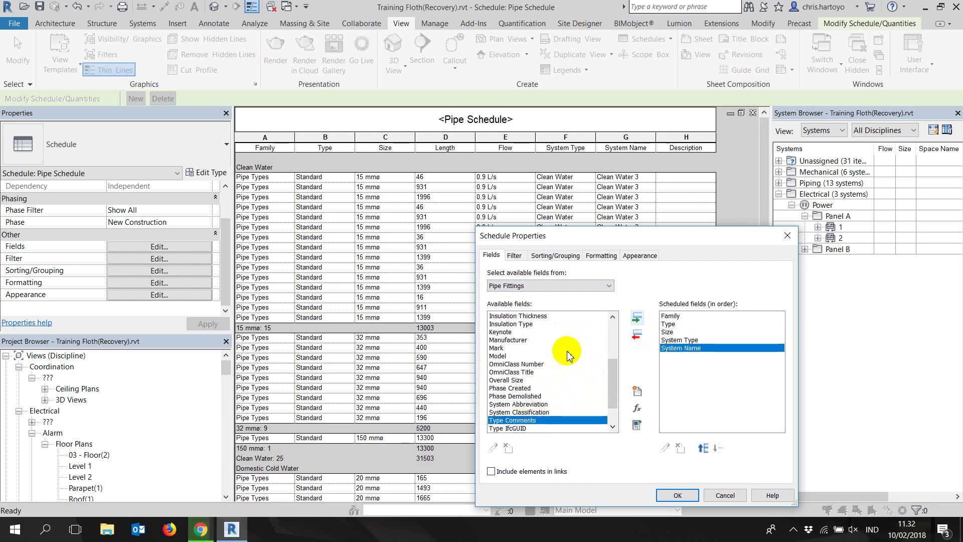
- Add Description as the final field and confirm the field selection
left_click(500, 374)
key("d")
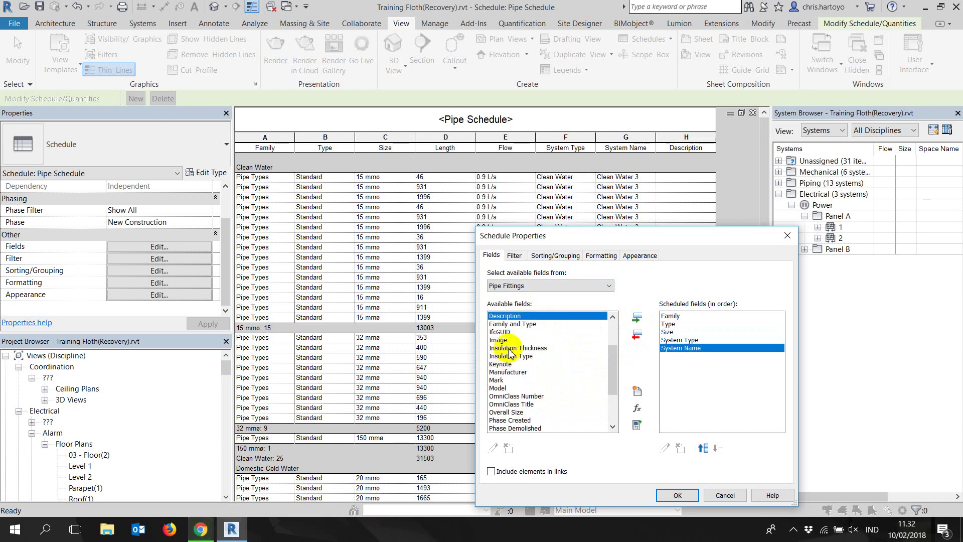
left_click(637, 318)
left_click(677, 495)
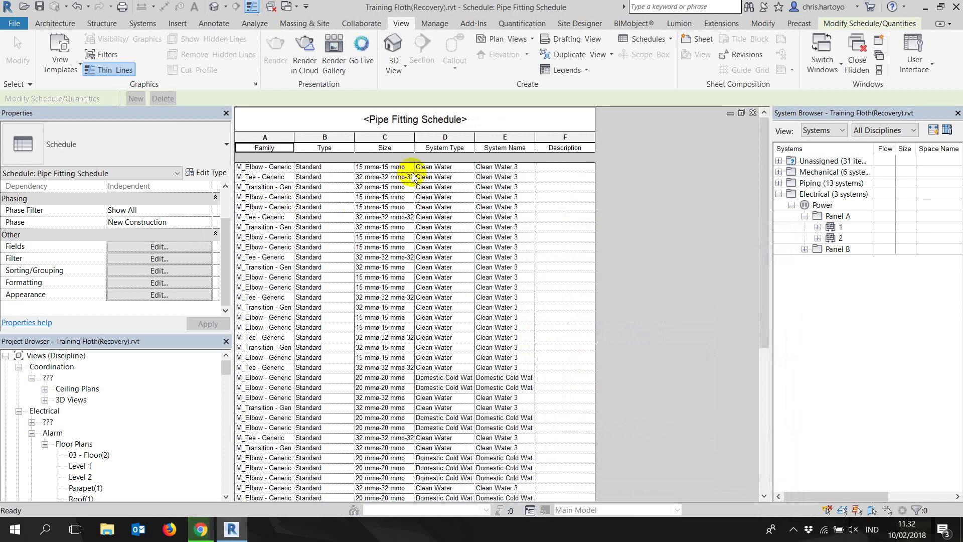
scroll(114, 464, "down", 4)
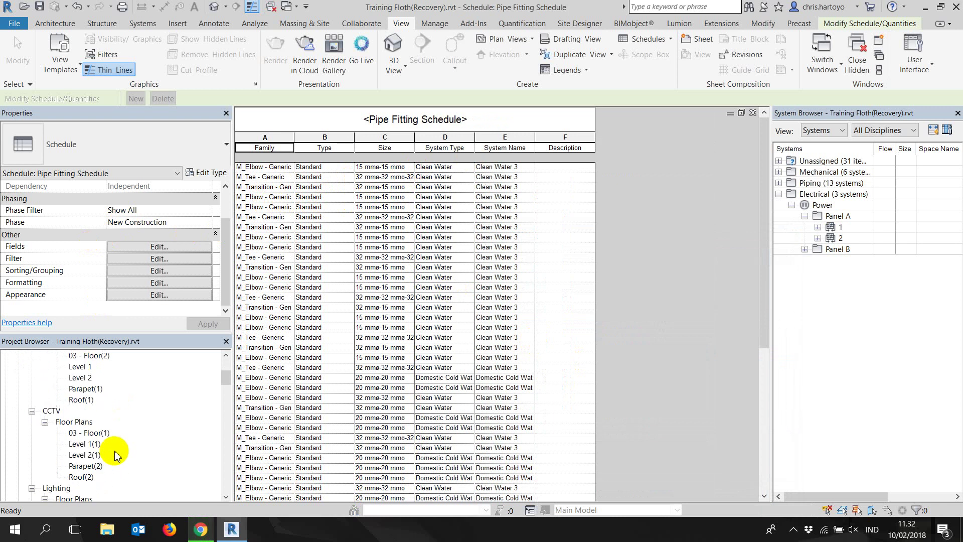
scroll(112, 448, "down", 4)
scroll(112, 448, "down", 4)
scroll(115, 450, "down", 4)
scroll(114, 448, "down", 3)
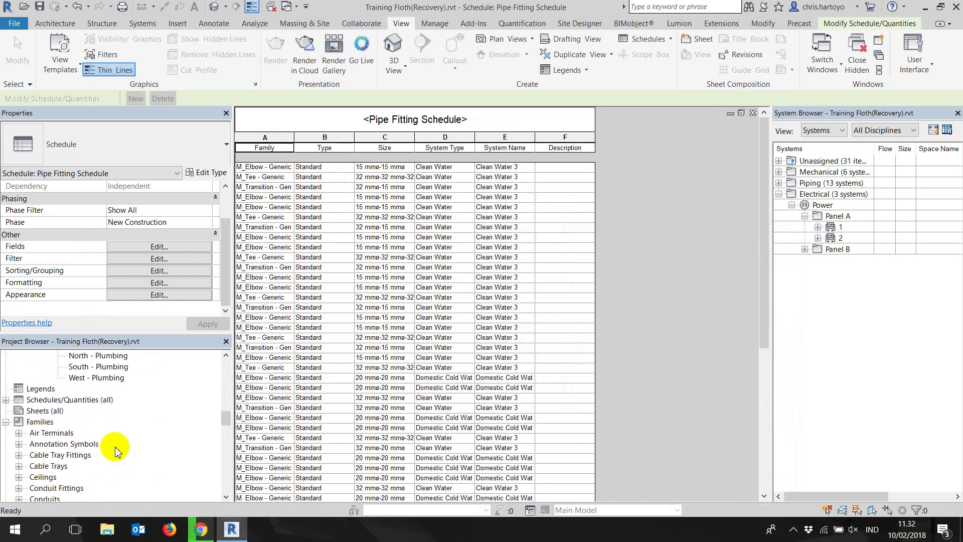
scroll(112, 445, "down", 2)
scroll(115, 437, "down", 2)
scroll(122, 426, "up", 1)
scroll(80, 432, "up", 3)
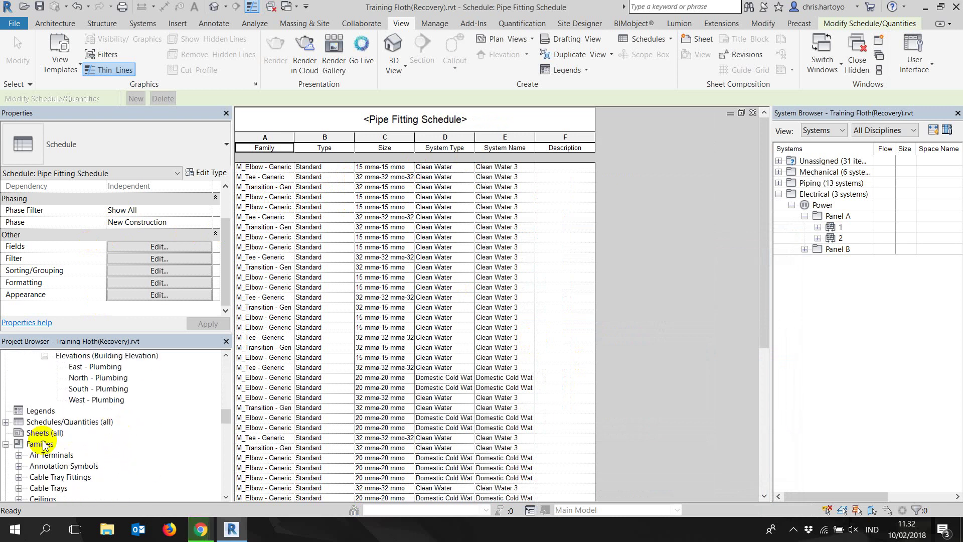
left_click(6, 421)
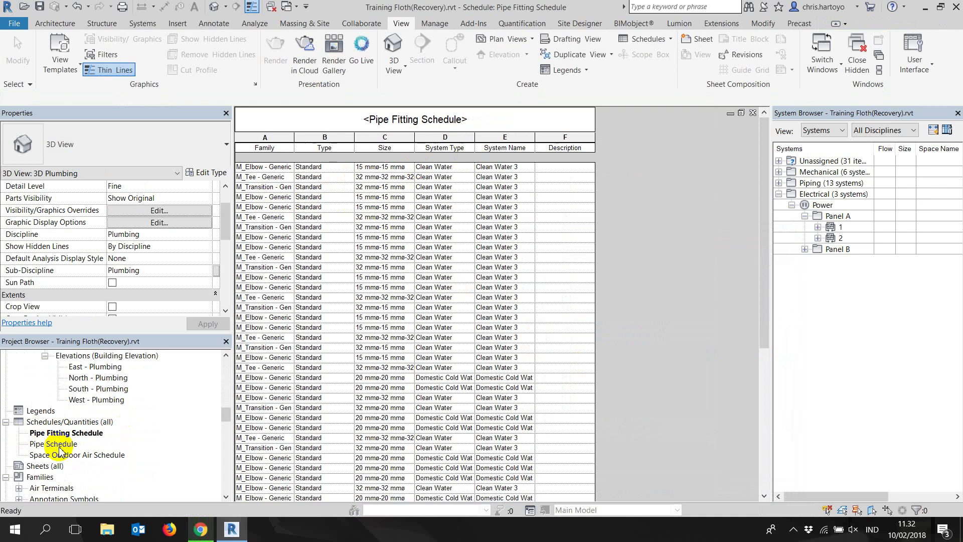
left_click(59, 446)
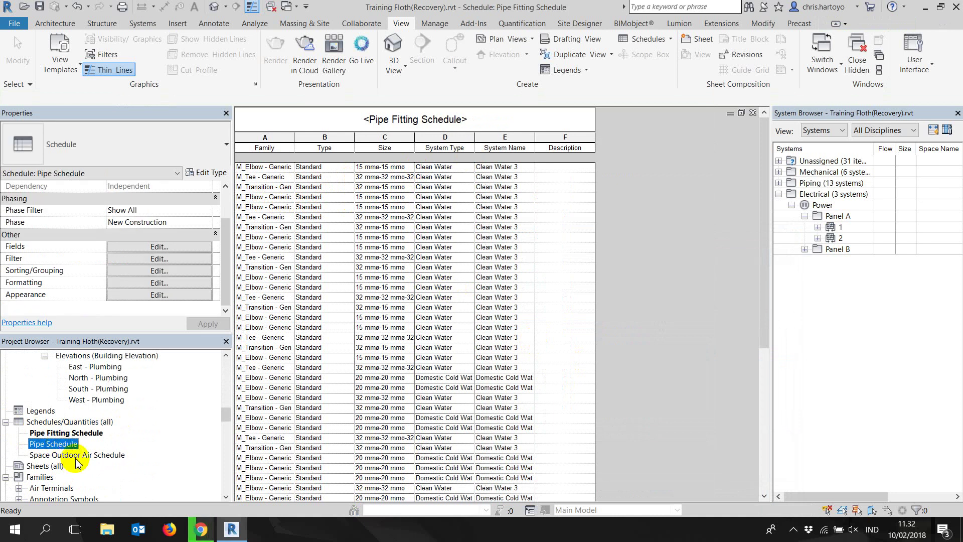
right_click(76, 455)
key("Escape")
double_click(56, 444)
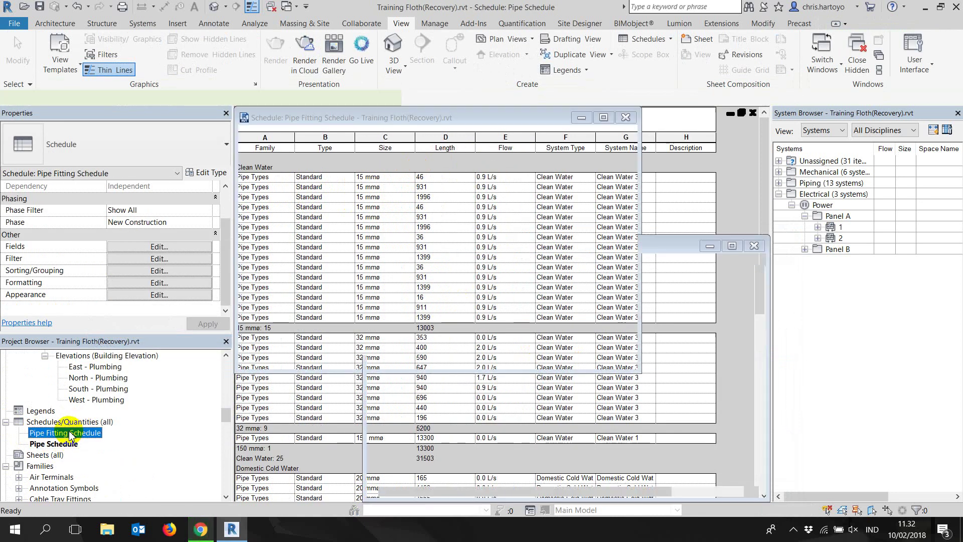
double_click(60, 433)
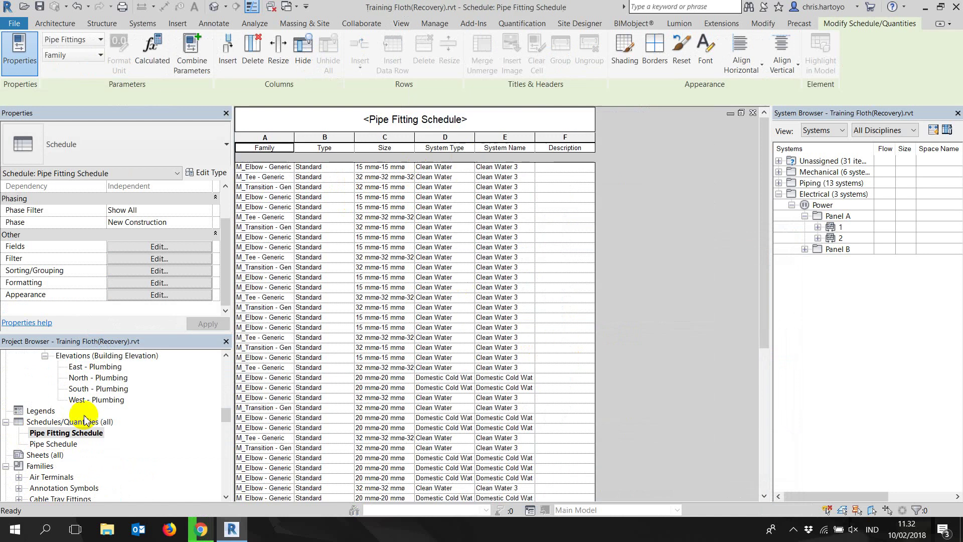
- Sort by System Type with header and title/count/totals footer, then by Size
left_click(132, 258)
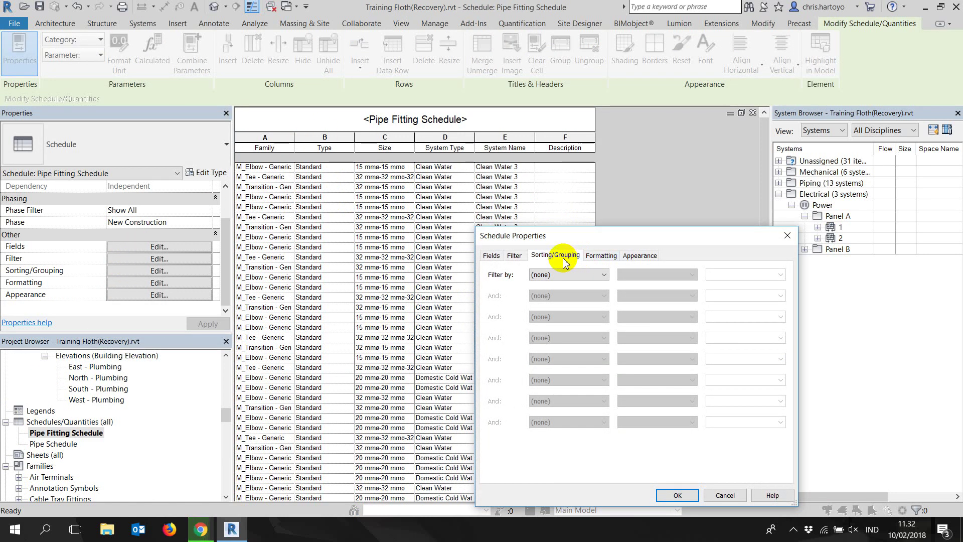
left_click(555, 254)
left_click(590, 276)
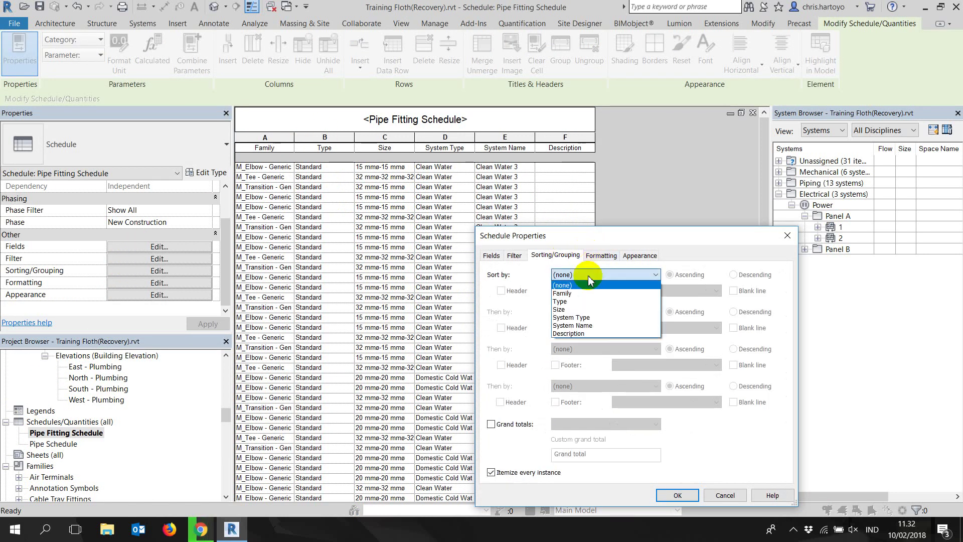
left_click(576, 319)
left_click(500, 290)
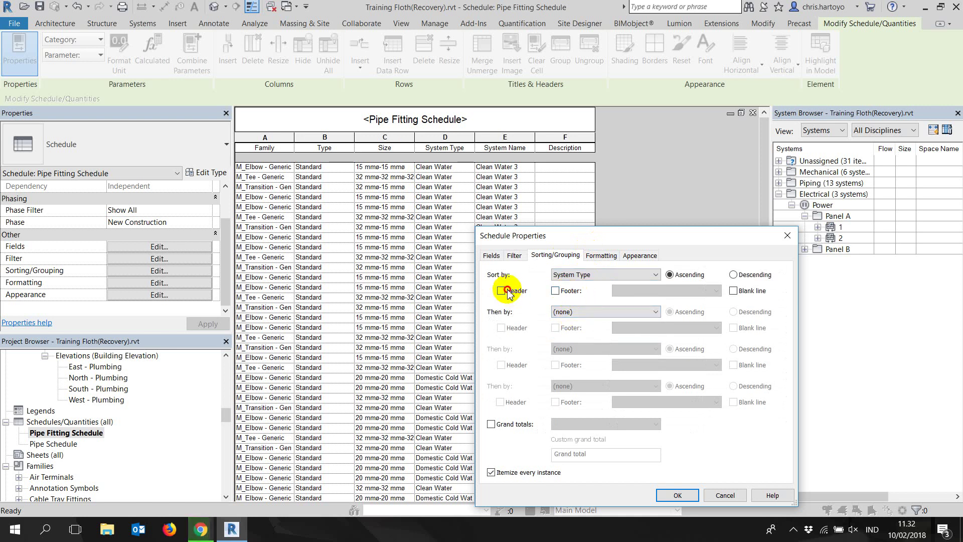
left_click(561, 293)
left_click(577, 312)
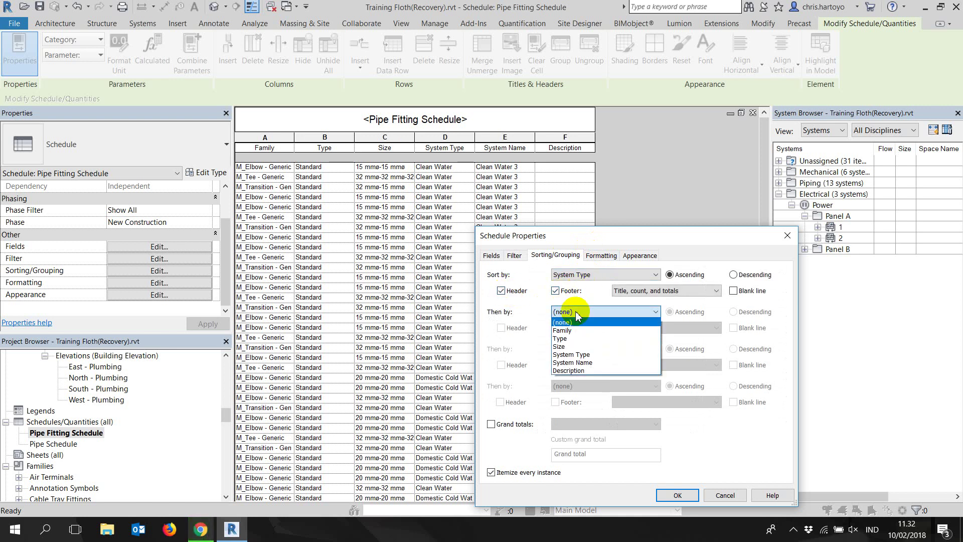
left_click(567, 347)
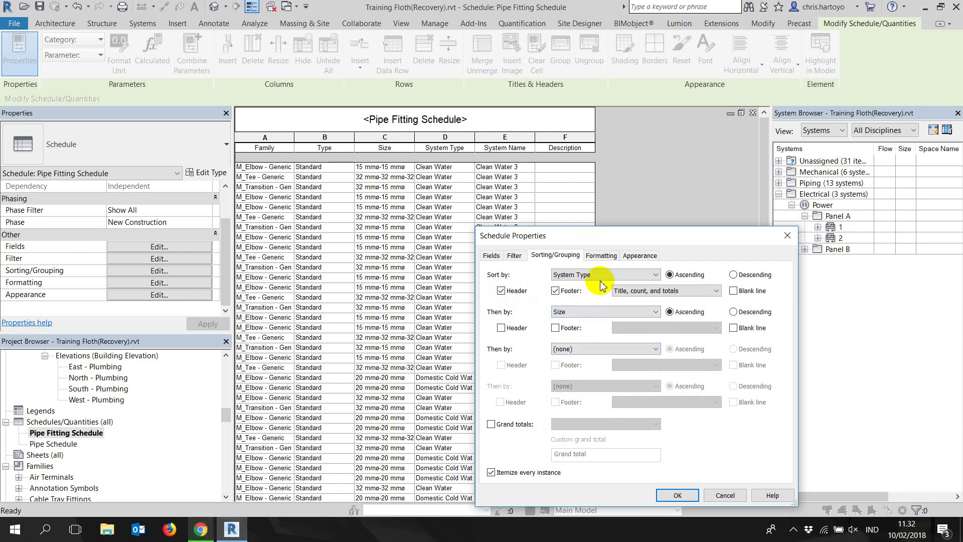
left_click(612, 257)
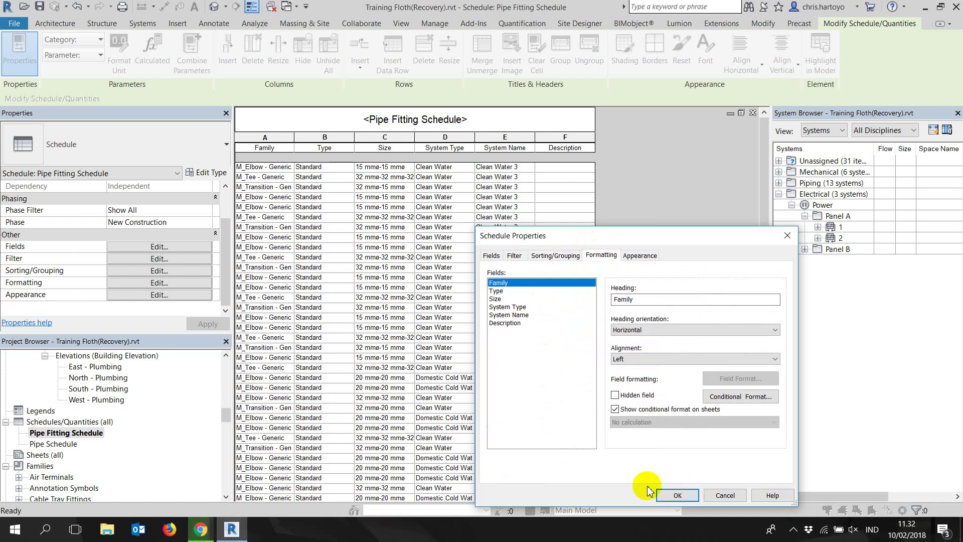
left_click(670, 494)
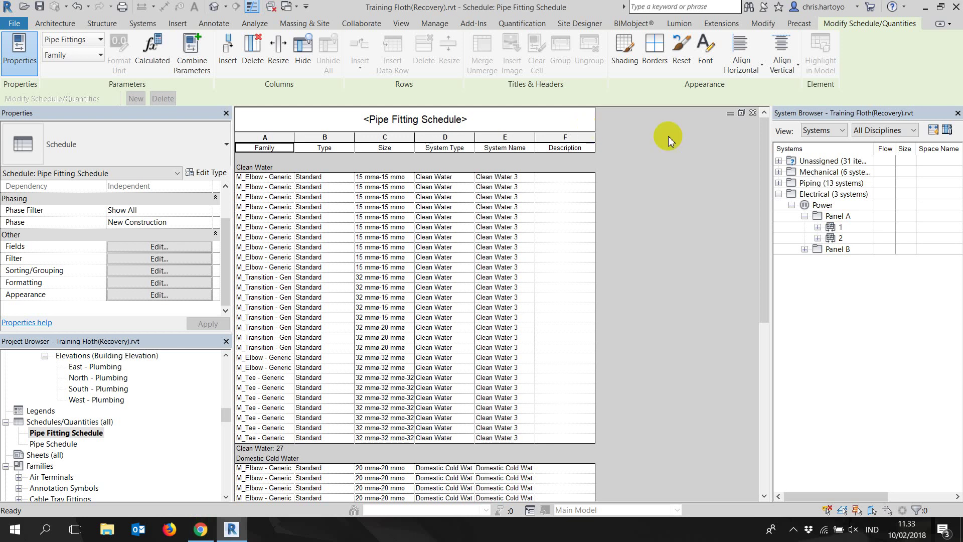
- Select an elbow fitting row in the schedule, then open the 1 - Plumbing floor plan
left_click(514, 178)
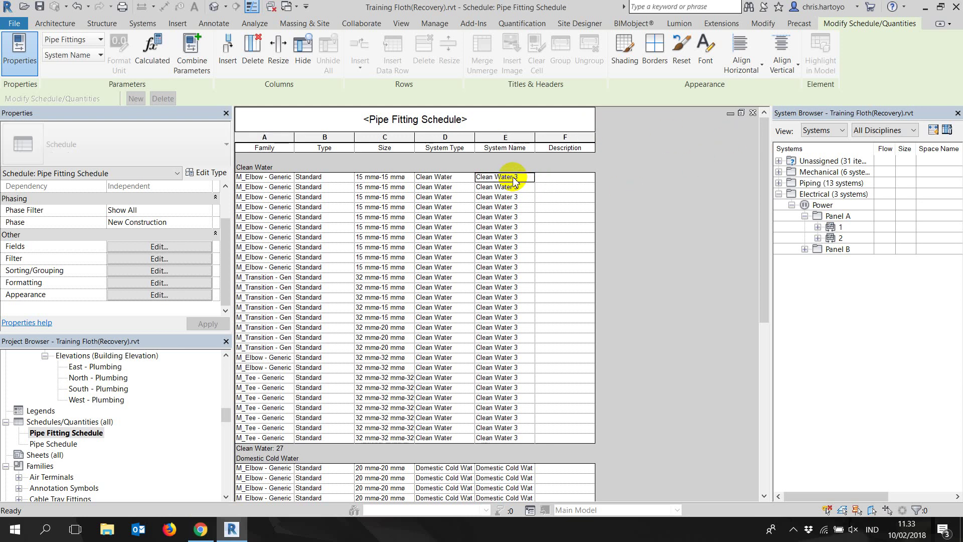
left_click(508, 247)
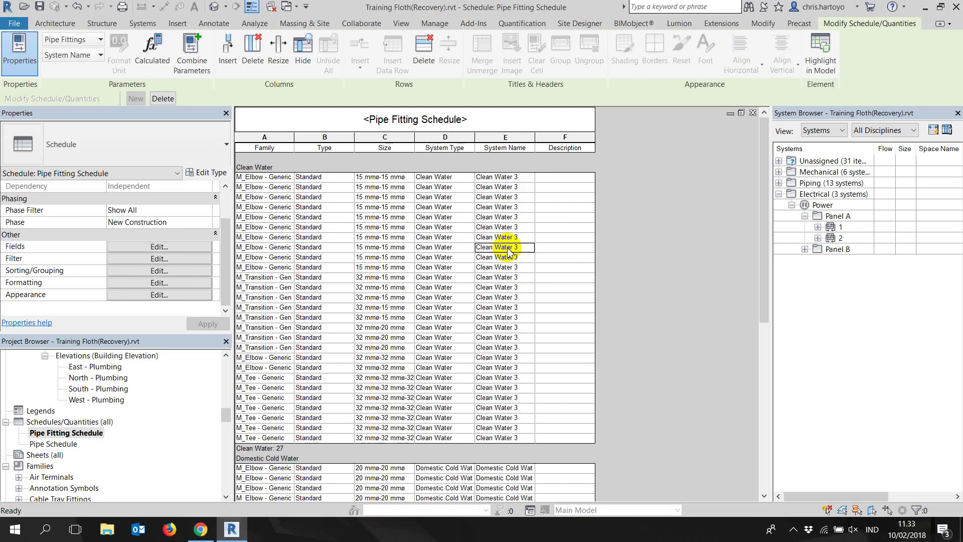
scroll(43, 409, "up", 2)
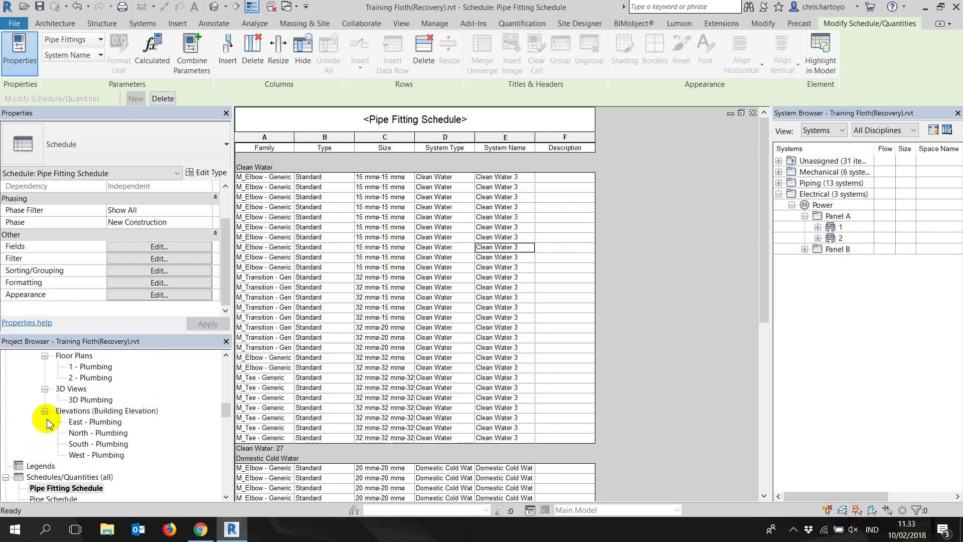
scroll(88, 461, "up", 2)
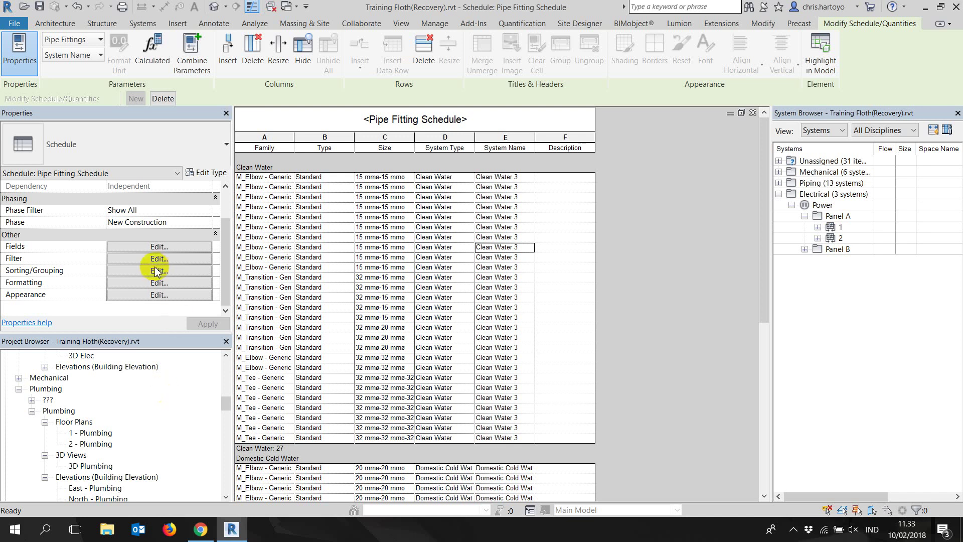
scroll(106, 457, "down", 2)
double_click(97, 377)
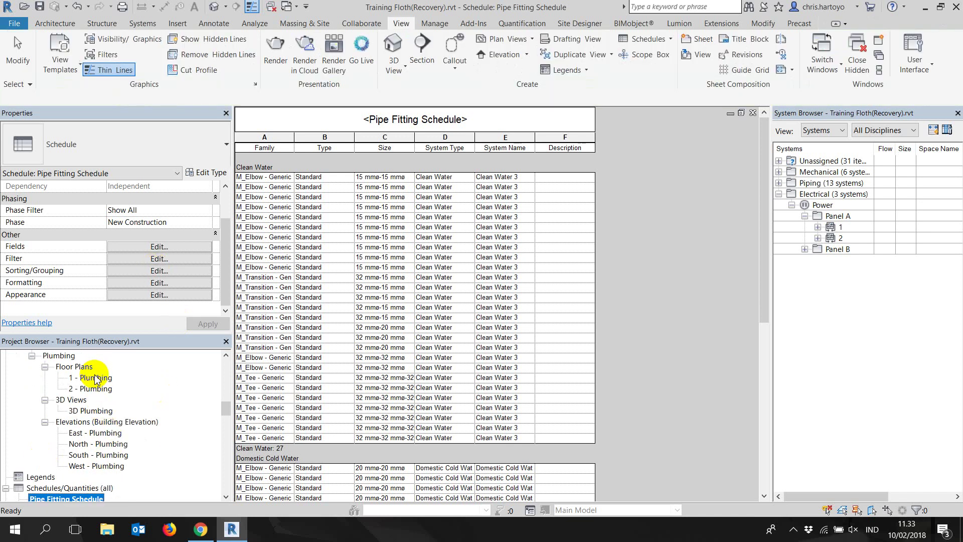
- Select the water closet and bring up its Clean Water 3 piping system
scroll(470, 296, "down", 2)
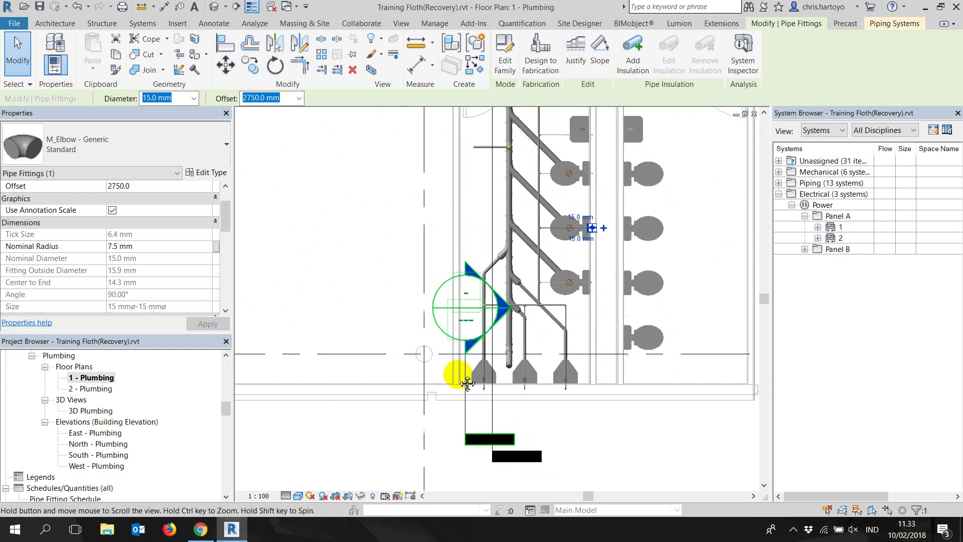
middle_click_drag(501, 209, 515, 260)
scroll(537, 253, "up", 1)
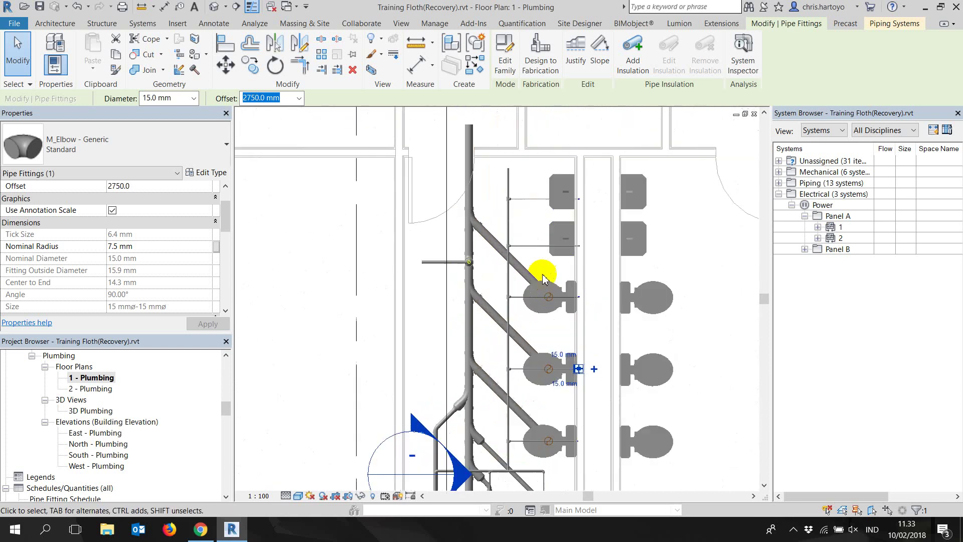
left_click(582, 287)
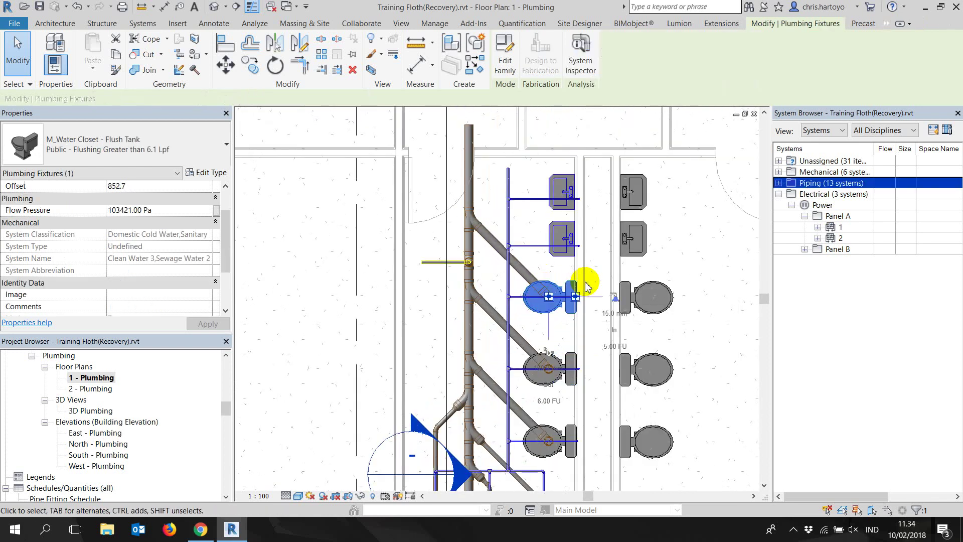
left_click(887, 24)
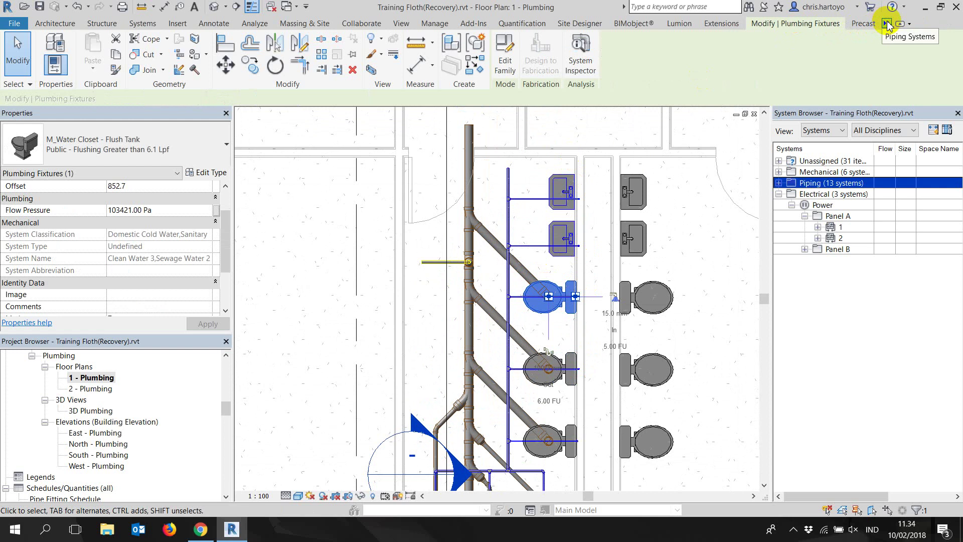
left_click(898, 35)
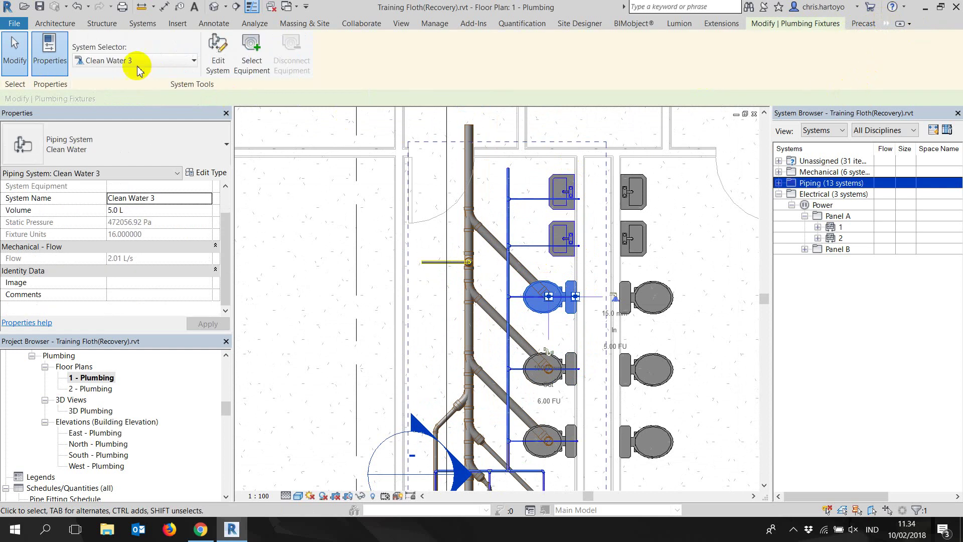
left_click(132, 63)
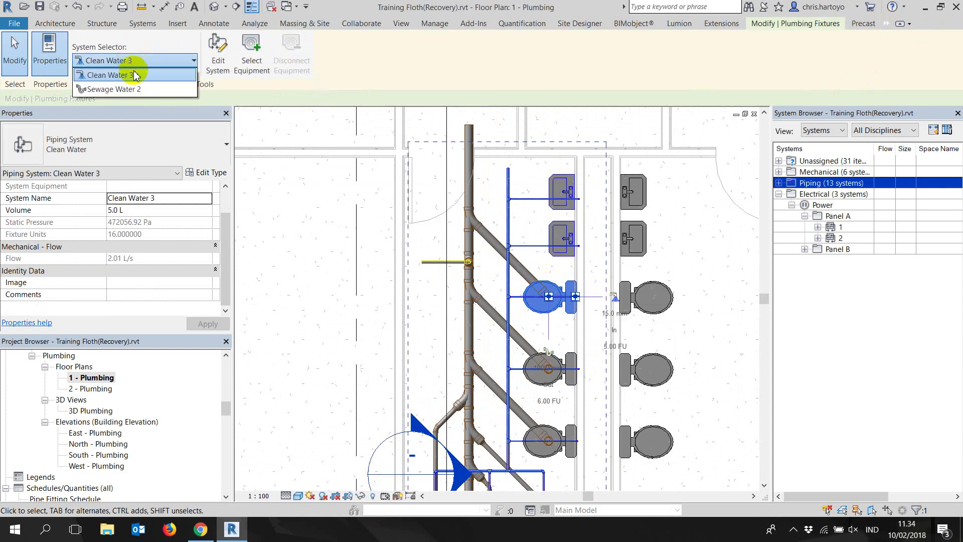
- Replace the System Name Clean Water 3 with 'Toilet Lantai 1' and apply
left_click(131, 75)
left_click(150, 199)
left_click_drag(165, 198, 2, 181)
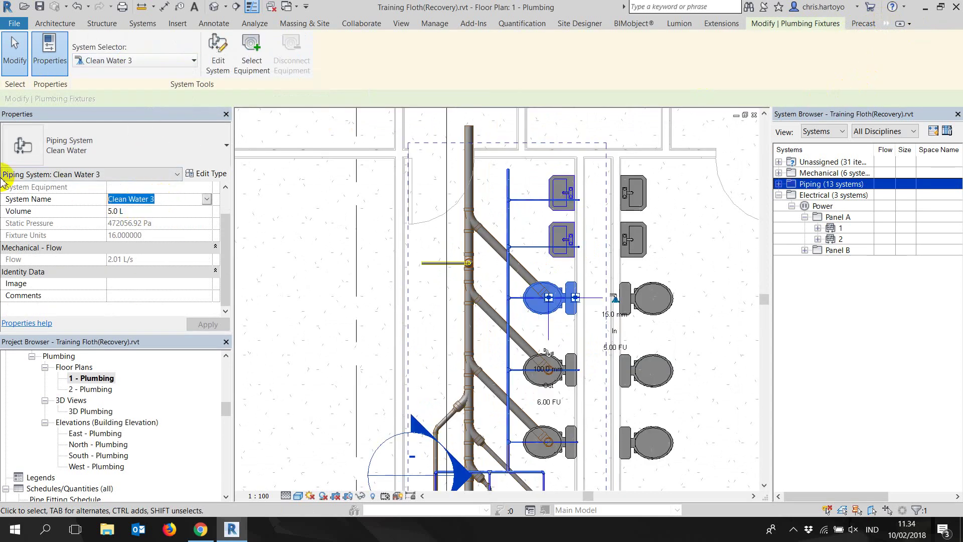
type("T")
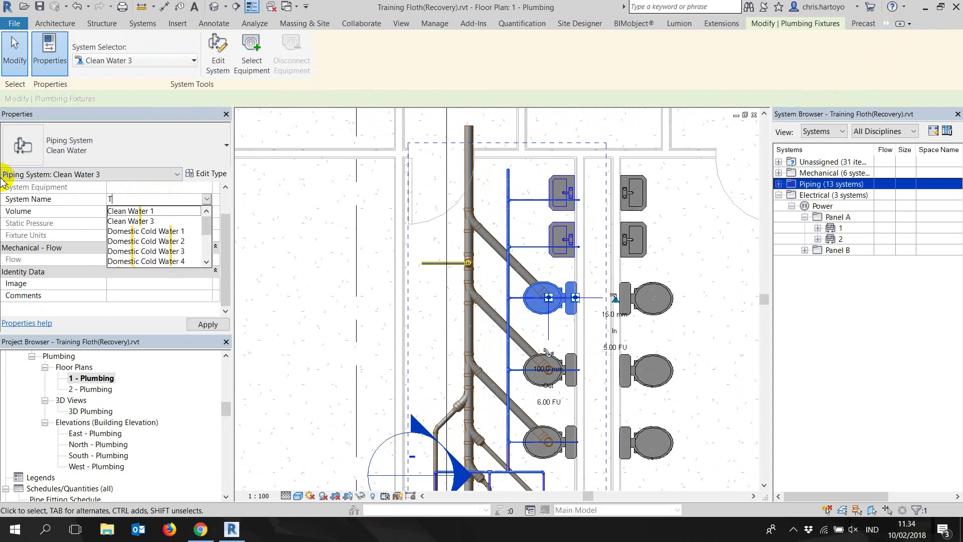
type("oilet ")
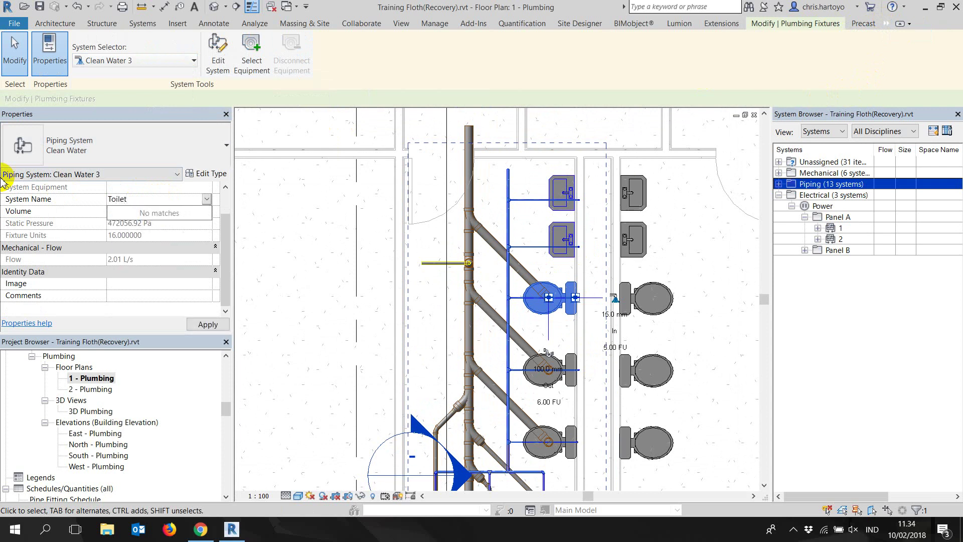
type("Lantai 1")
left_click(204, 324)
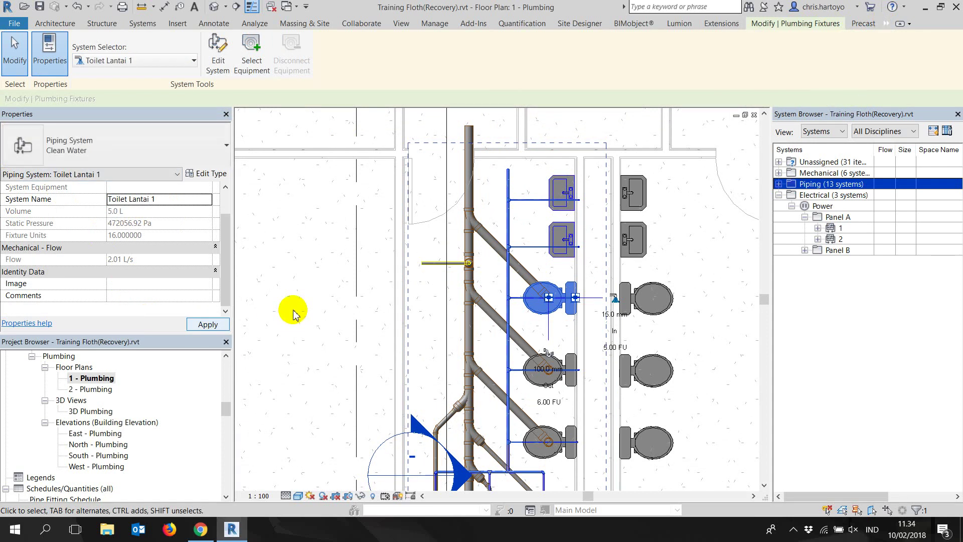
left_click(294, 313)
- Scroll the Project Browser to Schedules/Quantities and open the Pipe Schedule view
scroll(103, 434, "down", 2)
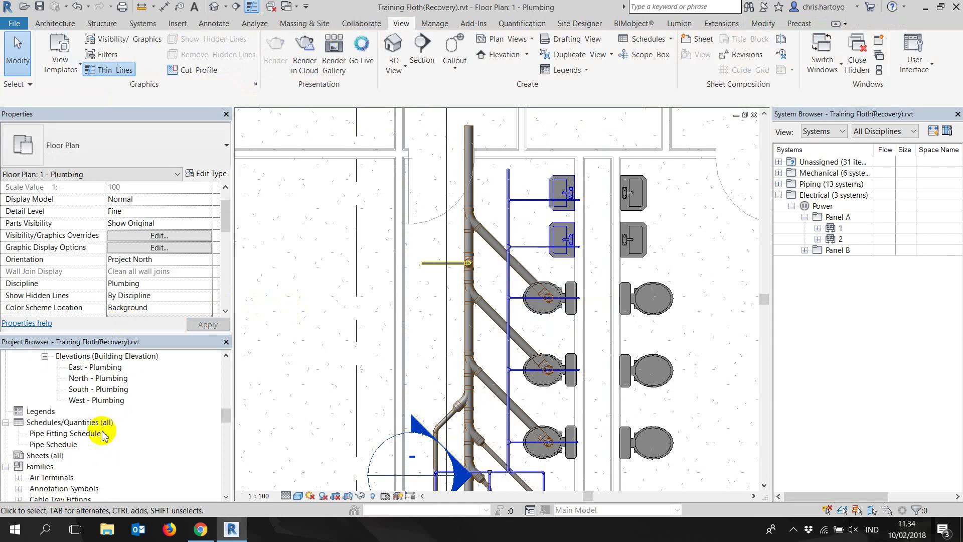
scroll(95, 444, "down", 1)
scroll(77, 451, "down", 2)
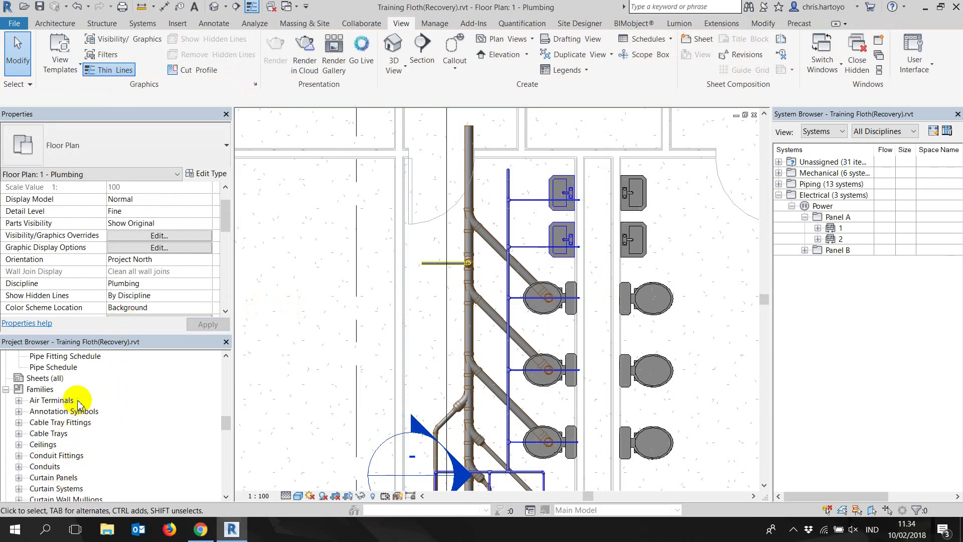
scroll(77, 404, "up", 2)
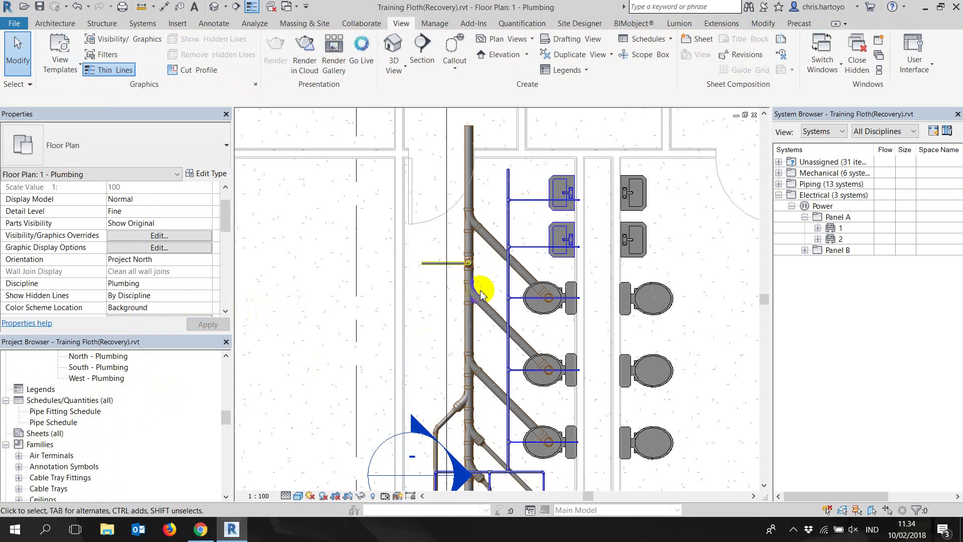
double_click(55, 423)
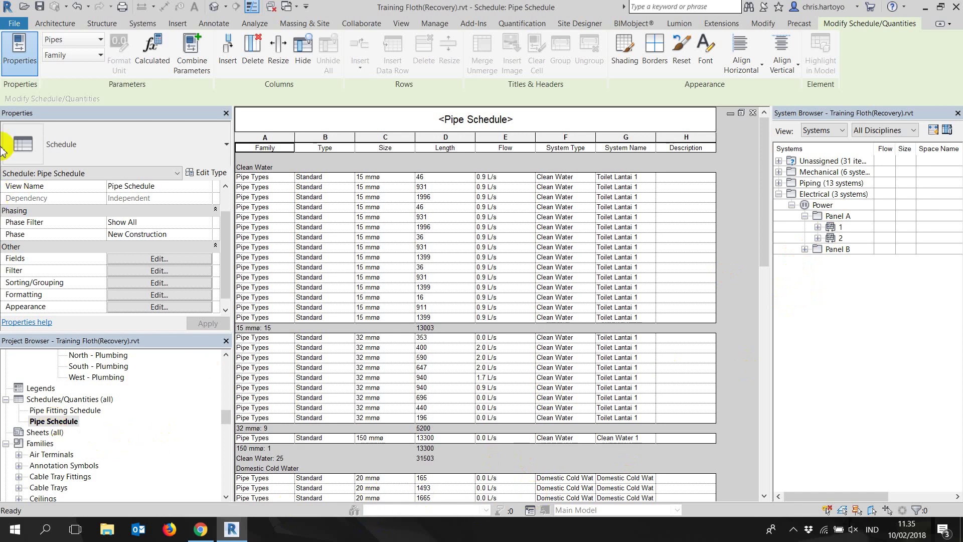
- Export the Pipe Schedule report as Pipe Schedule.txt to Desktop\Sementara with default settings
left_click(14, 23)
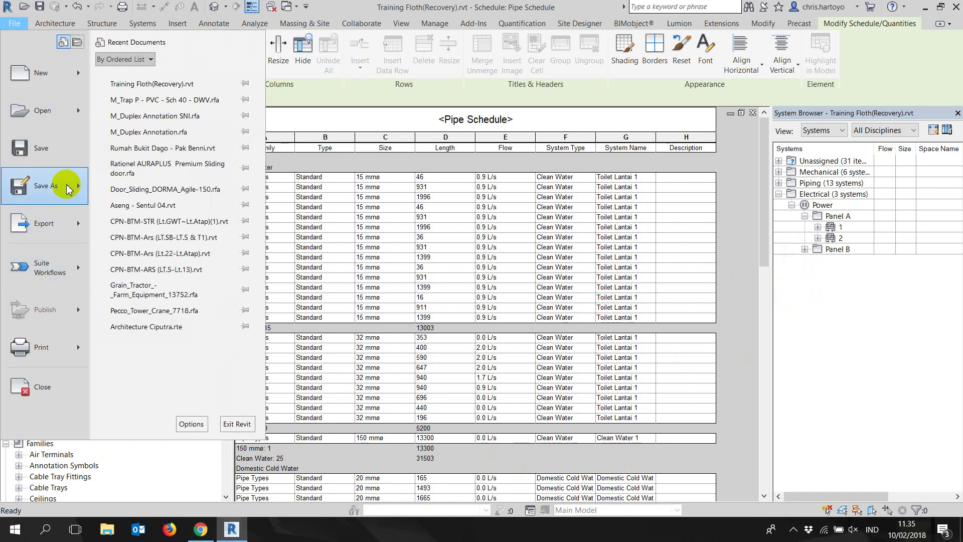
left_click(44, 188)
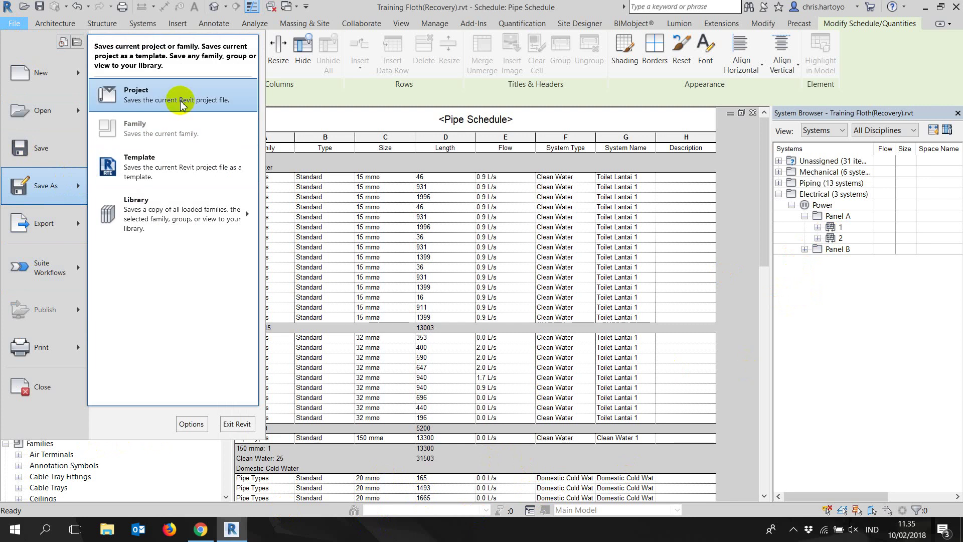
left_click(44, 224)
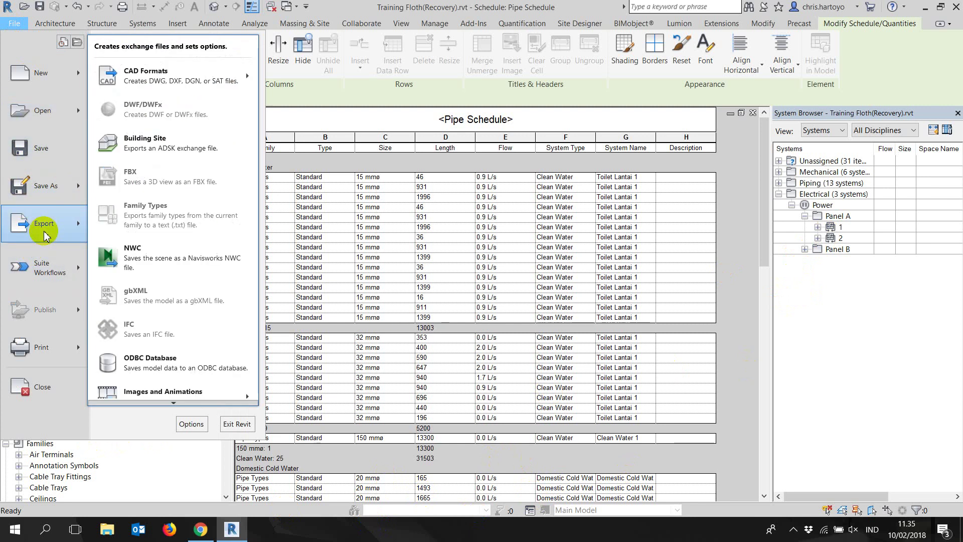
scroll(187, 406, "down", 2)
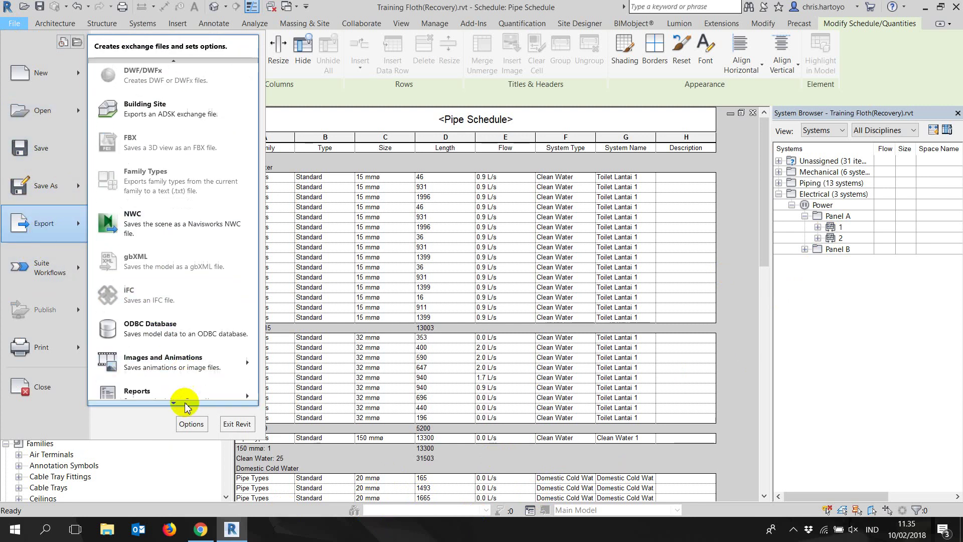
scroll(187, 405, "down", 2)
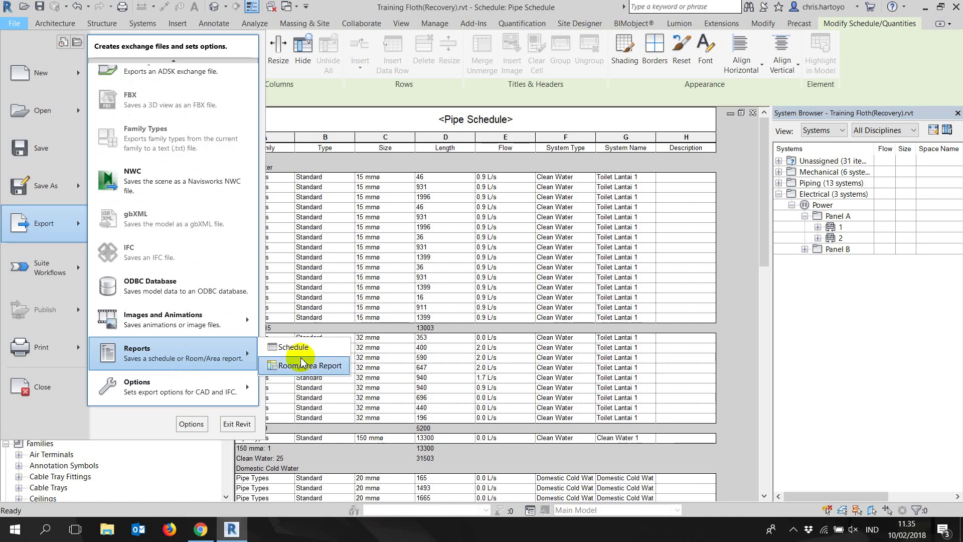
left_click(303, 347)
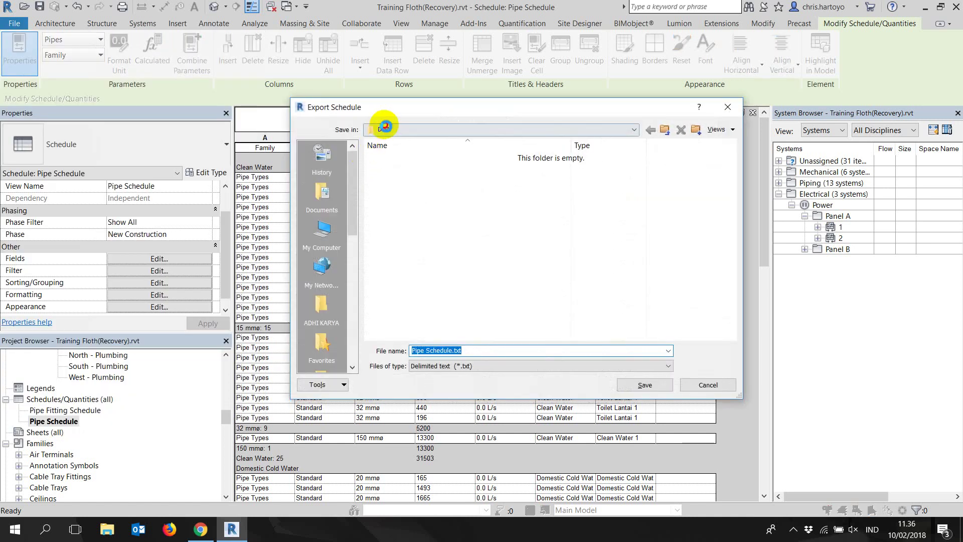
left_click(385, 126)
left_click(387, 134)
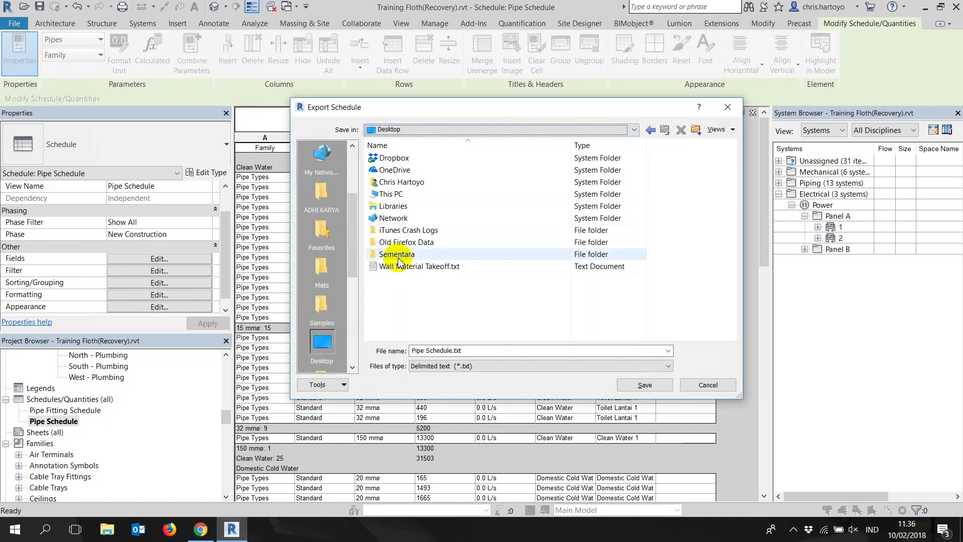
double_click(399, 257)
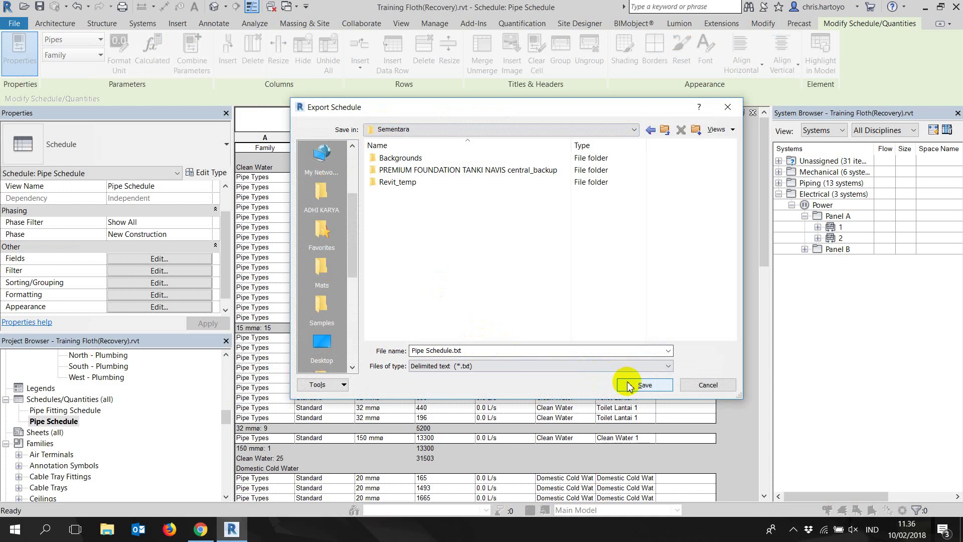
left_click(646, 387)
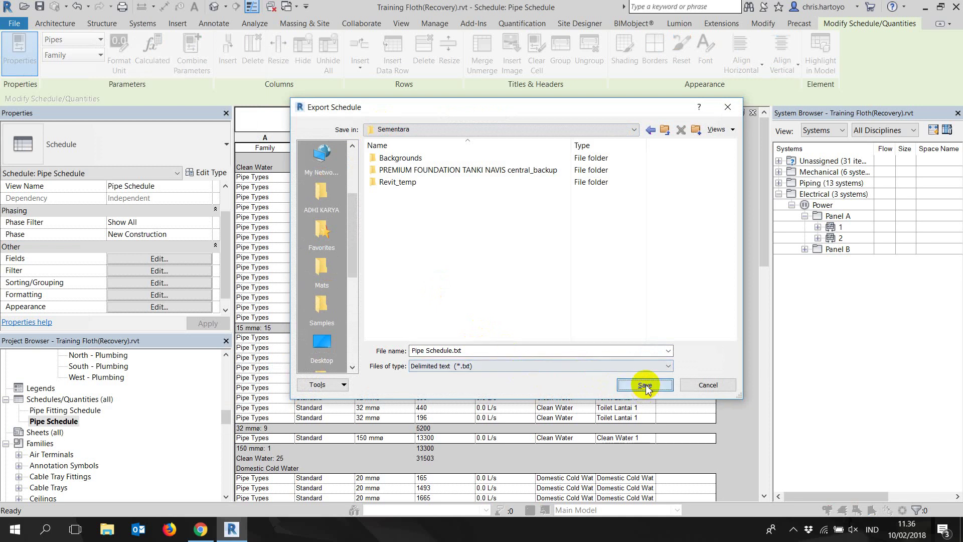
left_click(557, 333)
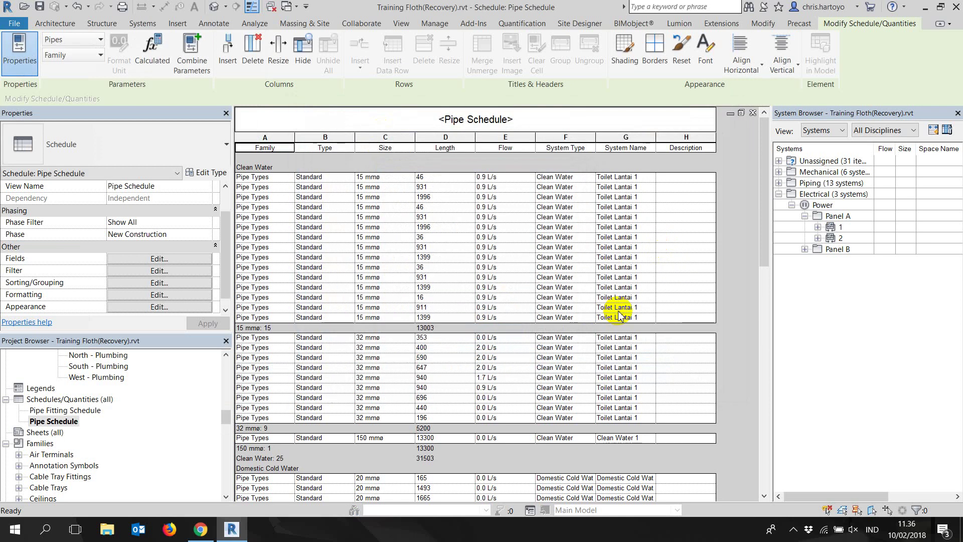
left_click(14, 530)
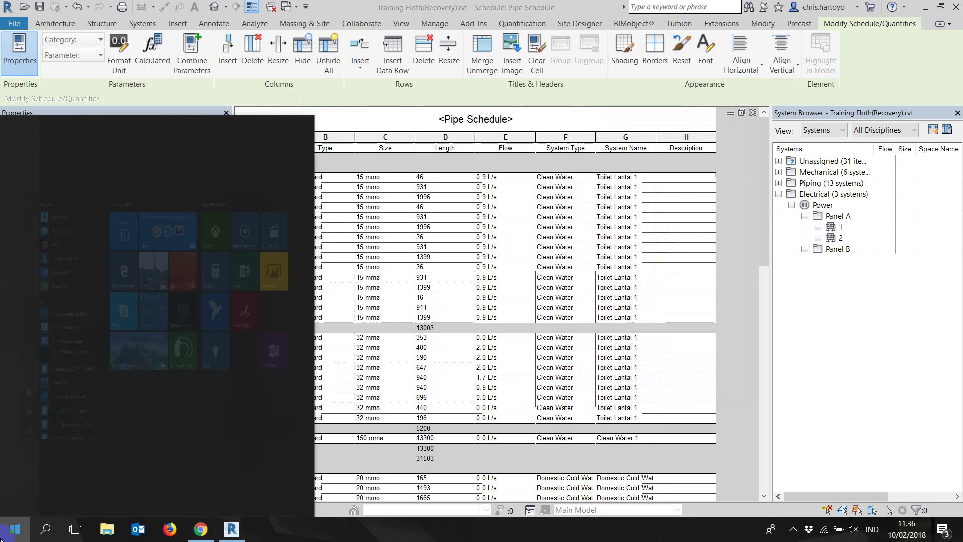
- Launch Excel 2013 from the Start menu and start a blank workbook
type("excel")
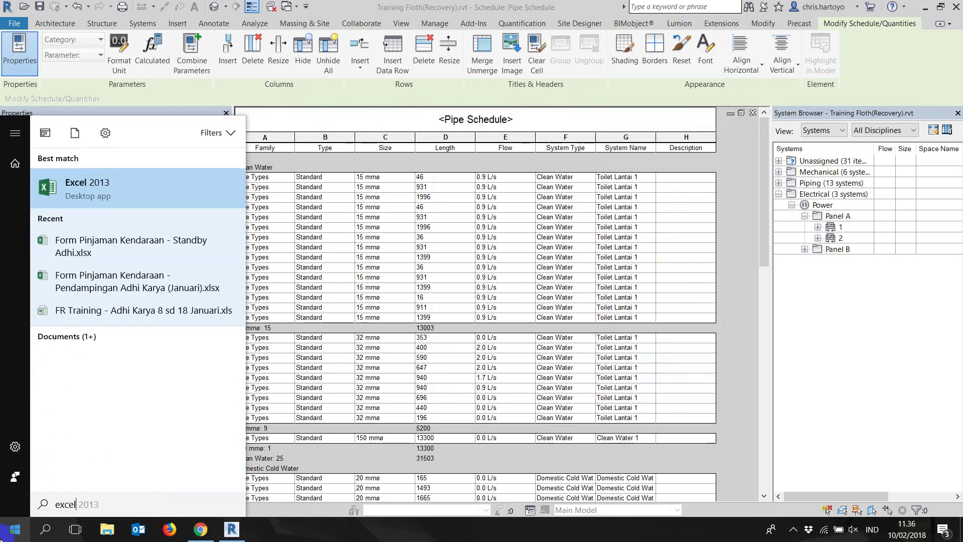
key("Return")
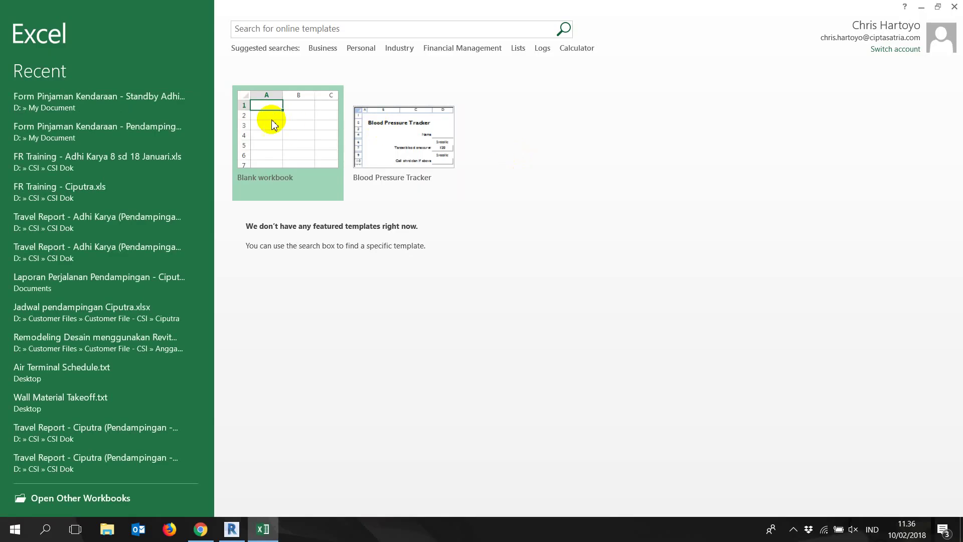
left_click(283, 119)
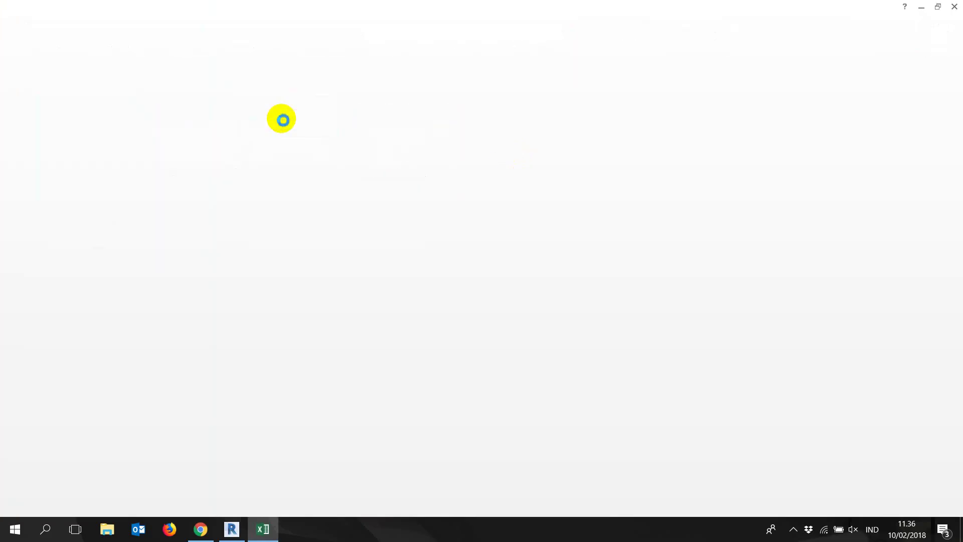
- Open Pipe Schedule.txt from Desktop\Sementara using the All Files (*.*) filter
left_click(17, 21)
left_click(37, 107)
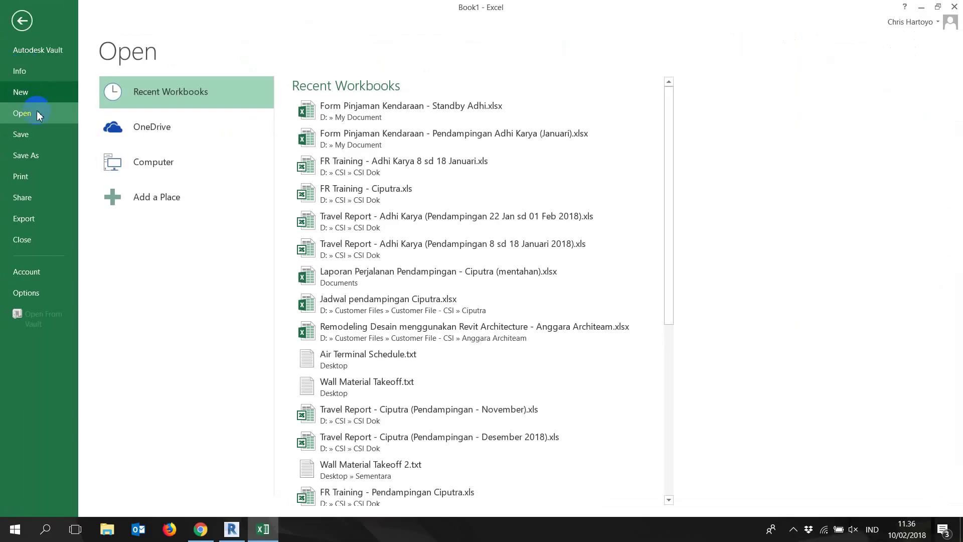
left_click(150, 165)
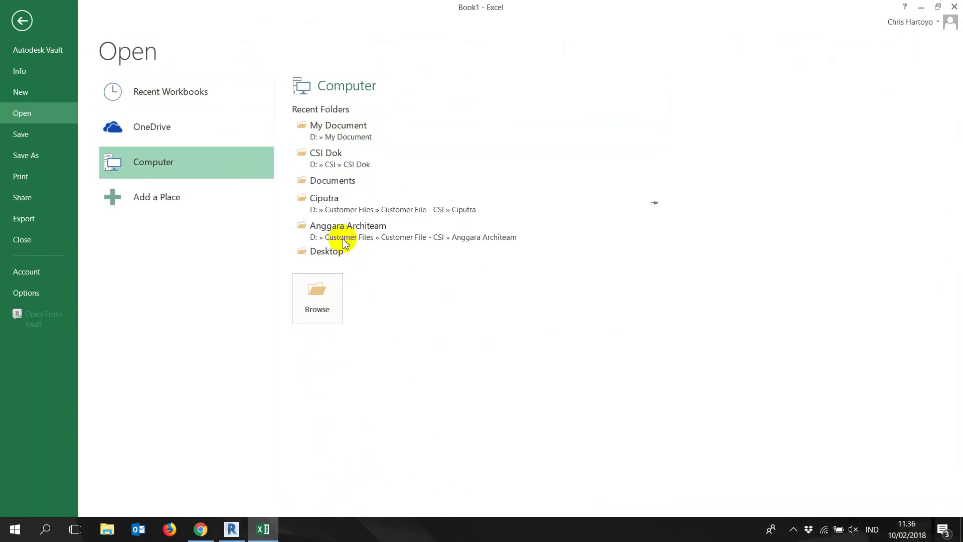
left_click(317, 296)
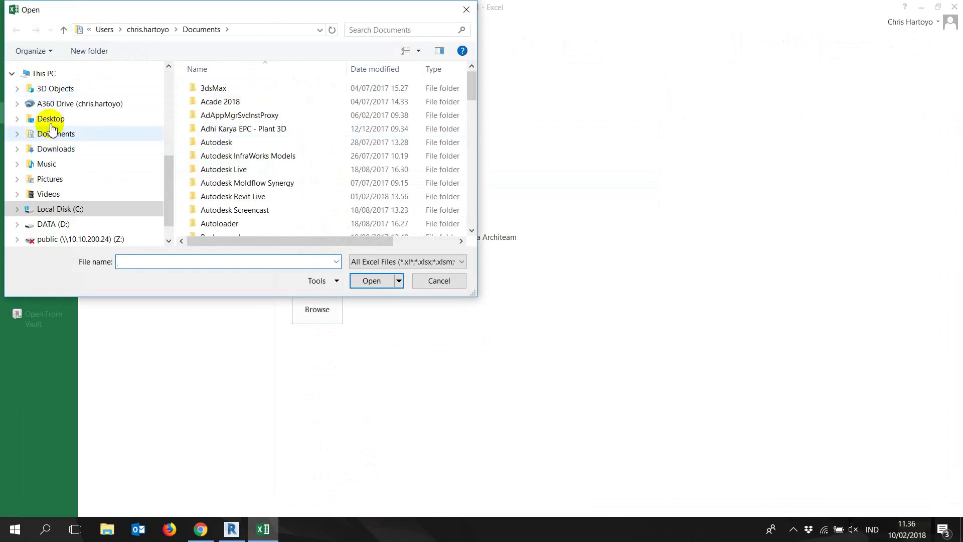
left_click(50, 119)
double_click(226, 114)
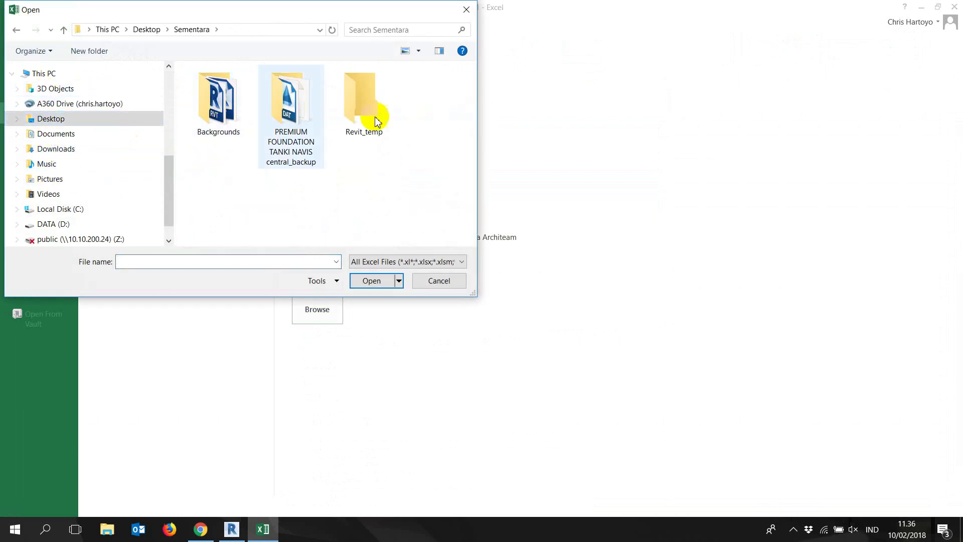
left_click(397, 261)
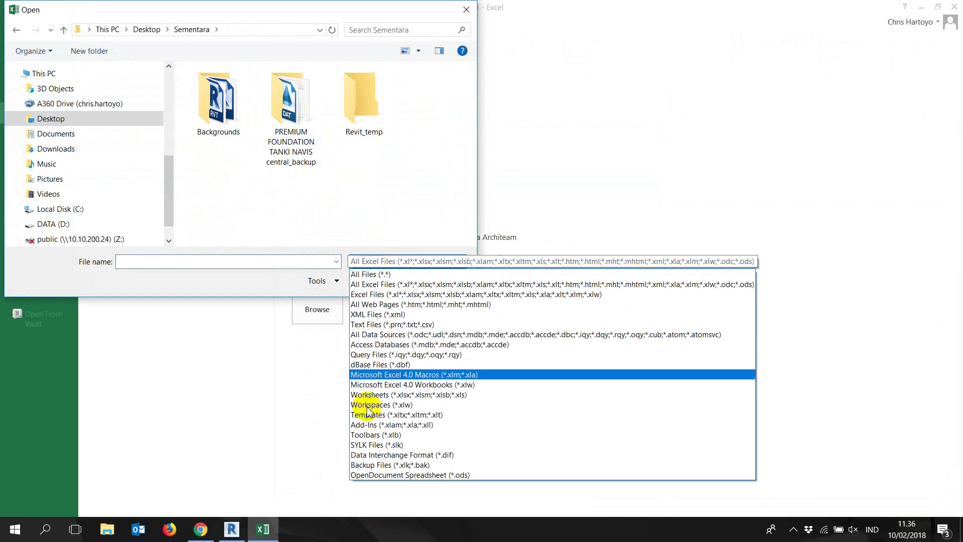
left_click(381, 275)
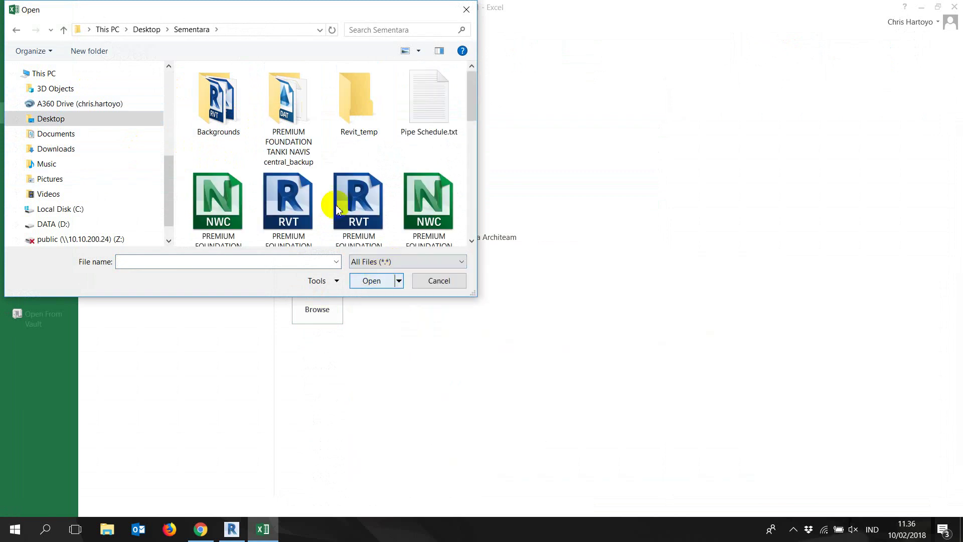
left_click(421, 102)
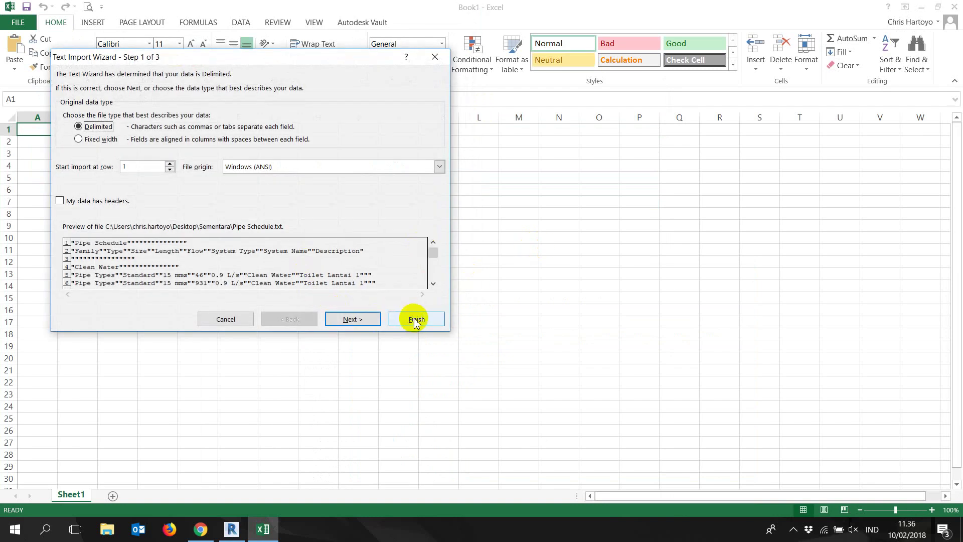
- Finish the text import with defaults and check the 15 mmø length subtotal of 13003
left_click(415, 318)
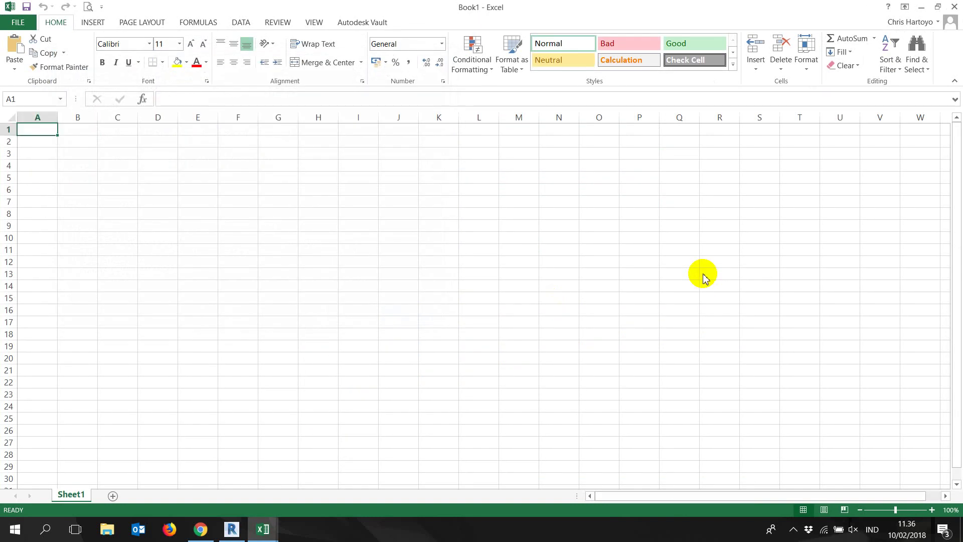
mouse_move(263, 529)
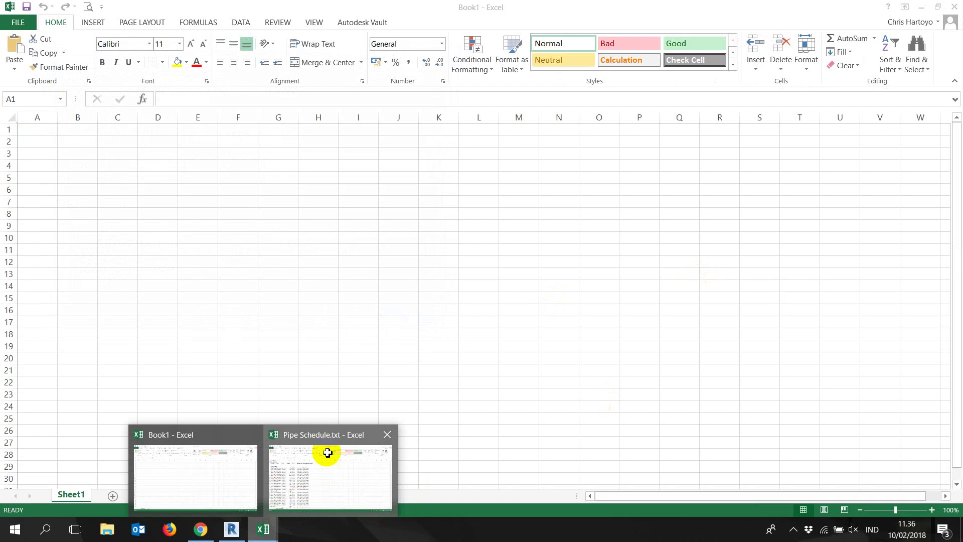
left_click(326, 452)
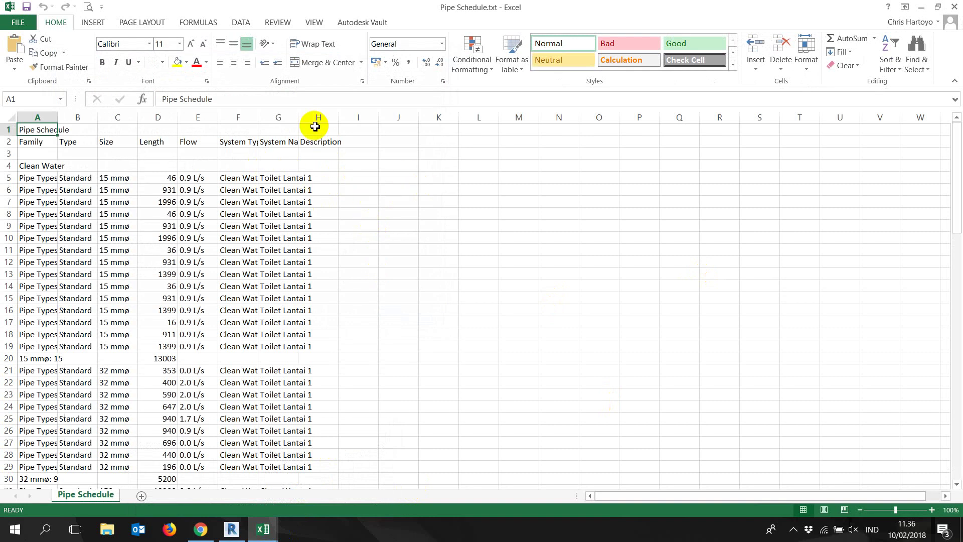
left_click(171, 359)
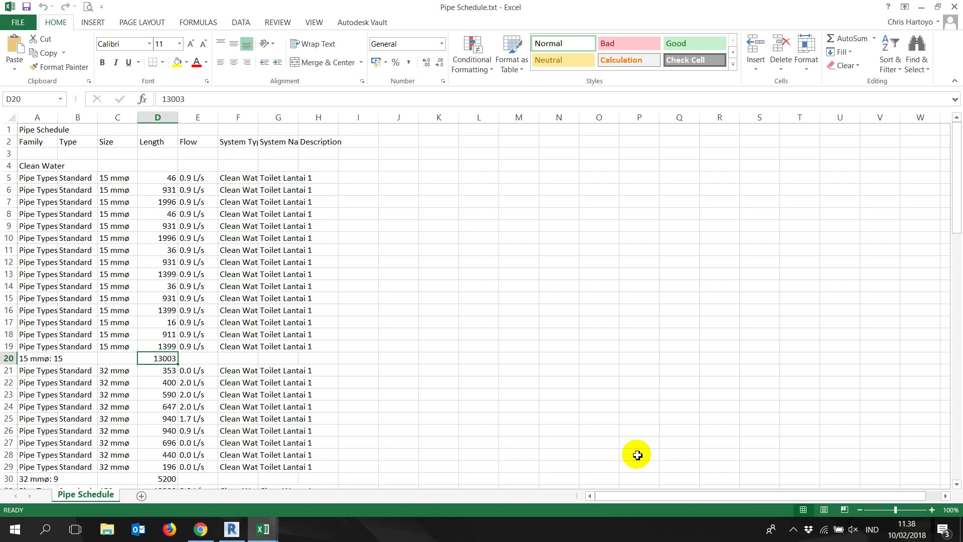
left_click(232, 529)
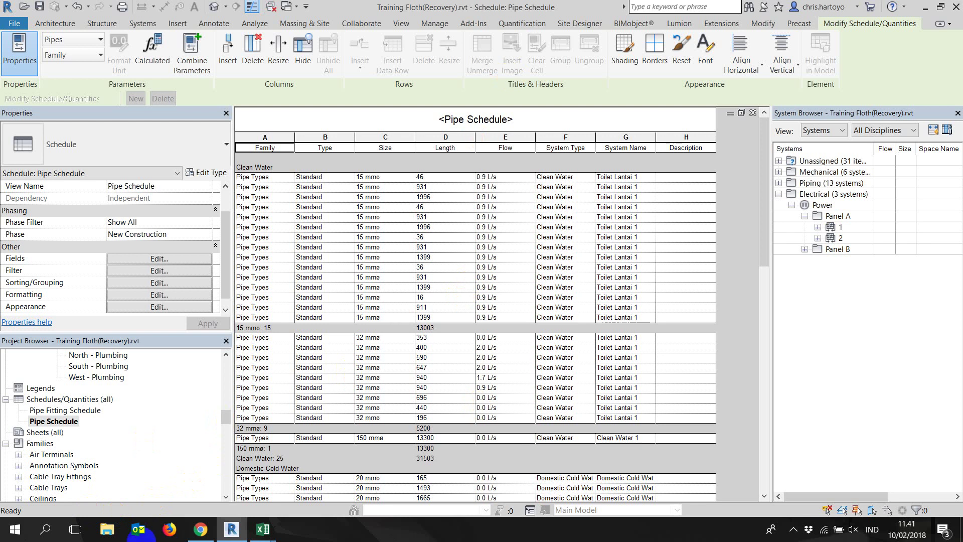
- Select a pipe Size cell in the Revit Pipe Schedule
left_click(393, 183)
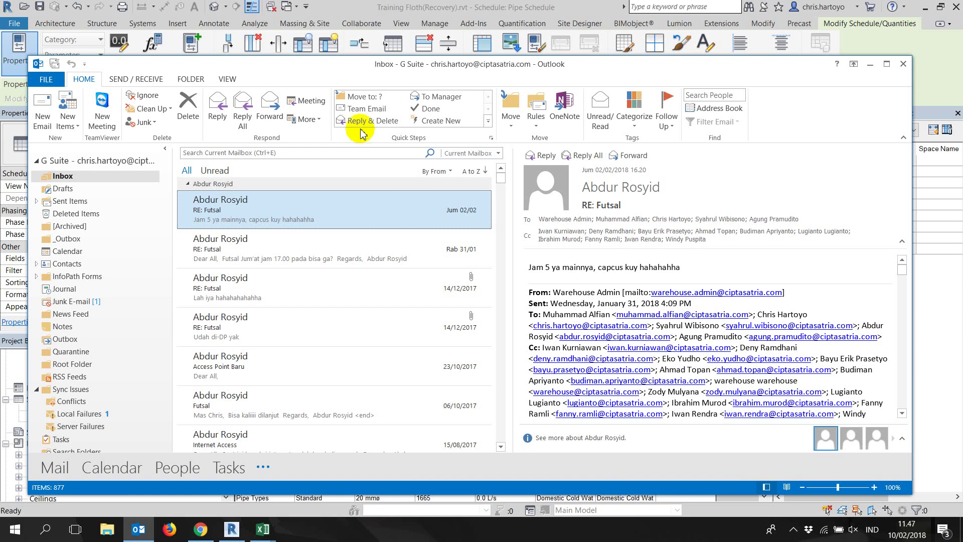
- Minimize Outlook so the Clean Water and Domestic Cold Water schedule groups show again
left_click(871, 64)
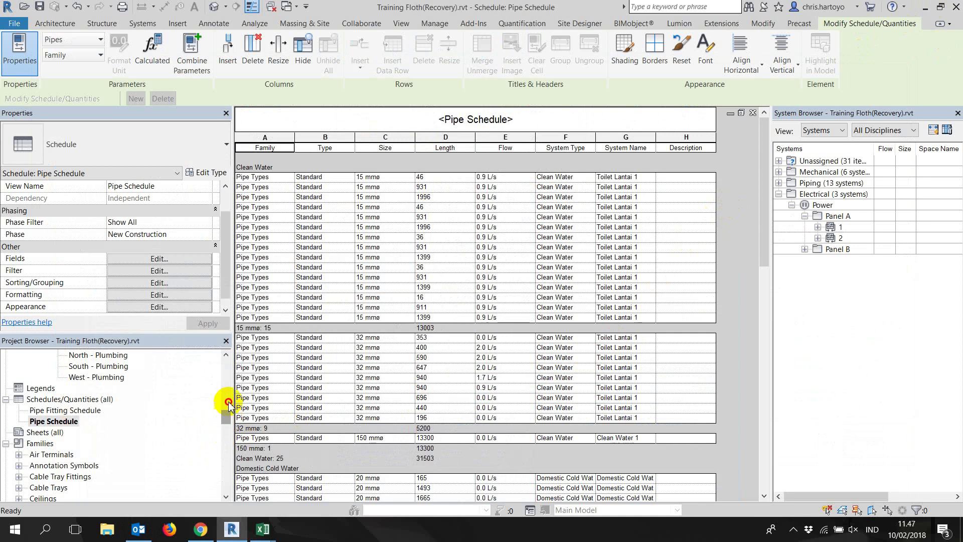
left_click_drag(226, 417, 225, 351)
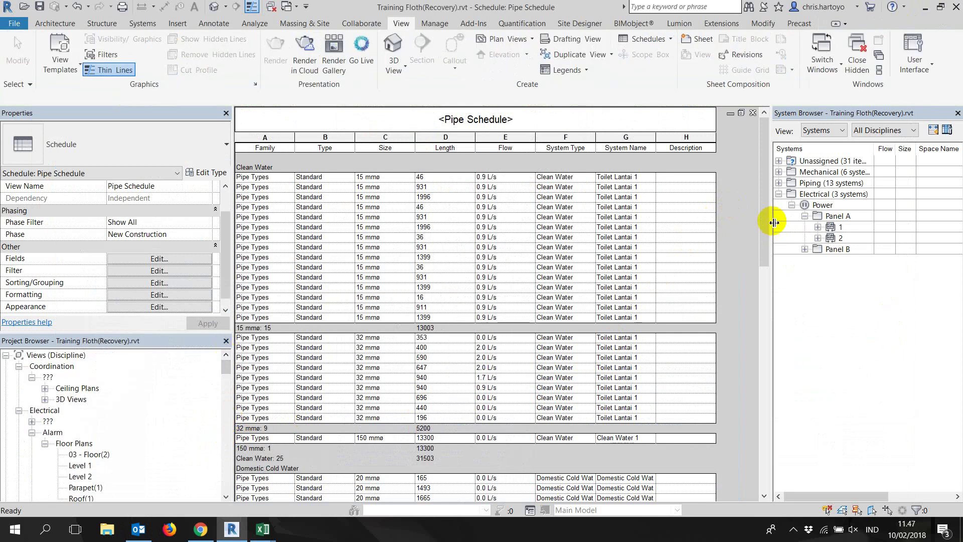
left_click_drag(763, 254, 763, 289)
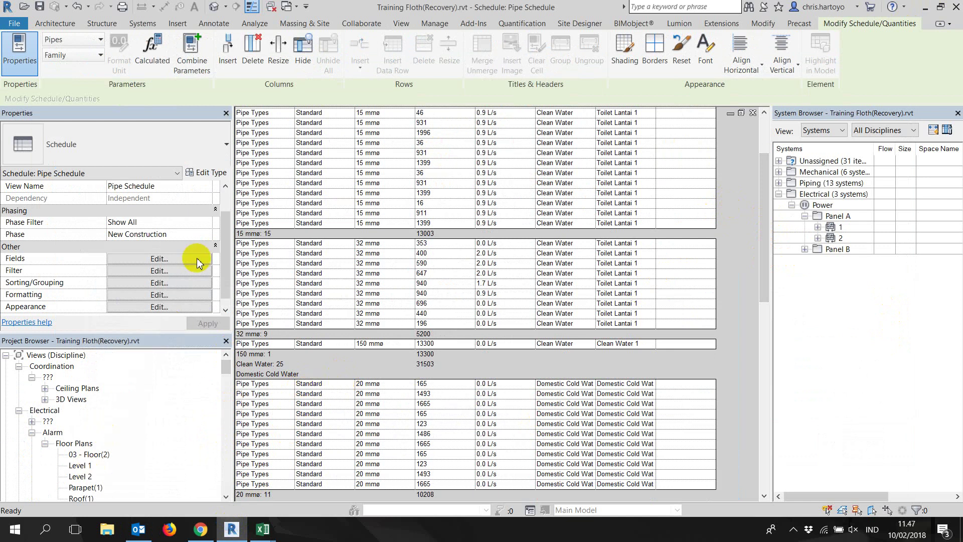
left_click(57, 23)
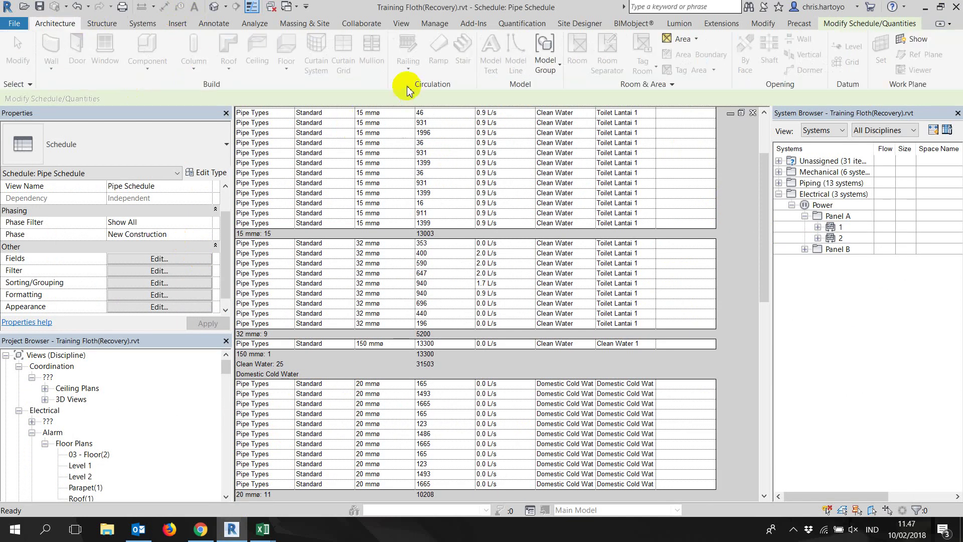
- Select the Sheets (all) category in the Project Browser
left_click(100, 24)
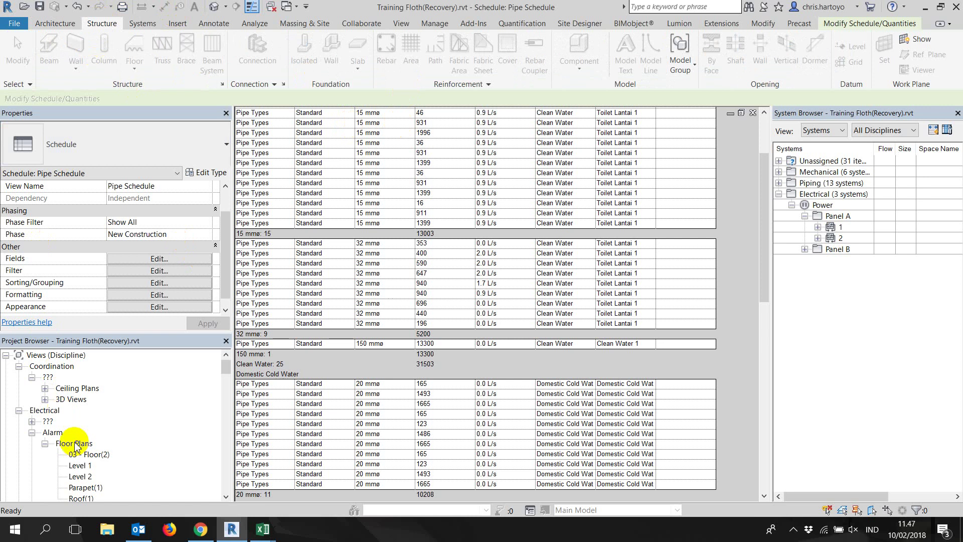
scroll(78, 412, "down", 2)
scroll(78, 441, "down", 2)
scroll(78, 436, "down", 2)
scroll(77, 427, "down", 2)
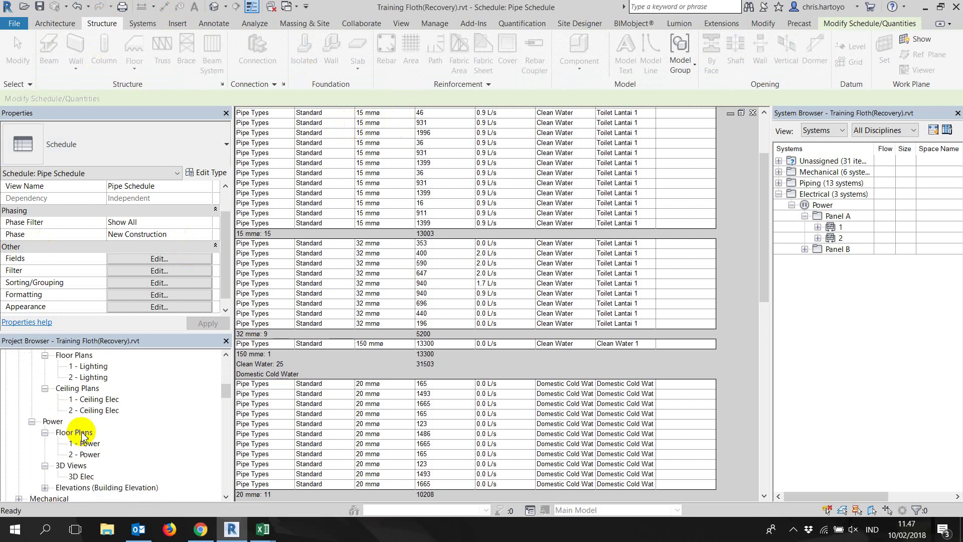
scroll(85, 425, "down", 4)
scroll(121, 409, "up", 2)
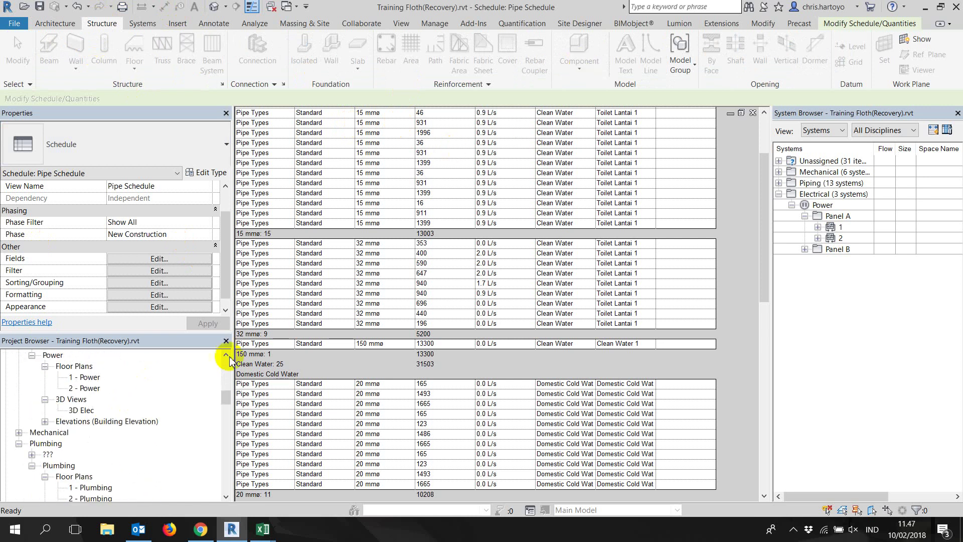
scroll(122, 419, "down", 2)
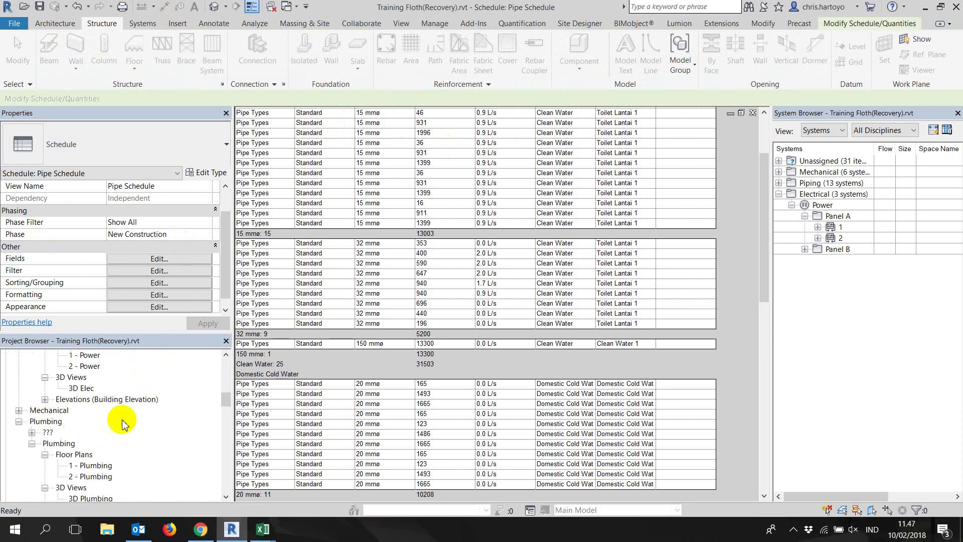
scroll(90, 466, "down", 2)
scroll(99, 468, "down", 2)
scroll(97, 468, "down", 2)
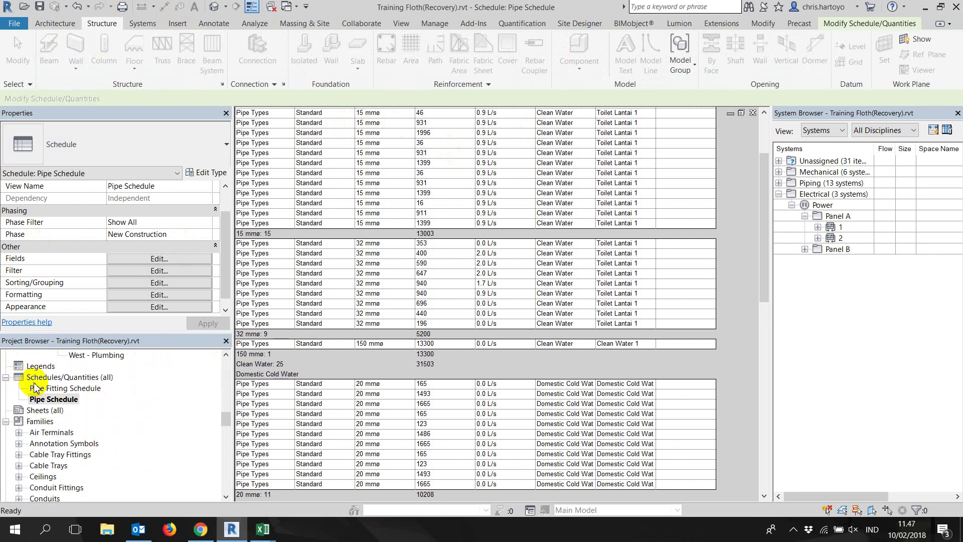
left_click(35, 411)
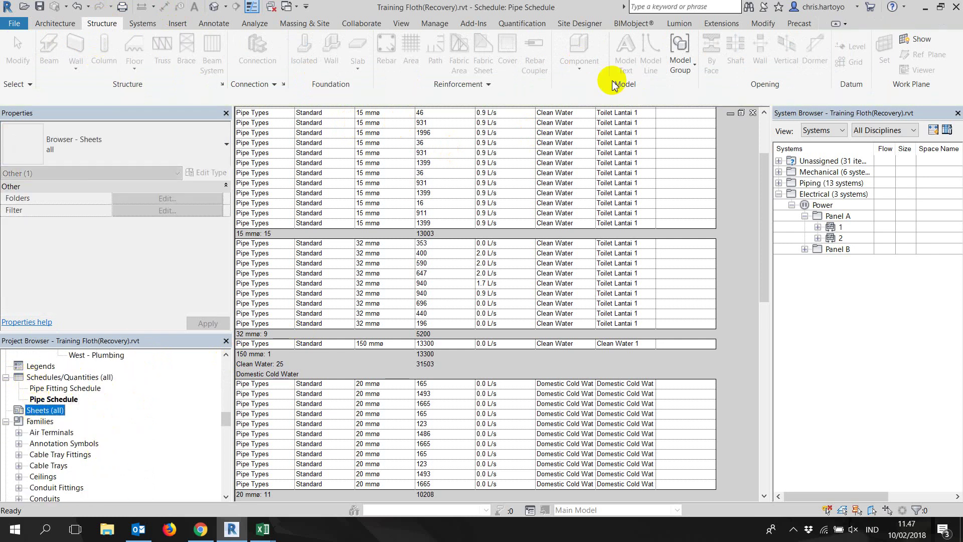
- Start a new sheet and load the A1 metric title block from US Metric Titleblocks
left_click(401, 23)
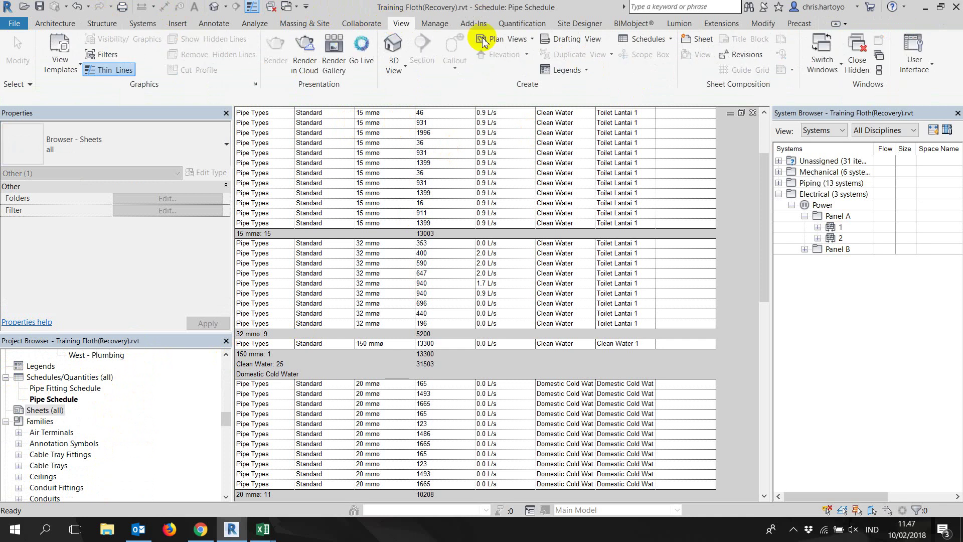
left_click(699, 39)
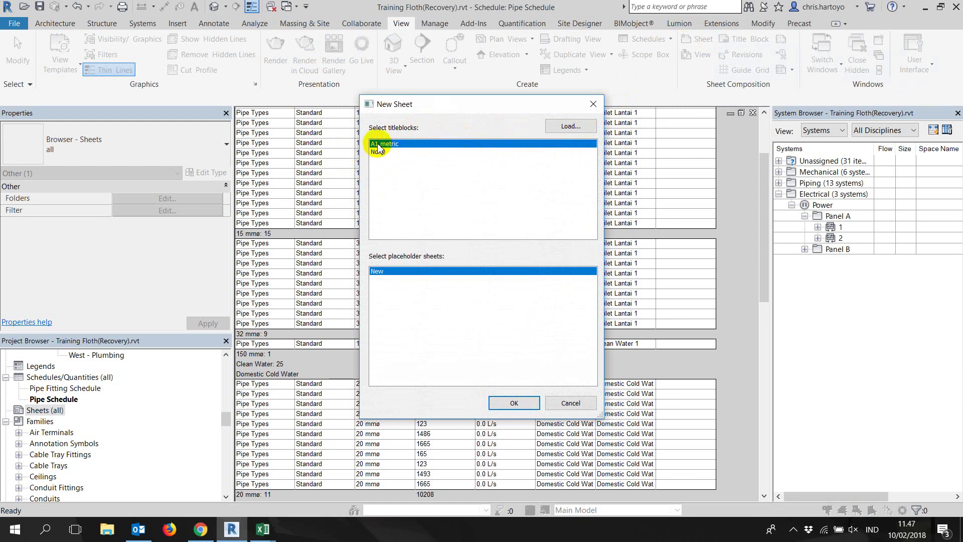
left_click(570, 125)
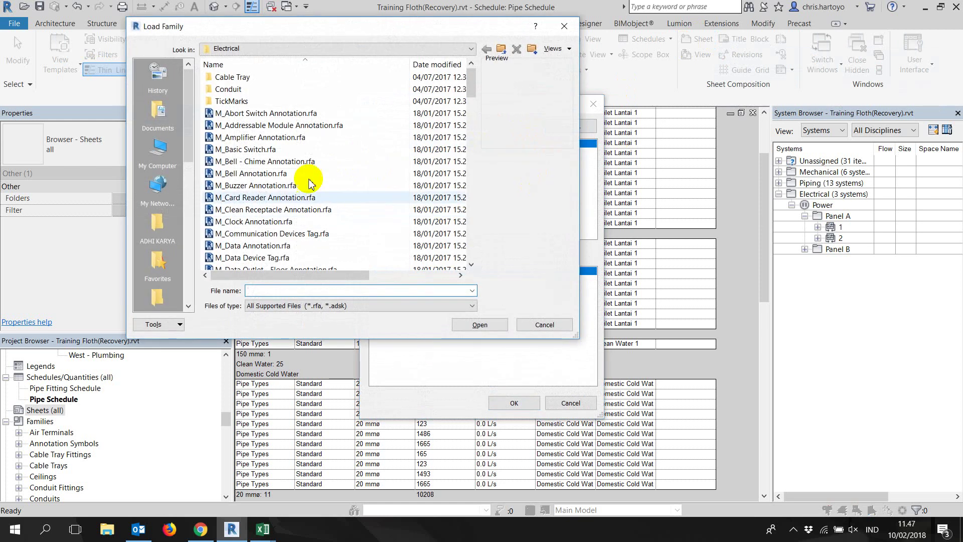
left_click(501, 50)
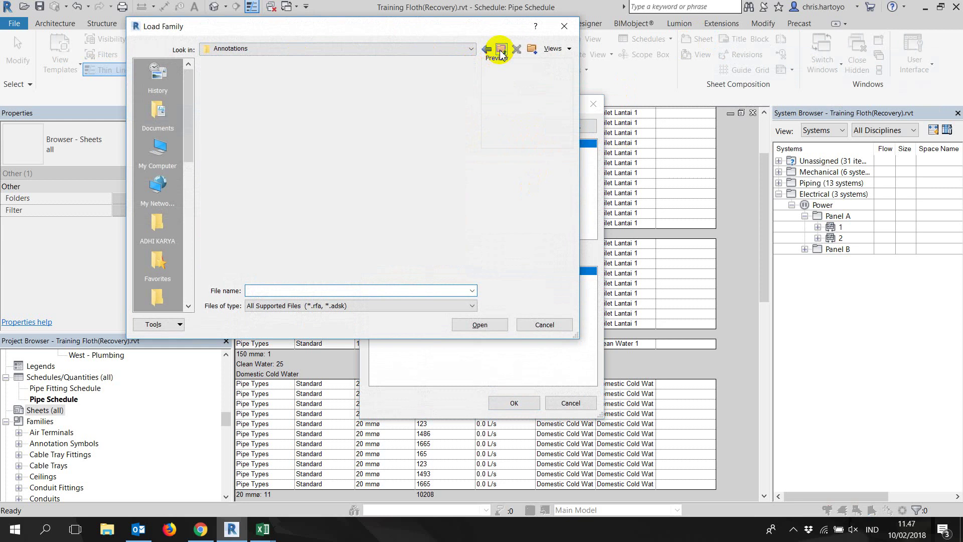
left_click(501, 50)
scroll(263, 157, "down", 10)
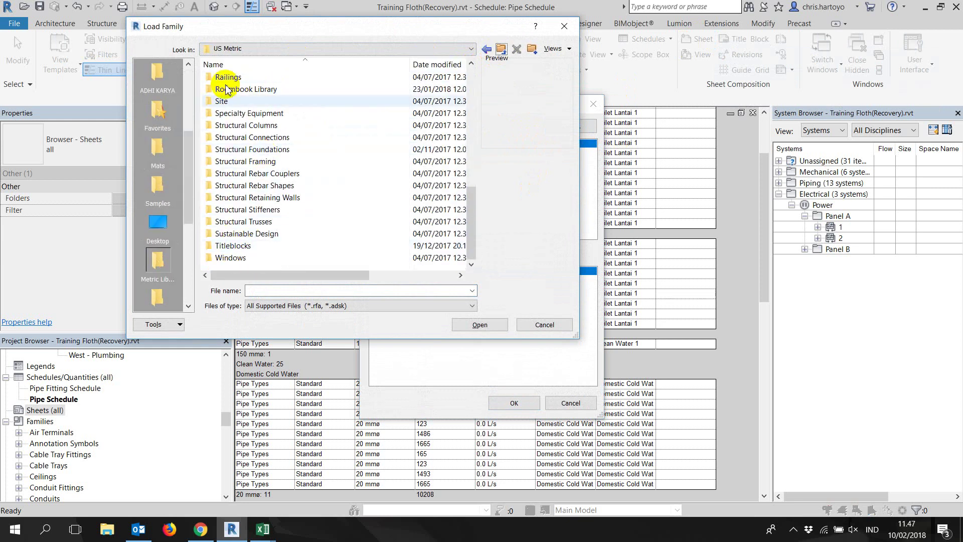
double_click(240, 245)
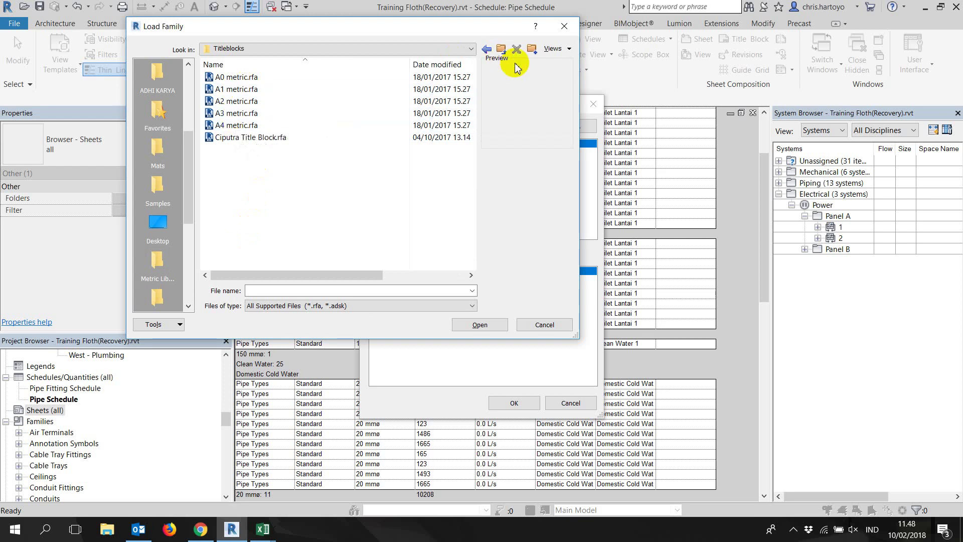
left_click(237, 89)
left_click(462, 323)
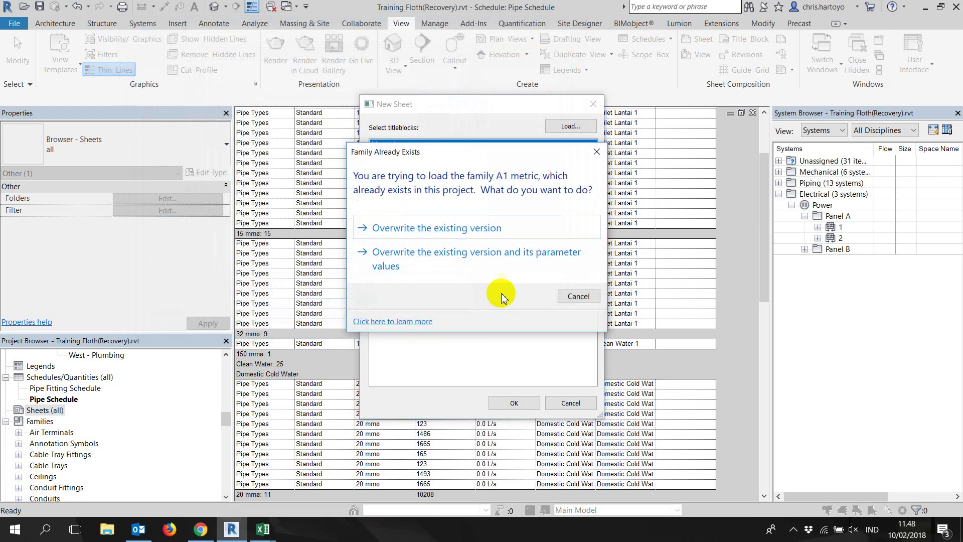
left_click(389, 250)
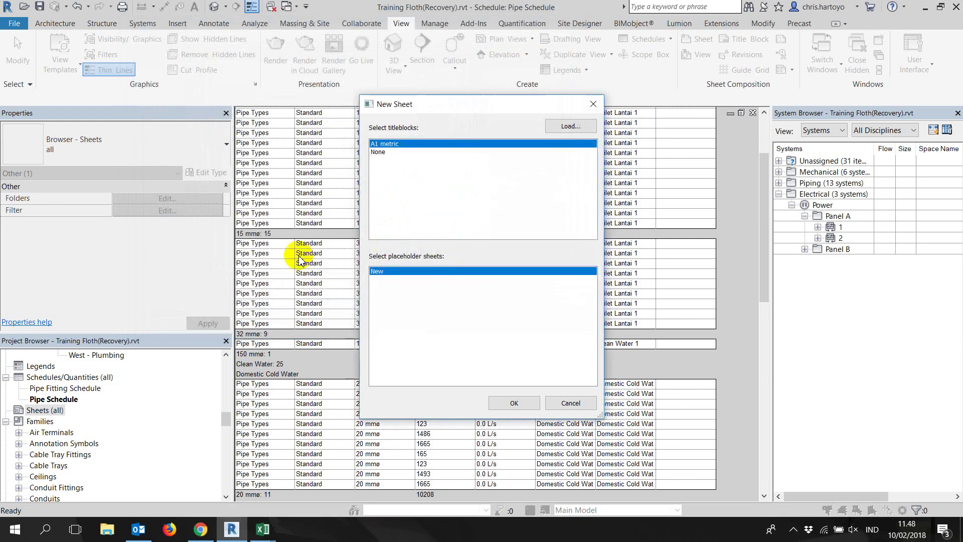
left_click(500, 404)
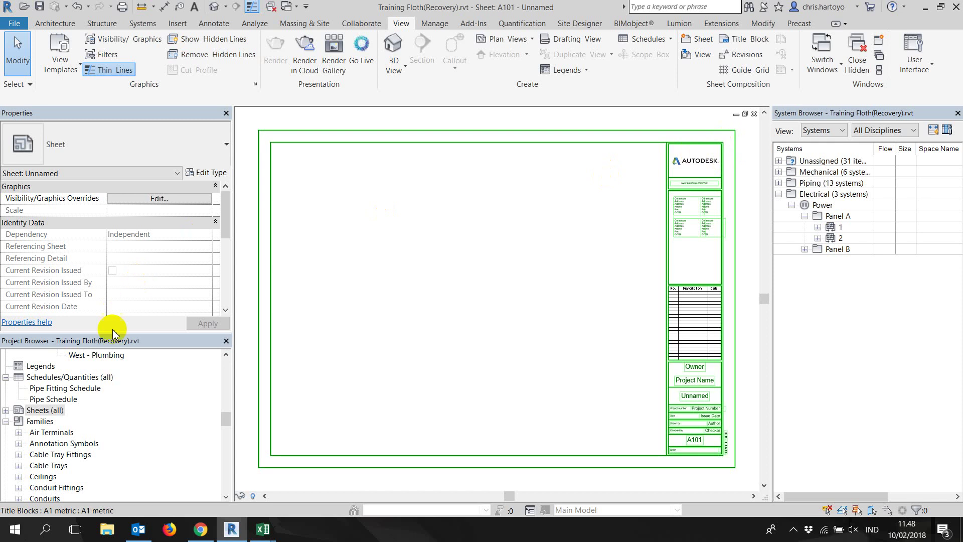
left_click_drag(227, 420, 226, 365)
scroll(96, 441, "down", 2)
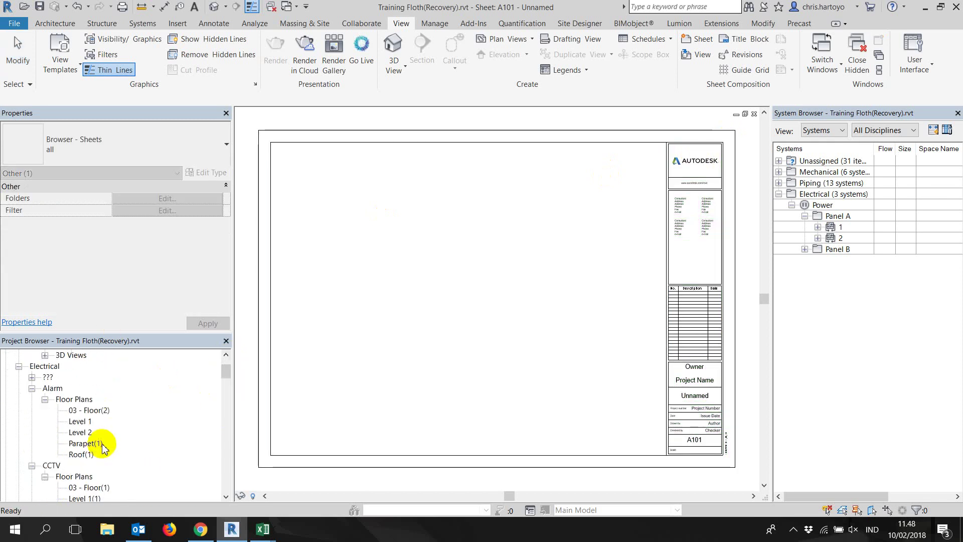
scroll(89, 426, "down", 2)
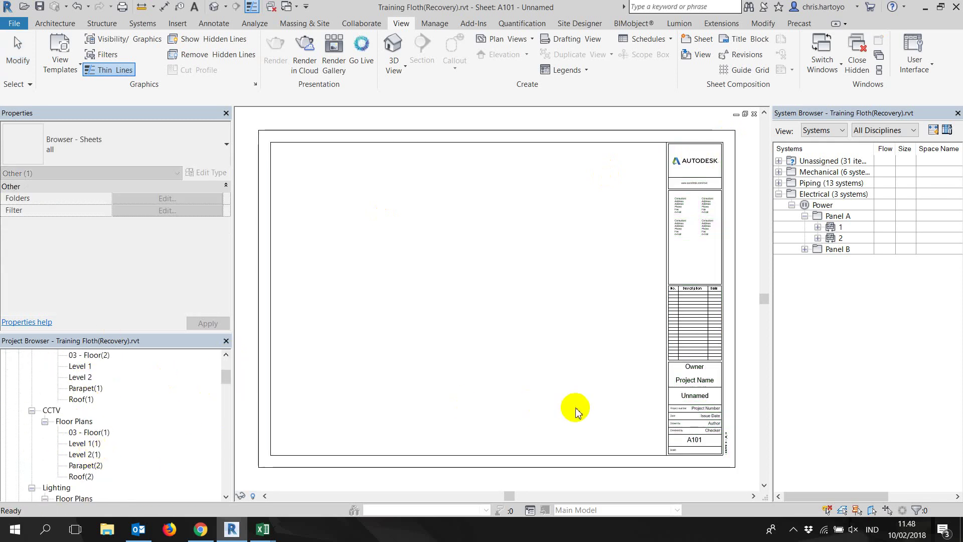
scroll(77, 436, "down", 1)
scroll(75, 426, "down", 4)
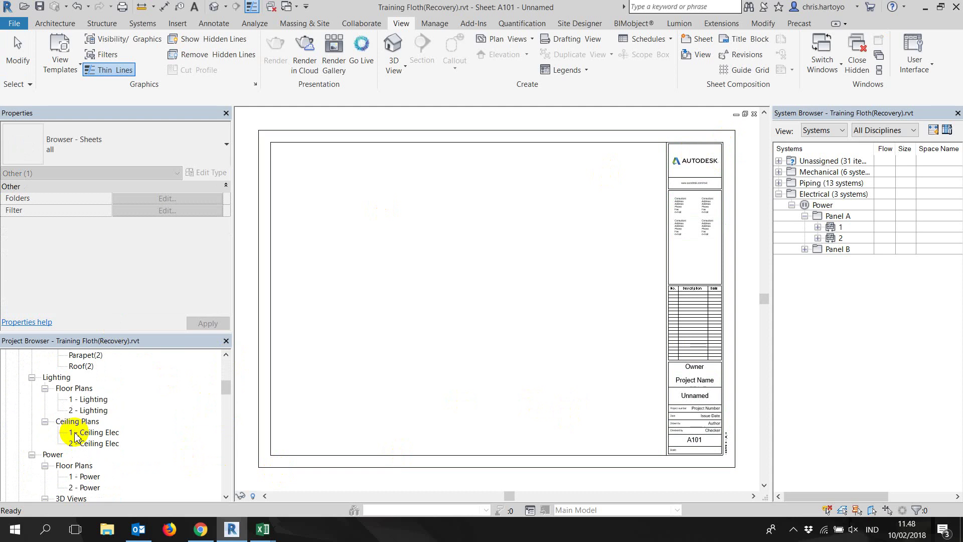
scroll(86, 416, "down", 3)
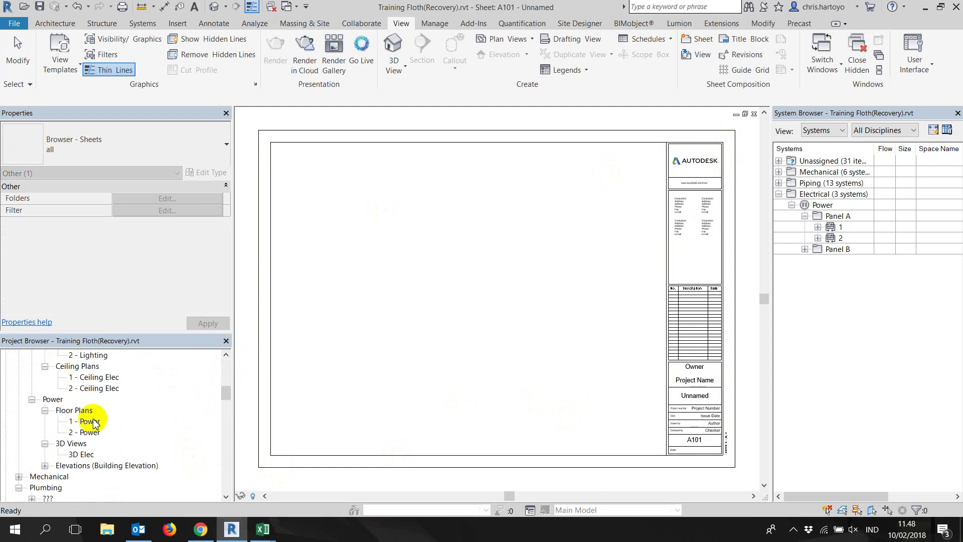
scroll(91, 421, "down", 3)
scroll(100, 421, "down", 3)
left_click(95, 410)
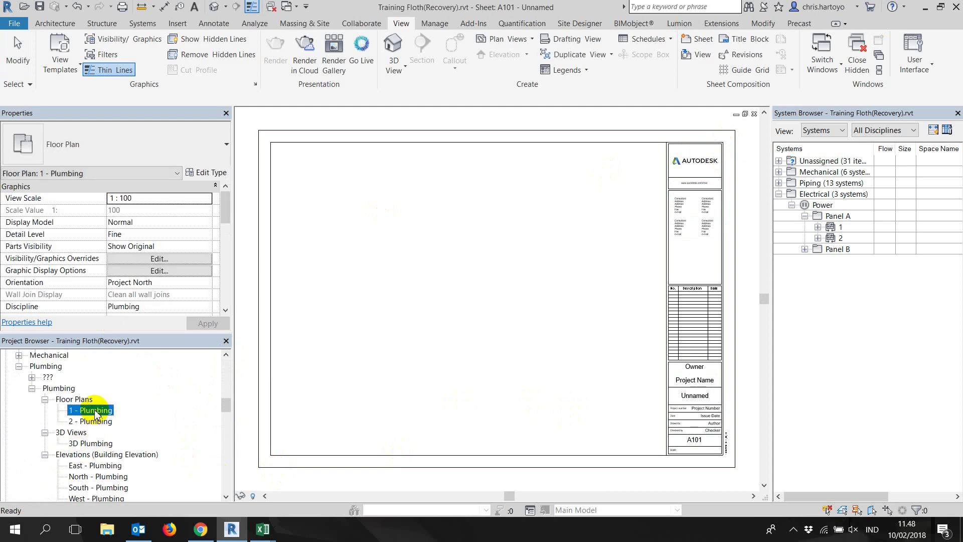
left_click_drag(453, 275, 491, 278)
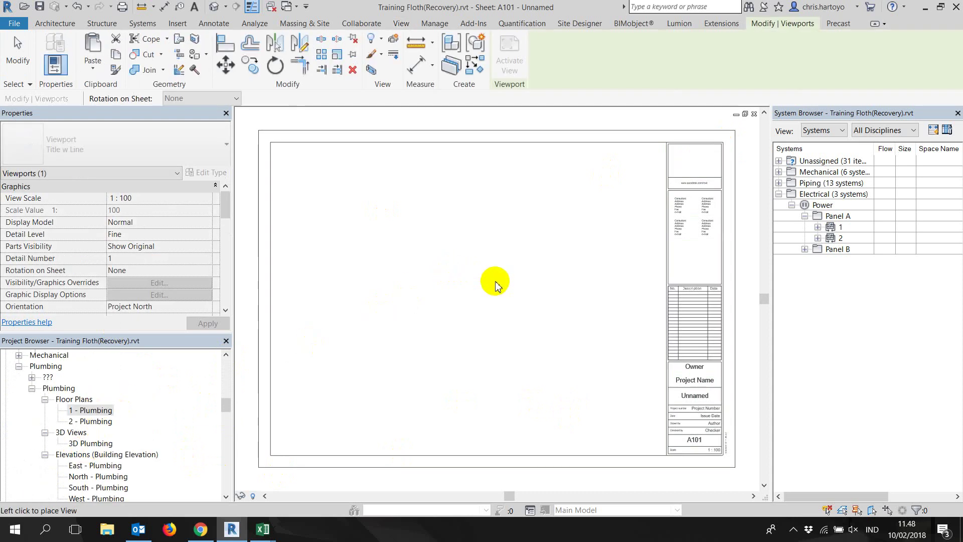
left_click(479, 302)
scroll(419, 281, "up", 4)
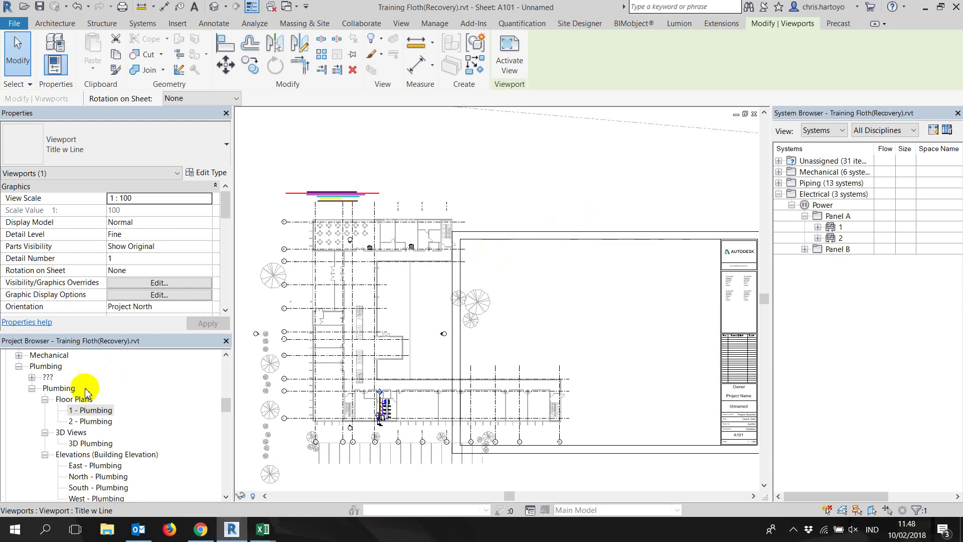
left_click(84, 409)
double_click(84, 408)
scroll(337, 311, "down", 2)
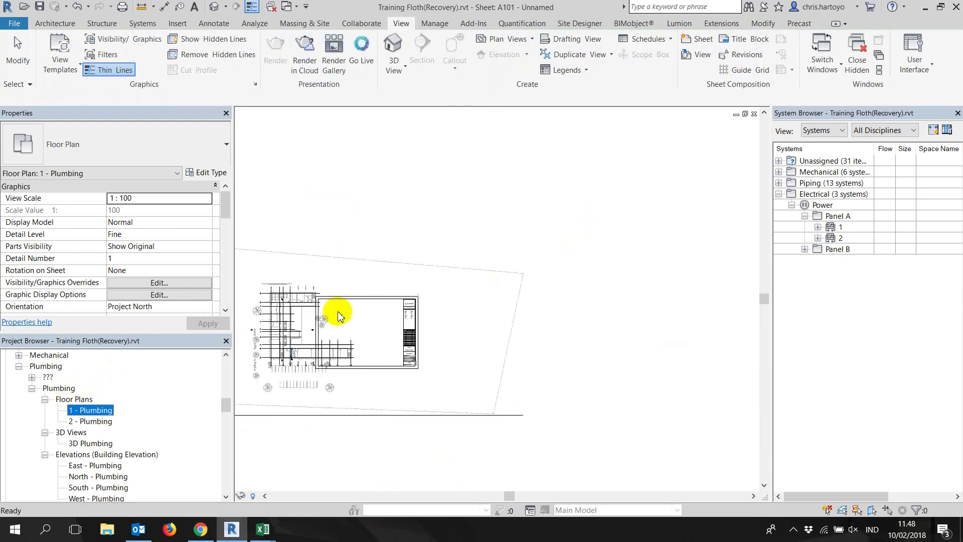
scroll(316, 312, "down", 2)
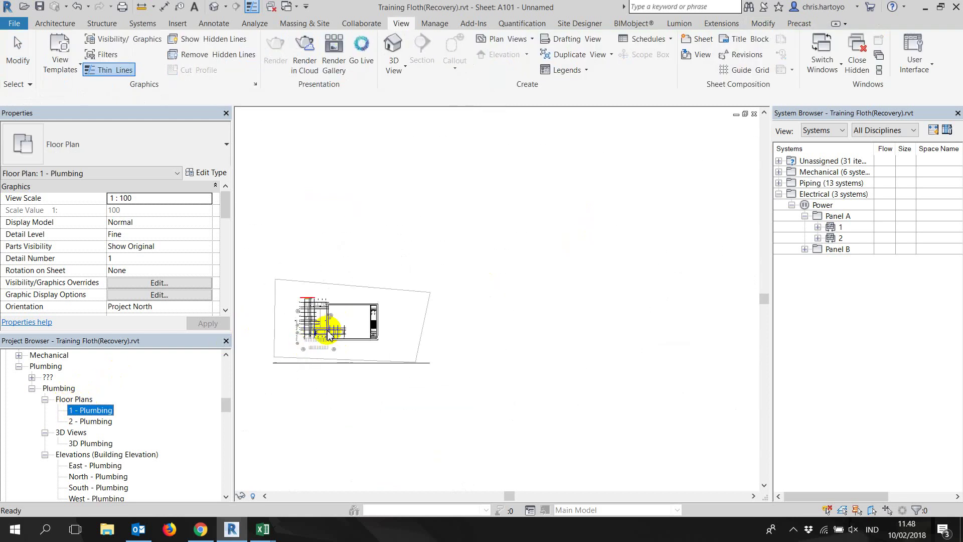
left_click(432, 327)
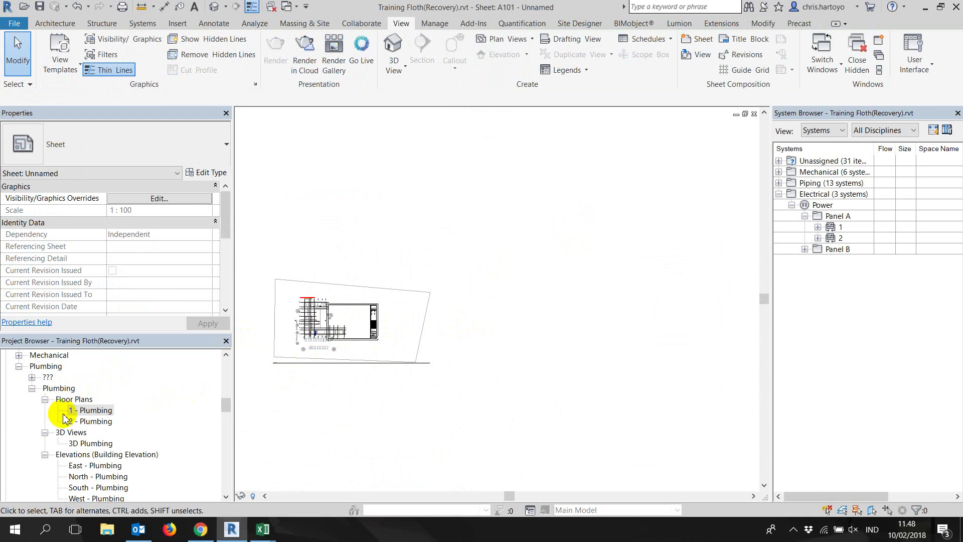
left_click(85, 411)
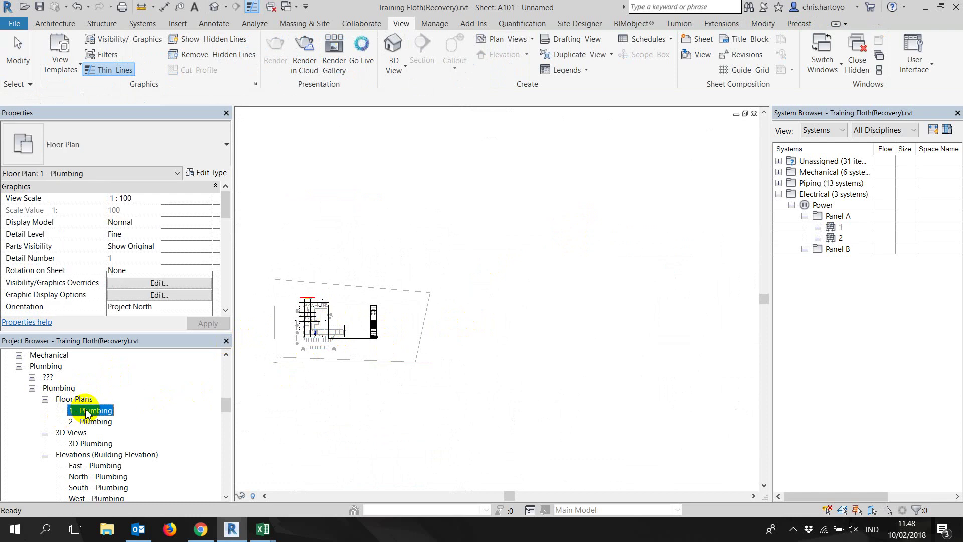
scroll(315, 318, "up", 2)
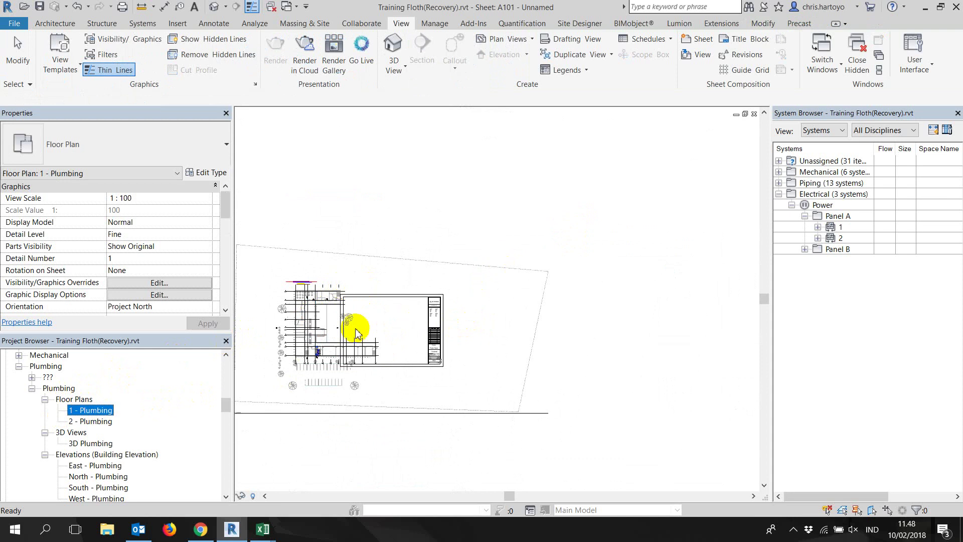
double_click(312, 326)
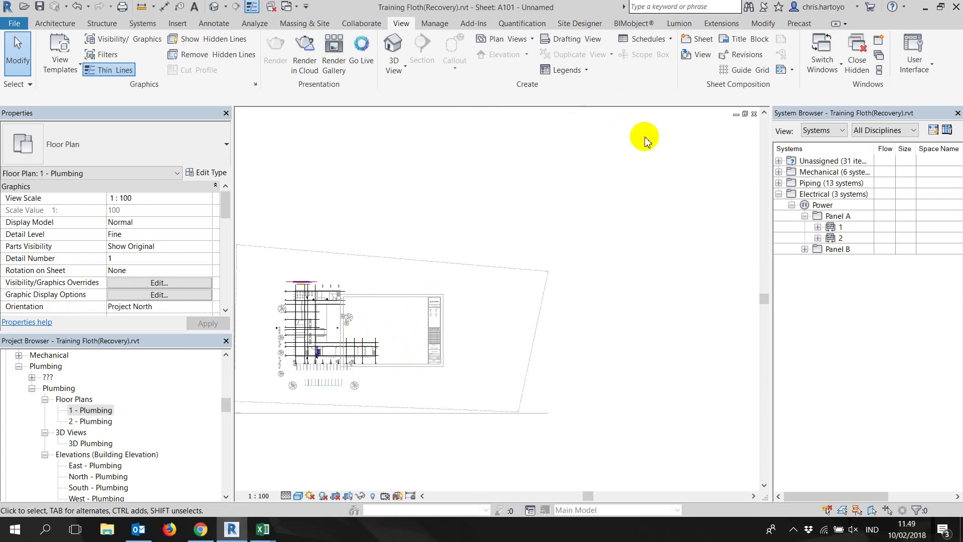
double_click(679, 146)
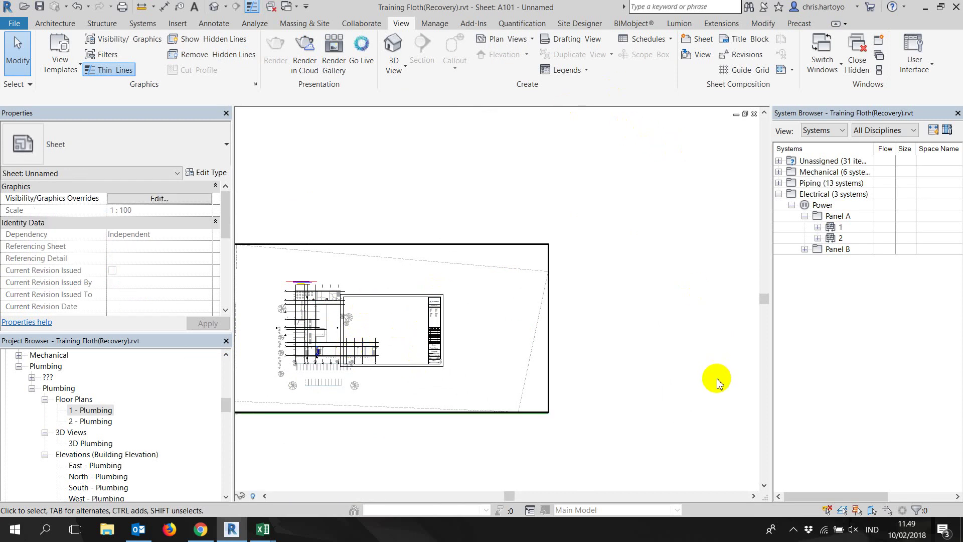
scroll(610, 377, "up", 2)
scroll(494, 313, "up", 2)
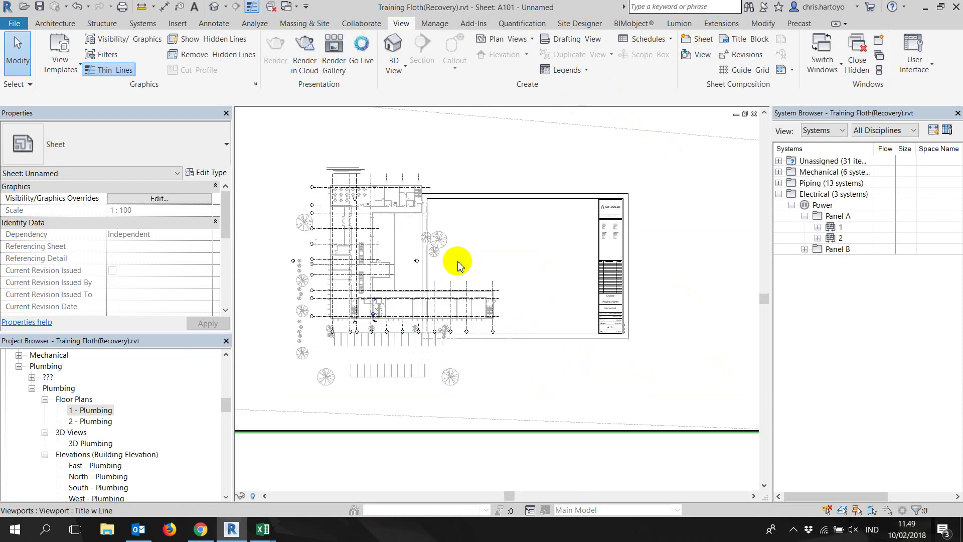
scroll(437, 264, "down", 1)
scroll(469, 273, "down", 1)
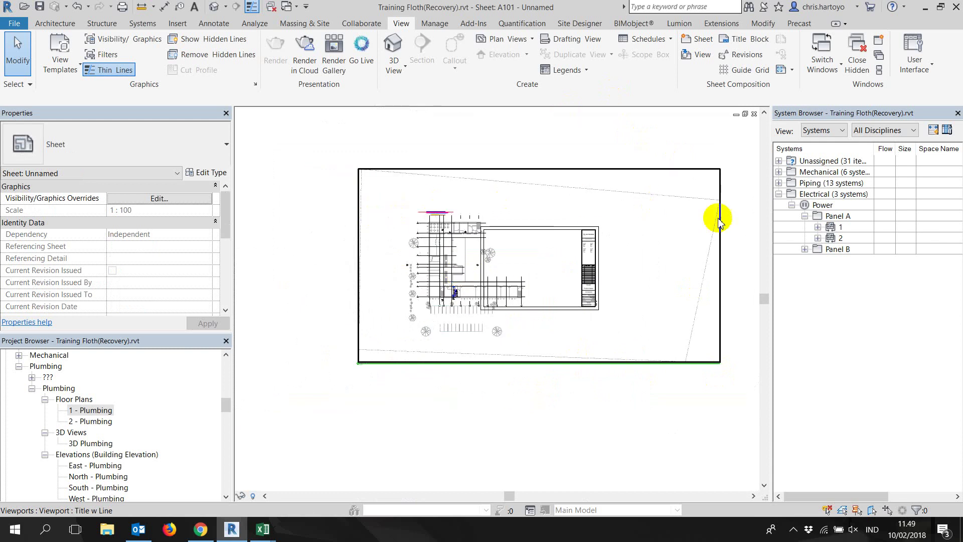
double_click(482, 206)
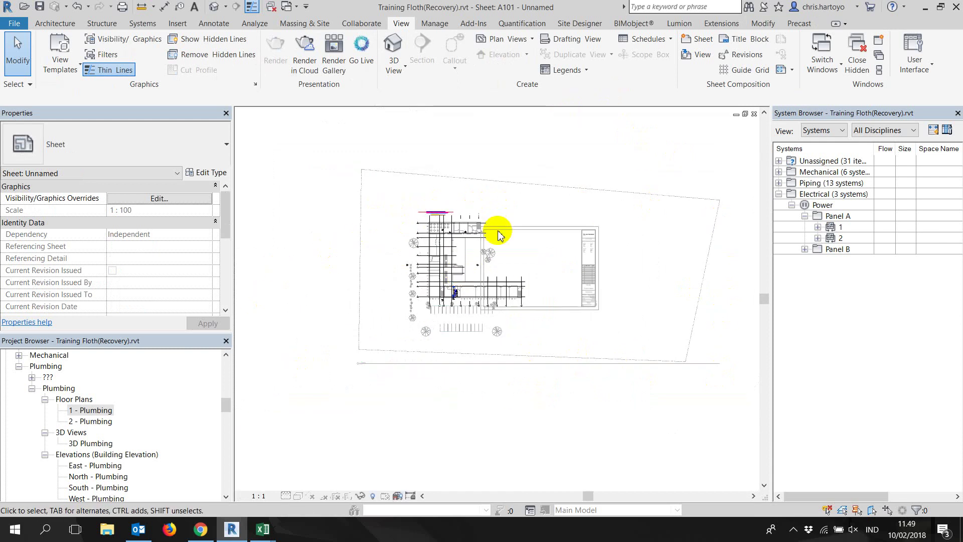
double_click(308, 345)
left_click(408, 273)
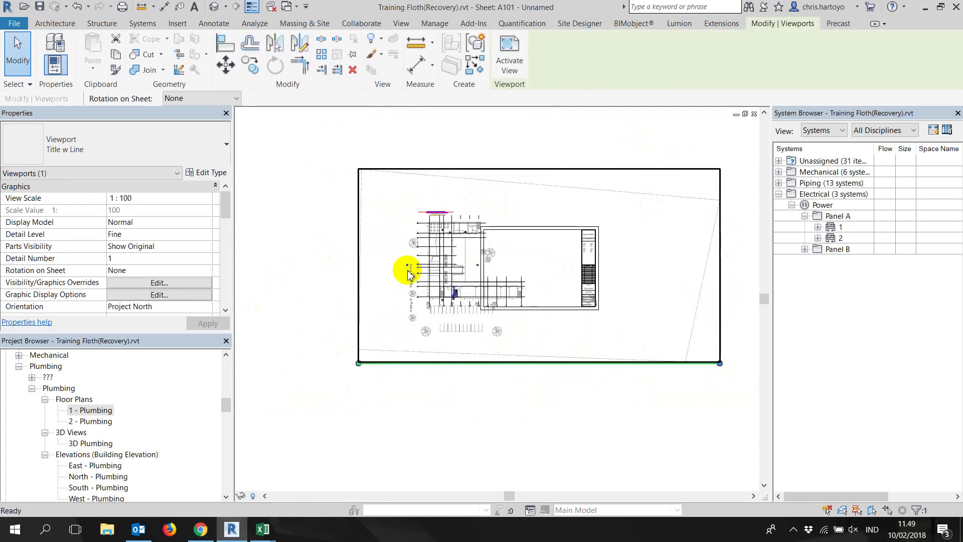
key("Delete")
- Duplicate the 1 - Plumbing floor plan and start renaming 1 - Plumbing Copy 1
left_click(95, 410)
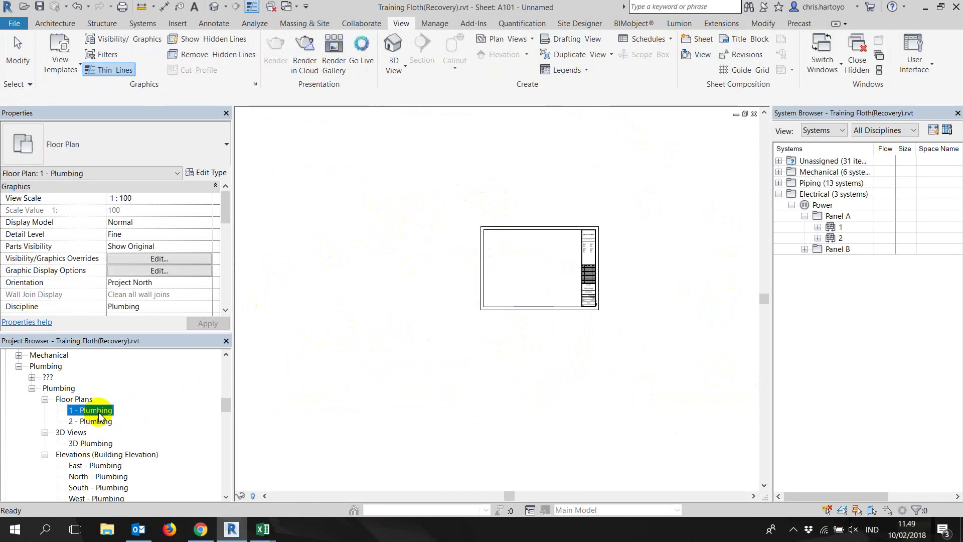
right_click(99, 411)
mouse_move(142, 248)
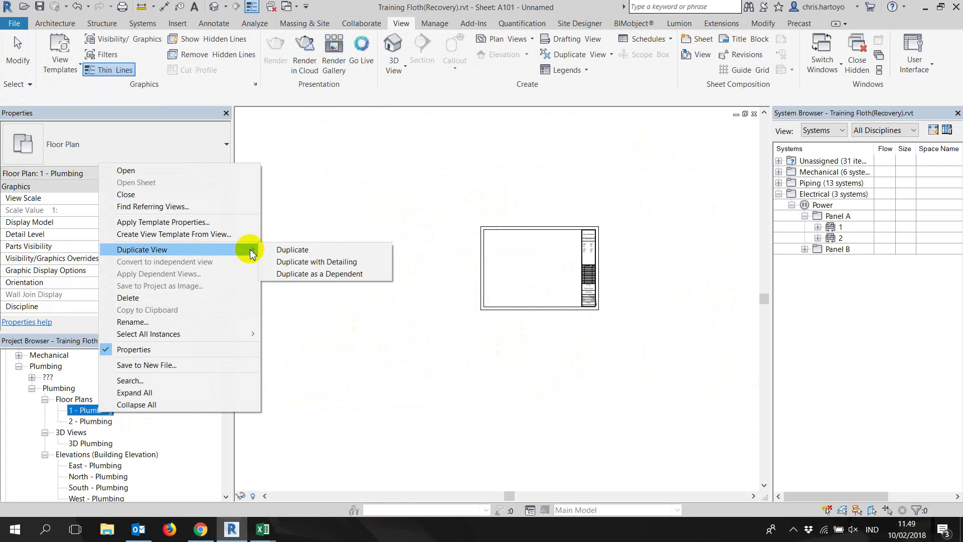
left_click(302, 249)
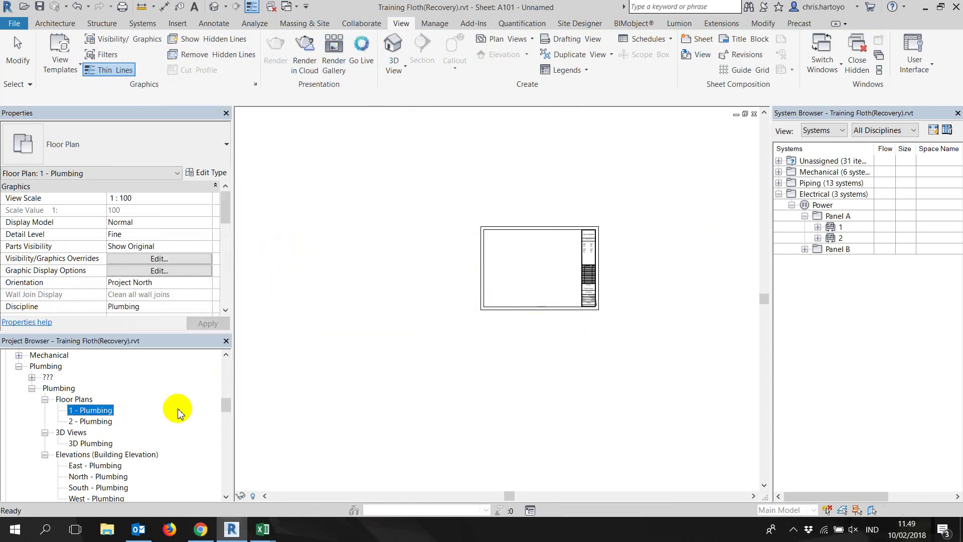
right_click(108, 425)
left_click(141, 332)
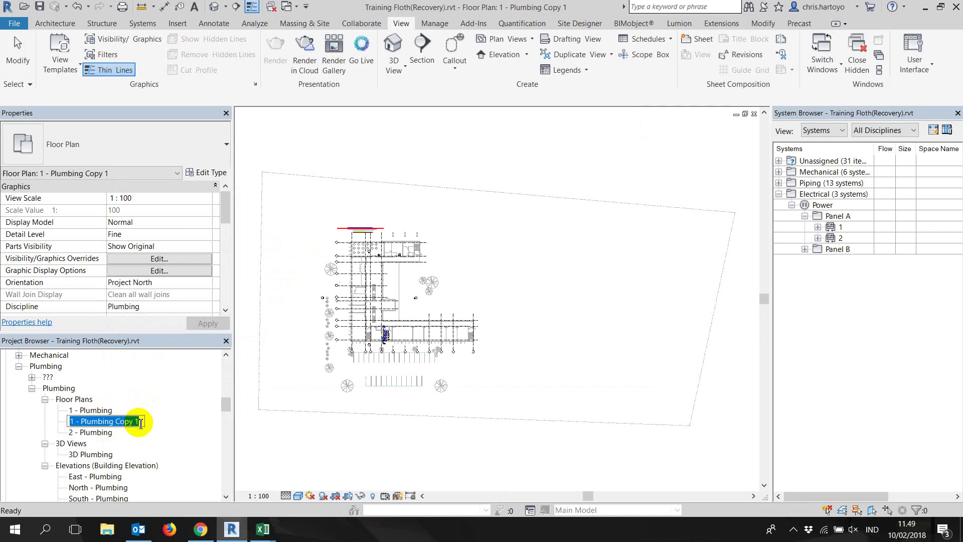
type("Pl")
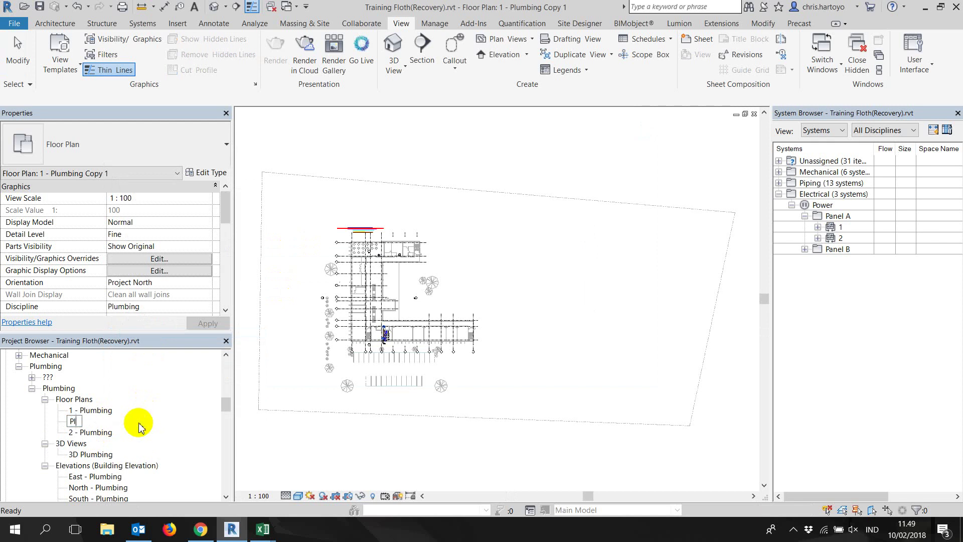
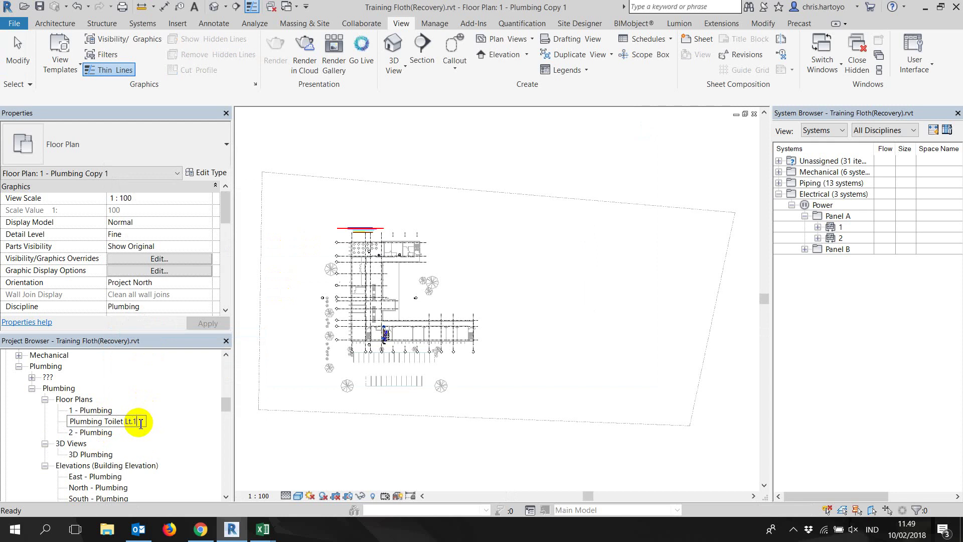
- Confirm the view's new name, Plumbing Toilet Lt.1
key("Return")
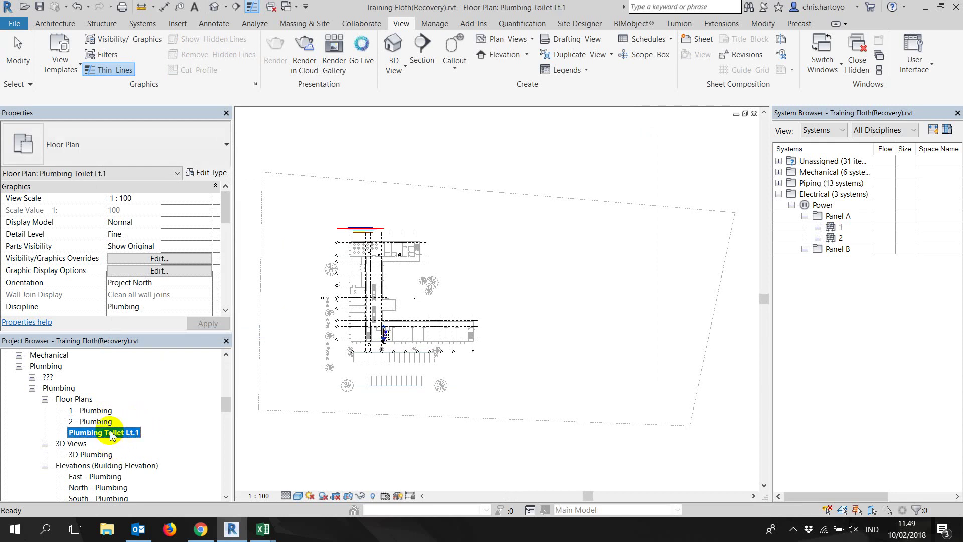
scroll(370, 334, "up", 3)
scroll(396, 354, "up", 3)
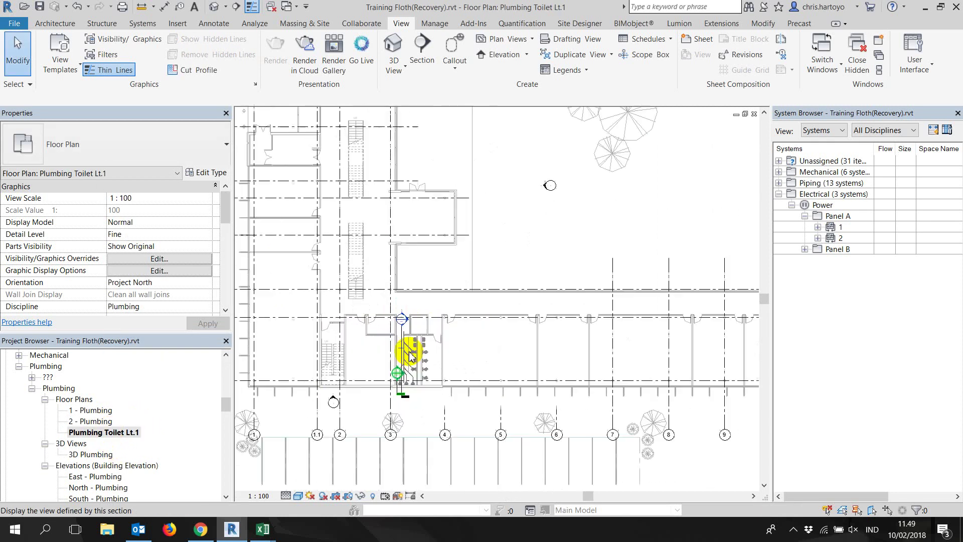
scroll(398, 355, "up", 2)
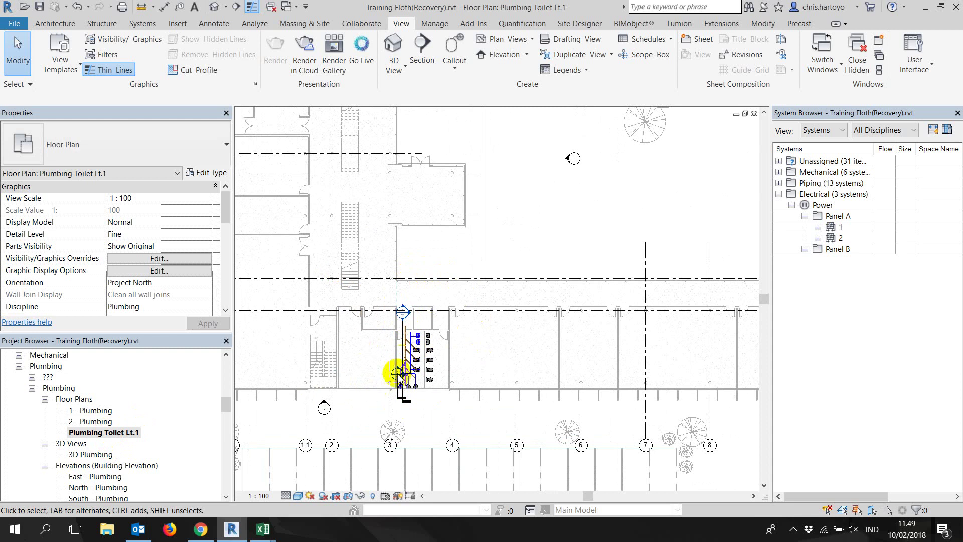
scroll(417, 360, "down", 2)
scroll(424, 321, "down", 2)
scroll(429, 261, "down", 2)
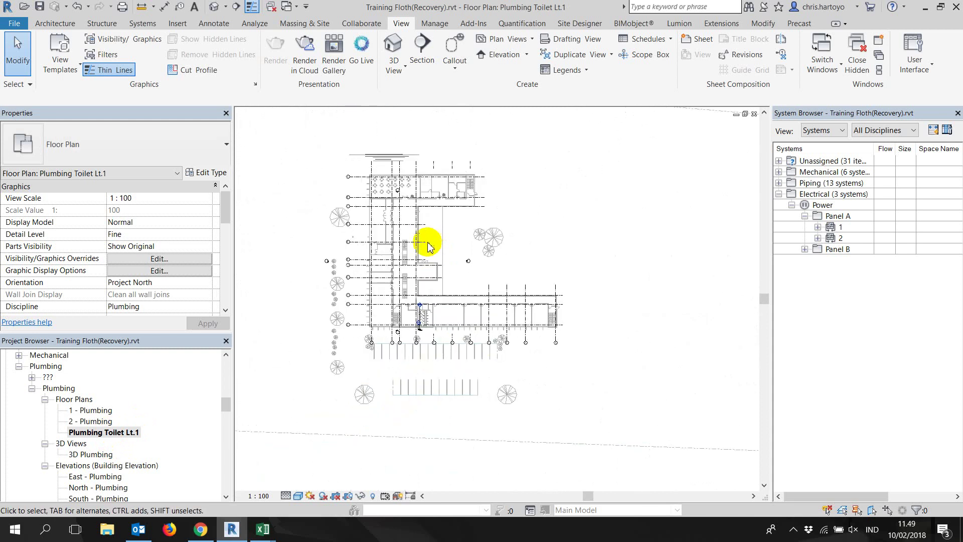
- Show the crop region and drag its edges in around the building's lower wing
left_click(352, 497)
scroll(587, 321, "down", 5)
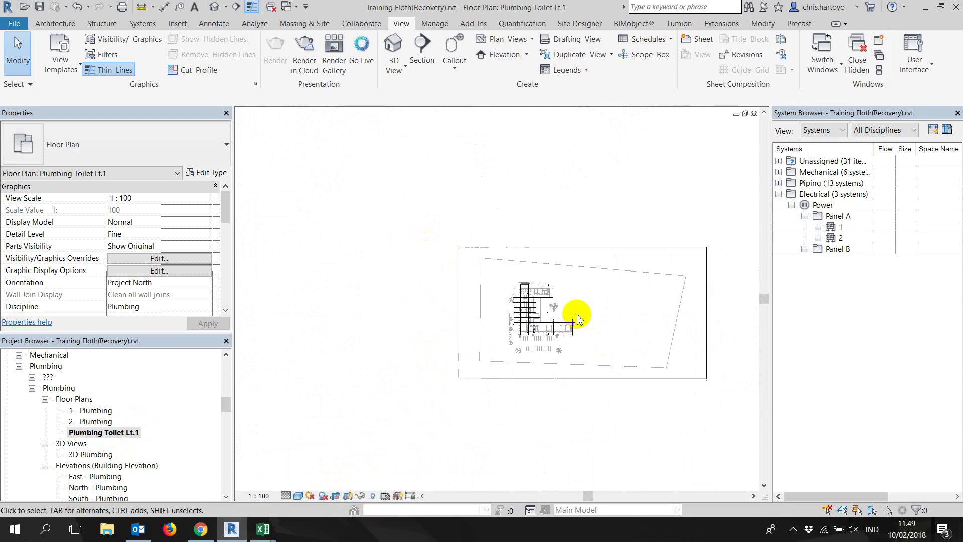
left_click(648, 301)
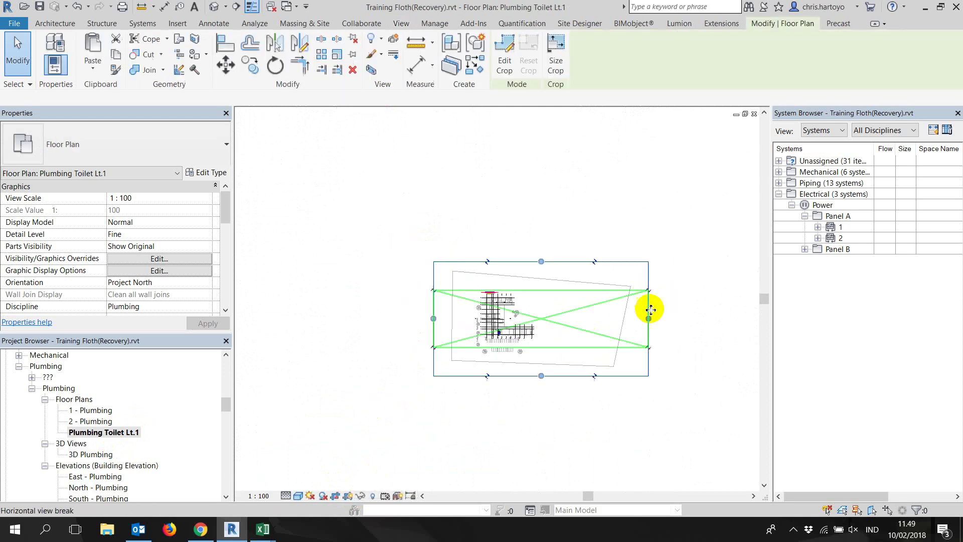
left_click_drag(649, 319, 524, 327)
mouse_move(535, 326)
left_mouse_down()
mouse_move(478, 335)
mouse_move(486, 372)
mouse_move(501, 366)
left_mouse_up()
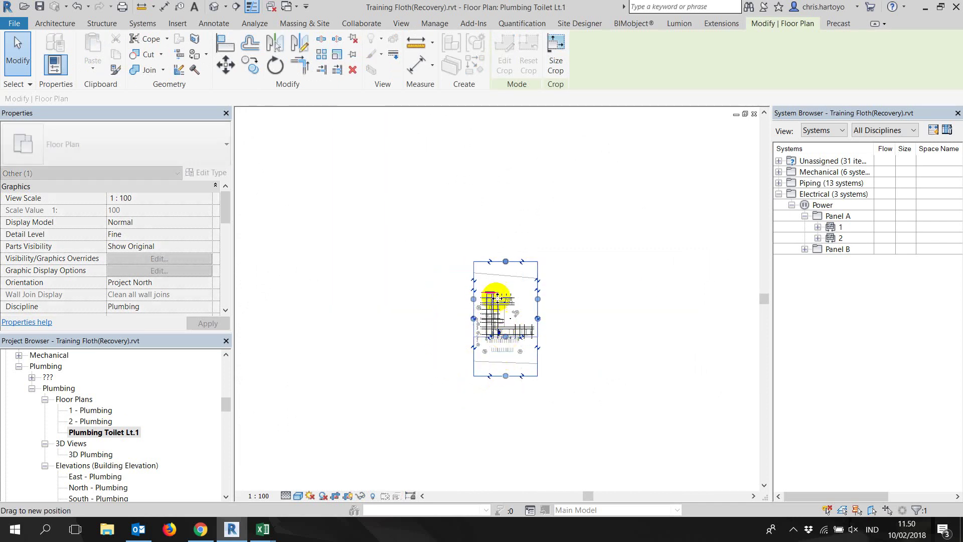
scroll(513, 327, "up", 2)
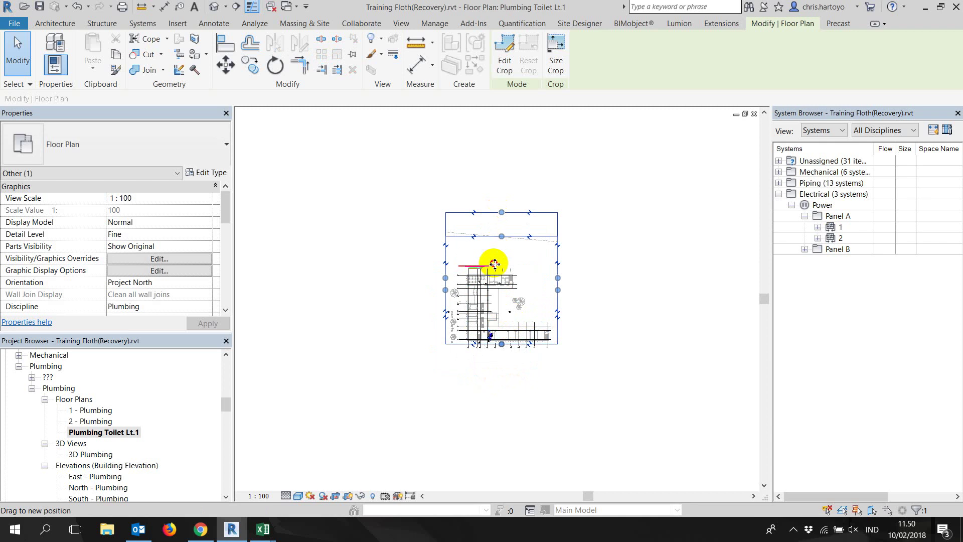
left_click_drag(500, 302, 586, 294)
left_click(618, 290)
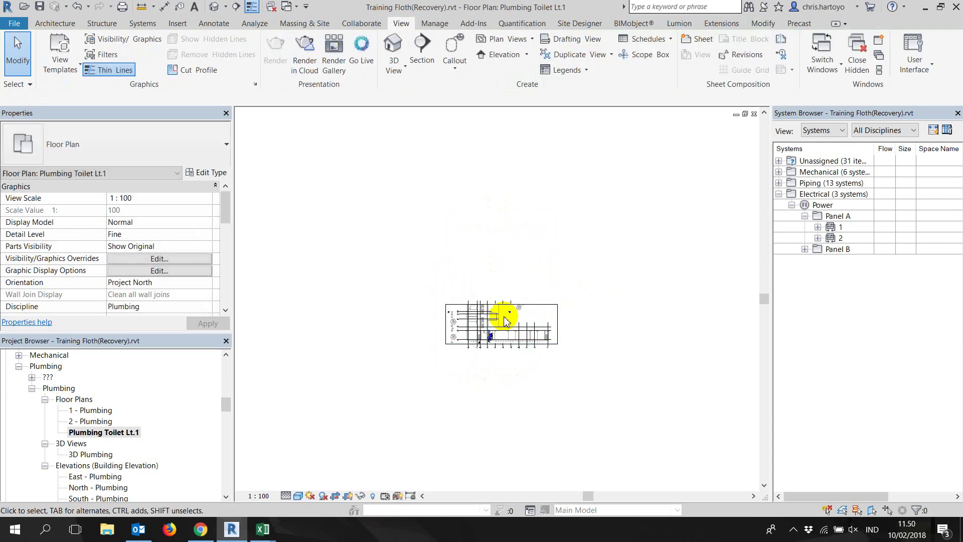
scroll(564, 269, "up", 2)
scroll(543, 282, "up", 2)
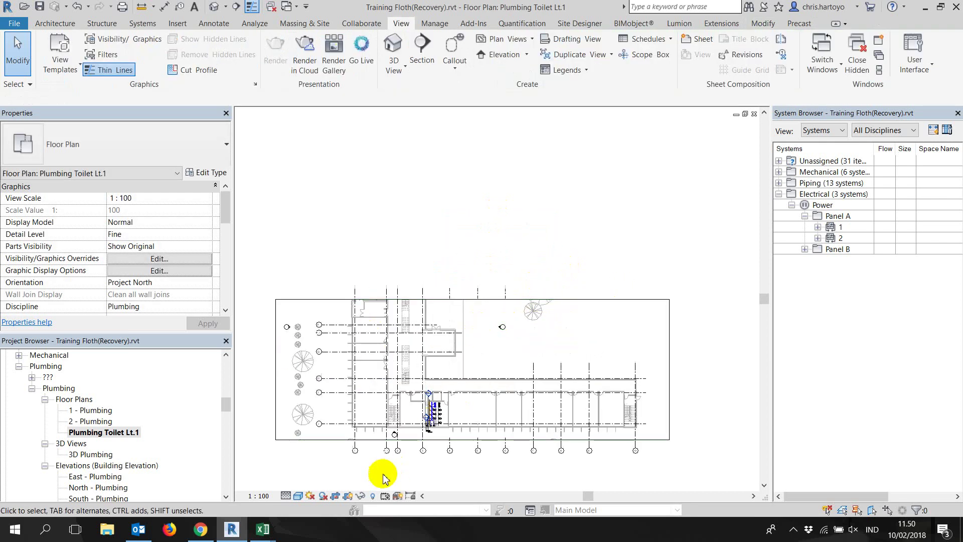
- Hide the crop region and reopen the Plumbing Toilet Lt.1 floor plan
left_click(347, 496)
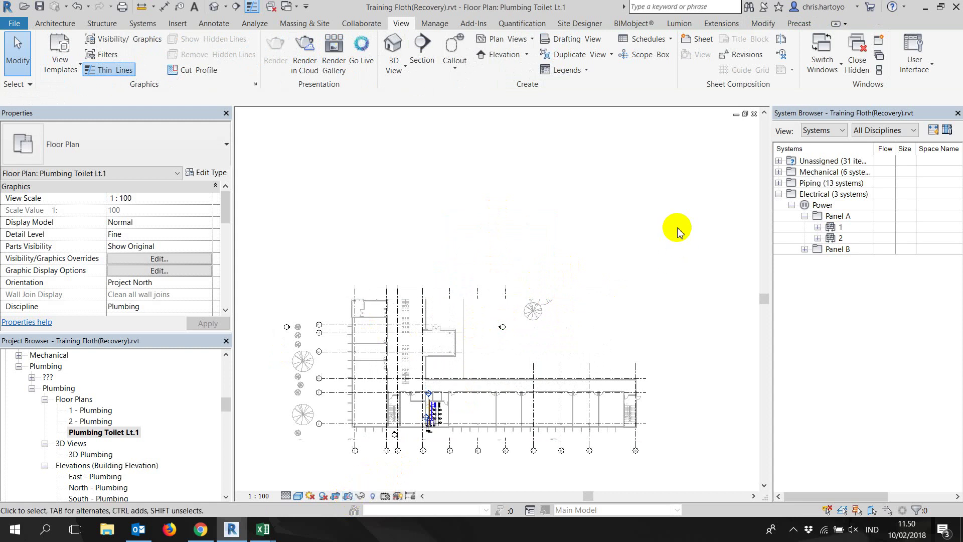
double_click(83, 410)
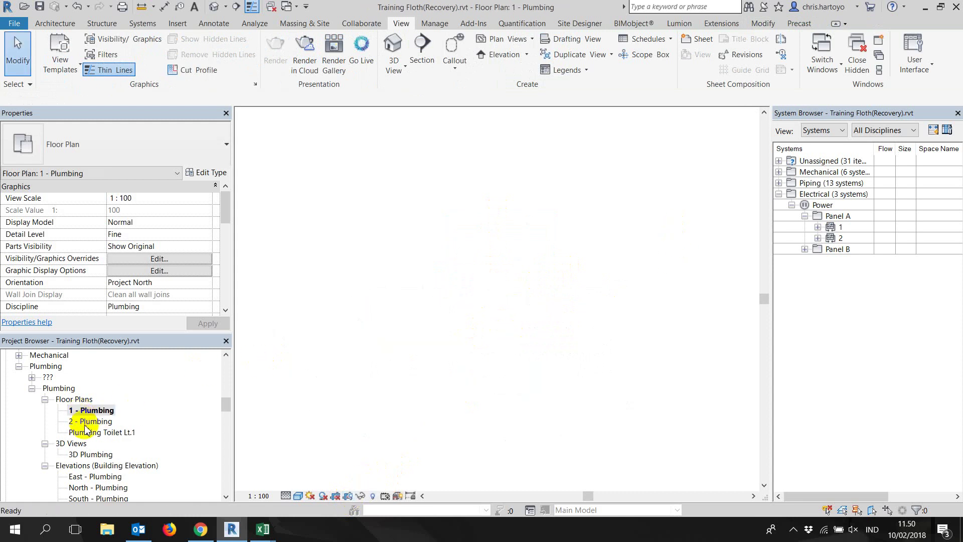
scroll(557, 298, "up", 3)
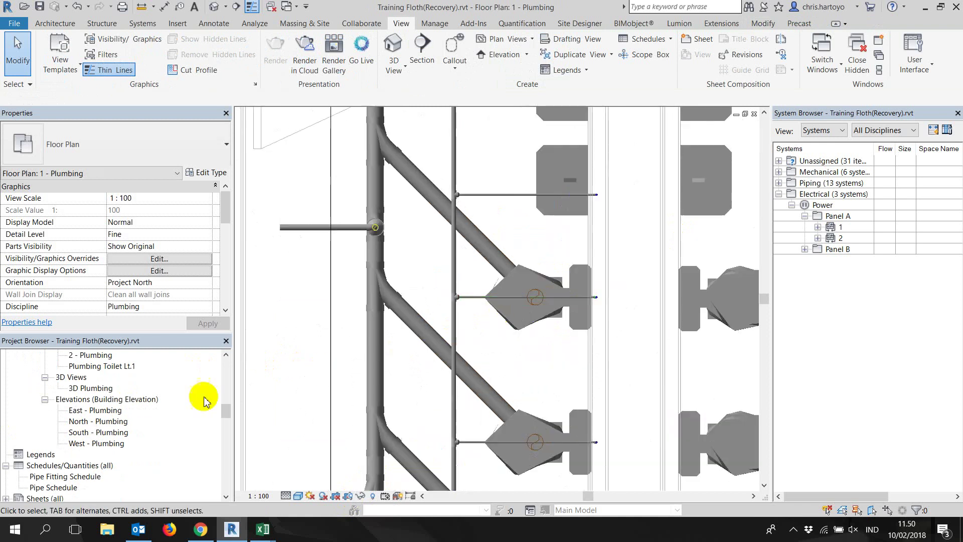
scroll(93, 401, "up", 1)
double_click(96, 411)
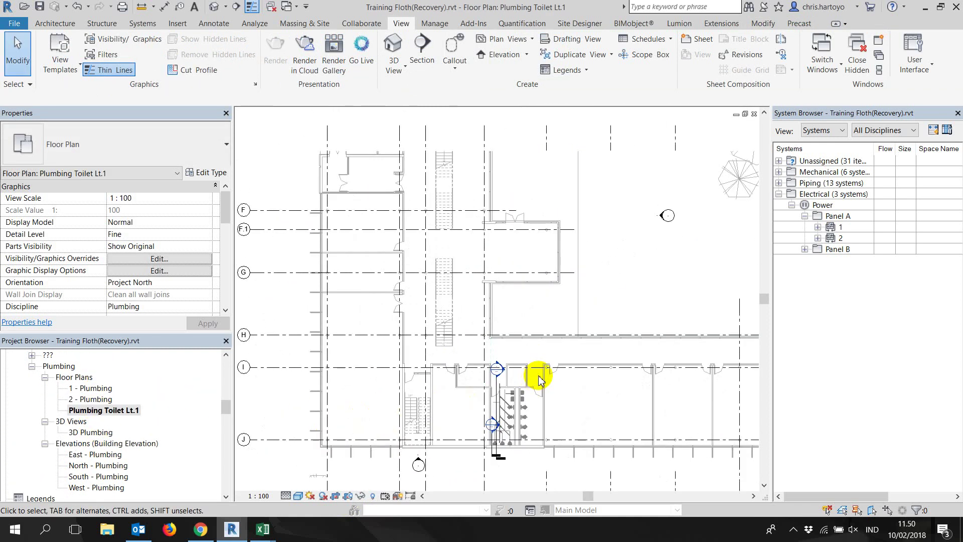
scroll(516, 439, "up", 2)
scroll(499, 413, "up", 3)
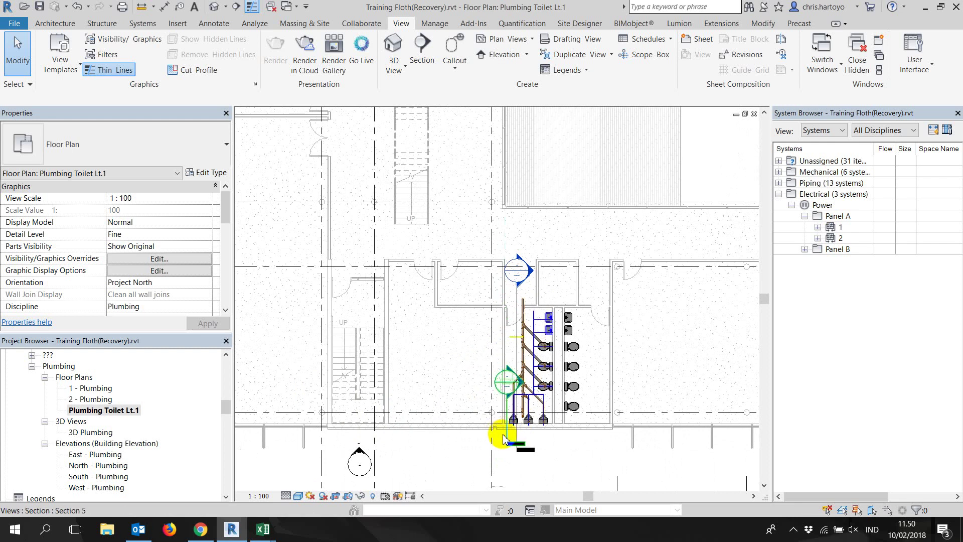
- Delete Section 5, open Section 3, and expand the sections group in the browser
left_click(506, 441)
key("Delete")
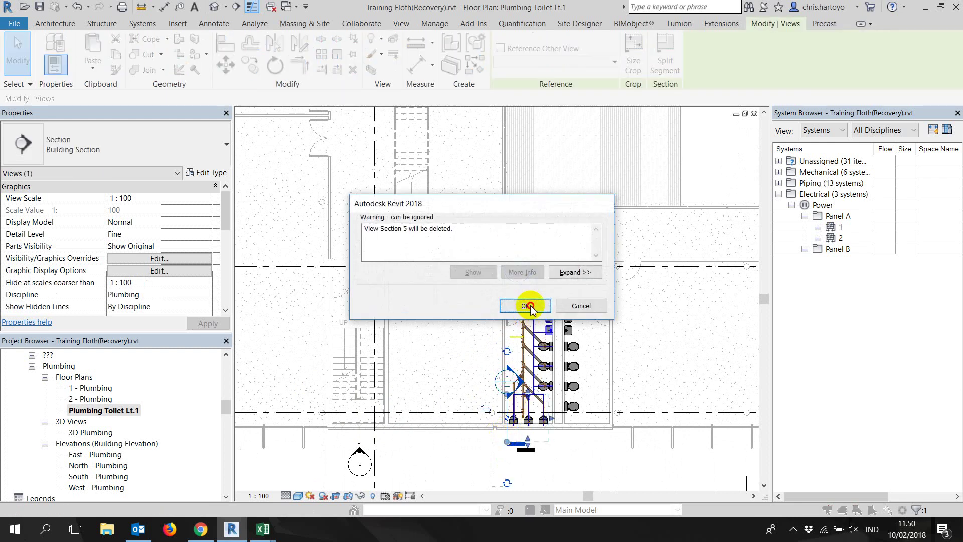
left_click(527, 305)
scroll(516, 344, "up", 2)
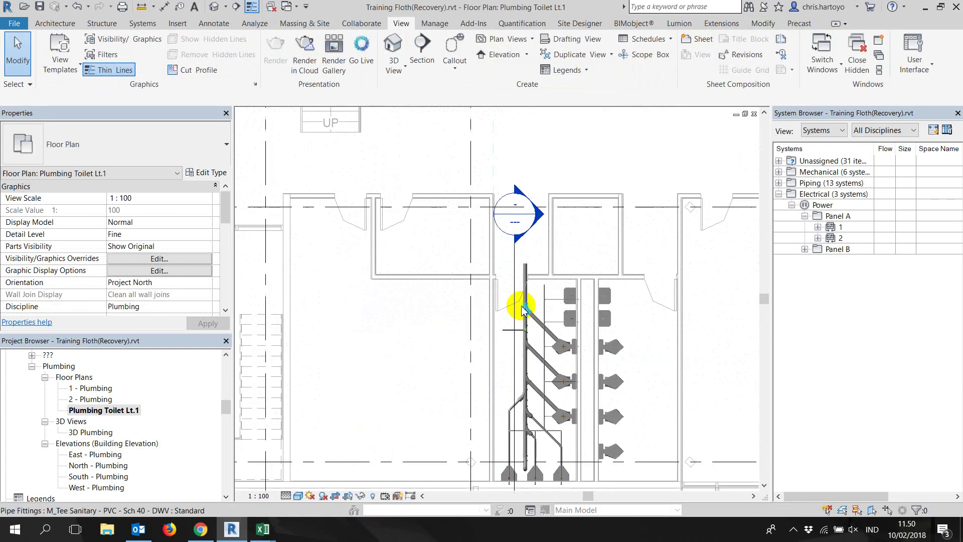
double_click(539, 219)
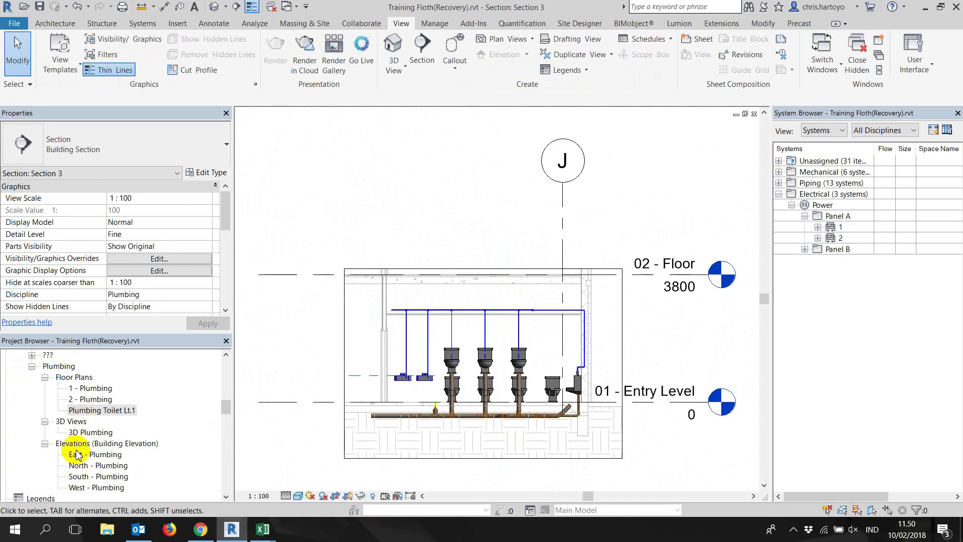
scroll(76, 455, "up", 1)
left_click(32, 378)
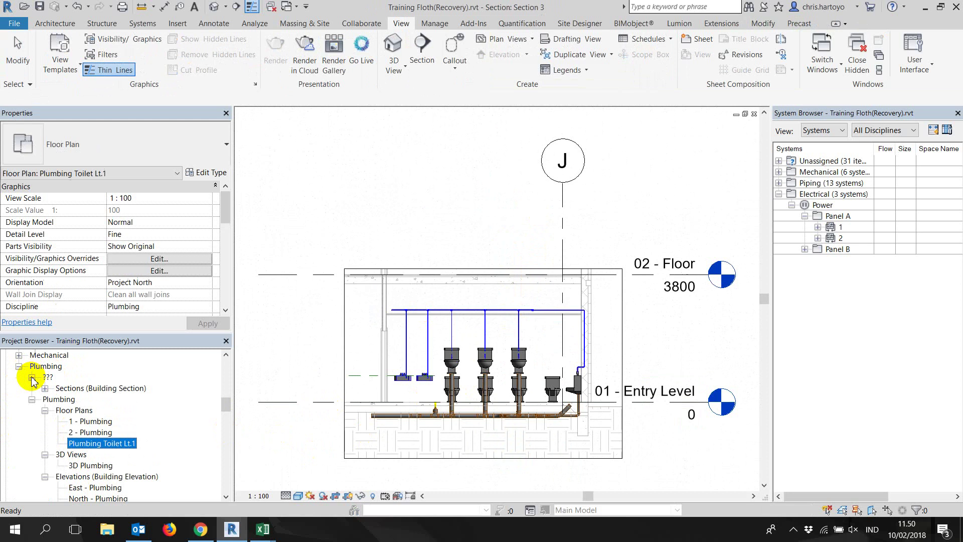
left_click(45, 389)
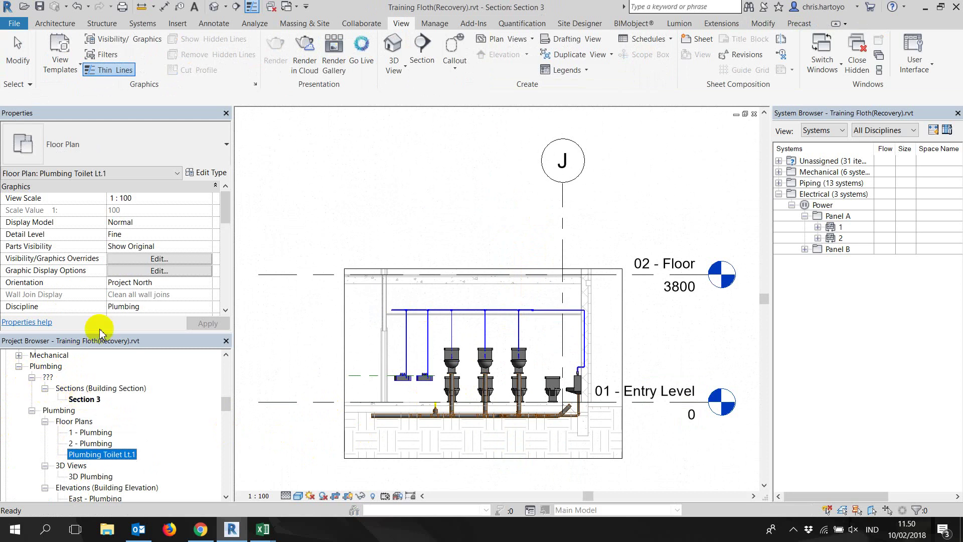
- Set the plan's Sub-Discipline to Plumbing and apply it
left_click(126, 308)
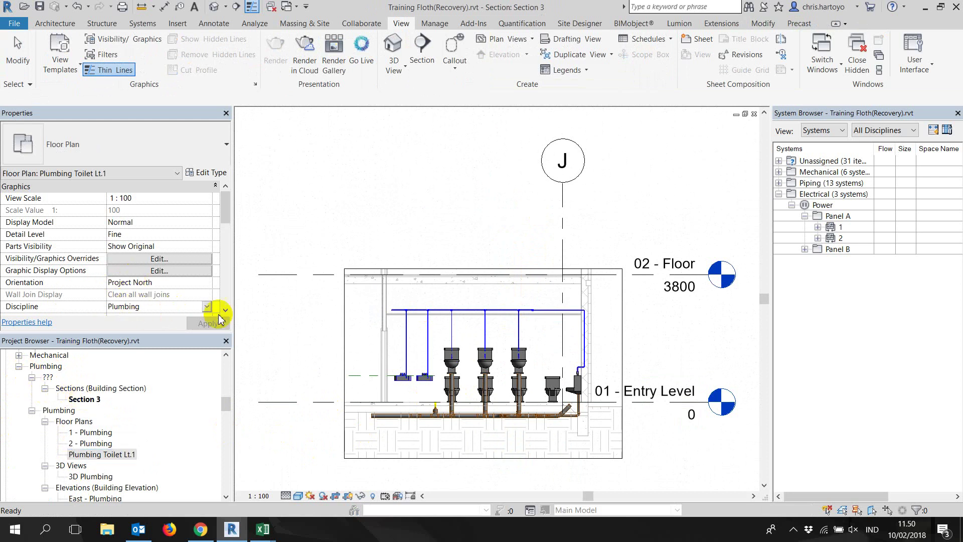
left_click_drag(226, 215, 226, 241)
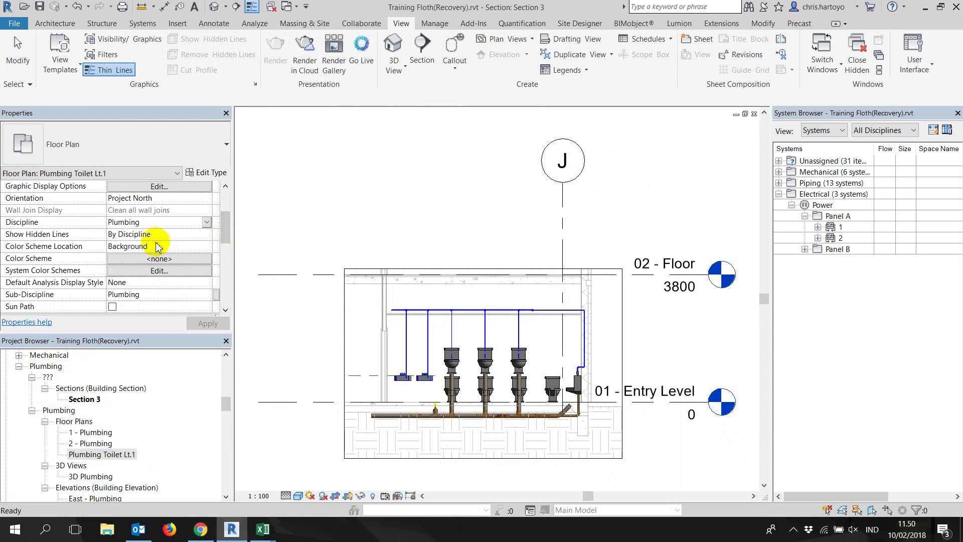
left_click(139, 298)
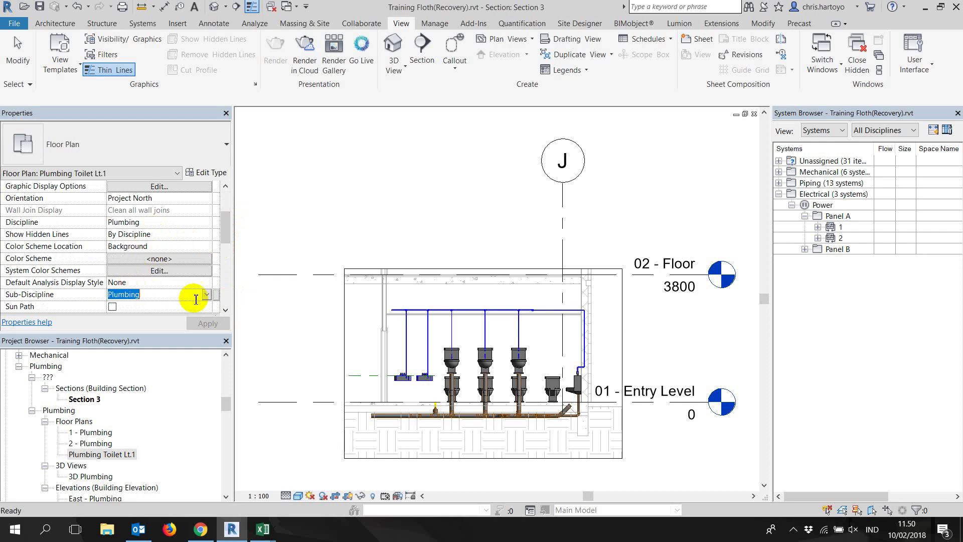
left_click(207, 297)
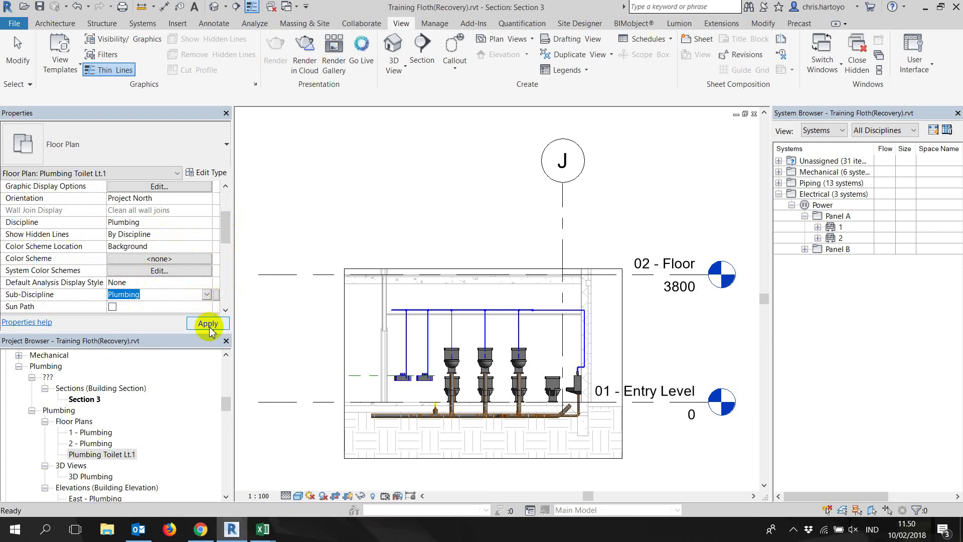
left_click(208, 325)
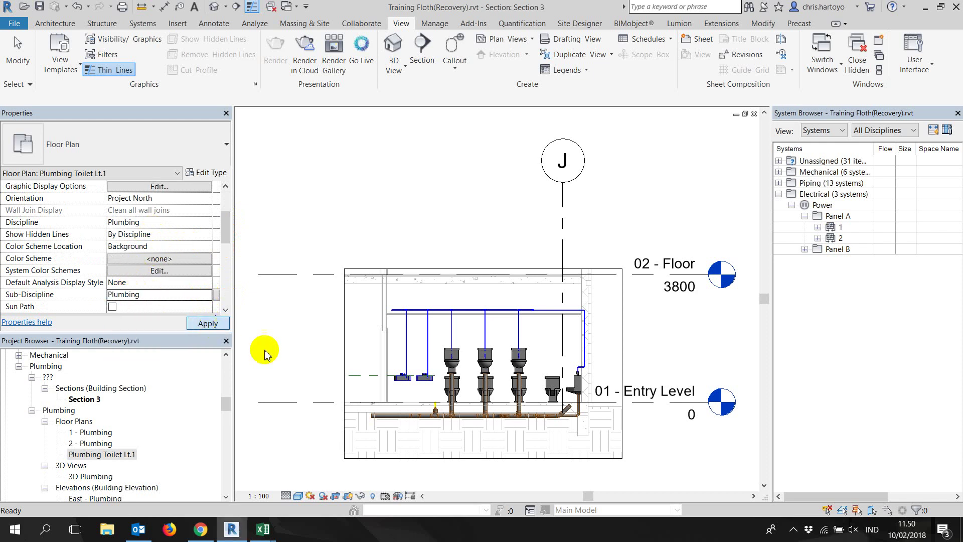
left_click(80, 399)
scroll(115, 466, "down", 1)
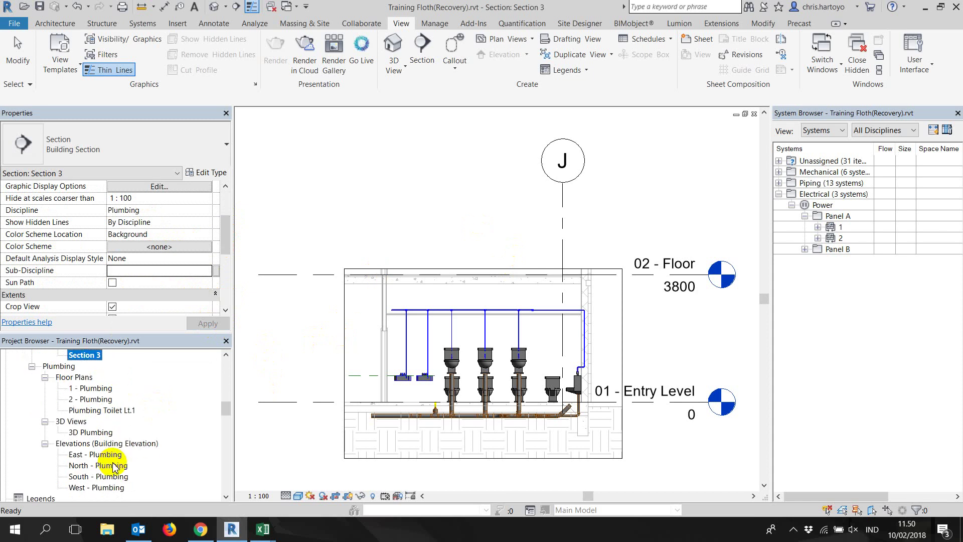
scroll(107, 458, "down", 2)
scroll(82, 448, "down", 1)
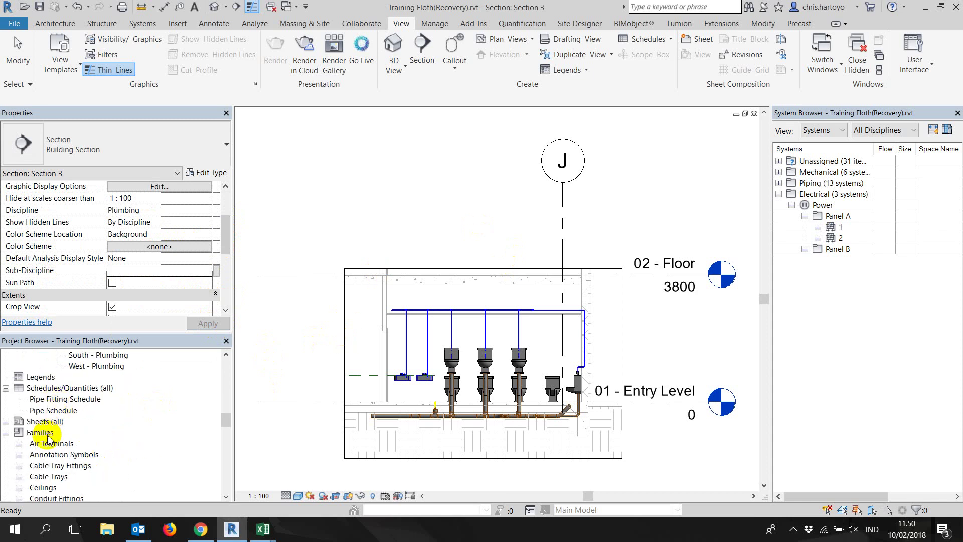
- Open sheet A101 and place the Plumbing Toilet Lt.1 view on it
left_click(6, 421)
double_click(64, 432)
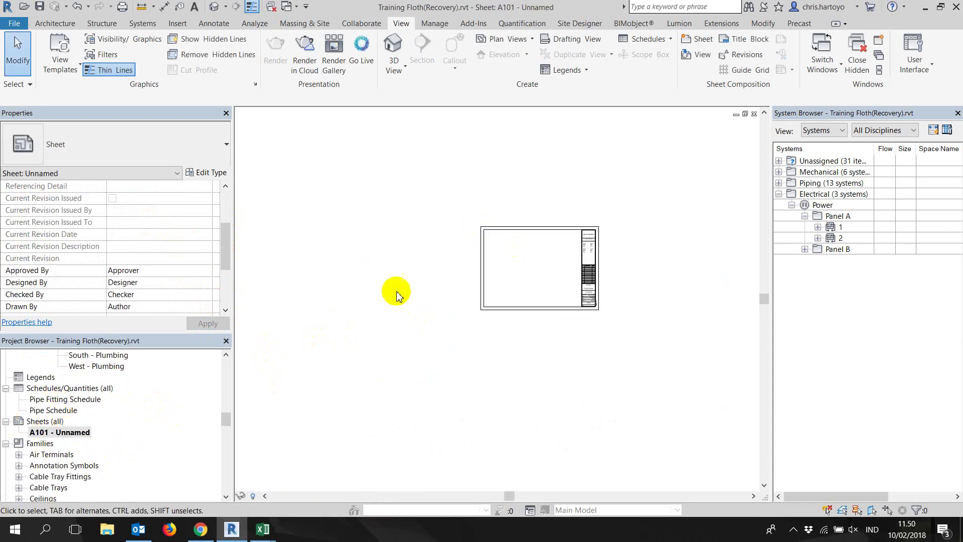
scroll(98, 388, "up", 2)
scroll(94, 402, "up", 2)
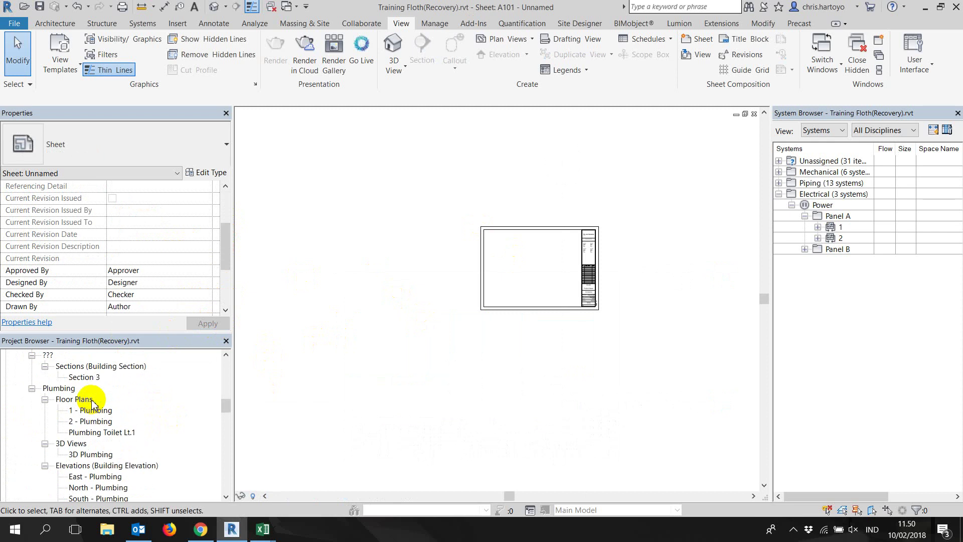
left_click(98, 433)
left_click(534, 258)
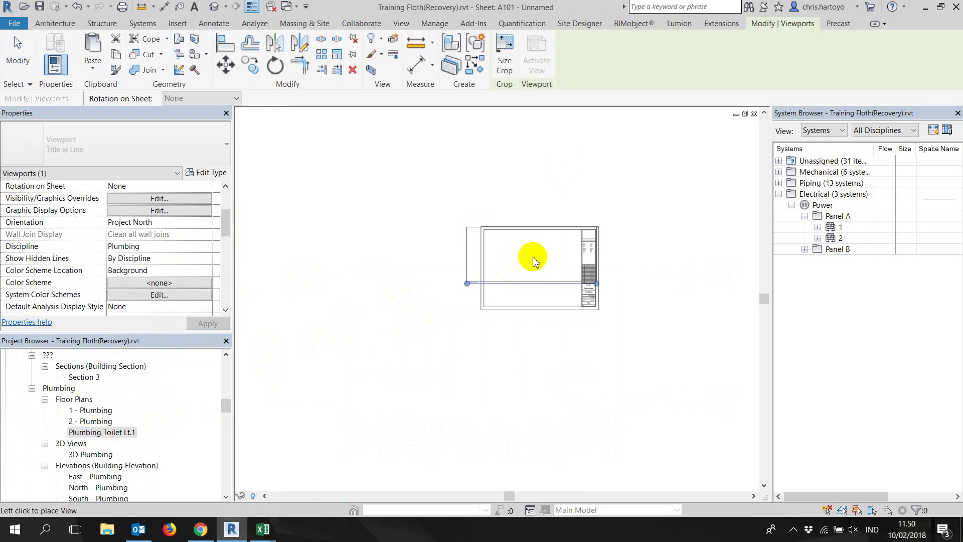
scroll(560, 247, "up", 3)
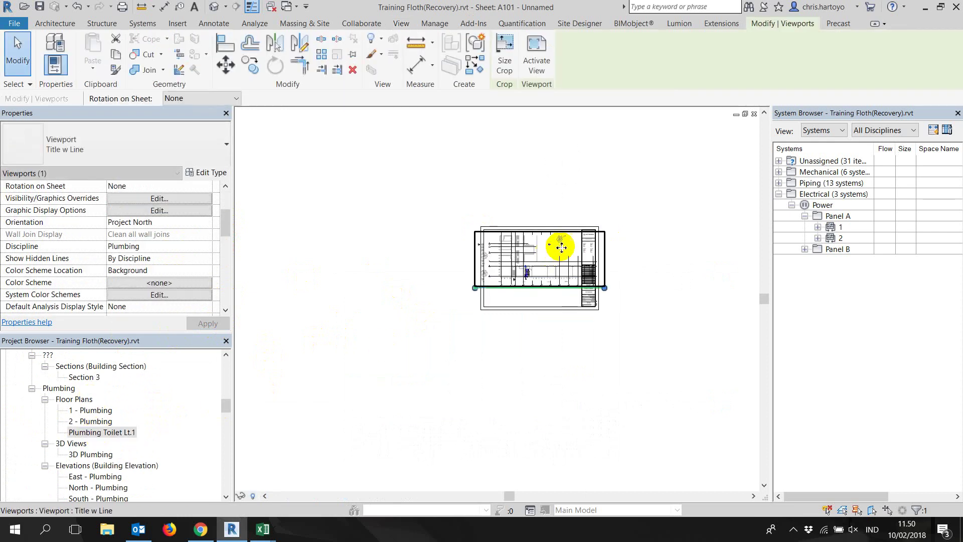
left_click(677, 200)
scroll(677, 185, "up", 2)
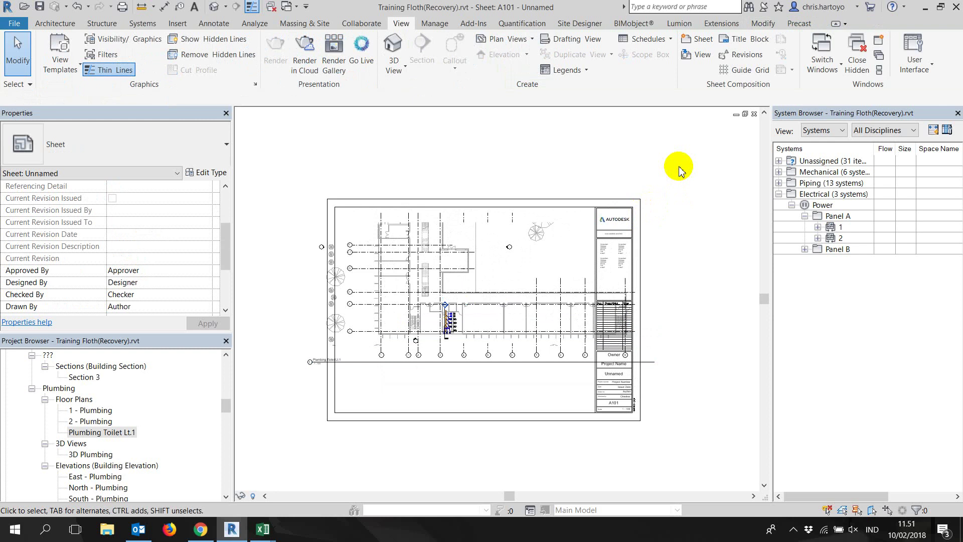
- Apply a 1:200 view scale to the plan viewport
double_click(469, 321)
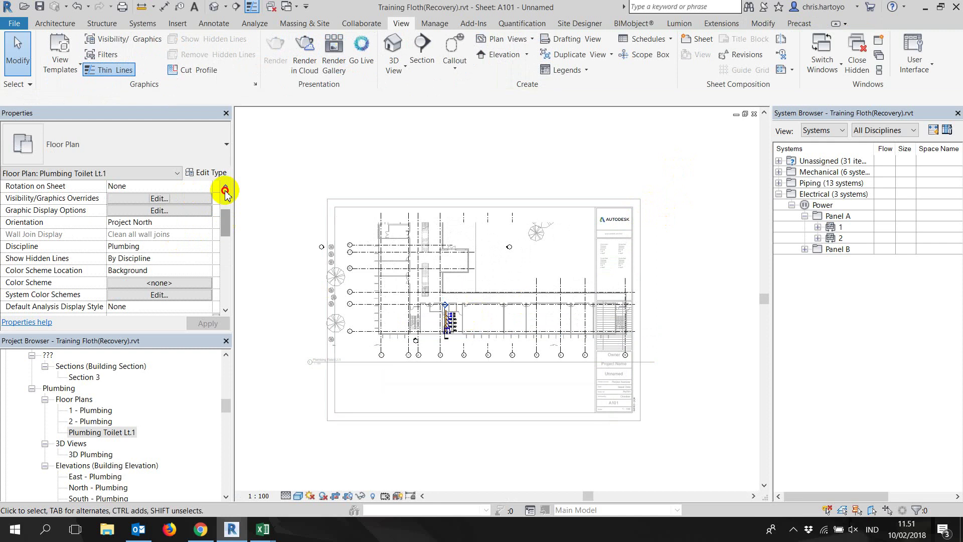
scroll(223, 191, "up", 3)
left_click(190, 197)
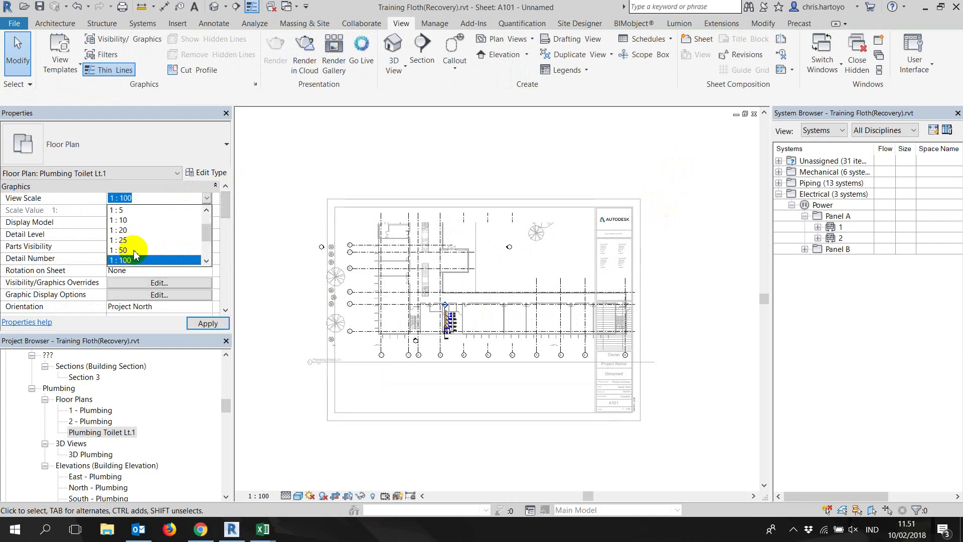
scroll(137, 251, "down", 1)
left_click(128, 240)
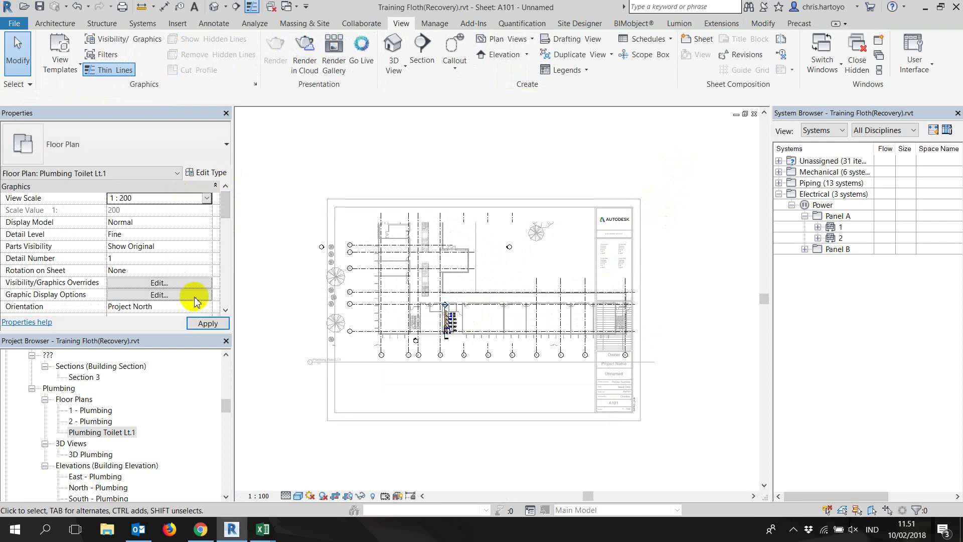
left_click(207, 326)
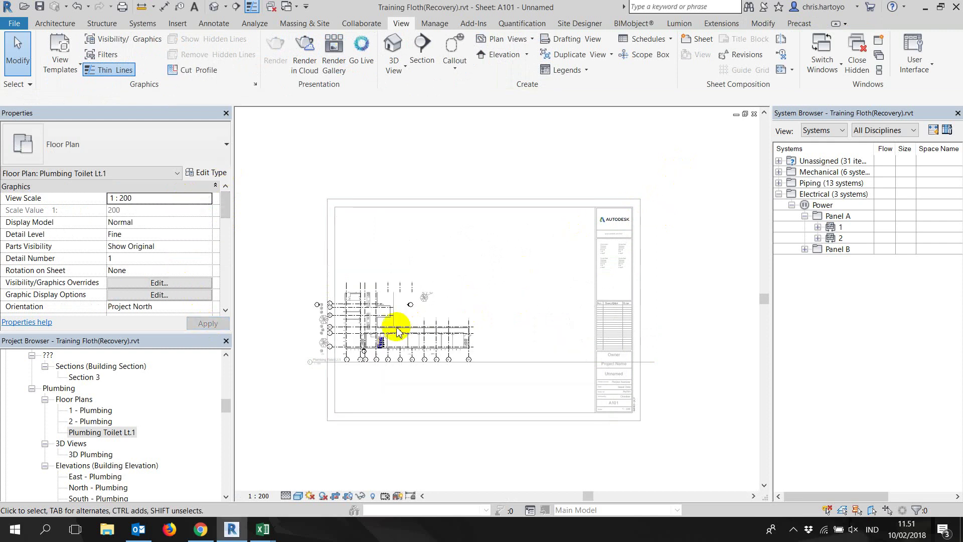
double_click(431, 142)
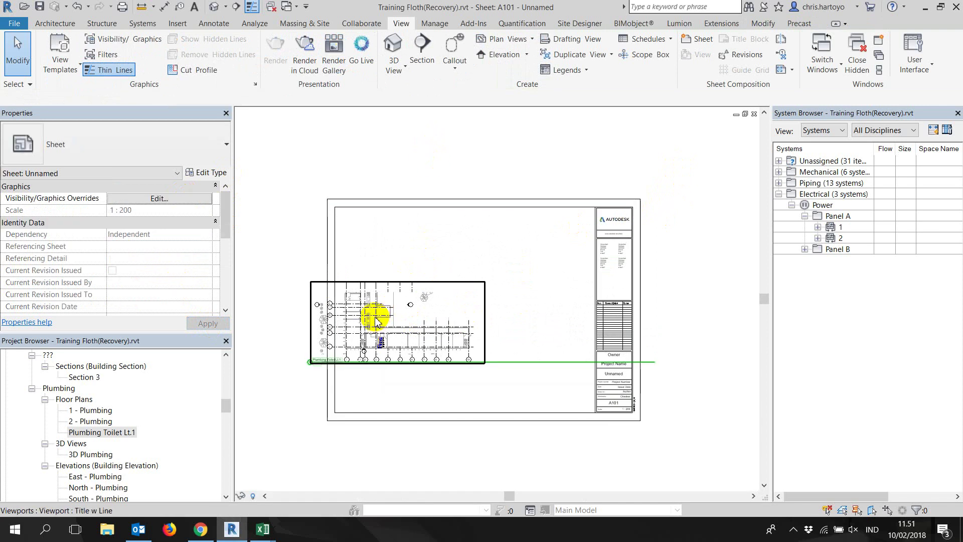
left_click(375, 320)
left_click(318, 189)
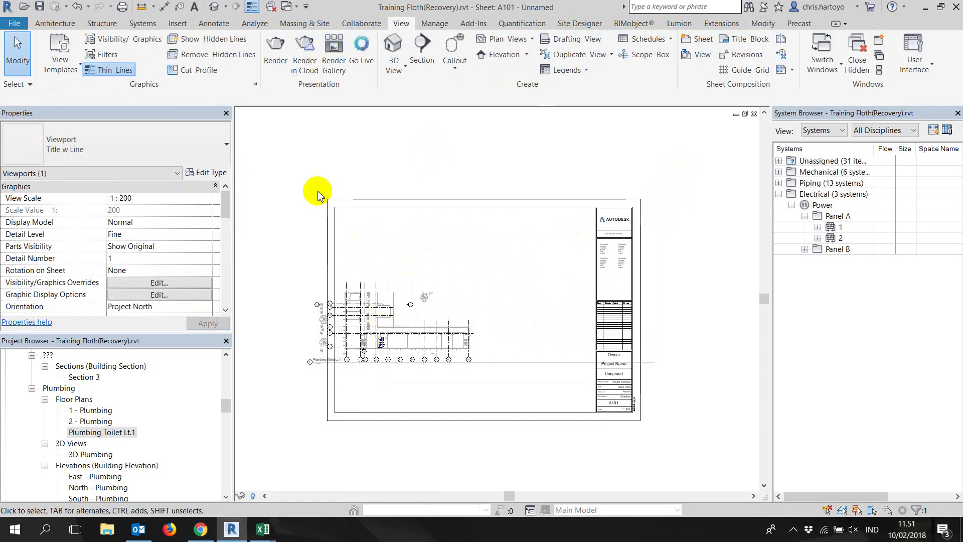
- Change the plan viewport's scale to Custom 1:150
double_click(345, 307)
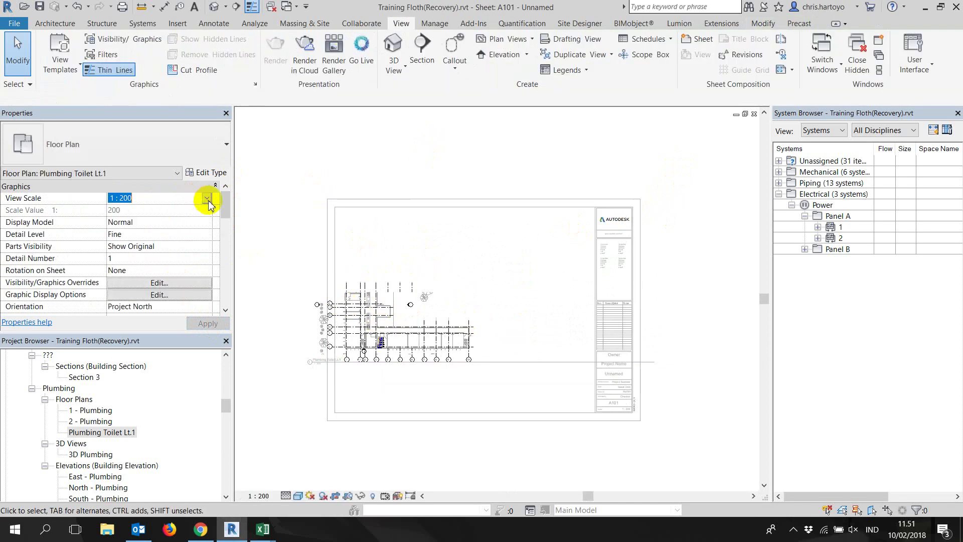
left_click(206, 198)
scroll(136, 250, "down", 2)
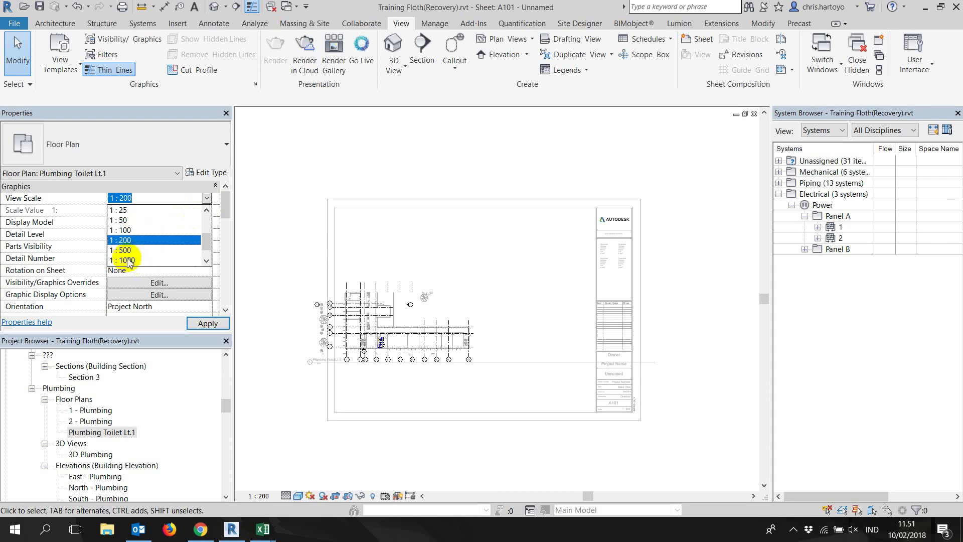
scroll(145, 221, "up", 2)
left_click(132, 210)
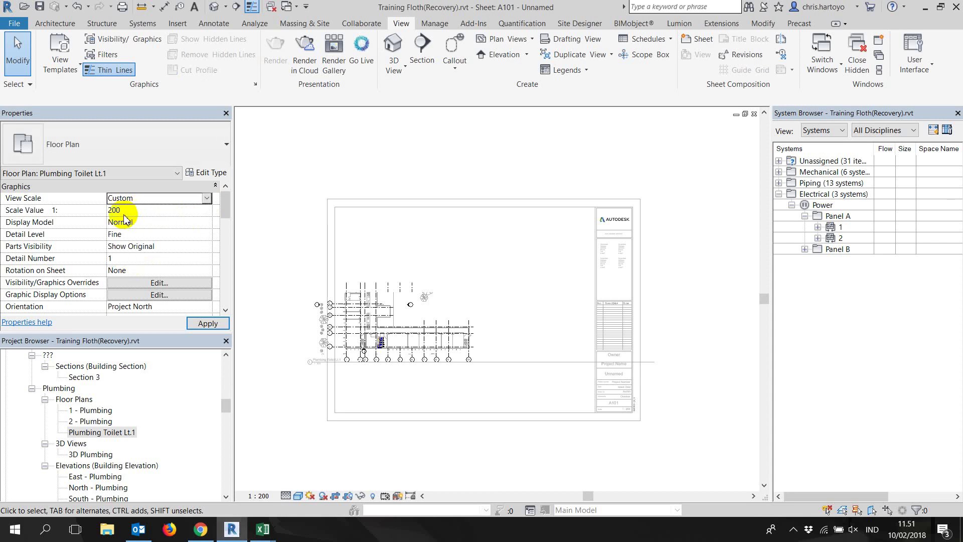
double_click(131, 211)
type("15")
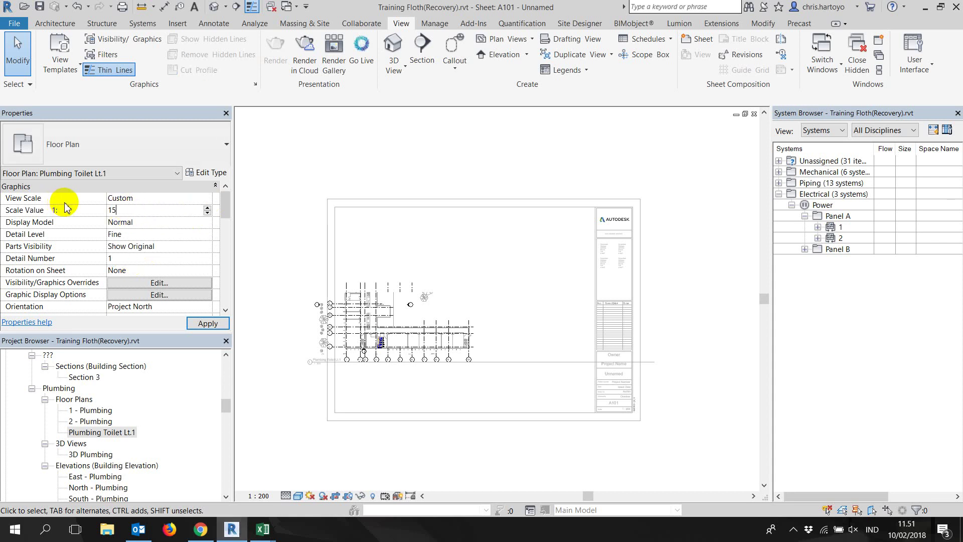
type("0")
left_click(216, 324)
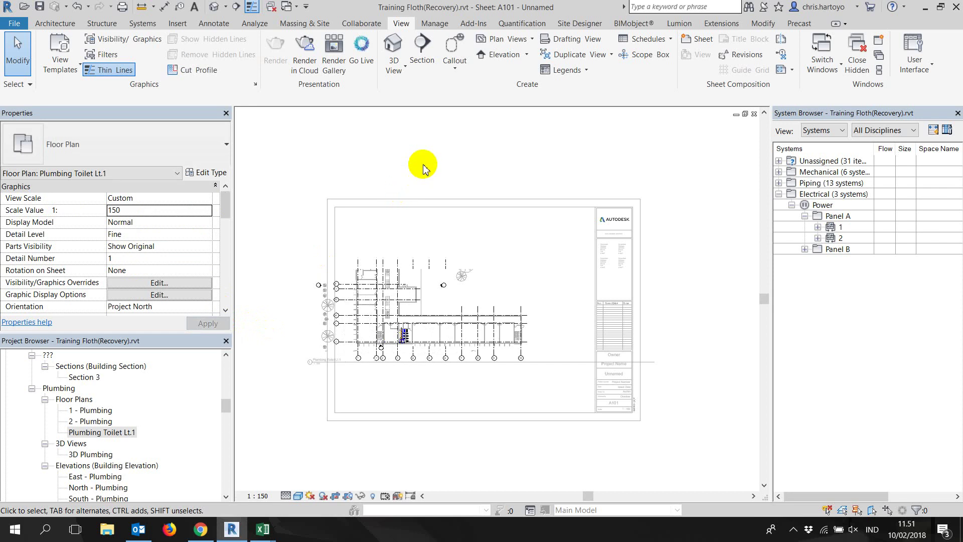
- Move the plan viewport up and right, shorten its title line and lower the title
left_click_drag(383, 318, 436, 281)
left_click(680, 241)
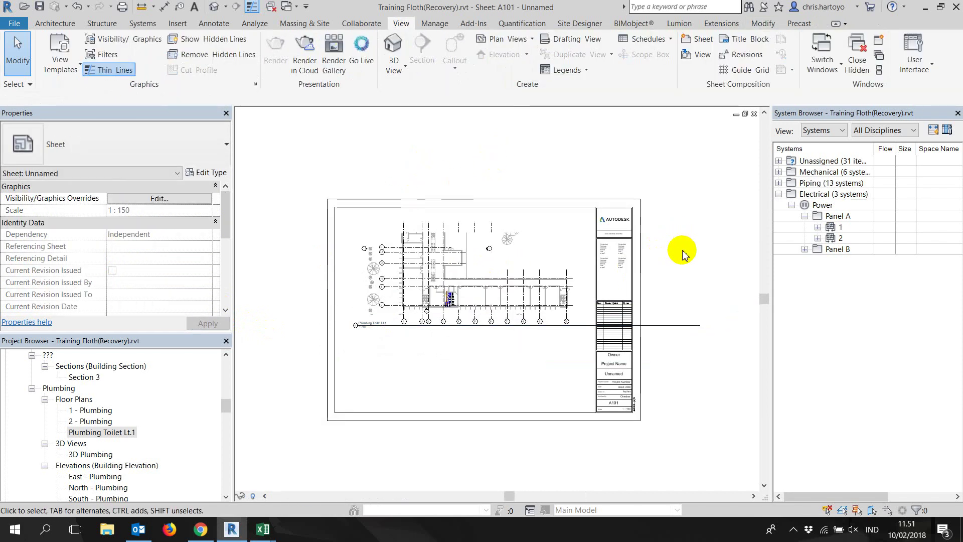
left_click(673, 325)
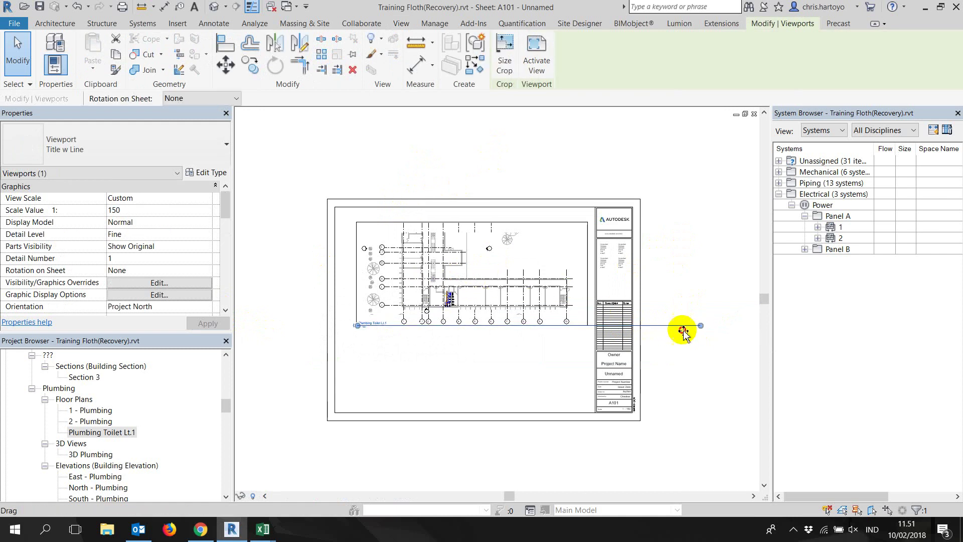
left_click_drag(683, 331, 373, 327)
key("Escape")
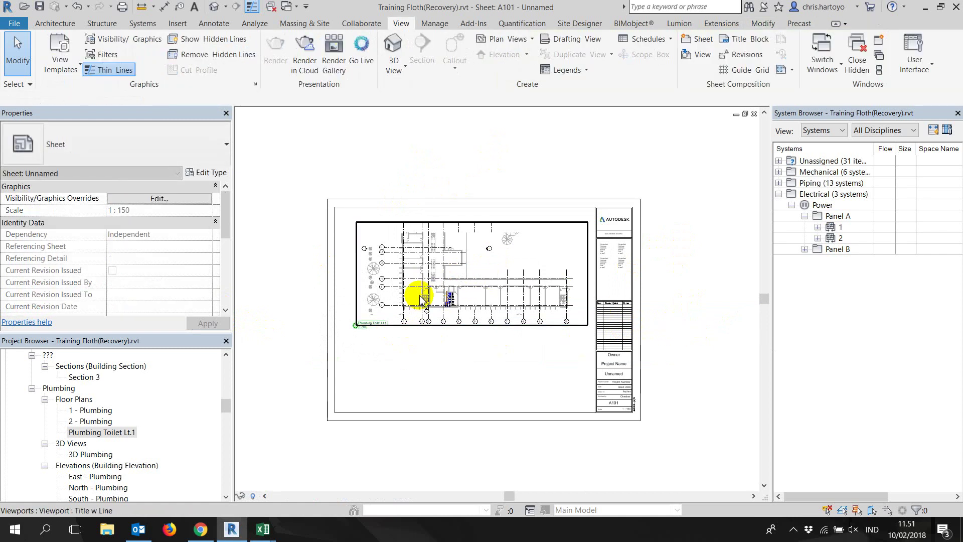
scroll(326, 347, "up", 5)
left_click(415, 317)
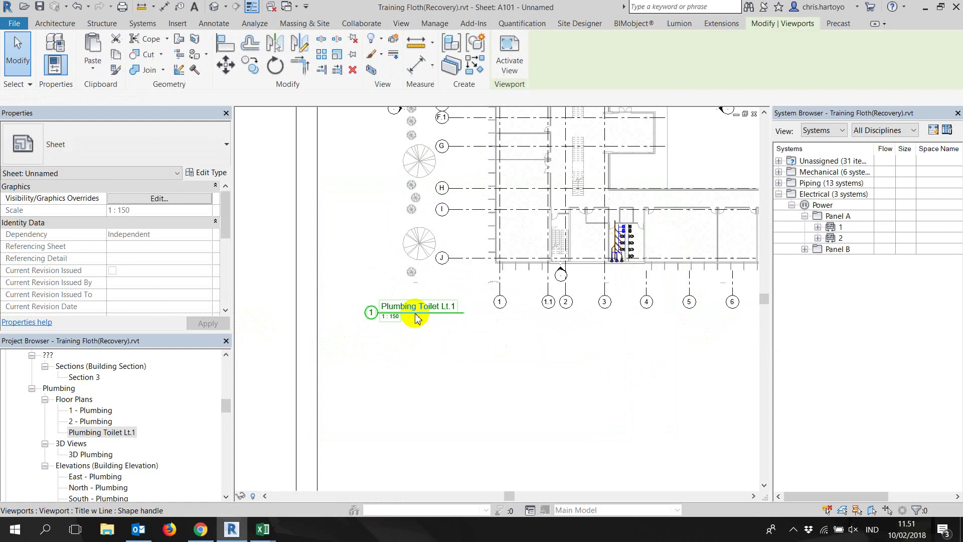
left_click_drag(415, 317, 441, 351)
key("Escape")
scroll(432, 371, "down", 2)
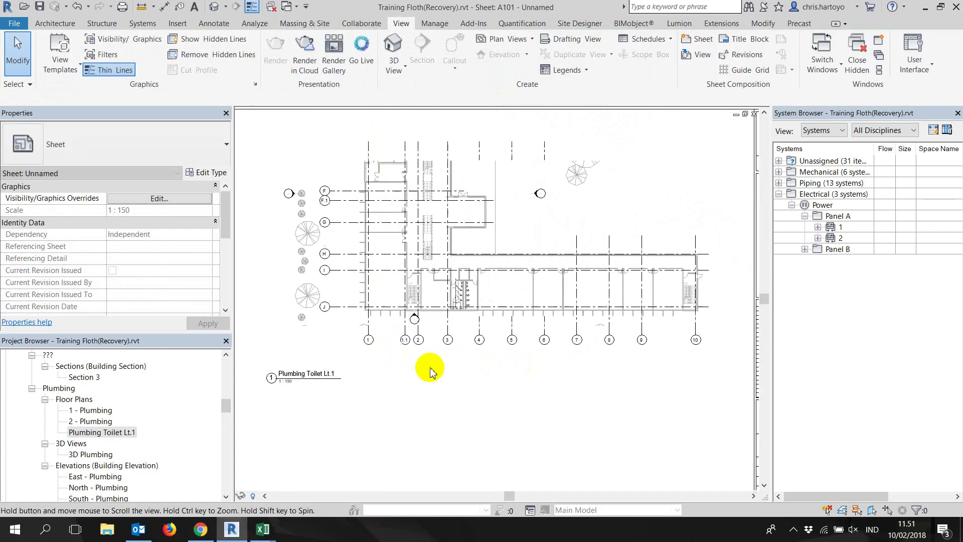
- Trim the plan viewport's crop region on the left to hide the trees
double_click(566, 230)
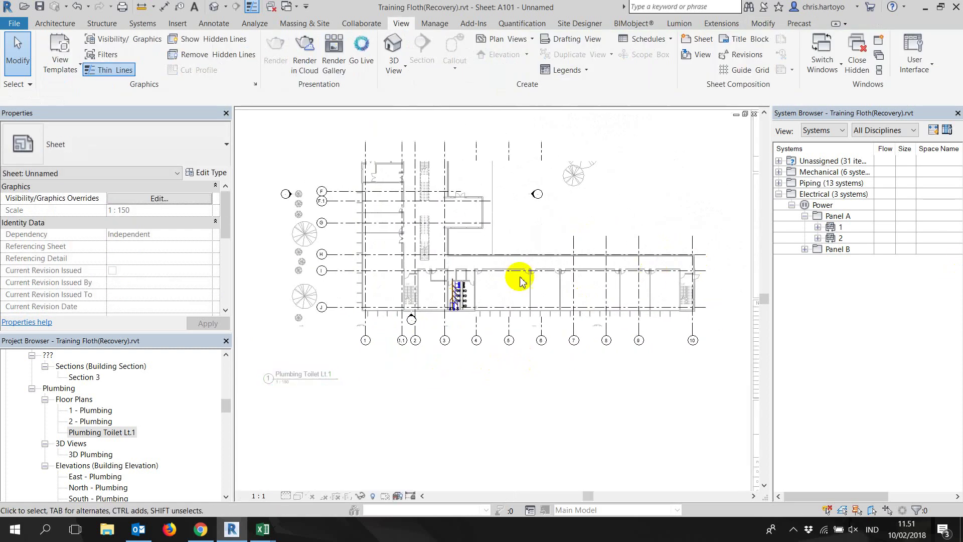
left_click(346, 498)
left_click(273, 244)
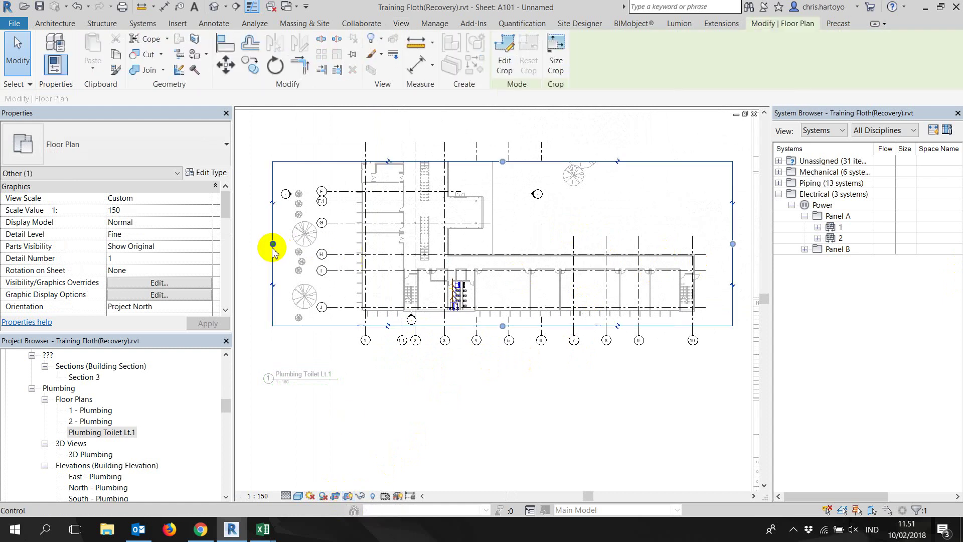
left_click_drag(272, 245, 342, 244)
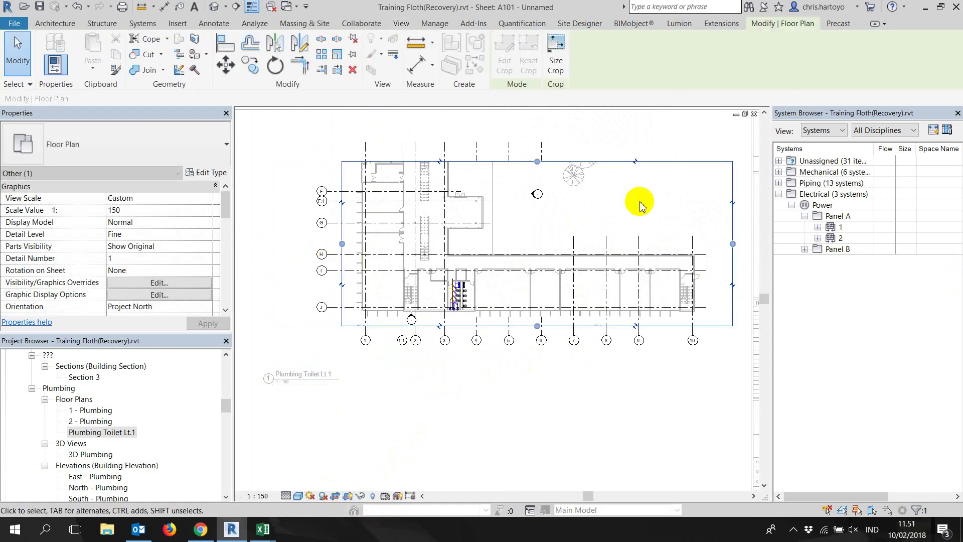
left_click(486, 409)
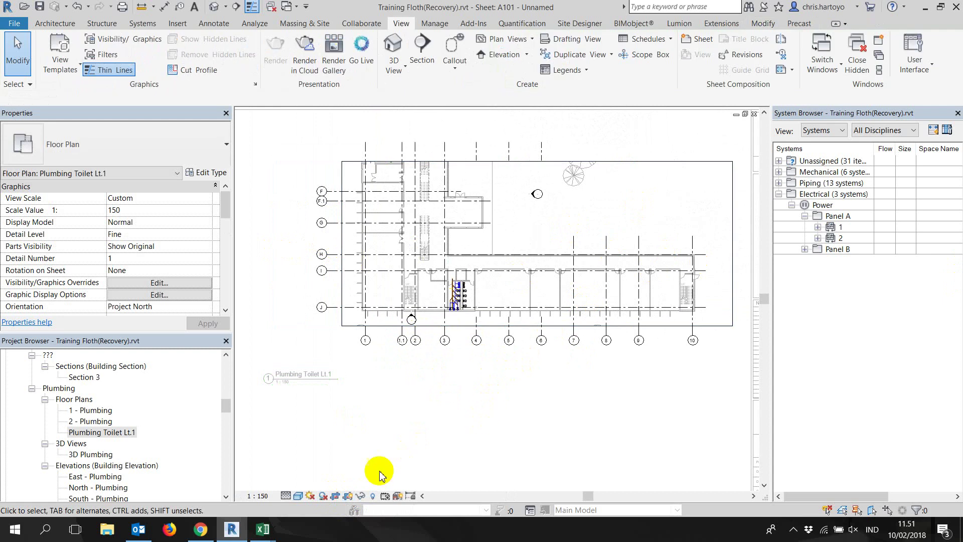
- Return to sheet A101 and drag Section 3 from the Project Browser onto it
double_click(494, 398)
middle_click_drag(556, 421, 495, 398)
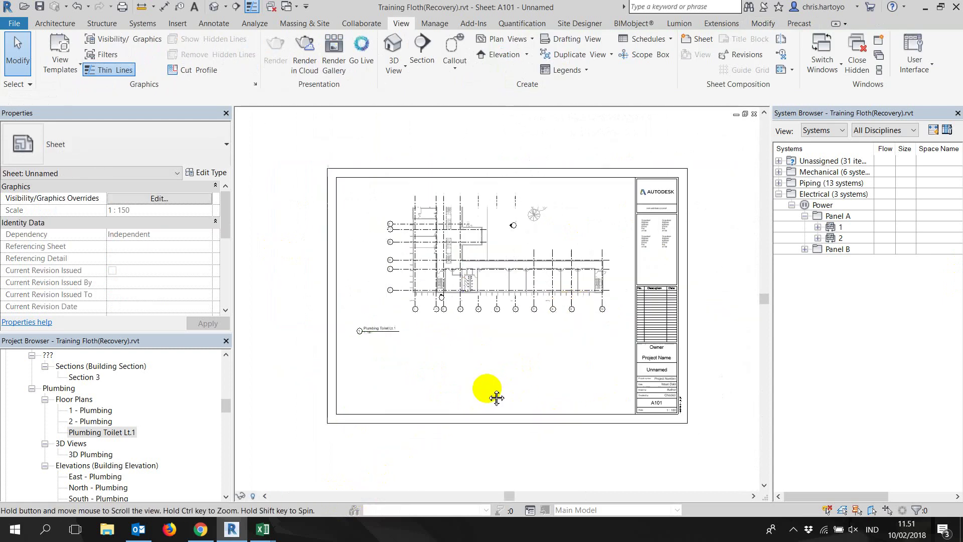
left_click_drag(94, 383, 445, 383)
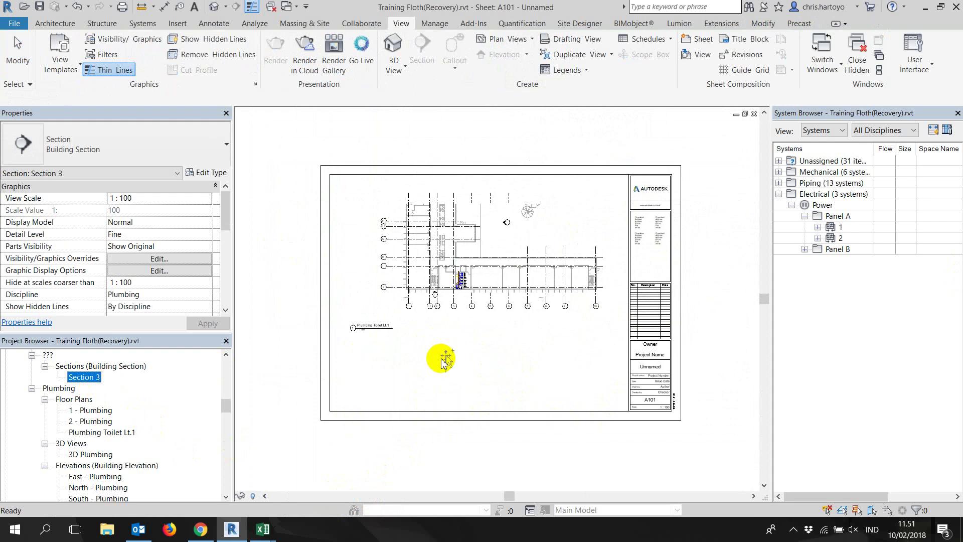
- Place the Section 3 viewport below the plan and shorten its title line
left_click(489, 376)
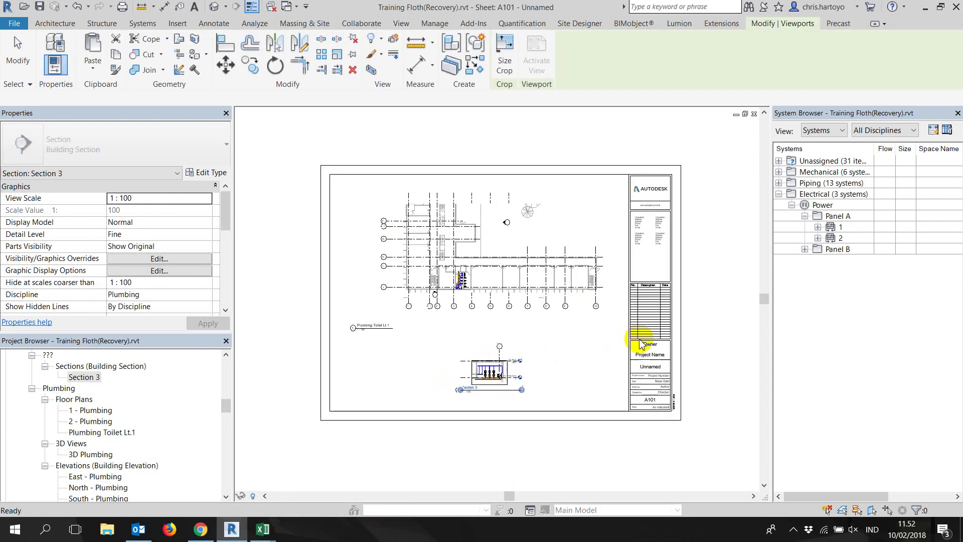
key("Escape")
scroll(476, 387, "up", 1)
scroll(476, 384, "up", 2)
scroll(543, 280, "up", 2)
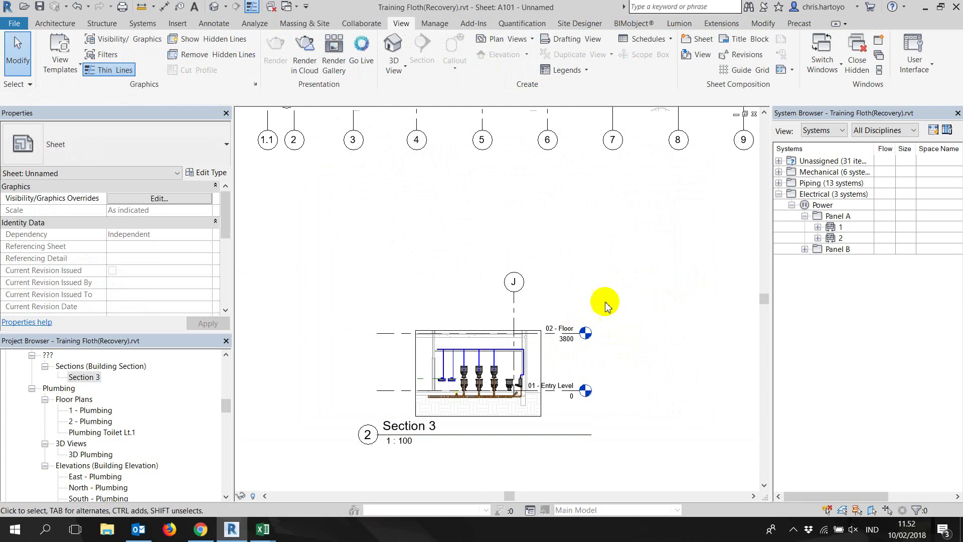
left_click(544, 433)
left_click_drag(592, 435, 449, 434)
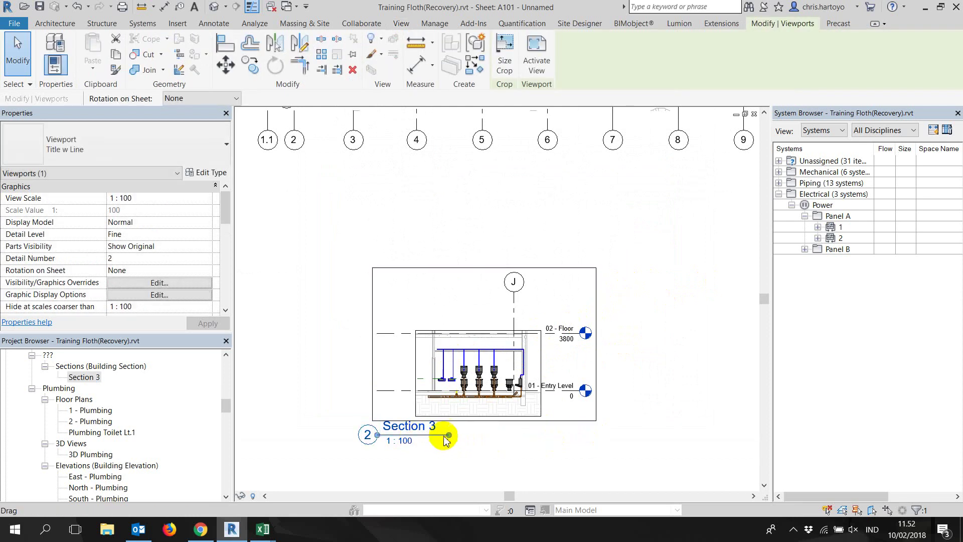
left_click_drag(433, 440, 427, 460)
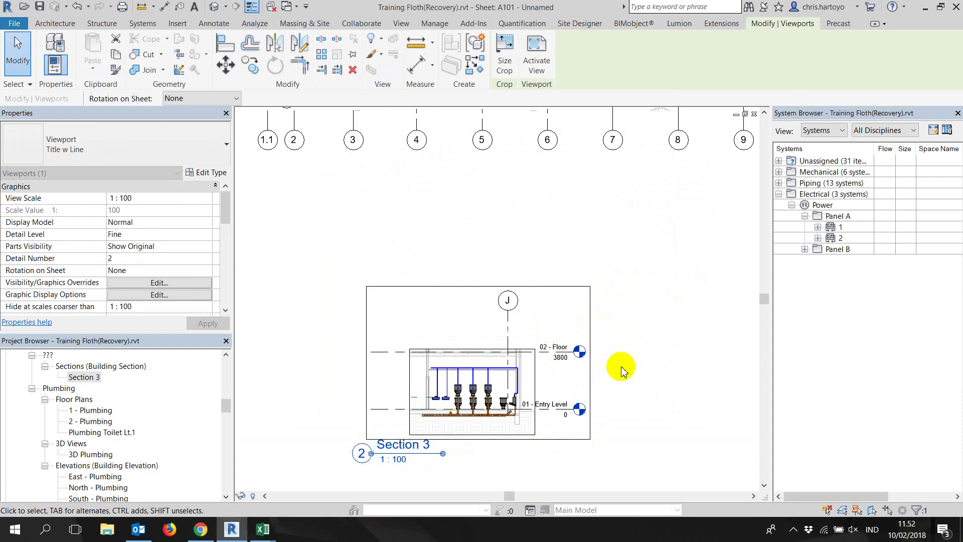
- Move the Section 3 title lower and bring the plan back into view
left_click(669, 338)
left_click(395, 451)
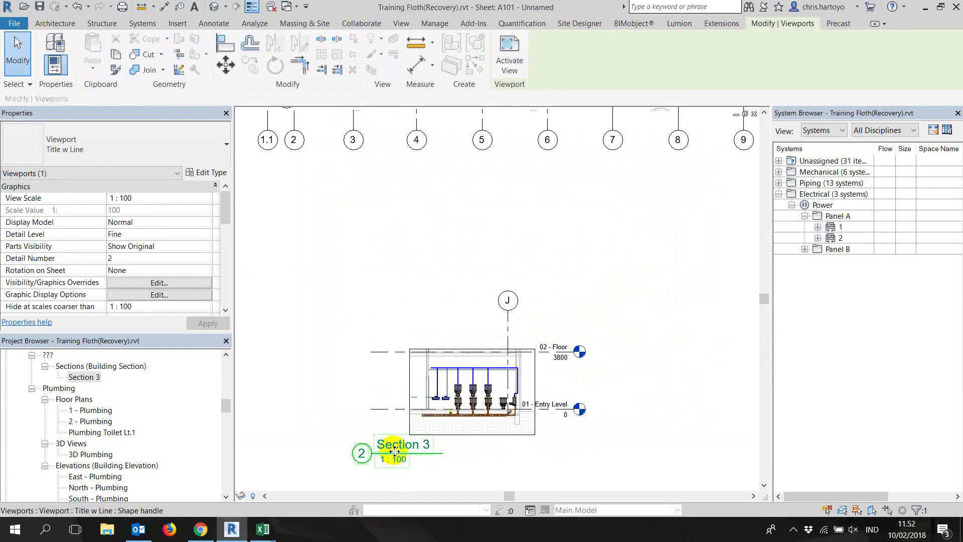
left_click_drag(394, 465, 394, 488)
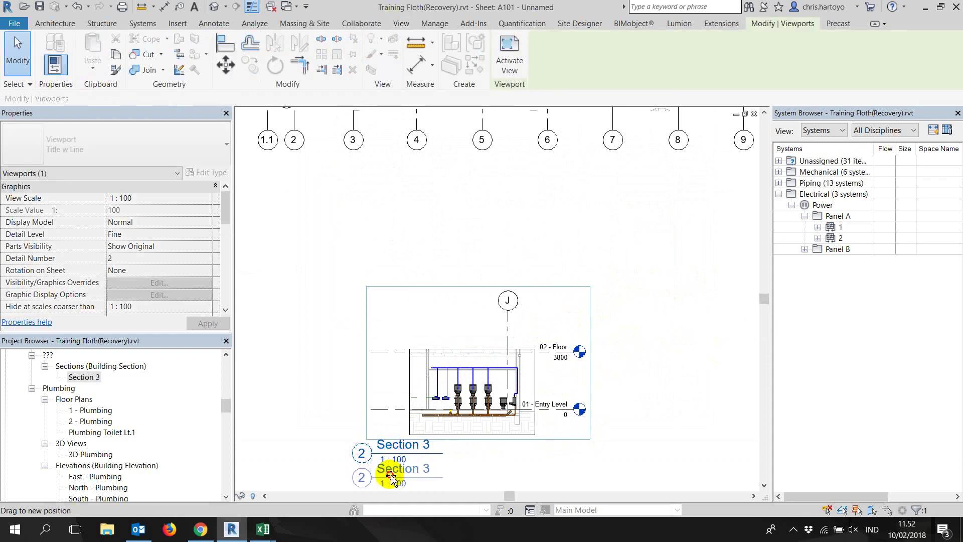
left_click(647, 321)
scroll(651, 314, "down", 1)
scroll(650, 313, "down", 1)
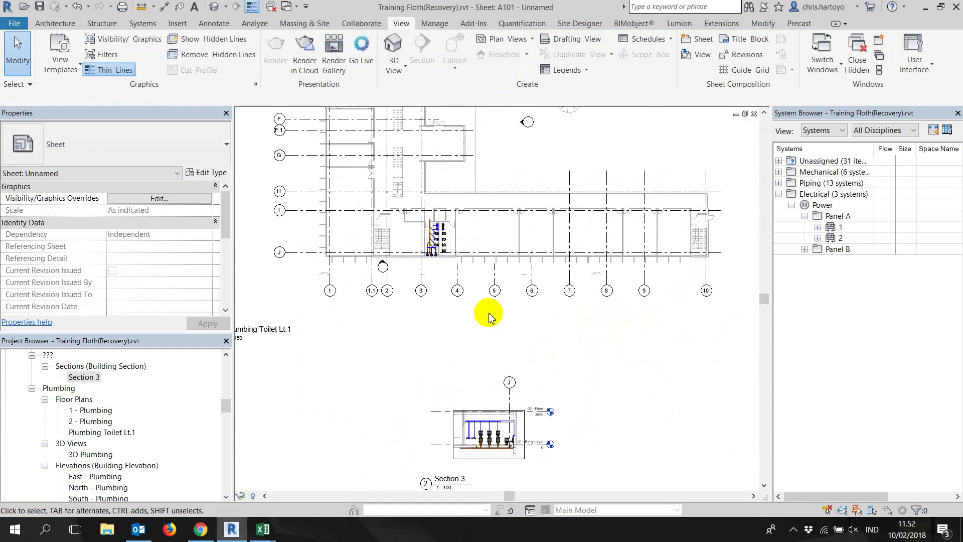
mouse_move(533, 361)
middle_mouse_down()
mouse_move(615, 346)
mouse_move(617, 273)
mouse_move(444, 276)
middle_mouse_up()
scroll(617, 301, "down", 2)
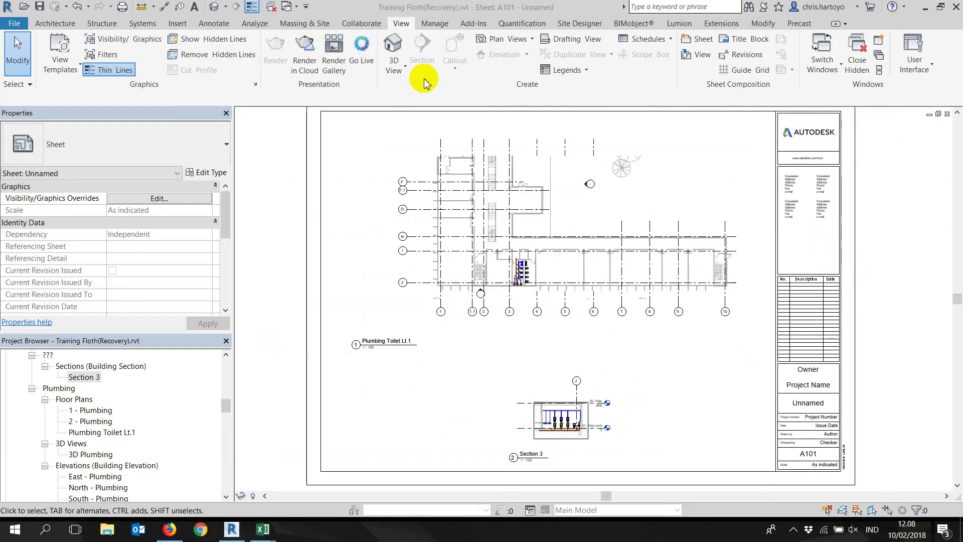
- Create a new title block family from the A1 metric.rft template, skipping the save reminder
left_click(6, 25)
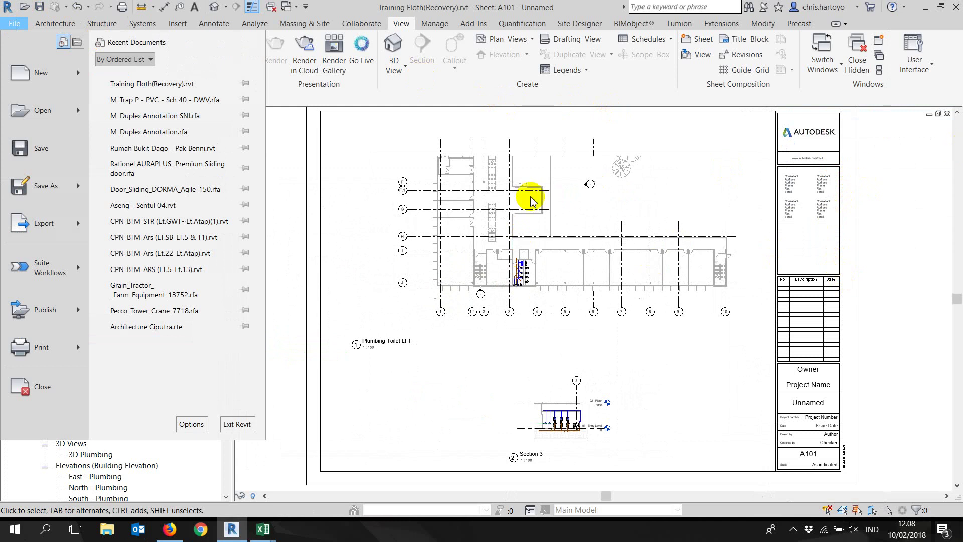
left_click(28, 77)
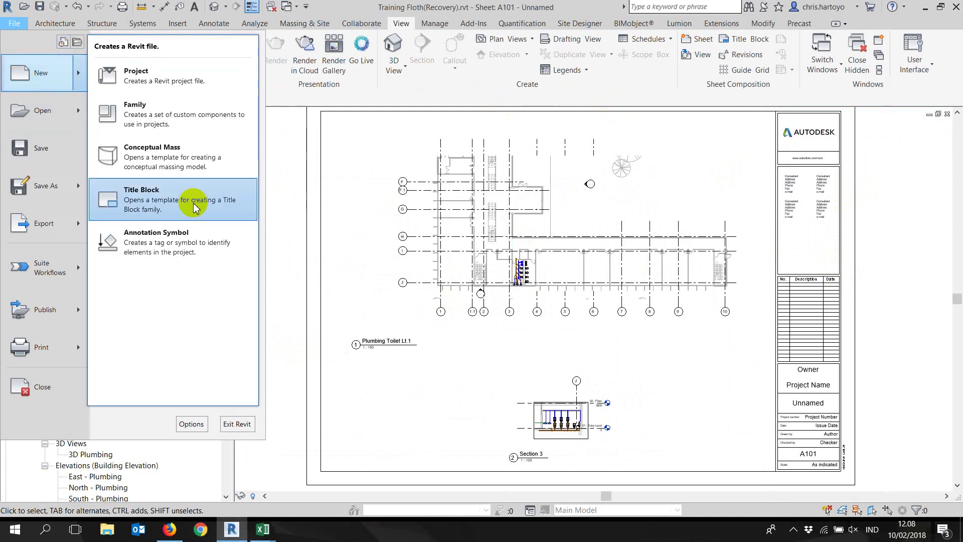
left_click(705, 216)
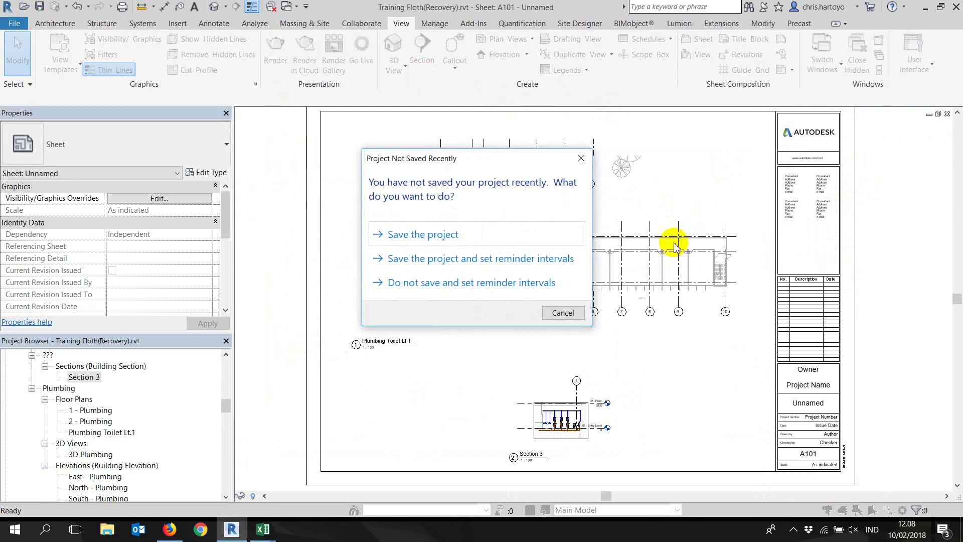
left_click(561, 313)
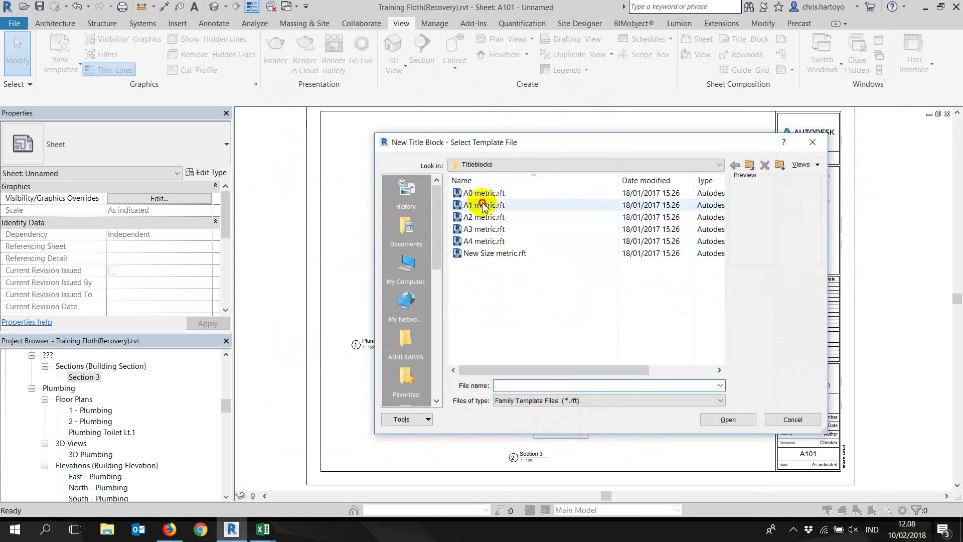
left_click(482, 206)
left_click(727, 421)
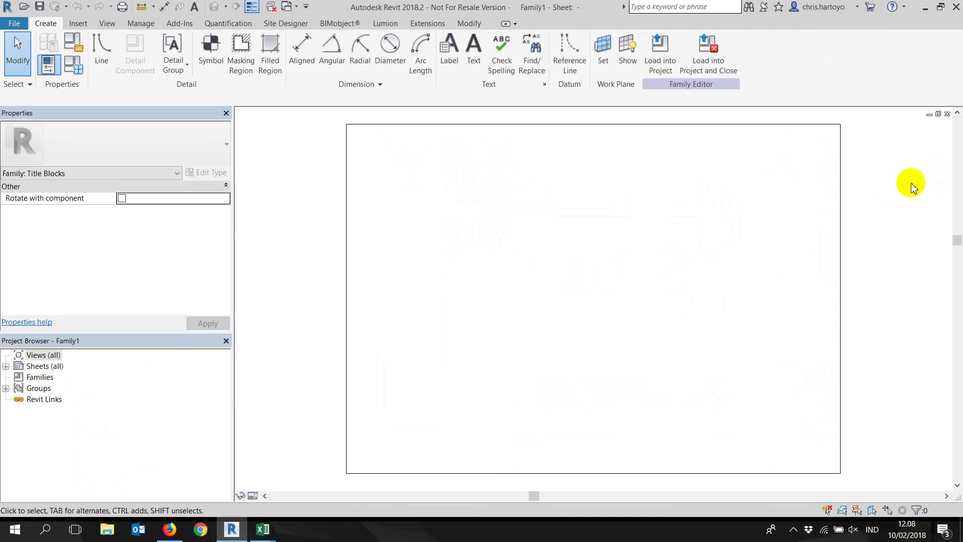
- Draw a rectangle of lines inside the sheet outline
scroll(850, 157, "up", 1)
scroll(850, 157, "down", 2)
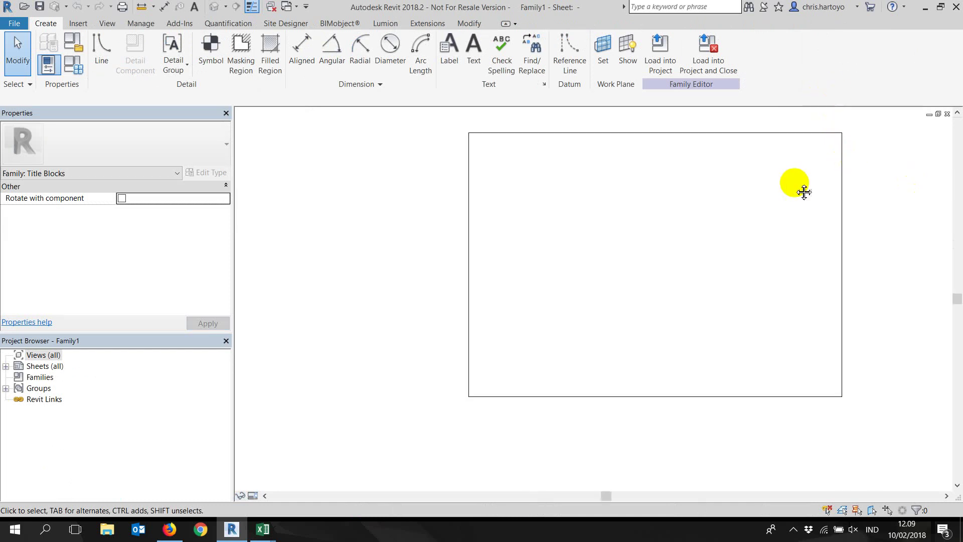
middle_click_drag(803, 192, 726, 224)
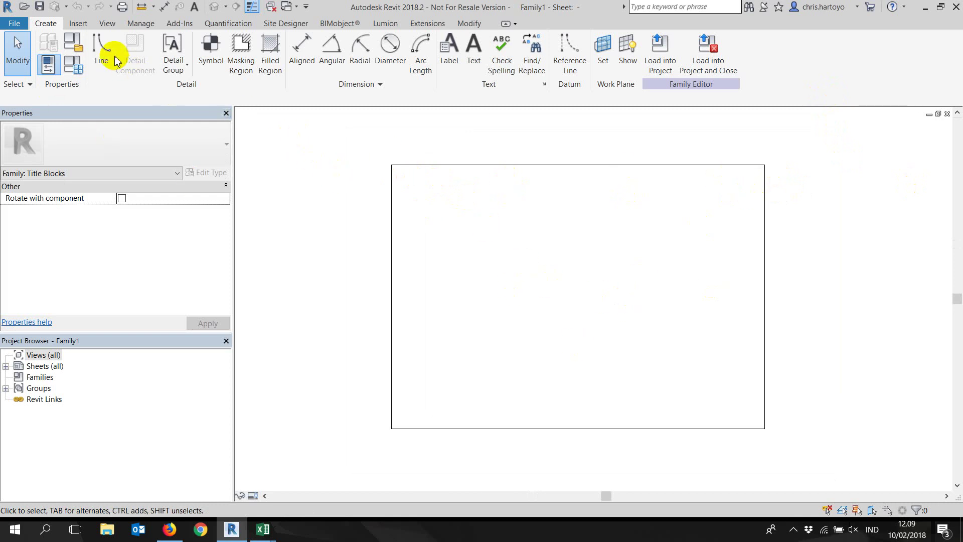
left_click(101, 48)
left_click(442, 40)
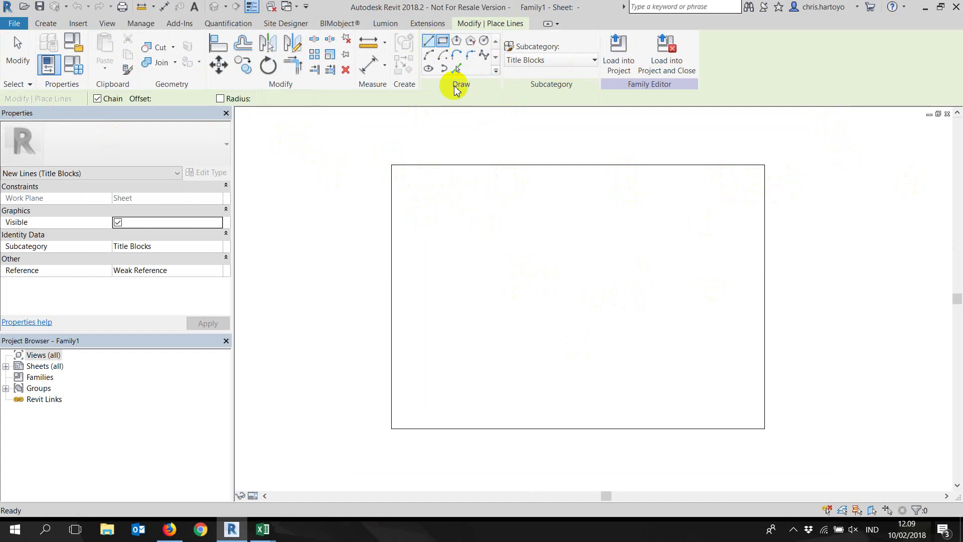
left_click(399, 178)
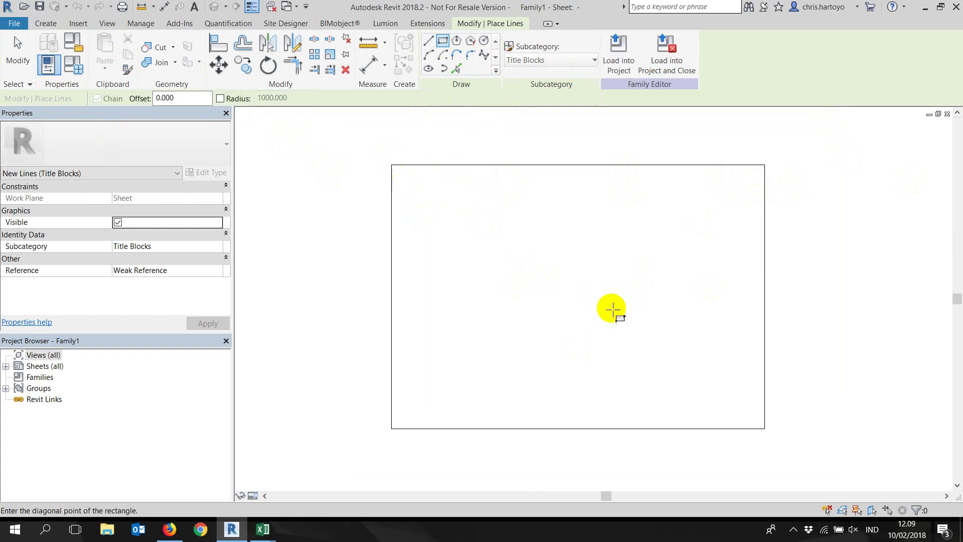
left_click(754, 415)
key("Escape")
key("Escape")
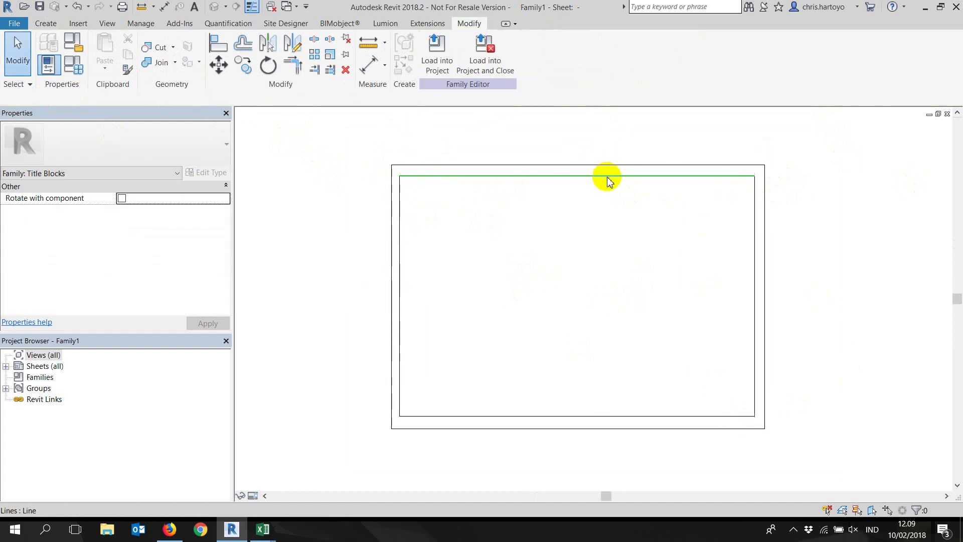
- Set the rectangle's top and right sides 20 in from the sheet edge
left_click(608, 176)
left_click(364, 167)
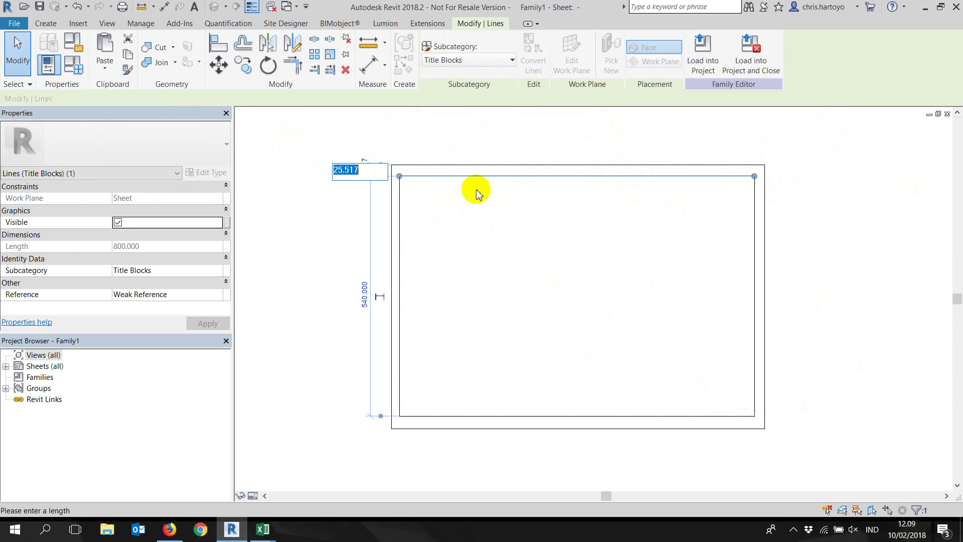
type("20.000")
key("Return")
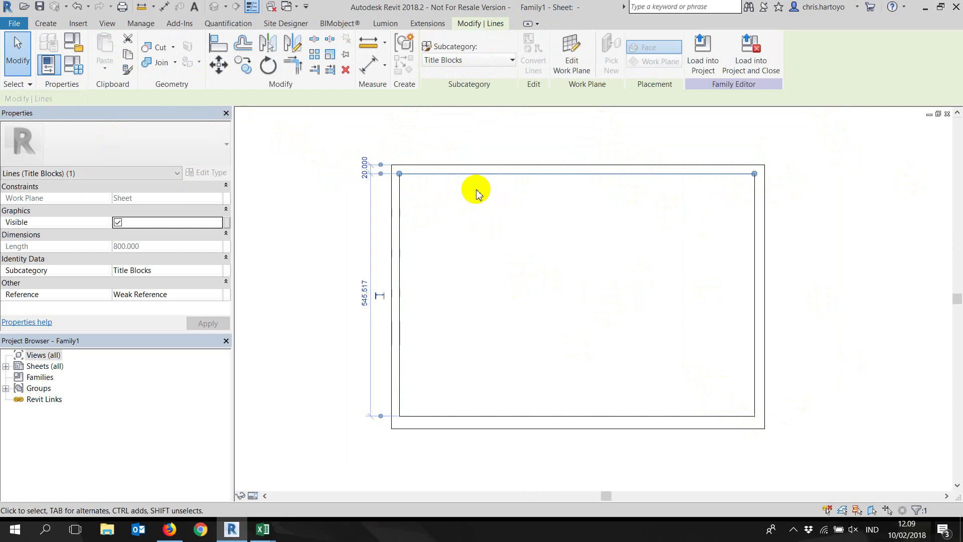
left_click(754, 218)
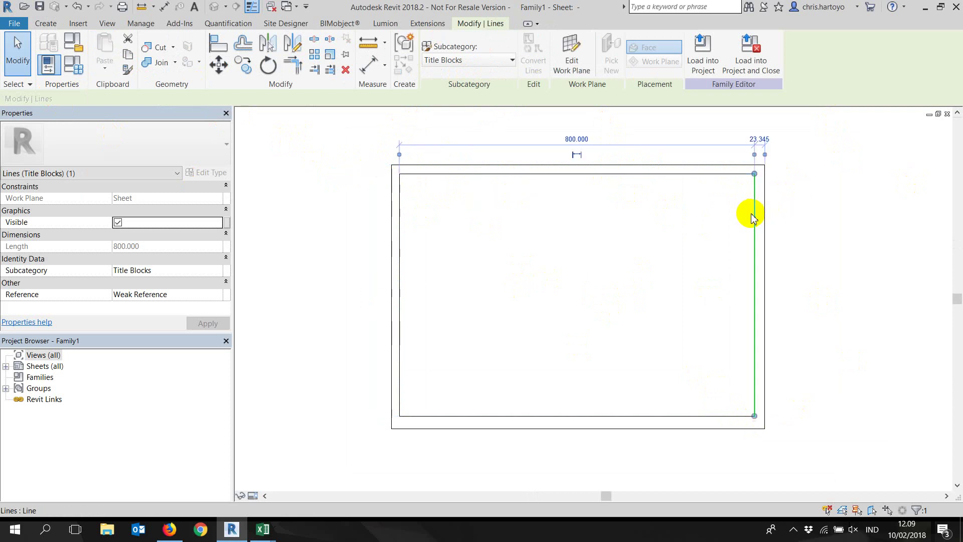
left_click(759, 139)
type("0")
key("Return")
- Set the rectangle's bottom and left sides 20 in from the sheet edge
left_click(703, 416)
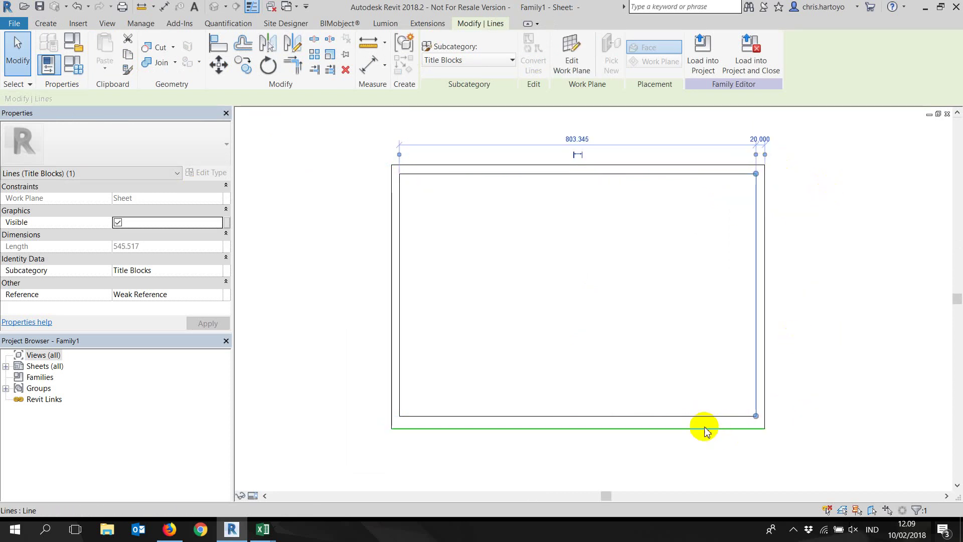
left_click_drag(756, 416, 767, 429)
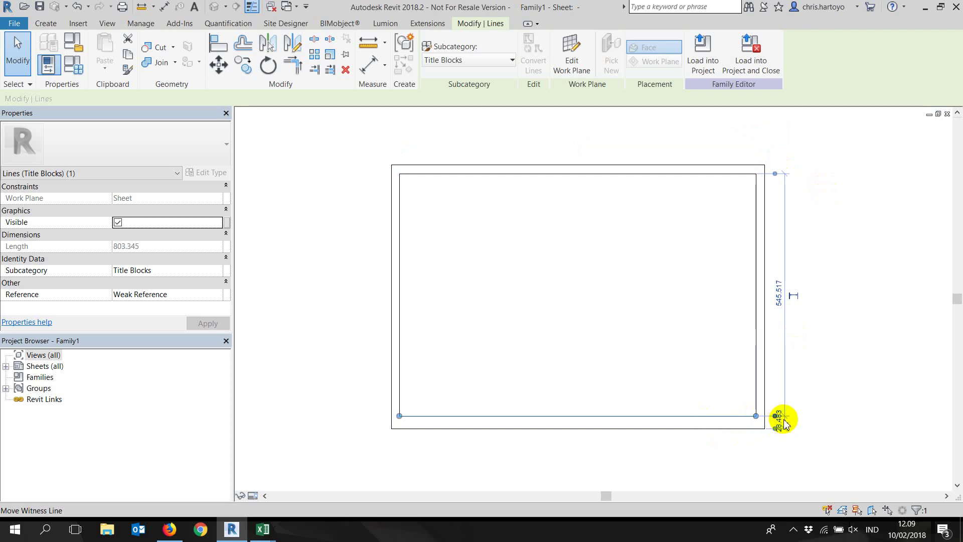
scroll(783, 423, "up", 3)
left_click(781, 425)
type("0")
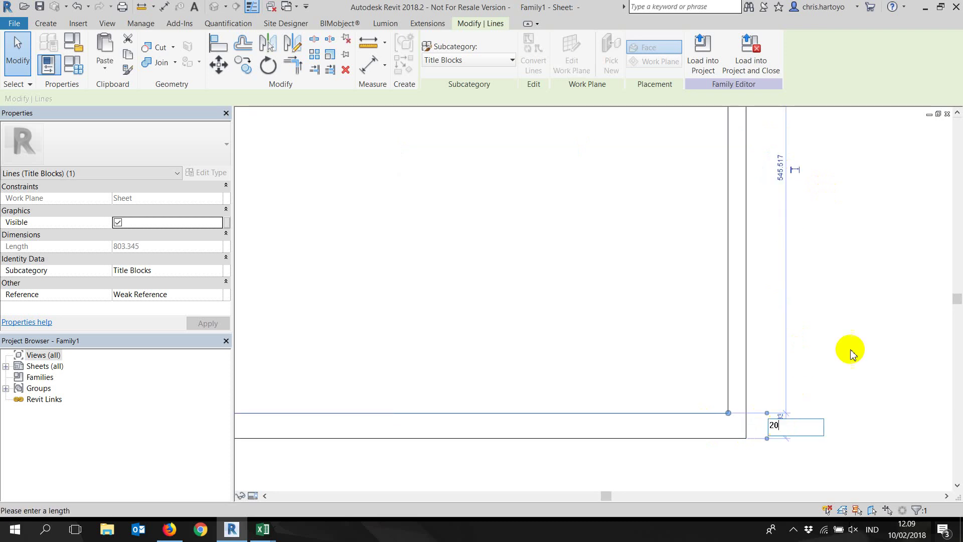
key("Return")
scroll(536, 366, "down", 3)
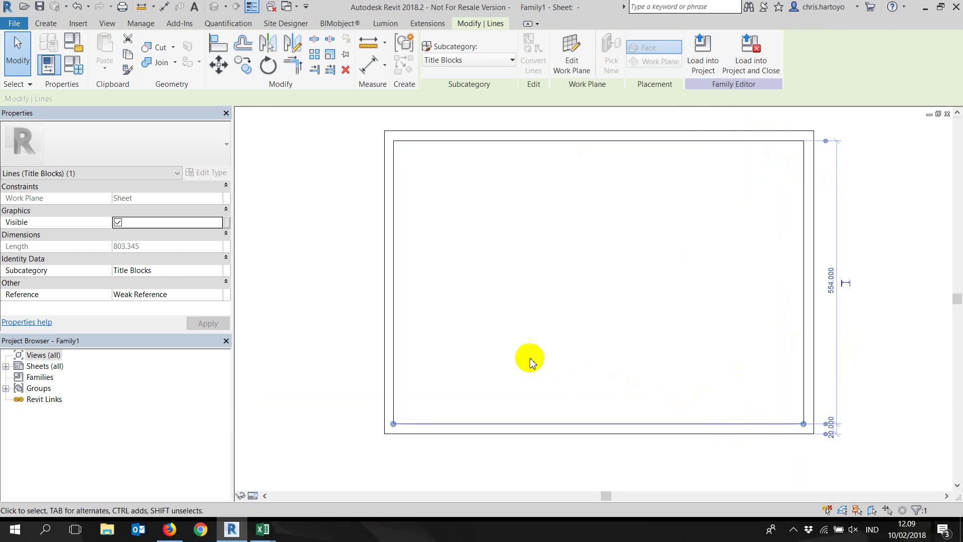
left_click(393, 293)
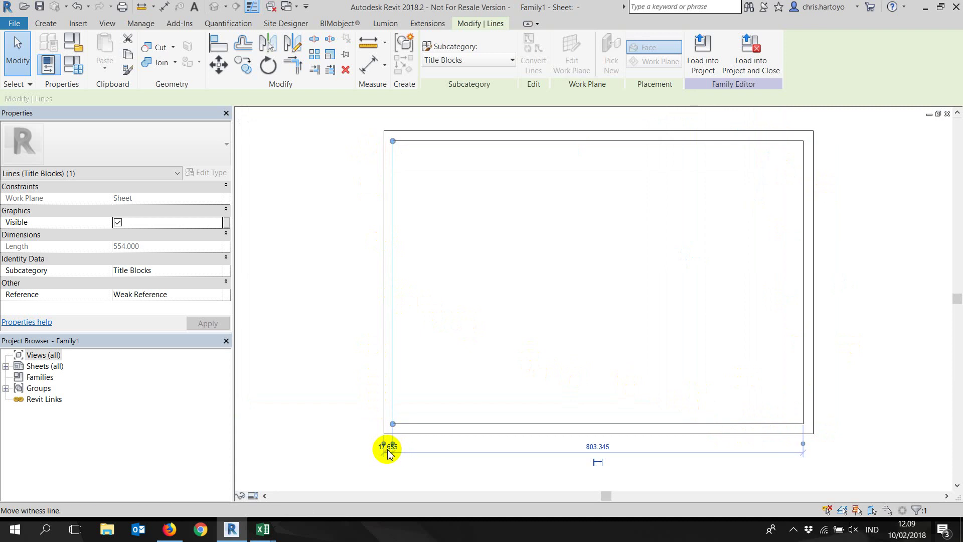
scroll(388, 449, "up", 2)
scroll(387, 447, "up", 1)
left_click(392, 472)
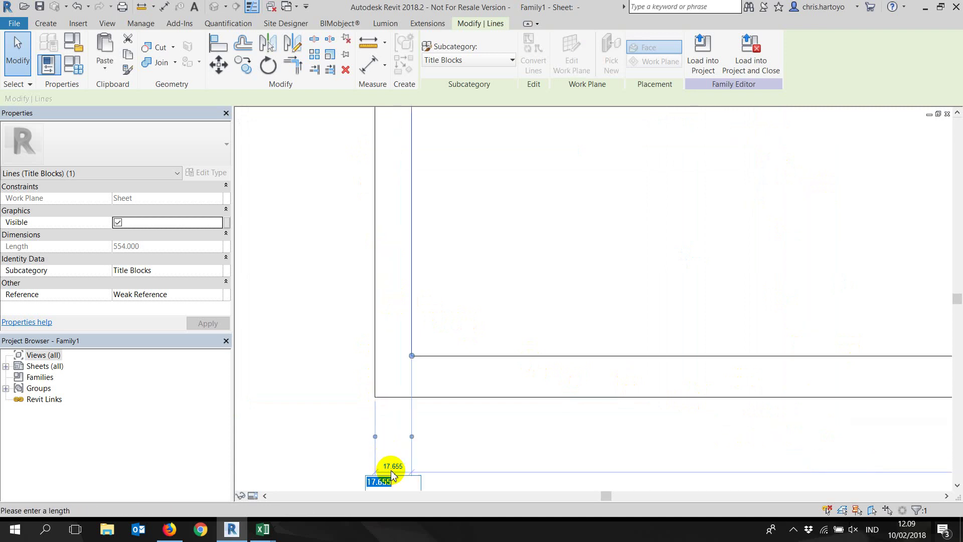
type("0")
key("Return")
scroll(466, 448, "down", 1)
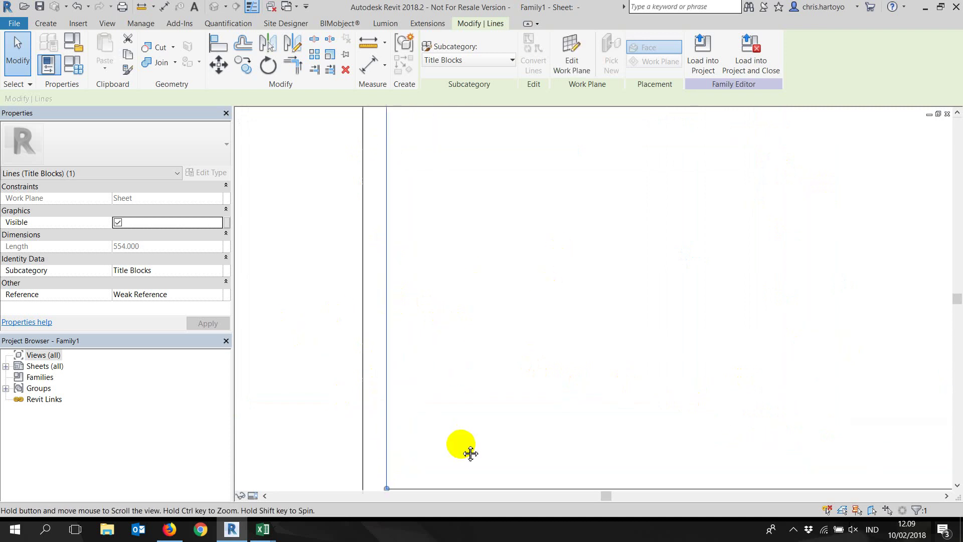
scroll(466, 448, "down", 2)
key("Escape")
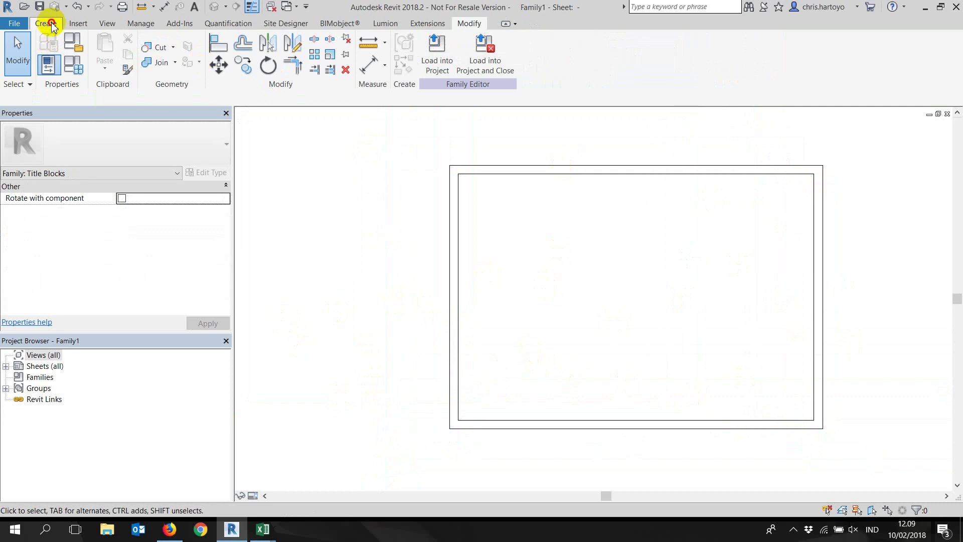
- Draw a vertical line 100 from the right border, from top edge to bottom edge
left_click(51, 26)
left_click(102, 47)
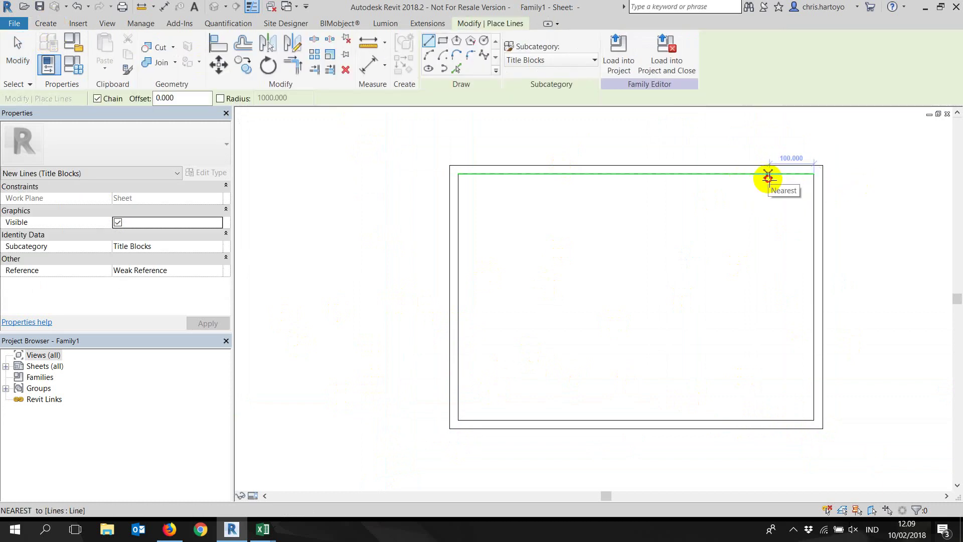
left_click(769, 175)
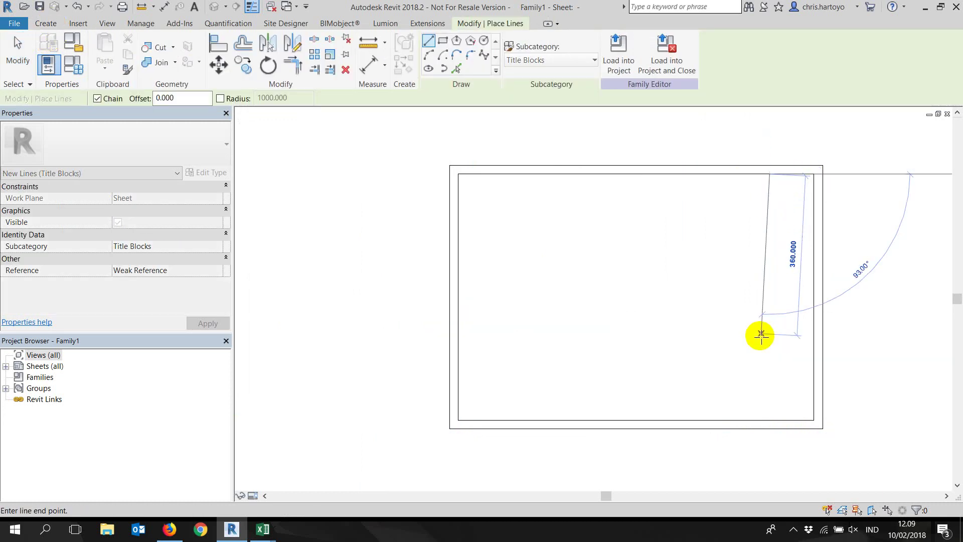
left_click(772, 422)
- Add a 100-long horizontal line across the right strip near its bottom
middle_click_drag(830, 283, 813, 276)
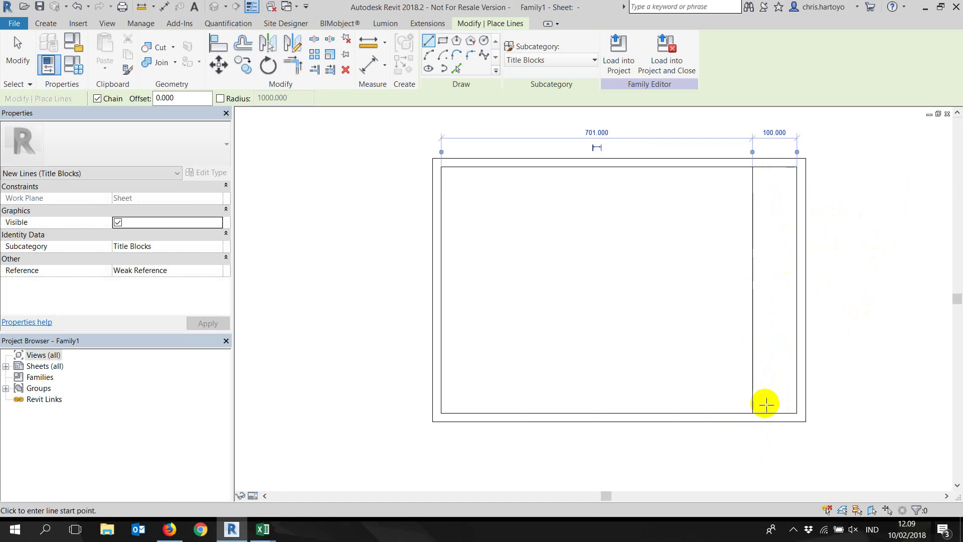
scroll(765, 404, "up", 3)
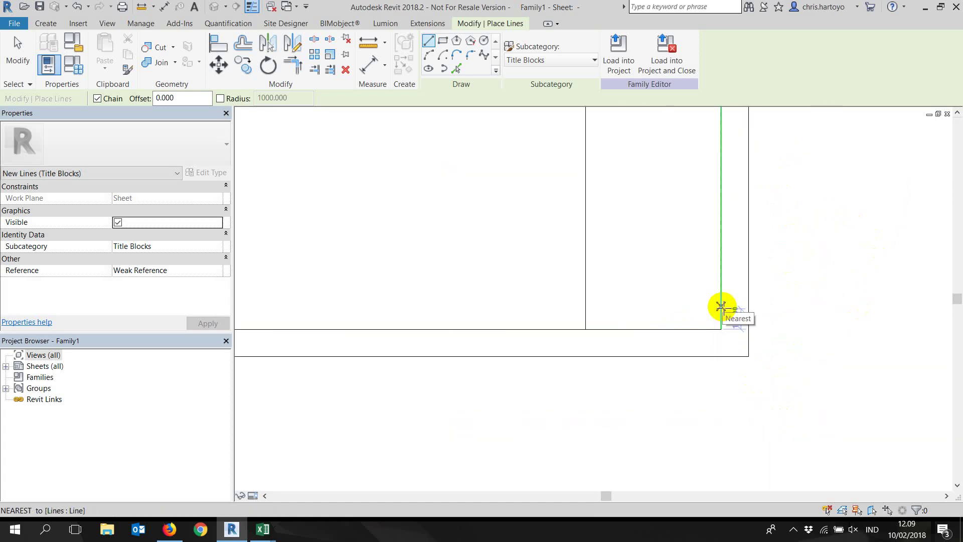
left_click(721, 307)
left_click(585, 309)
key("Escape")
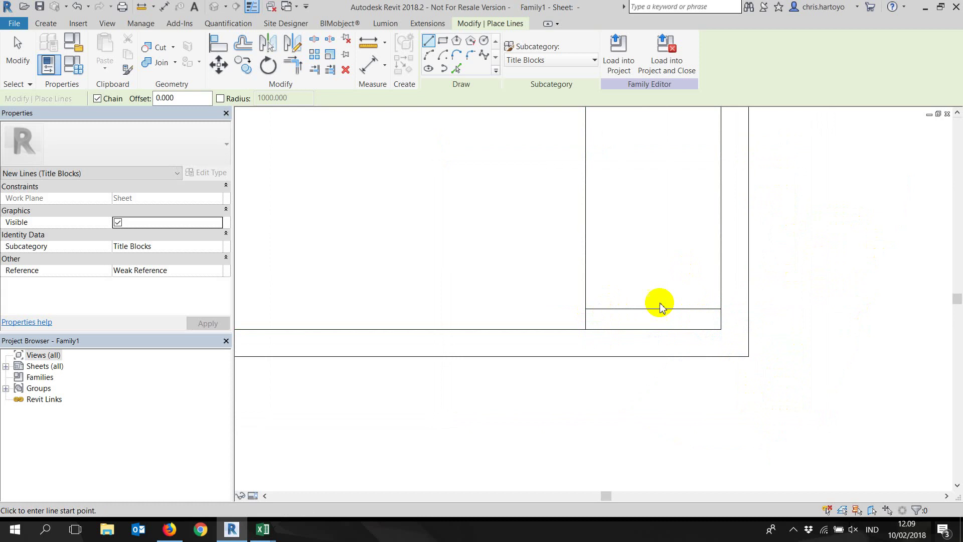
key("Escape")
left_click(652, 308)
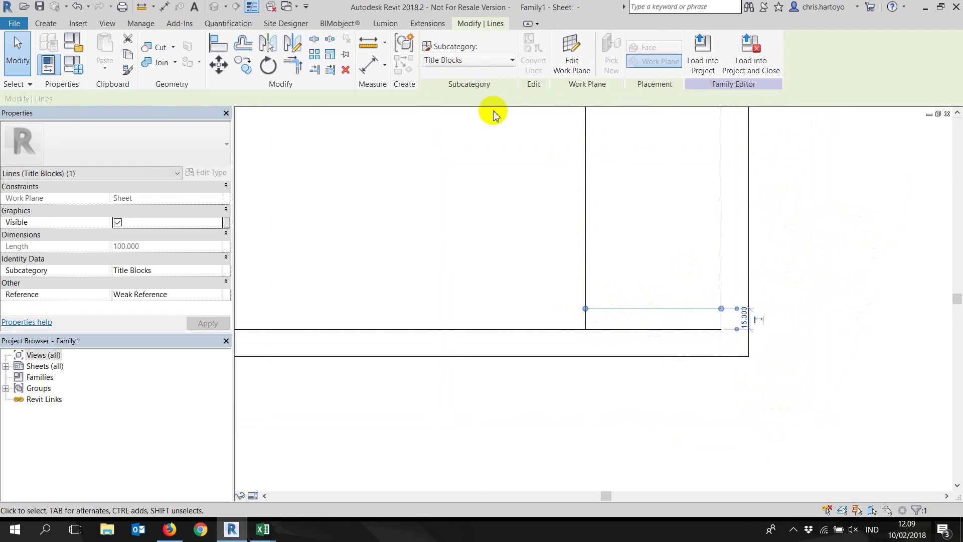
- Array the bottom horizontal line into 8 stacked copies up the strip
left_click(315, 56)
left_click(667, 309)
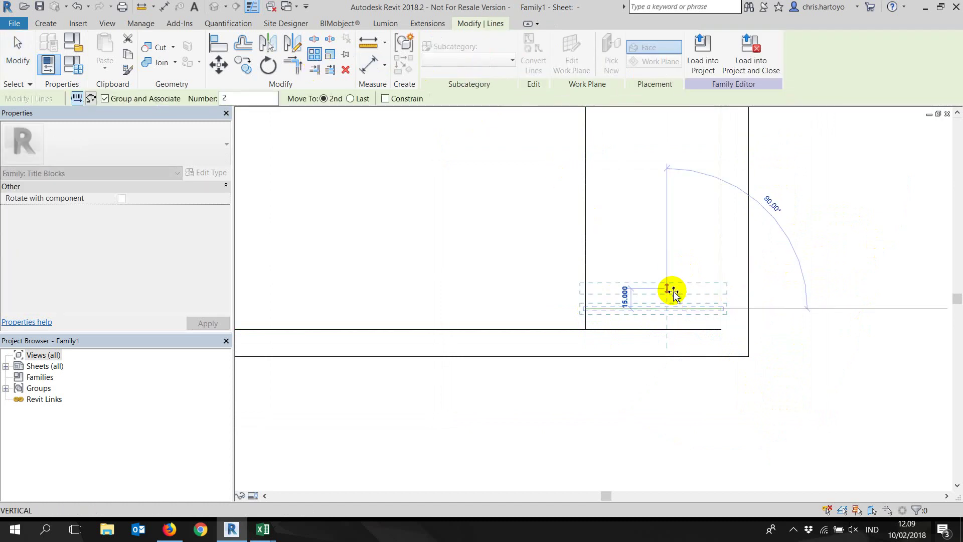
left_click(672, 292)
type("8")
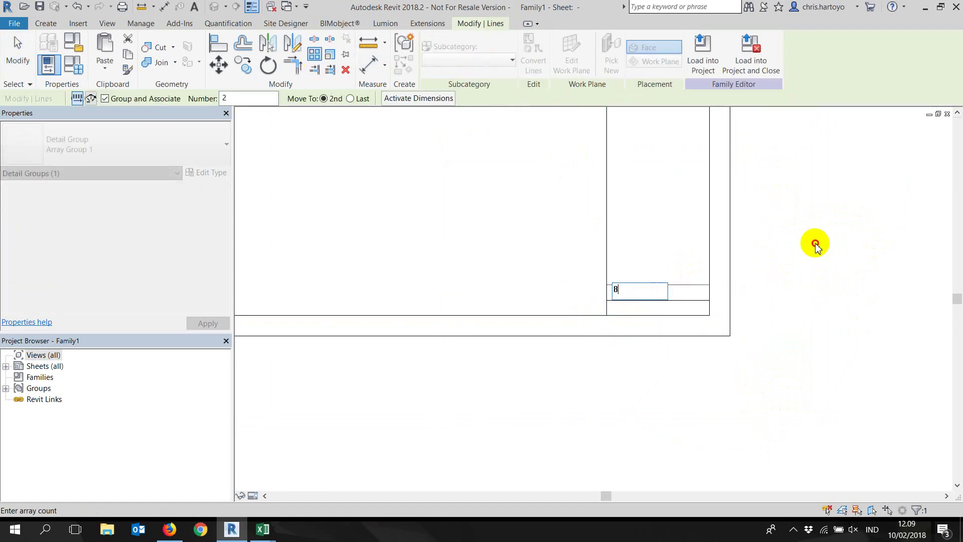
key("Return")
- Select the stacked line copies and ungroup them into plain lines
scroll(798, 236, "down", 2)
key("Escape")
left_click_drag(606, 213, 763, 342)
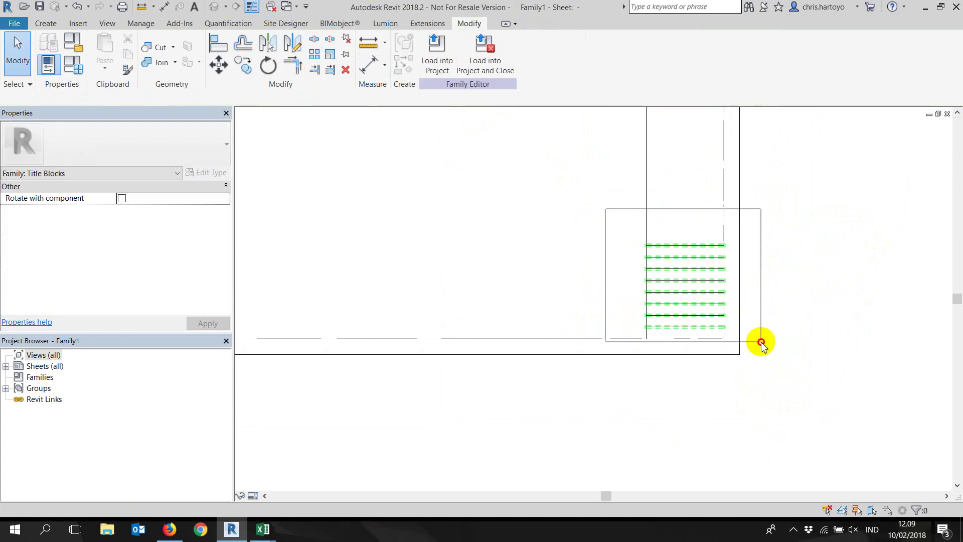
left_click(505, 75)
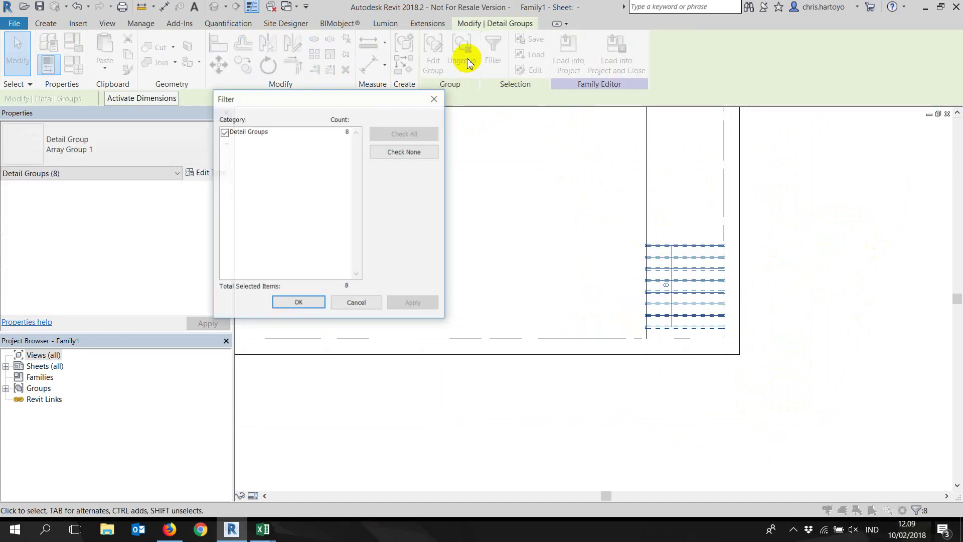
key("Escape")
left_click(460, 50)
middle_click_drag(805, 228, 778, 393)
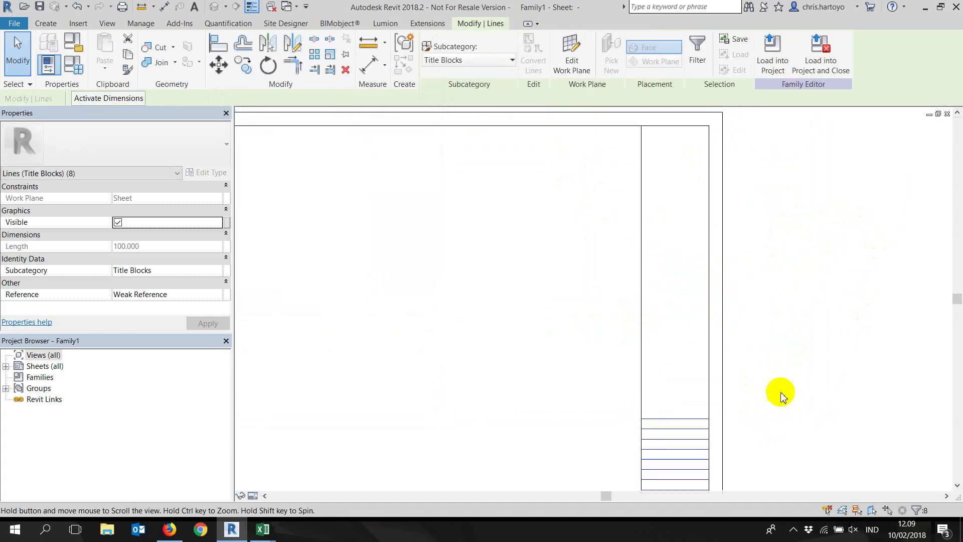
key("Escape")
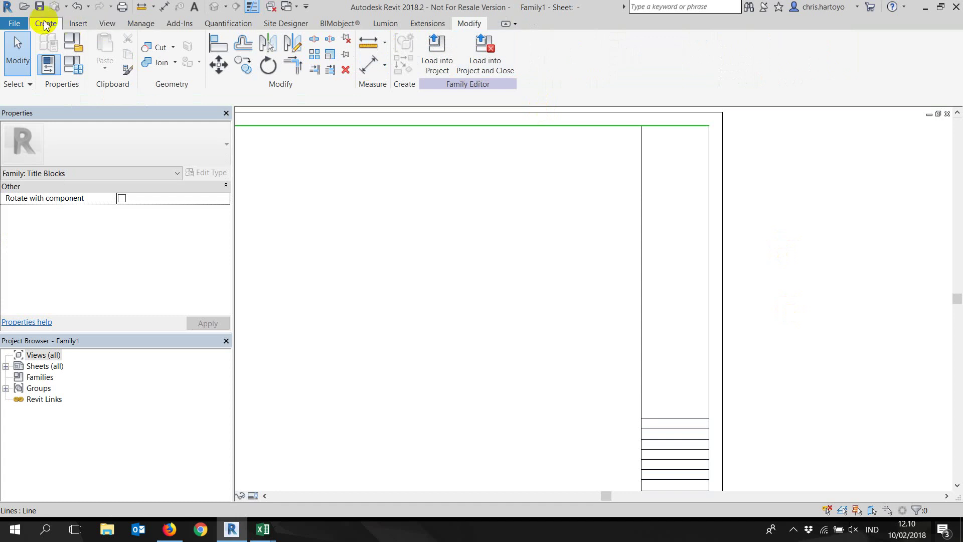
- Draw two horizontal dividing lines 100 and 180 below the top of the right column
left_click(45, 25)
left_click(98, 45)
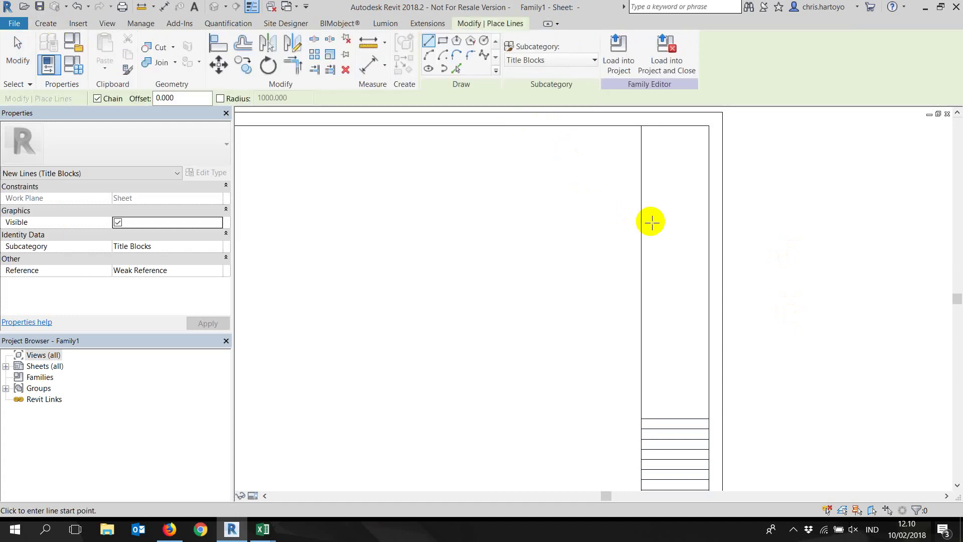
left_click(641, 193)
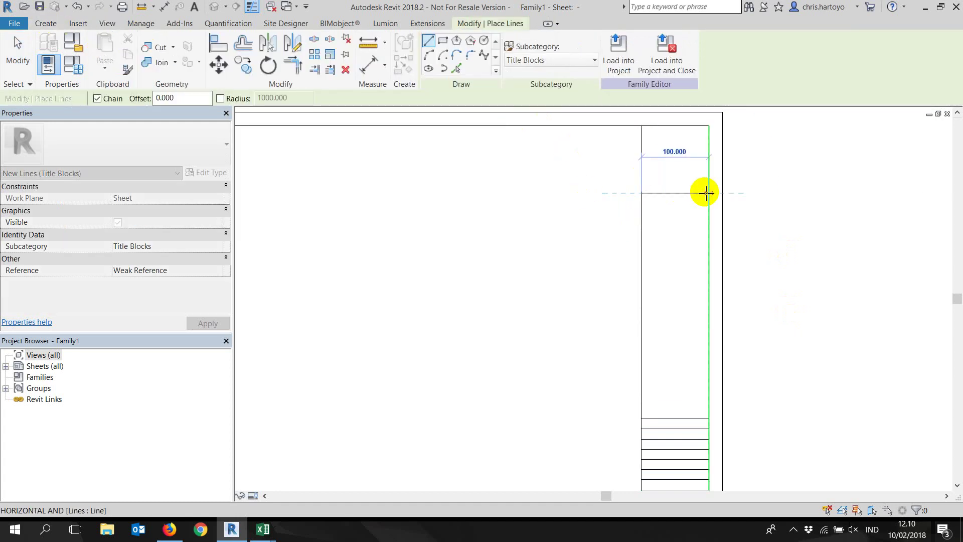
left_click(708, 193)
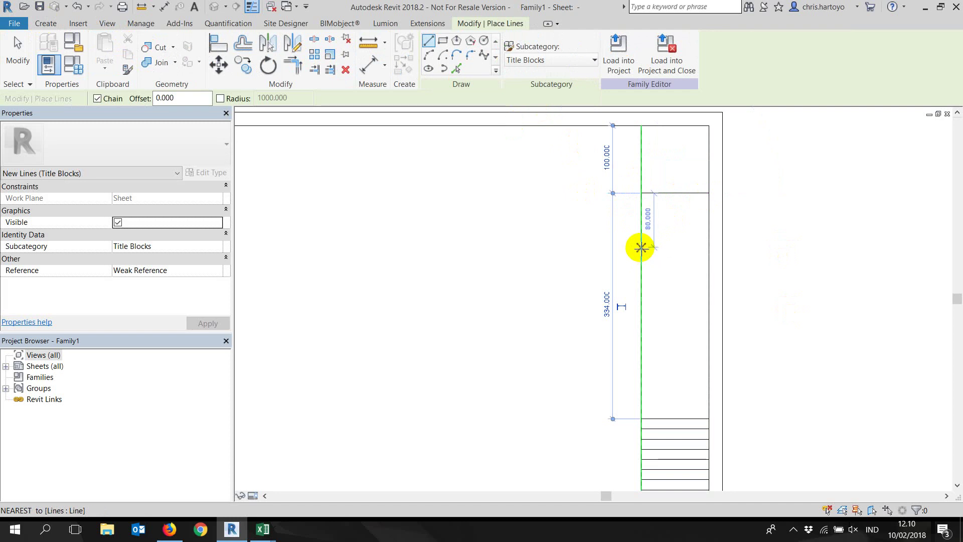
left_click(641, 247)
left_click(705, 246)
scroll(796, 208, "down", 3)
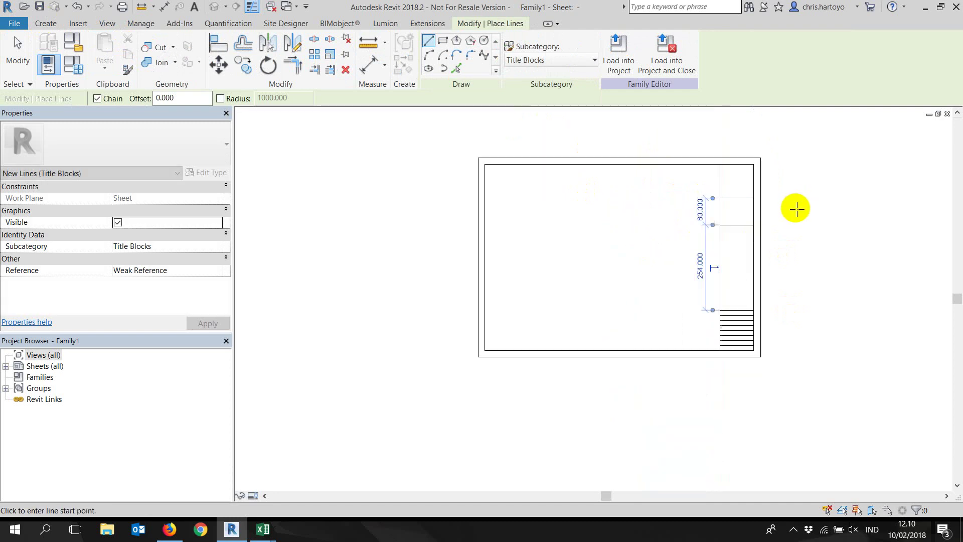
key("Escape")
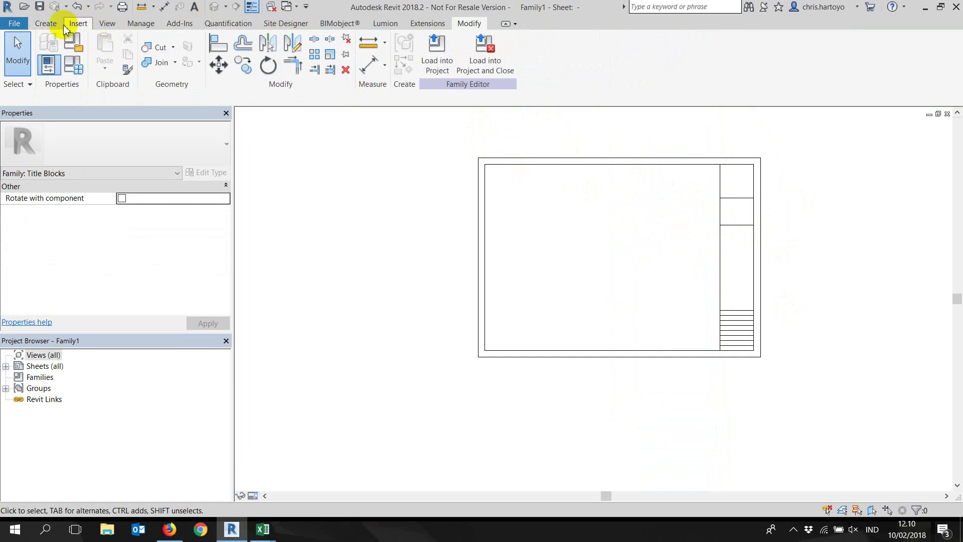
left_click(75, 23)
left_click(260, 55)
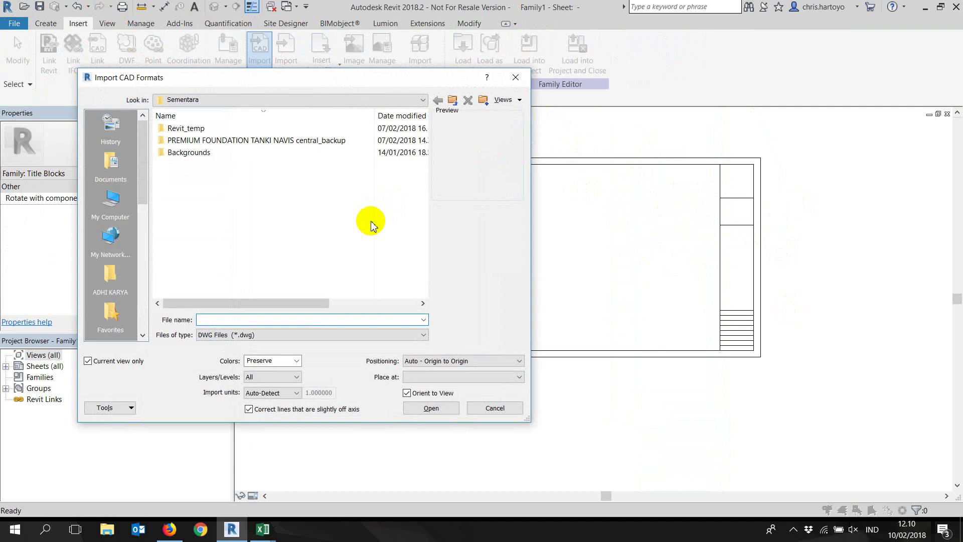
key("Escape")
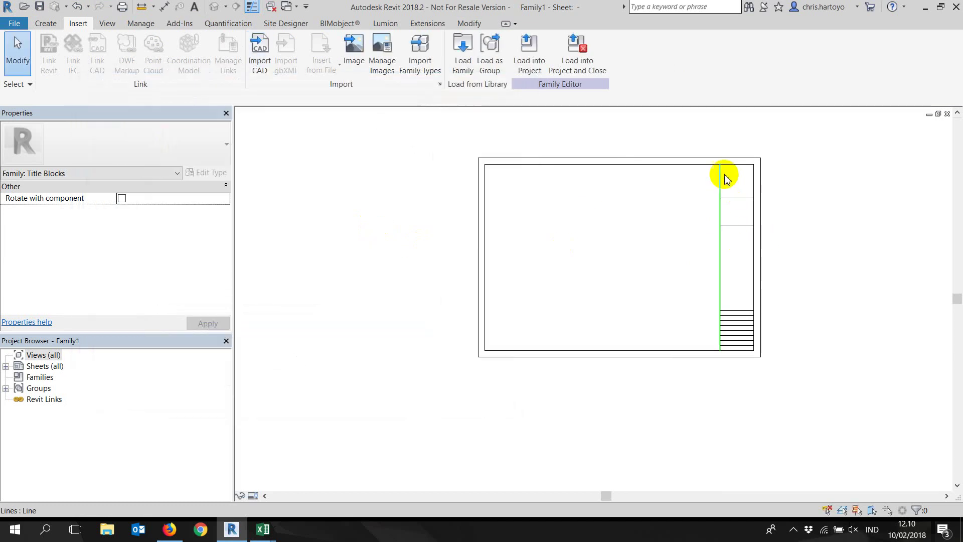
scroll(760, 301, "up", 1)
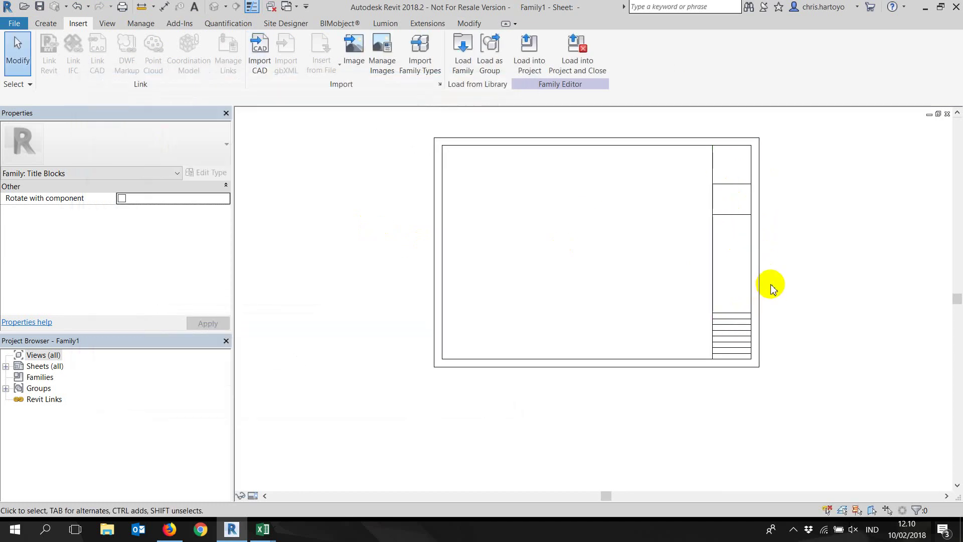
scroll(771, 285, "up", 2)
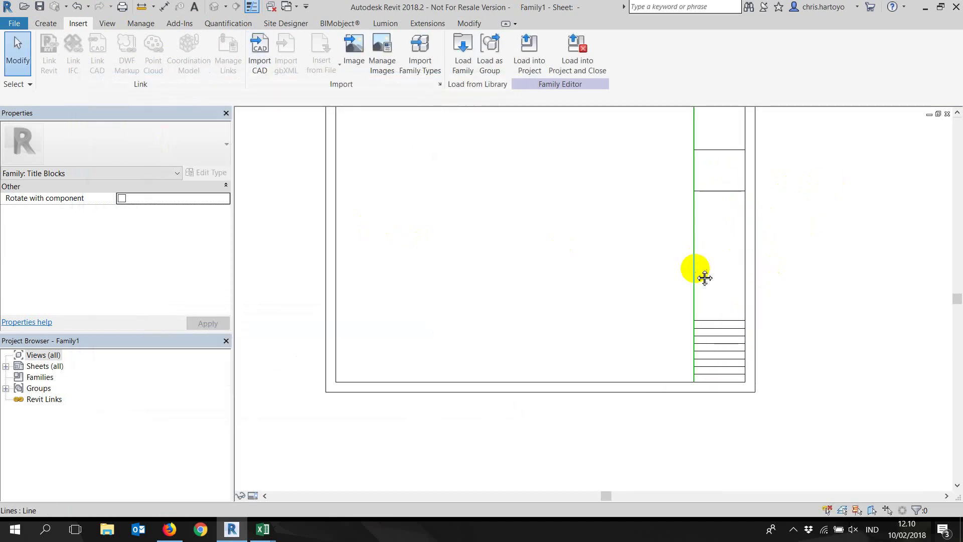
middle_click_drag(699, 272, 704, 337)
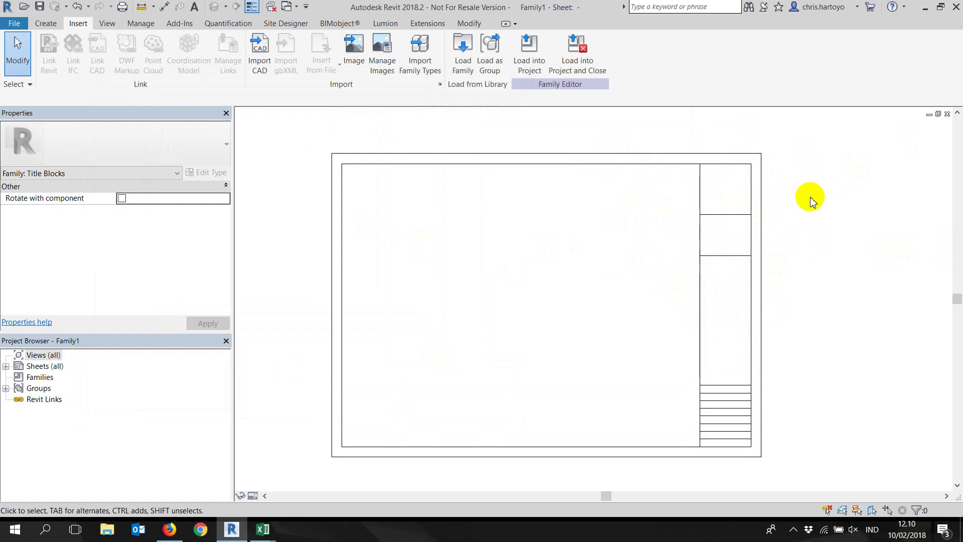
scroll(705, 230, "up", 2)
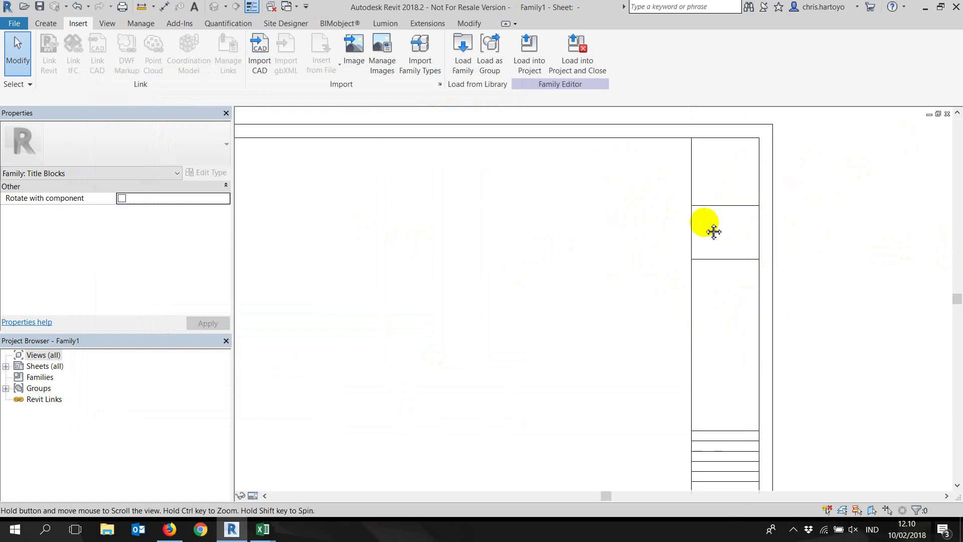
scroll(660, 414, "down", 1)
scroll(641, 326, "down", 1)
scroll(647, 306, "down", 1)
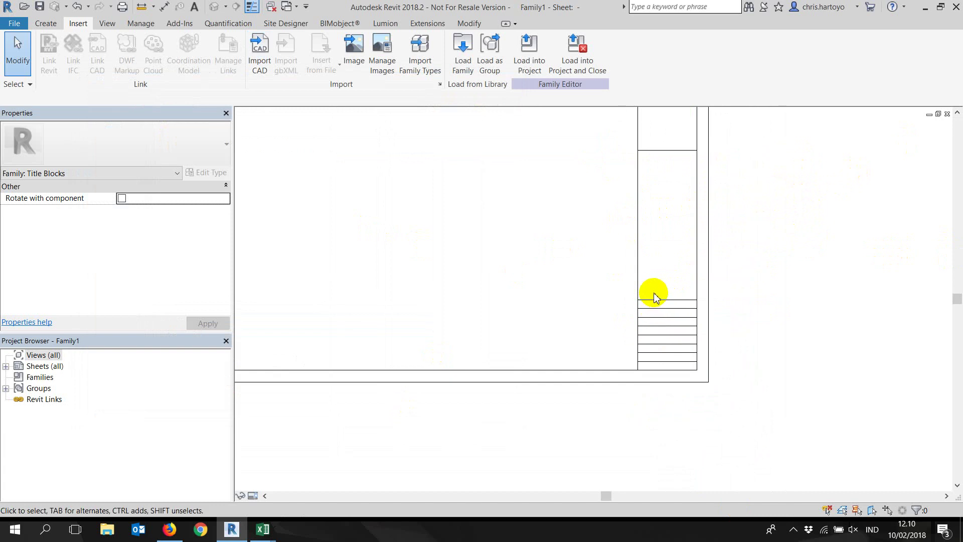
scroll(652, 292, "down", 1)
middle_click_drag(695, 343, 701, 343)
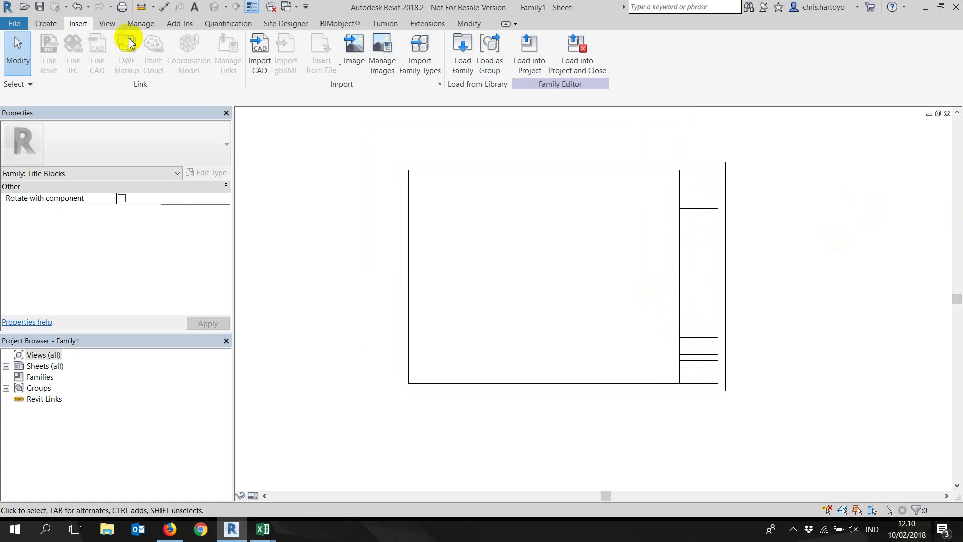
- Duplicate the 8mm text type as a new '3 mm' type with 3 mm text size
left_click(36, 24)
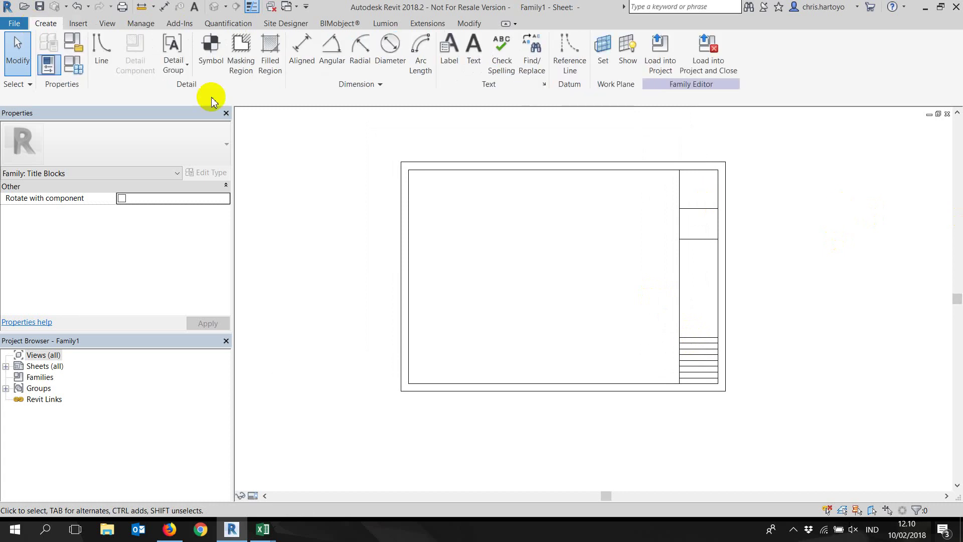
left_click(472, 59)
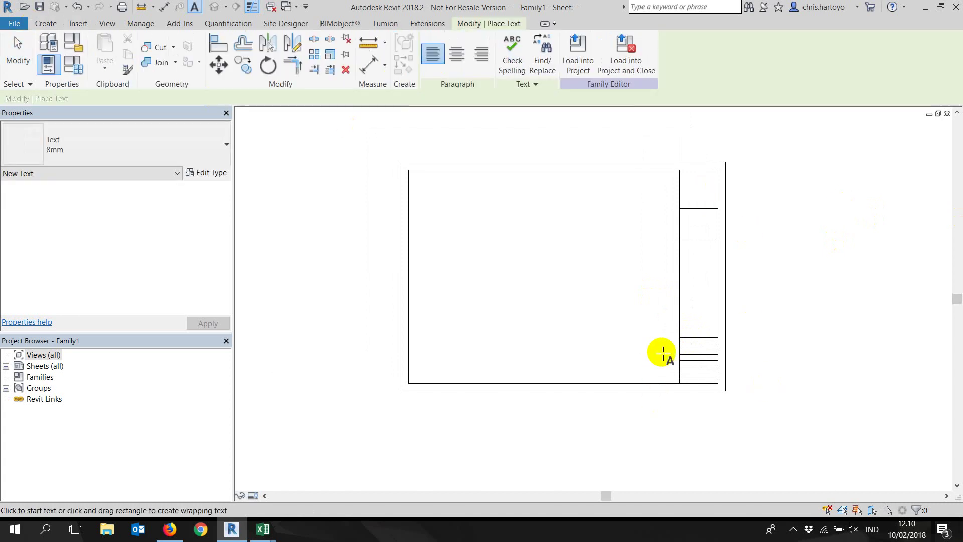
scroll(737, 335, "up", 5)
middle_click_drag(737, 335, 673, 320)
scroll(624, 312, "up", 2)
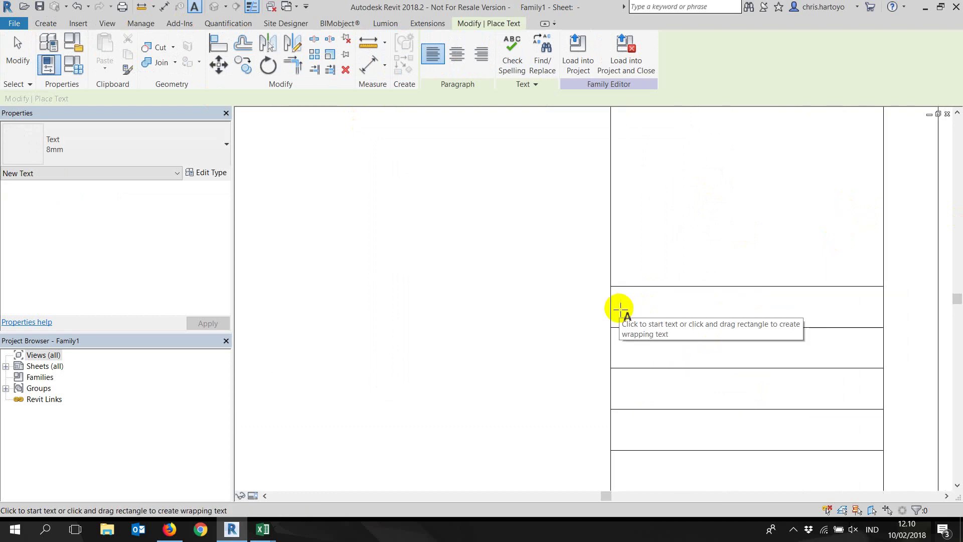
left_click(200, 172)
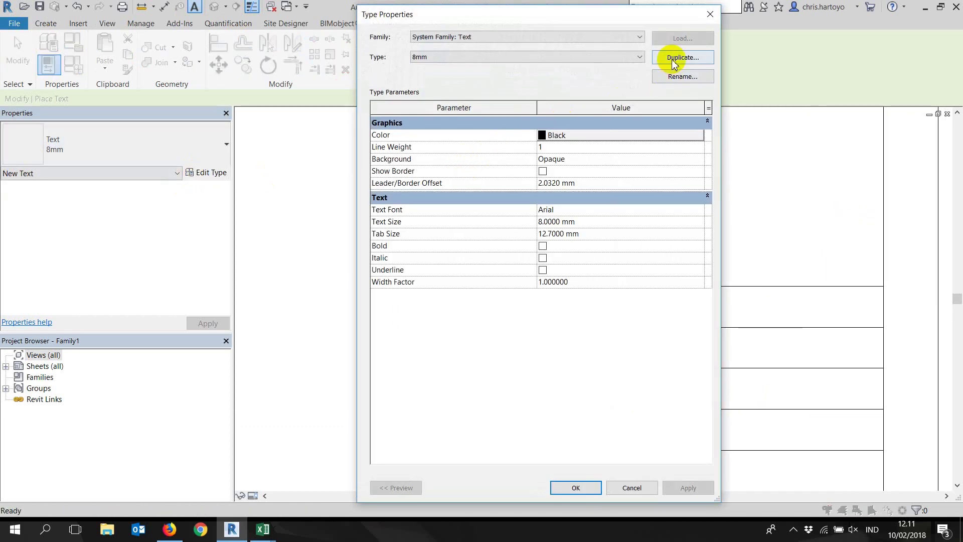
left_click(585, 56)
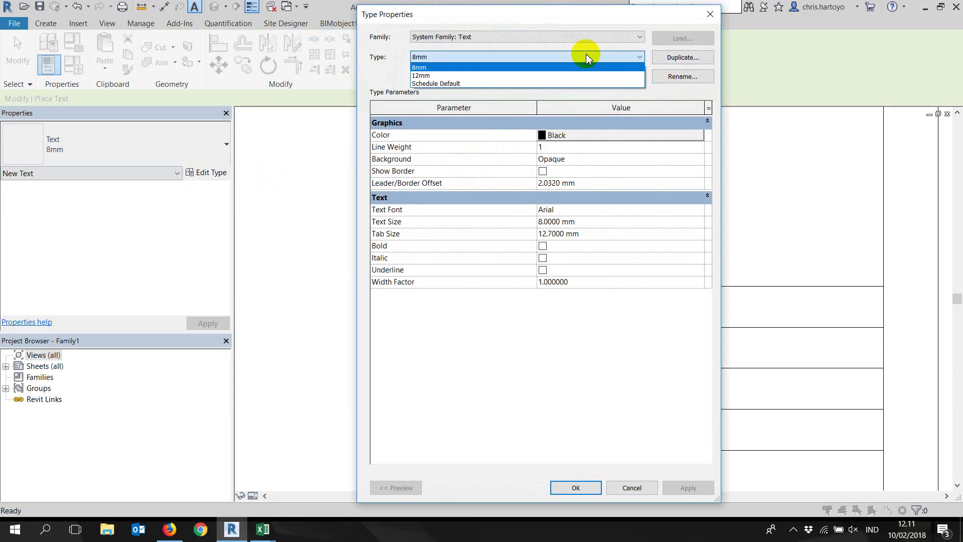
left_click(679, 58)
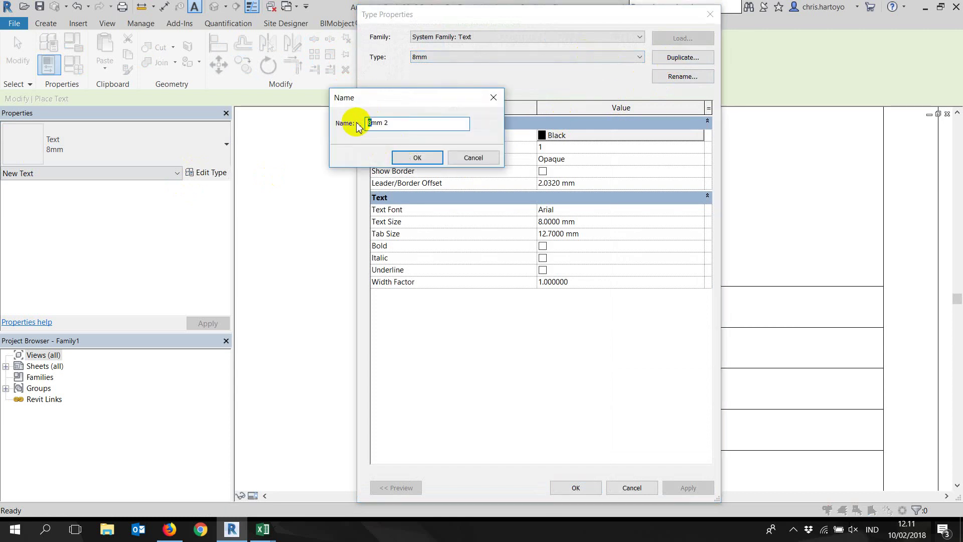
type("3")
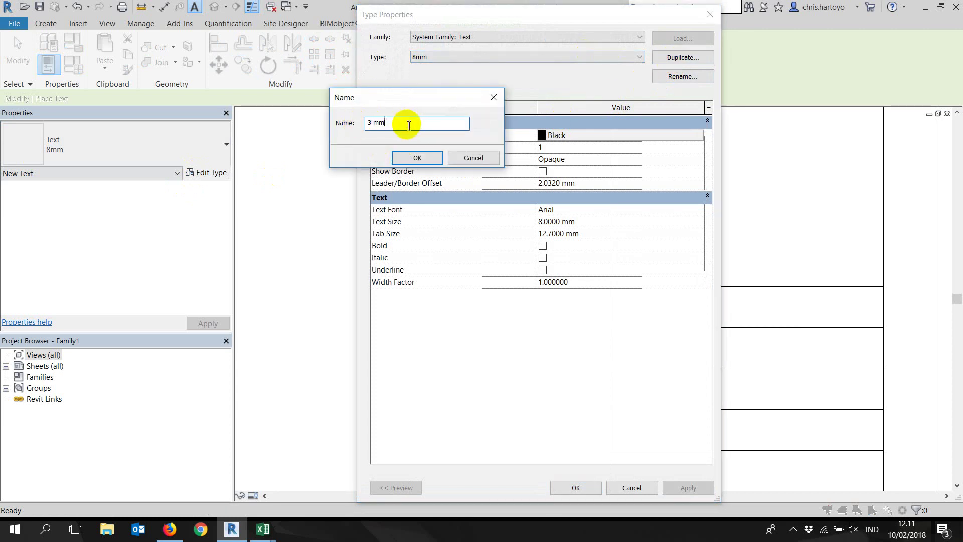
left_click(417, 157)
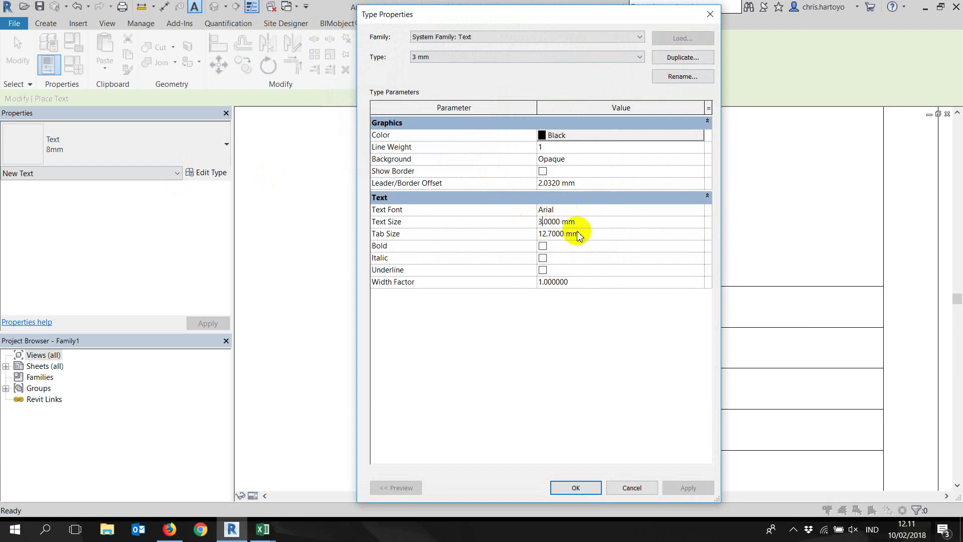
left_click(575, 488)
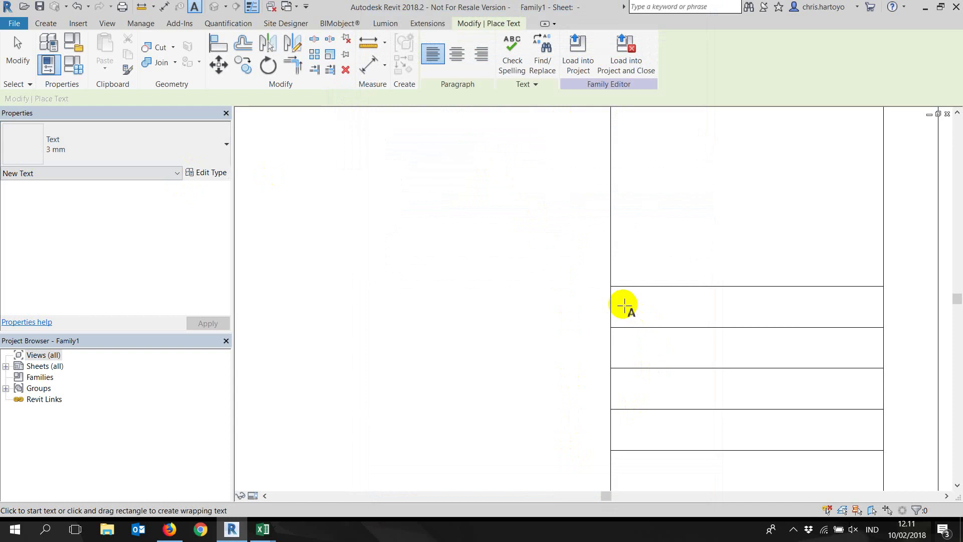
- Place a 'Design by:' text note in the top row and nudge it into position
left_click(624, 305)
type("Design by:")
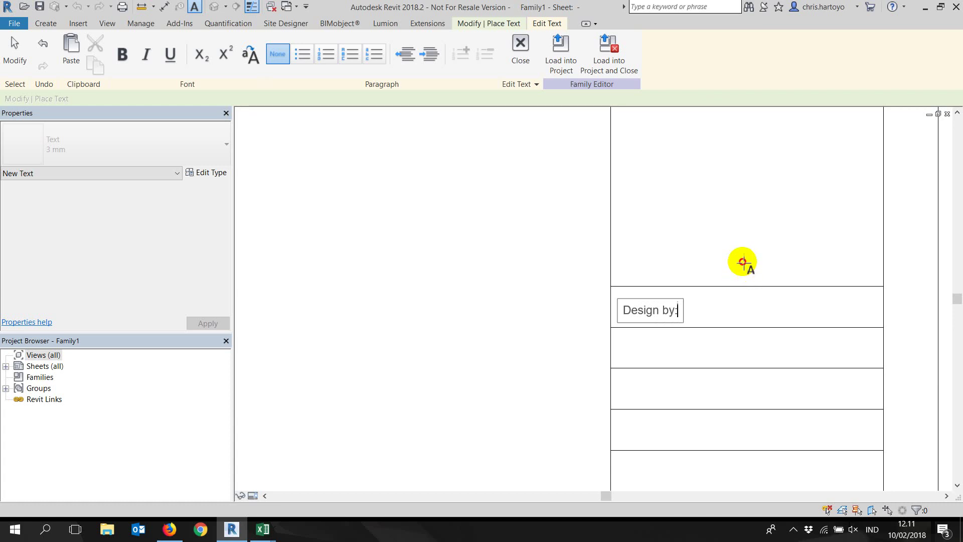
left_click(743, 262)
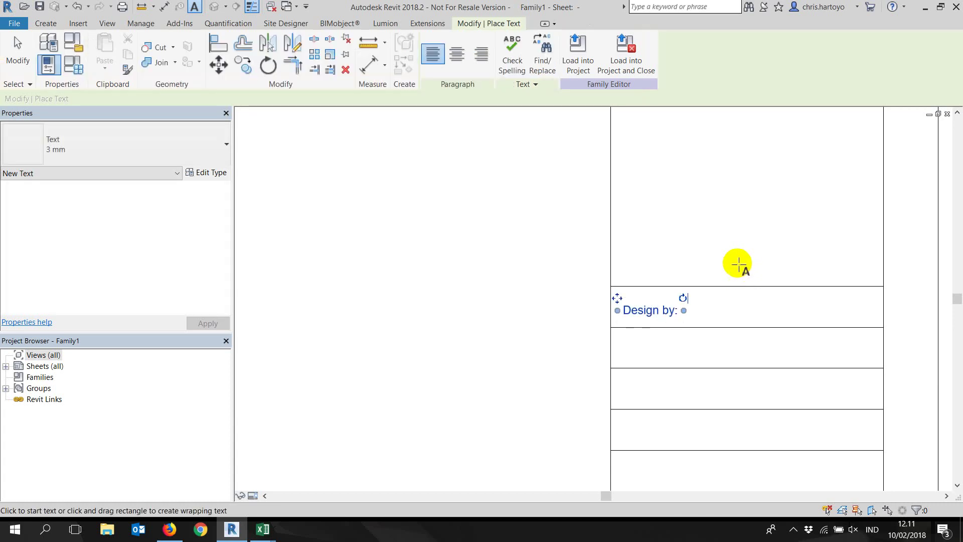
left_click(638, 318)
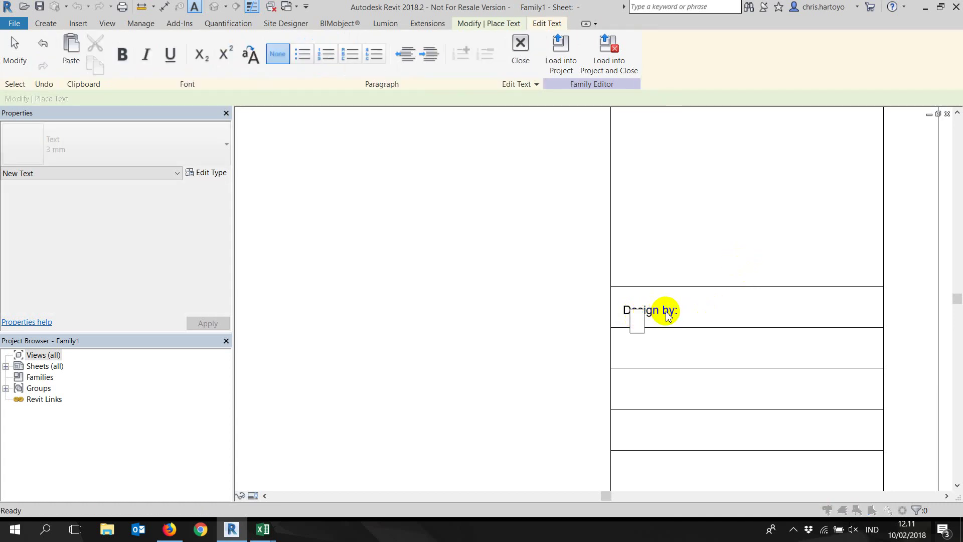
key("Escape")
left_click(511, 273)
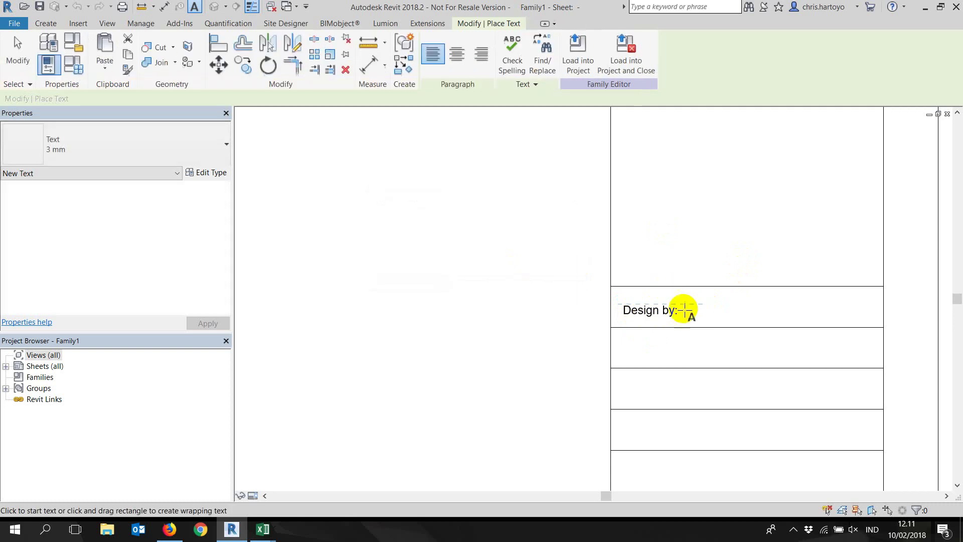
key("Escape")
left_click(655, 304)
left_click(652, 306)
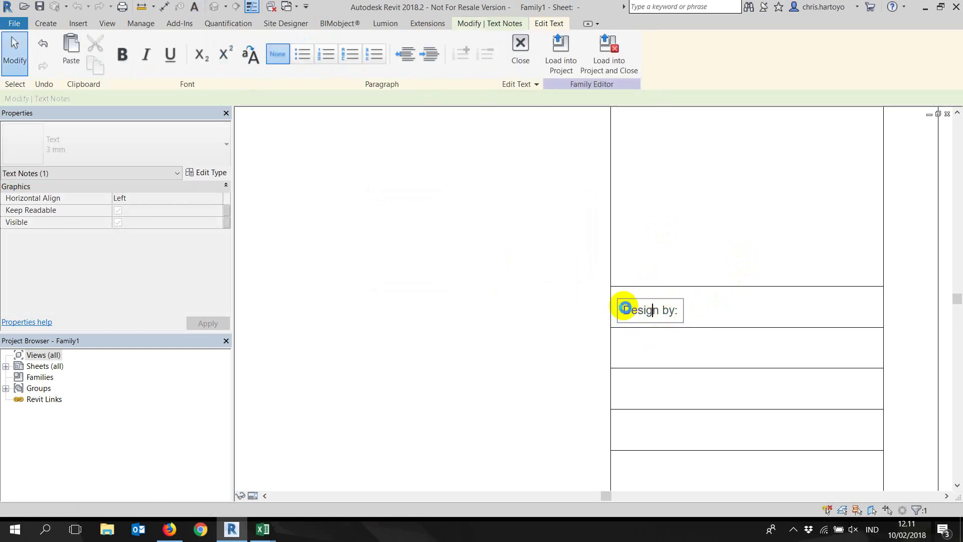
scroll(625, 301, "up", 3)
left_click(645, 230)
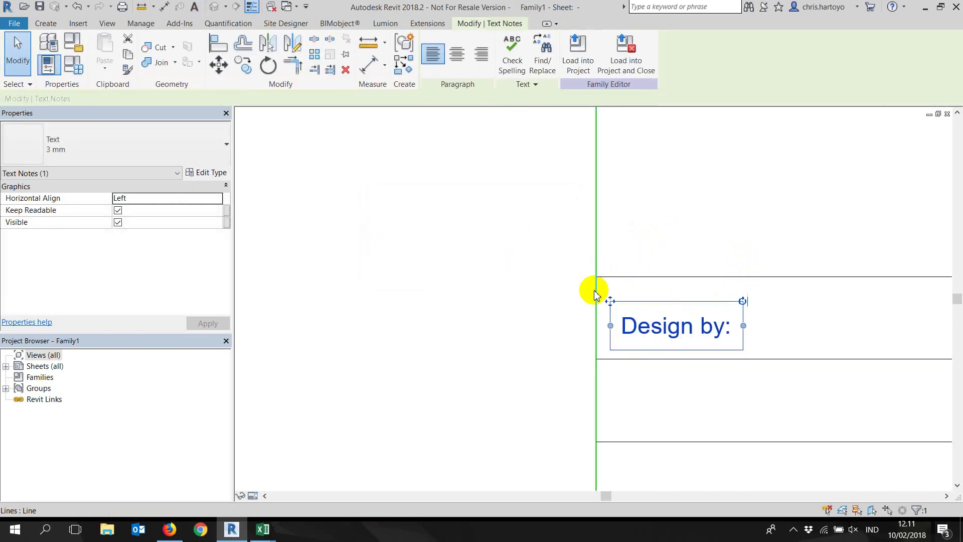
left_click_drag(610, 297, 608, 286)
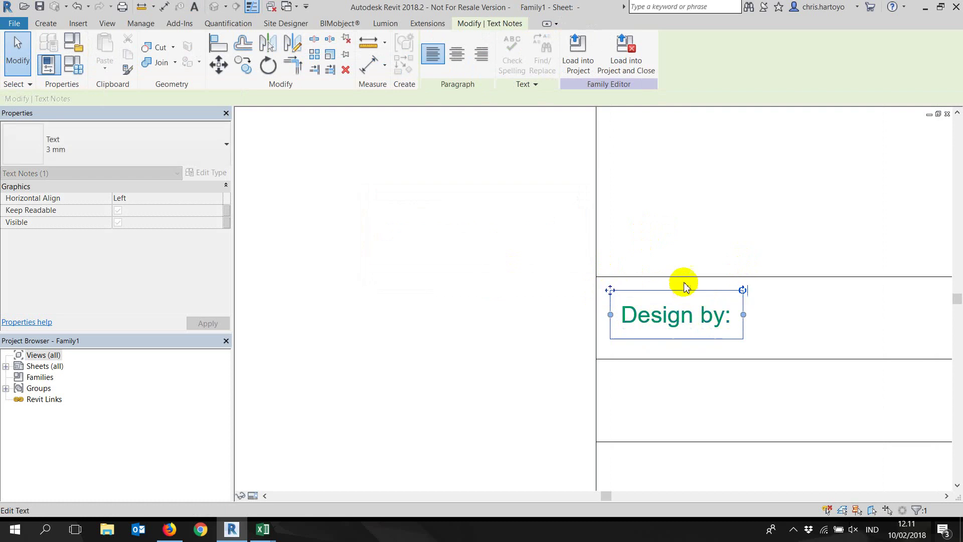
- Array the 'Design by:' note into 8 copies, one per row
left_click(316, 53)
scroll(672, 240, "down", 2)
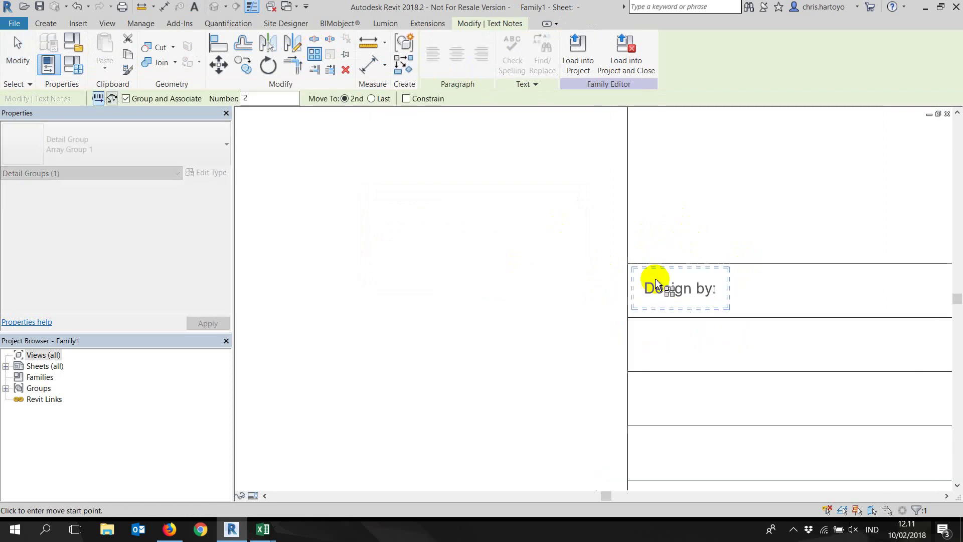
left_click(625, 270)
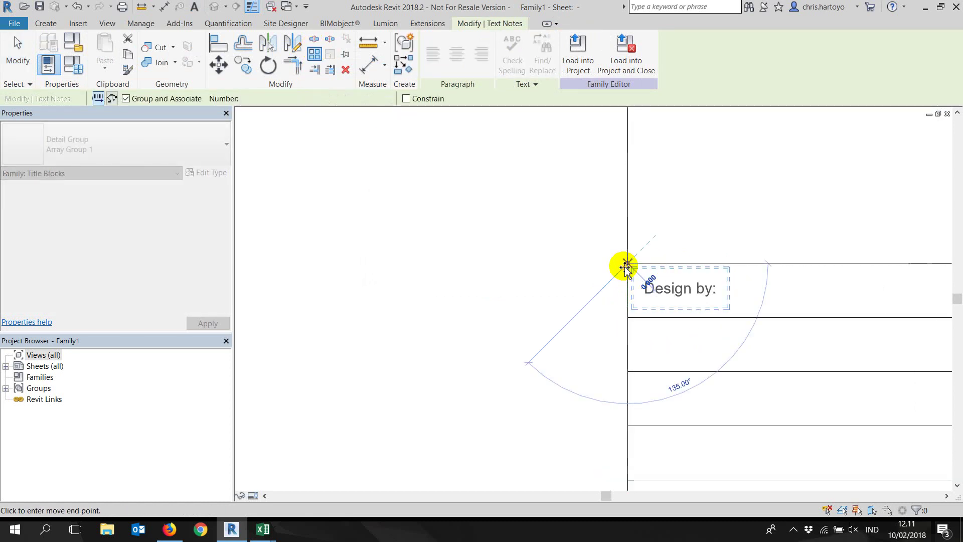
left_click(626, 316)
scroll(720, 284, "down", 3)
scroll(376, 314, "down", 3)
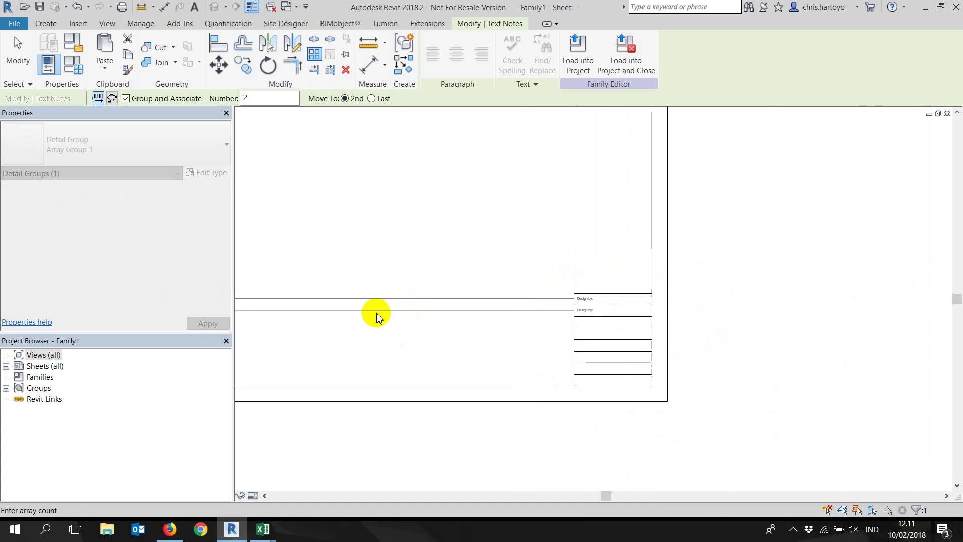
scroll(575, 310, "down", 3)
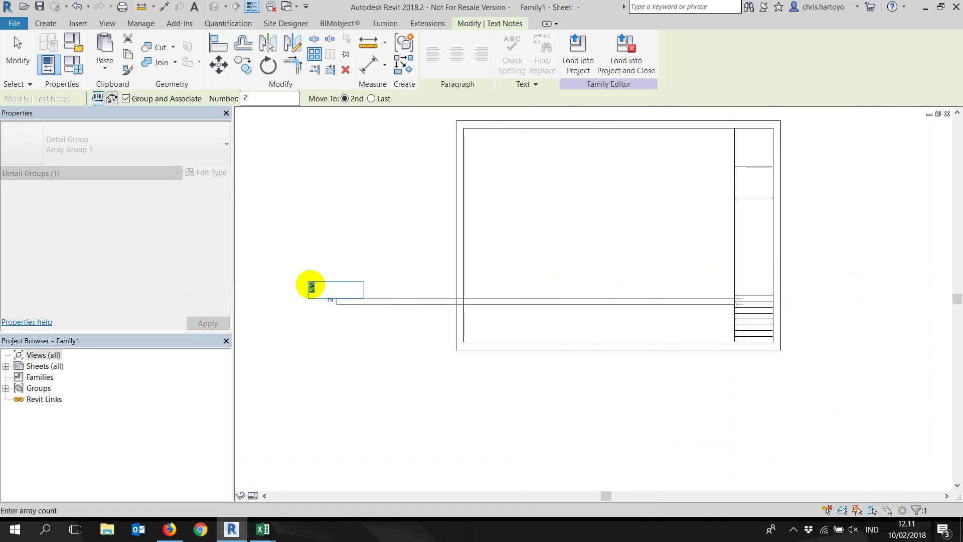
type("8")
key("Return")
- Ungroup the arrayed labels into separate text notes
scroll(736, 317, "up", 2)
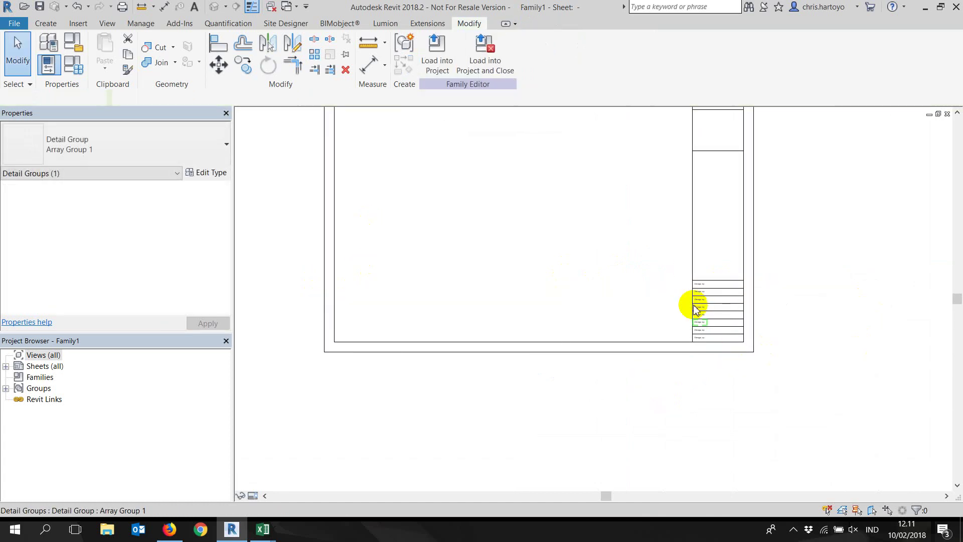
key("Escape")
left_click_drag(647, 254, 723, 346)
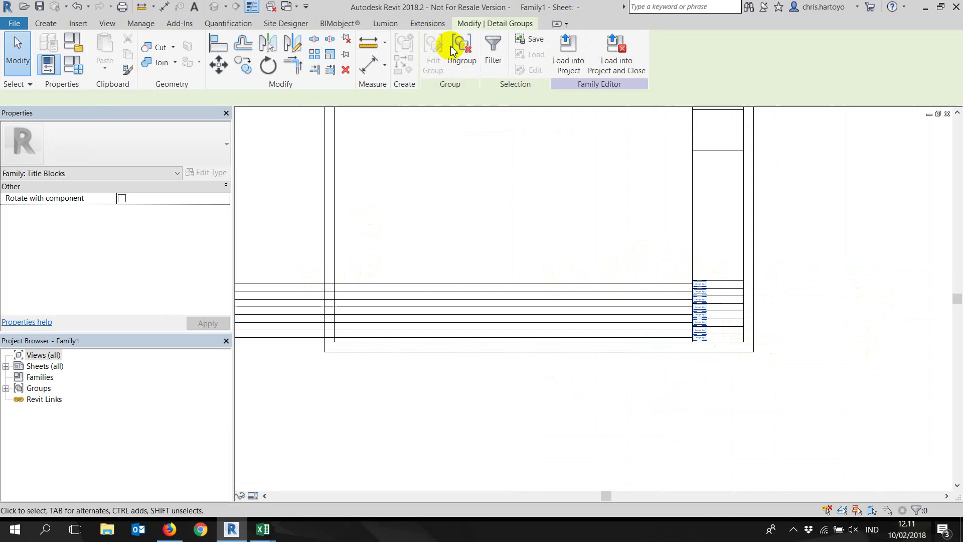
left_click(459, 52)
key("Escape")
scroll(707, 291, "up", 2)
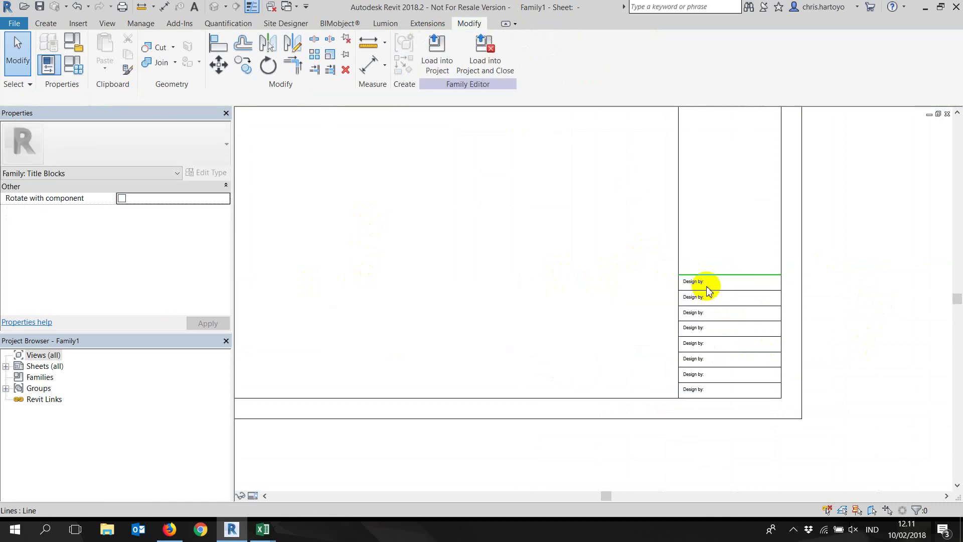
scroll(707, 291, "up", 2)
scroll(688, 306, "up", 2)
- Change the second and third labels to 'Review by:' and 'Approved by:'
double_click(672, 319)
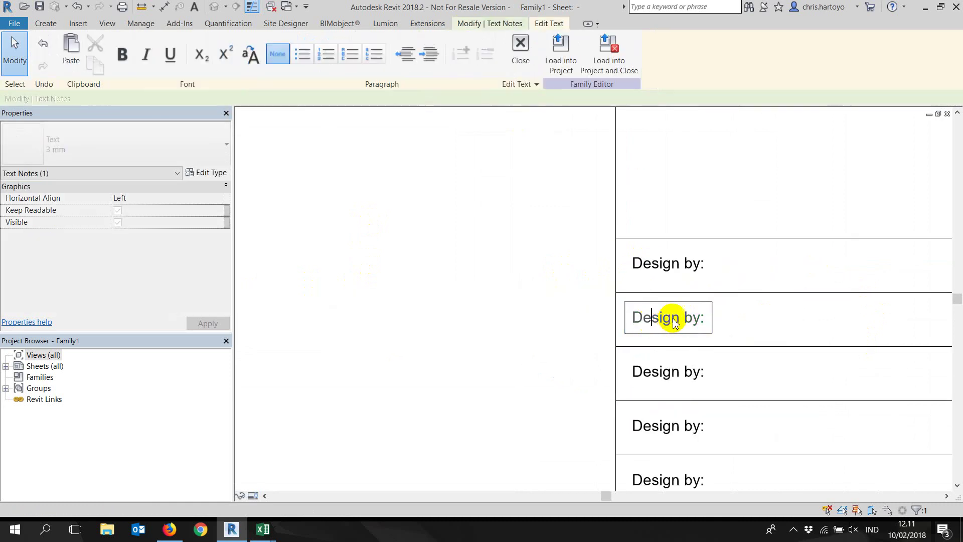
left_click_drag(678, 320, 613, 320)
type("Review")
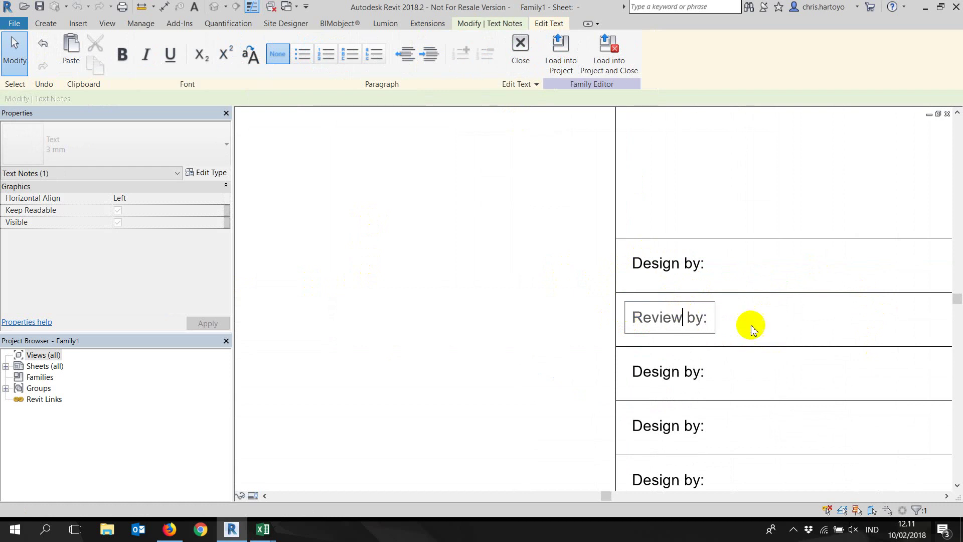
left_click(659, 378)
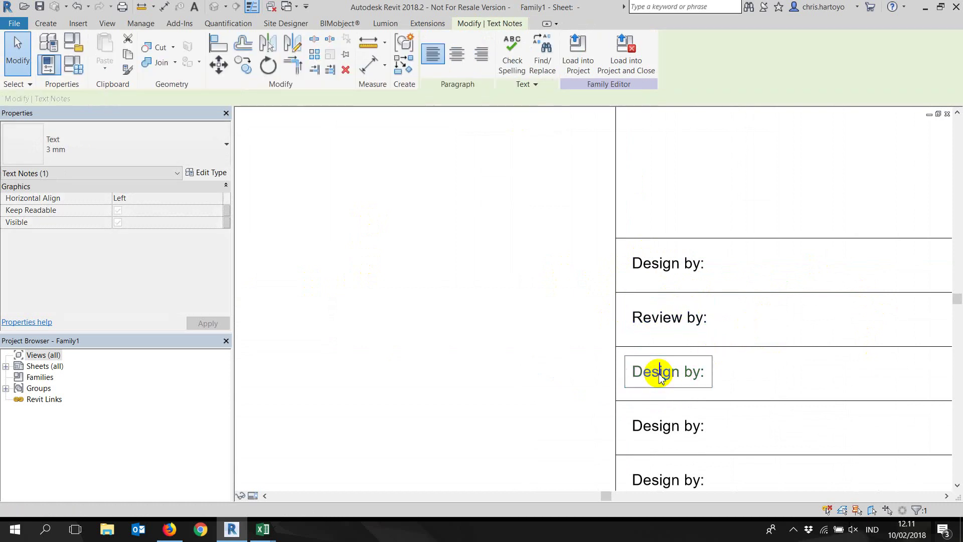
left_click(662, 377)
left_click_drag(678, 377, 618, 378)
type("ppr")
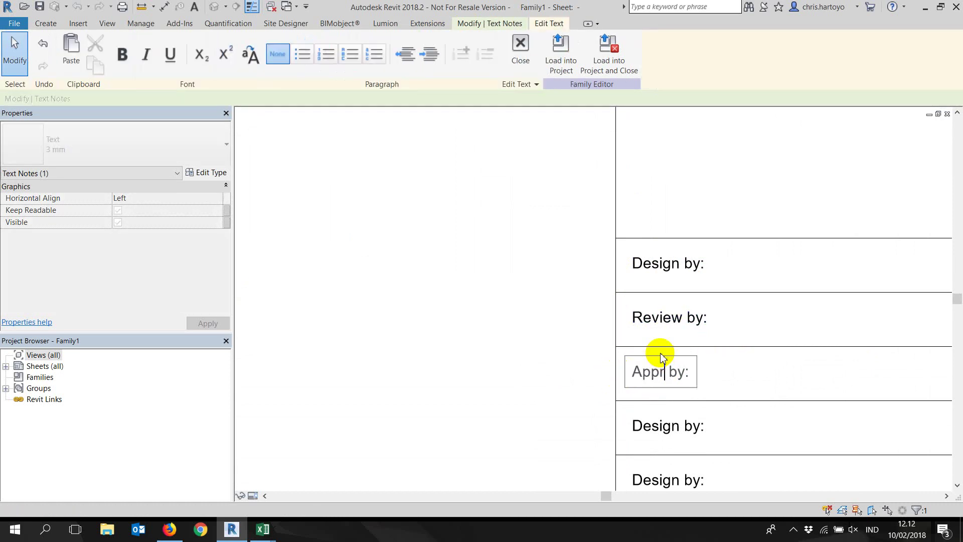
type("oved")
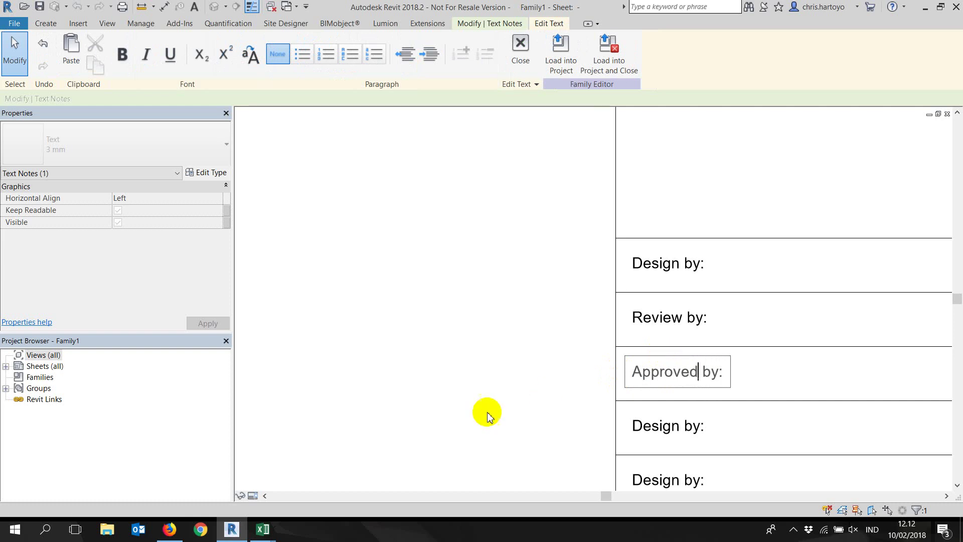
left_click(587, 402)
- Change the fourth and fifth labels to 'Date:' and 'Scale:'
left_click(654, 429)
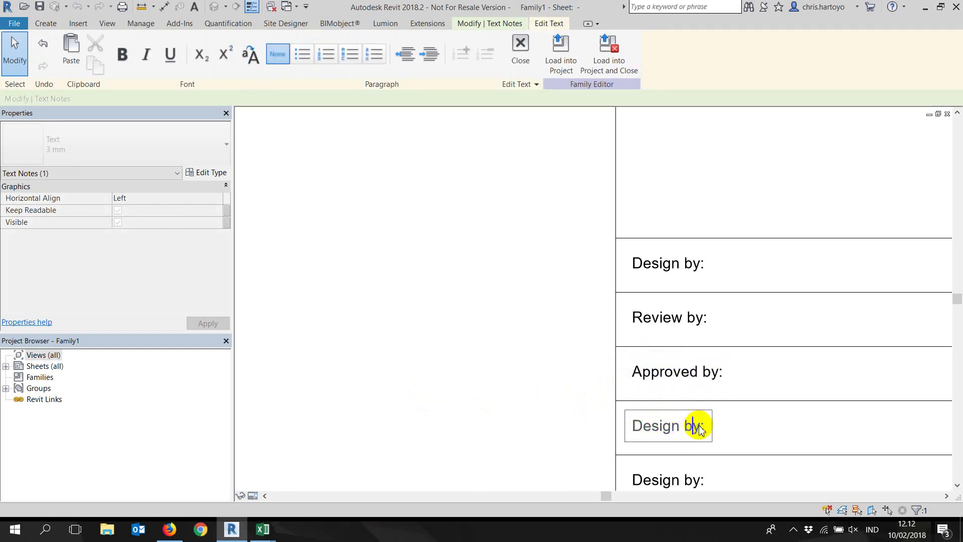
left_click_drag(700, 430, 602, 415)
type("Date:")
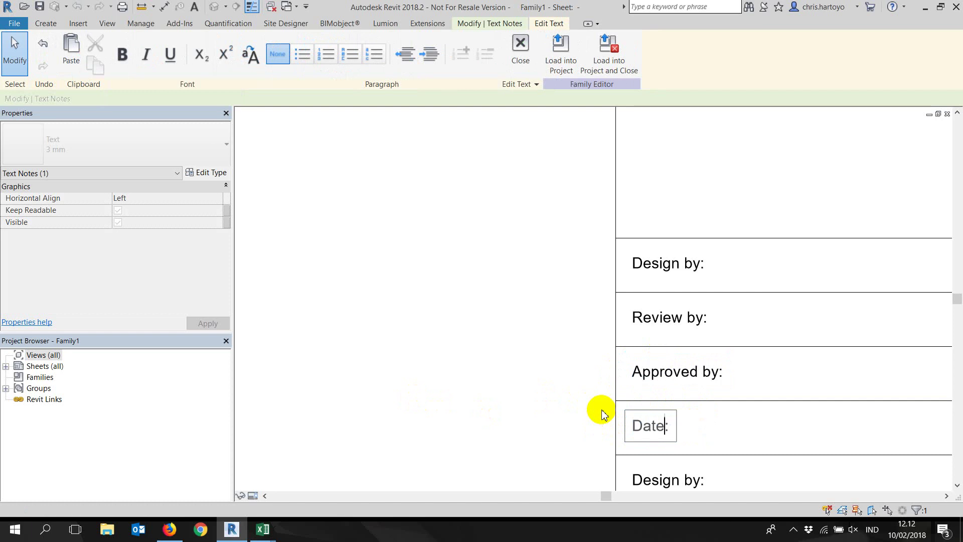
left_click(560, 367)
scroll(587, 280, "down", 2)
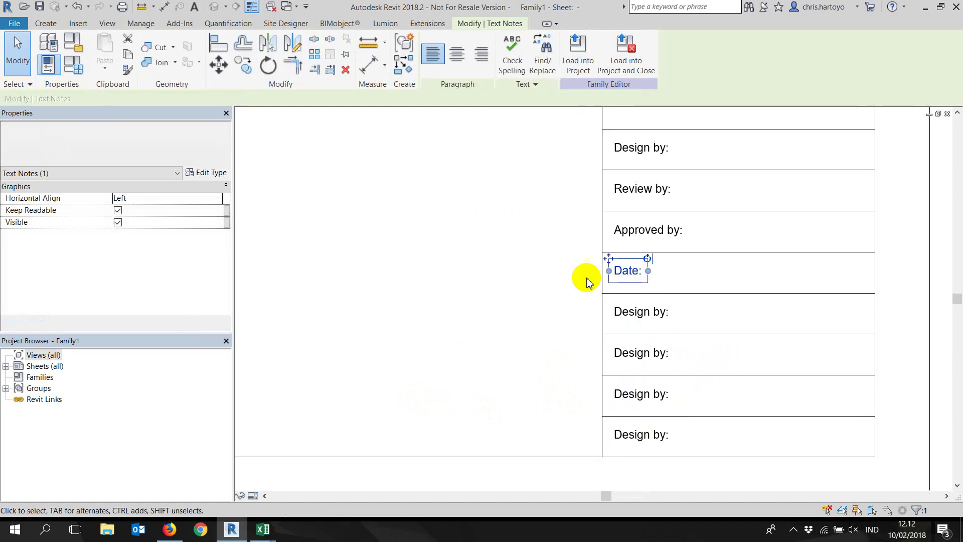
left_click(644, 325)
left_click_drag(617, 314, 654, 318)
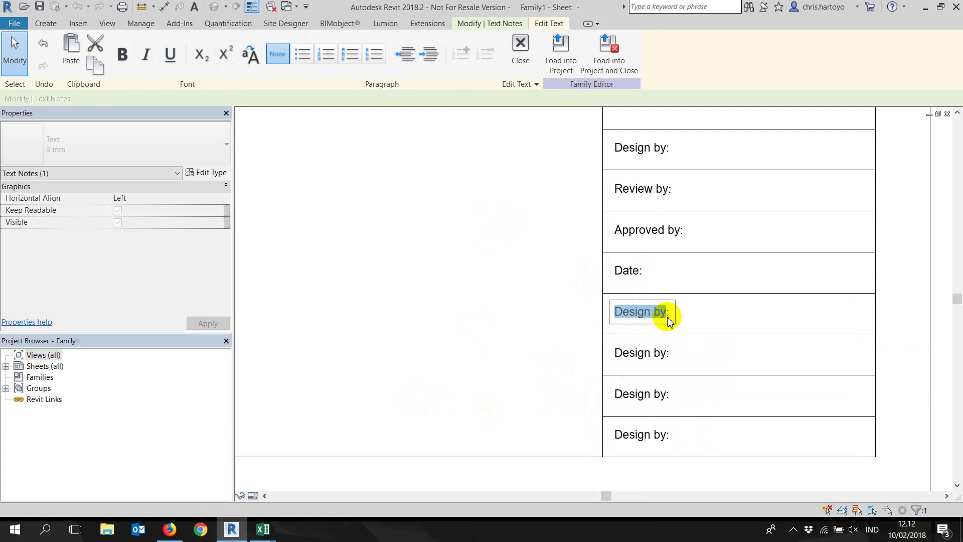
type("Scakl")
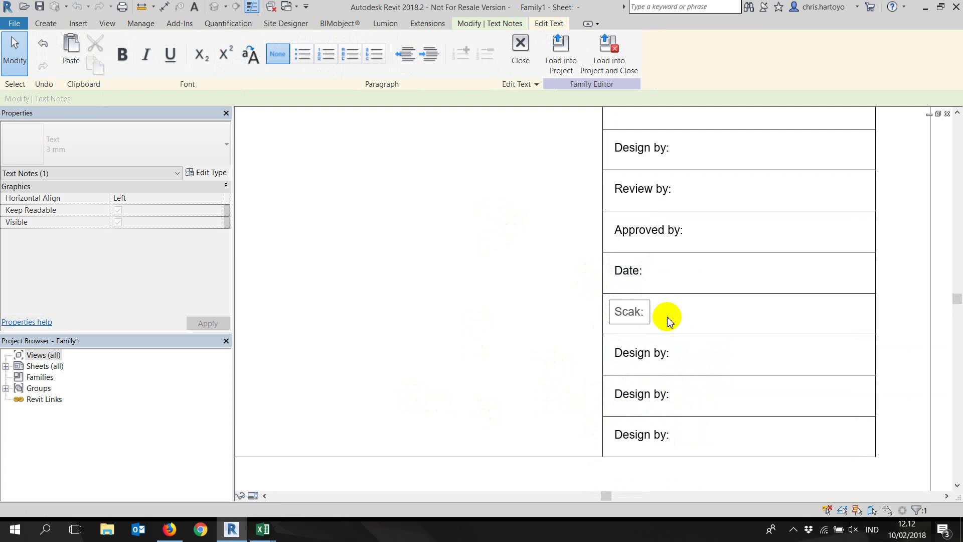
key("BackSpace")
left_click(503, 333)
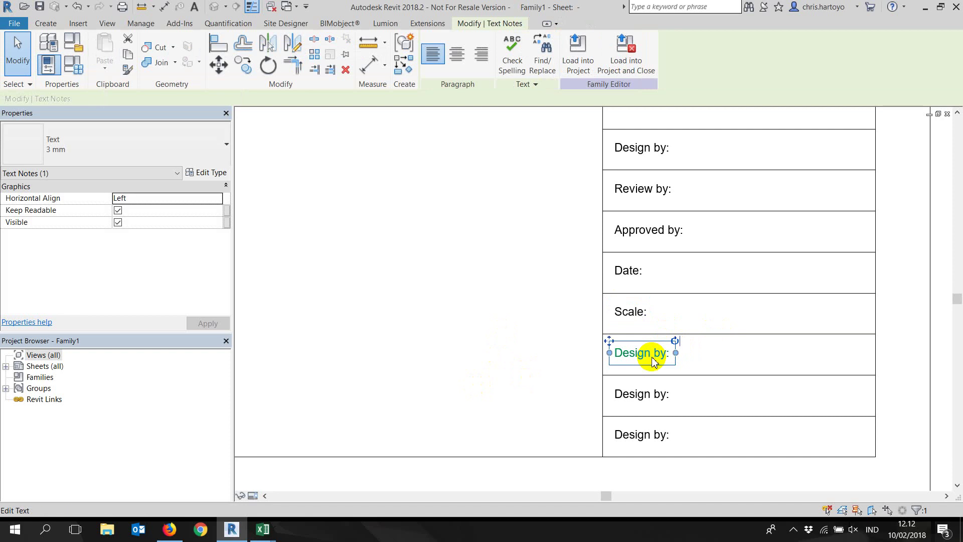
- Delete the three leftover 'Design by:' labels
key("Delete")
left_click(642, 398)
key("Delete")
left_click(656, 436)
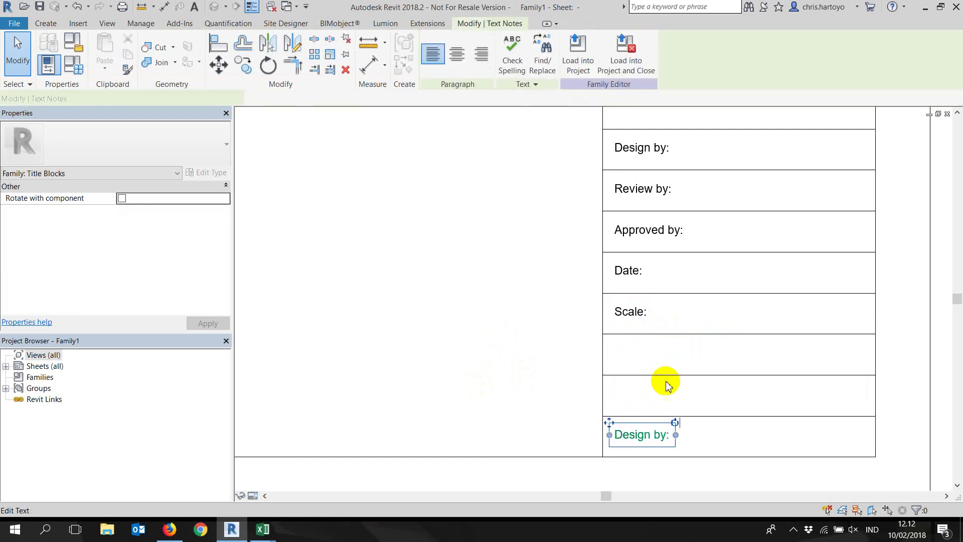
key("Delete")
scroll(726, 292, "down", 2)
- Move the top 'Design by:' label up into the upper title block box
left_click(609, 304)
scroll(609, 295, "down", 2)
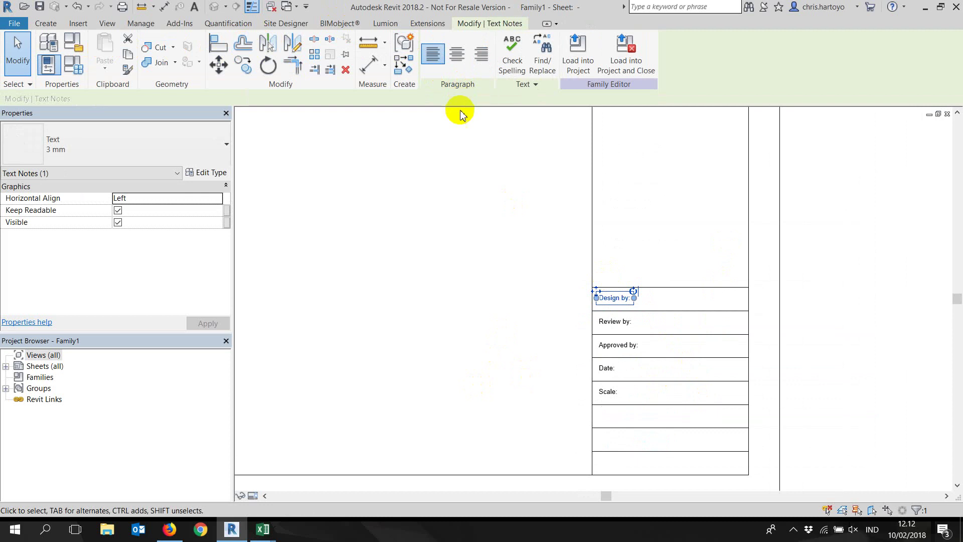
left_click(219, 65)
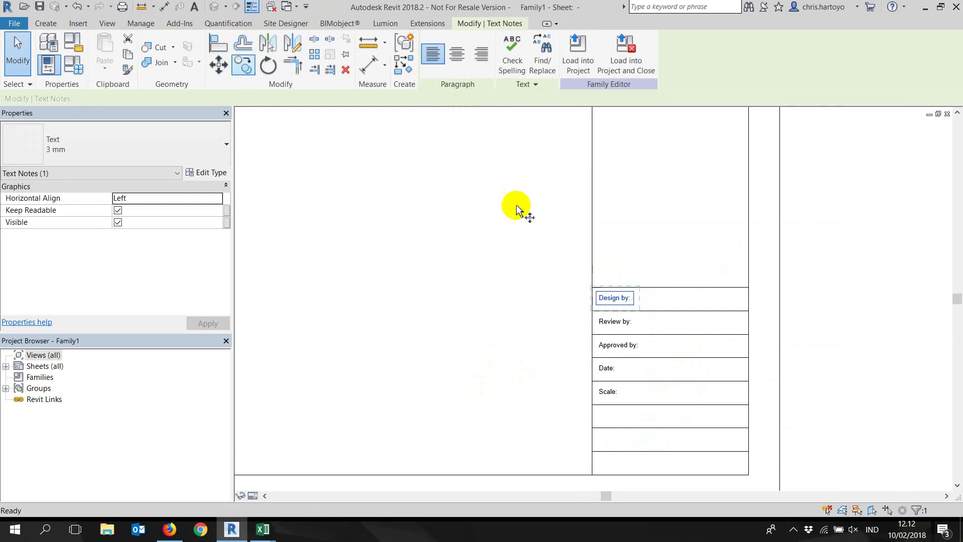
left_click(596, 293)
middle_click_drag(599, 166, 596, 311)
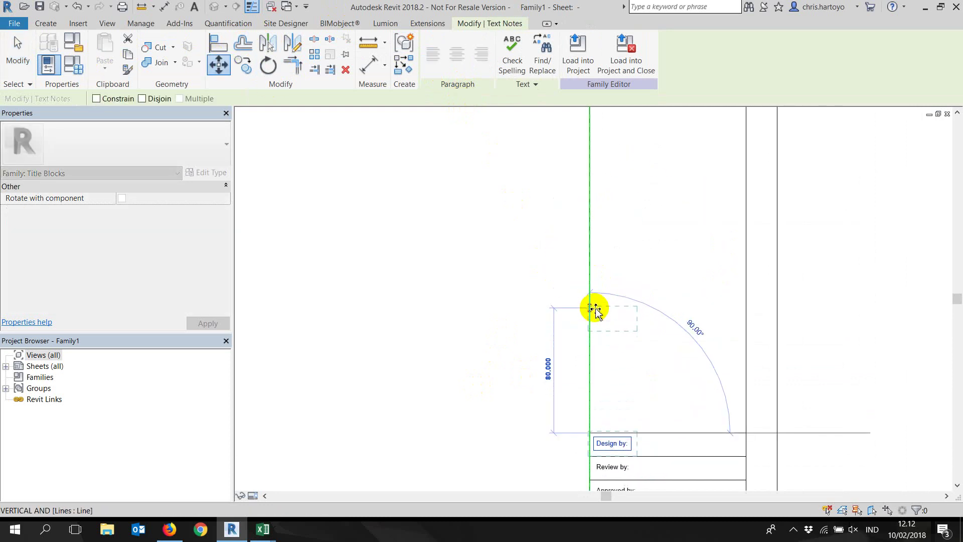
scroll(596, 299, "down", 2)
scroll(596, 252, "down", 1)
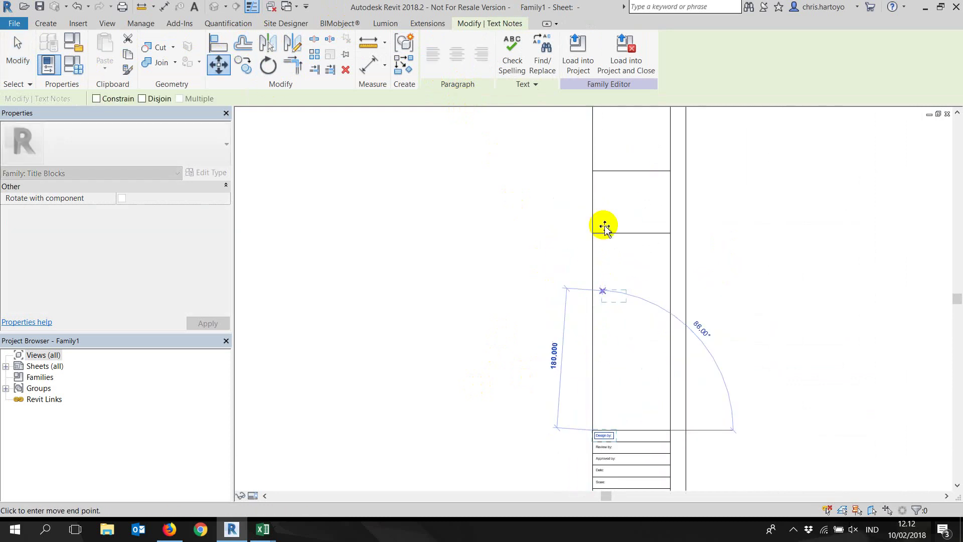
left_click(595, 170)
scroll(576, 195, "up", 2)
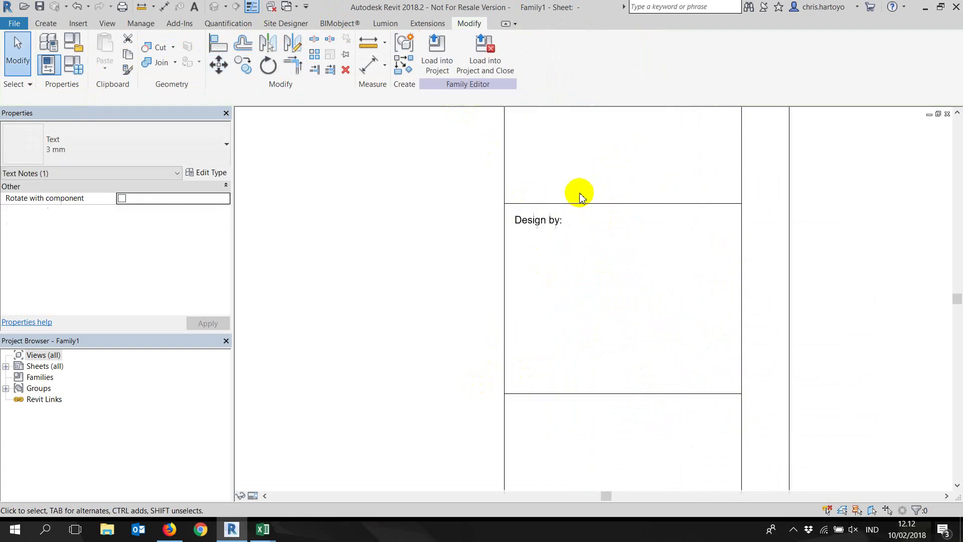
- Change the moved label's text to 'Project Name:'
double_click(546, 222)
left_click_drag(561, 222, 499, 216)
type("Project Name")
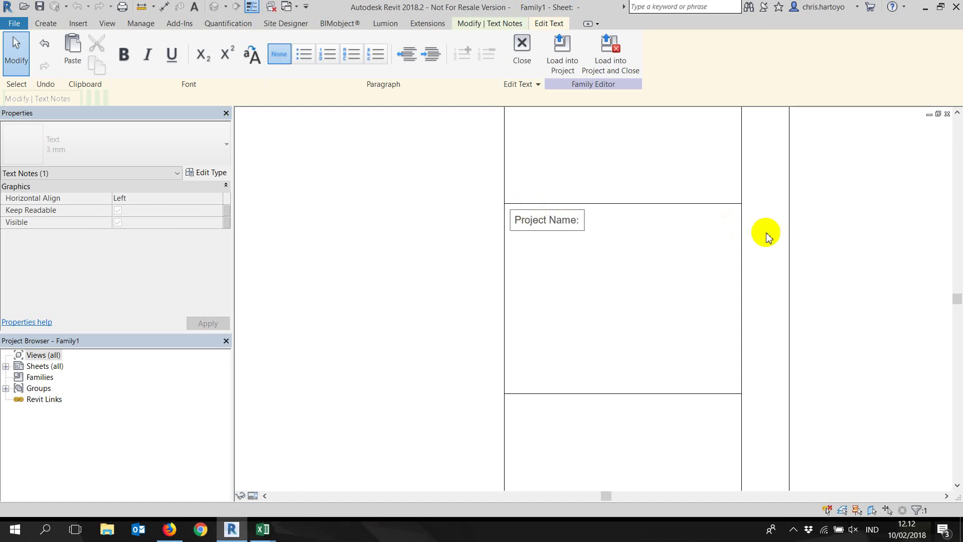
left_click(812, 213)
scroll(811, 211, "down", 1)
scroll(808, 204, "down", 1)
scroll(823, 235, "down", 2)
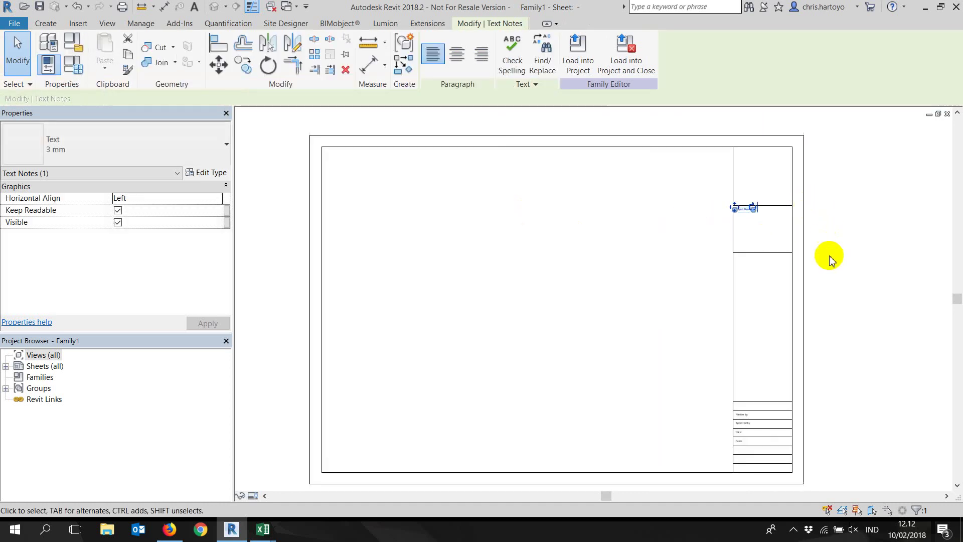
left_click(802, 196)
scroll(806, 191, "up", 1)
scroll(802, 190, "up", 1)
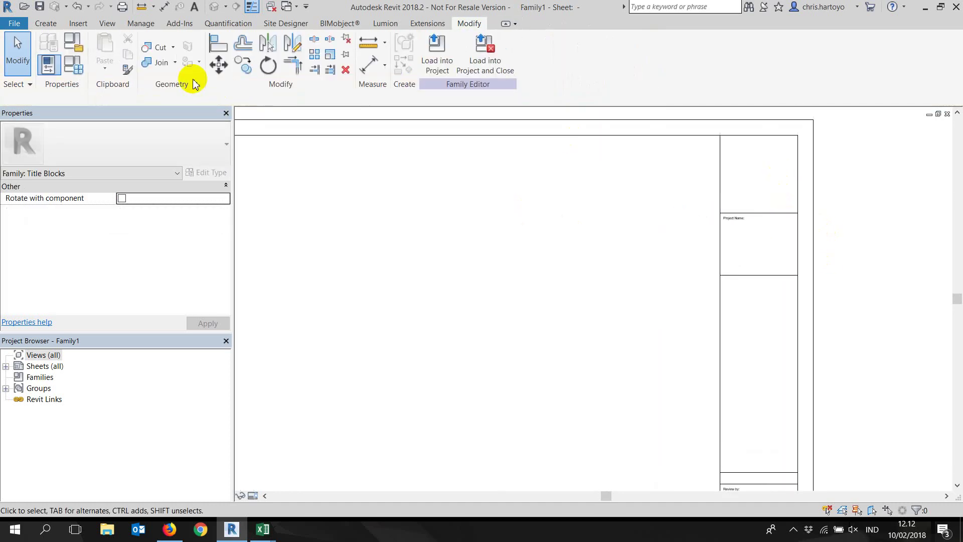
- Start an image import into the title block and look in the Documents folder
left_click(77, 23)
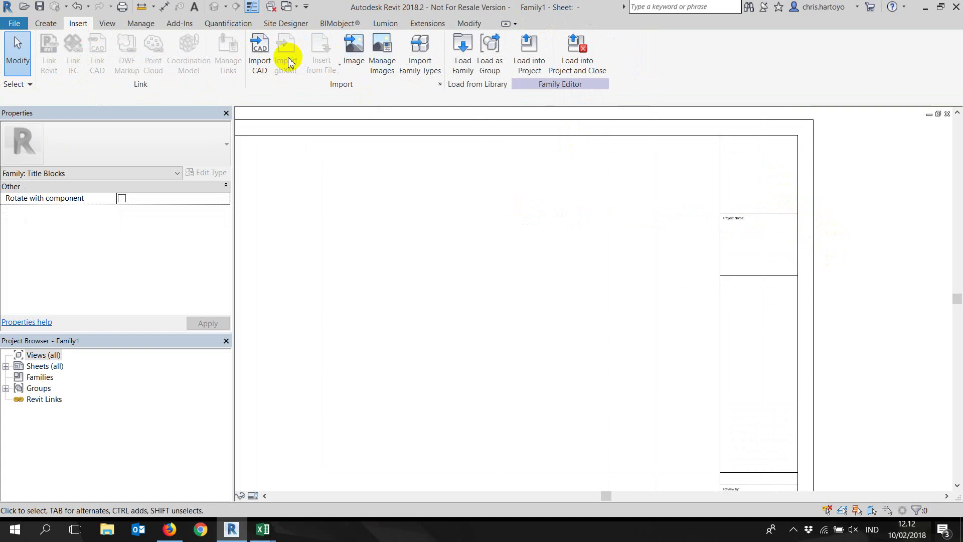
left_click(352, 57)
left_click(522, 164)
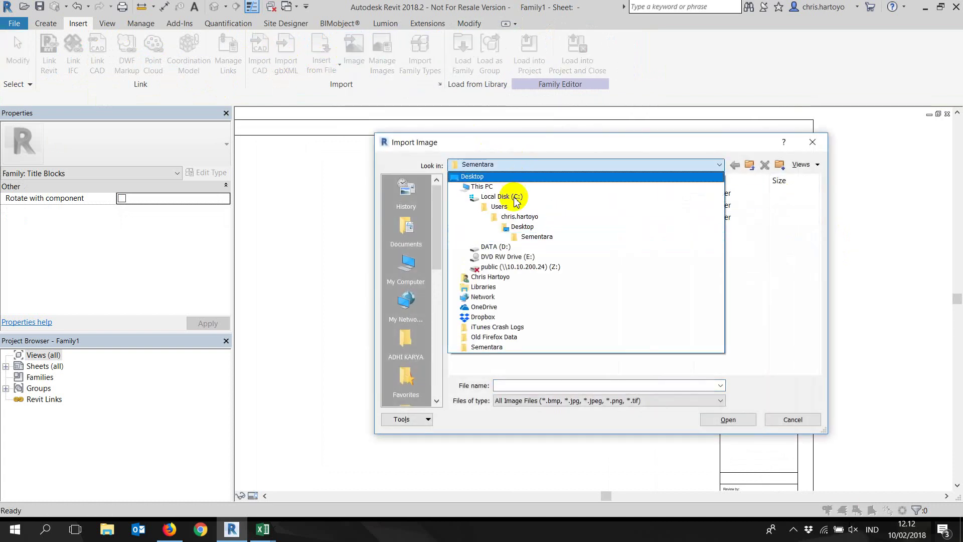
left_click(429, 240)
left_click(406, 228)
scroll(495, 269, "down", 1)
scroll(453, 295, "down", 4)
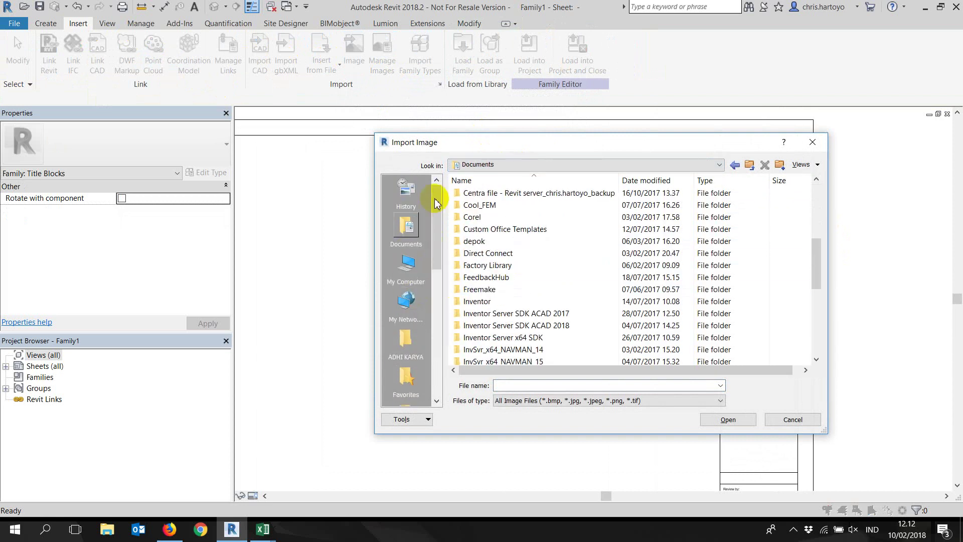
- Browse to the home Pictures folder, show thumbnails, and select 23745-200.png
left_click(454, 164)
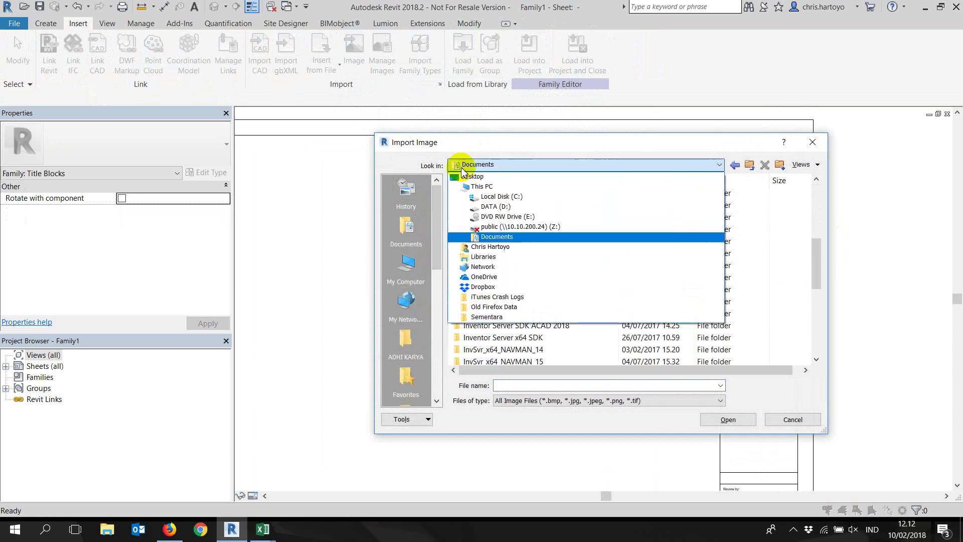
left_click(504, 198)
left_click(495, 166)
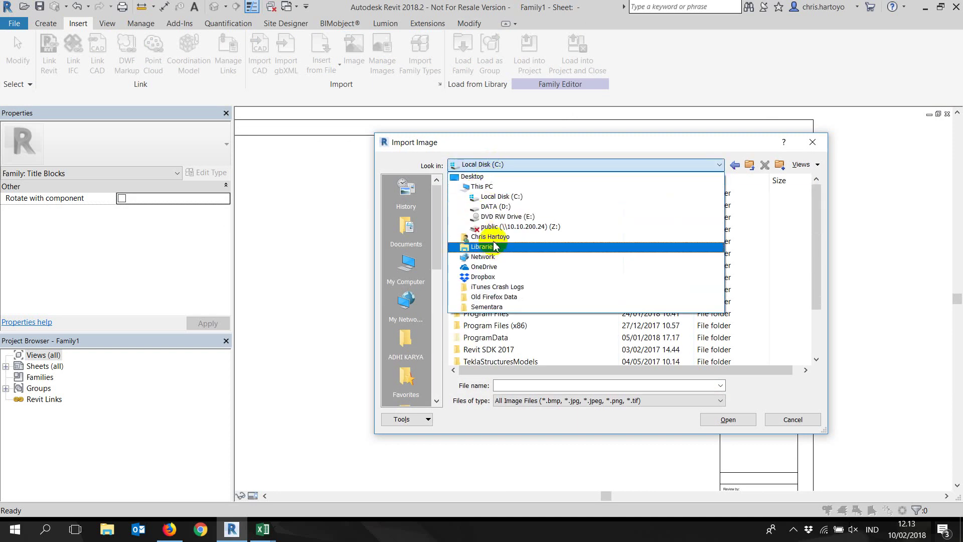
left_click(494, 237)
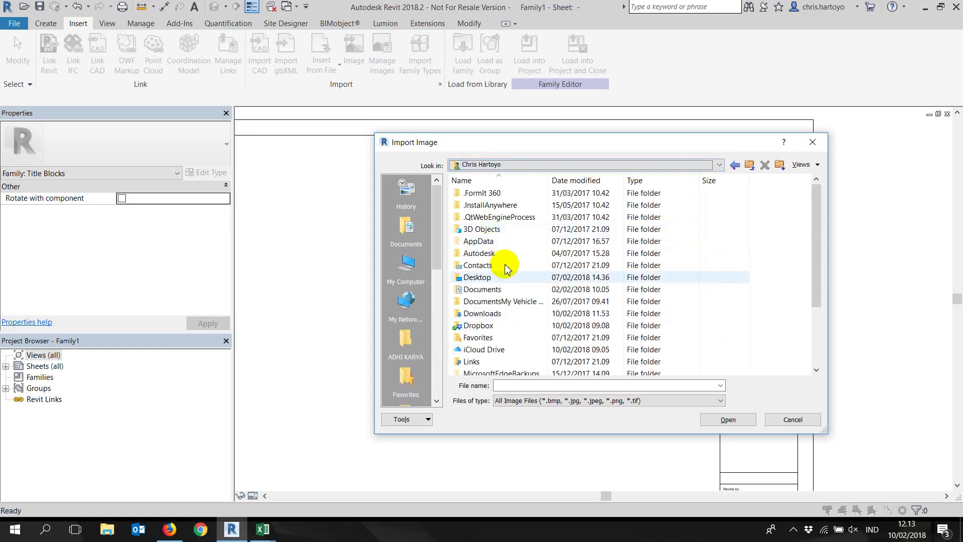
scroll(501, 274, "down", 2)
double_click(476, 337)
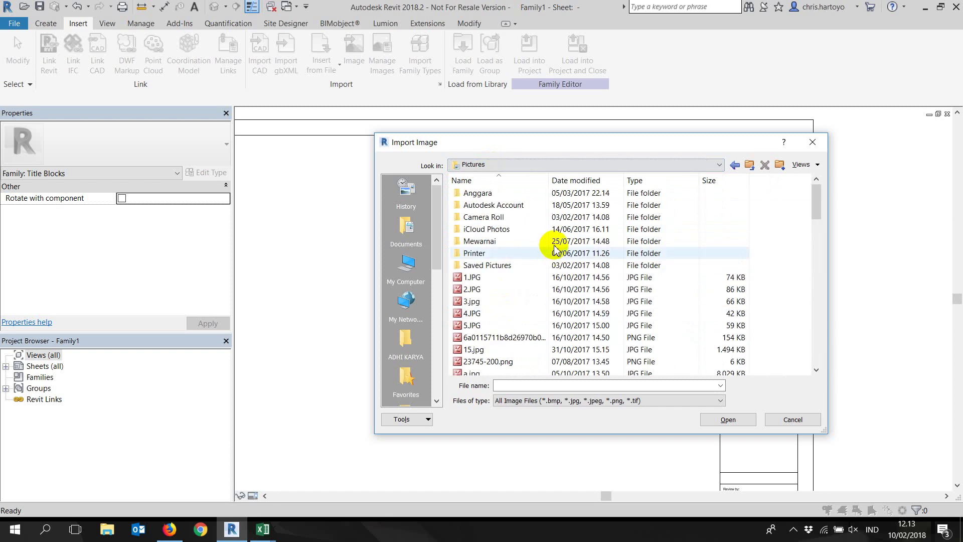
left_click(804, 168)
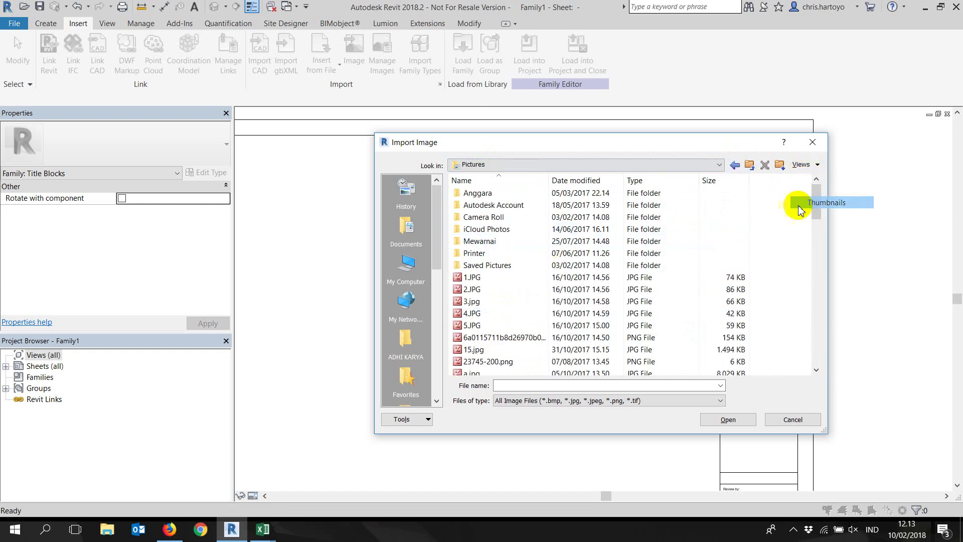
left_click(802, 205)
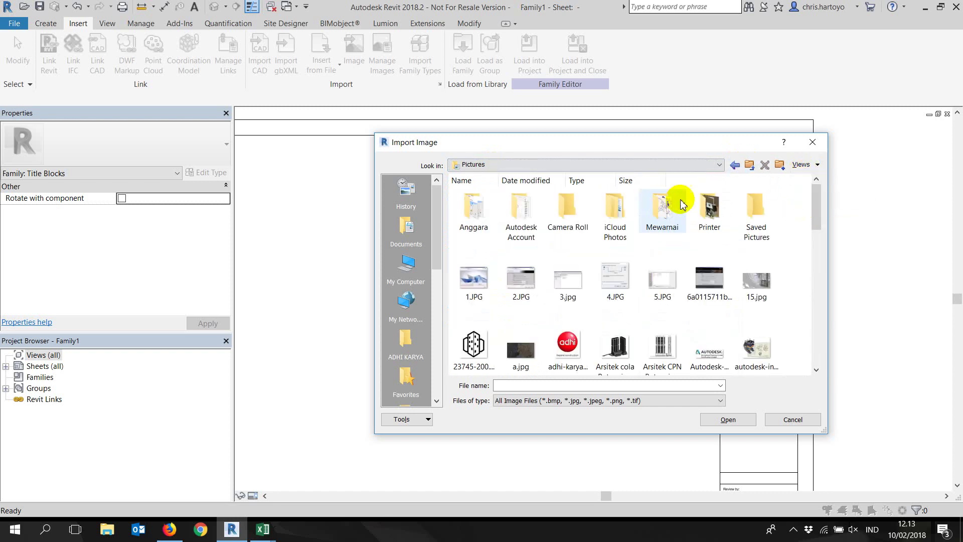
left_click(466, 346)
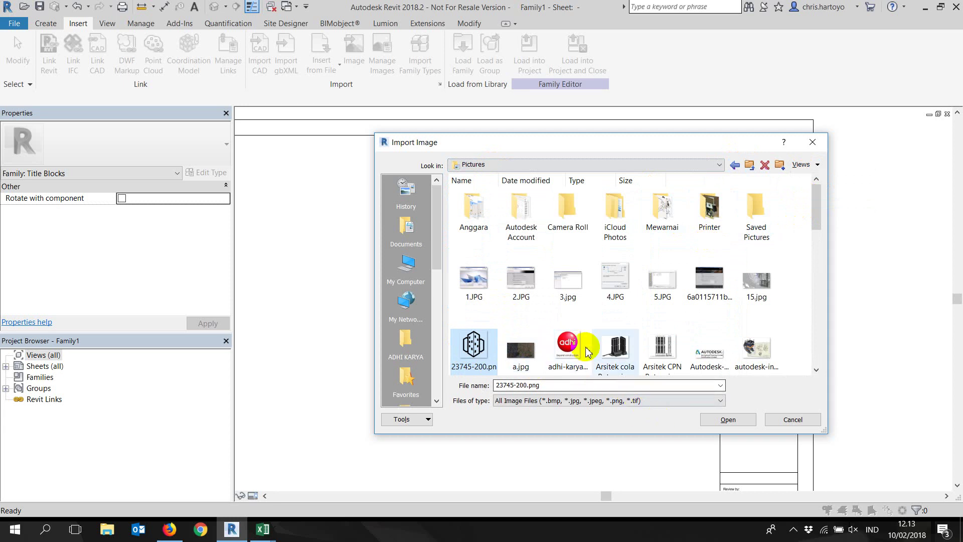
scroll(597, 351, "down", 2)
- Place the 23745-200.png logo in the title block's top box and shrink it to about 54.822 square
left_click(724, 420)
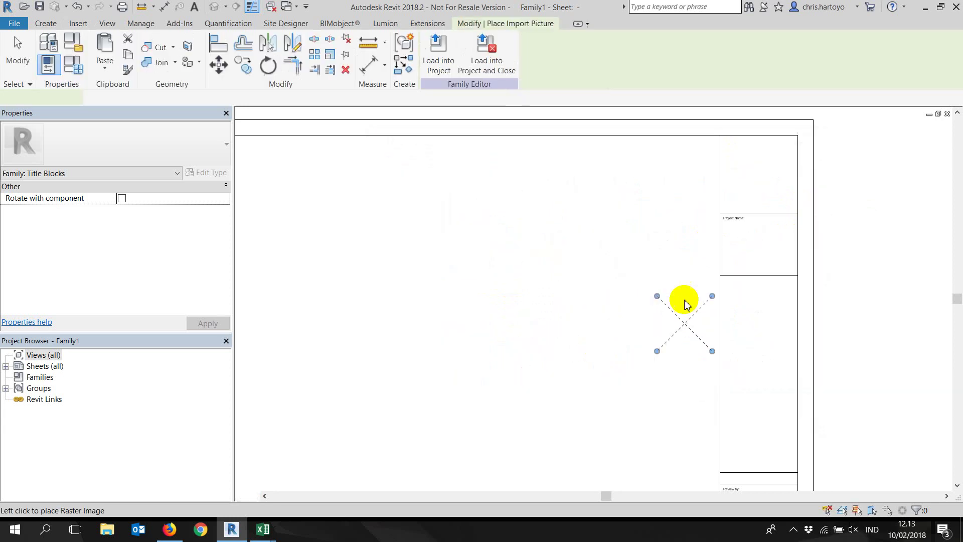
scroll(755, 181, "up", 2)
middle_click_drag(753, 179, 647, 262)
scroll(647, 259, "up", 1)
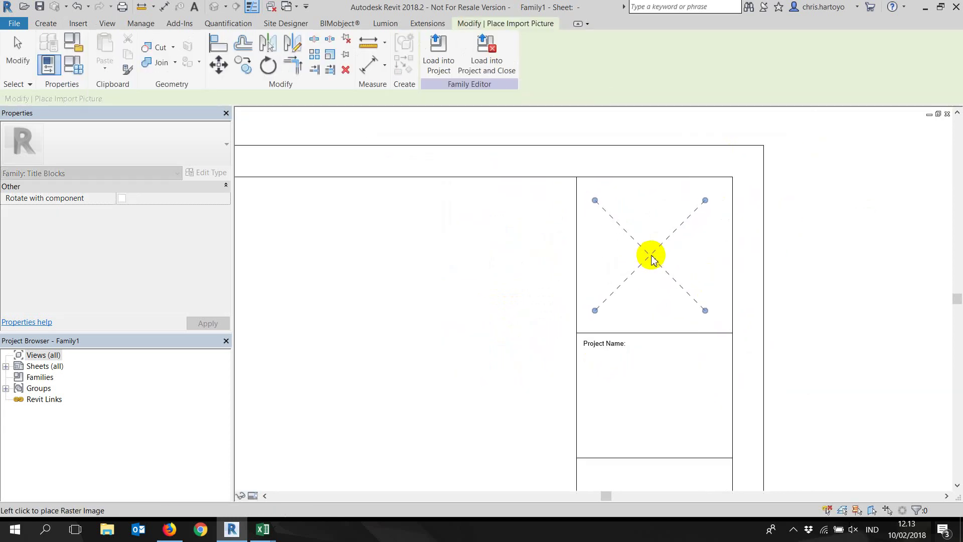
left_click(651, 255)
left_click(801, 241)
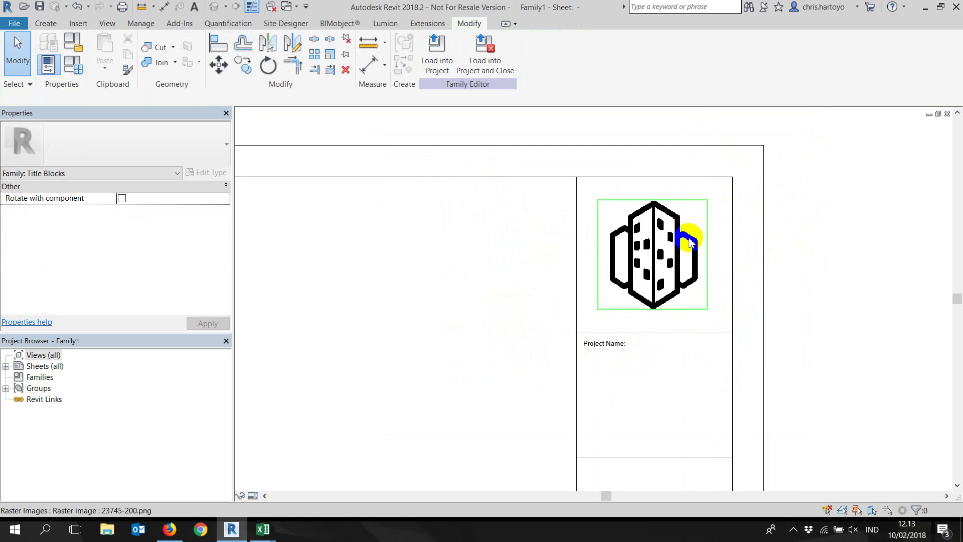
left_click(700, 208)
left_click_drag(683, 224, 744, 242)
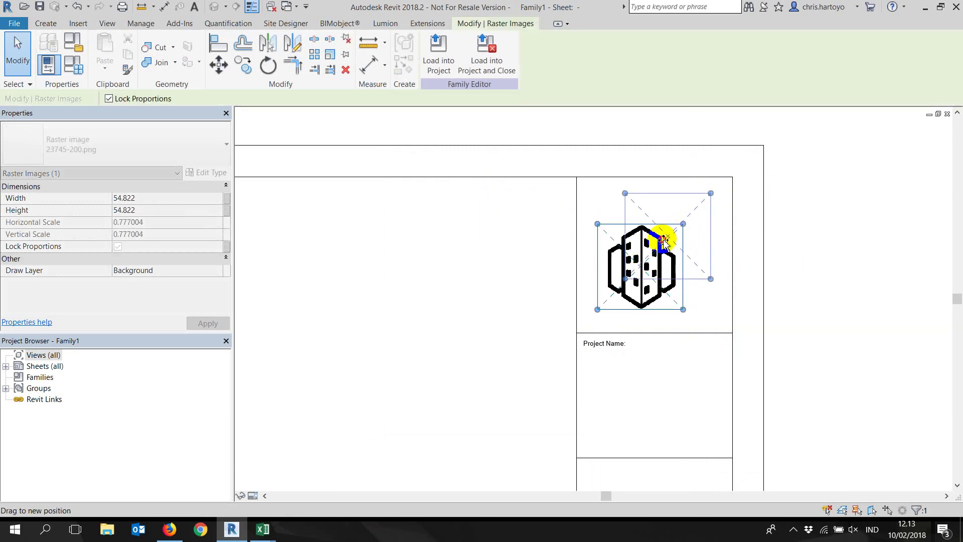
left_click(825, 218)
- Pan and zoom down to the title block's Review by and Approved by rows
middle_click_drag(613, 318, 615, 203)
scroll(615, 204, "down", 1)
scroll(615, 202, "down", 1)
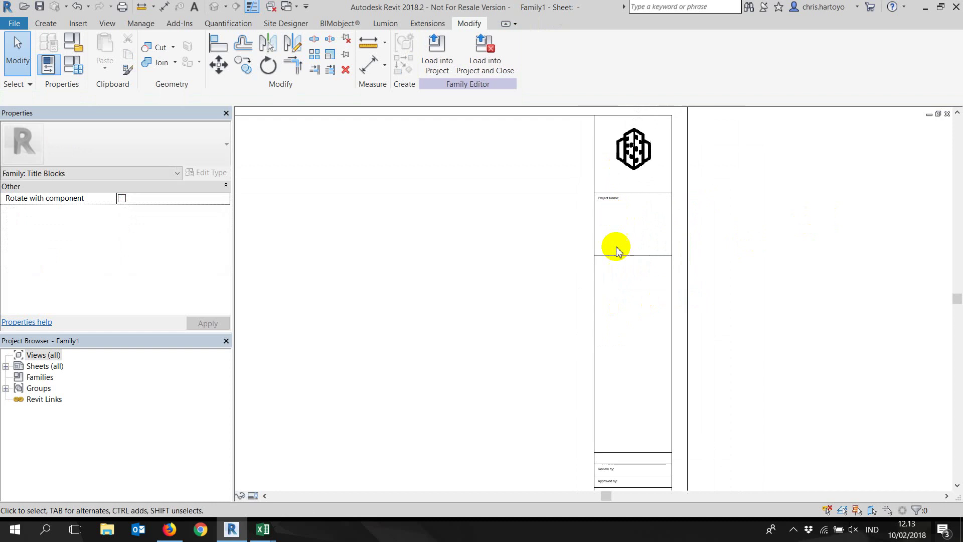
middle_click_drag(615, 247, 589, 279)
scroll(593, 270, "down", 1)
scroll(598, 187, "up", 2)
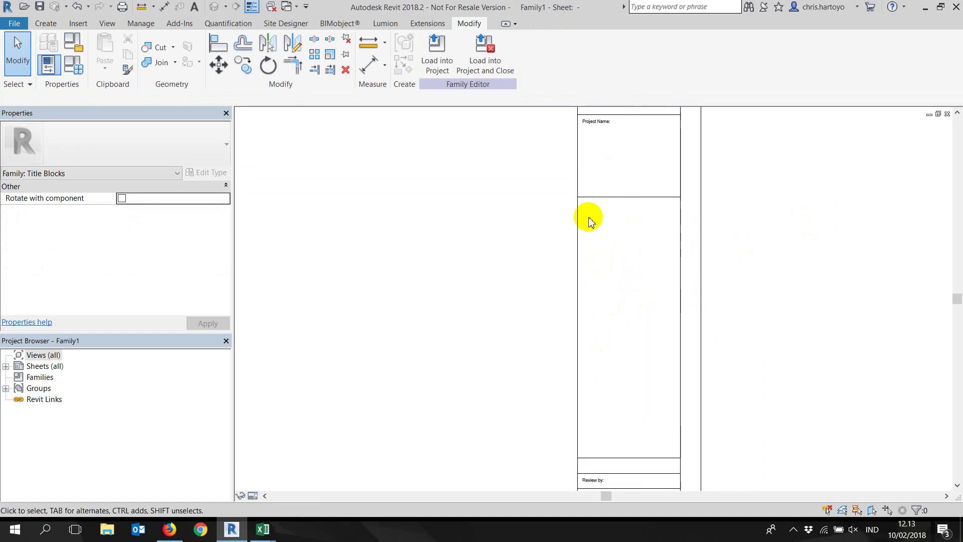
middle_click_drag(615, 344, 648, 273)
scroll(632, 360, "up", 1)
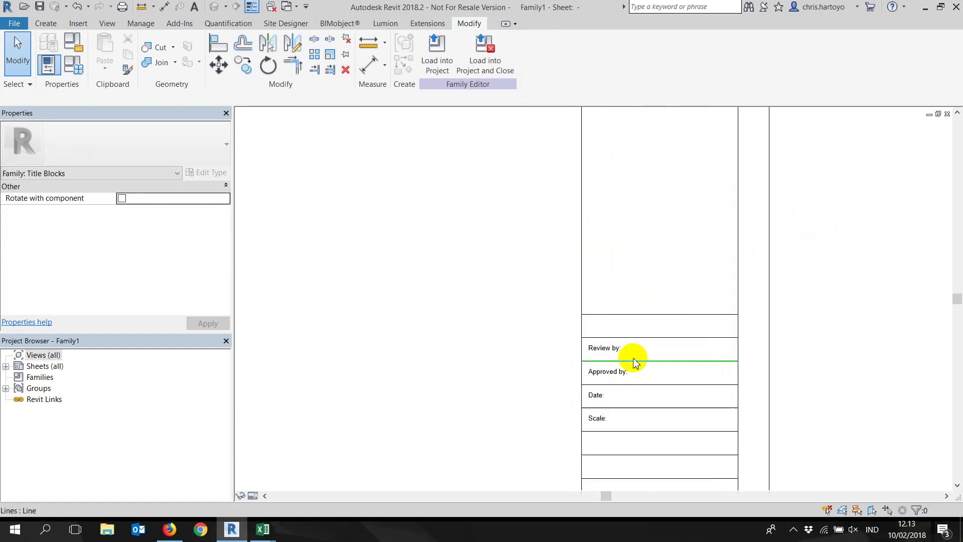
scroll(594, 345, "up", 1)
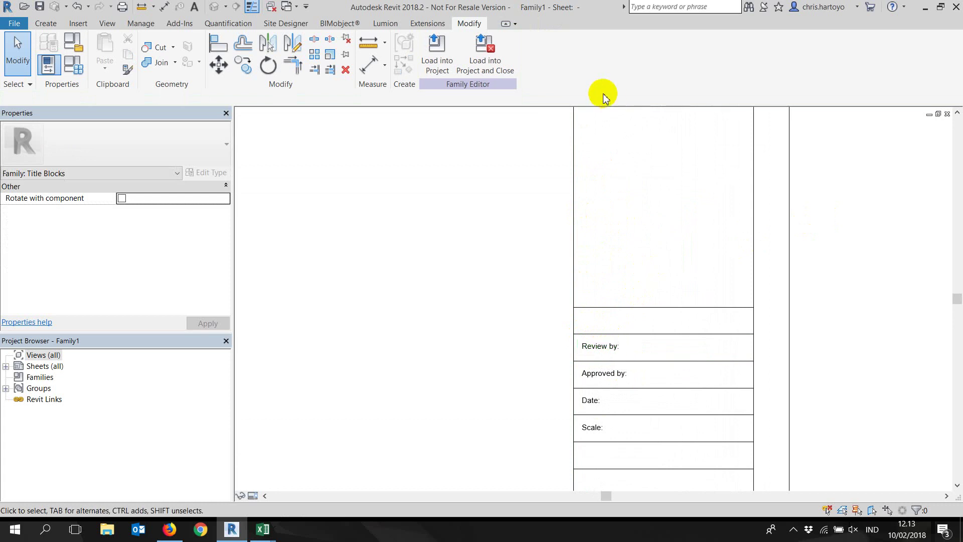
- Duplicate the 8mm label type as '3 mm' with a Text Size of 3 mm
left_click(46, 24)
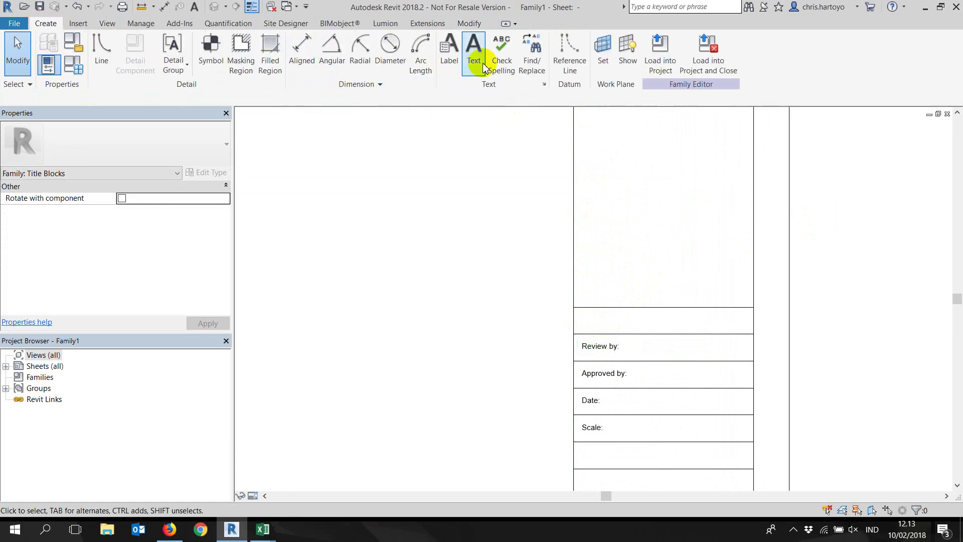
left_click(448, 60)
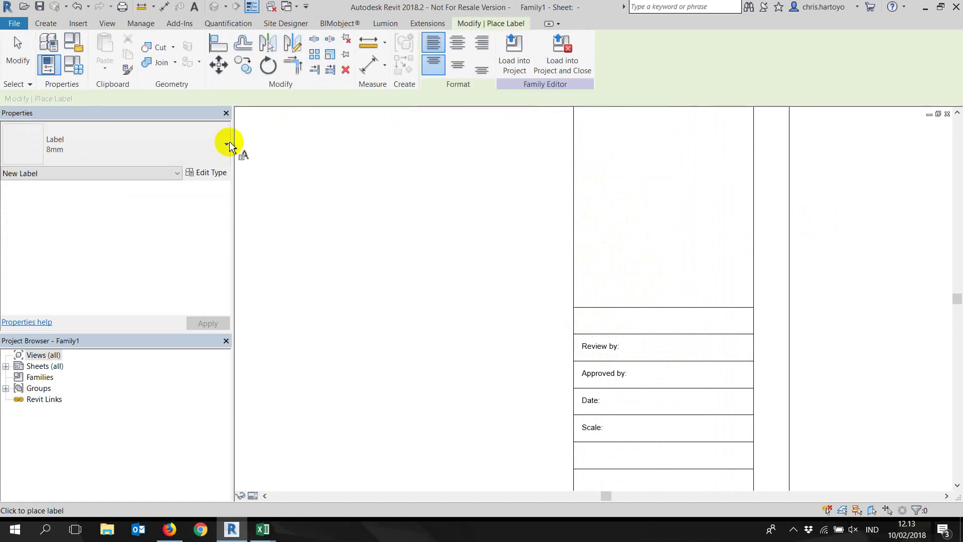
left_click(206, 174)
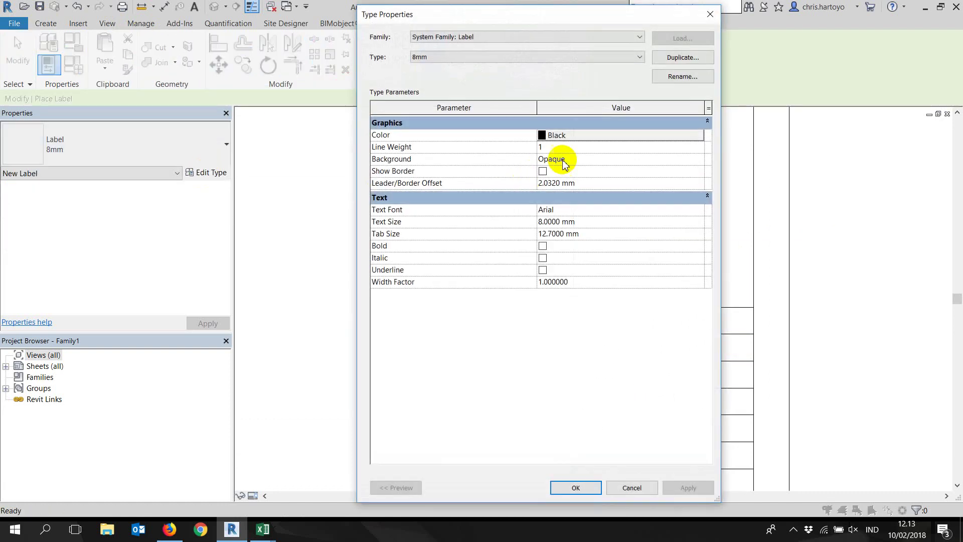
left_click(661, 58)
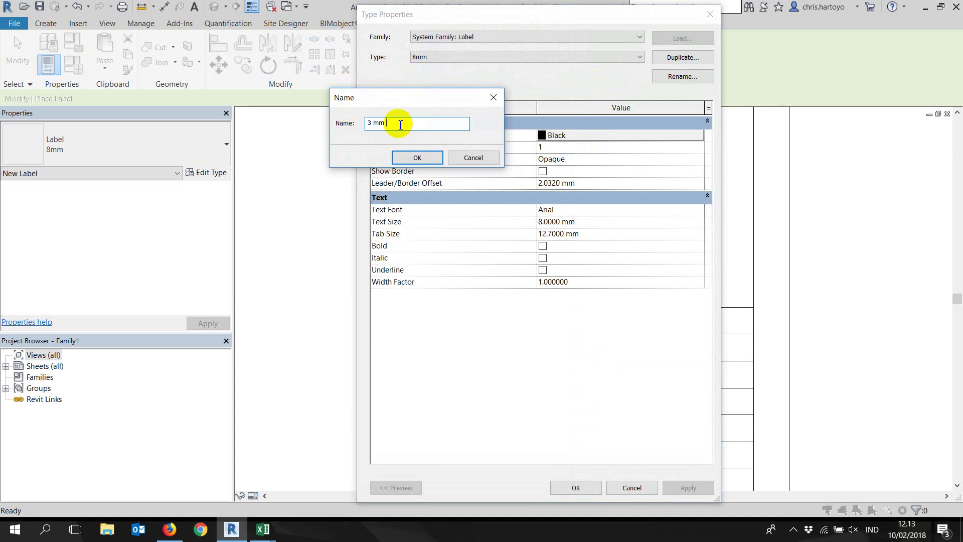
left_click(405, 159)
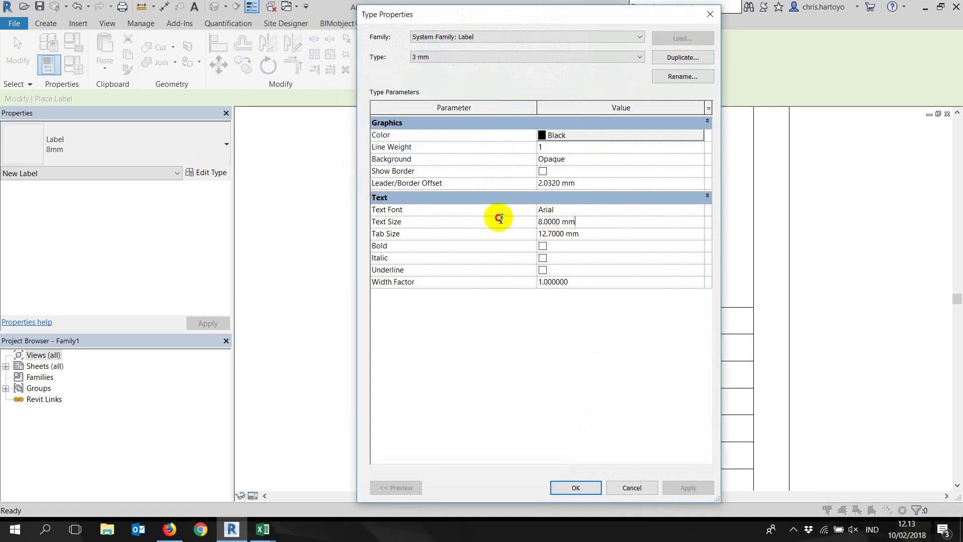
left_click_drag(558, 223, 452, 211)
type("3")
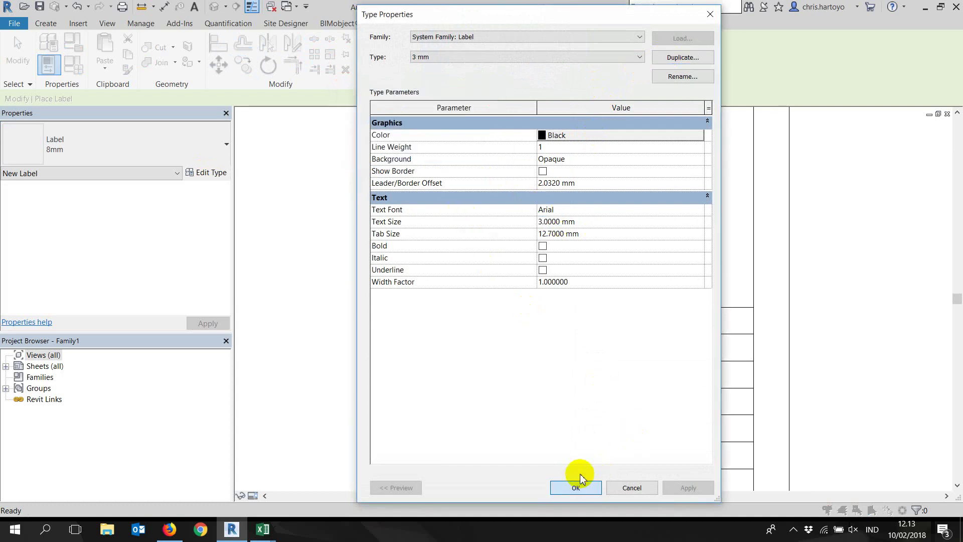
left_click(576, 487)
scroll(630, 344, "up", 3)
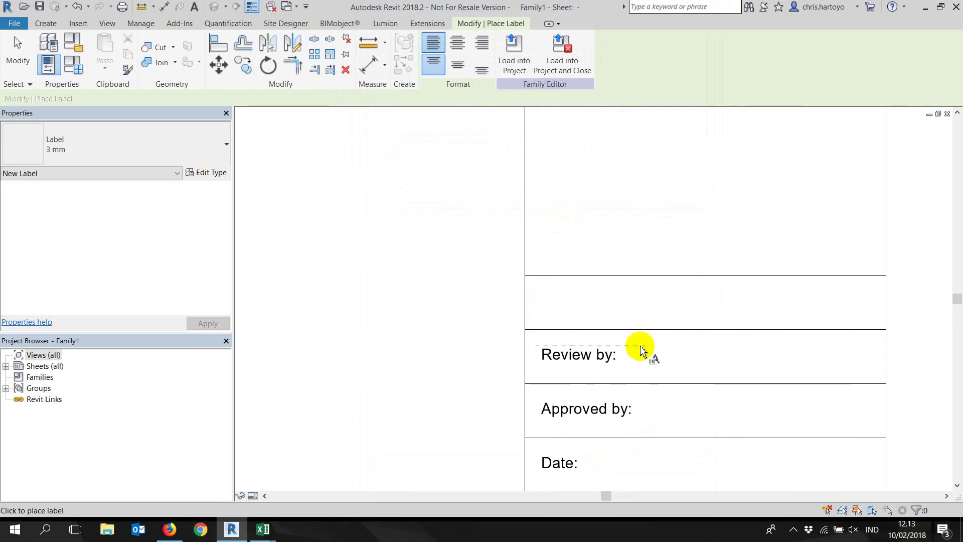
- Add a Drawn By label beside the Review by: row
left_click(636, 348)
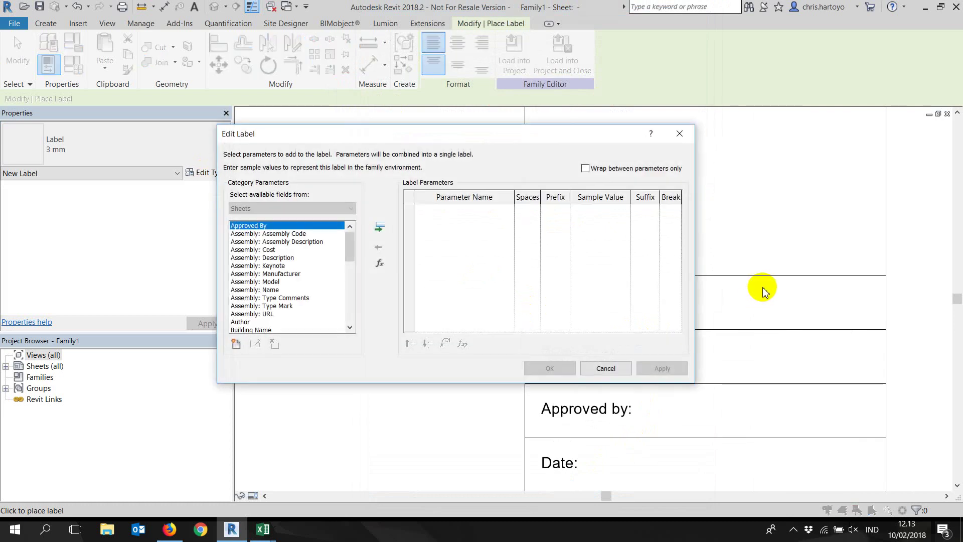
left_click(285, 281)
scroll(253, 279, "down", 1)
key("d")
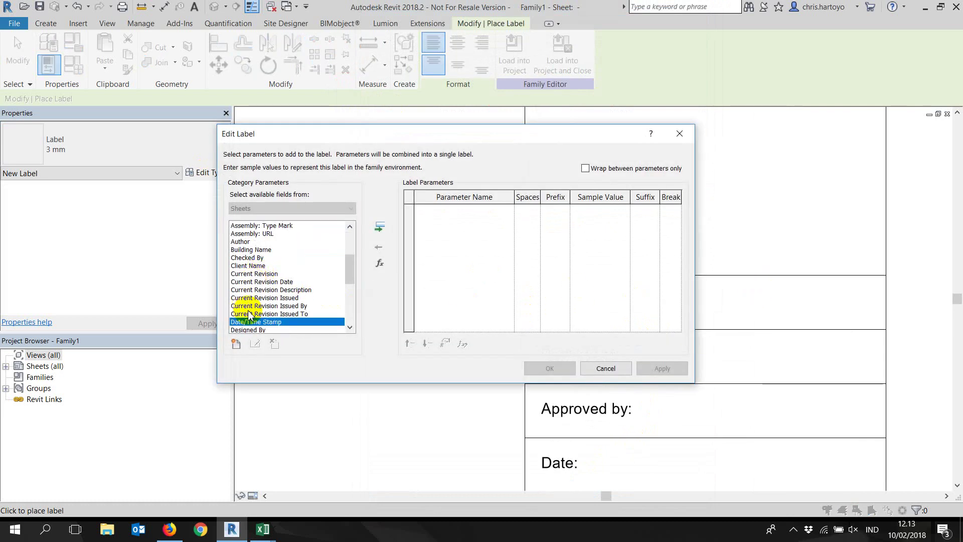
scroll(268, 296, "down", 2)
left_click(252, 291)
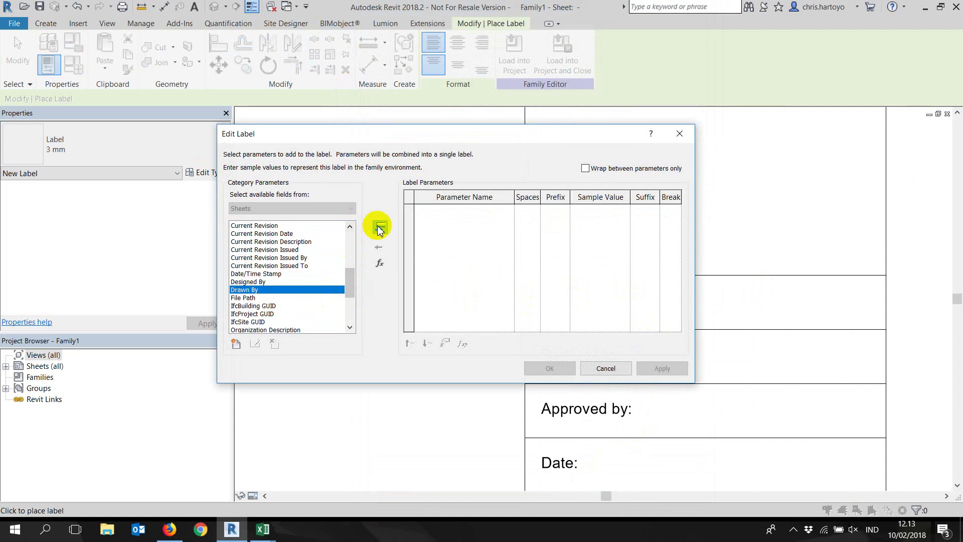
left_click(379, 228)
left_click(552, 369)
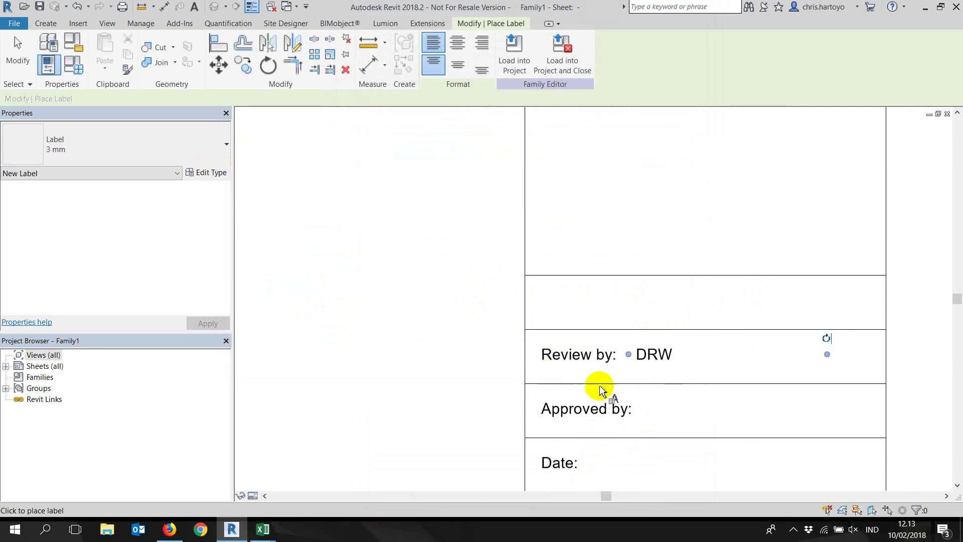
- Add an Approved By label beside the Approved by: row
left_click(651, 406)
left_click(289, 298)
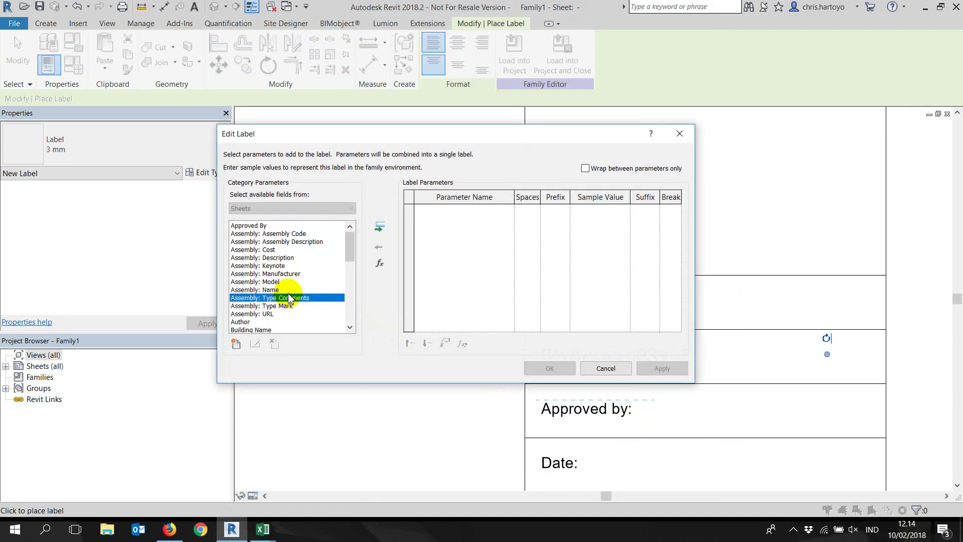
left_click(268, 227)
left_click(380, 227)
left_click(549, 370)
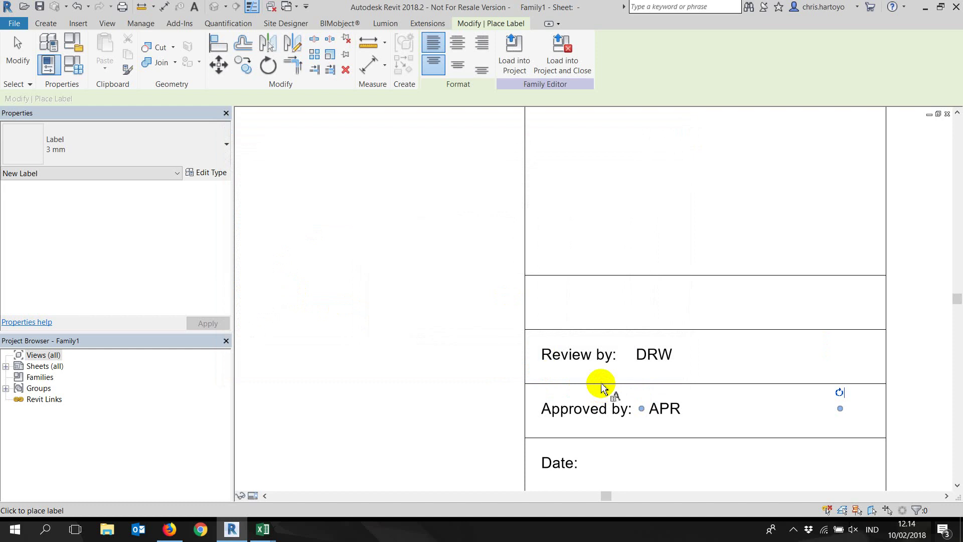
- Add a Date/Time Stamp label beside the Date: row
left_click(606, 385)
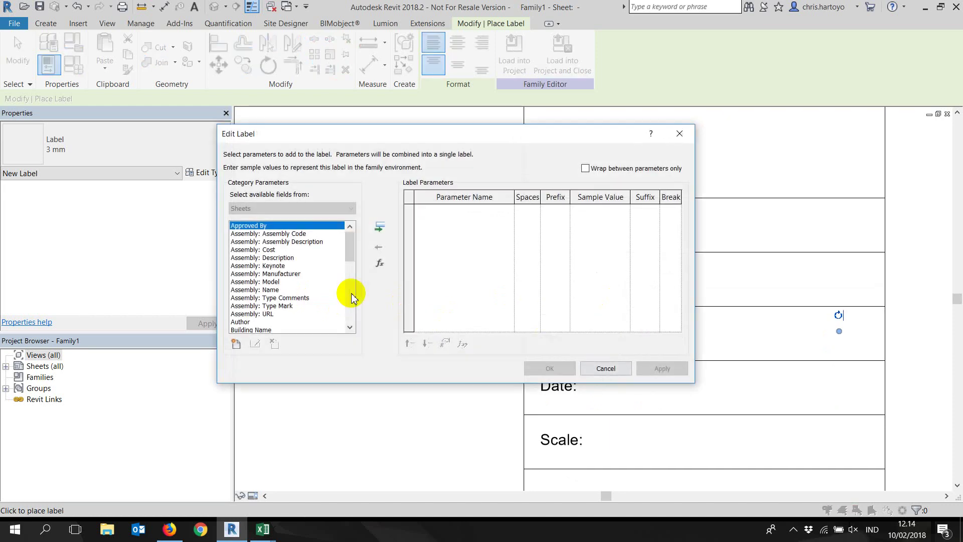
scroll(266, 294, "down", 1)
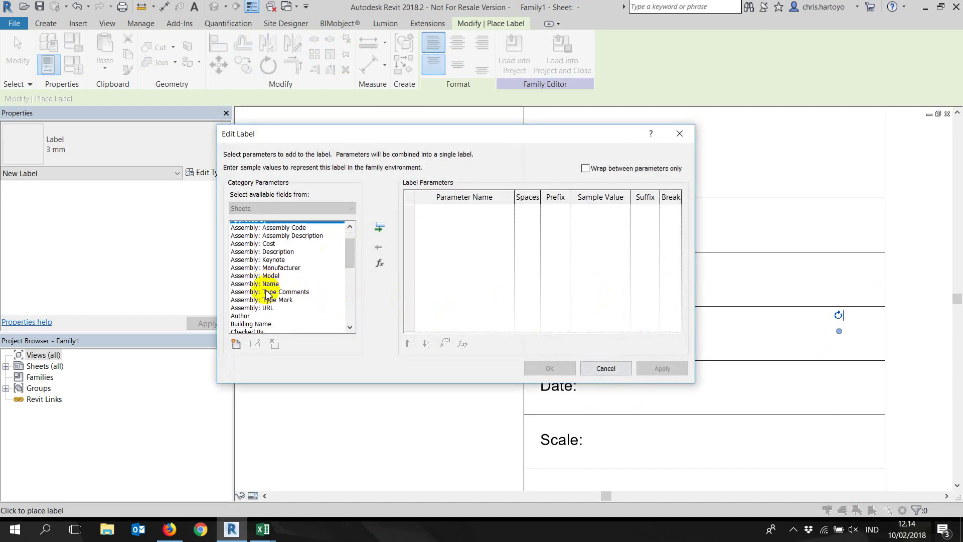
scroll(266, 293, "down", 2)
scroll(267, 293, "down", 3)
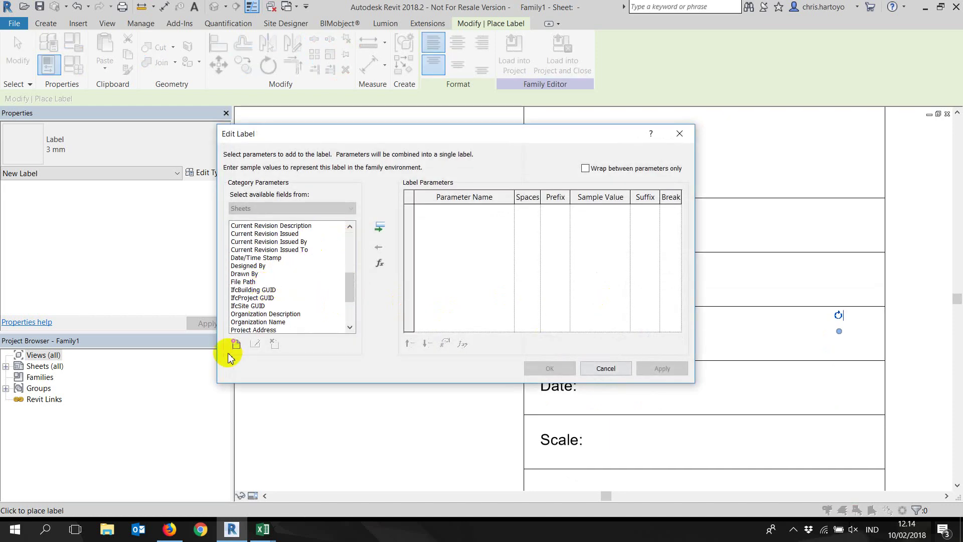
scroll(260, 305, "down", 1)
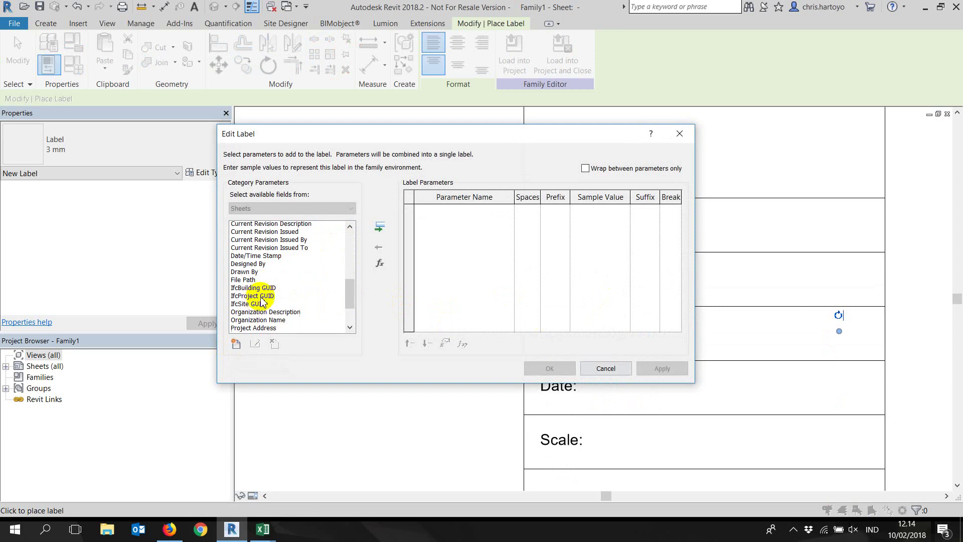
scroll(261, 302, "down", 2)
scroll(263, 297, "down", 3)
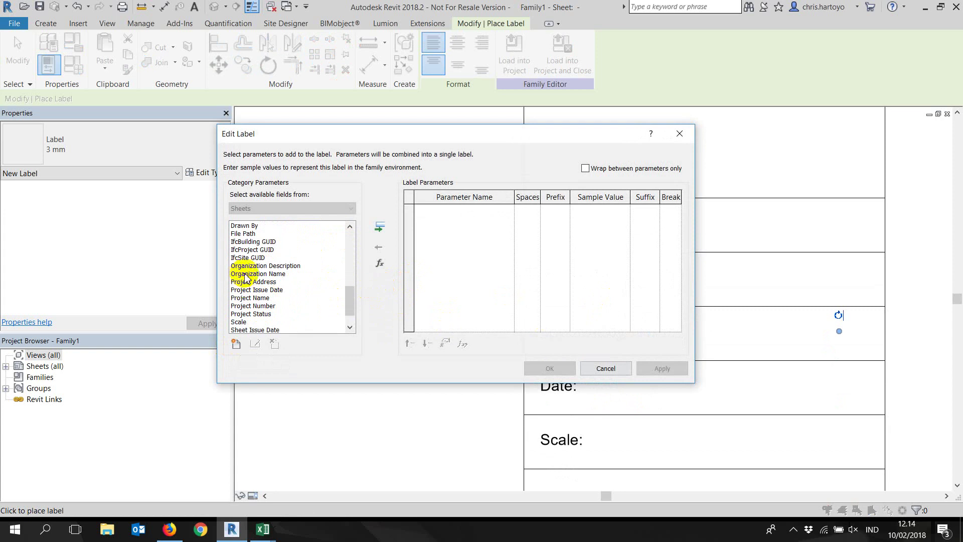
scroll(273, 301, "down", 1)
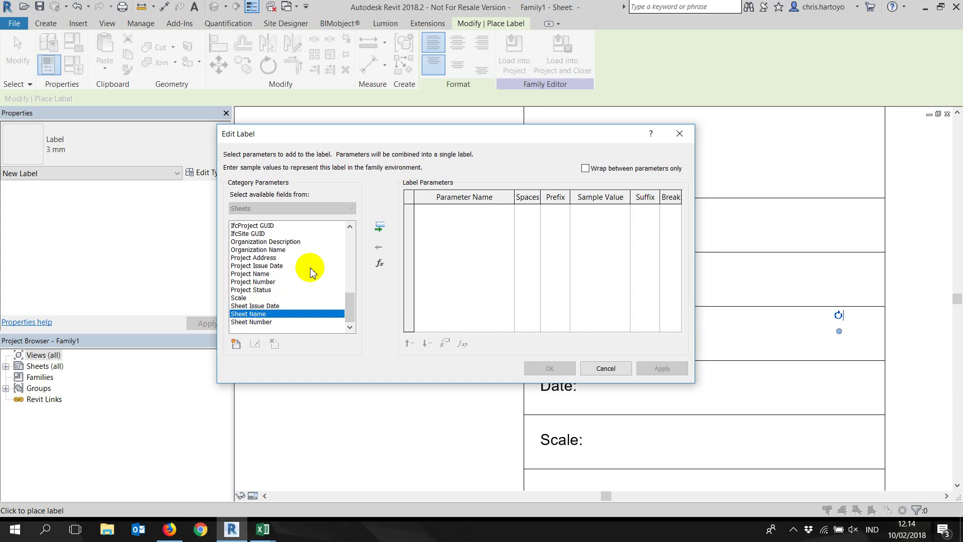
scroll(281, 269, "up", 1)
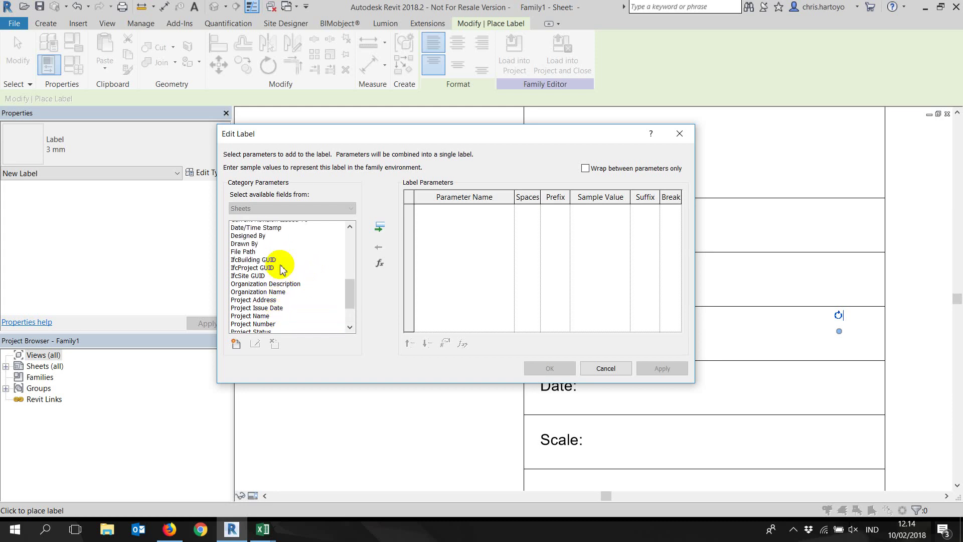
scroll(281, 269, "up", 1)
mouse_move(548, 143)
left_mouse_down()
mouse_move(318, 87)
mouse_move(636, 145)
left_mouse_up()
left_click(330, 316)
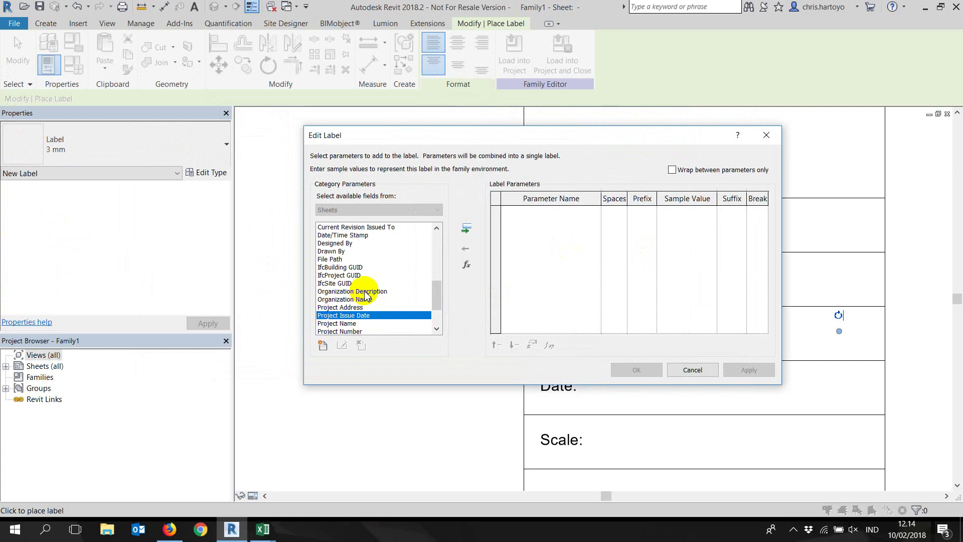
left_click(346, 235)
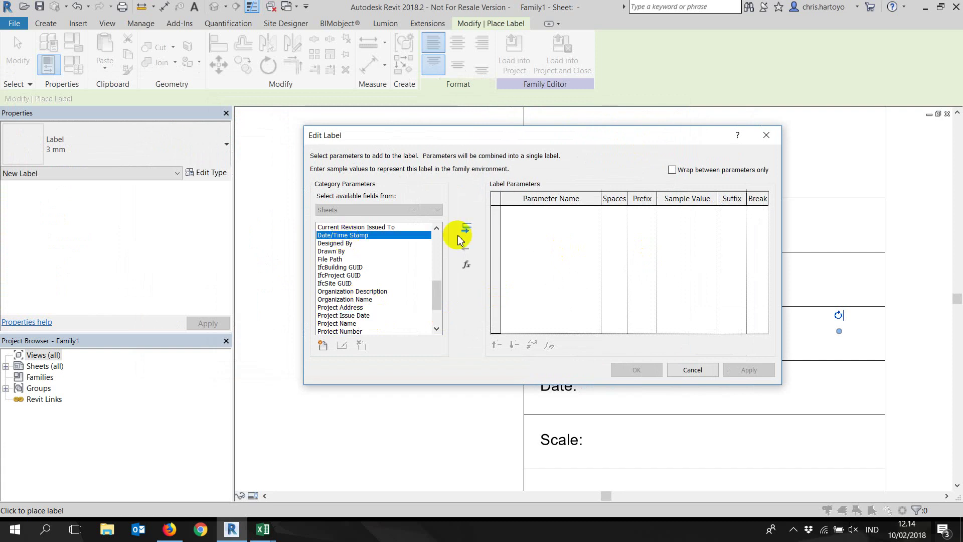
left_click(467, 227)
left_click(634, 368)
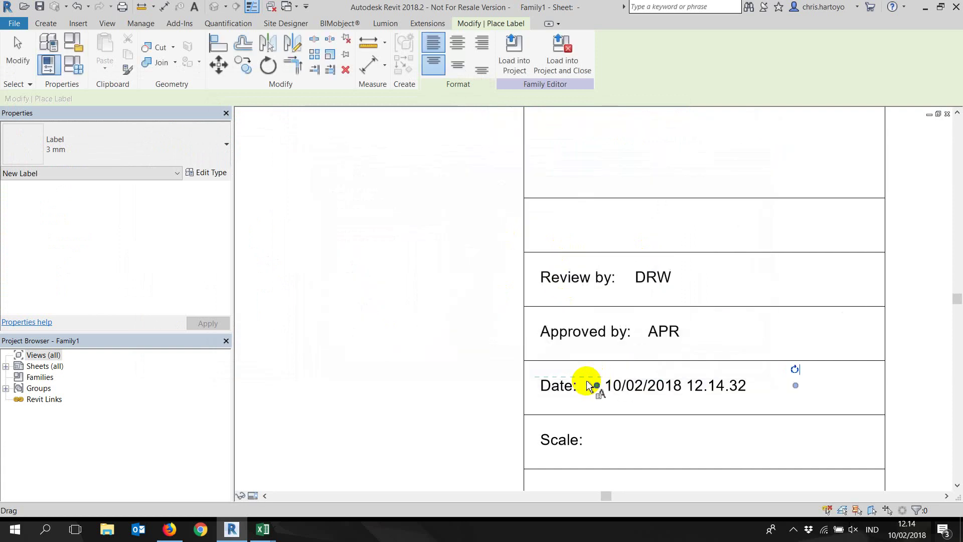
- Add a Scale label in the Scale row, showing 1/8" = 1'-0"
left_click(607, 430)
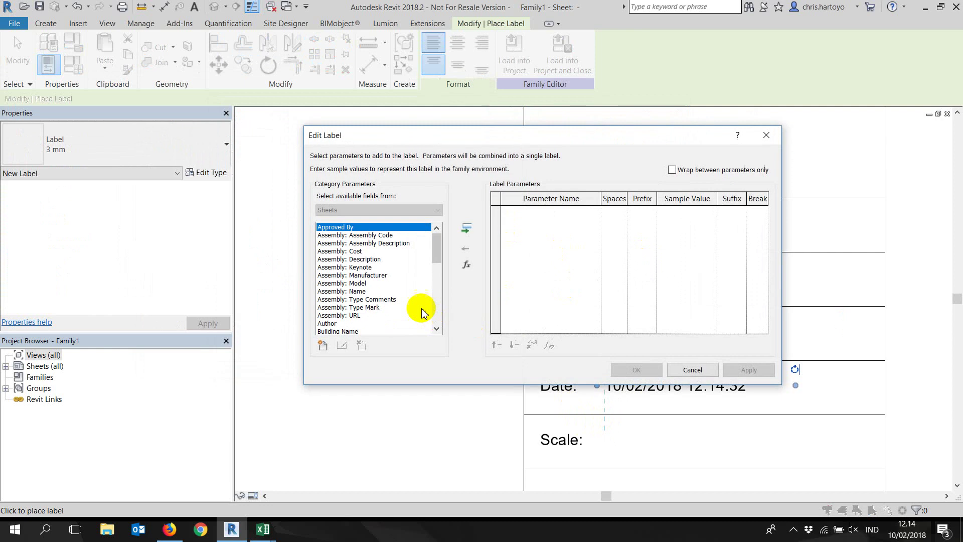
left_click(362, 307)
scroll(376, 316, "down", 5)
scroll(382, 306, "down", 4)
left_click(382, 299)
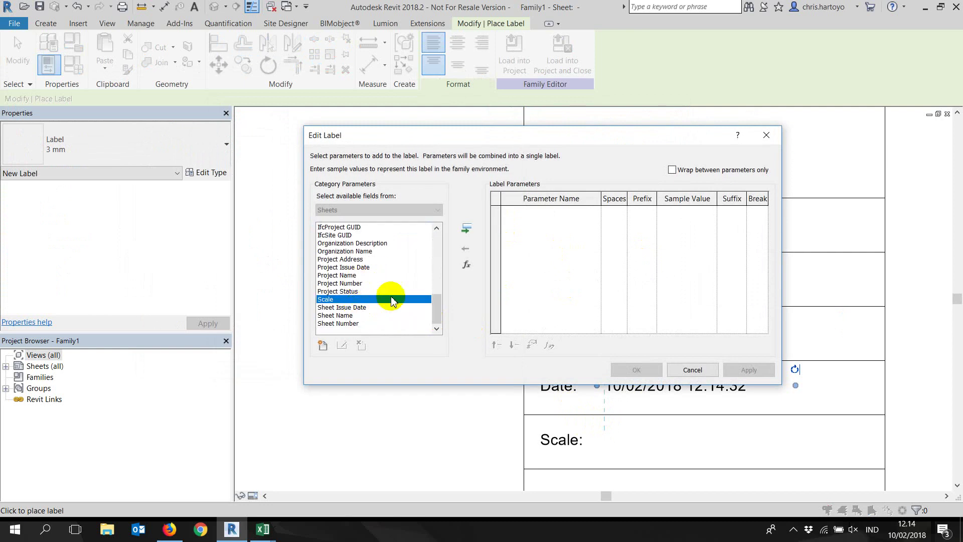
left_click(466, 228)
left_click(636, 370)
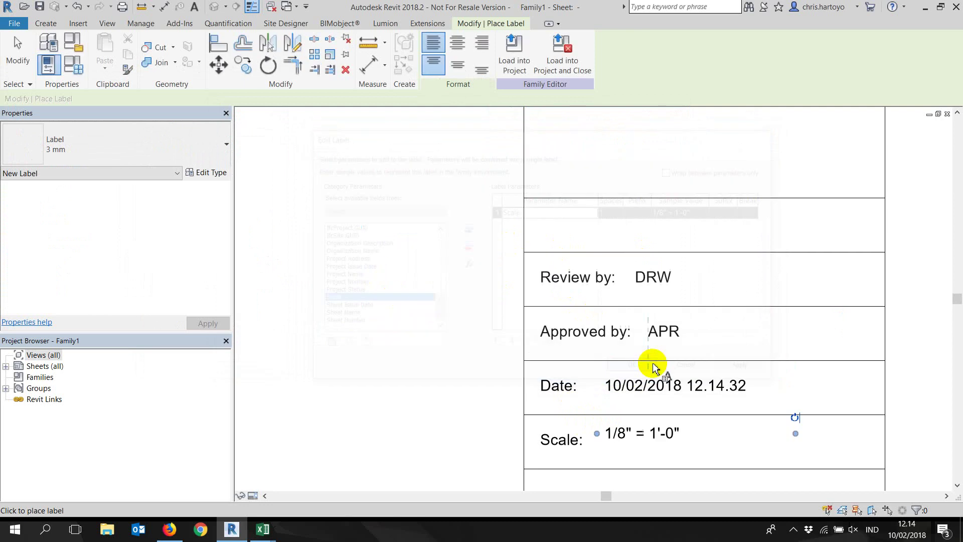
- Add a Sheet Name label in the empty row below Scale
middle_click_drag(653, 365, 635, 260)
left_click(607, 348)
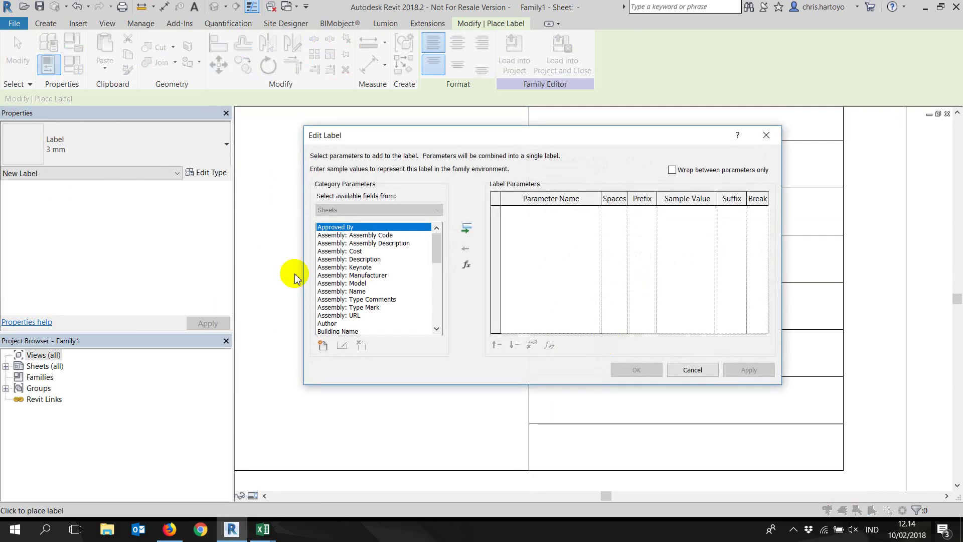
scroll(351, 316, "down", 2)
scroll(350, 317, "down", 3)
scroll(350, 317, "down", 3)
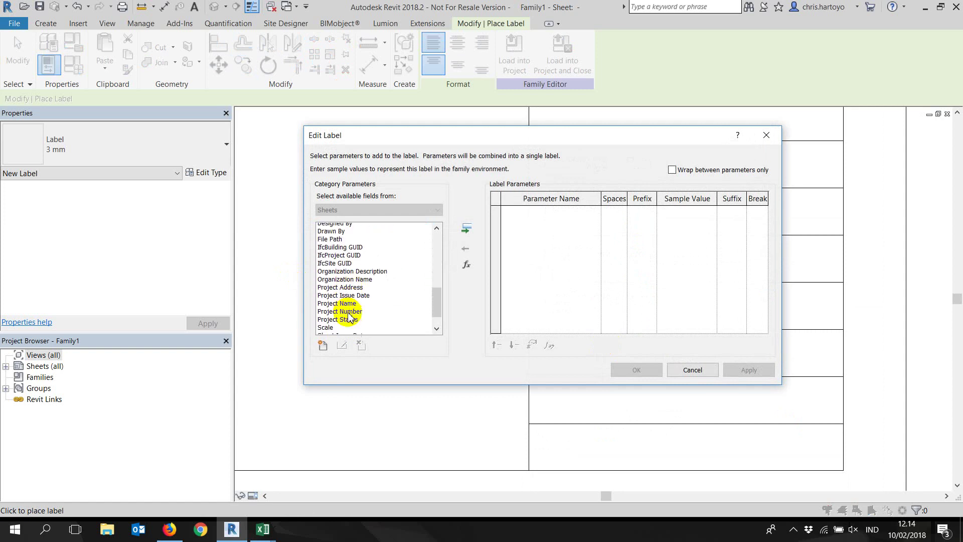
scroll(349, 317, "down", 2)
left_click(343, 316)
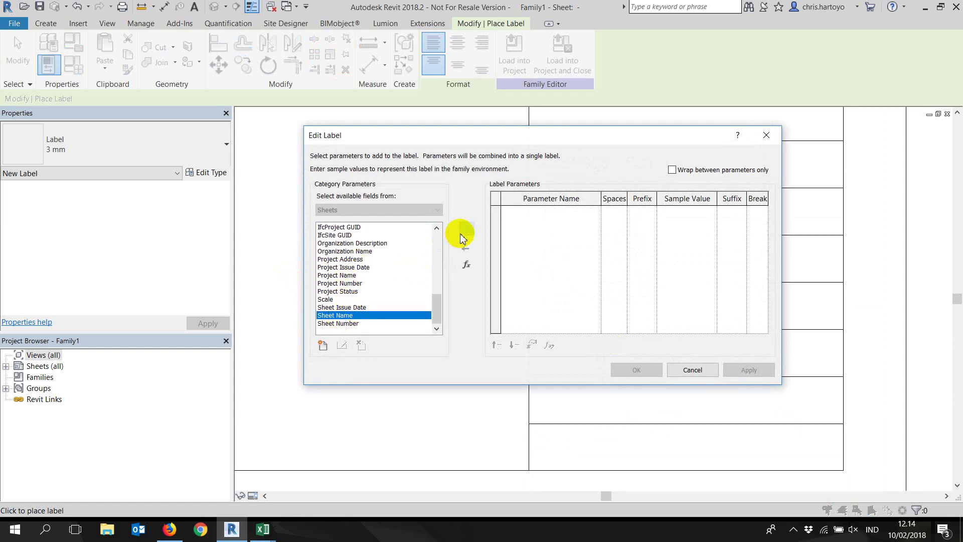
left_click(464, 235)
left_click(639, 370)
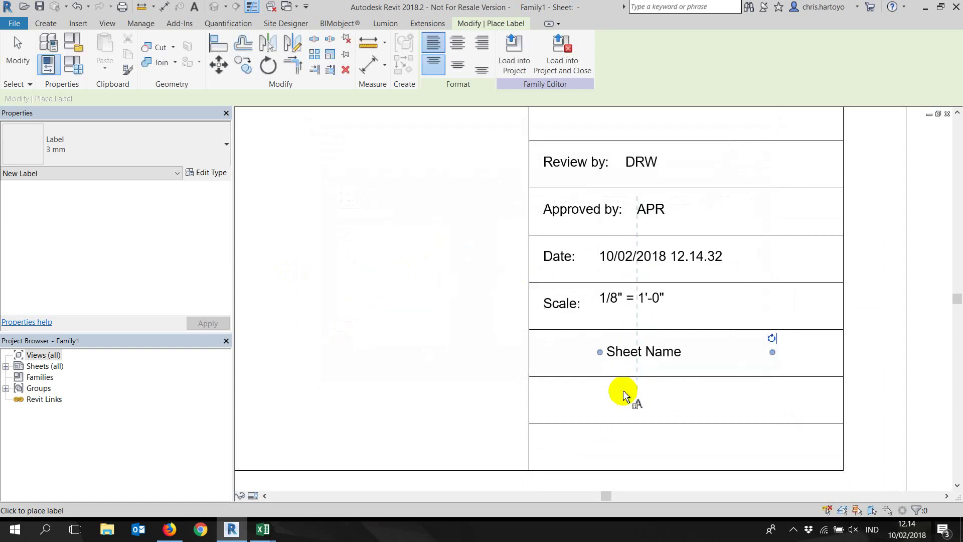
- Add a Sheet Number label in the next empty row
left_click(592, 394)
scroll(361, 314, "down", 3)
scroll(356, 320, "down", 3)
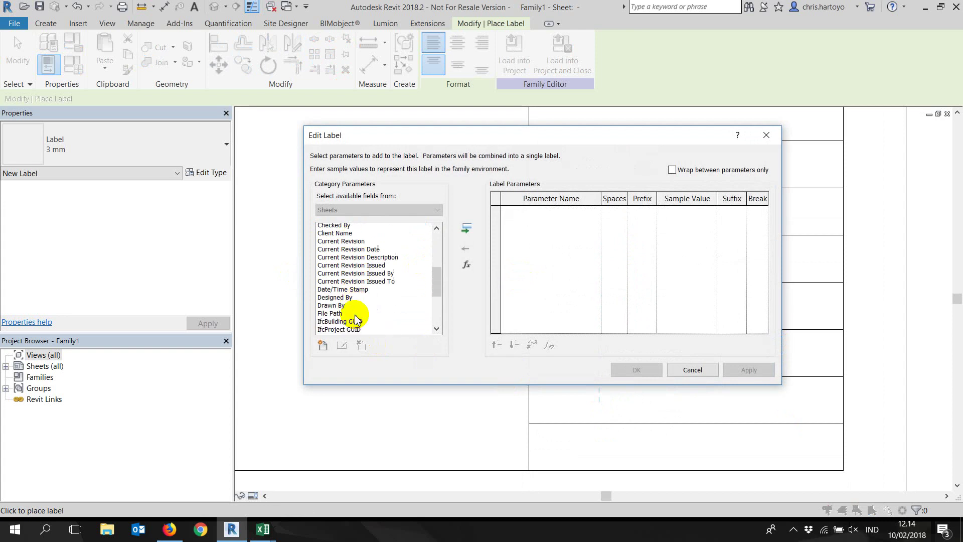
scroll(356, 320, "down", 3)
scroll(356, 319, "down", 2)
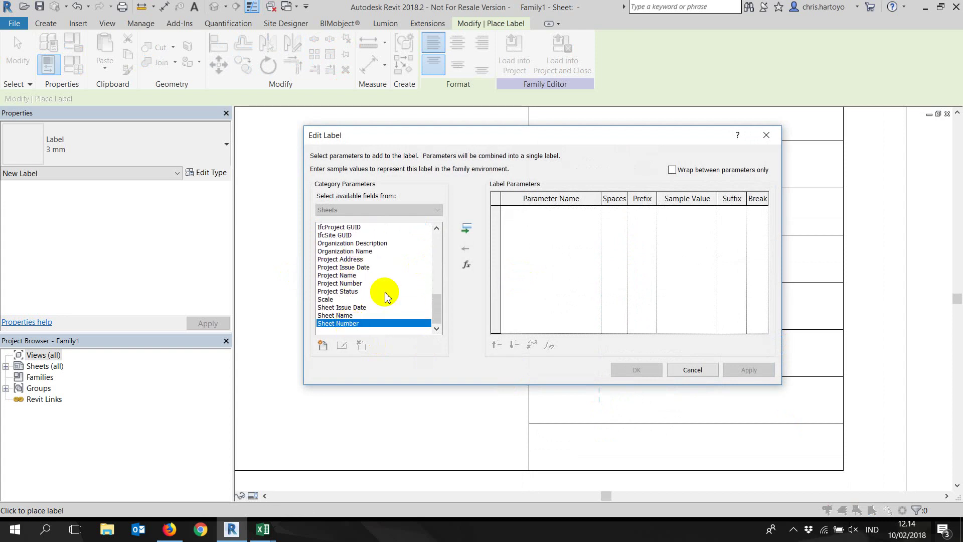
left_click(463, 231)
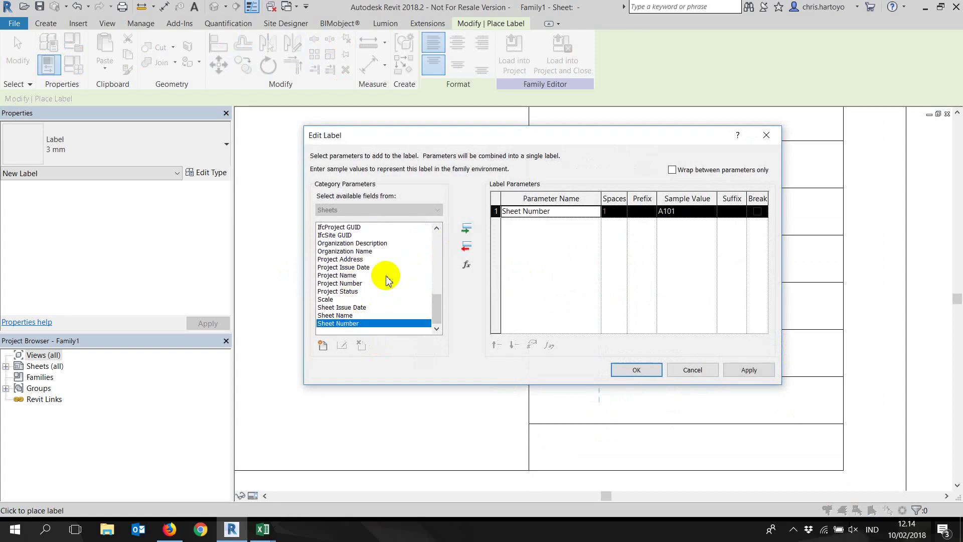
left_click(644, 372)
- Add a Project Name label under the Project Name: heading
scroll(632, 301, "down", 3)
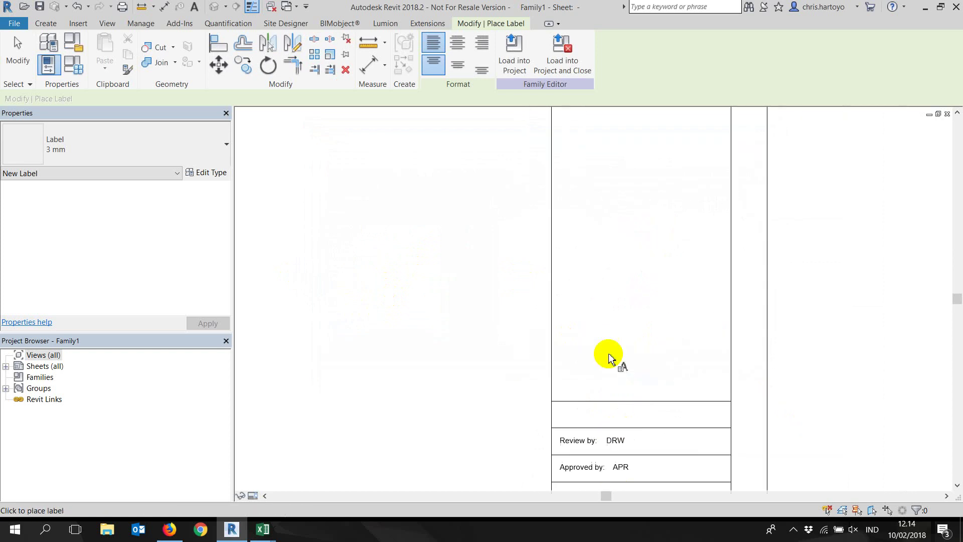
scroll(602, 396, "down", 2)
scroll(612, 362, "up", 3)
scroll(630, 311, "up", 2)
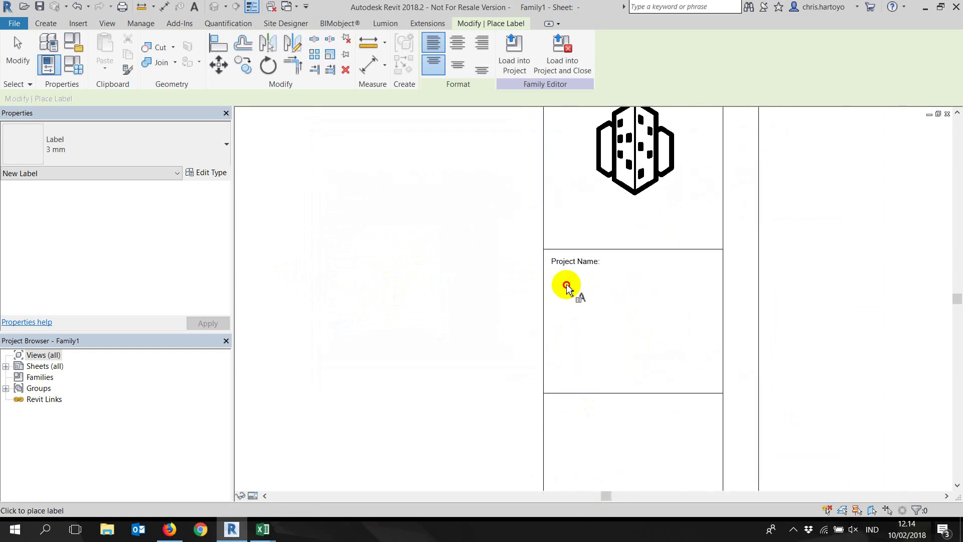
left_click(566, 286)
scroll(362, 296, "down", 3)
scroll(365, 297, "down", 5)
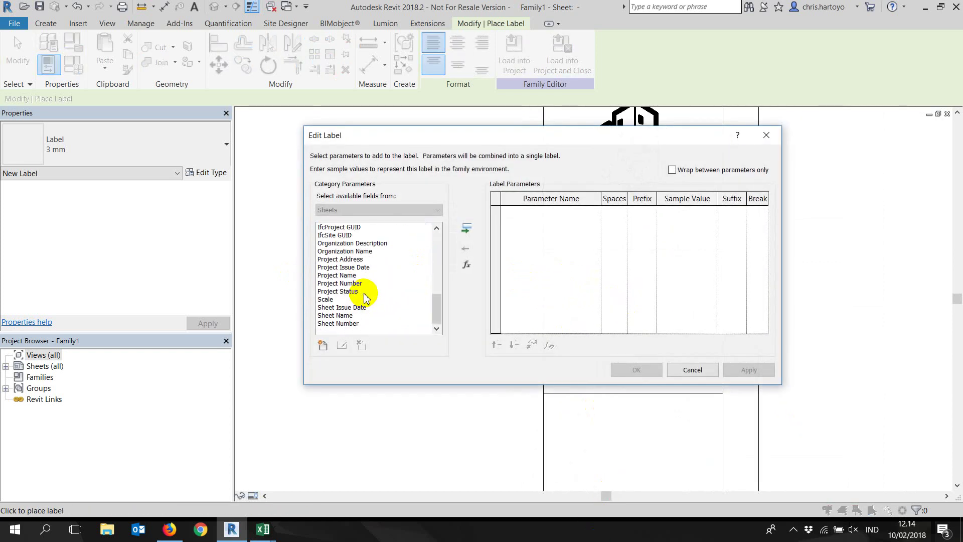
left_click(359, 276)
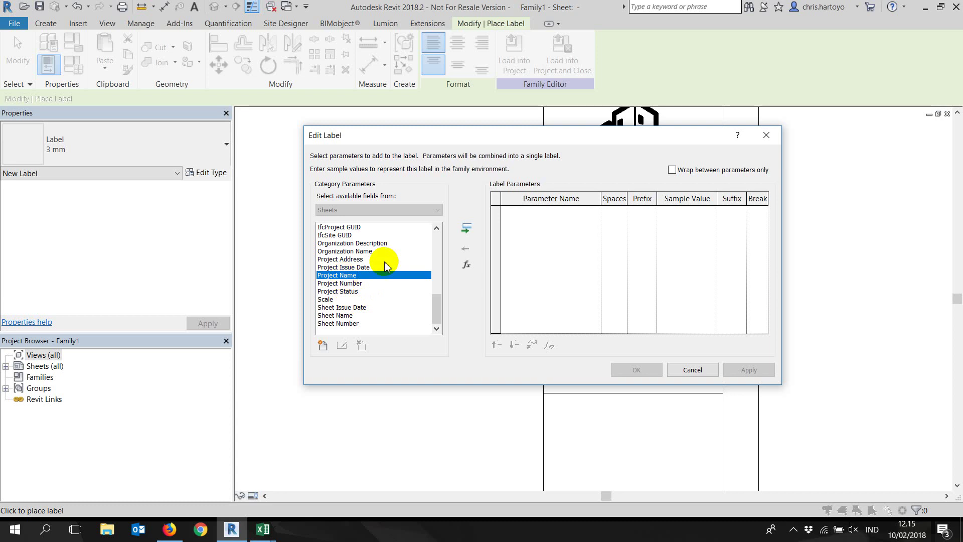
left_click(466, 229)
left_click(622, 371)
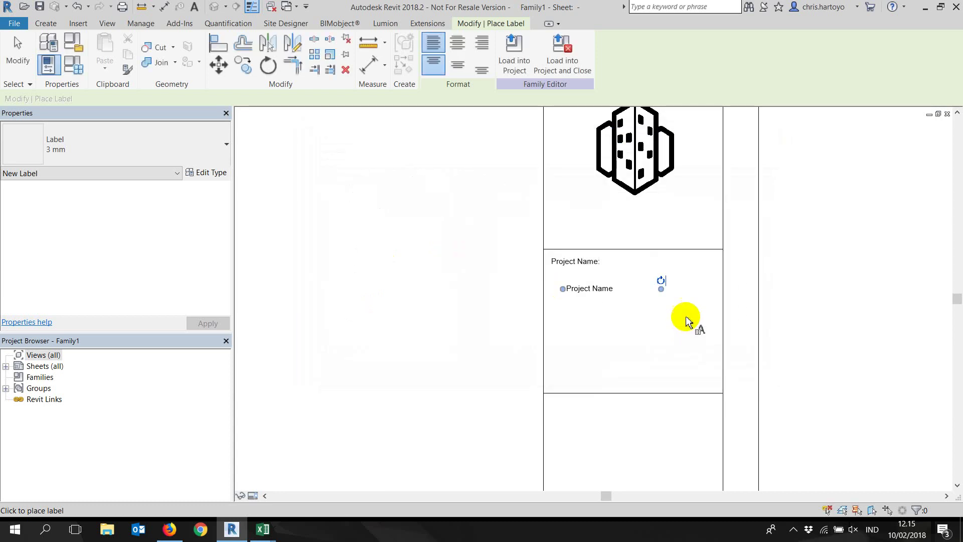
- Widen the Project Name, DRW and APR label boxes
key("Escape")
key("Escape")
left_click(590, 290)
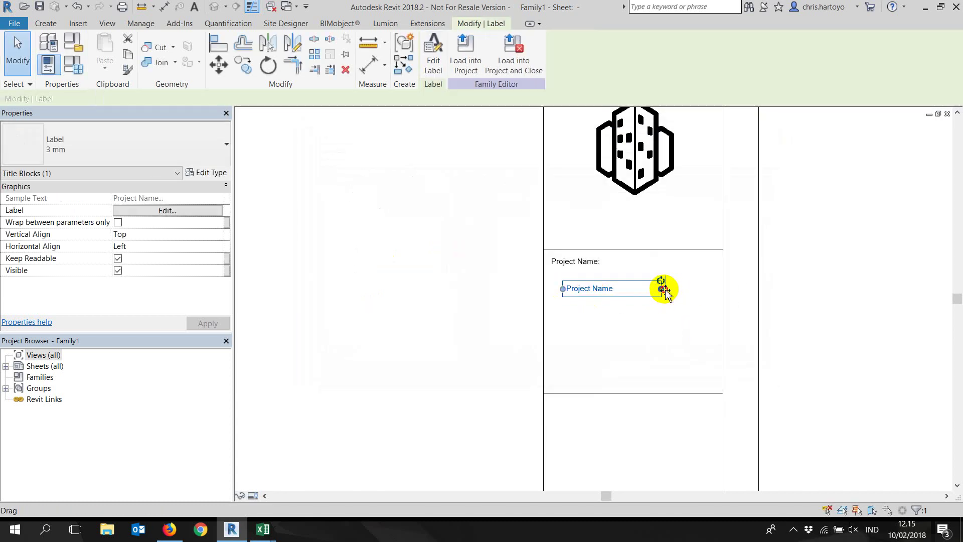
left_click_drag(663, 289, 695, 288)
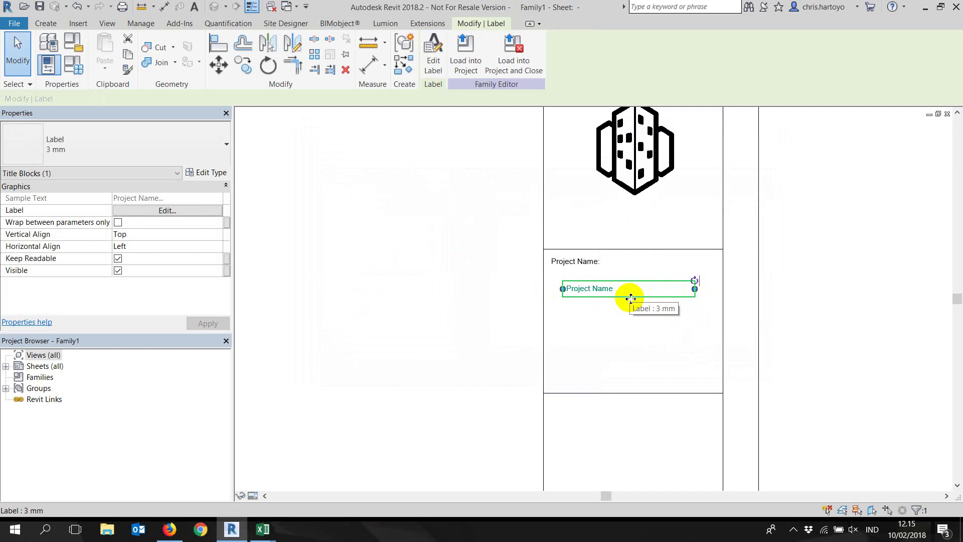
left_click_drag(697, 290, 702, 289)
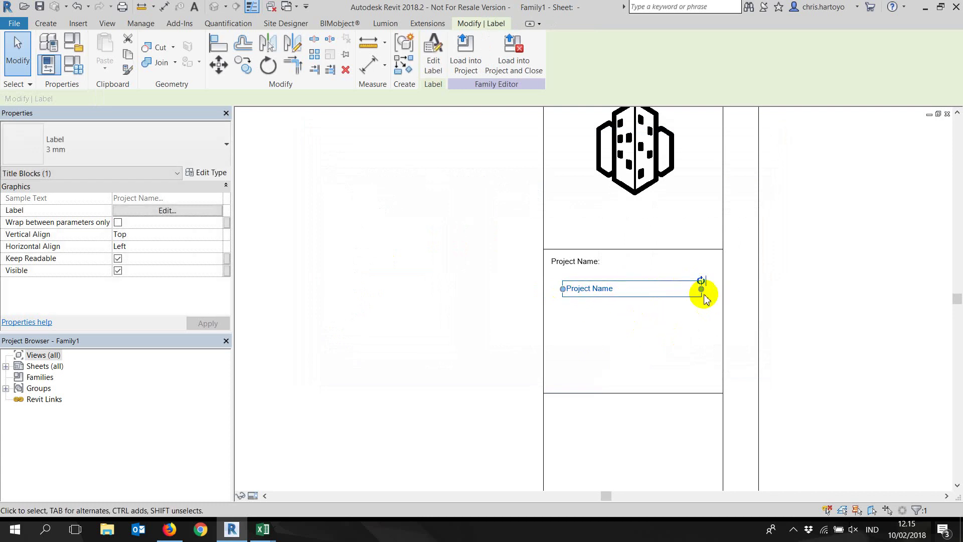
scroll(748, 366, "down", 1)
scroll(742, 316, "down", 3, "ctrl")
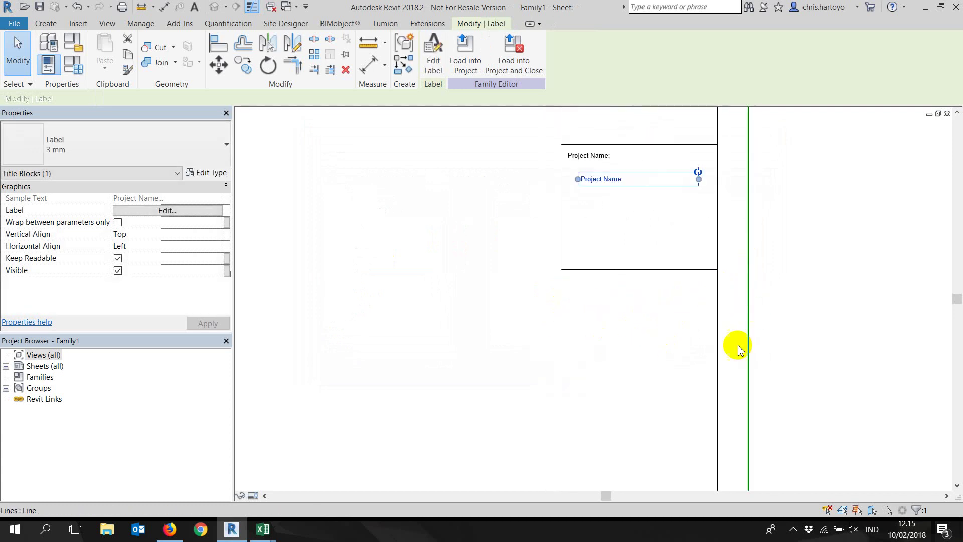
scroll(684, 378, "down", 1)
scroll(678, 414, "up", 1)
left_click(678, 412)
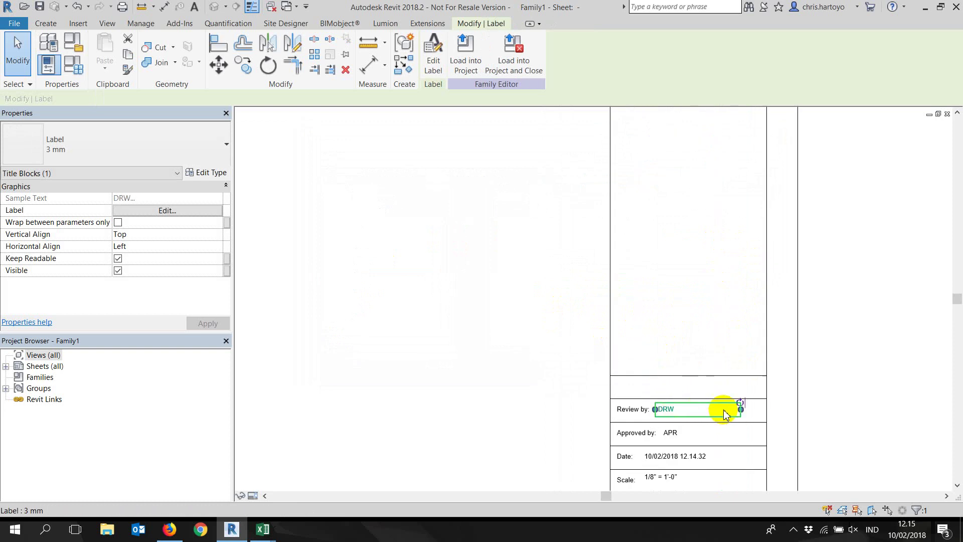
left_click_drag(744, 412, 757, 413)
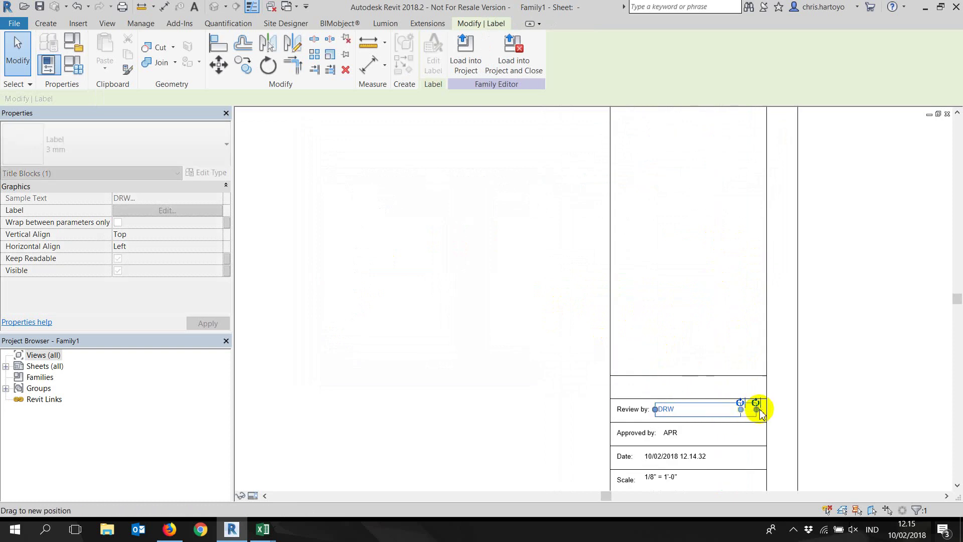
left_click(672, 432)
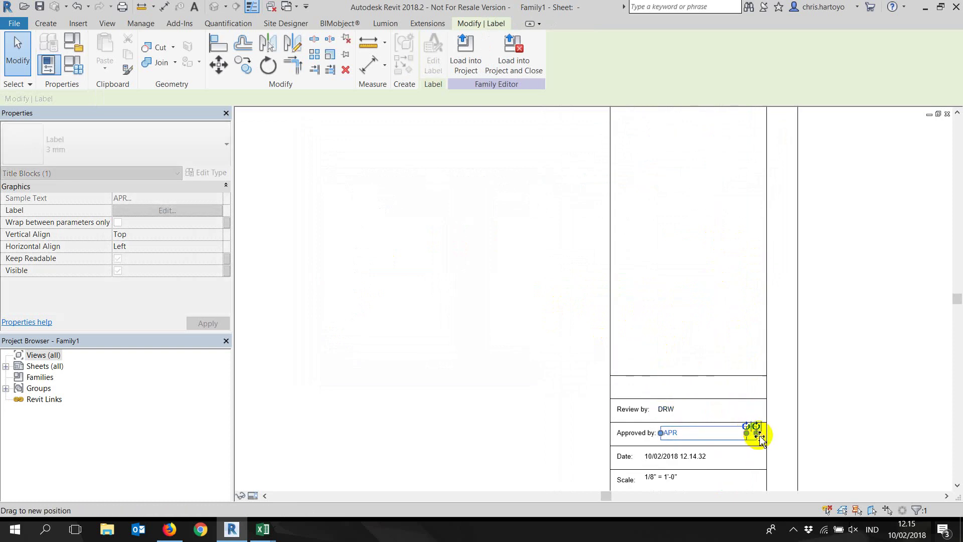
left_click_drag(760, 439, 760, 439)
left_click(686, 456)
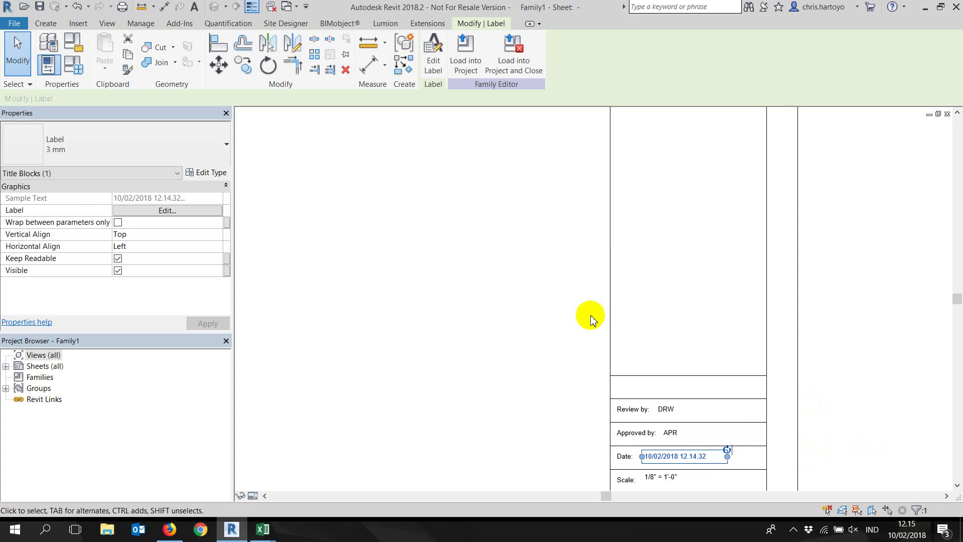
- Save the family as Kop Gambar Floth.rfa in Desktop\Sementara and load it into Training Floth
left_click(546, 237)
scroll(533, 316, "down", 2)
scroll(548, 288, "down", 3)
scroll(548, 288, "down", 2)
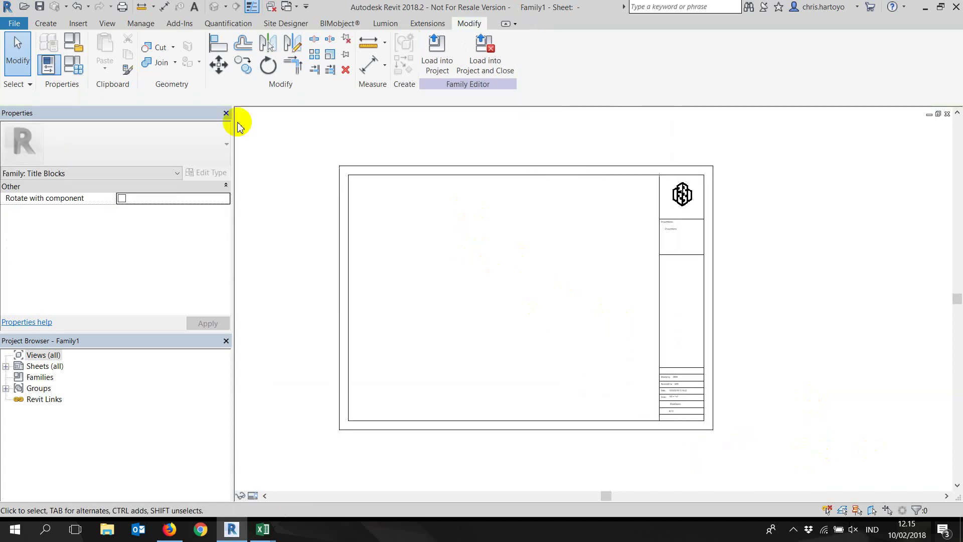
left_click(14, 23)
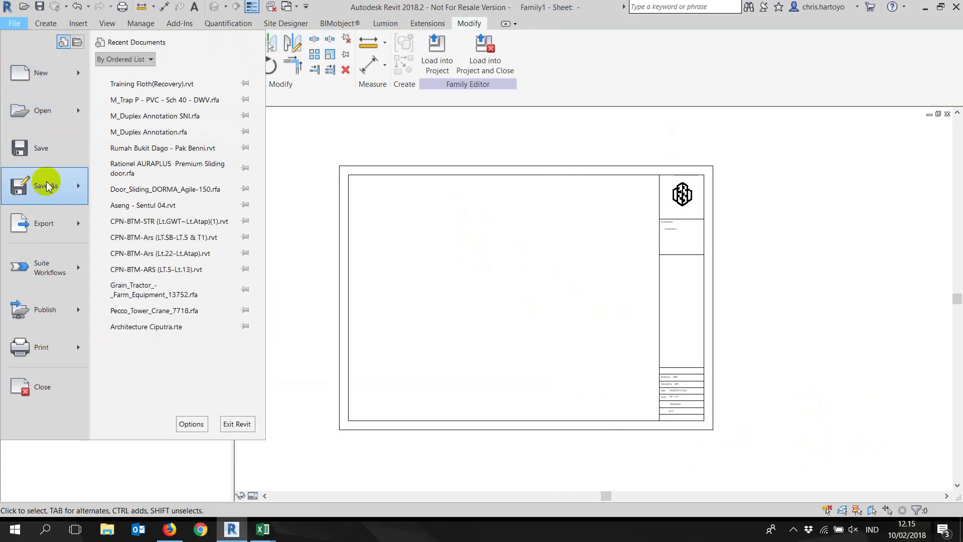
mouse_move(45, 185)
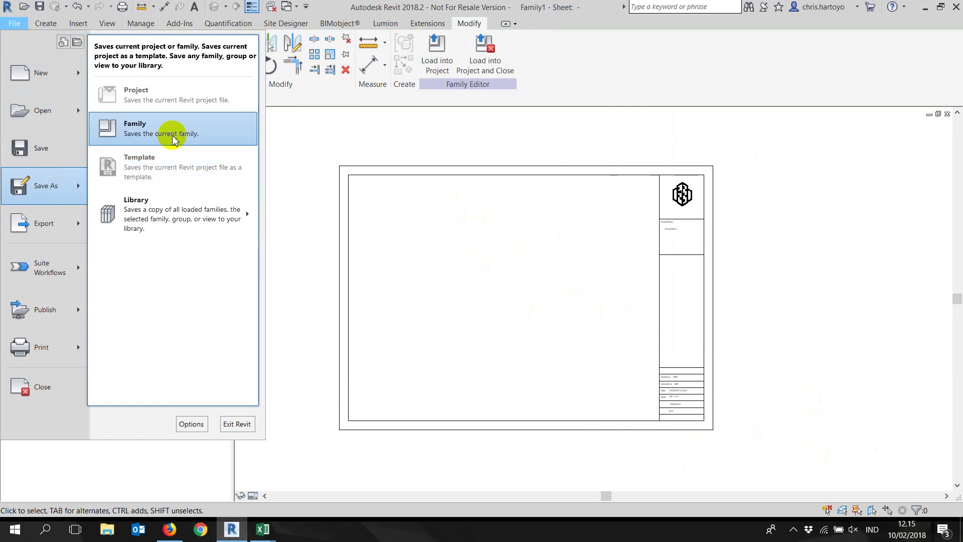
left_click(173, 139)
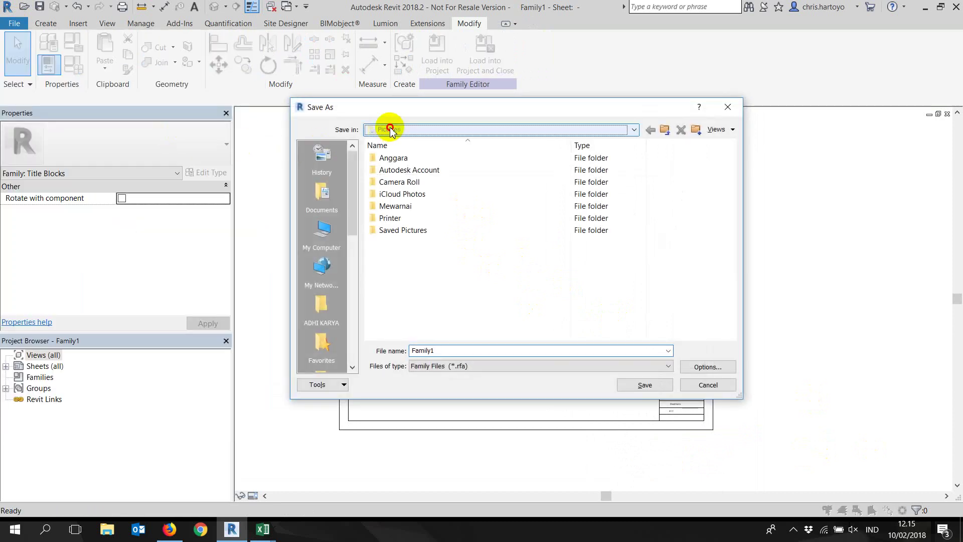
left_click(392, 131)
left_click(394, 141)
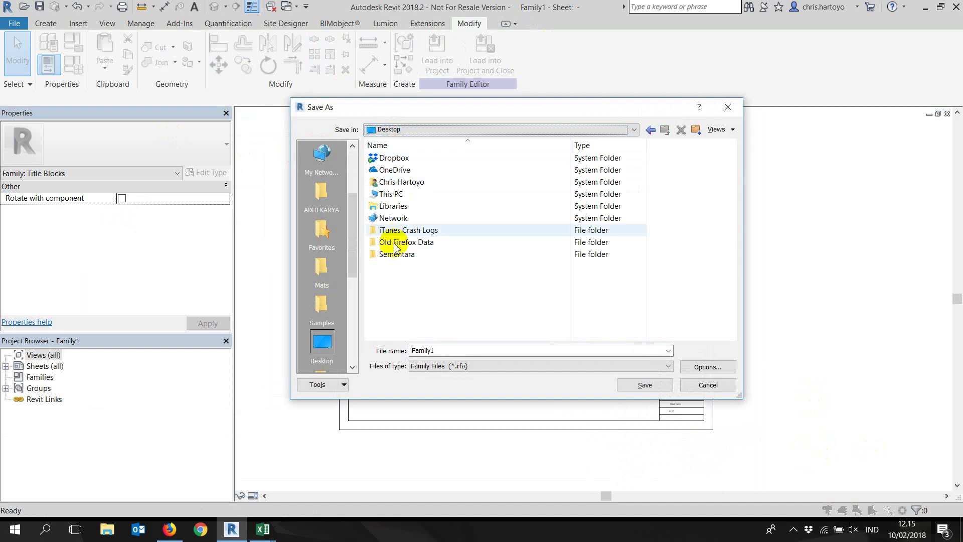
left_click(394, 254)
double_click(394, 255)
type("Kop Gambar Floth")
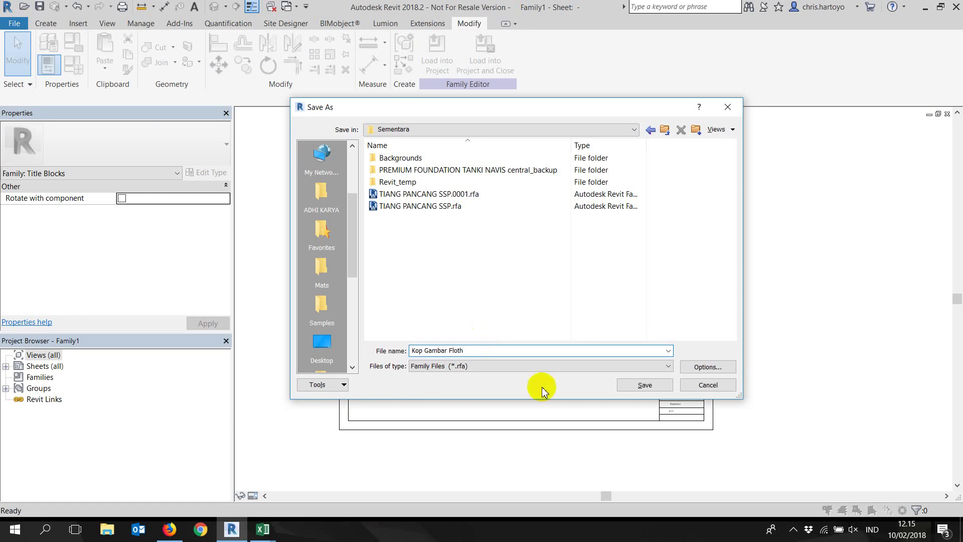
left_click(624, 386)
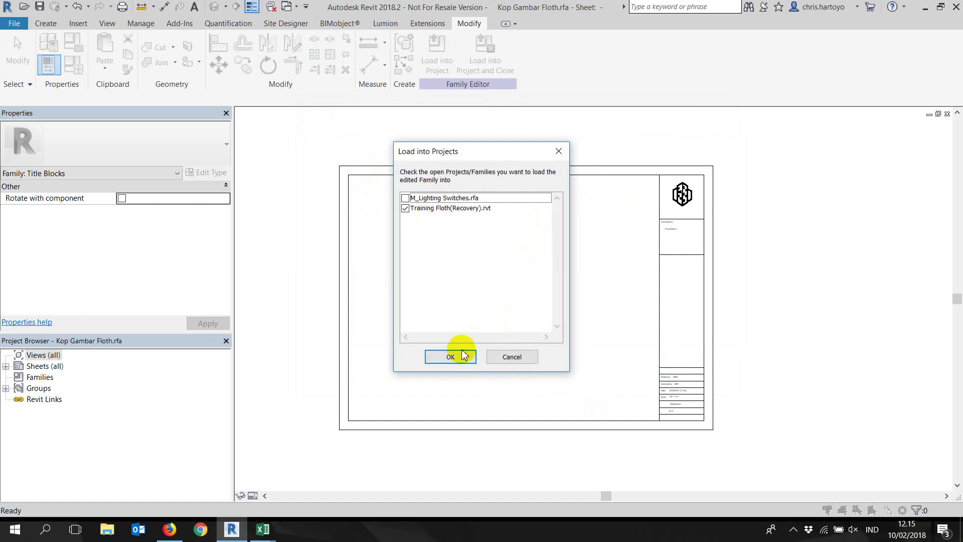
left_click(463, 355)
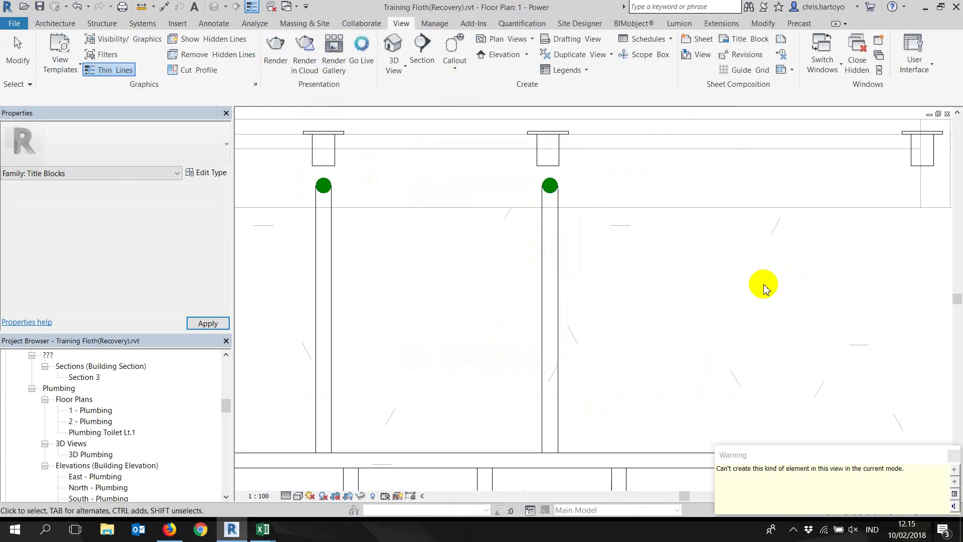
- Create new sheet A102 using the Kop Gambar Floth title block
scroll(494, 306, "down", 3)
scroll(114, 437, "down", 2)
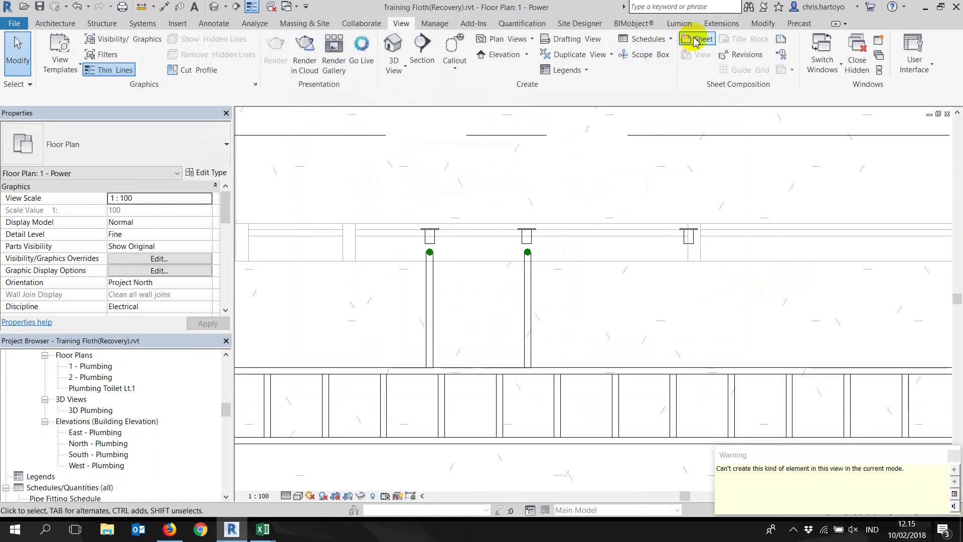
left_click(697, 39)
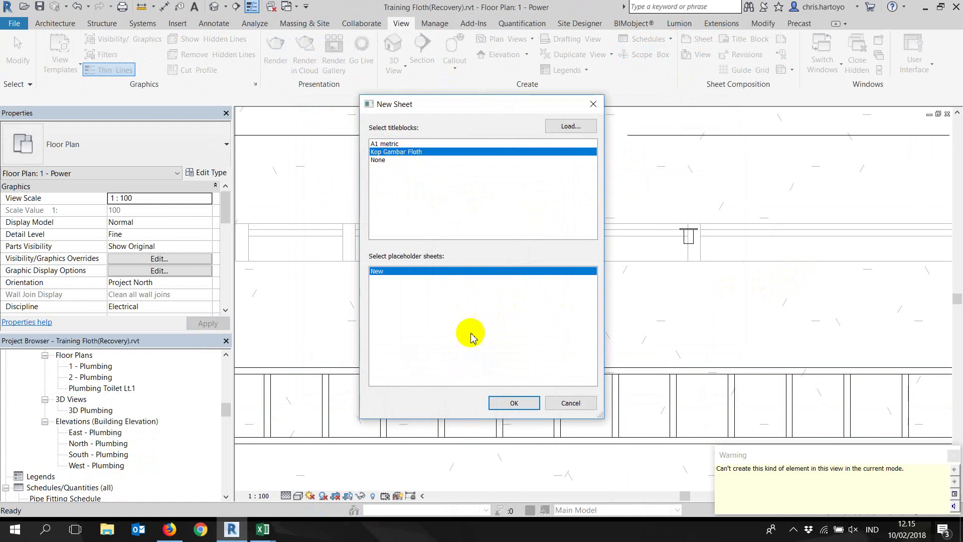
left_click(514, 406)
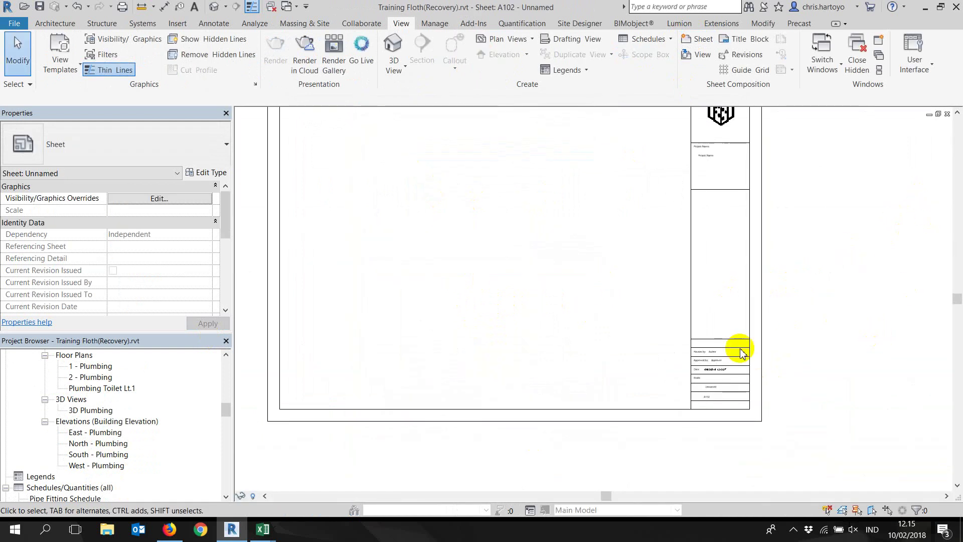
- Enter the reviewer's name in the title block's Review by label
scroll(671, 344, "up", 5)
scroll(599, 321, "up", 3)
double_click(599, 321)
type("Chris")
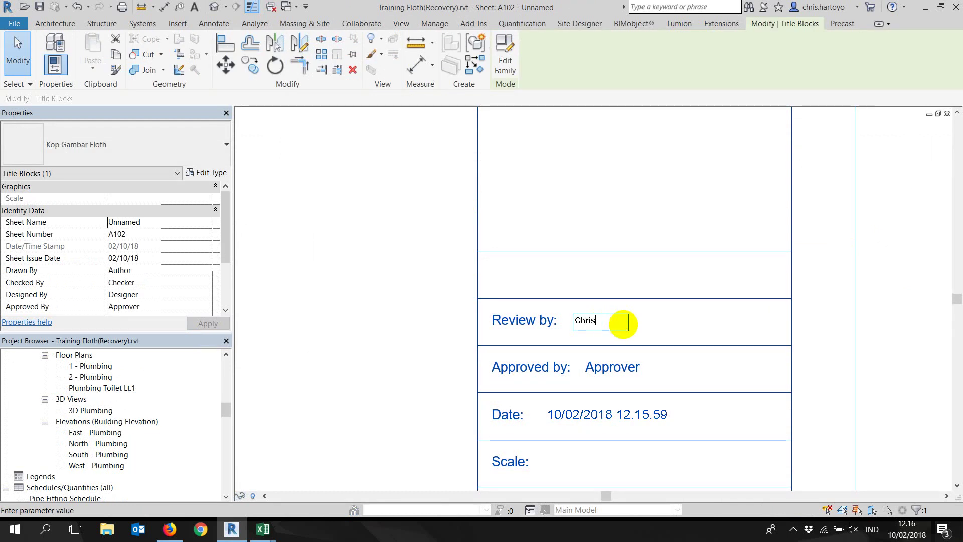
left_click(399, 325)
- Change sheet A102's Sheet Name to Tes in Properties
scroll(667, 293, "down", 3)
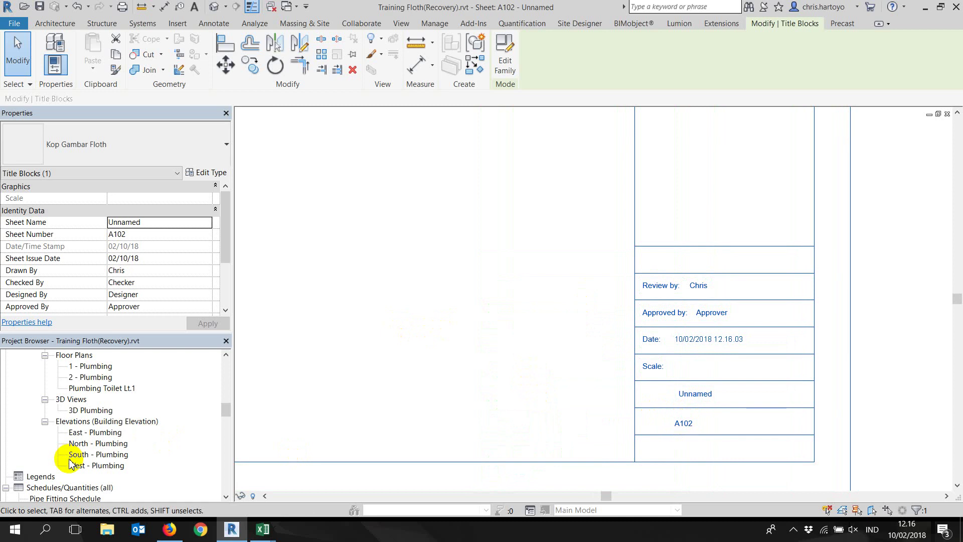
scroll(70, 441, "down", 4)
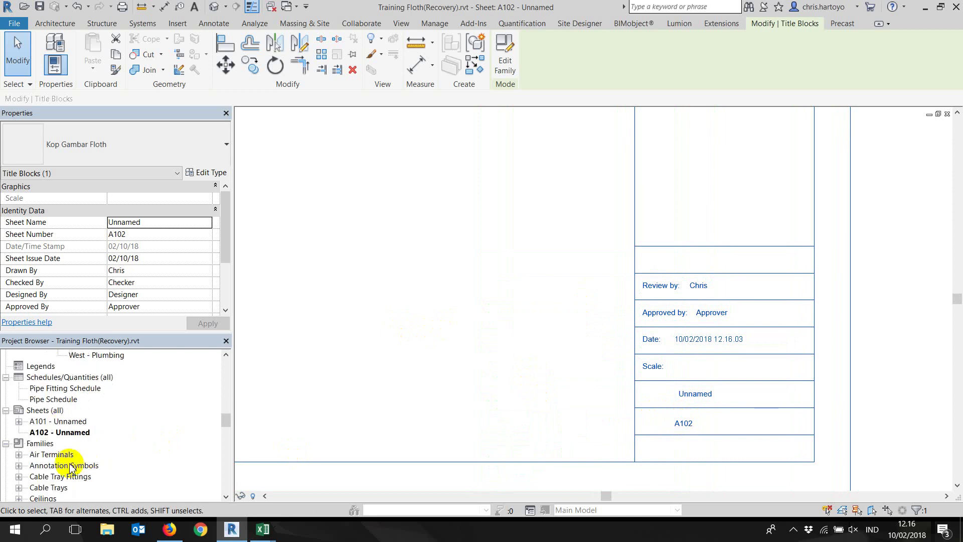
right_click(57, 434)
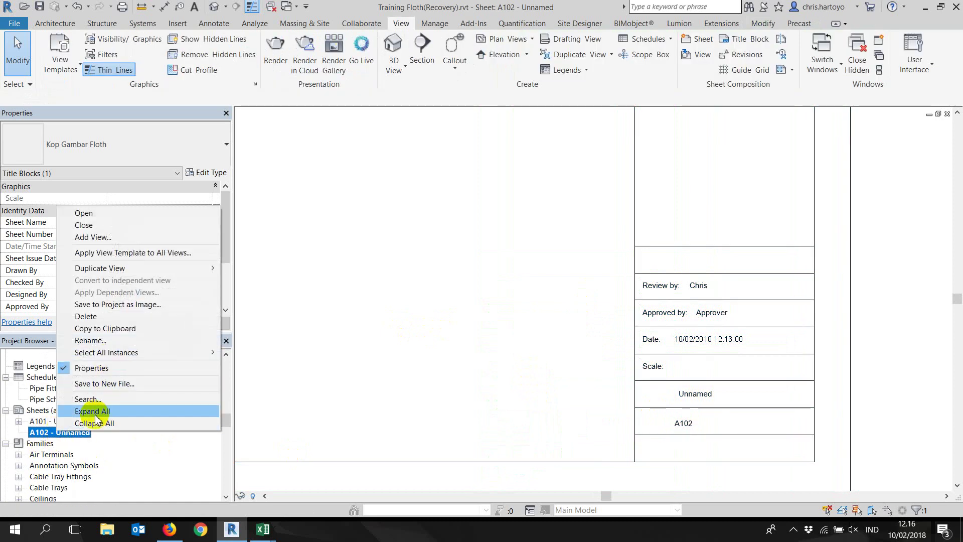
left_click(38, 435)
double_click(58, 434)
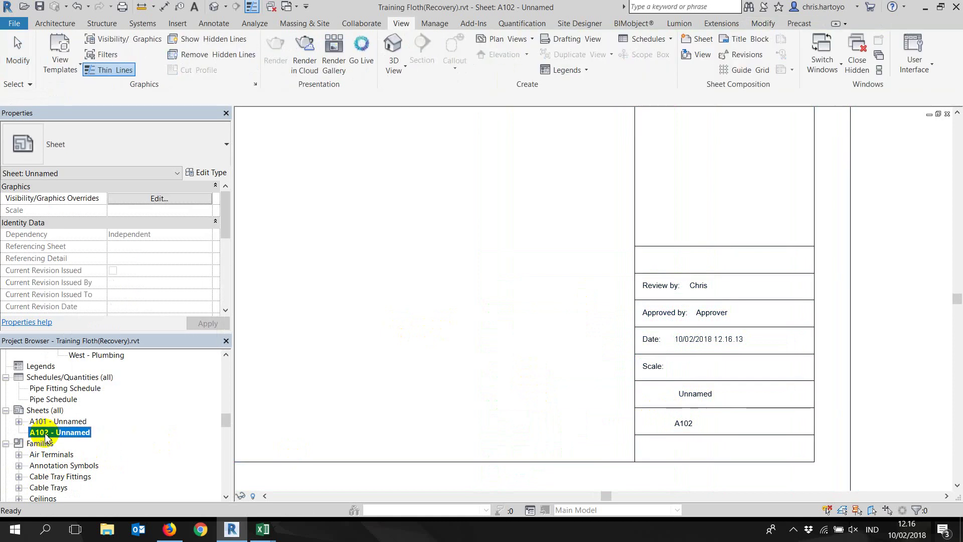
right_click(64, 439)
key("Escape")
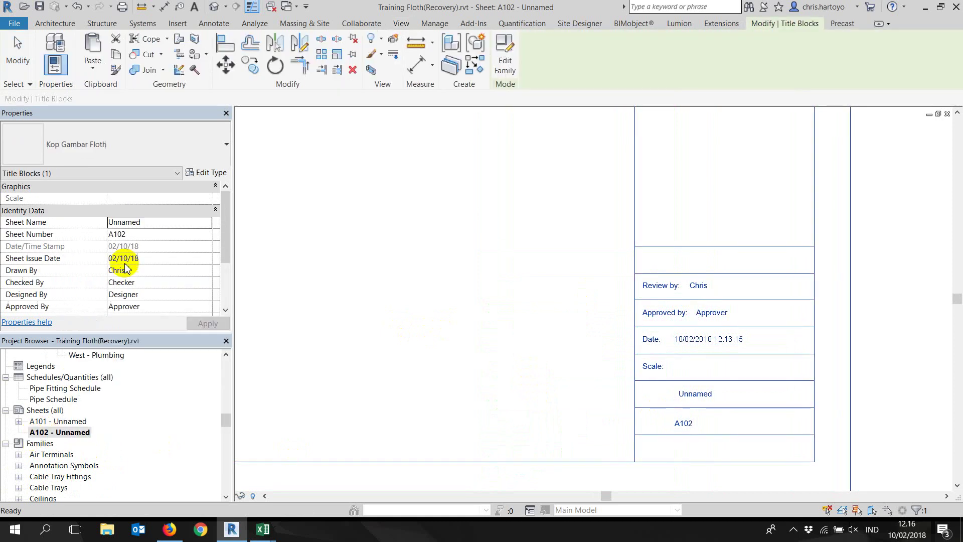
left_click(137, 233)
left_click(145, 222)
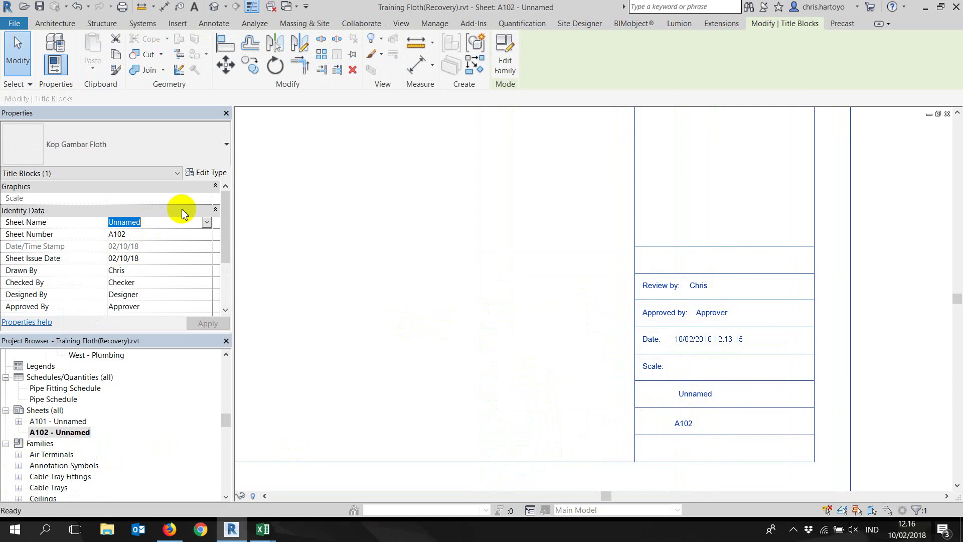
type("Tes")
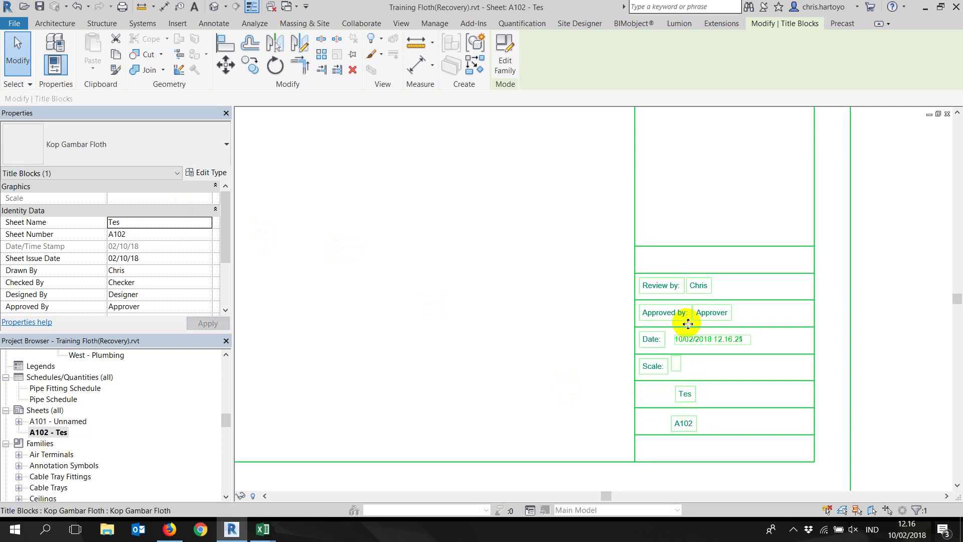
scroll(662, 321, "down", 3)
scroll(627, 441, "down", 1)
- Pan to the top of sheet A102's title block and deselect it
scroll(637, 404, "down", 2)
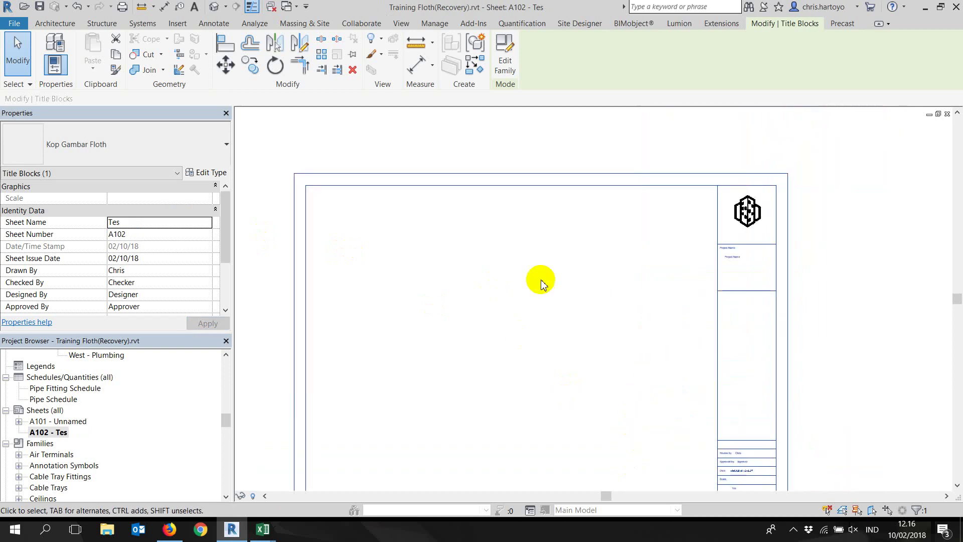
scroll(726, 360, "up", 3)
middle_click_drag(725, 361, 650, 360)
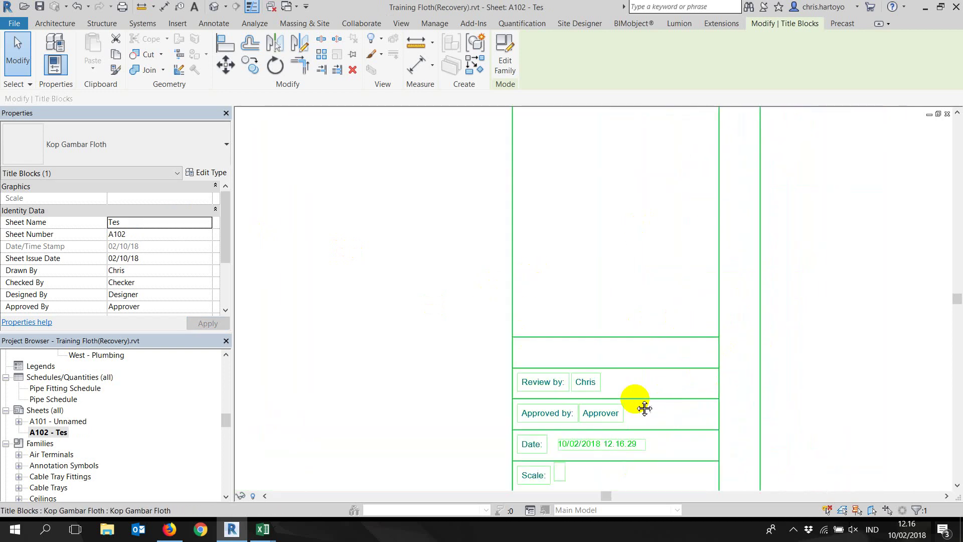
scroll(648, 359, "up", 3)
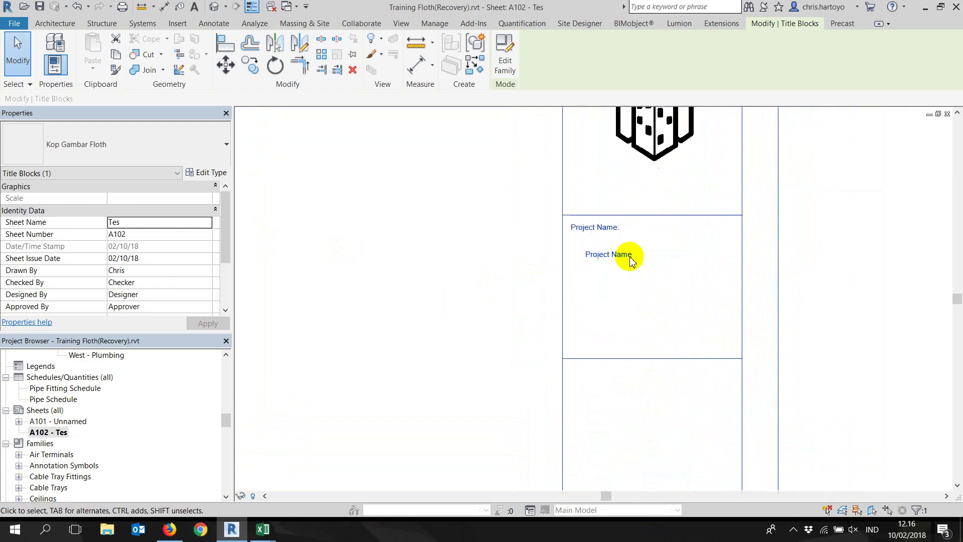
left_click(504, 114)
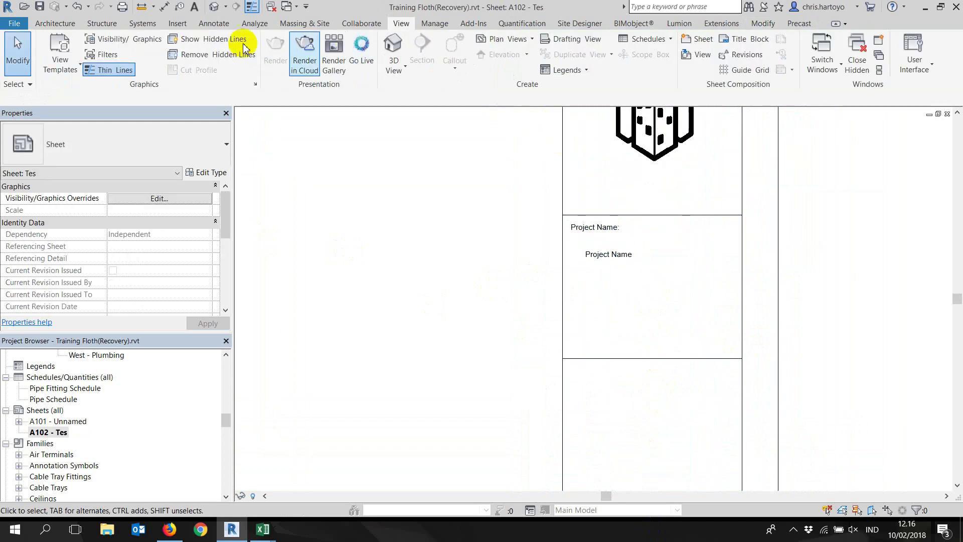
- Set Project Name to ABC Building in Project Information
left_click(433, 24)
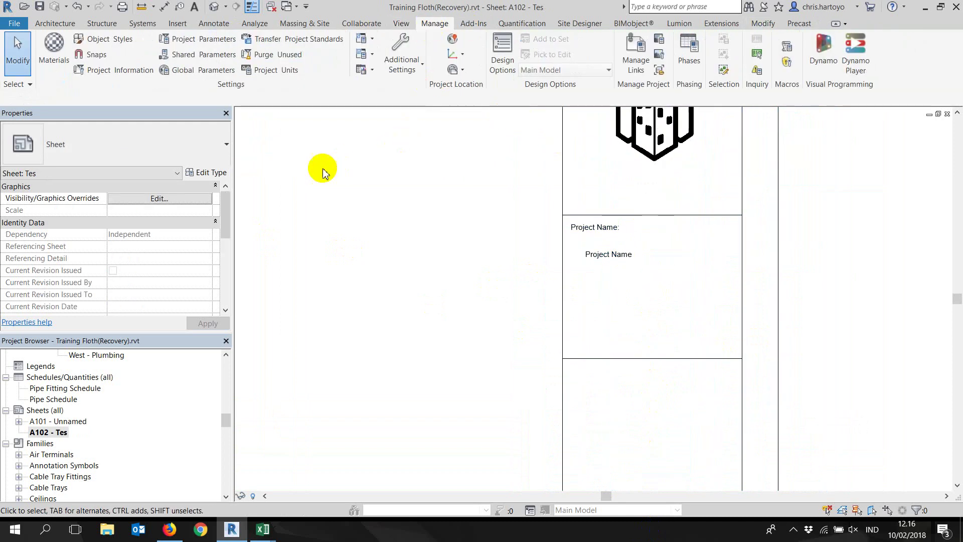
left_click(206, 45)
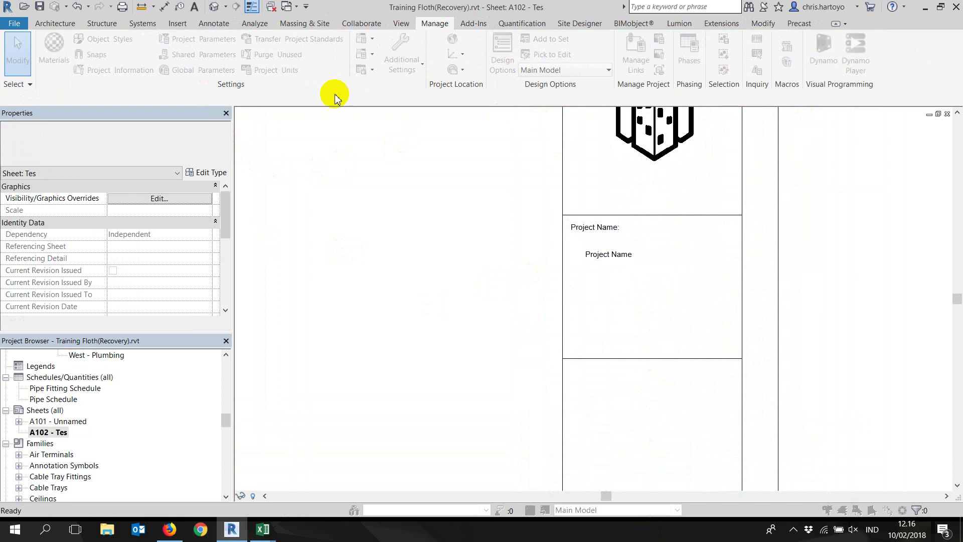
key("Escape")
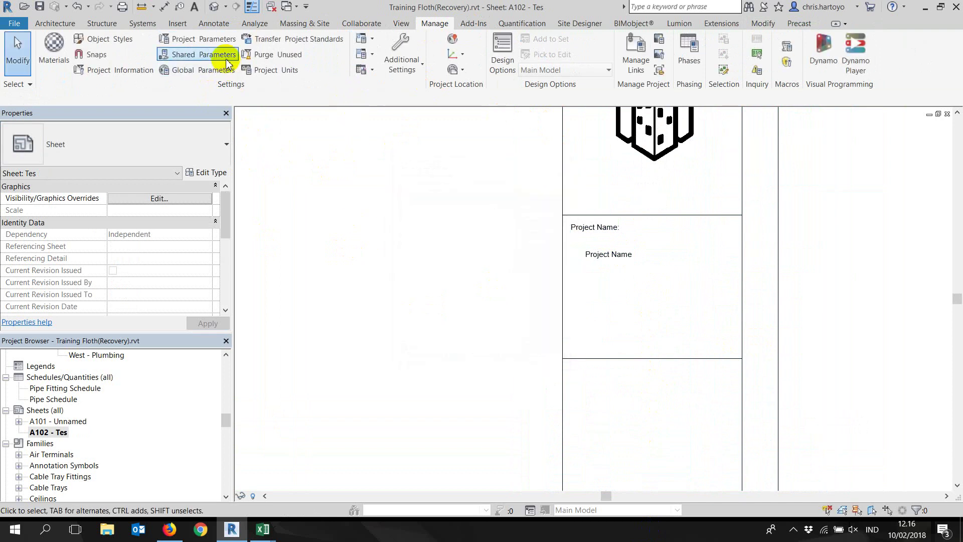
left_click(129, 74)
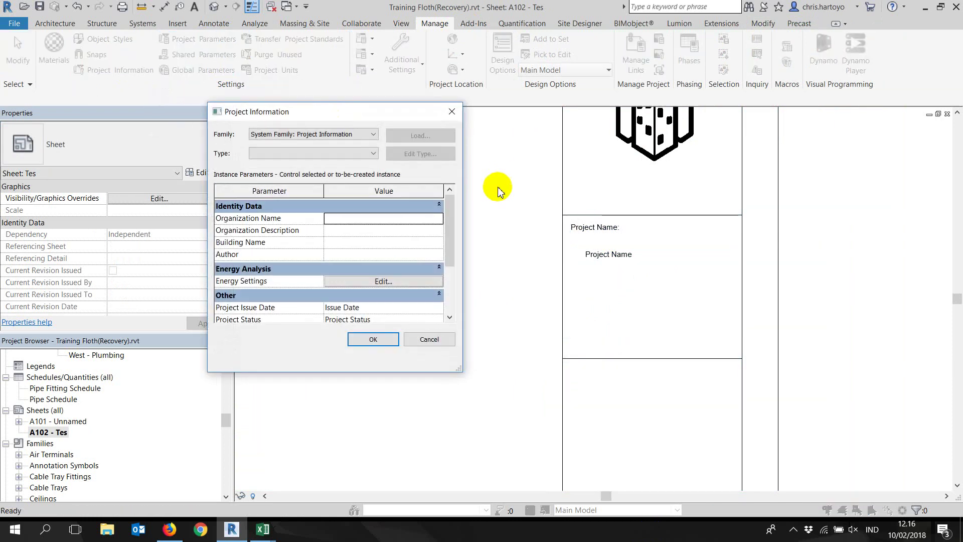
scroll(335, 281, "down", 1)
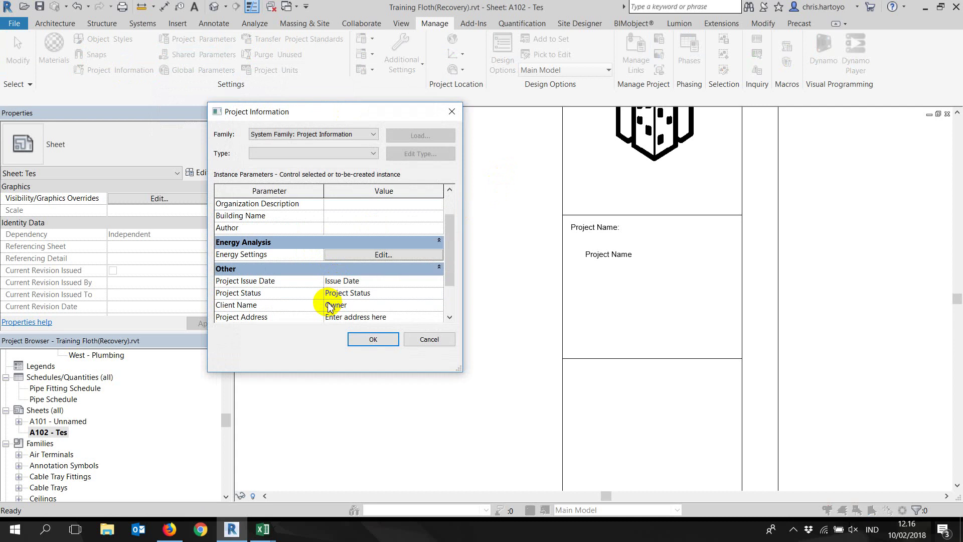
scroll(332, 279, "down", 1)
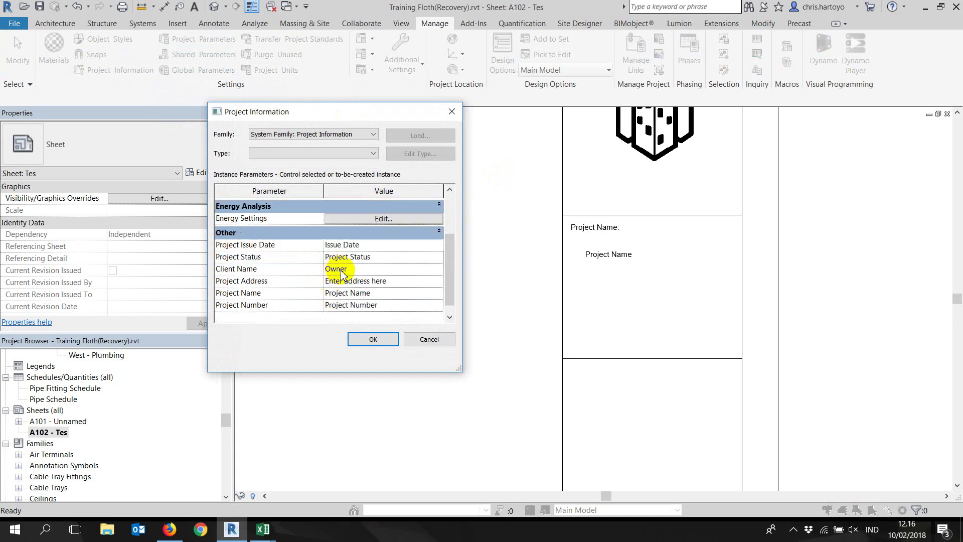
left_click(338, 293)
left_click_drag(380, 299, 194, 286)
type("ABC Building")
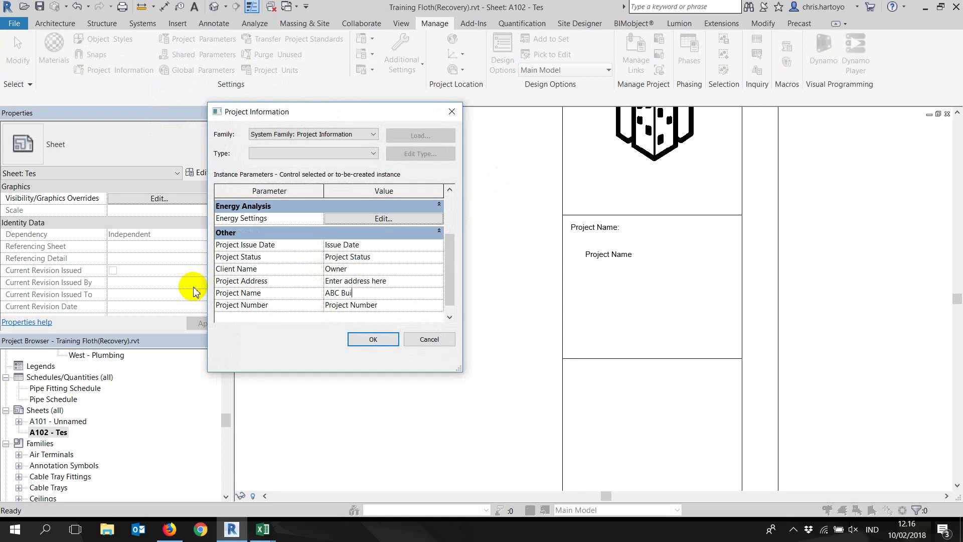
left_click(365, 339)
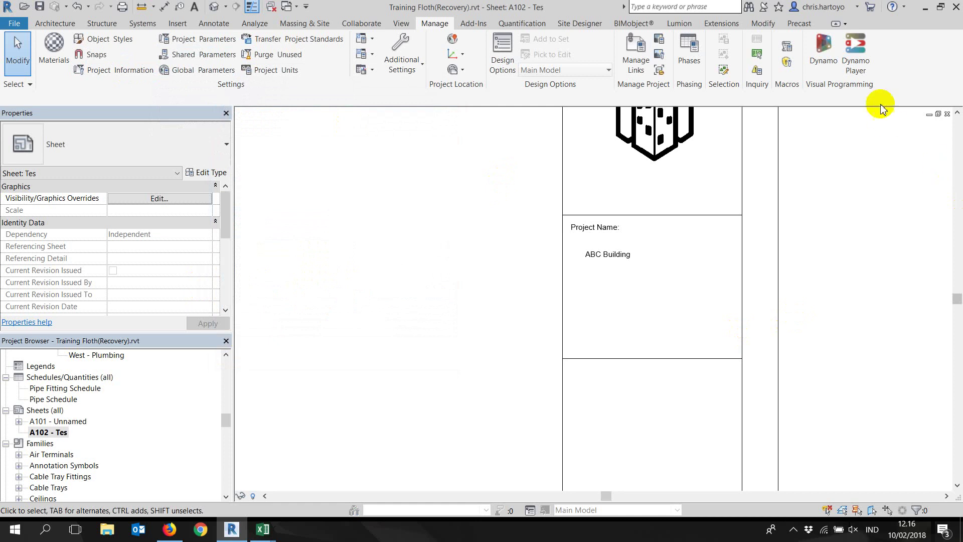
- Change sheet A101's title block from A1 metric to Kop Gambar Floth
double_click(59, 421)
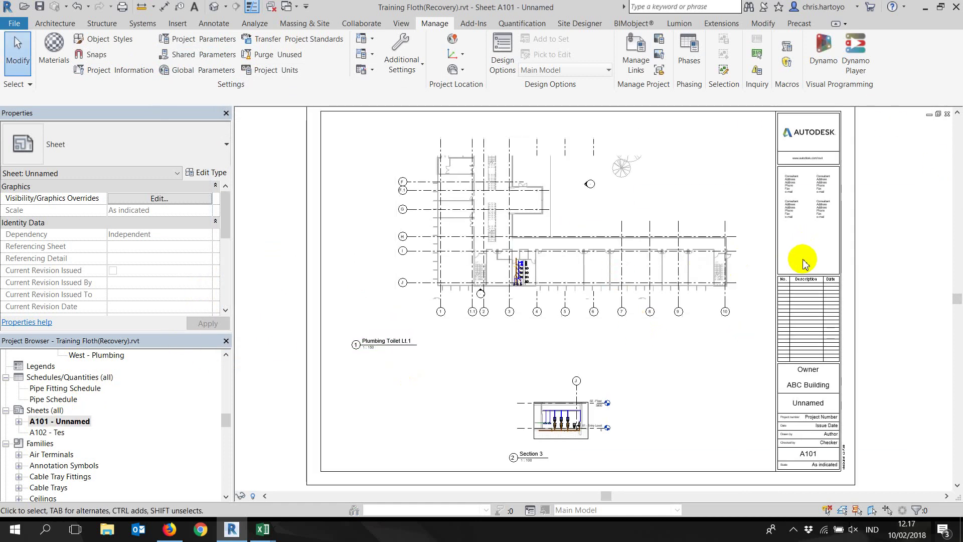
left_click(833, 276)
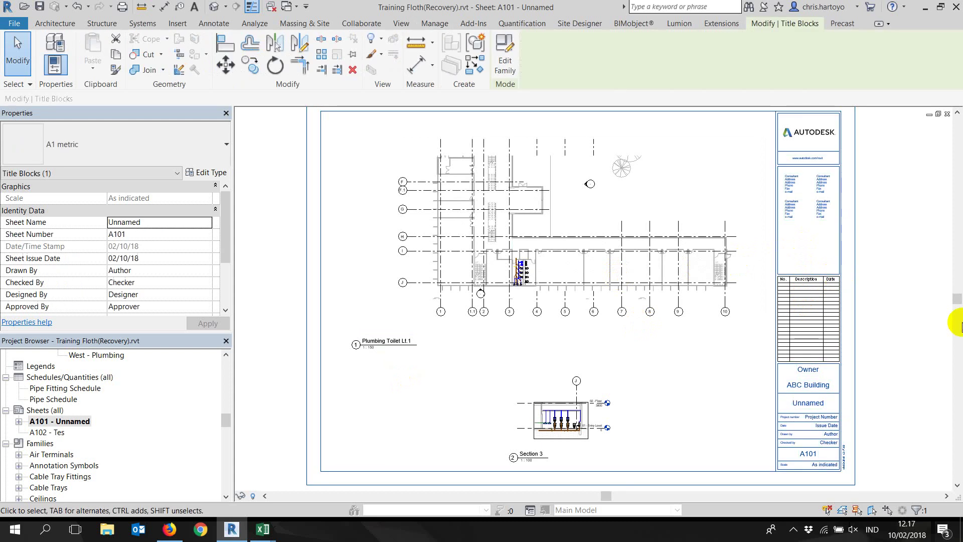
left_click(155, 143)
left_click(73, 243)
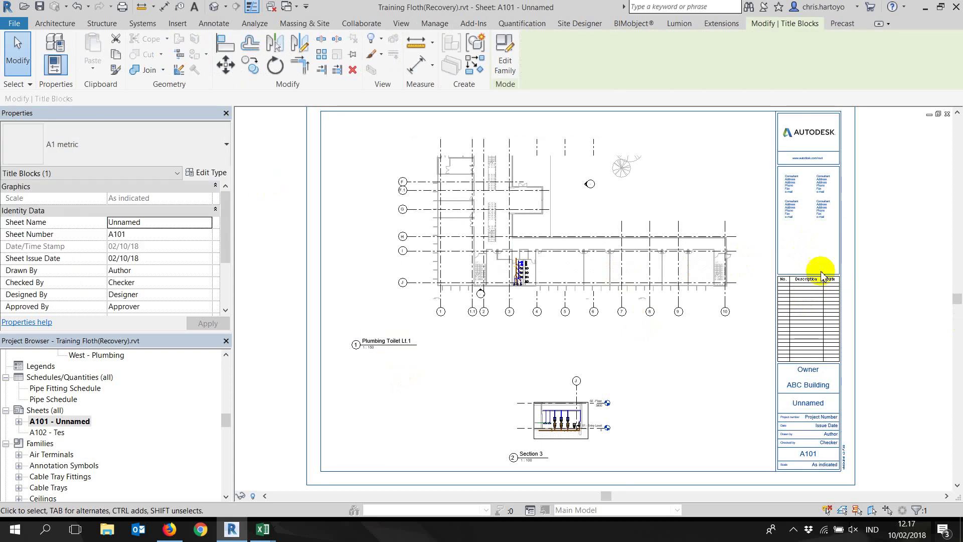
left_click(923, 242)
scroll(916, 245, "down", 1)
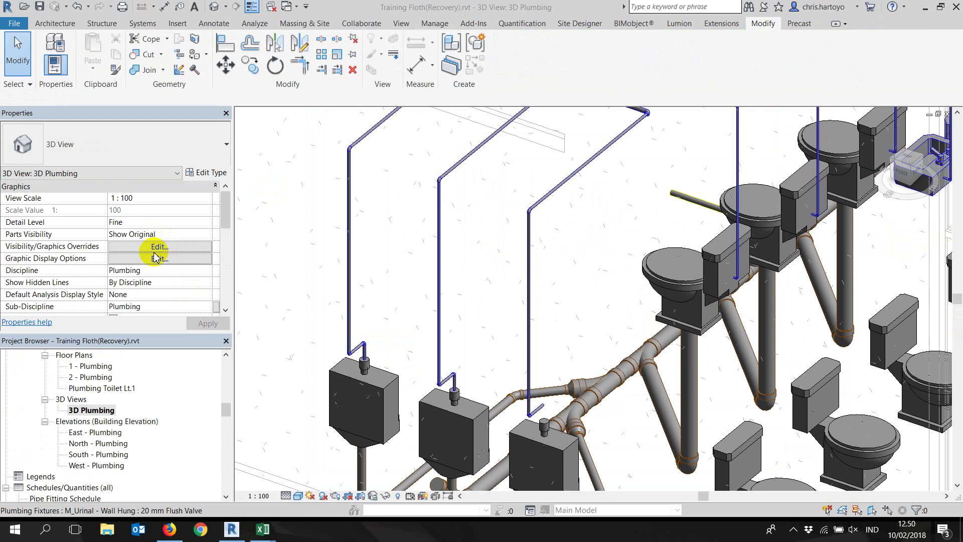
- Create a rule-based filter named Air bersih from 3D Plumbing's visibility/graphics Filters tab
left_click(156, 247)
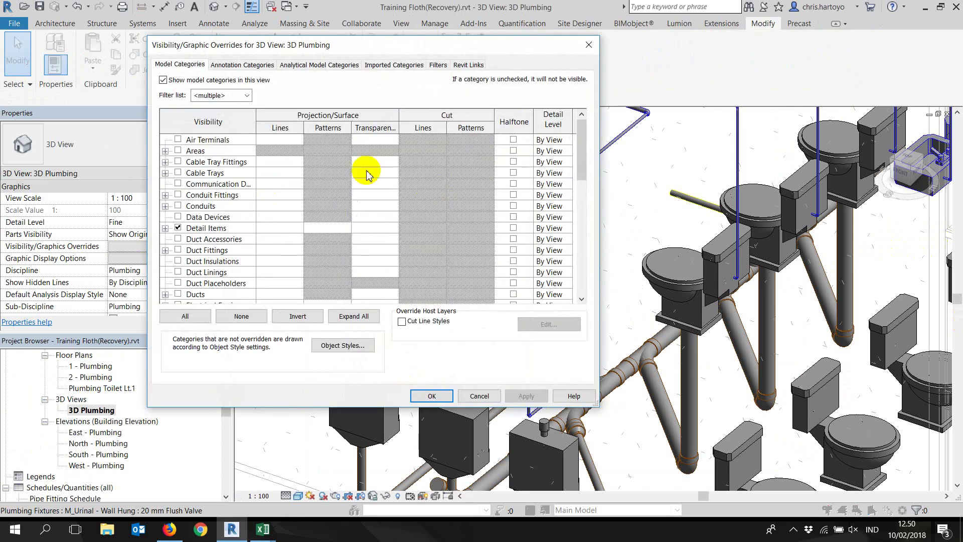
left_click(438, 65)
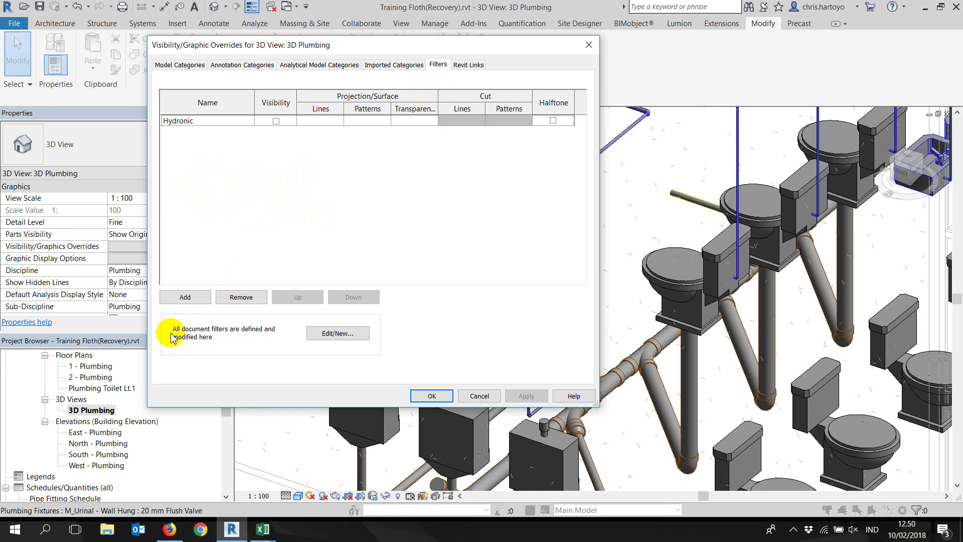
left_click(184, 298)
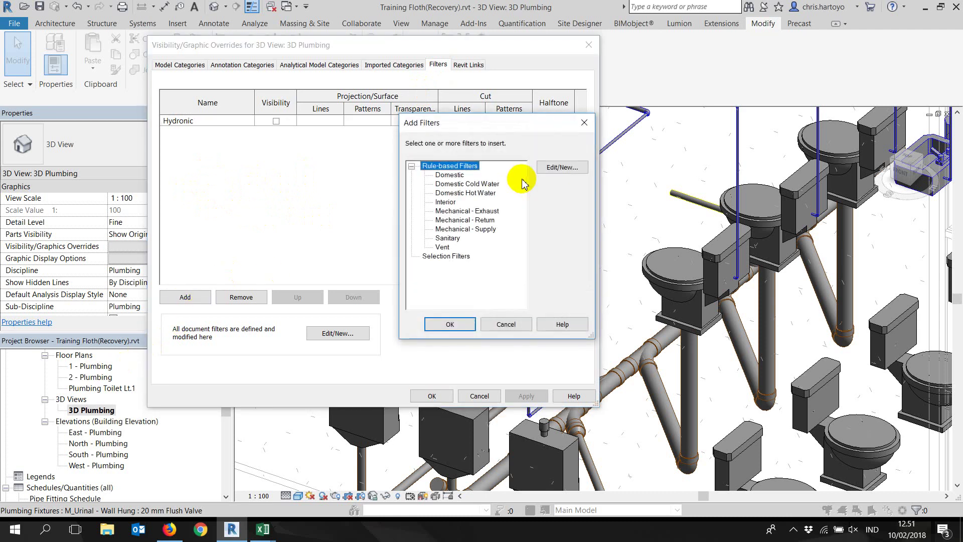
left_click(562, 168)
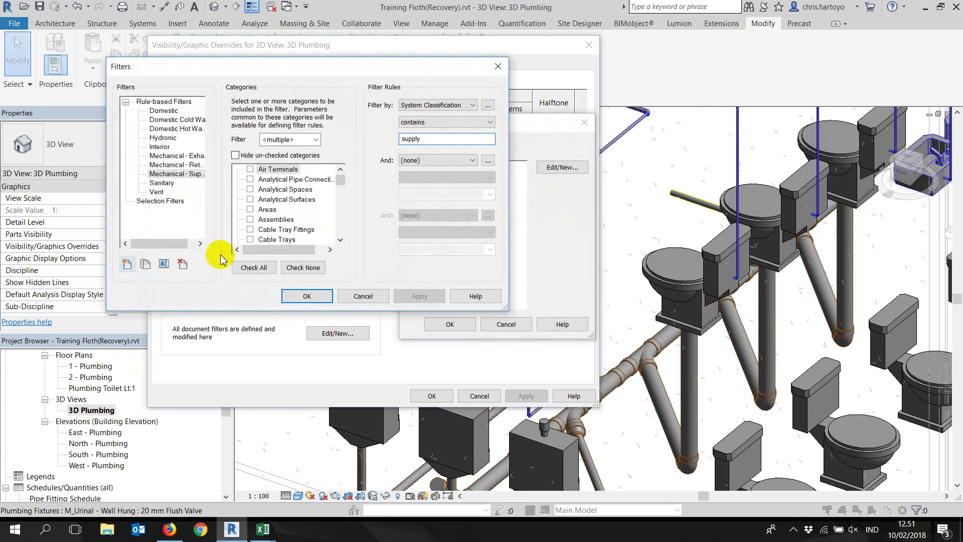
left_click(126, 267)
type("Air bersih")
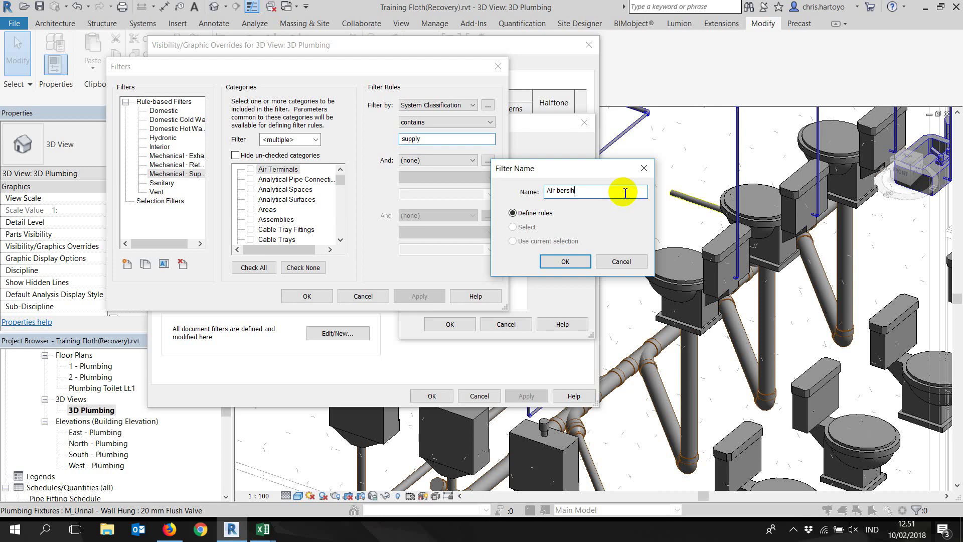
left_click(567, 261)
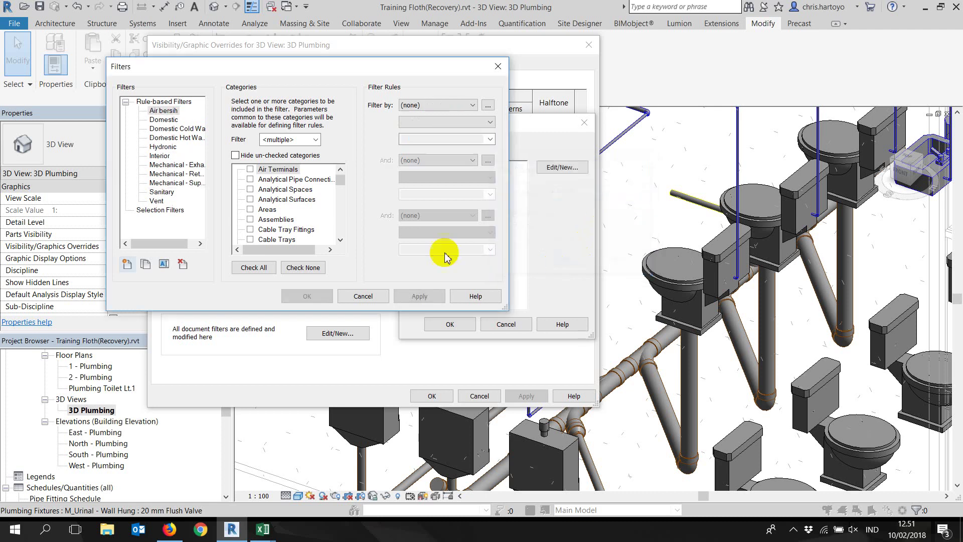
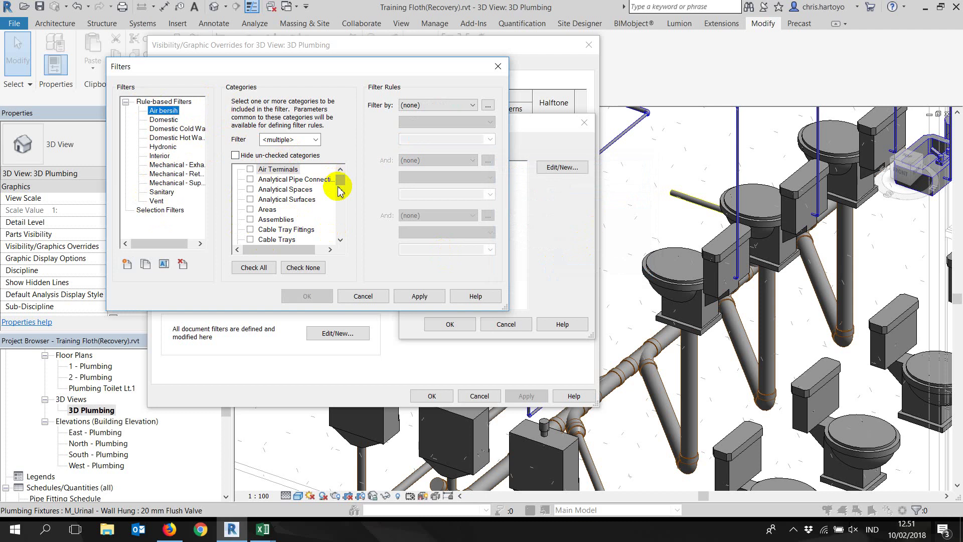
- Set Air bersih's categories to Pipes, Pipe Fittings, Pipe Accessories, Pipe Insulations and Pipe Placeholders, excluding Plumbing Fixtures
left_click_drag(339, 188, 339, 215)
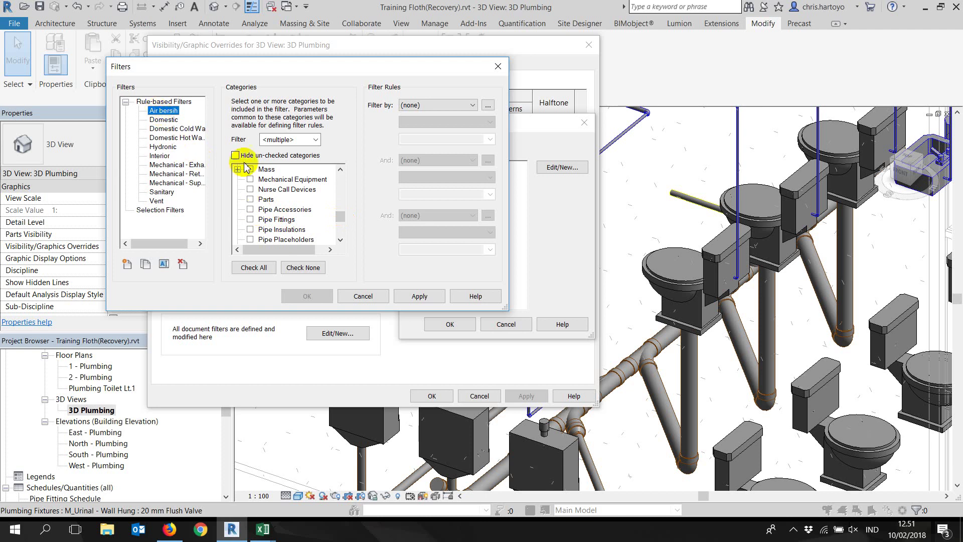
scroll(251, 226, "down", 1)
left_click(250, 229)
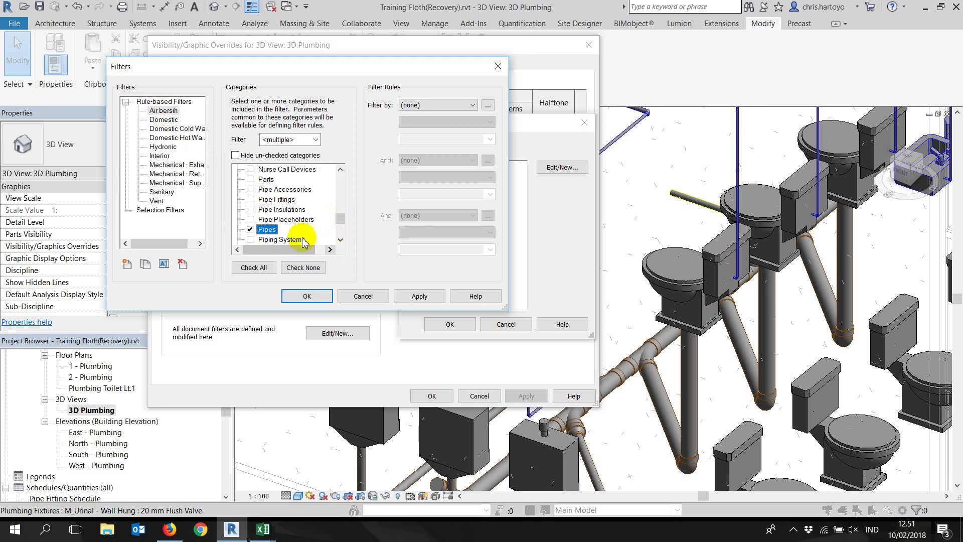
left_click(250, 200)
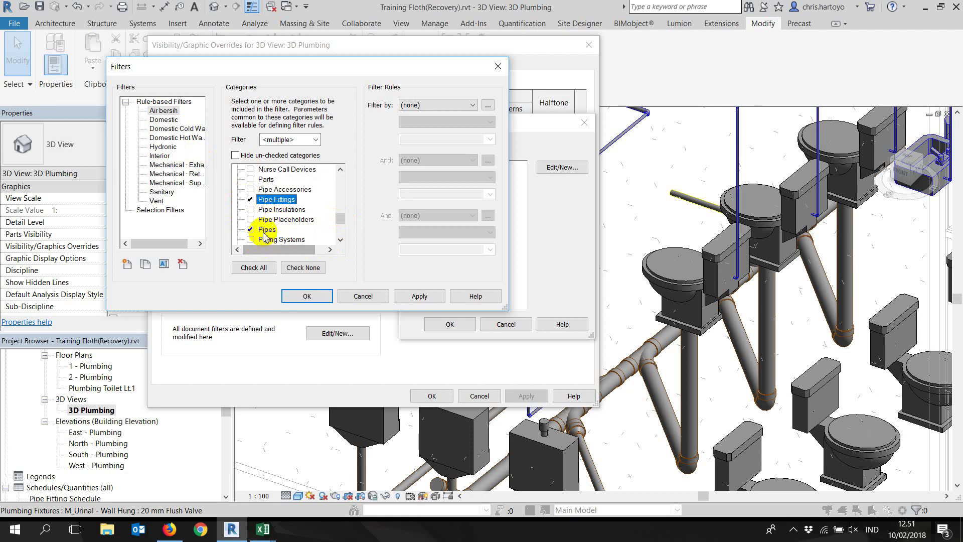
scroll(279, 216, "down", 1)
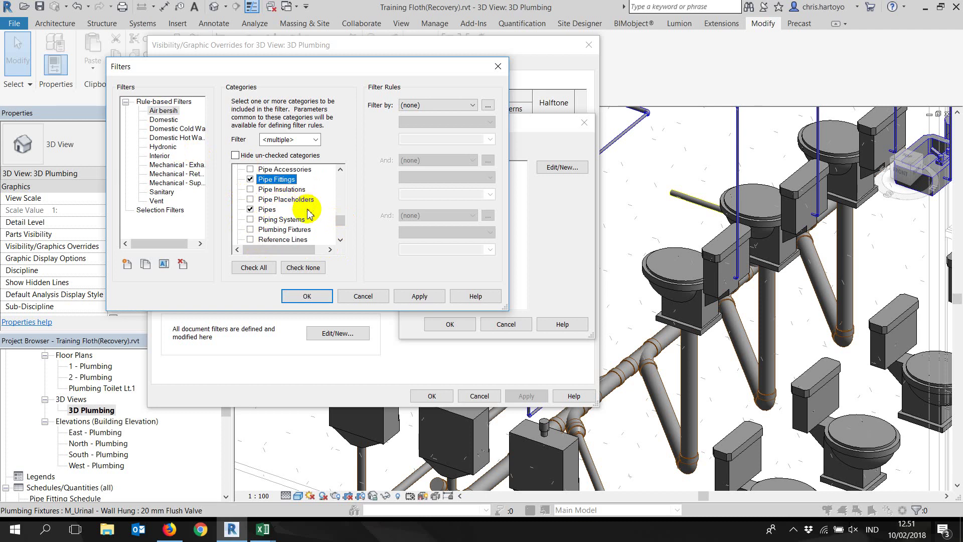
left_click(249, 229)
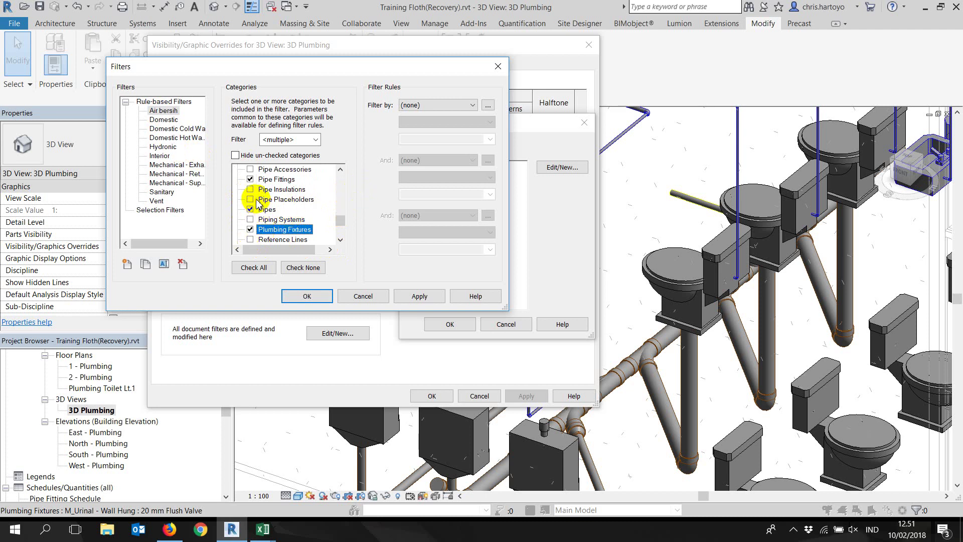
scroll(257, 202, "up", 1)
scroll(259, 197, "up", 1)
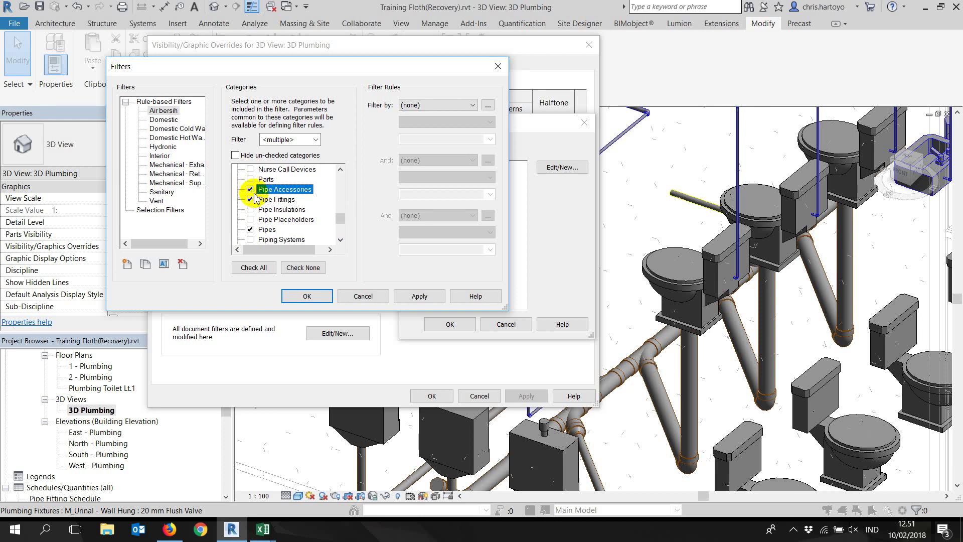
scroll(254, 195, "down", 2)
left_click(259, 230)
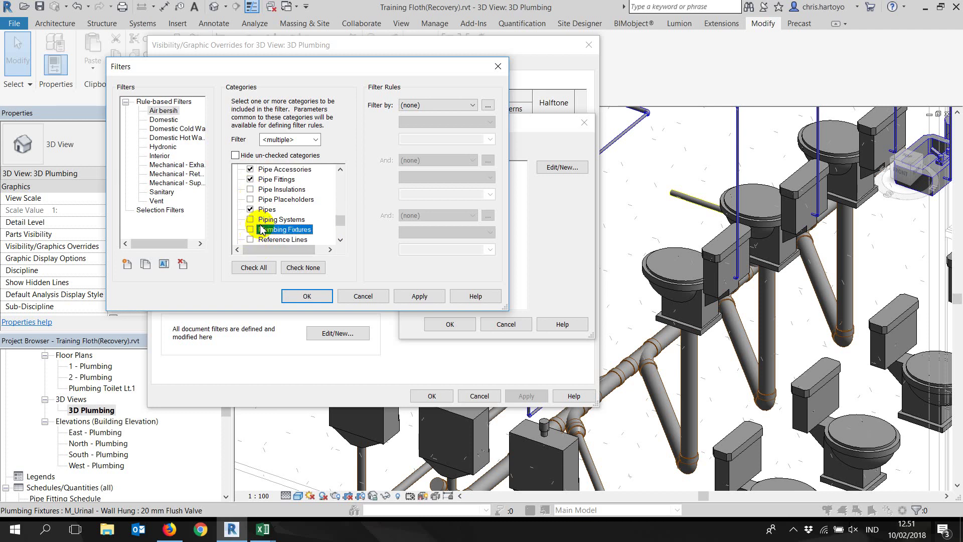
left_click(251, 199)
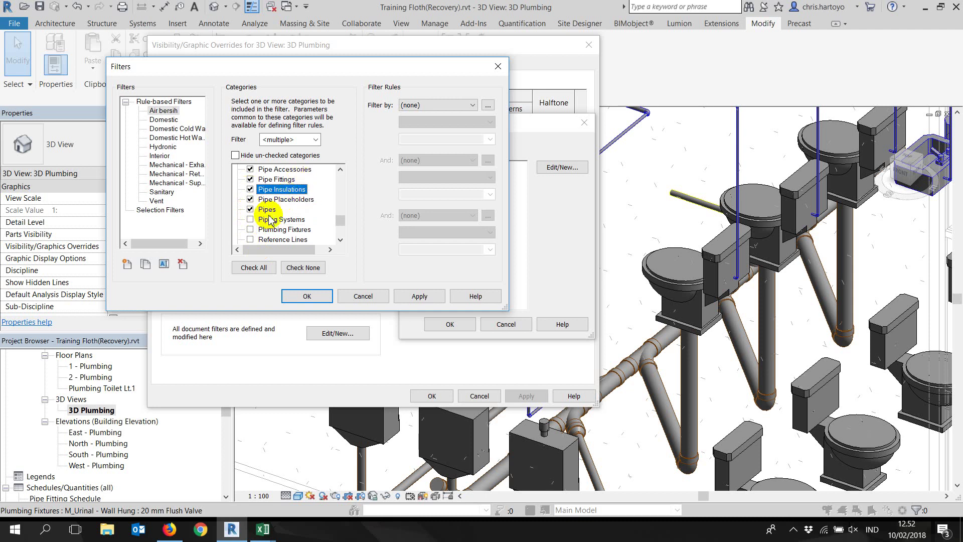
scroll(281, 202, "up", 1)
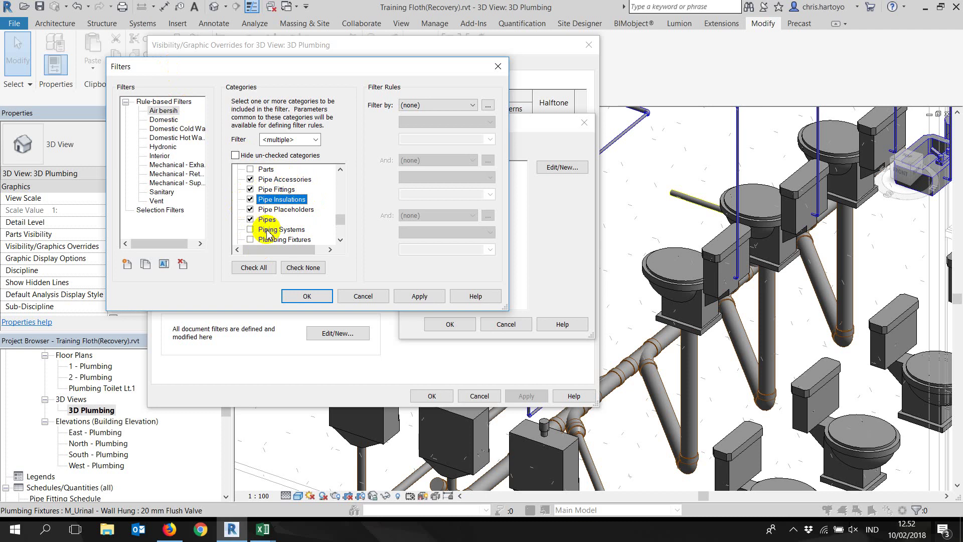
- Choose the Air bersih rule's parameter and condition, settling on the equals condition
left_click(431, 106)
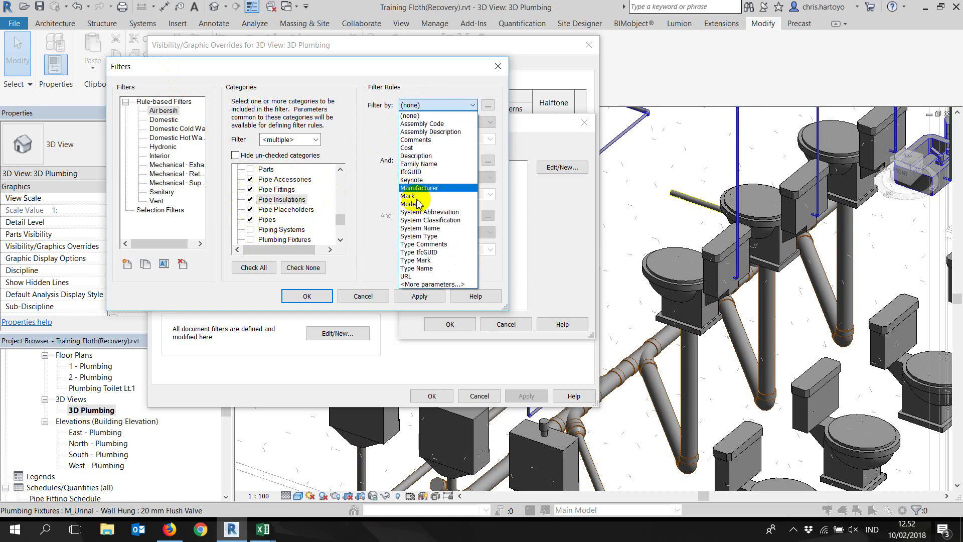
left_click(421, 236)
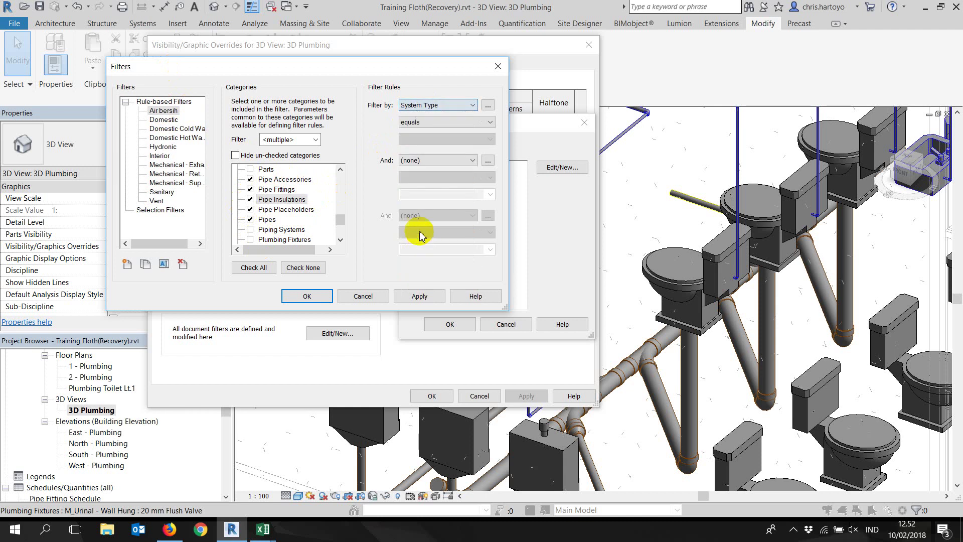
left_click(422, 122)
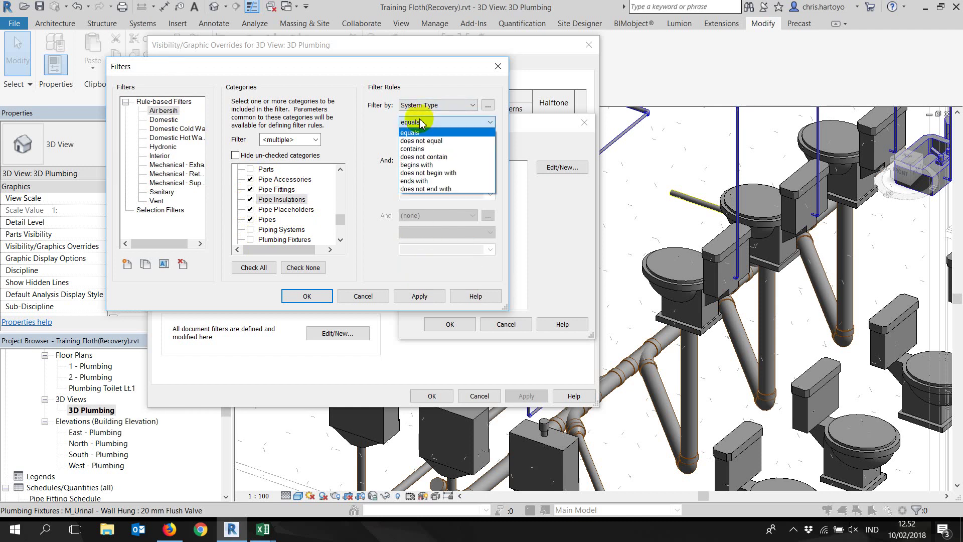
left_click(424, 148)
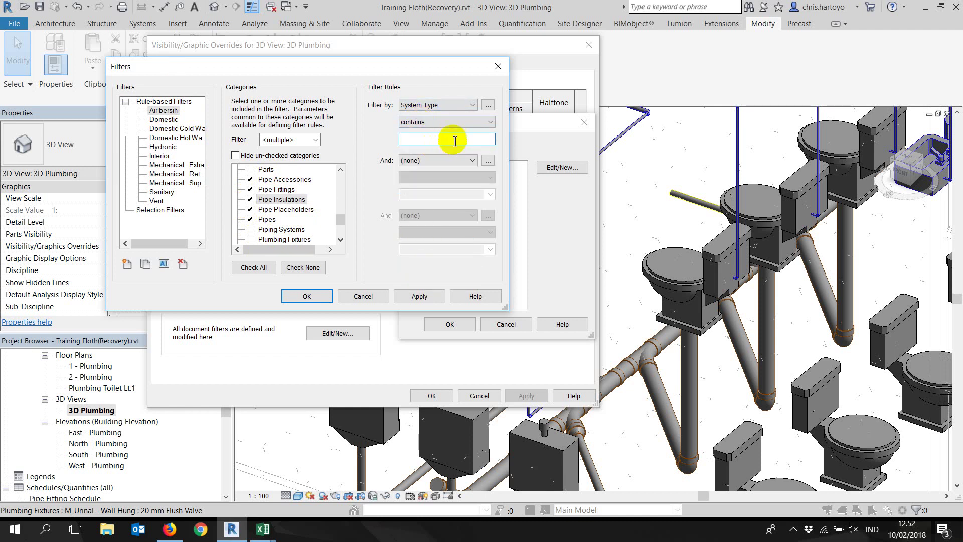
left_click(480, 123)
left_click(480, 145)
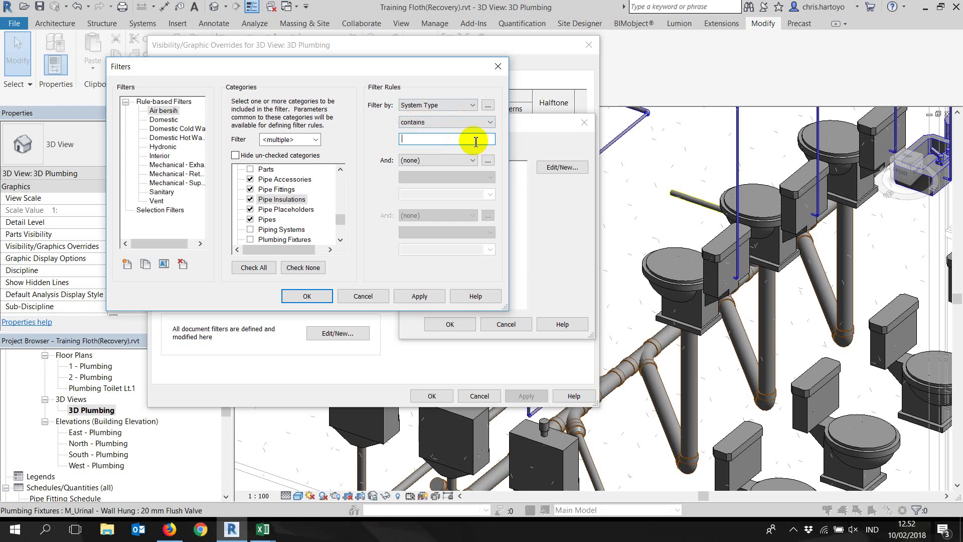
left_click(442, 106)
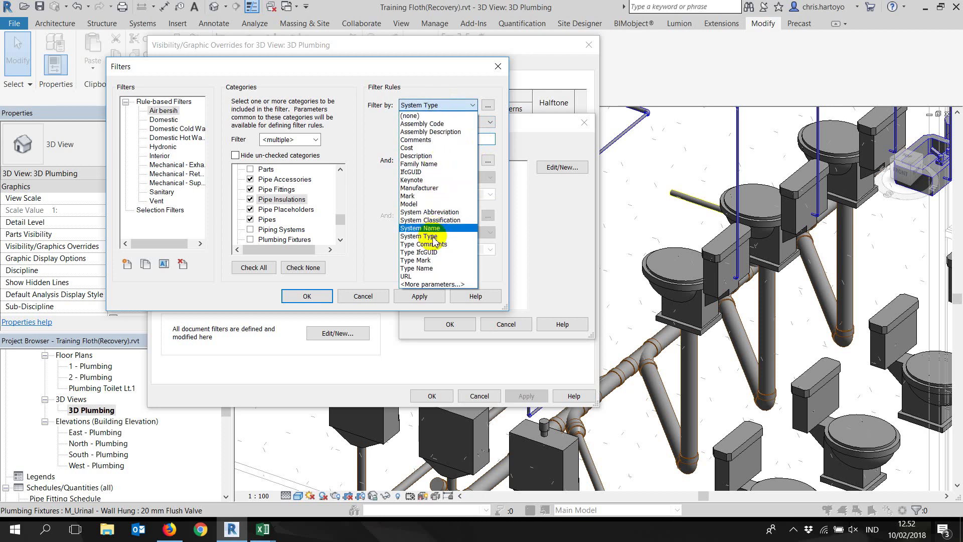
left_click(430, 228)
left_click(443, 122)
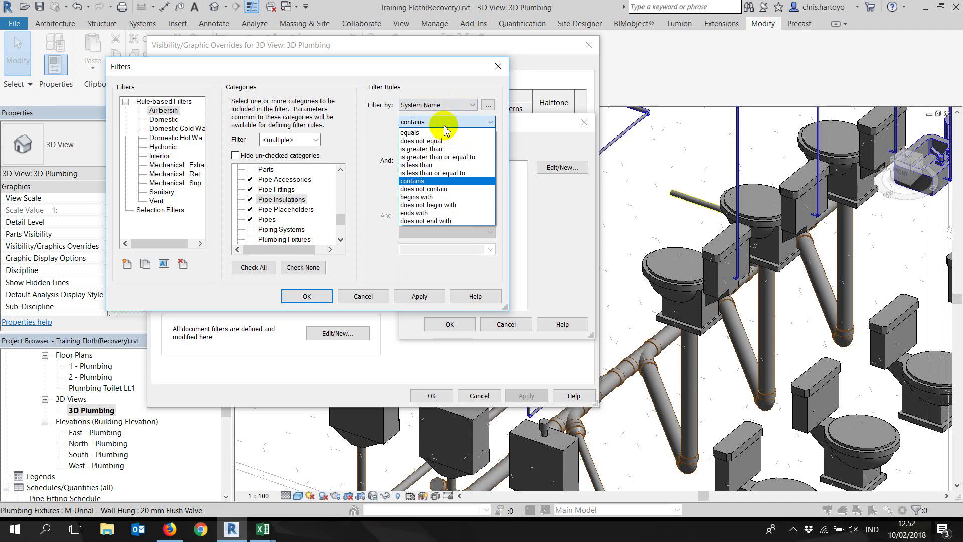
left_click(442, 131)
- Make the rule System Type equals Clean Water and apply it
left_click(489, 140)
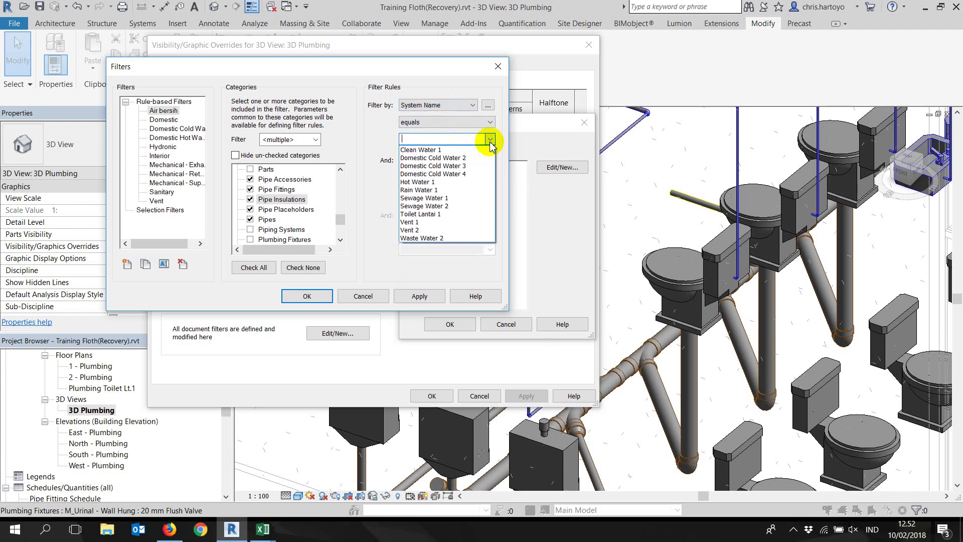
left_click(425, 109)
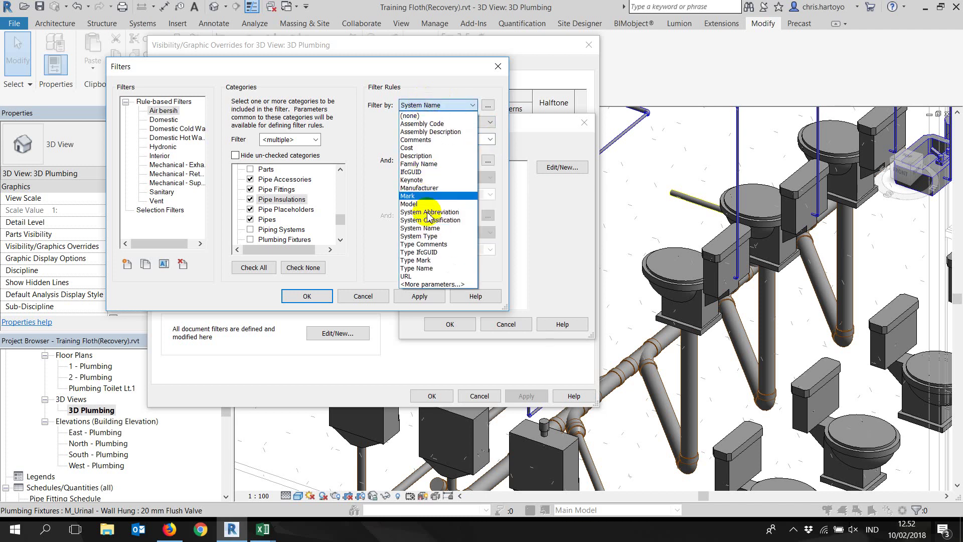
left_click(431, 236)
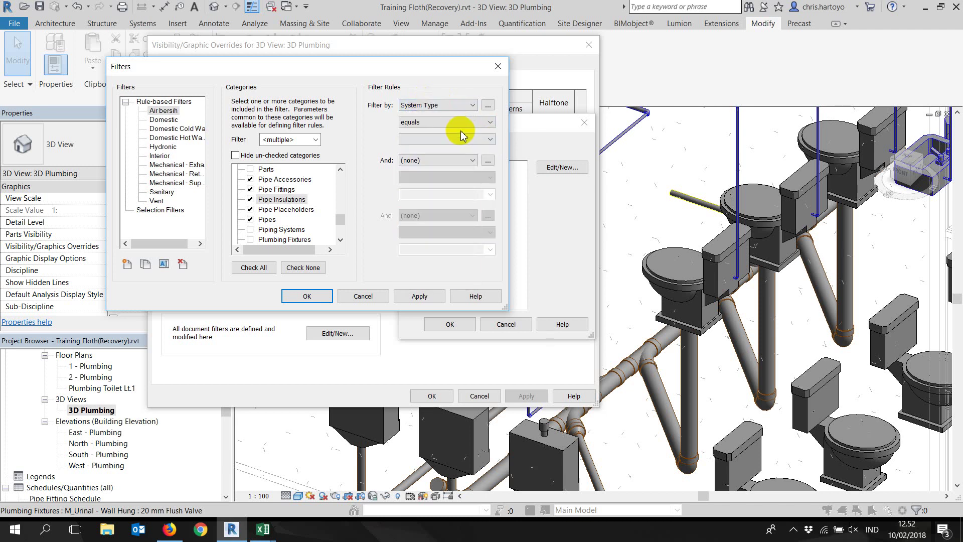
left_click(489, 139)
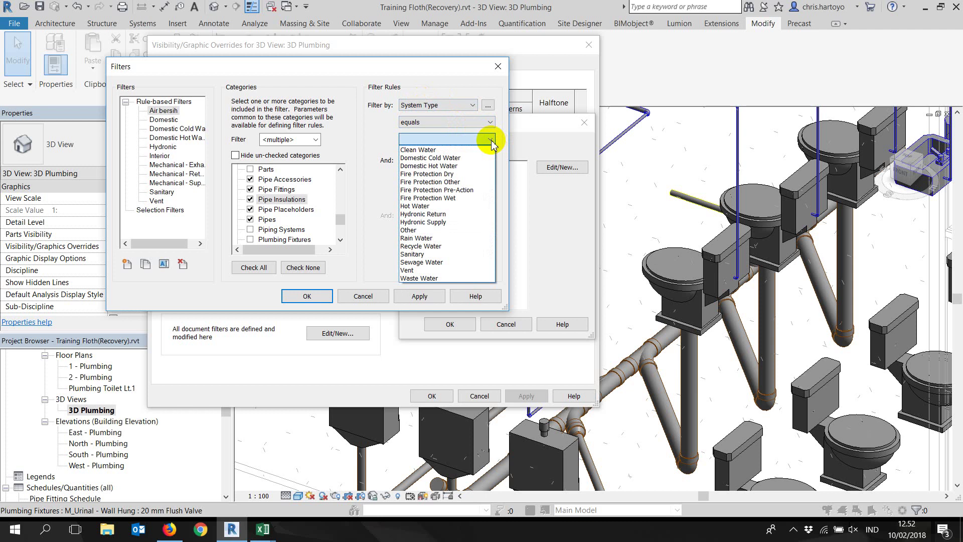
left_click(467, 150)
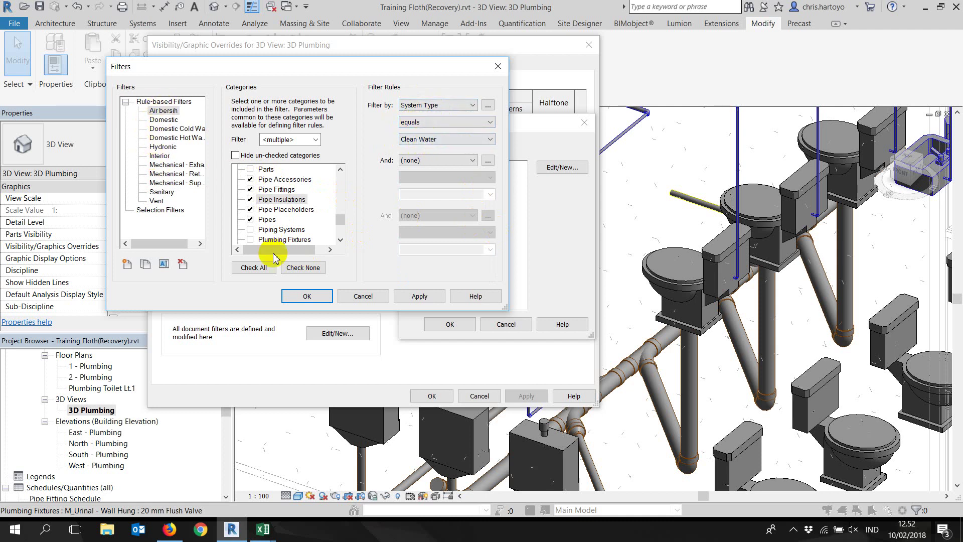
left_click(416, 297)
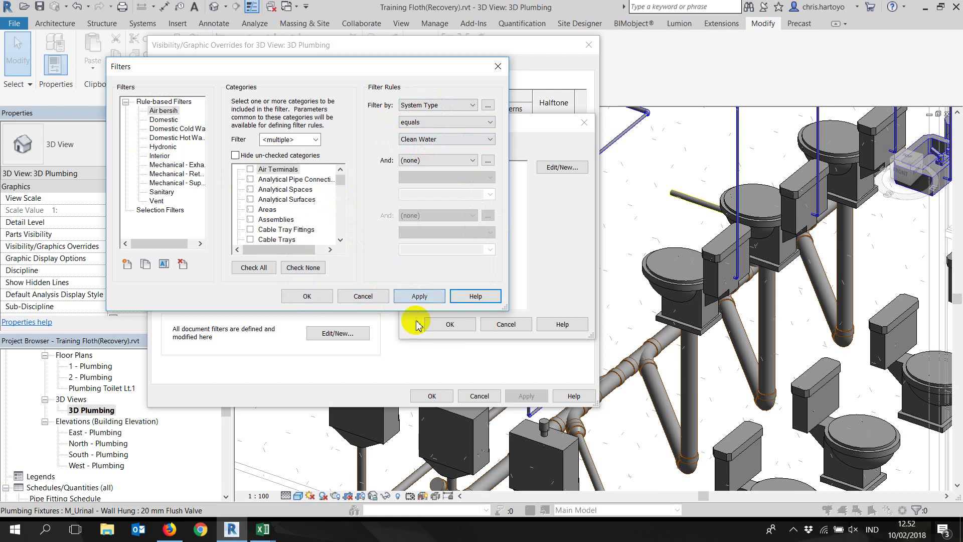
- Create the Air Kotor filter covering Pipe Fittings, Pipe Placeholders and Pipe Accessories
left_click(127, 264)
type("Air Kotor")
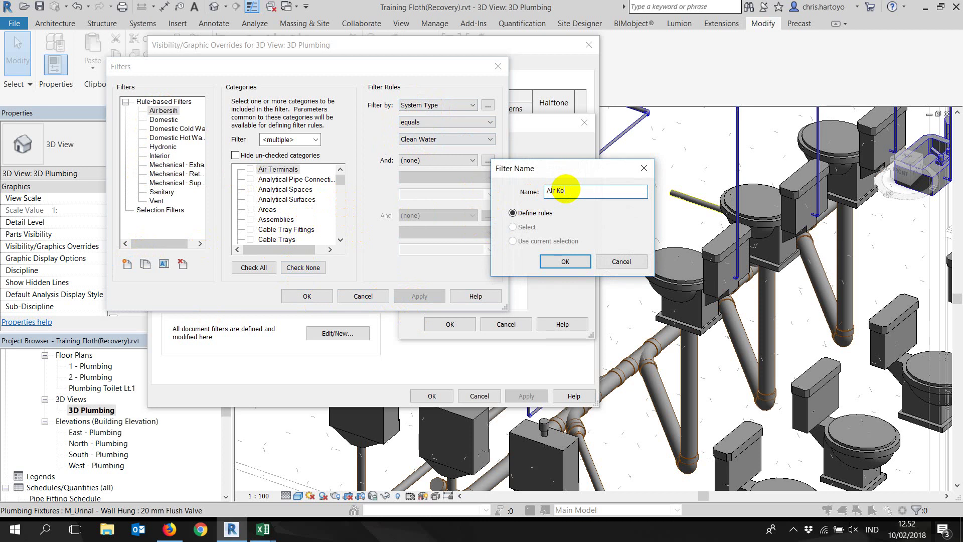
left_click(567, 261)
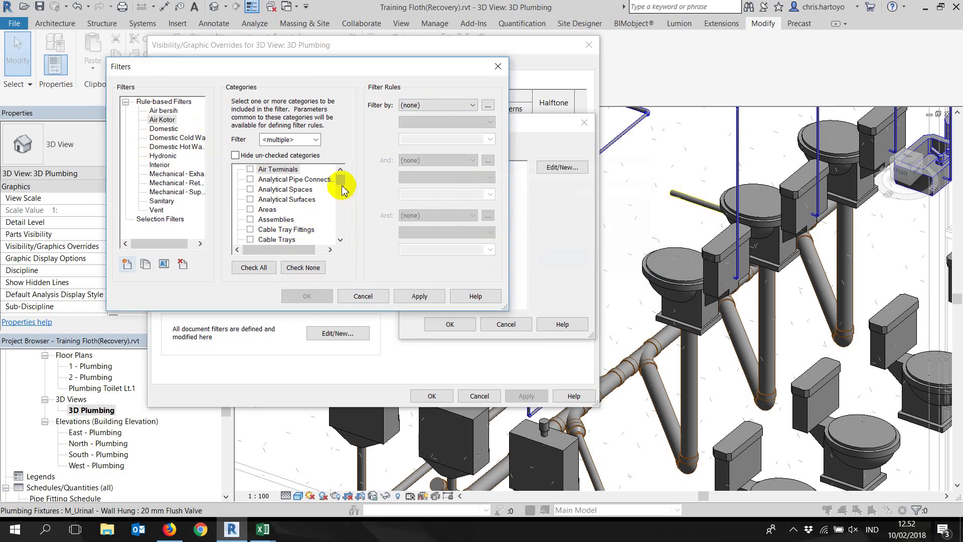
left_click_drag(340, 181, 333, 216)
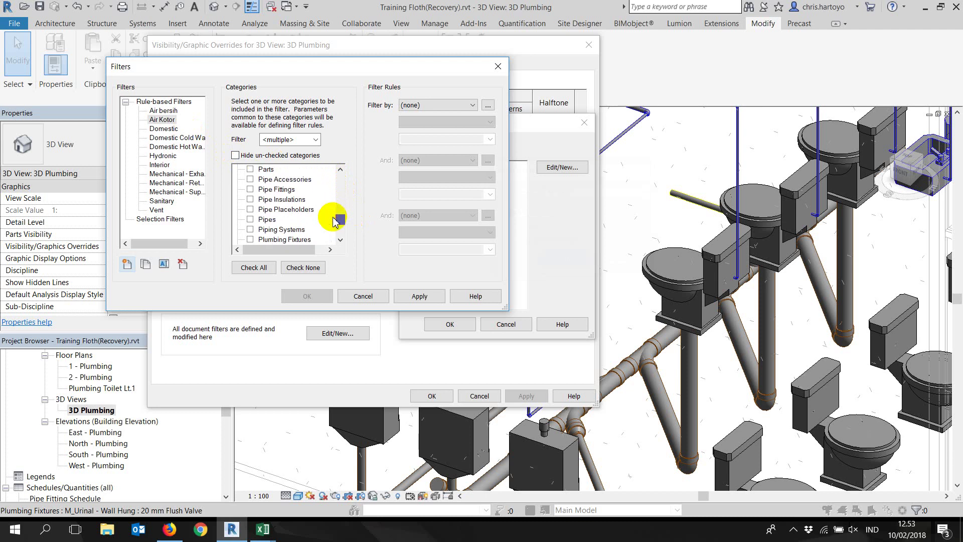
left_click(249, 189)
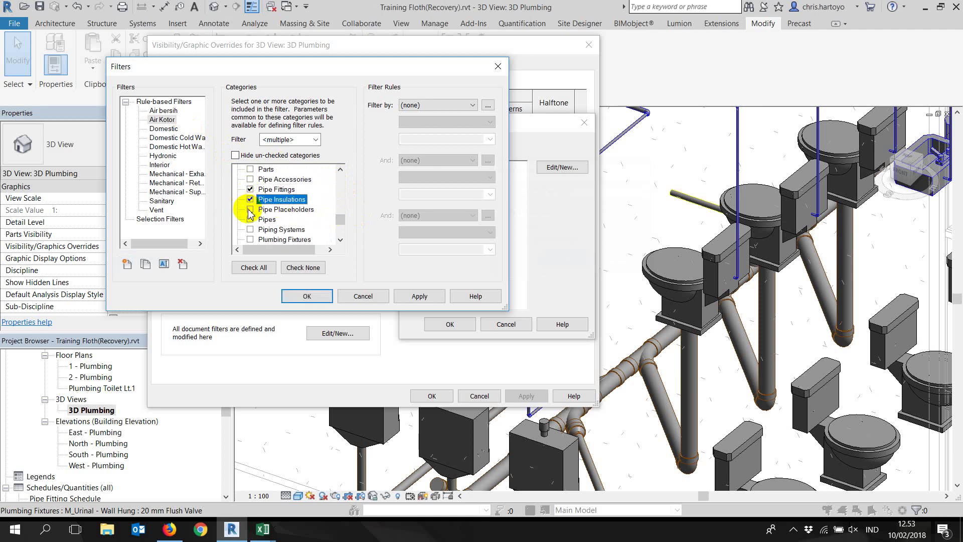
left_click(250, 209)
left_click(250, 230)
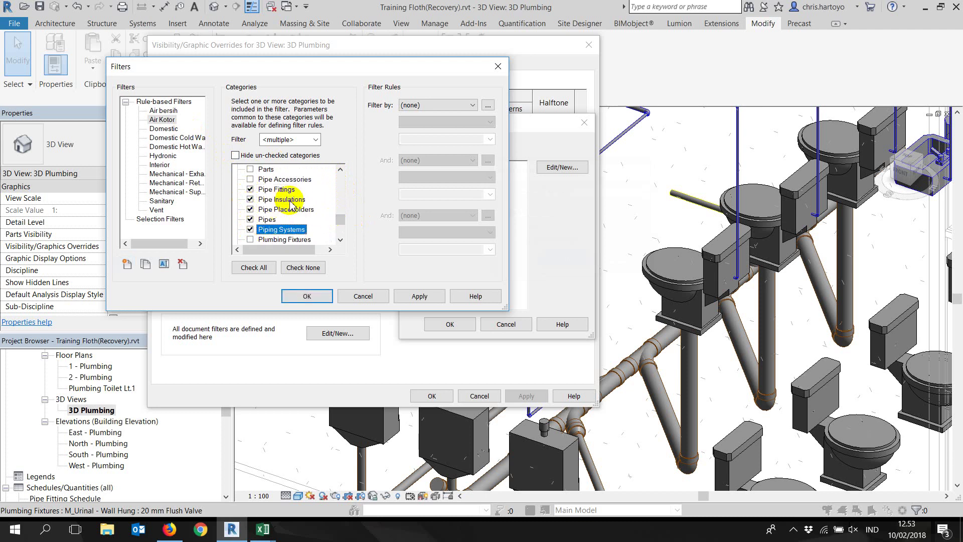
left_click(250, 180)
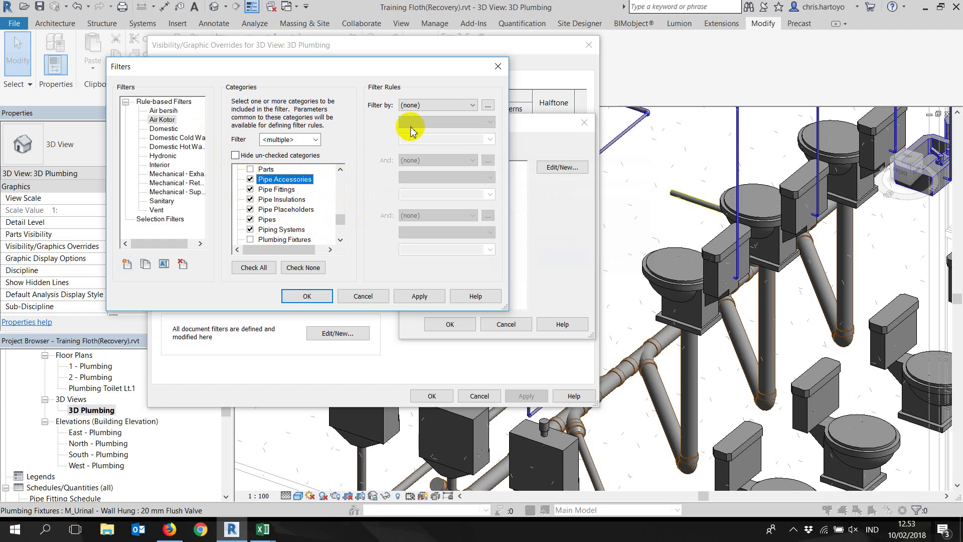
left_click(427, 105)
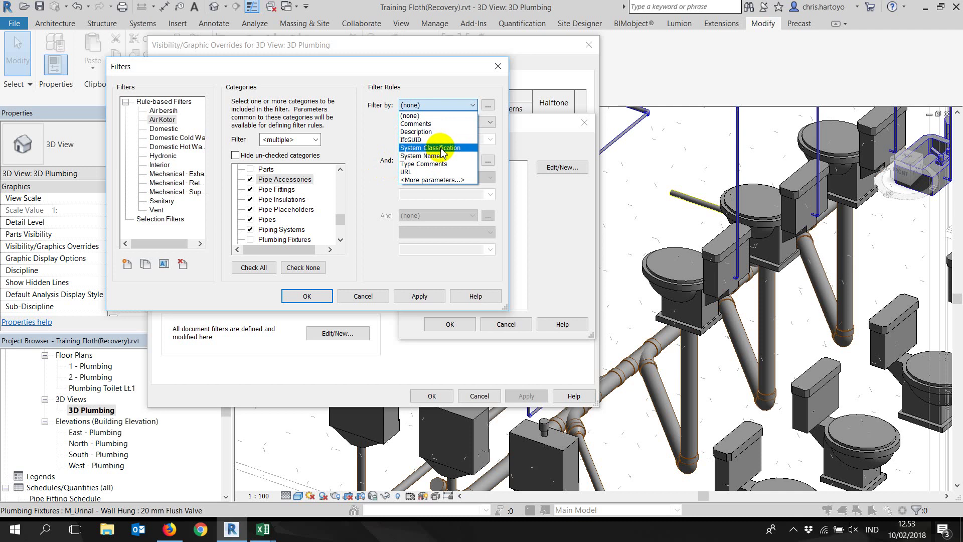
left_click(248, 231)
- Give Air Kotor the rule System Type equals Sewage Water, apply it and close the editor
left_click(419, 106)
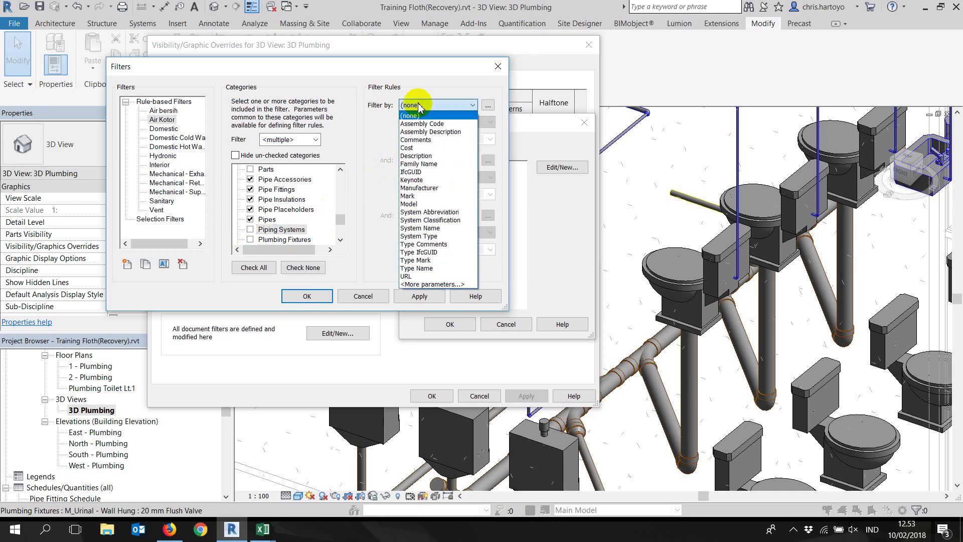
left_click(419, 236)
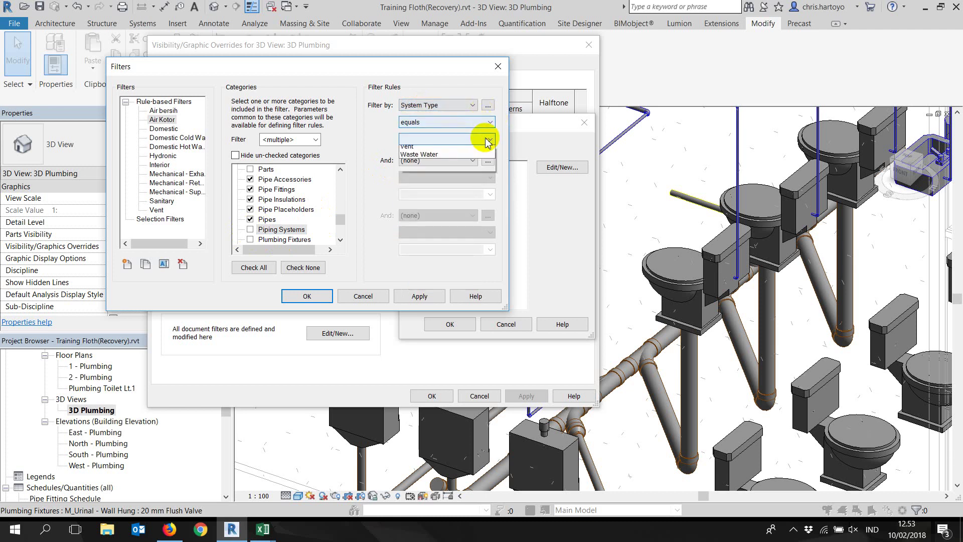
left_click(484, 139)
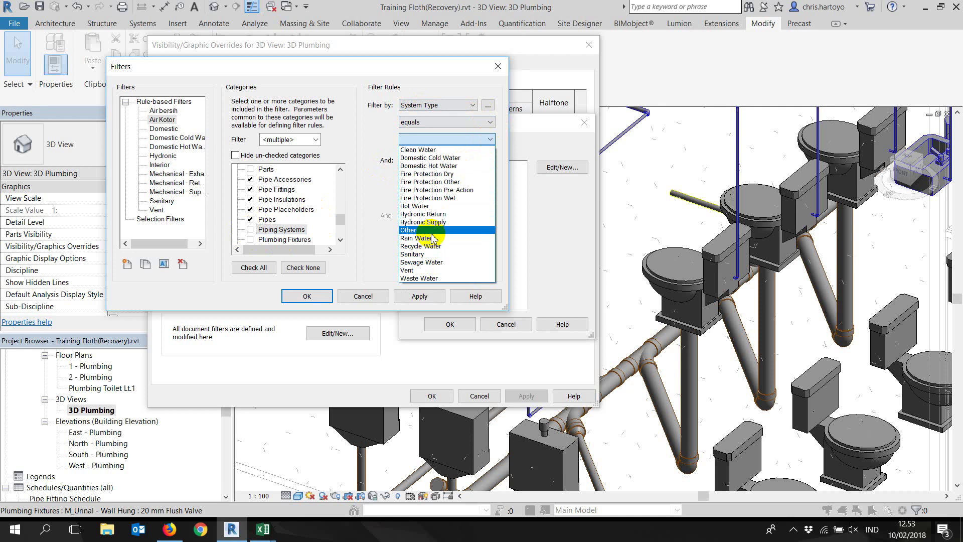
left_click(421, 263)
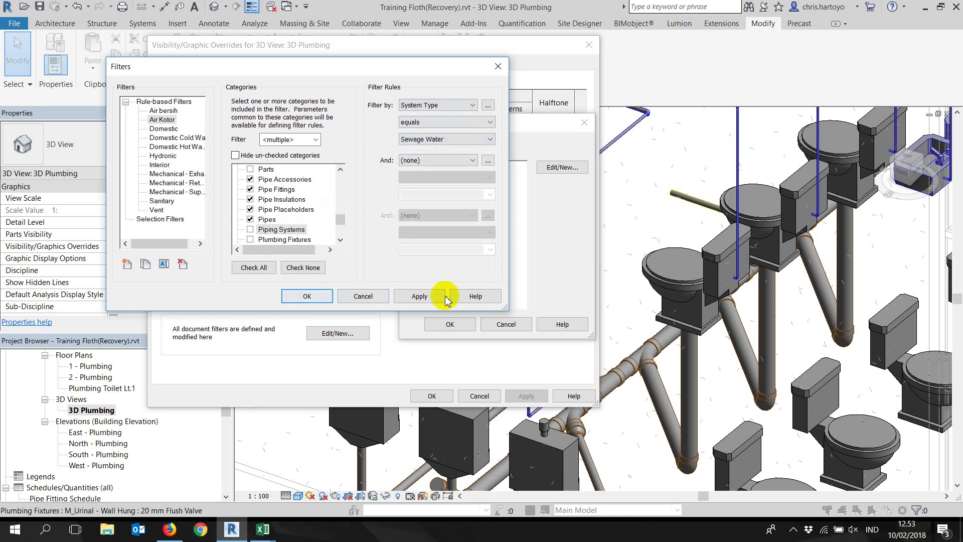
left_click(409, 297)
left_click(308, 296)
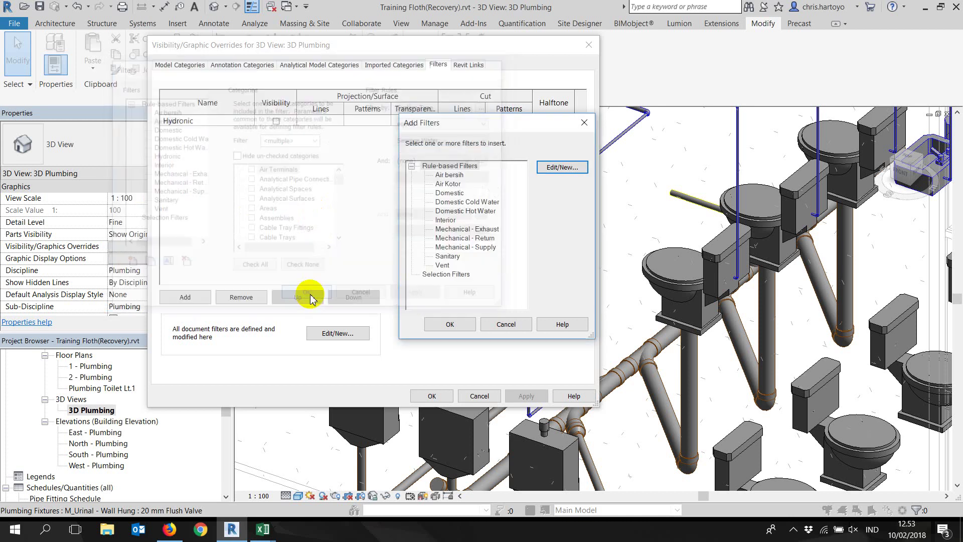
- Add Air bersih and Air Kotor to the 3D Plumbing view, then check Model Categories
left_click(450, 177)
left_click(450, 184, "ctrl")
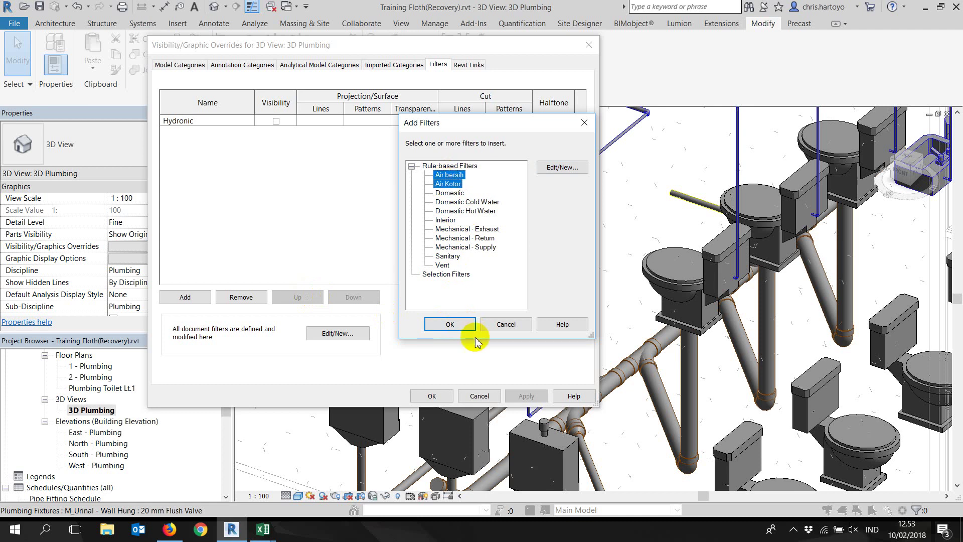
left_click(450, 324)
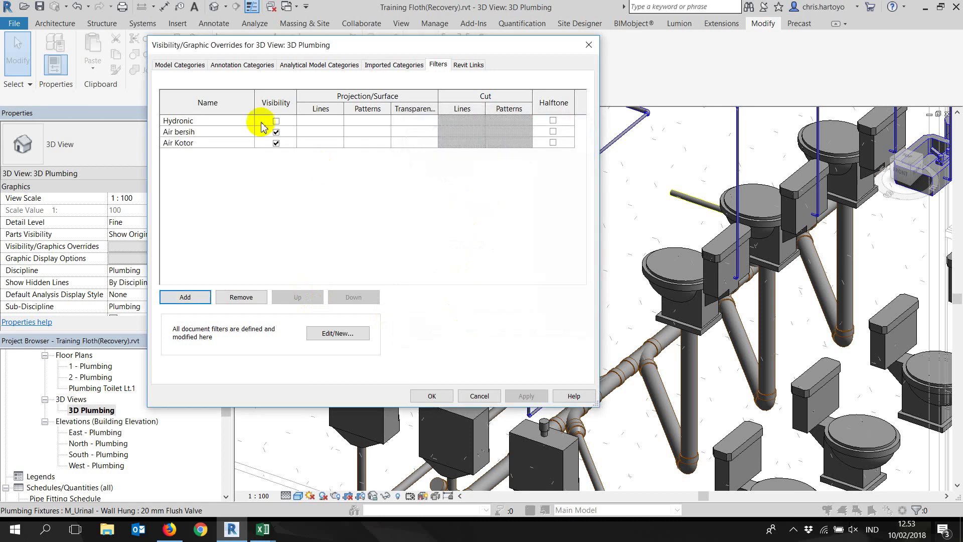
left_click(183, 64)
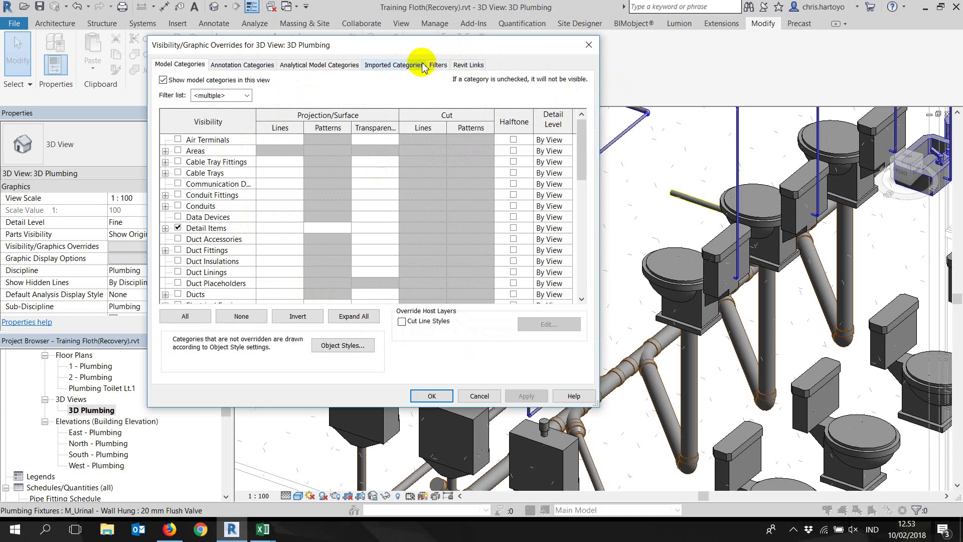
left_click(438, 64)
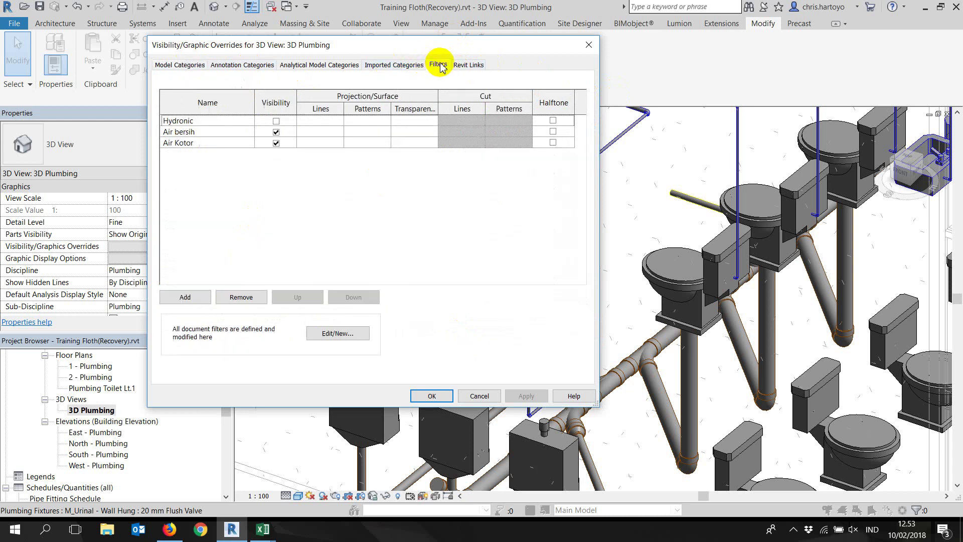
left_click(178, 144)
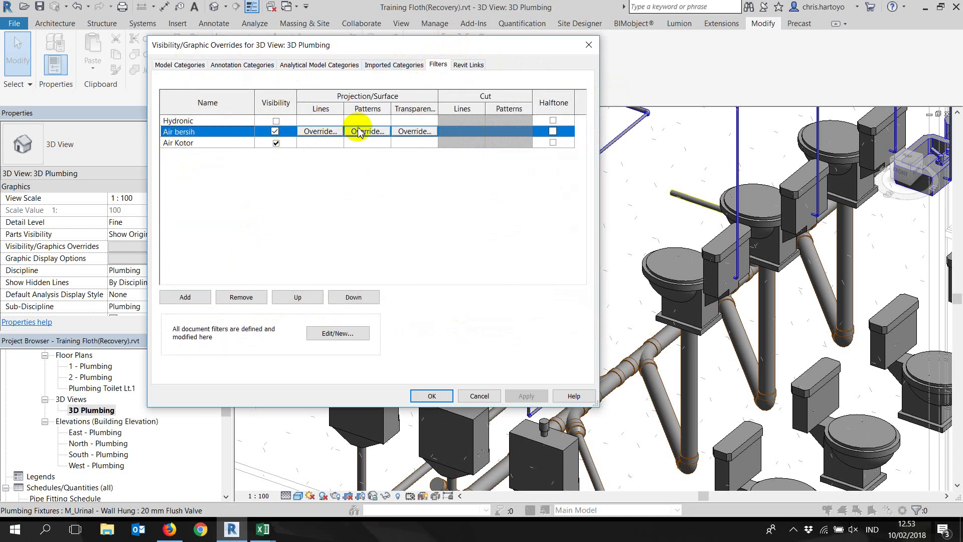
- Override Air bersih's surface pattern to a solid blue fill
left_click(367, 133)
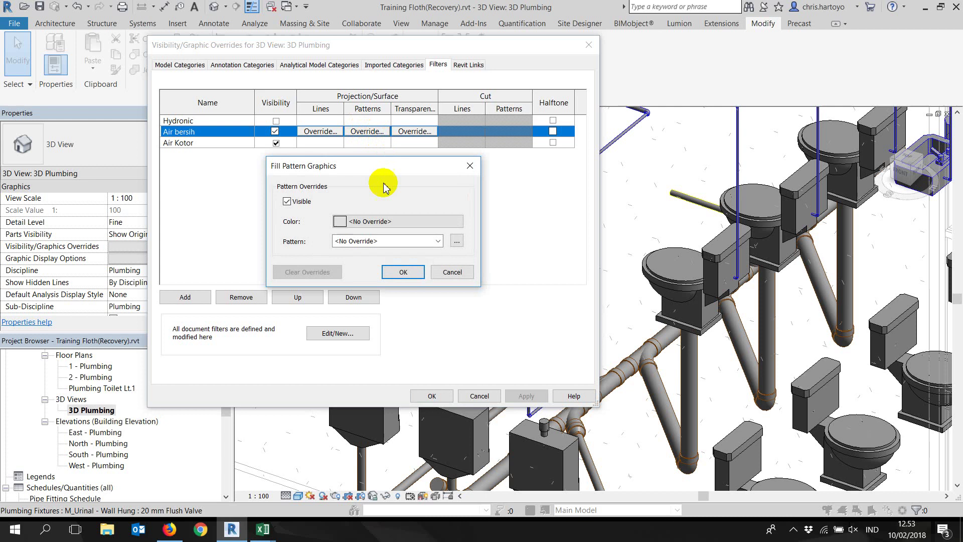
left_click(365, 221)
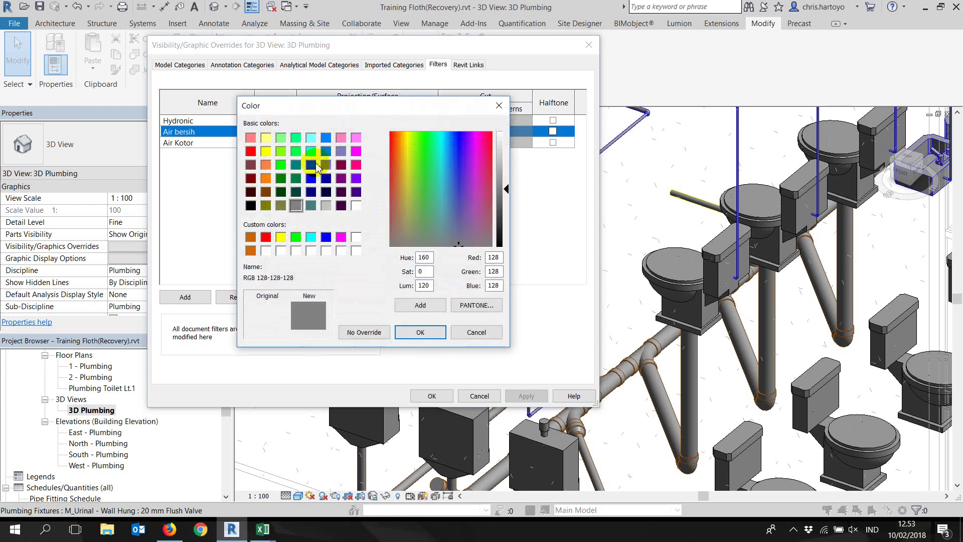
left_click(326, 138)
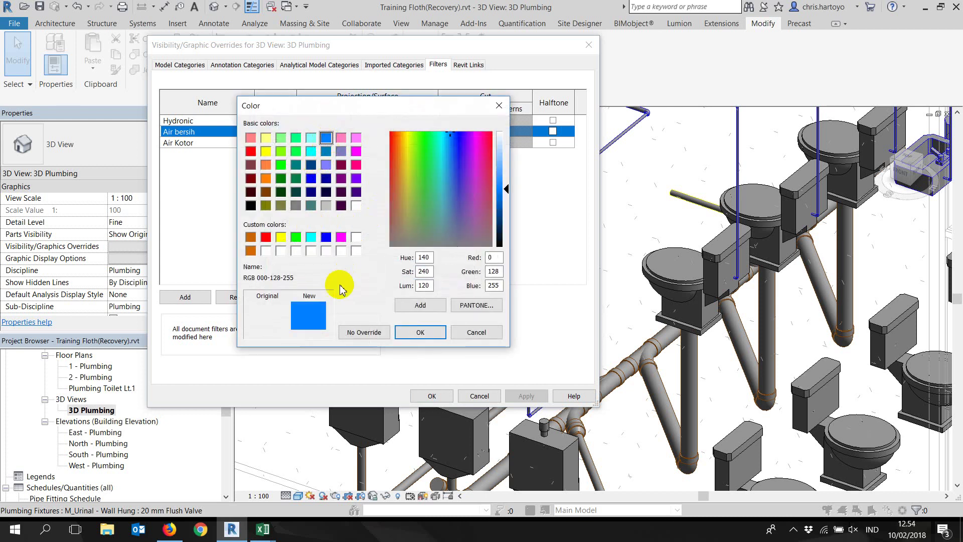
left_click(420, 332)
left_click(384, 241)
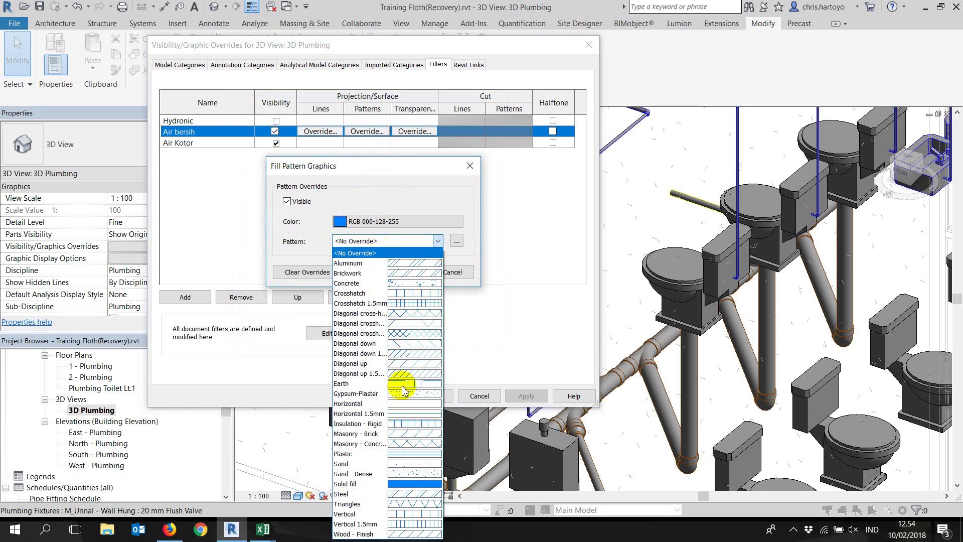
left_click(425, 483)
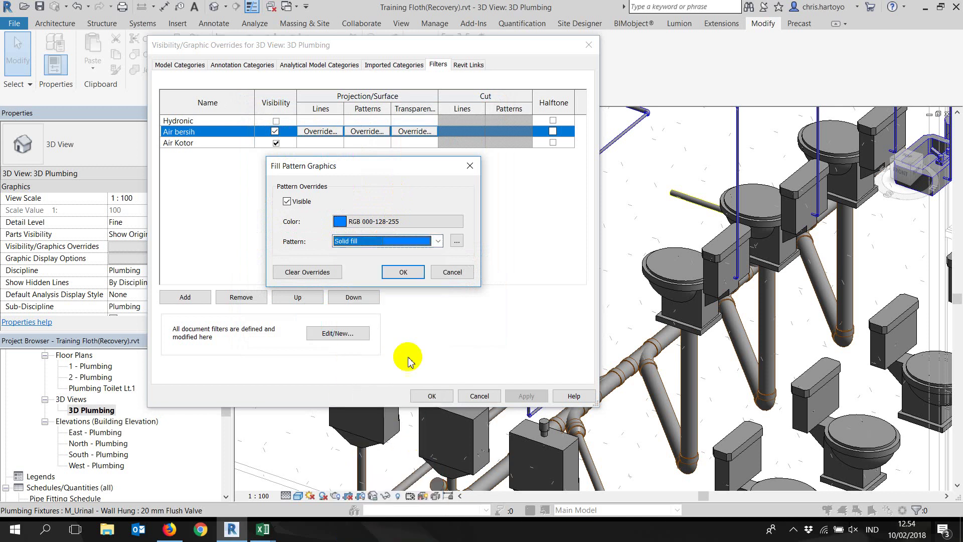
left_click(400, 272)
- Override Air Kotor with a solid dark red (128-000-000) fill and apply the overrides
left_click(364, 143)
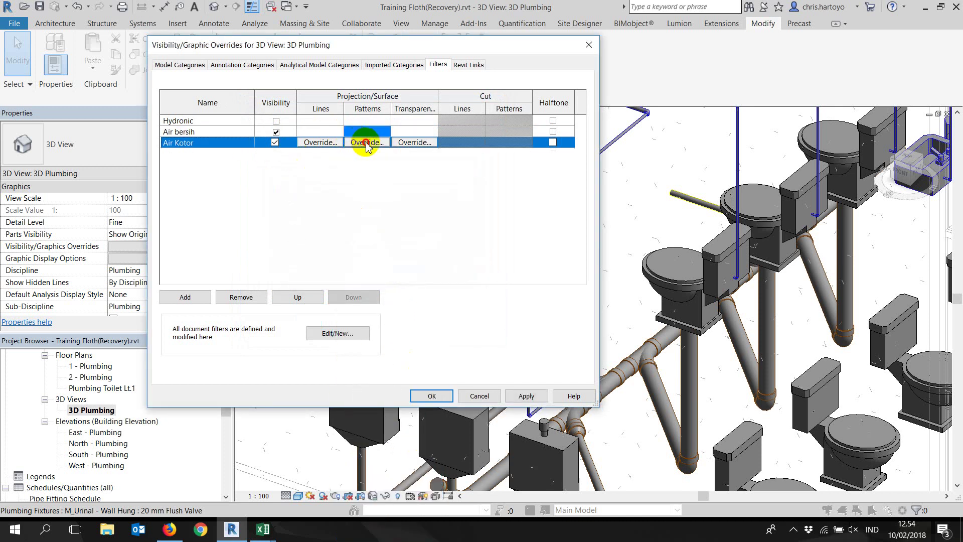
left_click(375, 226)
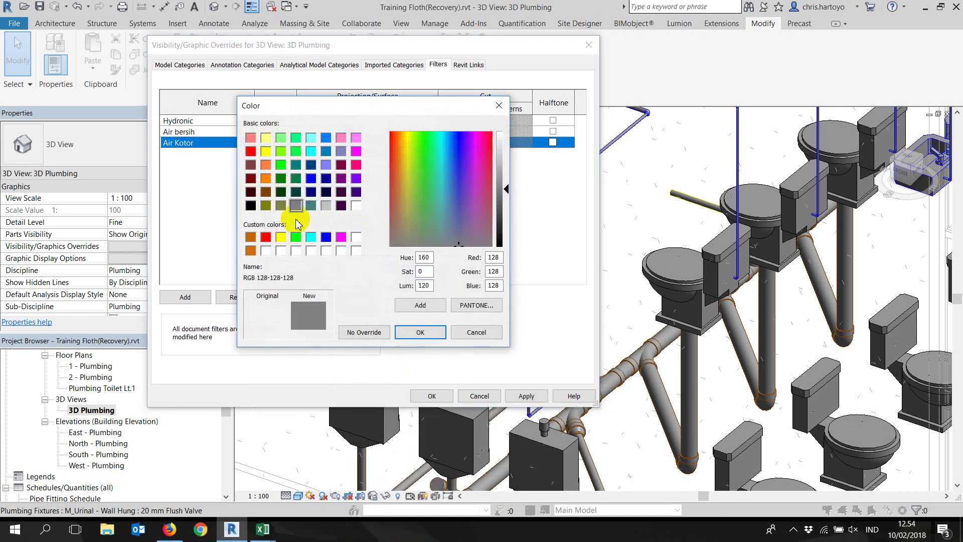
left_click(251, 164)
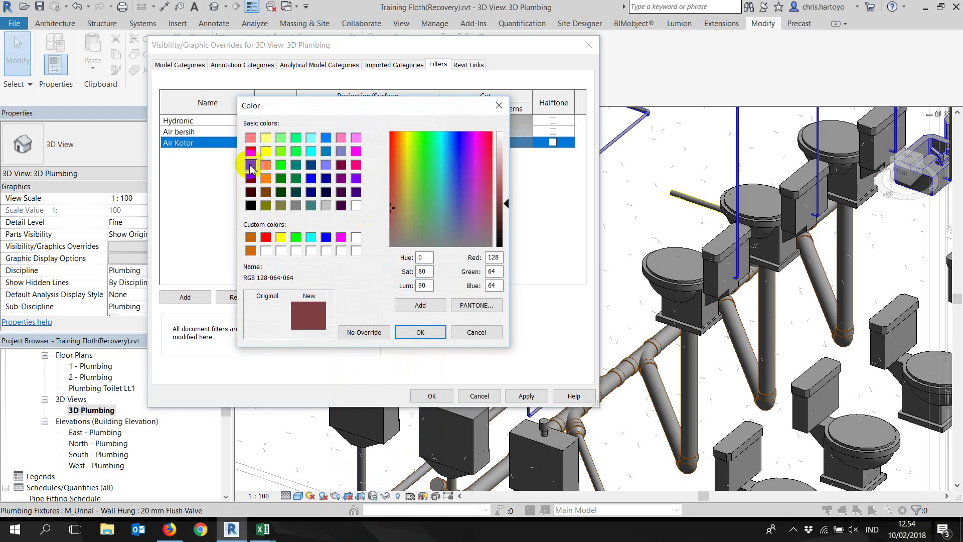
left_click(251, 178)
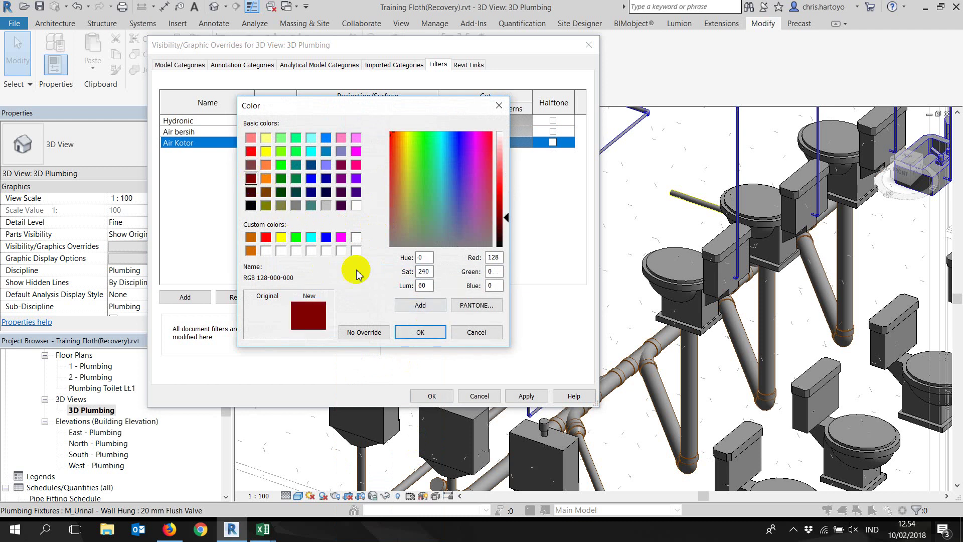
left_click(420, 333)
left_click(387, 242)
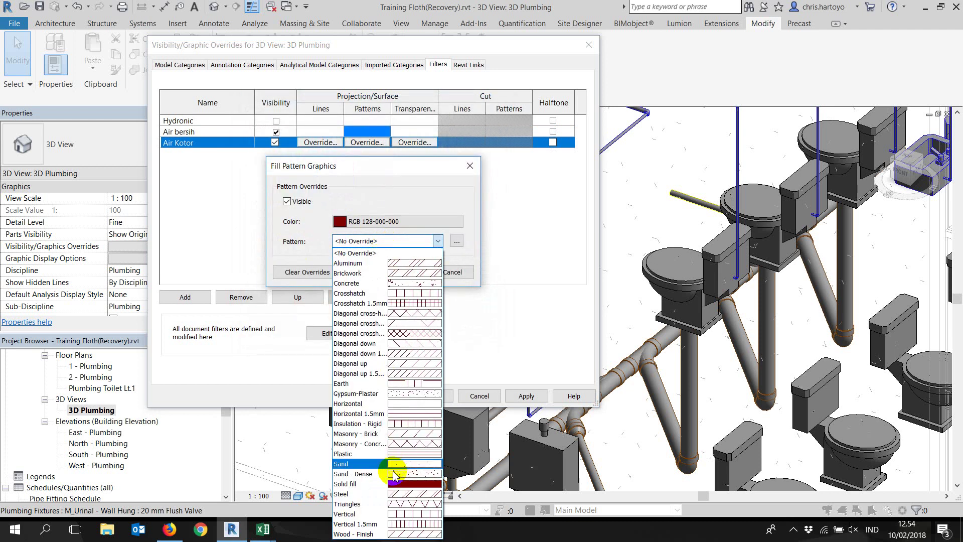
left_click(396, 484)
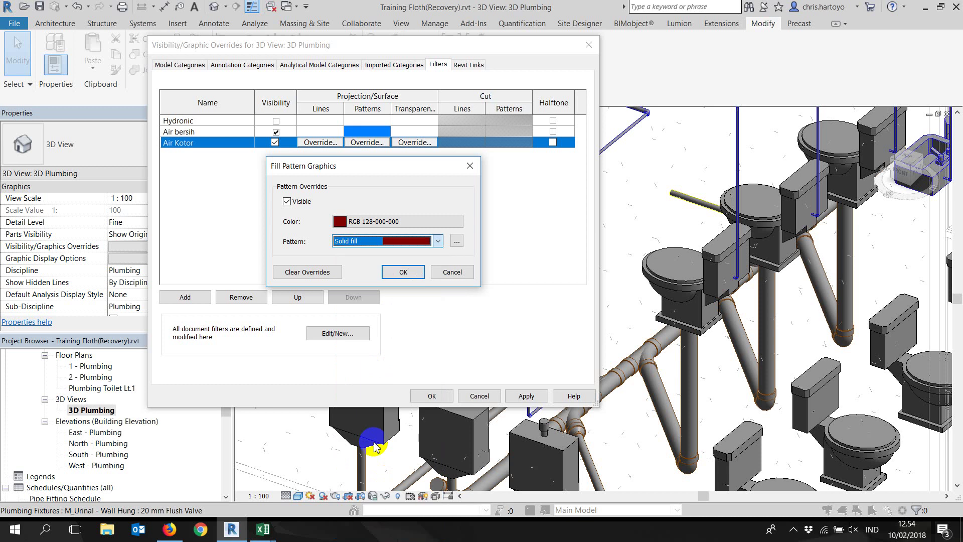
left_click(397, 271)
left_click(522, 396)
- Close the 3D view's visibility overrides and open the 1 - Plumbing floor plan
left_click(442, 397)
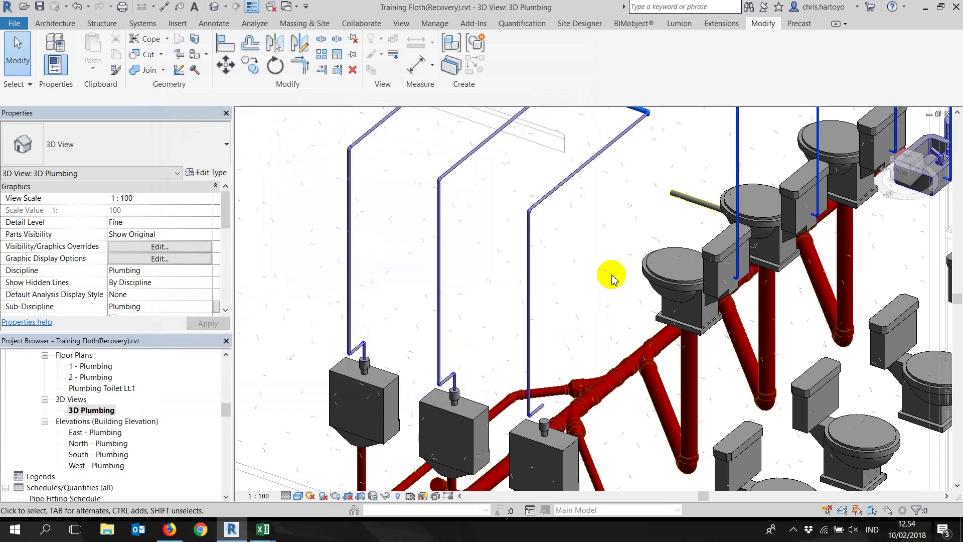
scroll(576, 222, "down", 2)
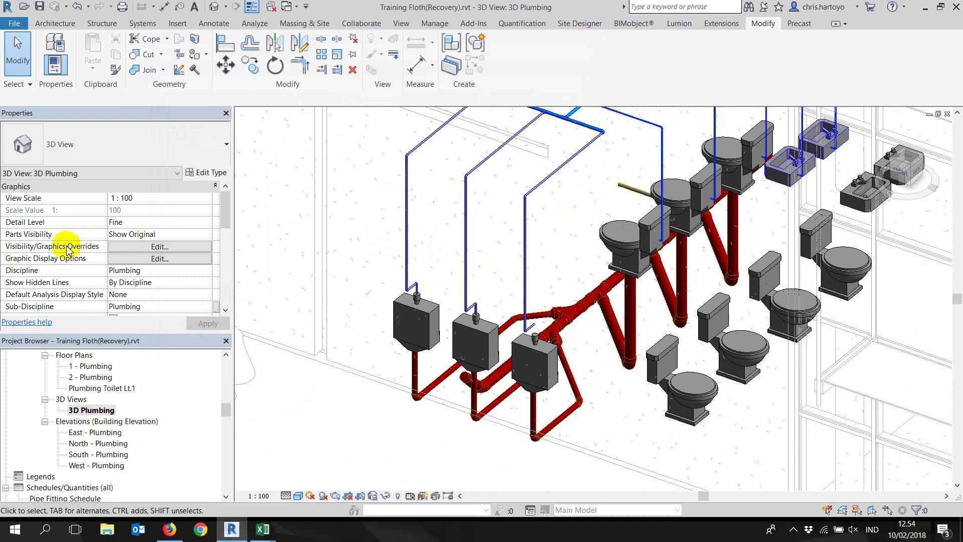
left_click(144, 248)
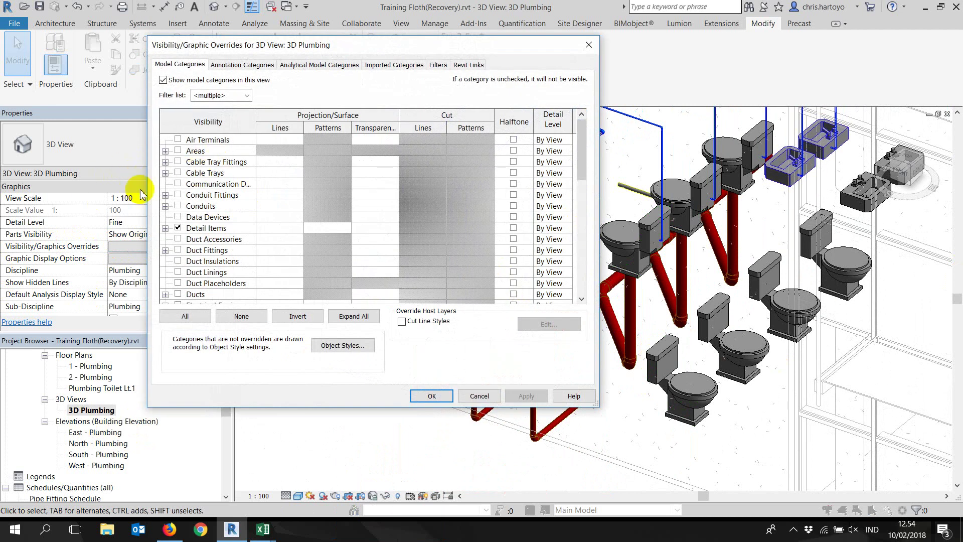
left_click(432, 396)
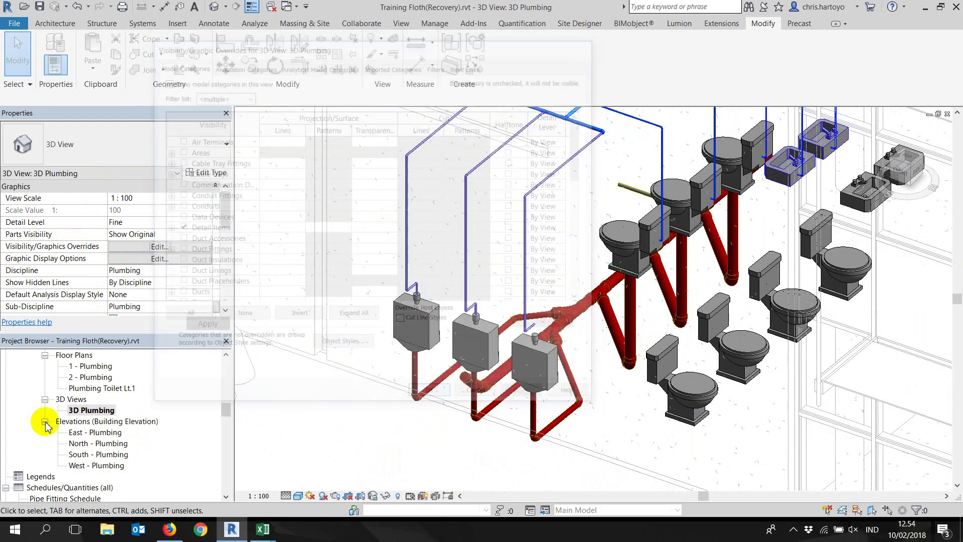
double_click(86, 369)
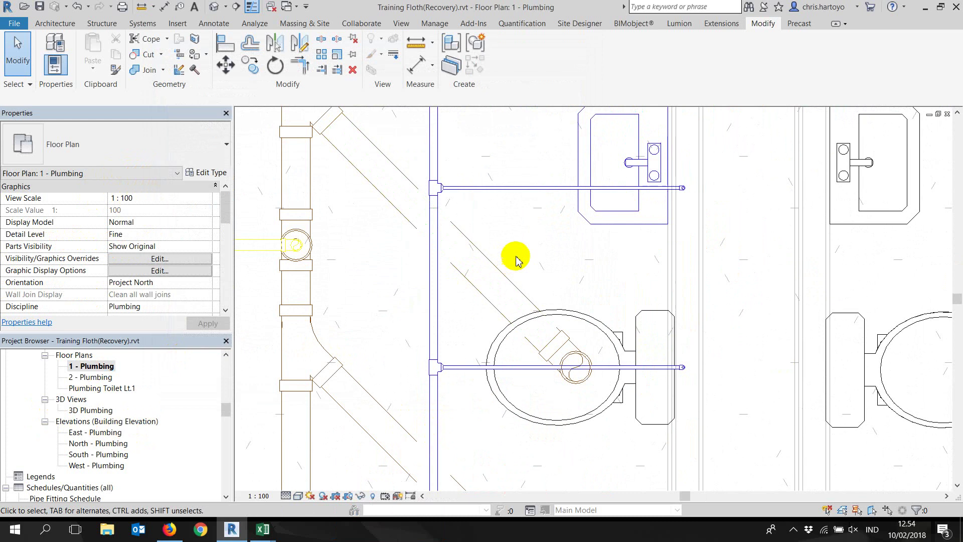
scroll(537, 269, "down", 2)
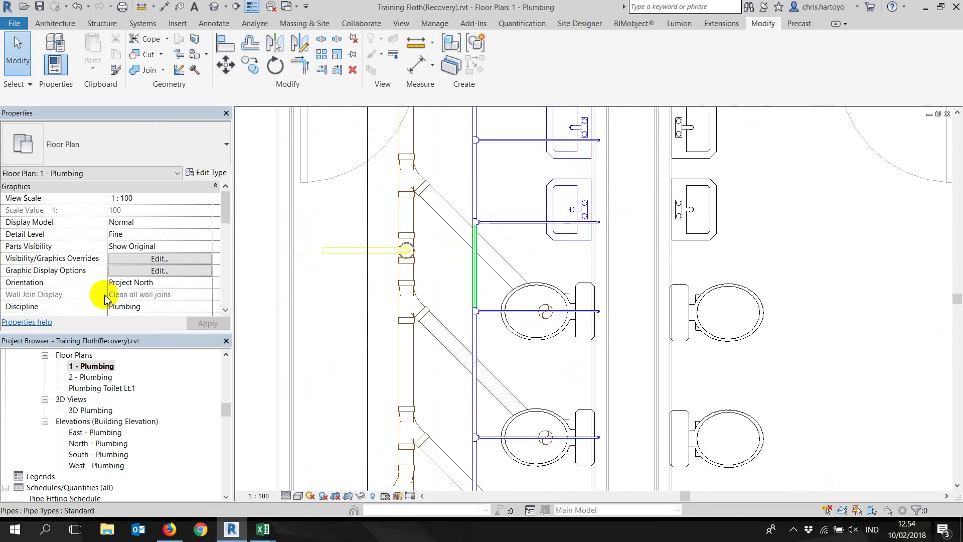
- Add the Air bersih and Air Kotor filters to the floor plan's visibility overrides
left_click(170, 260)
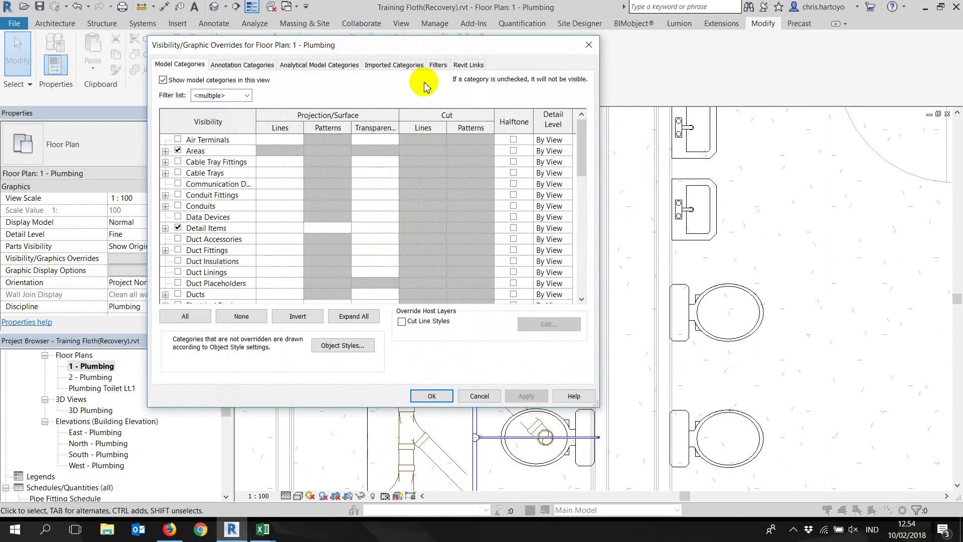
left_click(437, 71)
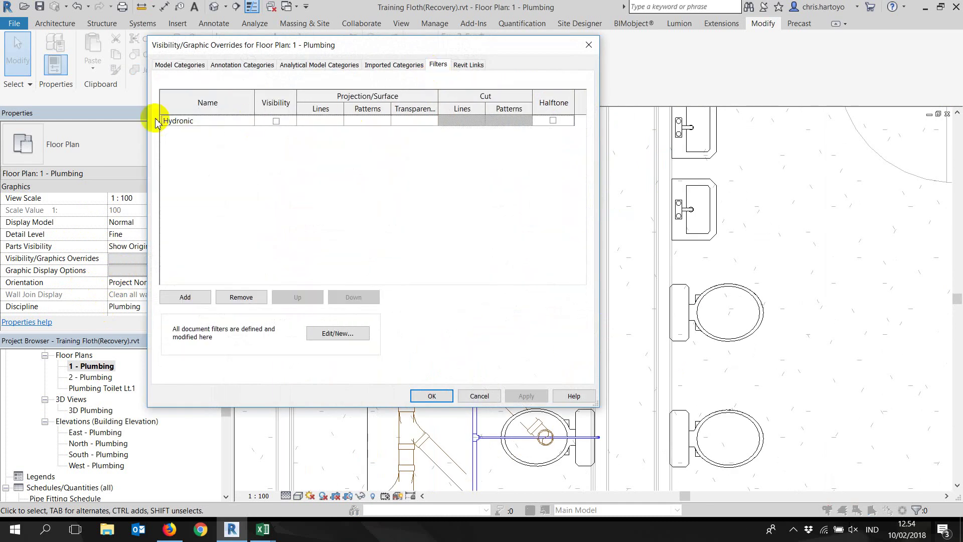
left_click(185, 297)
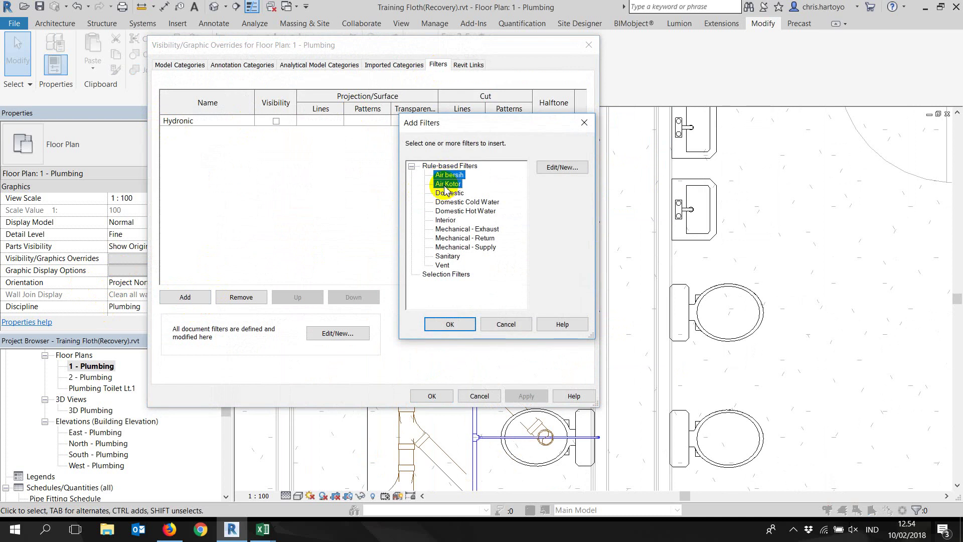
left_click(448, 324)
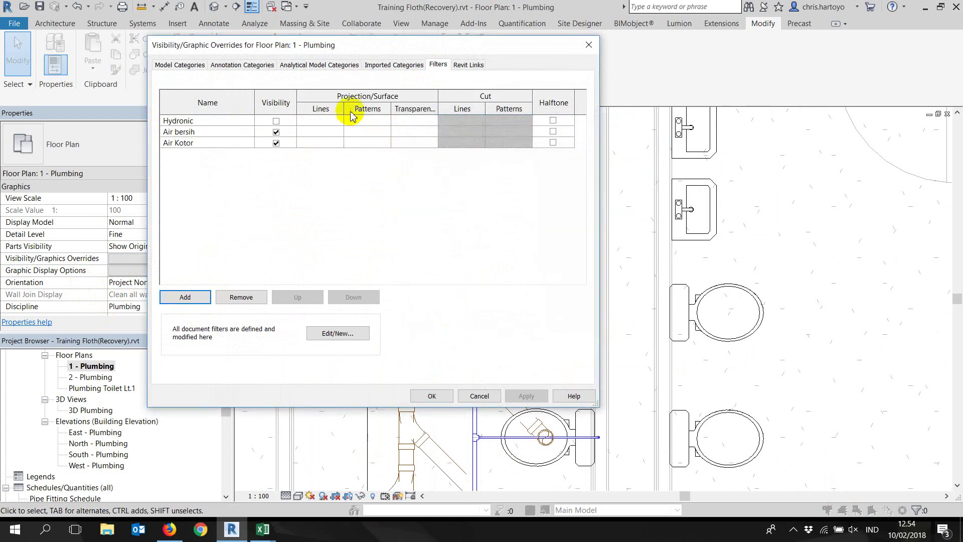
- Give Air bersih a solid blue fill pattern override in the floor plan
left_click(376, 132)
left_click(378, 132)
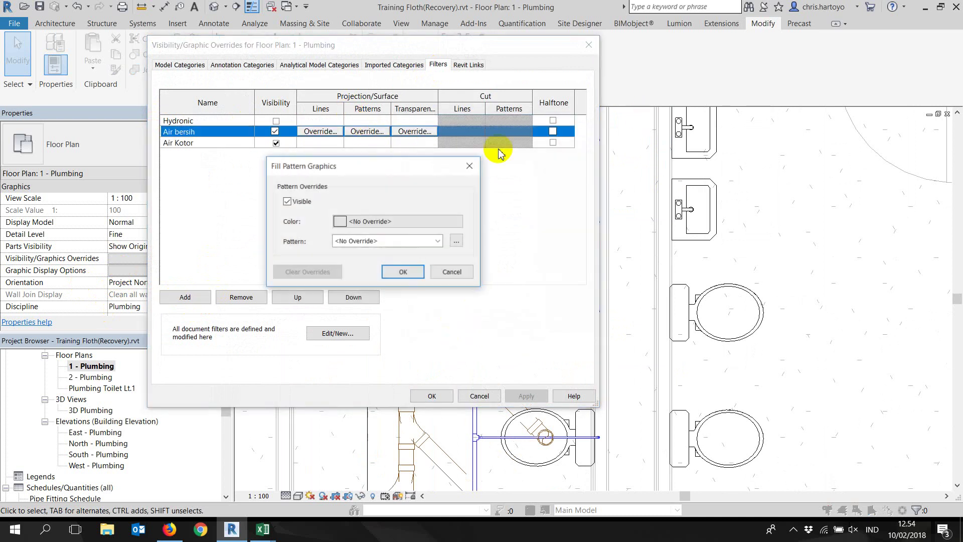
left_click(376, 217)
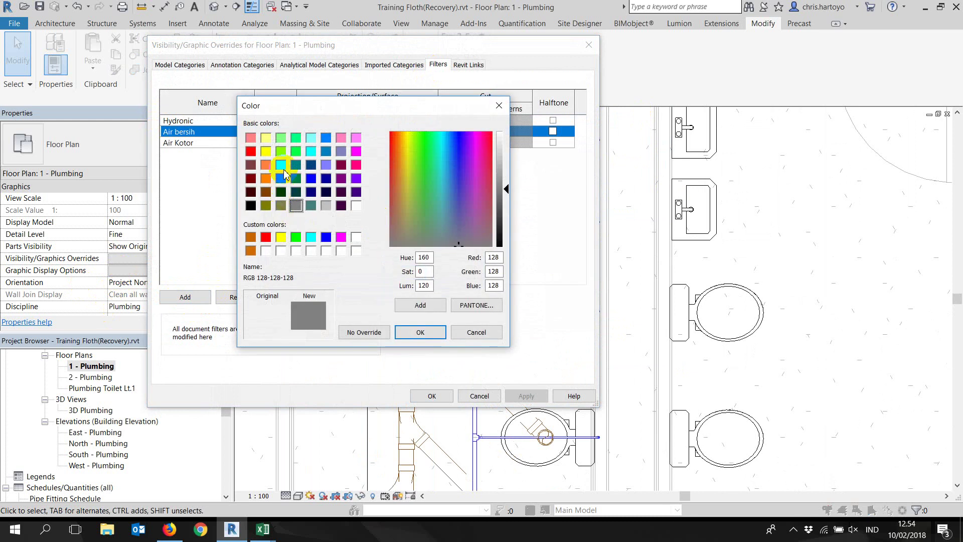
left_click(328, 138)
left_click(416, 332)
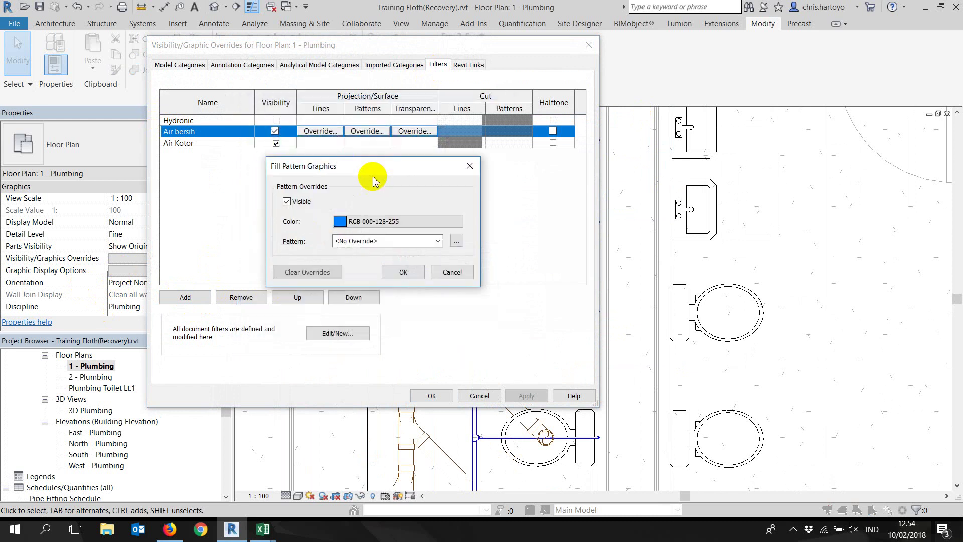
left_click(394, 241)
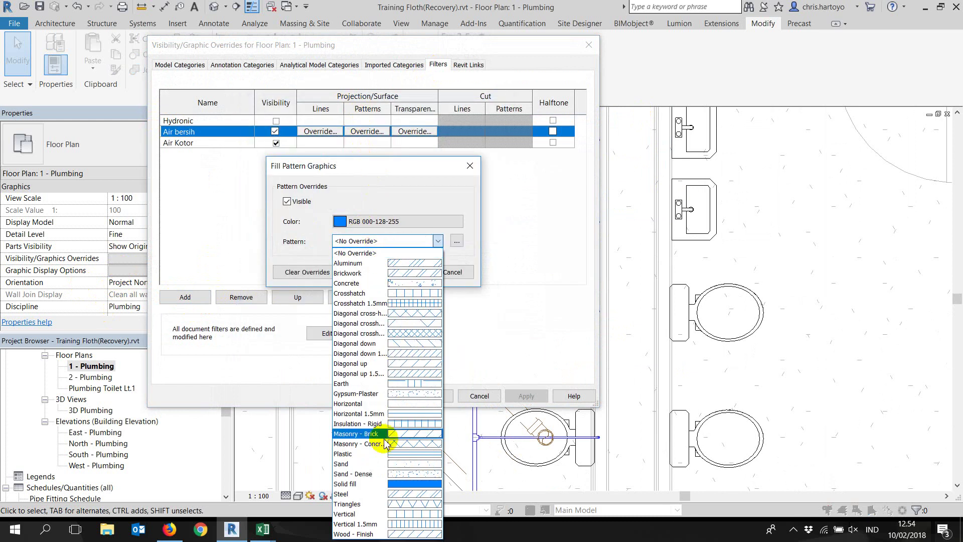
left_click(398, 483)
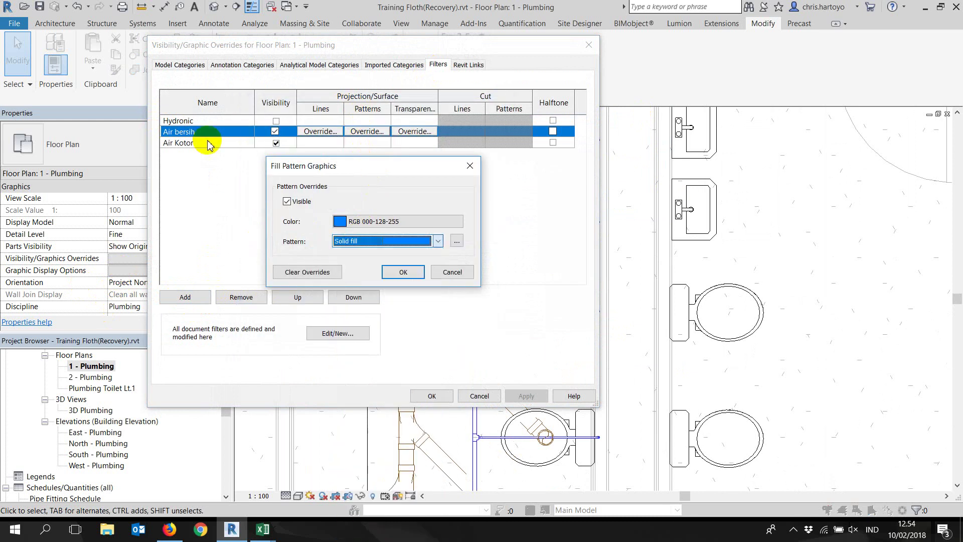
left_click(407, 272)
- Give Air Kotor a solid dark red fill pattern override
left_click(362, 143)
left_click(367, 142)
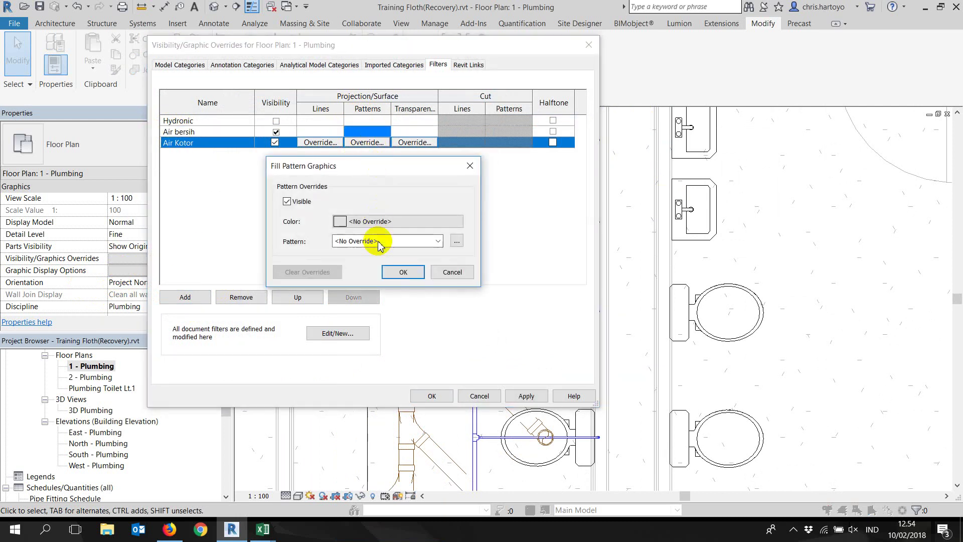
left_click(376, 224)
left_click(266, 191)
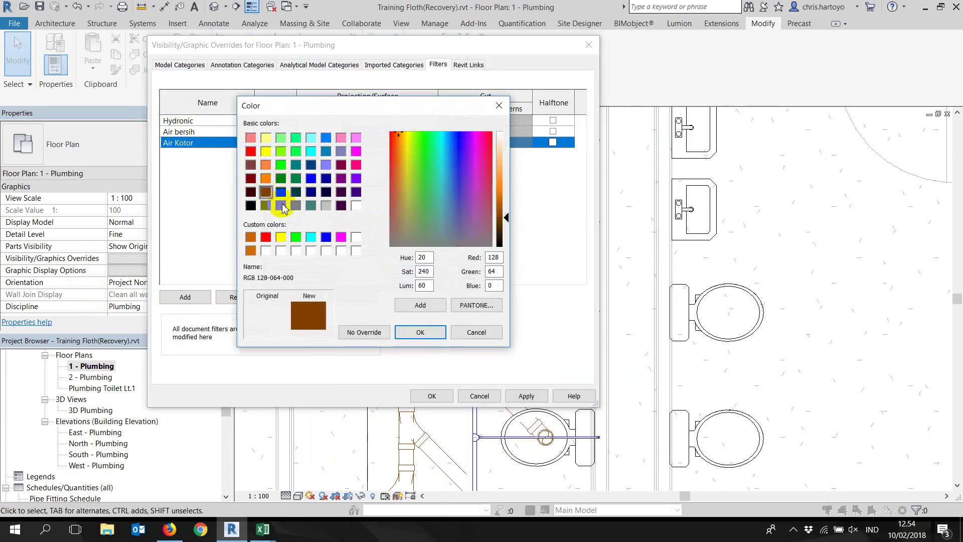
left_click(251, 178)
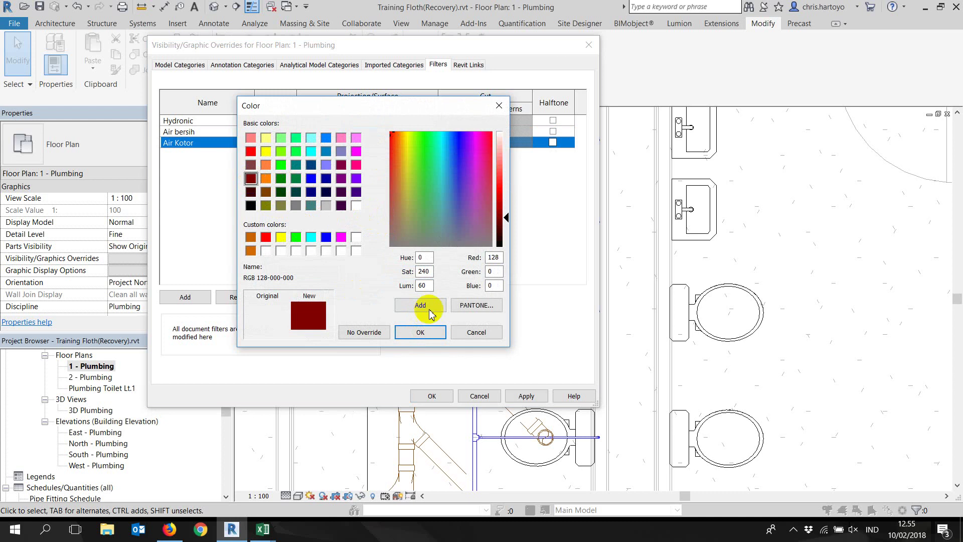
left_click(420, 333)
left_click(432, 240)
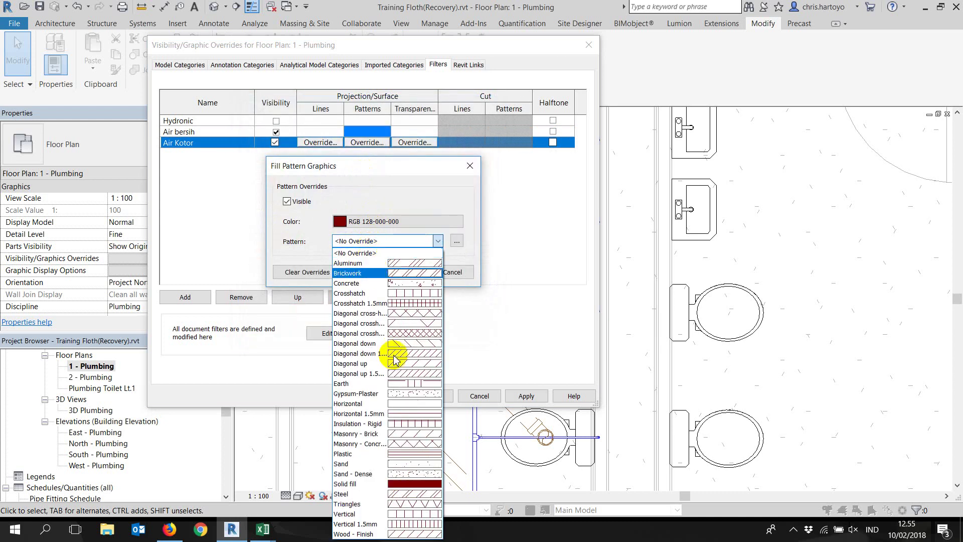
left_click(407, 483)
left_click(399, 272)
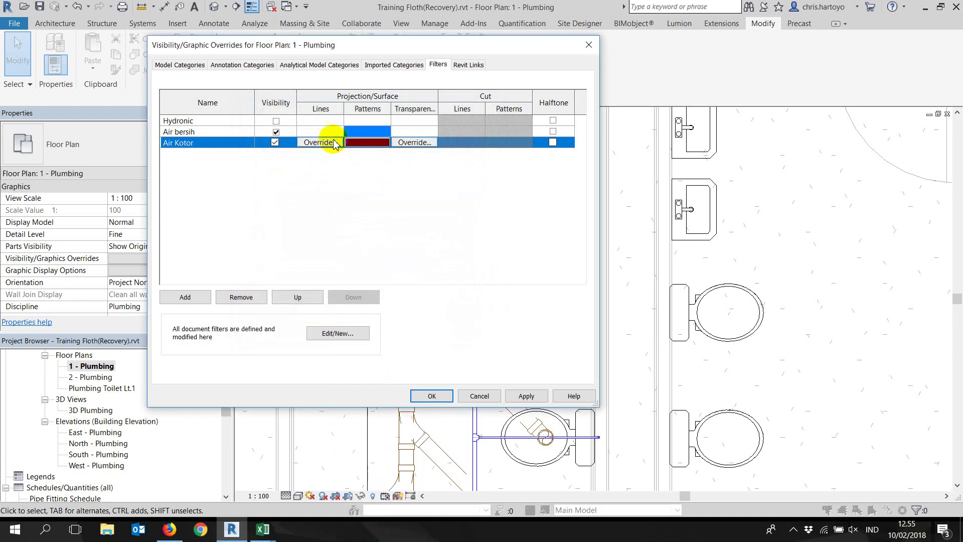
- Set Air Kotor's line override to blue (000-128-255) with a Solid pattern and apply
left_click(315, 143)
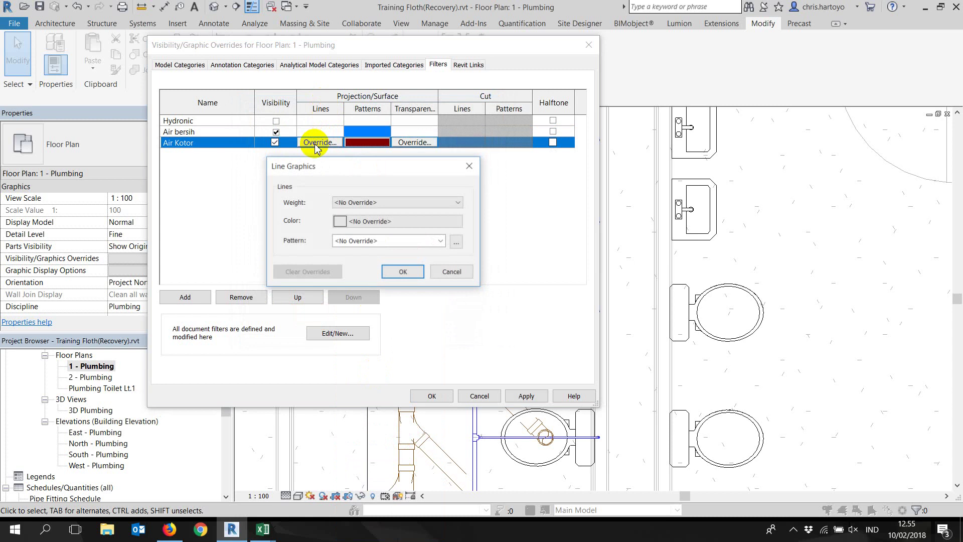
left_click(387, 203)
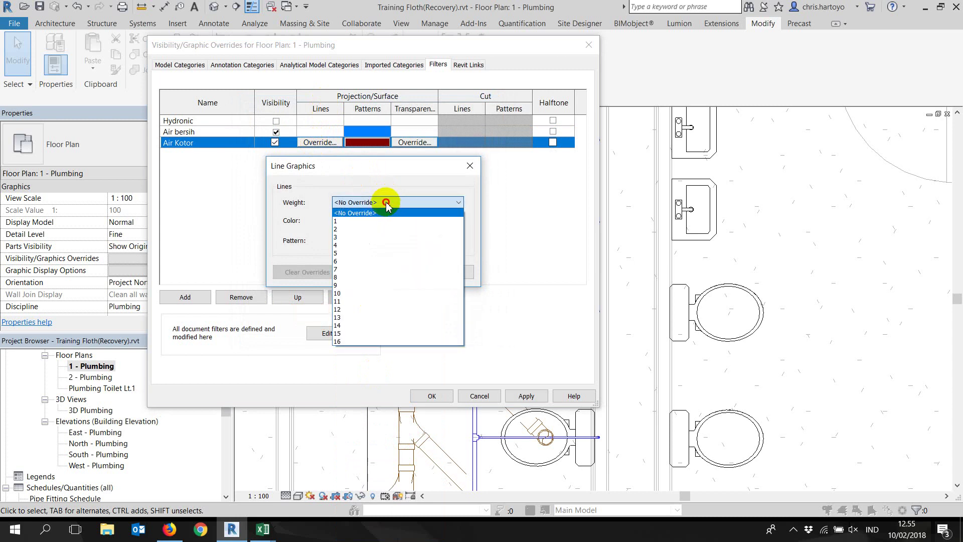
left_click(386, 203)
left_click(379, 220)
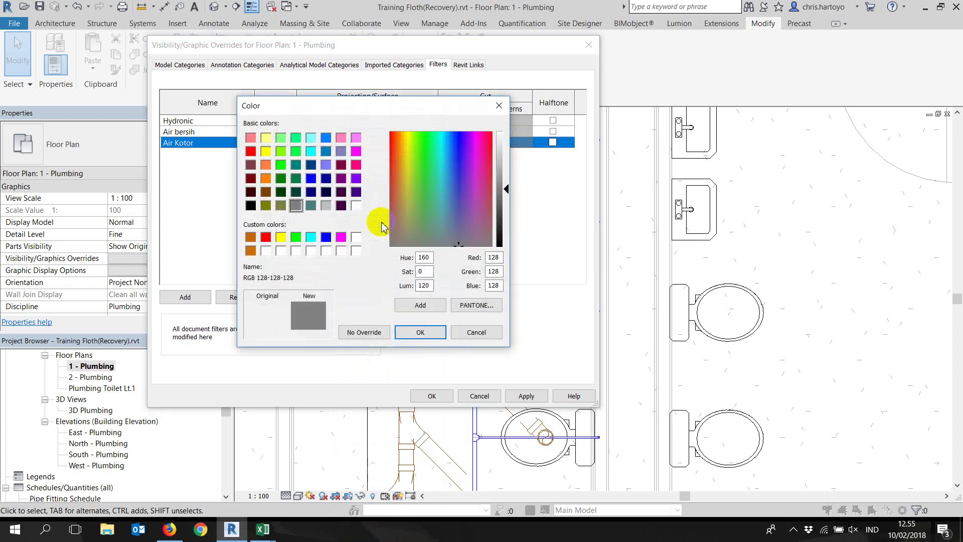
left_click(326, 137)
left_click(420, 332)
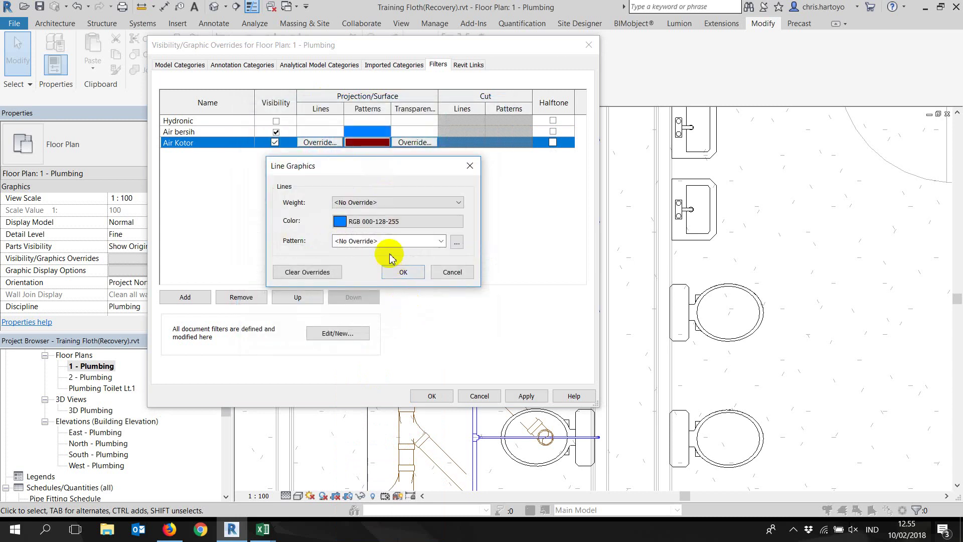
left_click(431, 241)
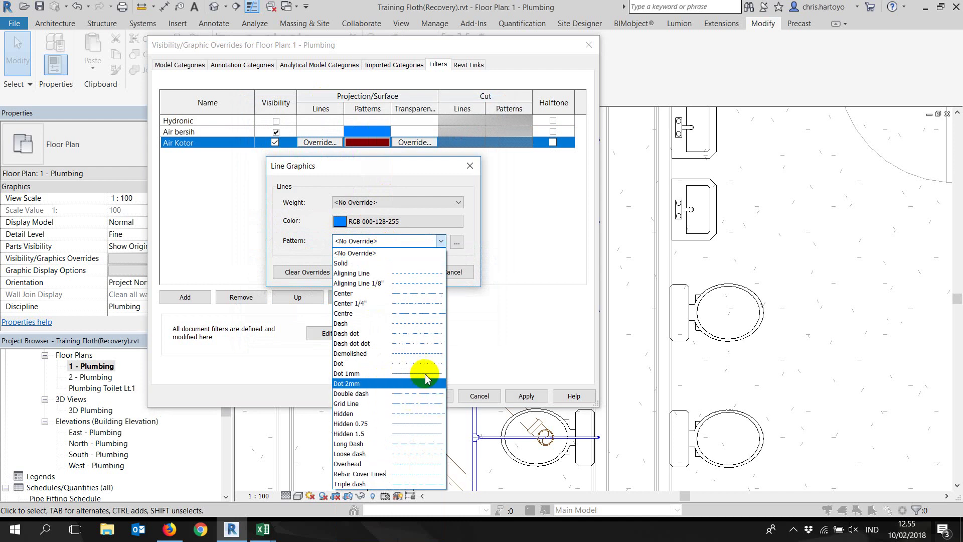
left_click(472, 286)
left_click(392, 241)
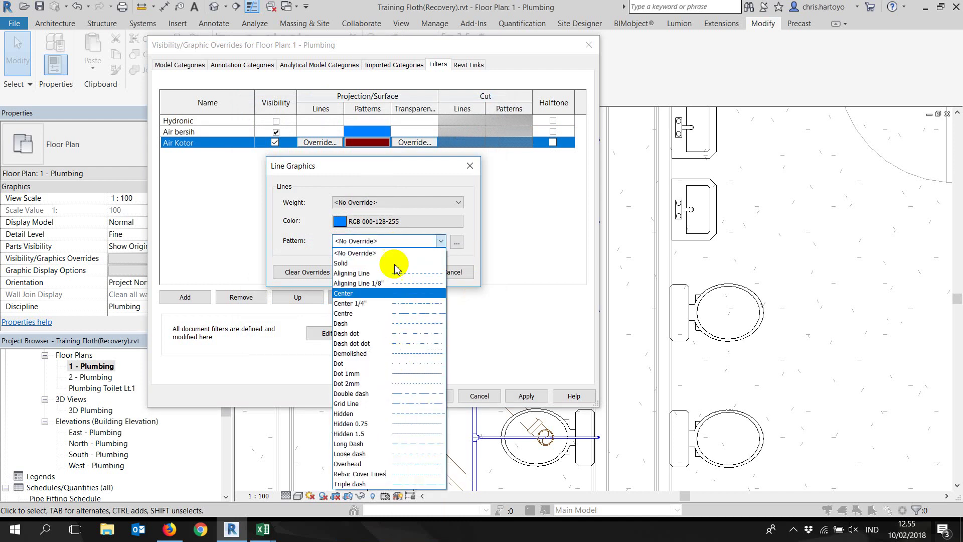
left_click(365, 263)
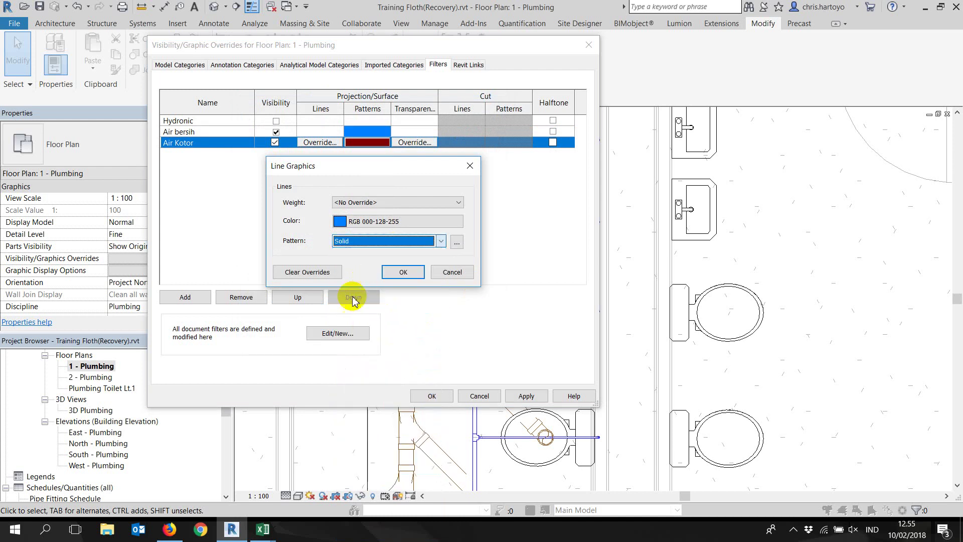
left_click(391, 273)
left_click(524, 396)
left_click(423, 394)
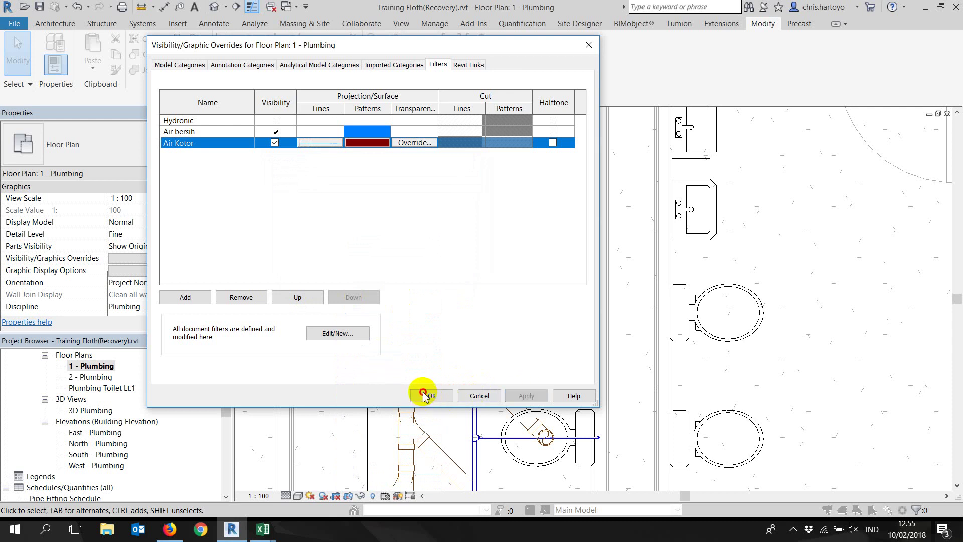
- Check the dark red and blue pipes in the plan and reopen its filter overrides
scroll(757, 221, "down", 2)
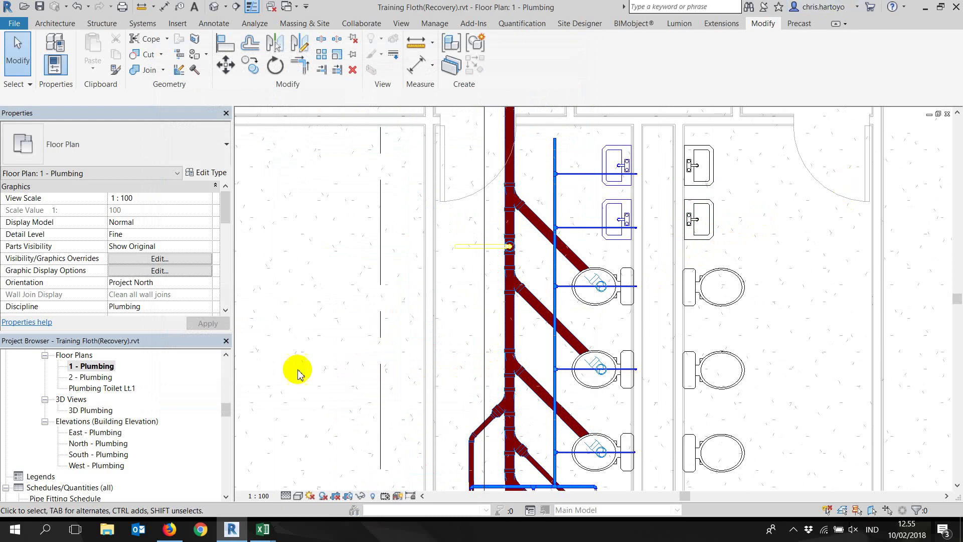
left_click(169, 259)
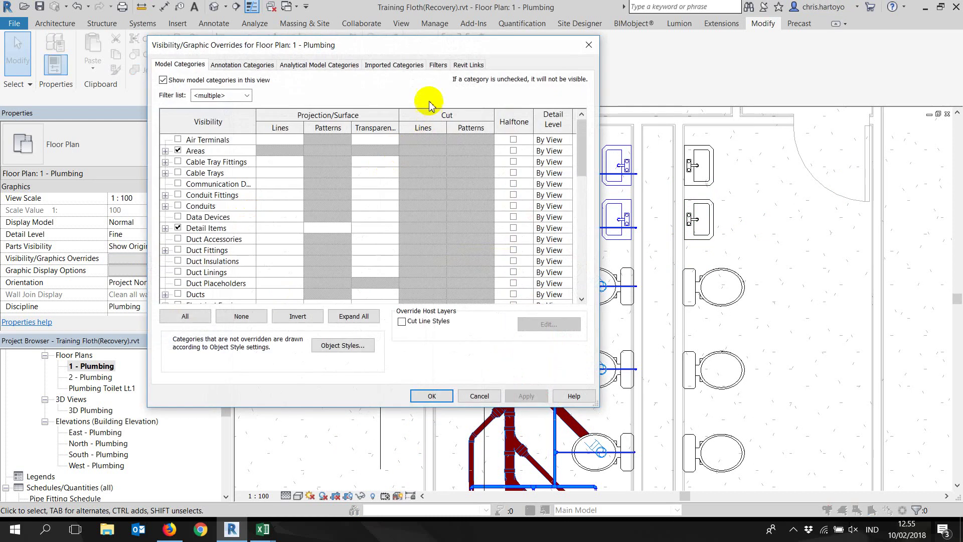
left_click(438, 64)
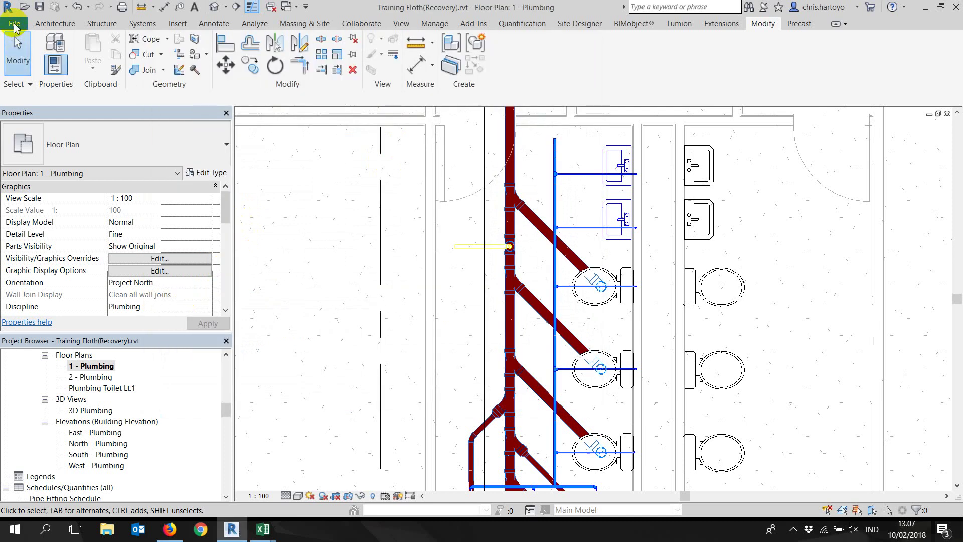
- Start a new family and switch the template file list to Details view
left_click(14, 23)
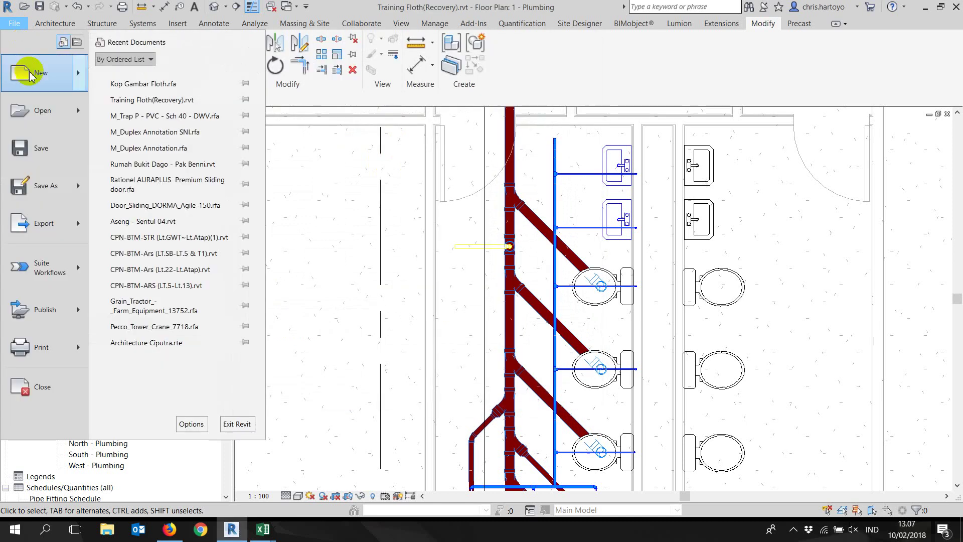
mouse_move(41, 73)
left_click(151, 108)
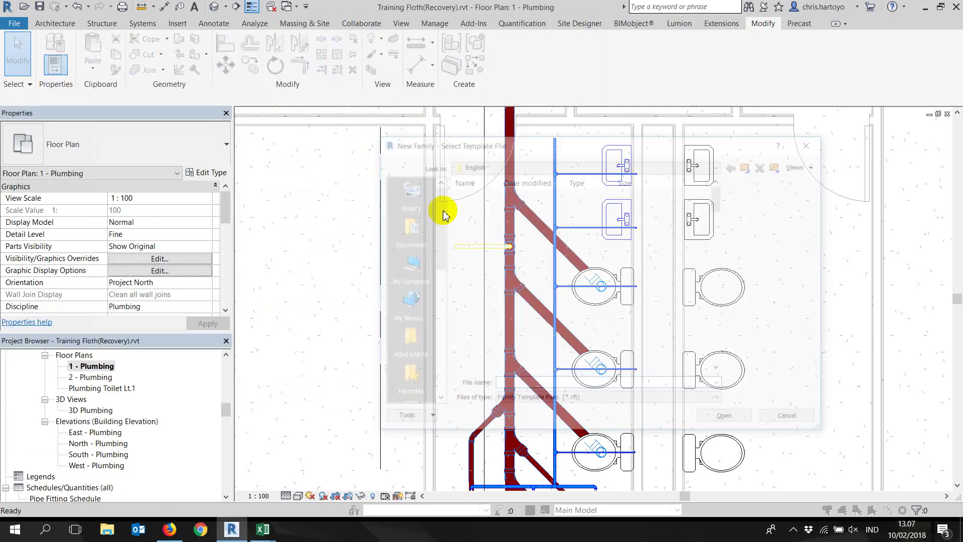
left_click(801, 165)
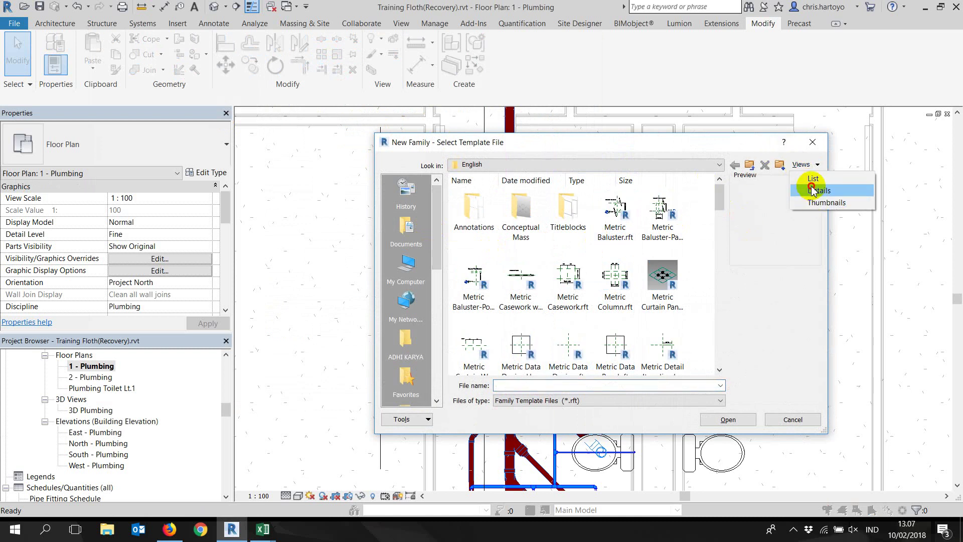
left_click(816, 191)
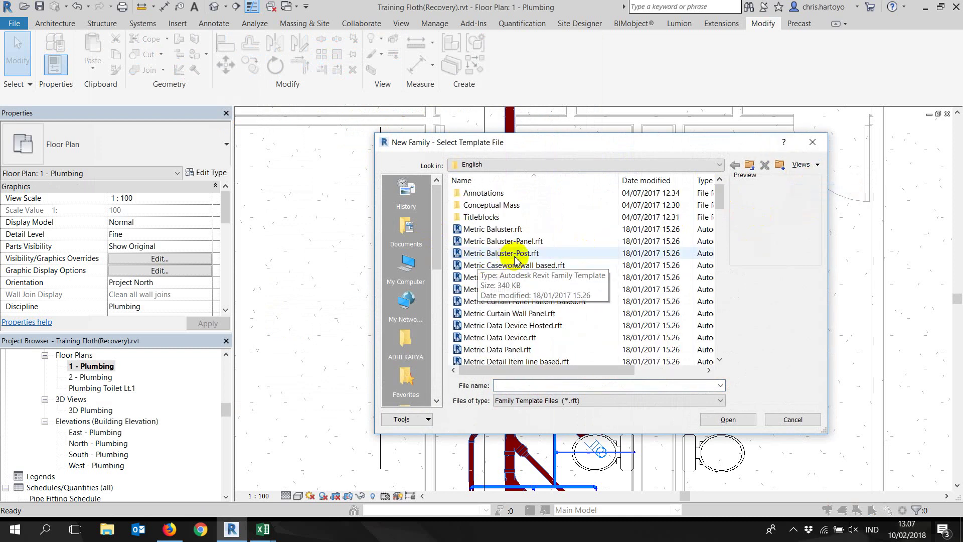
- Scroll through the family templates and preview Metric Railing Termination
scroll(553, 271, "down", 3)
scroll(553, 262, "down", 2)
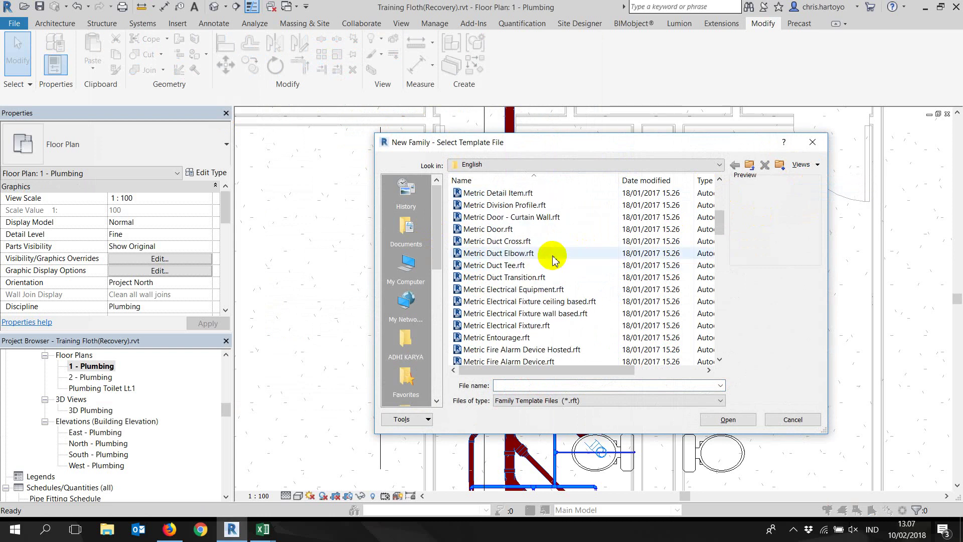
scroll(552, 255, "down", 2)
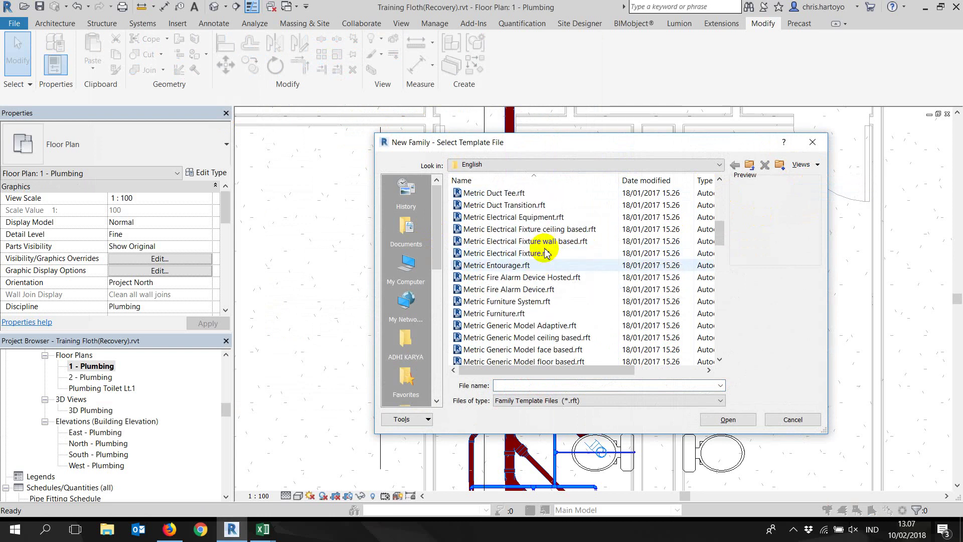
scroll(549, 256, "up", 2)
scroll(546, 258, "up", 1)
scroll(544, 251, "up", 1)
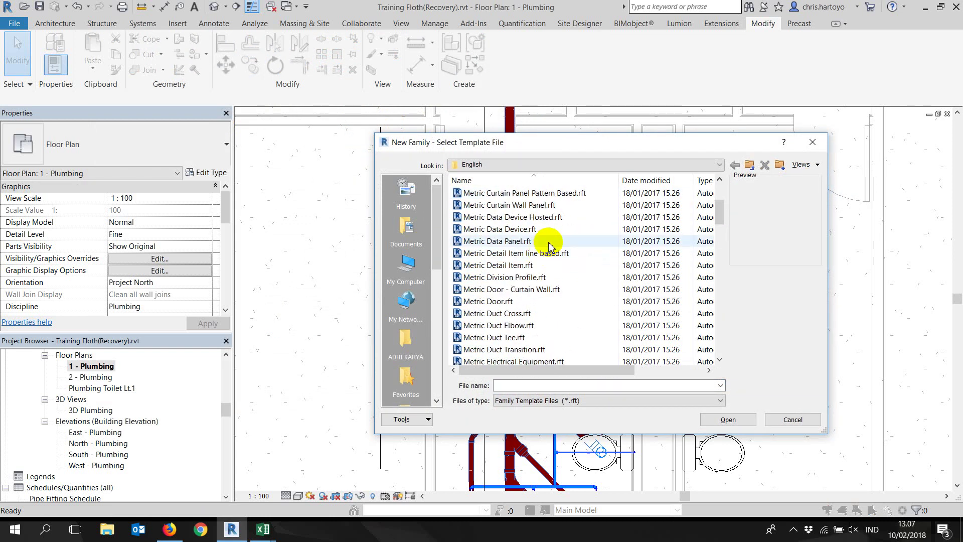
scroll(547, 245, "down", 7)
scroll(547, 244, "down", 4)
scroll(549, 239, "down", 5)
scroll(551, 233, "down", 3)
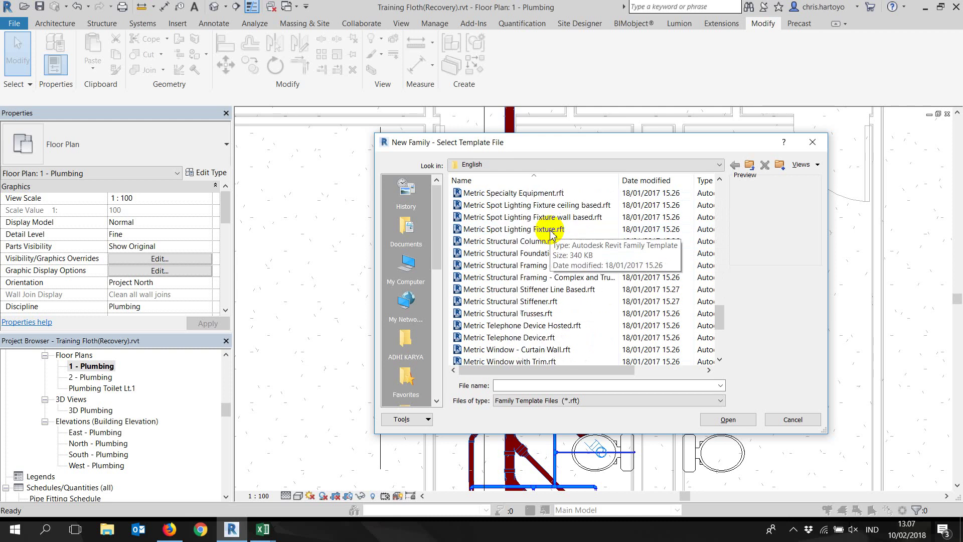
scroll(551, 233, "down", 2)
scroll(551, 233, "down", 1)
scroll(551, 233, "down", 2)
scroll(551, 233, "up", 4)
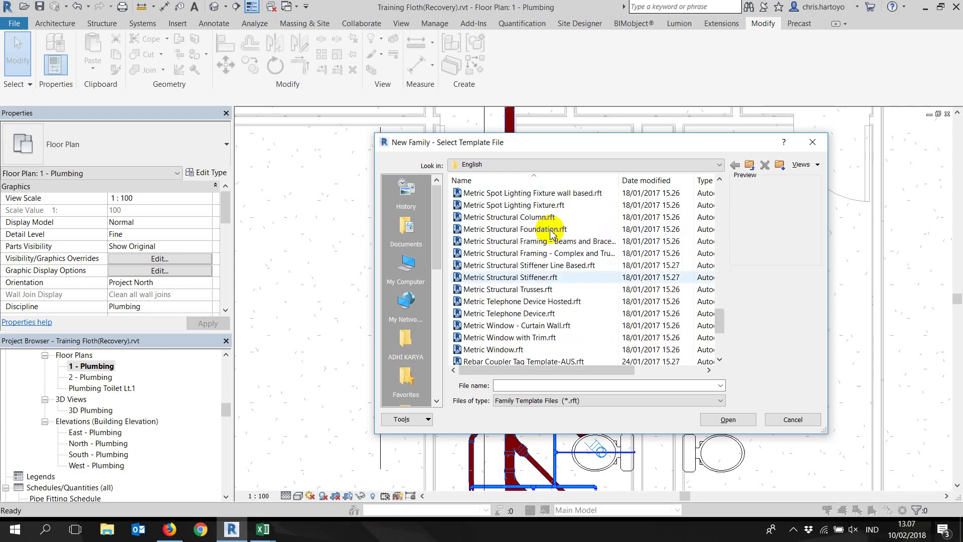
scroll(551, 233, "up", 5)
left_click(507, 267)
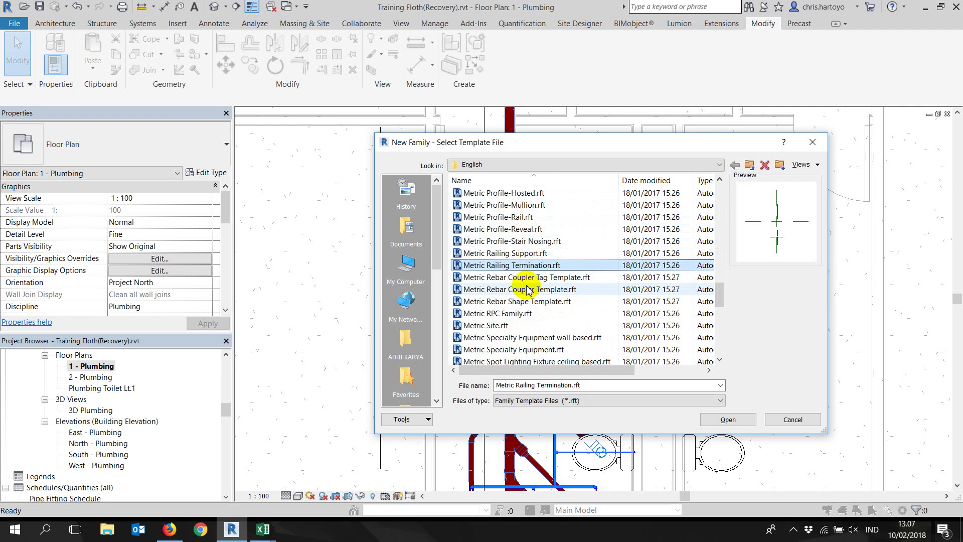
- Locate Metric Mechanical Equipment.rft and create the new family from it
scroll(527, 281, "down", 2)
scroll(531, 278, "down", 1)
scroll(540, 274, "down", 4)
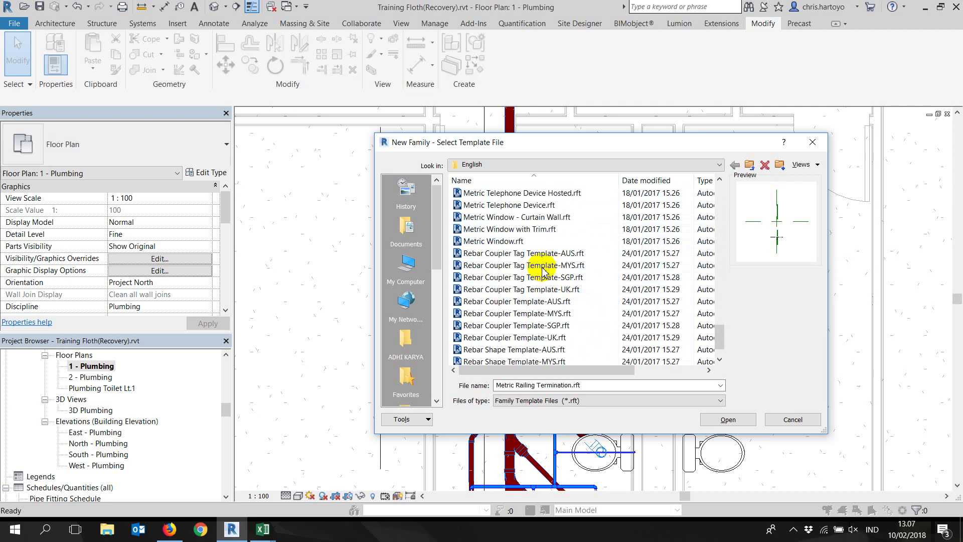
scroll(542, 271, "down", 1)
scroll(544, 265, "up", 8)
scroll(548, 259, "up", 5)
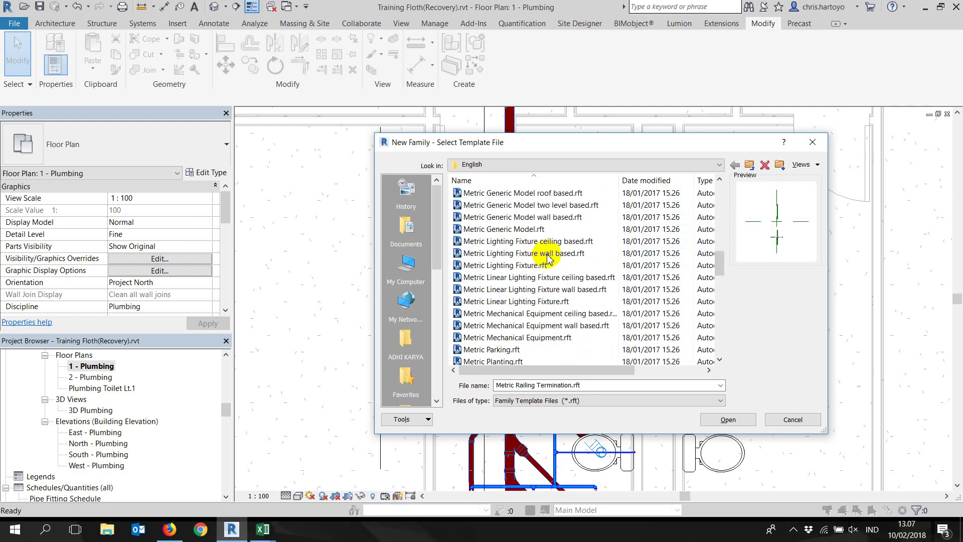
scroll(548, 256, "up", 3)
scroll(549, 252, "up", 5)
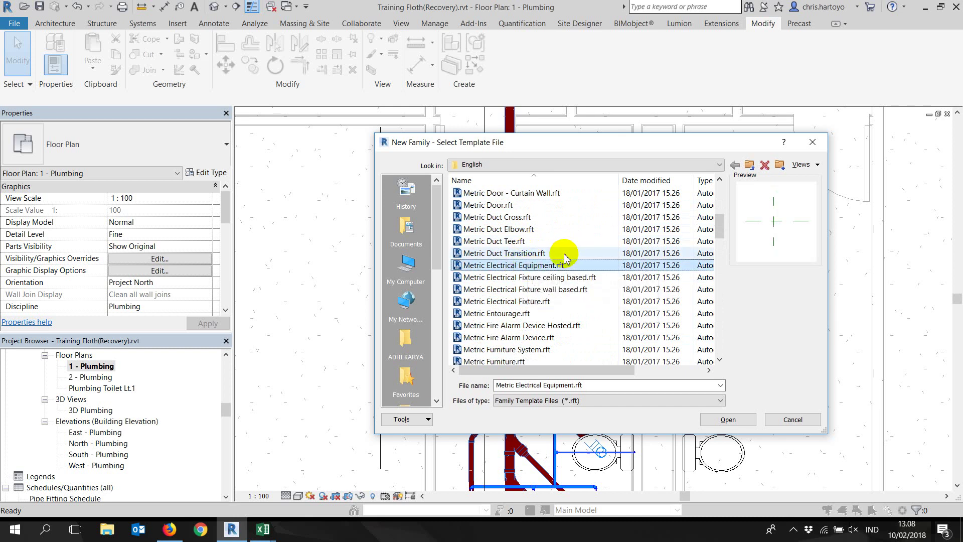
scroll(525, 293, "down", 2)
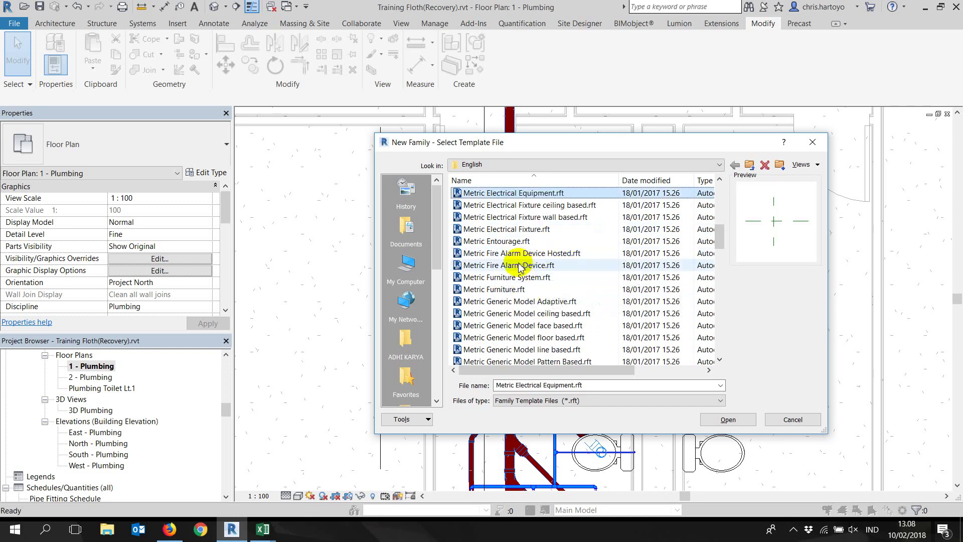
scroll(524, 233, "up", 4)
scroll(522, 301, "down", 6)
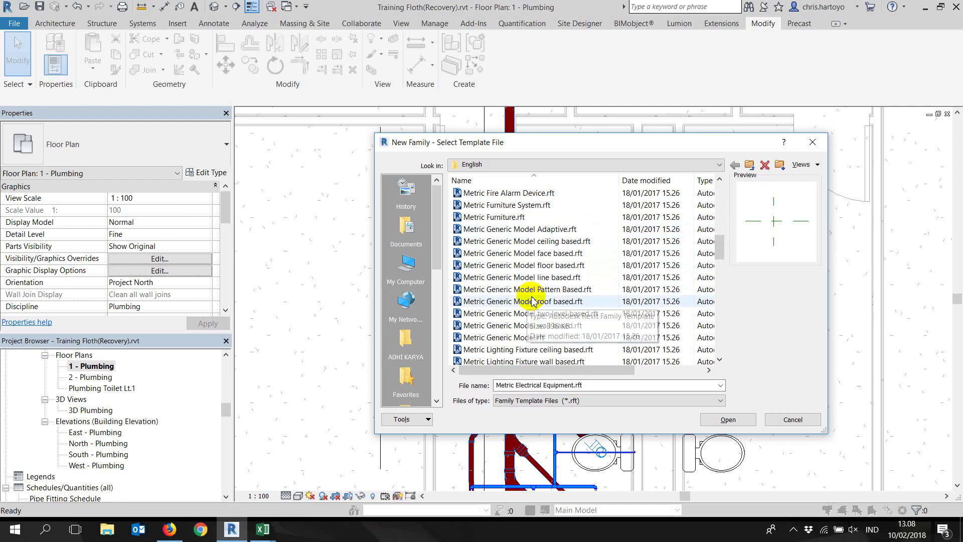
scroll(526, 296, "down", 5)
scroll(533, 299, "down", 5)
scroll(533, 300, "down", 3)
scroll(533, 299, "down", 4)
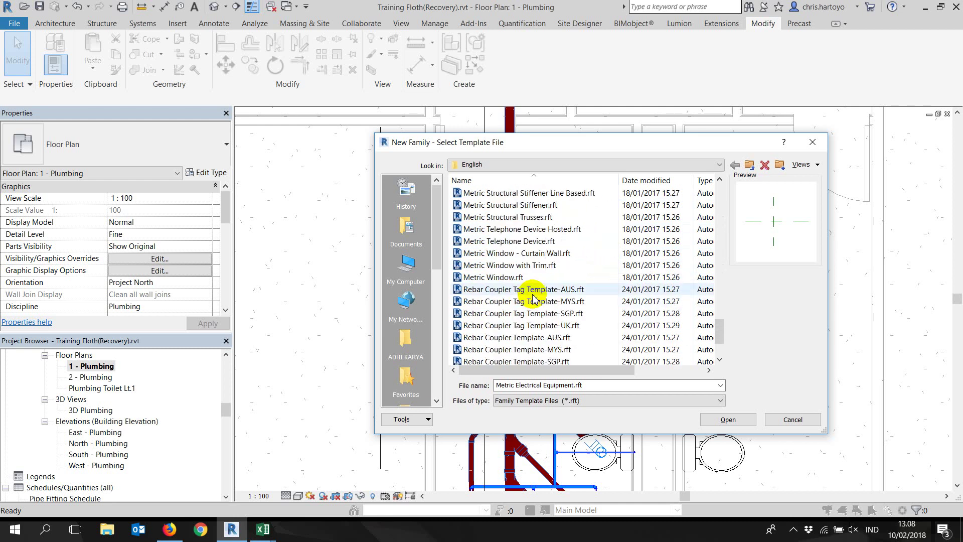
scroll(533, 300, "down", 2)
scroll(533, 300, "up", 5)
scroll(535, 299, "up", 5)
scroll(536, 296, "up", 5)
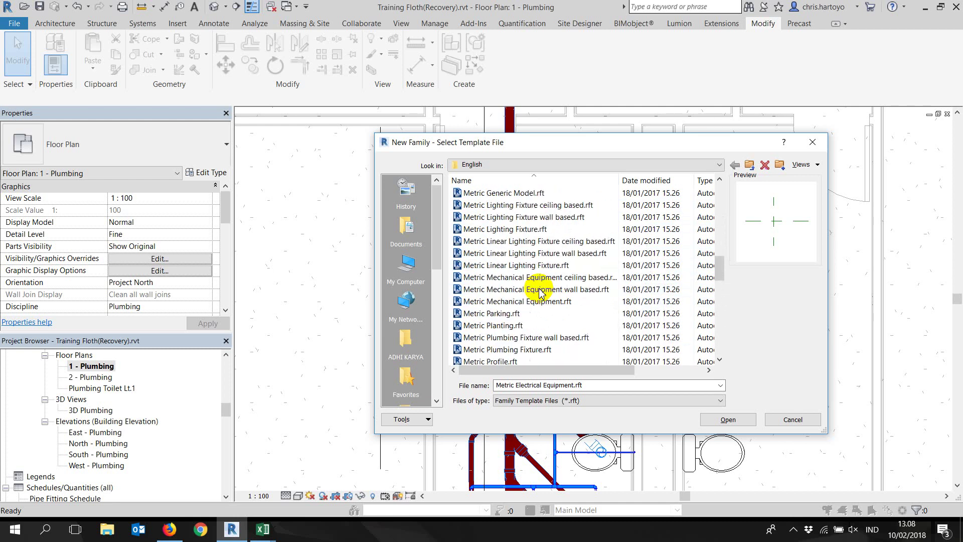
scroll(539, 294, "up", 2)
scroll(534, 288, "up", 1)
scroll(530, 299, "down", 3)
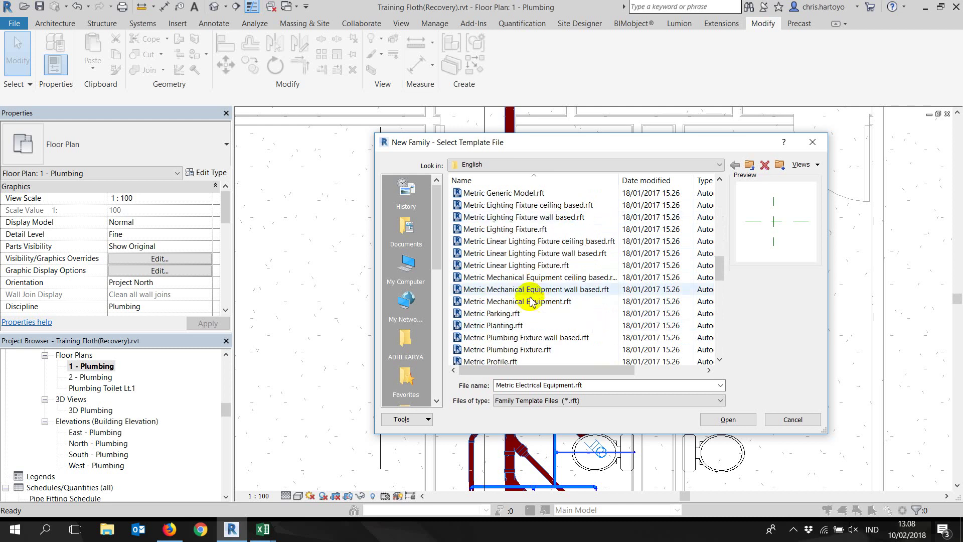
left_click(525, 301)
left_click(728, 419)
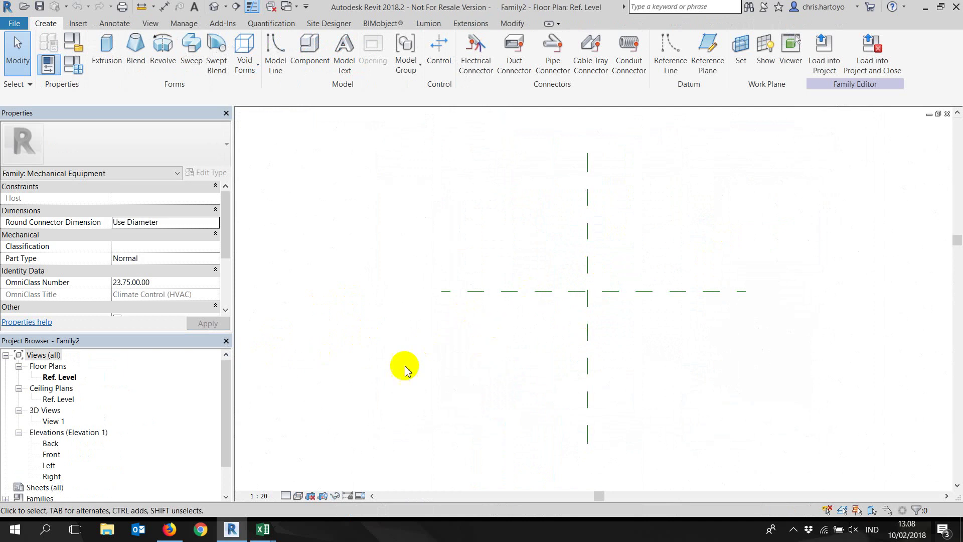
left_click(63, 377)
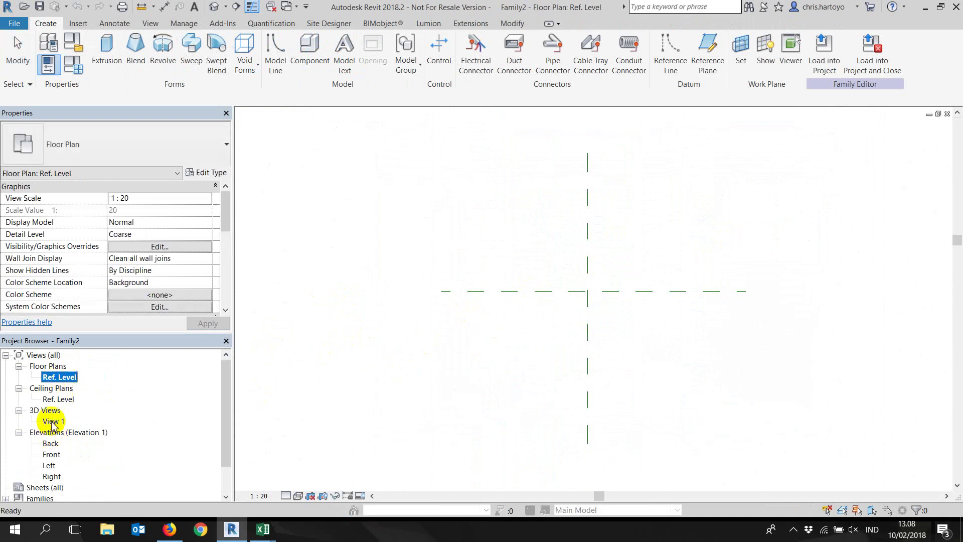
double_click(58, 399)
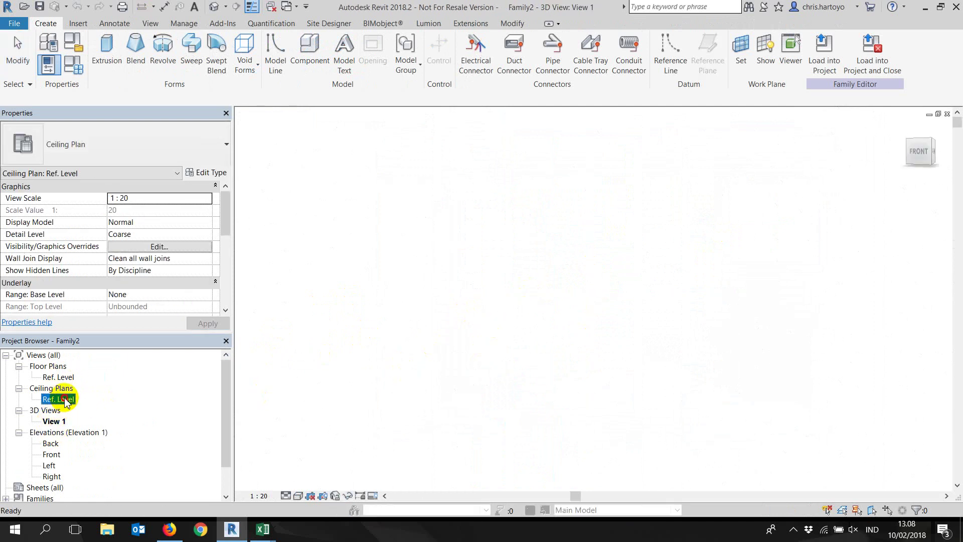
left_click(53, 455)
double_click(50, 465)
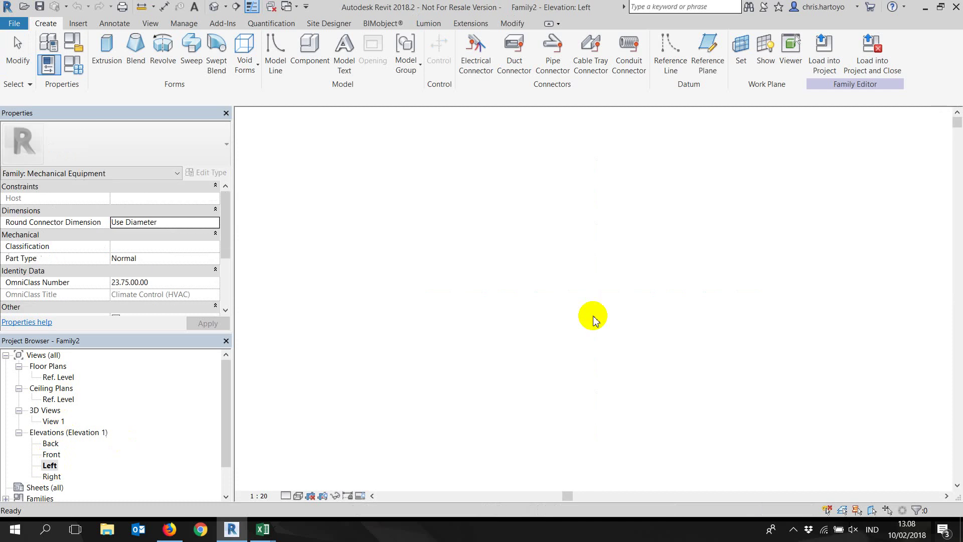
double_click(59, 378)
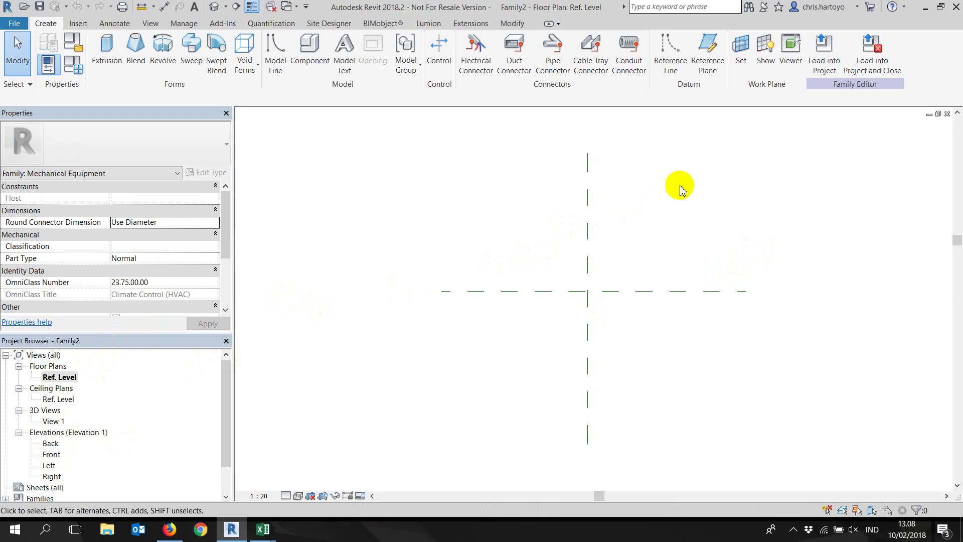
- Draw vertical reference planes left and right of centre and horizontal ones above and below
left_click(708, 48)
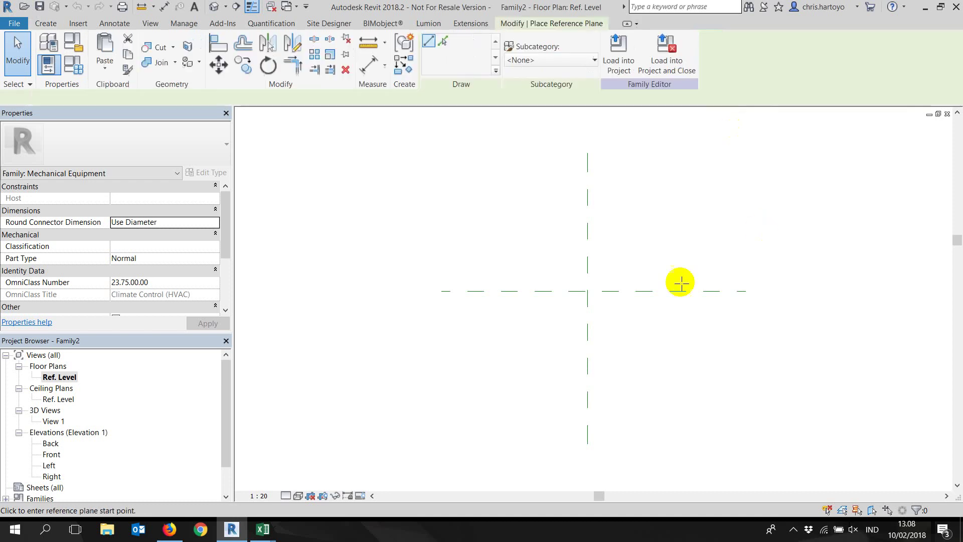
left_click(521, 186)
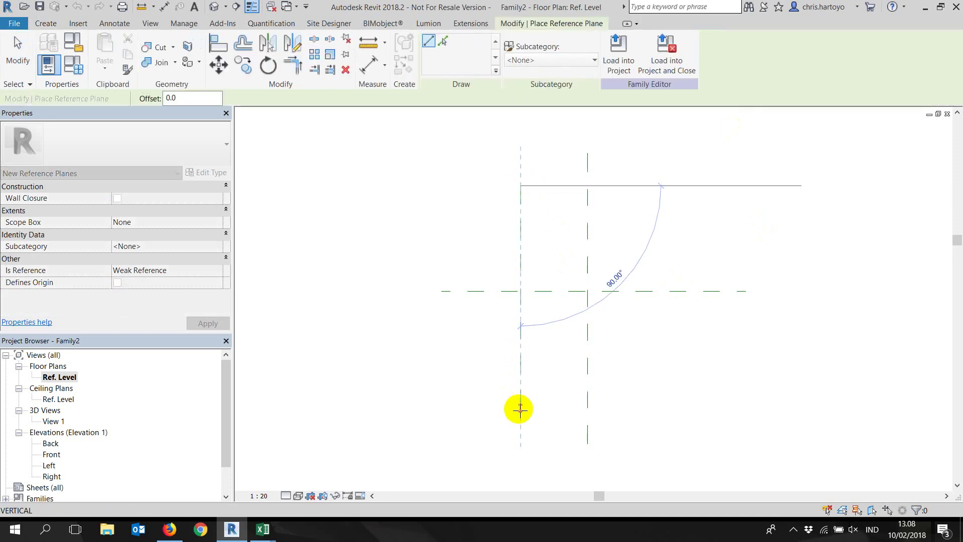
left_click(522, 407)
left_click(662, 185)
left_click(663, 396)
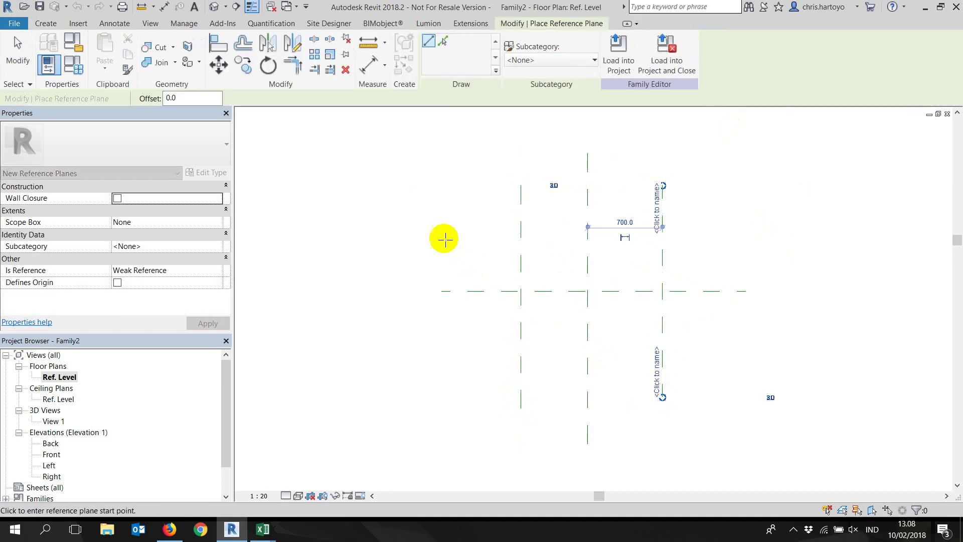
left_click(465, 246)
left_click(746, 246)
left_click(451, 339)
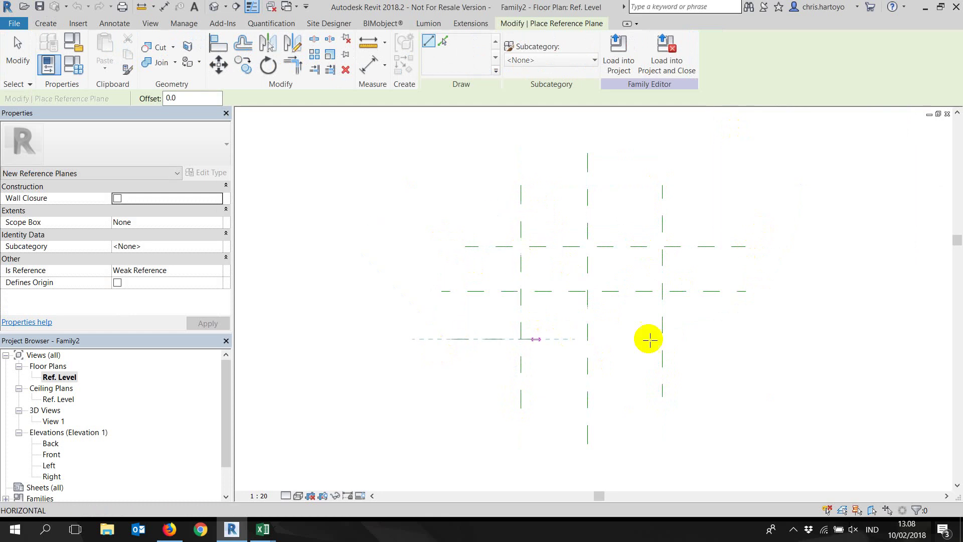
left_click(688, 339)
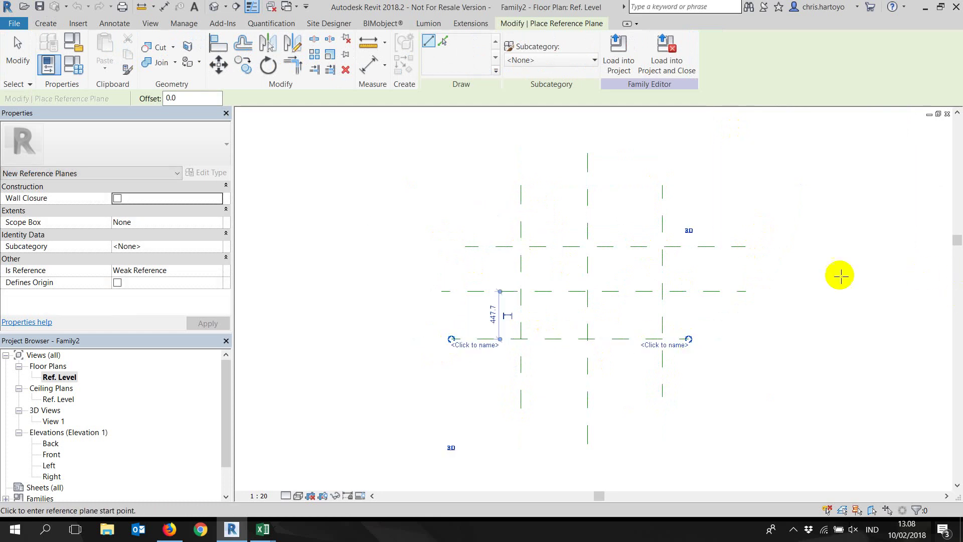
key("Escape")
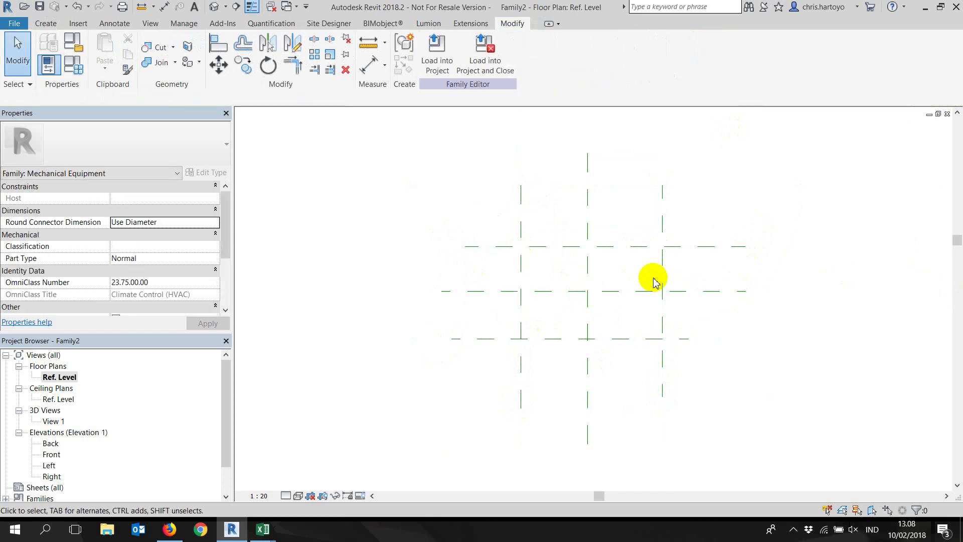
- Equalise the three vertical planes with an EQ dimension and add the overall 1400 width
left_click(368, 66)
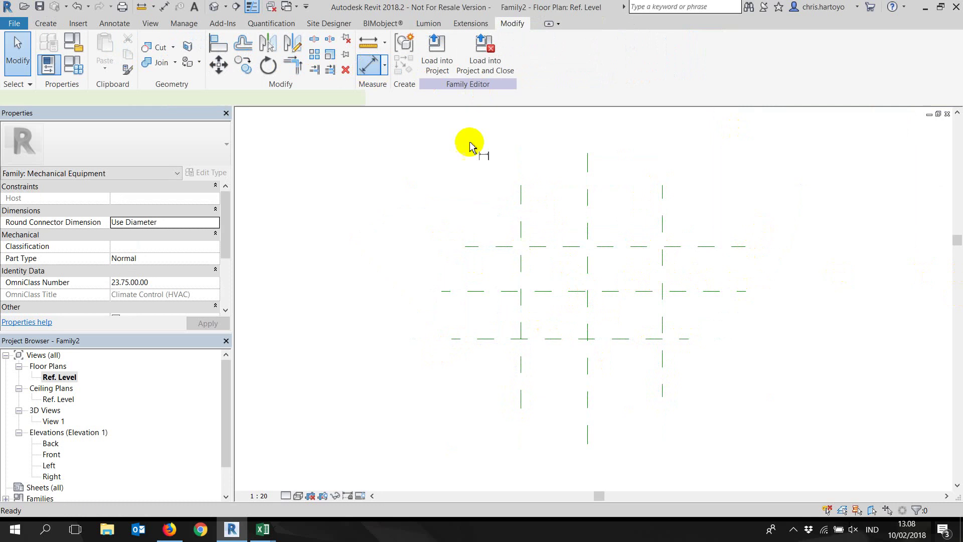
left_click(520, 221)
left_click(587, 224)
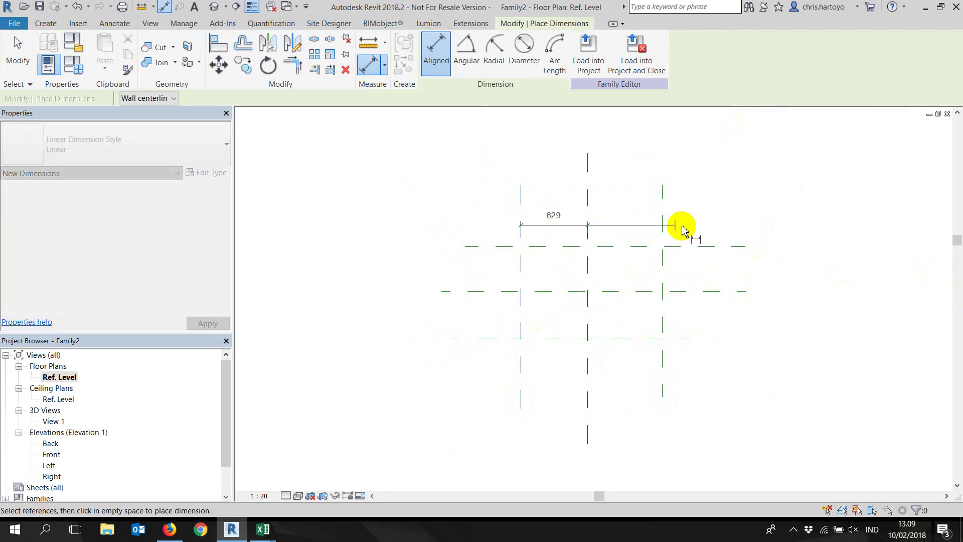
left_click(645, 217)
left_click(602, 191)
left_click(587, 167)
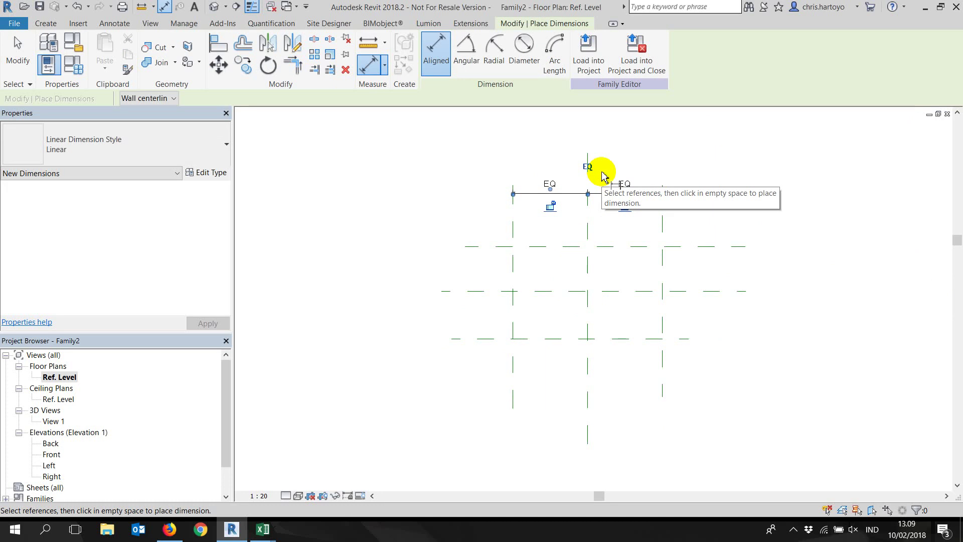
left_click(514, 382)
left_click(662, 380)
left_click(627, 412)
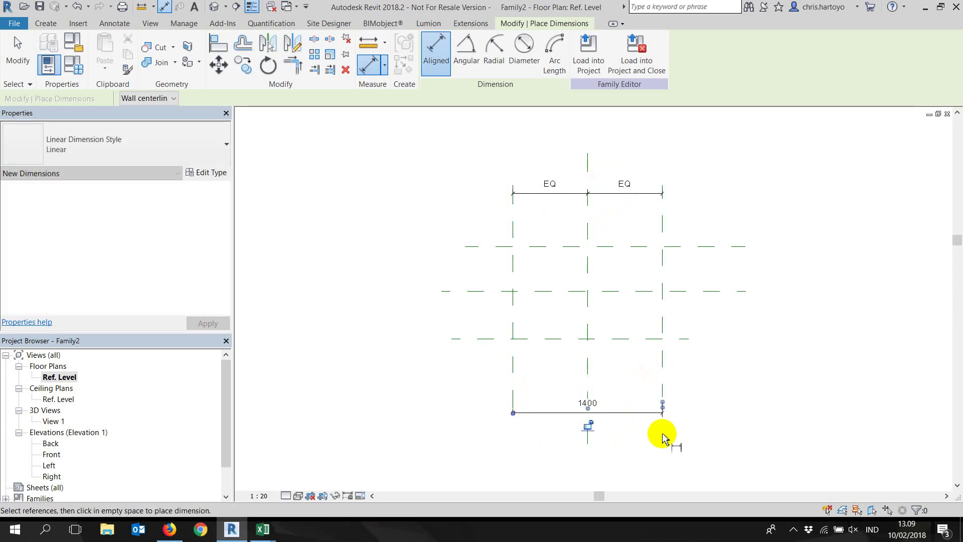
- Equalise the three horizontal planes with an EQ dimension and add the overall 895 depth
left_click(685, 338)
left_click(684, 291)
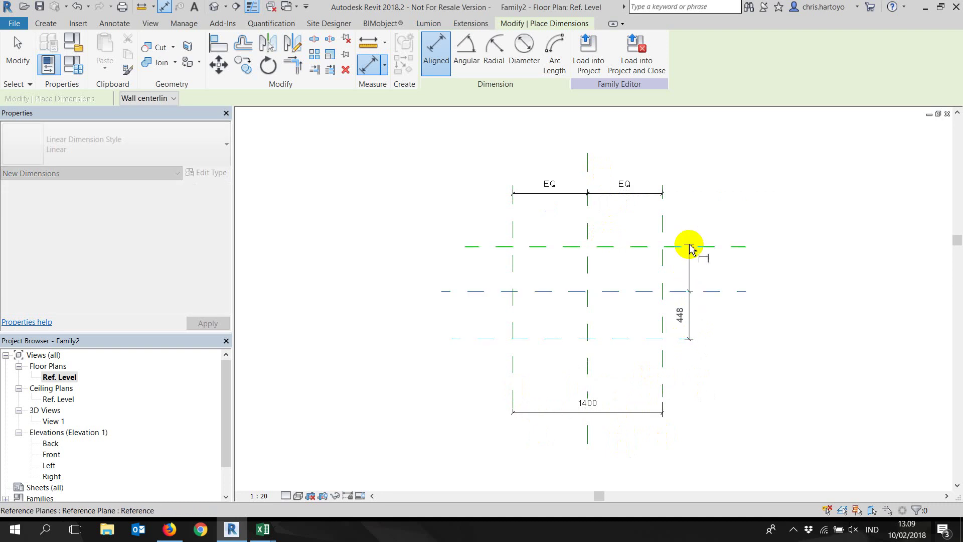
left_click(687, 246)
left_click(737, 271)
left_click(776, 301)
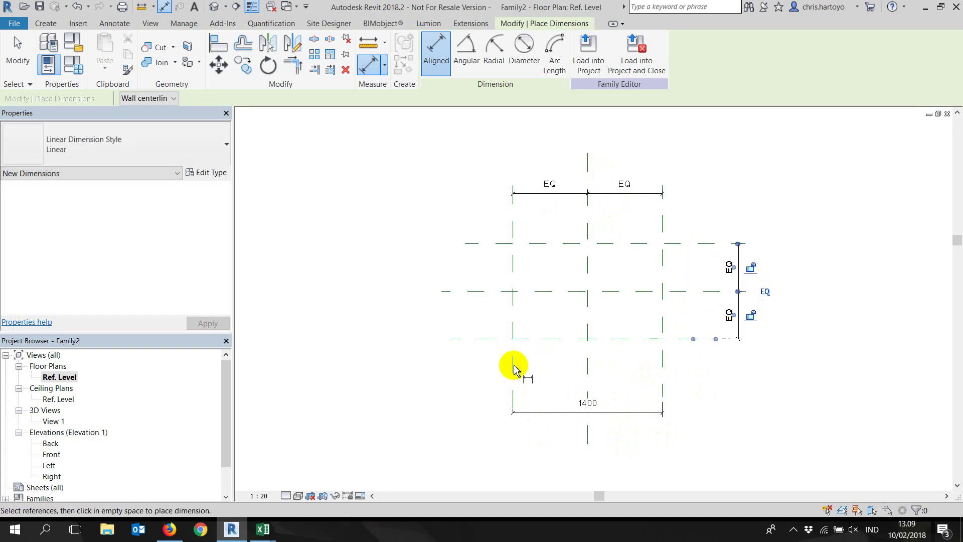
left_click(484, 339)
left_click(475, 244)
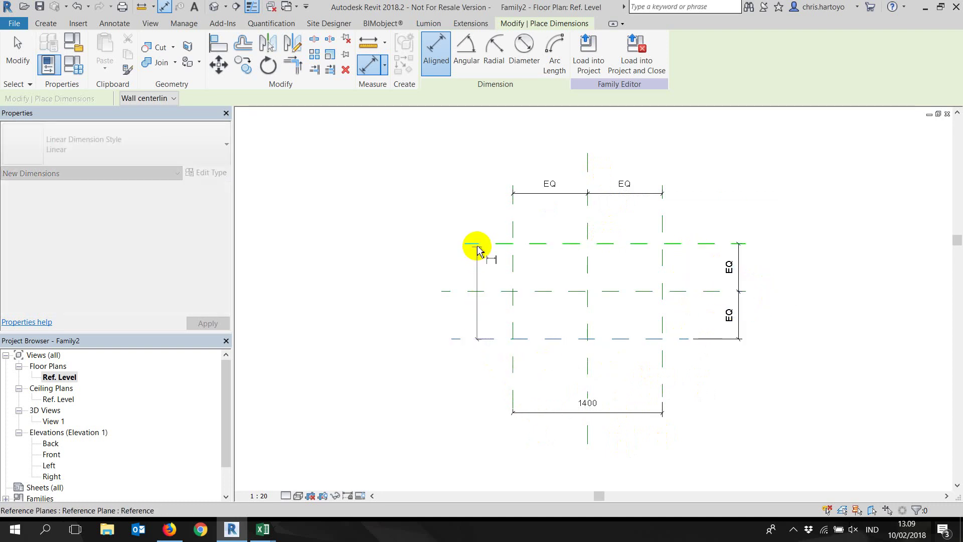
left_click(451, 264)
key("Escape")
key("Escape")
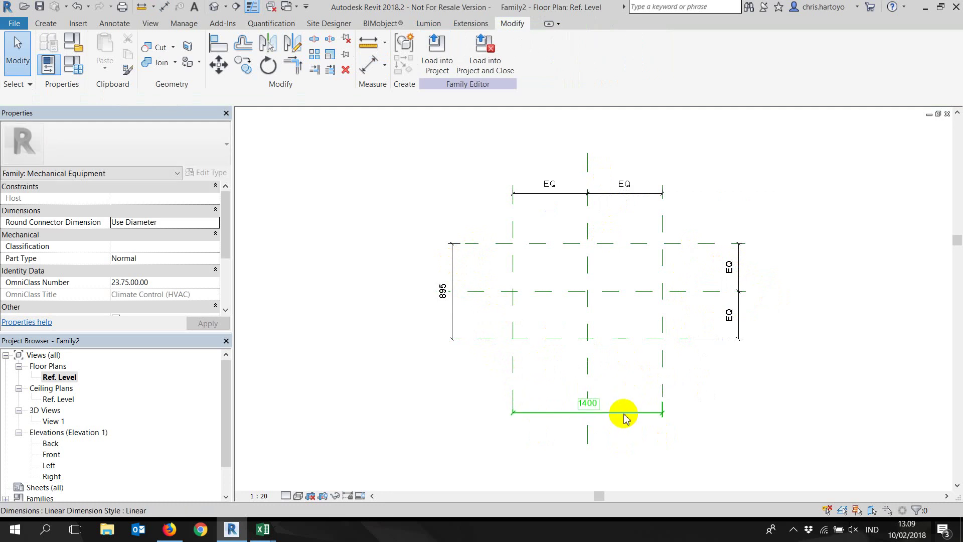
left_click(624, 413)
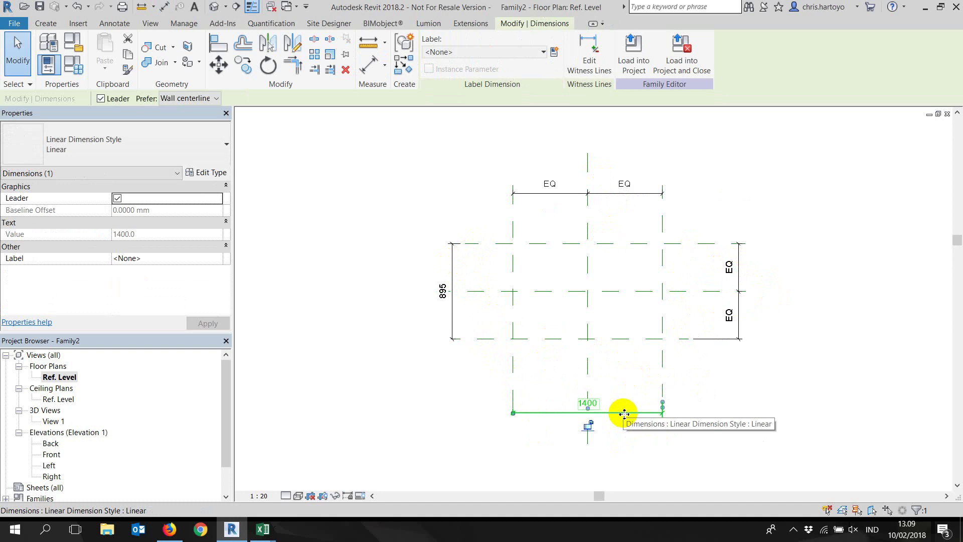
left_click(469, 52)
left_click(554, 51)
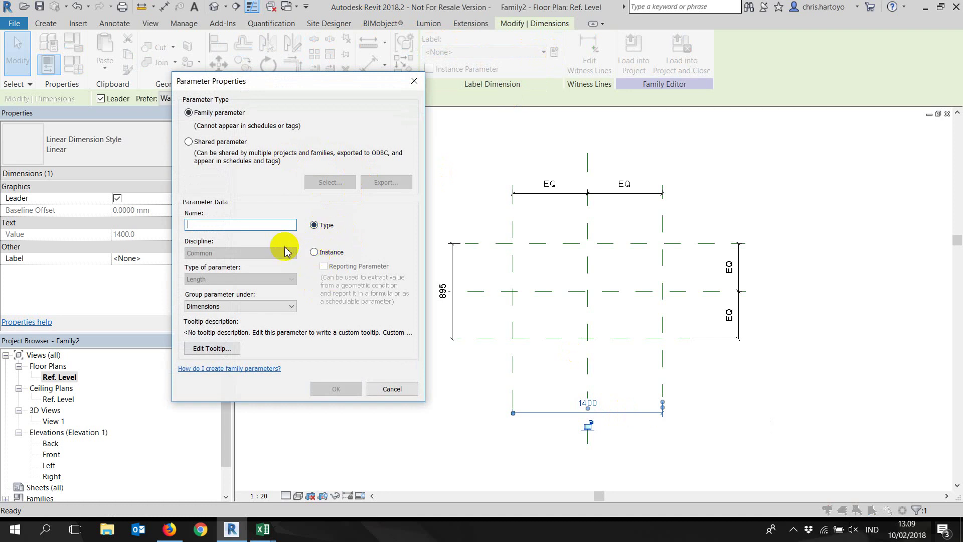
key("Escape")
key("Escape")
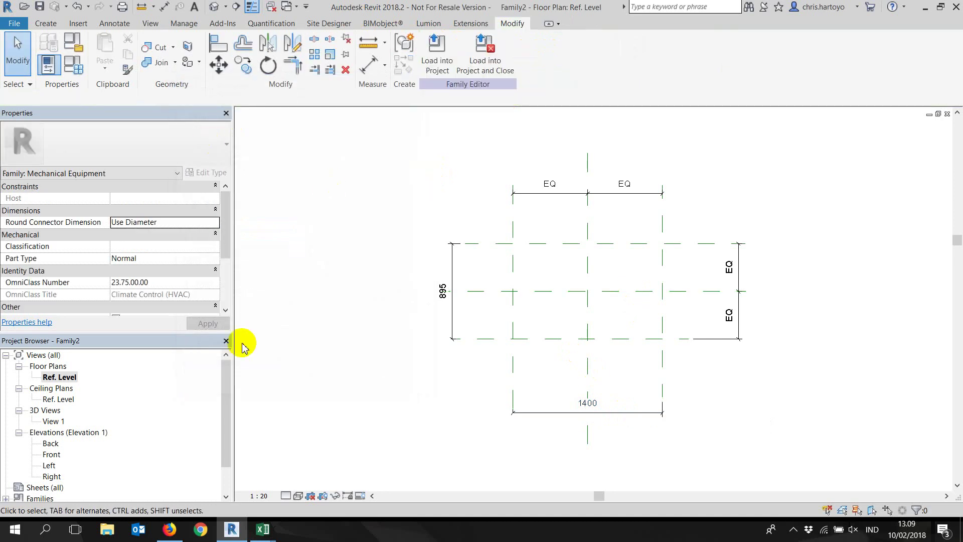
- Inspect the wall-hung urinal in the project's 3D Plumbing view, then return to Family2's Ref. Level plan
left_click(296, 7)
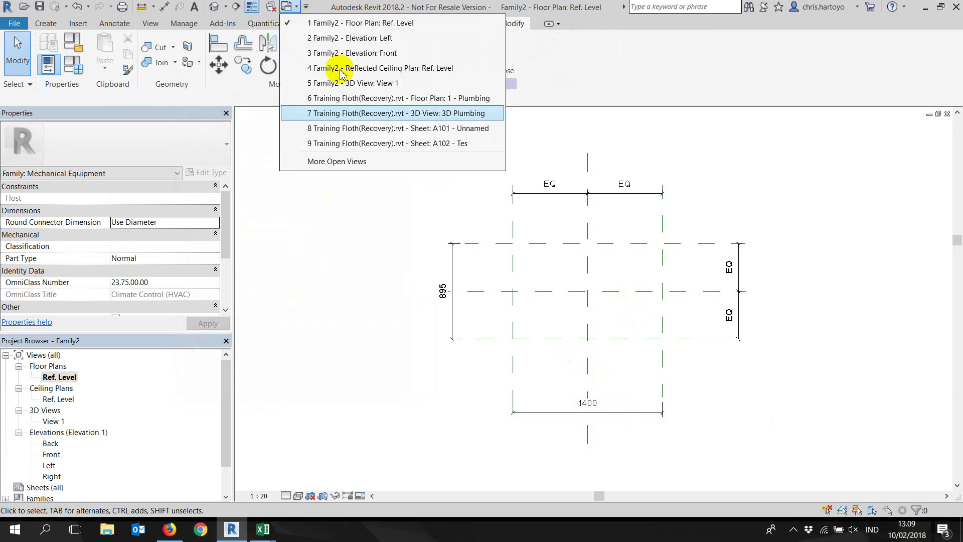
left_click(345, 120)
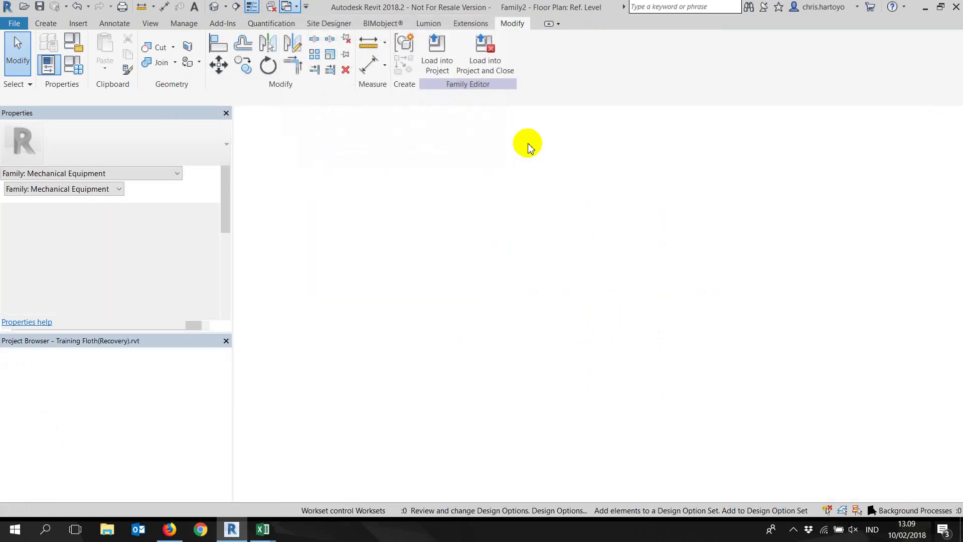
left_click(409, 319)
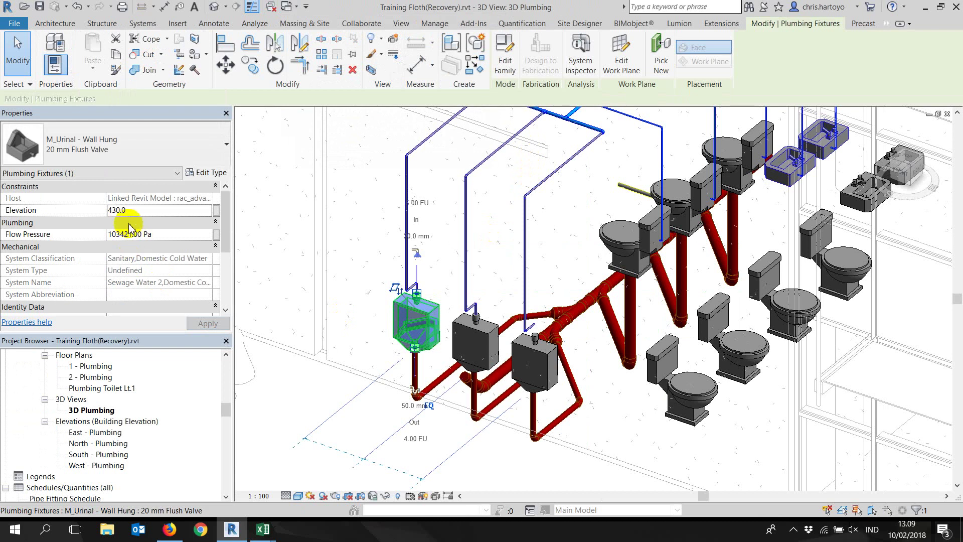
left_click(211, 172)
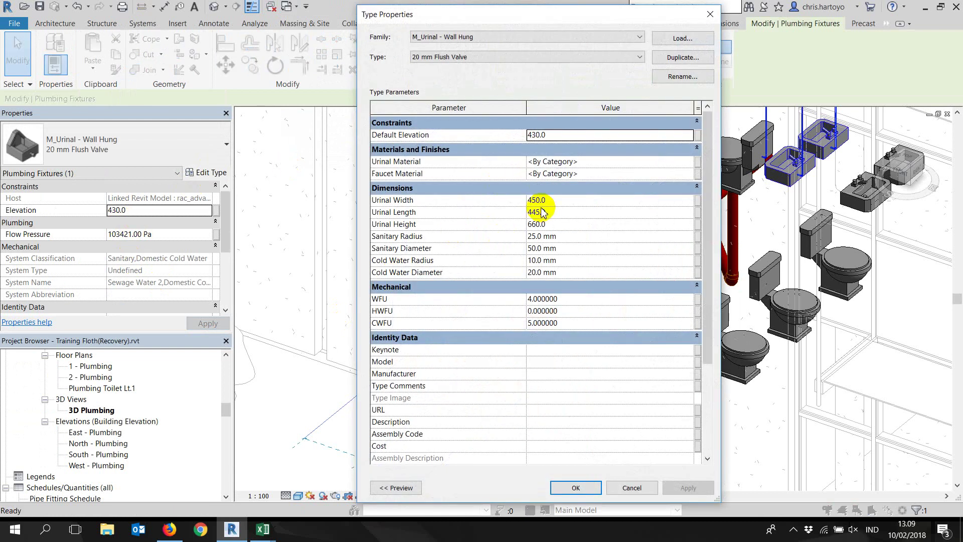
key("Escape")
key("Escape")
left_click(416, 324)
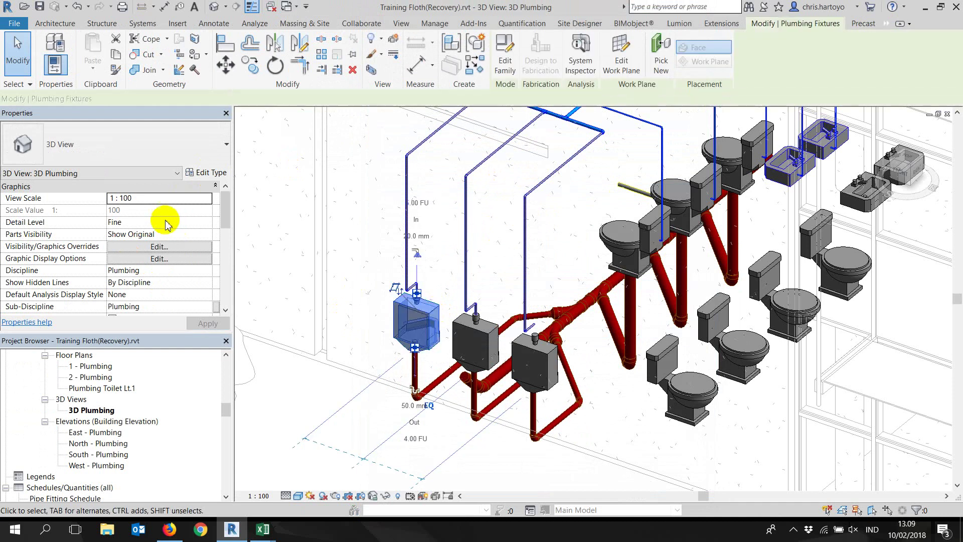
left_click(125, 211)
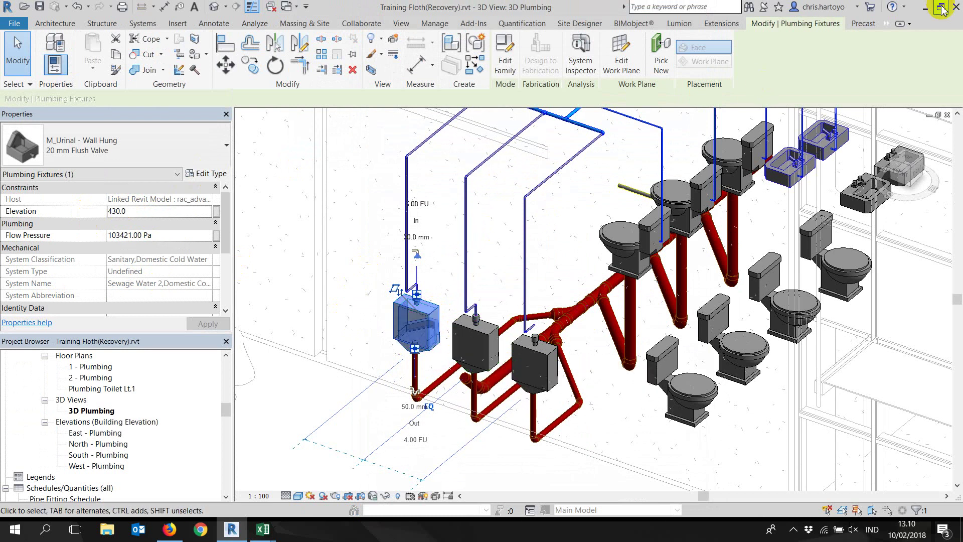
left_click(288, 6)
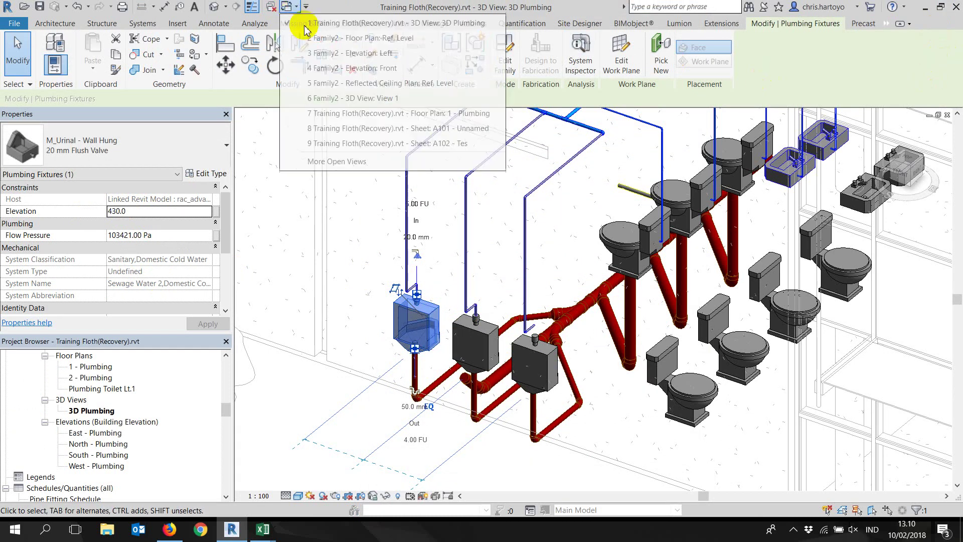
left_click(341, 37)
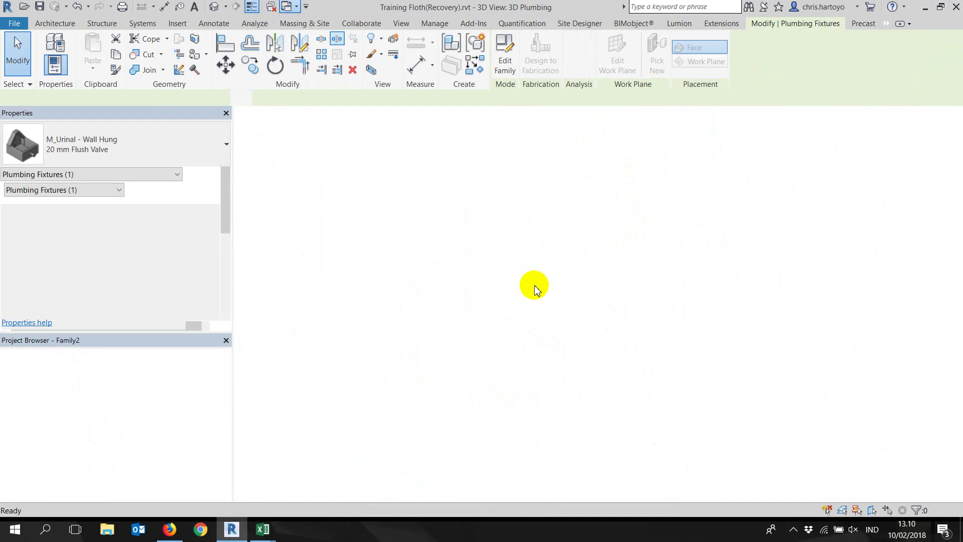
- Label the 1400 width dimension with a new parameter named Panjang
left_click(582, 414)
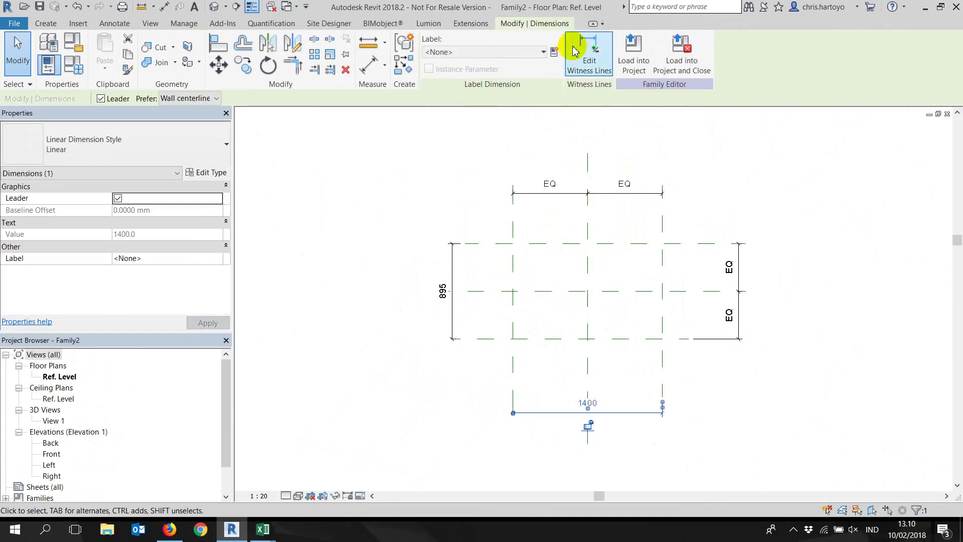
left_click(554, 51)
type("Panjang")
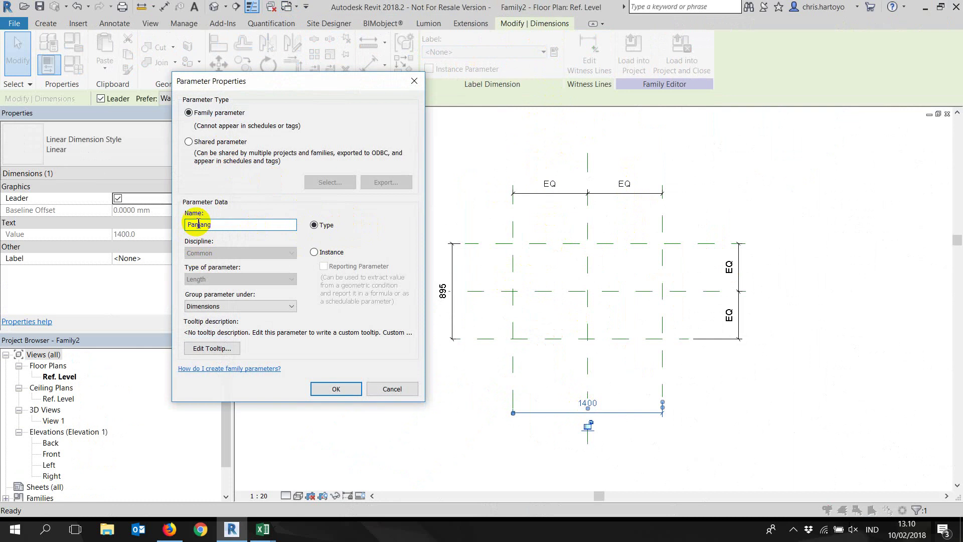
left_click(336, 389)
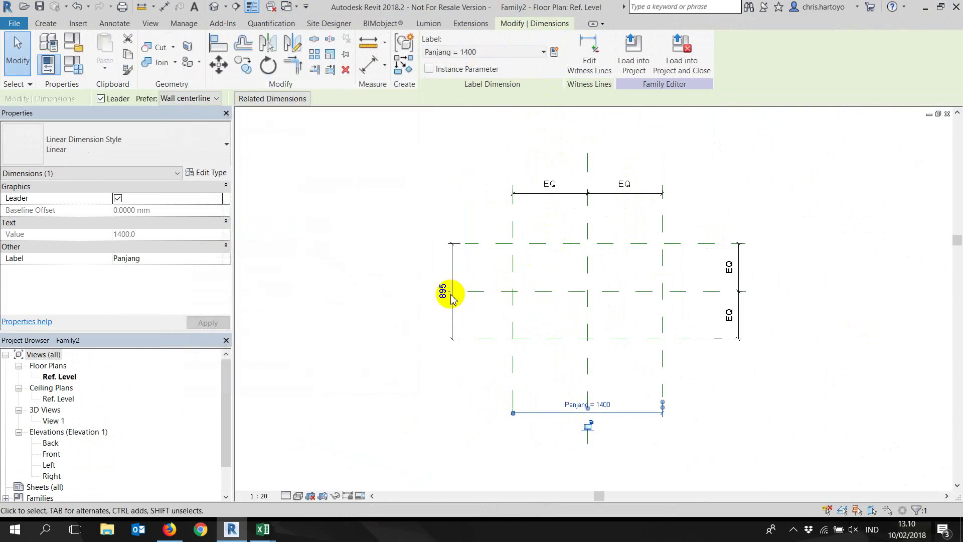
- Label the 895 depth dimension with a new parameter Lebar and open the Front elevation
left_click(439, 255)
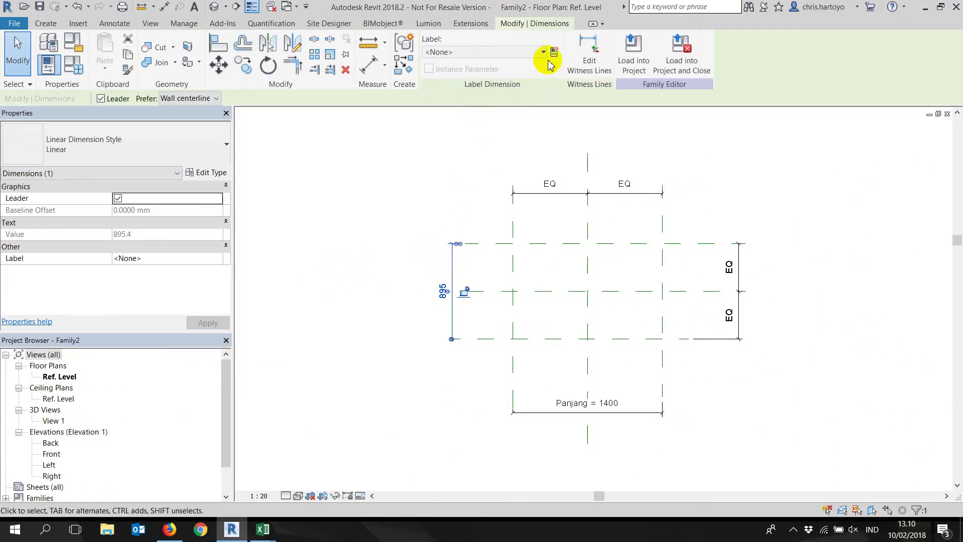
left_click(556, 52)
type("Lebar")
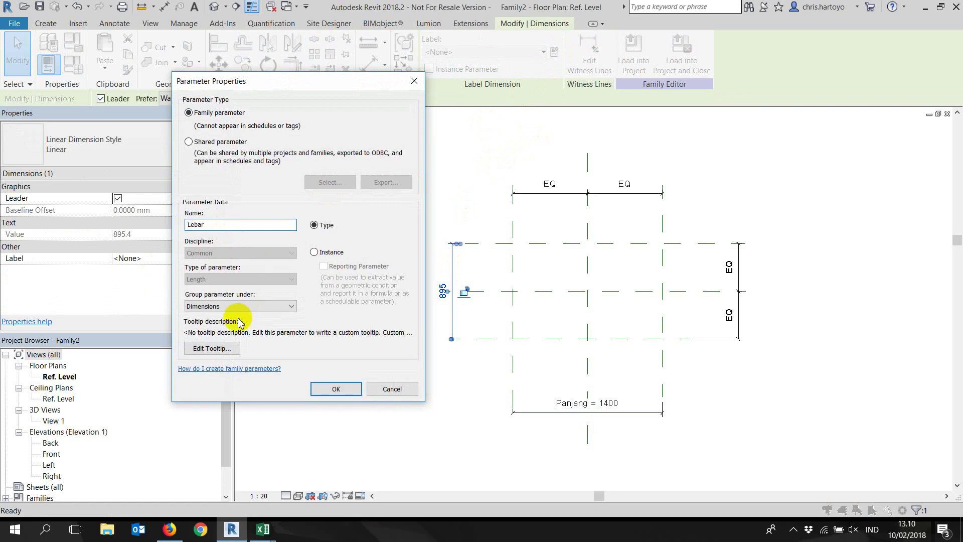
left_click(338, 387)
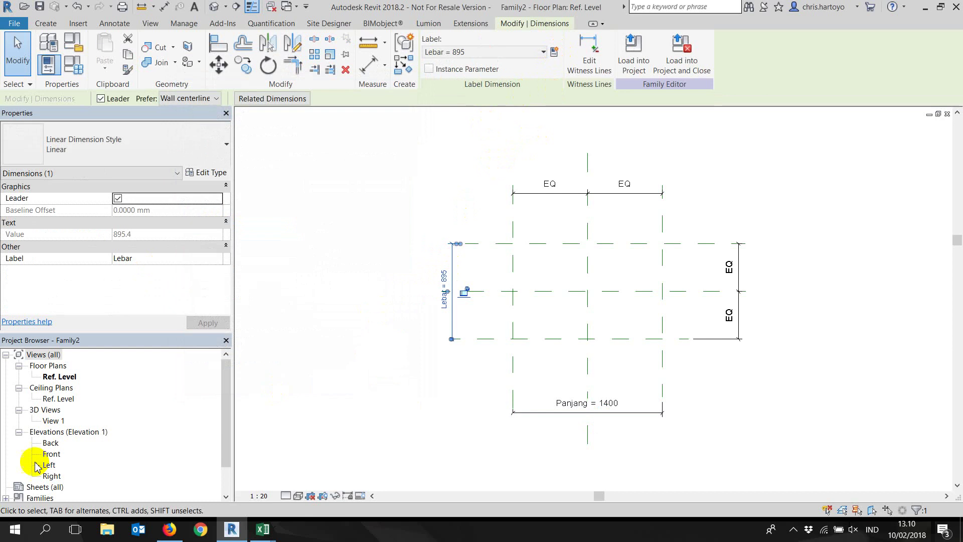
double_click(48, 454)
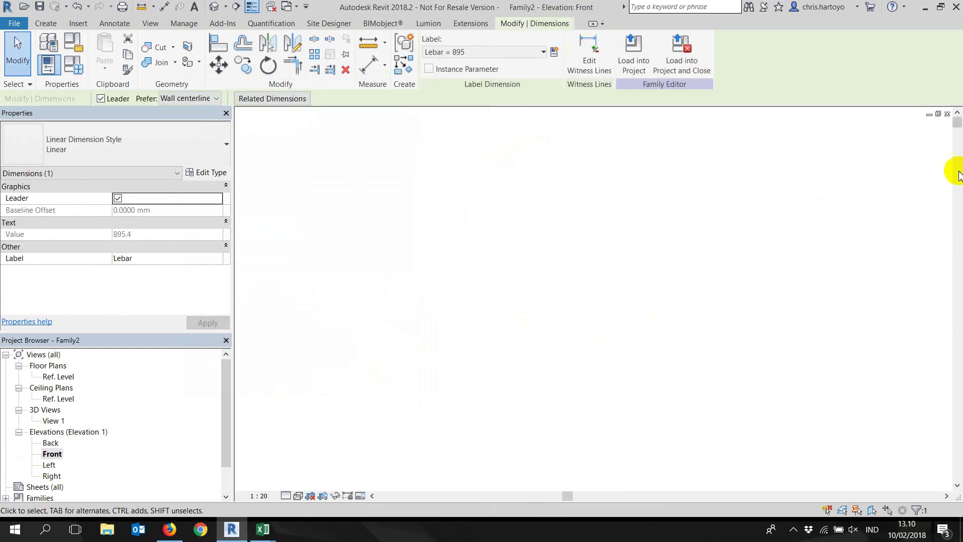
- Turn on the Navigation Bar from the View tab's User Interface list
left_click(886, 197)
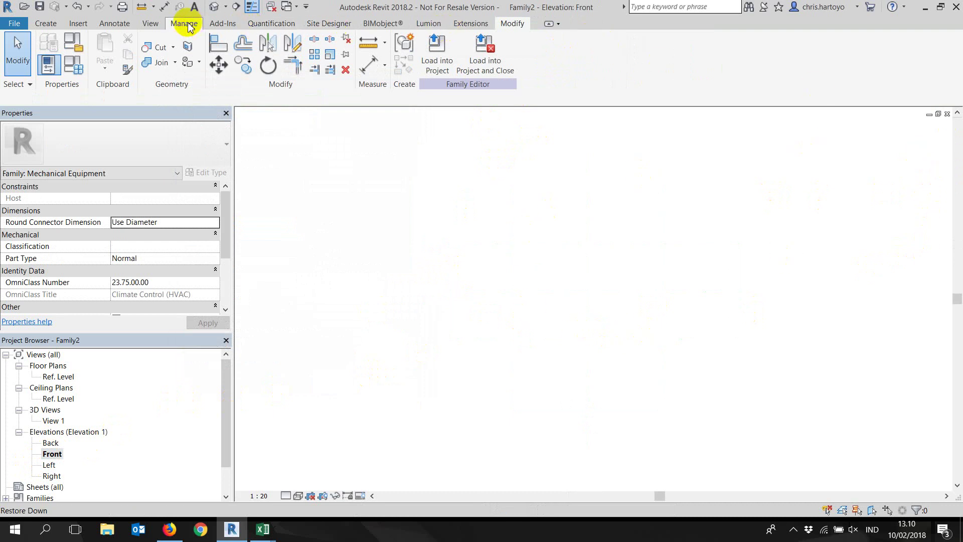
left_click(145, 23)
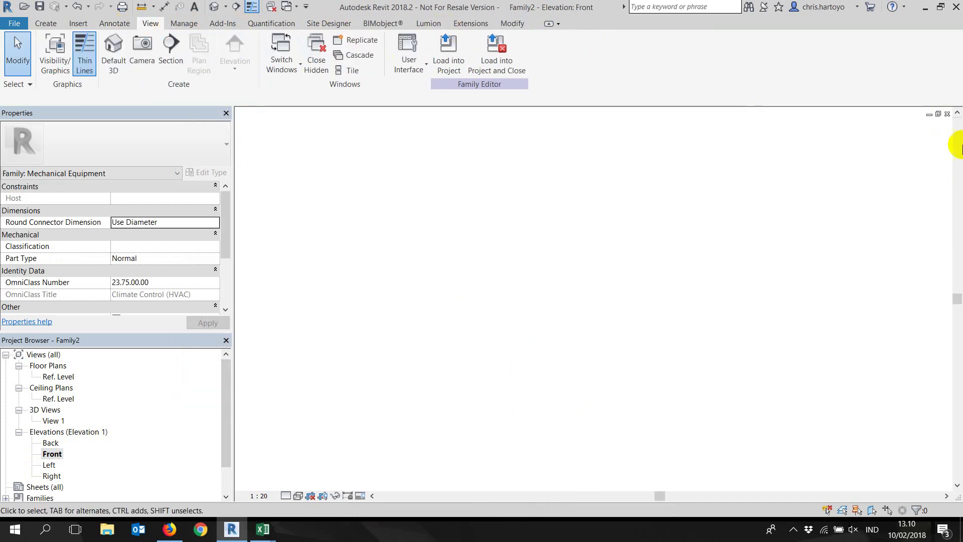
left_click(408, 69)
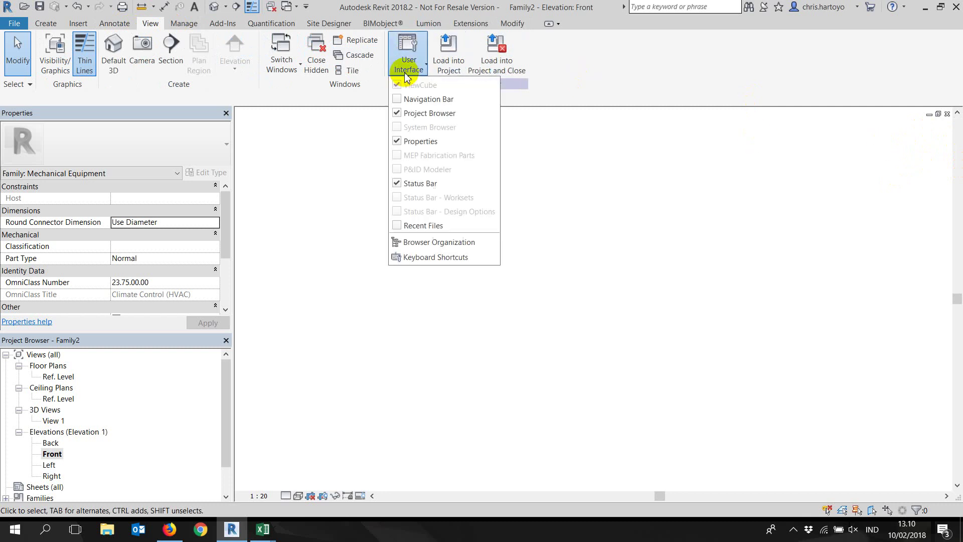
left_click(398, 100)
- Zoom to fit and pan the Front elevation so the reference planes and Ref. Level show
right_click(722, 187)
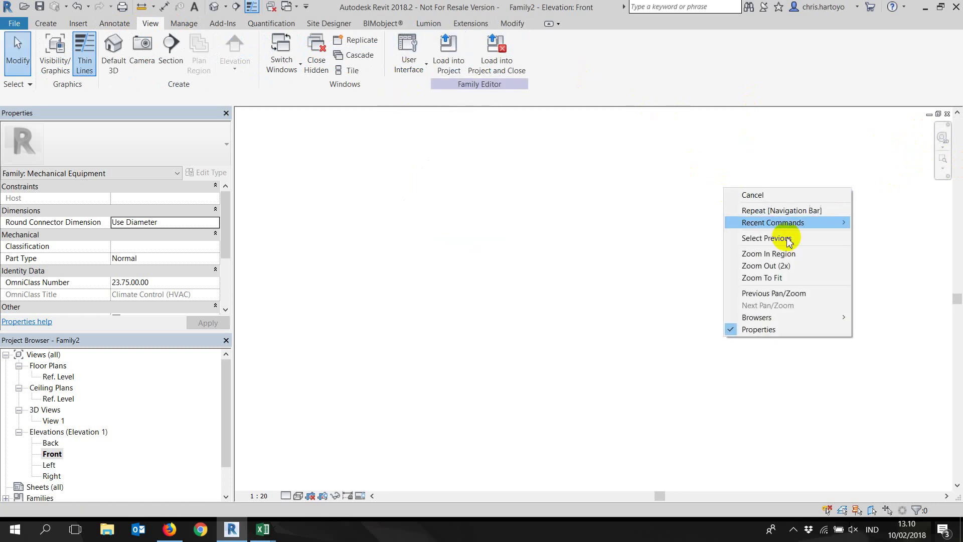
left_click(780, 277)
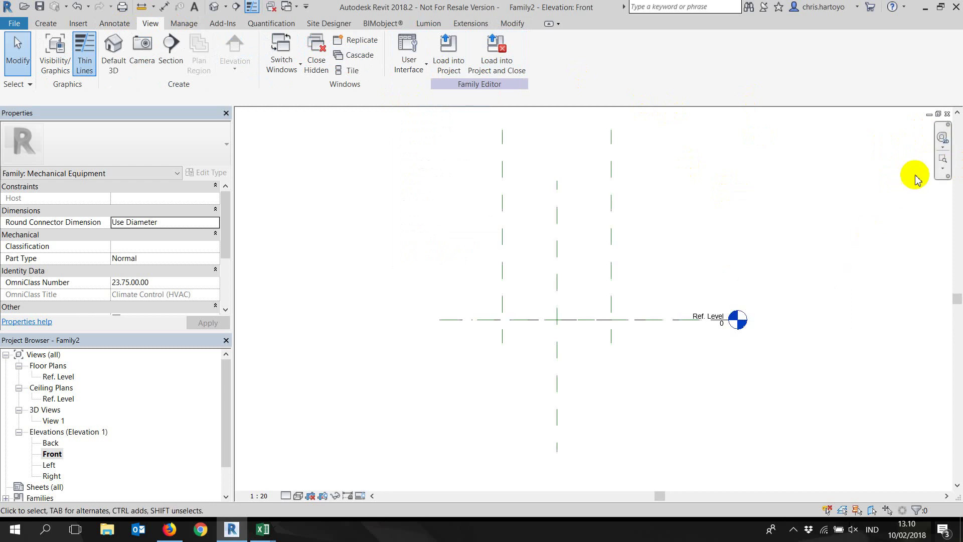
middle_click_drag(698, 199, 677, 269)
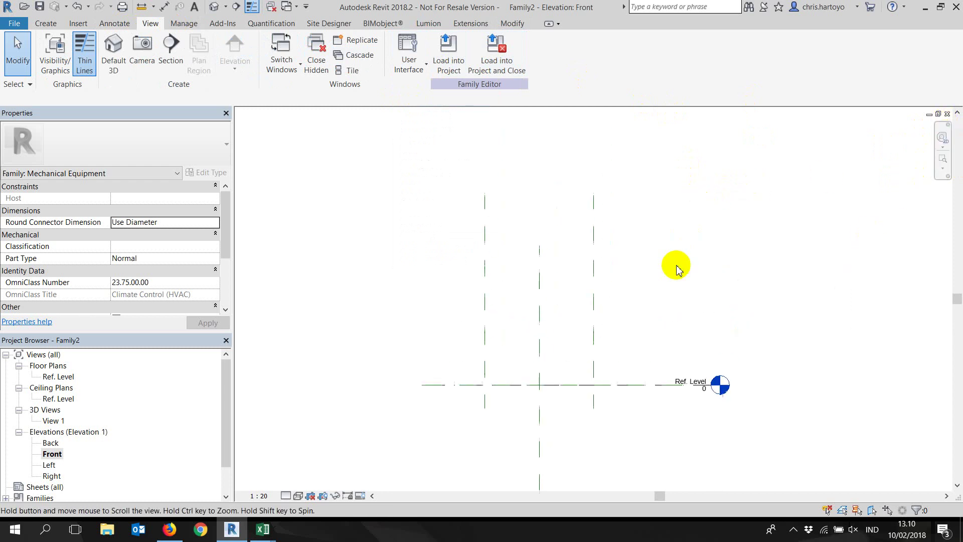
left_click(407, 61)
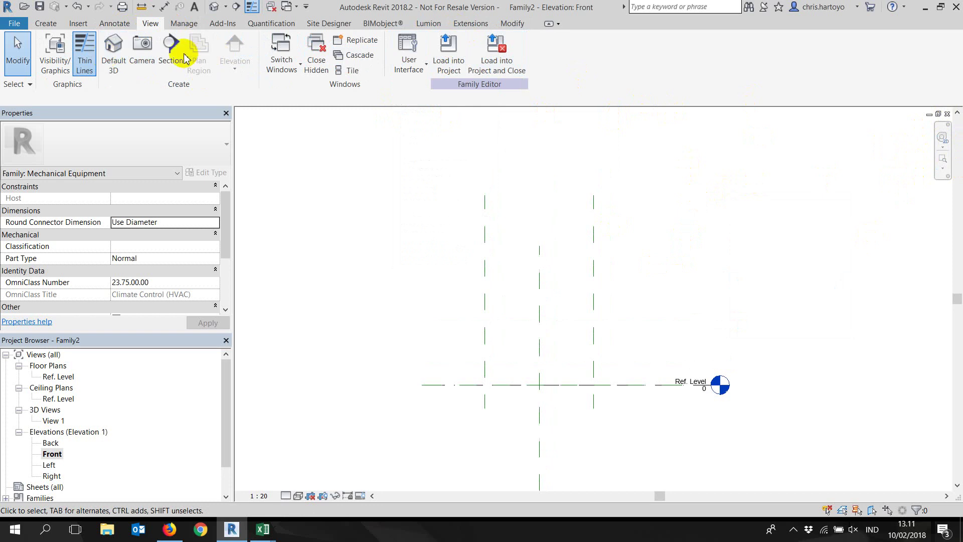
left_click(45, 23)
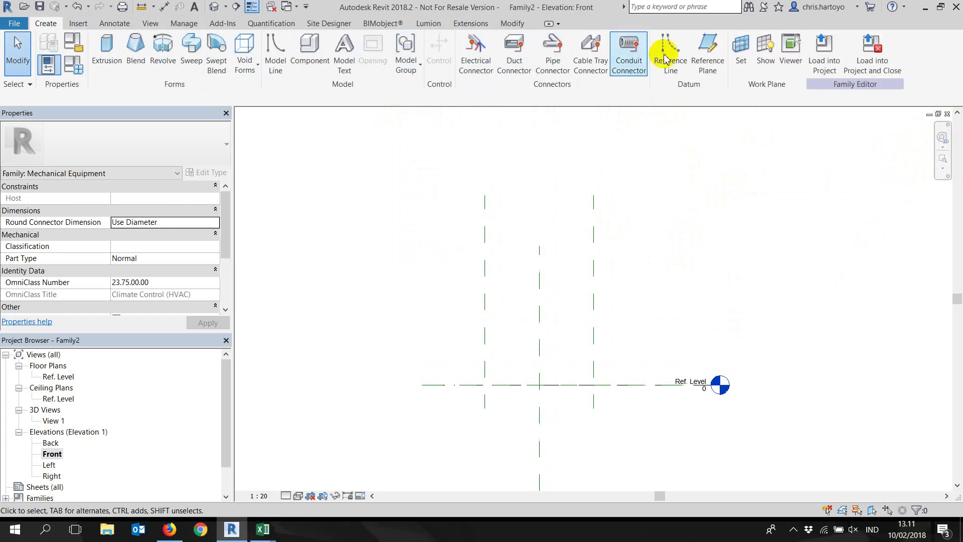
- Draw a horizontal reference plane above Ref. Level in the Front elevation
left_click(707, 50)
left_click(441, 245)
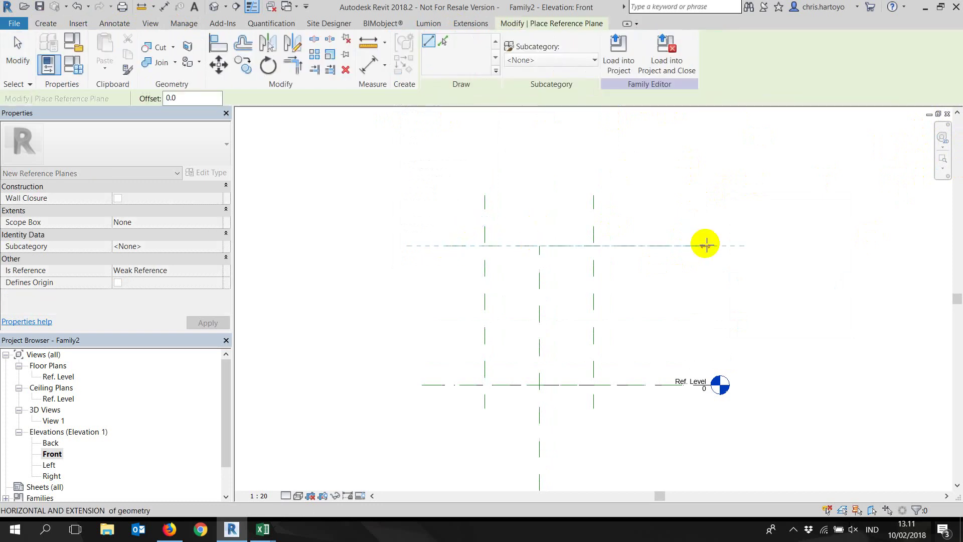
left_click(707, 245)
key("Escape")
key("Escape")
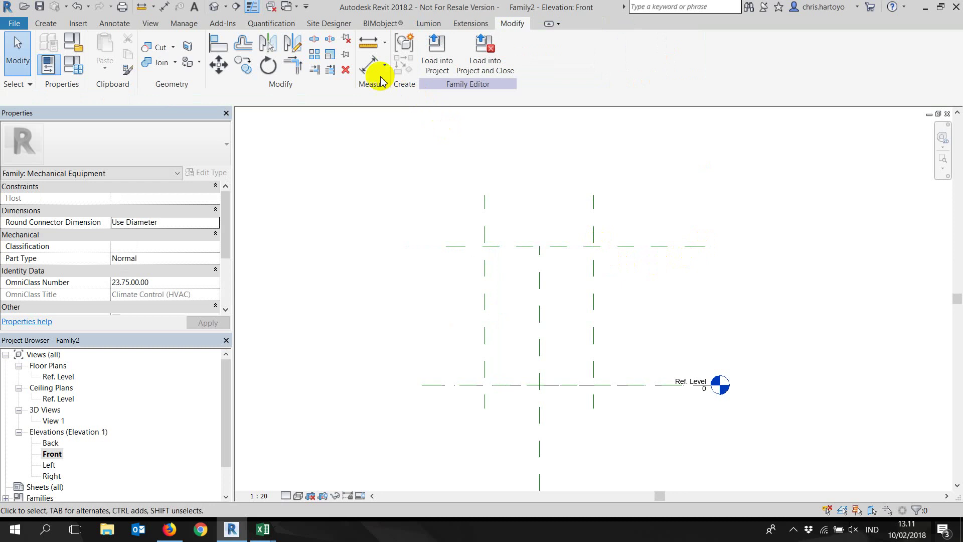
- Dimension the new plane to Ref. Level (1790) and label it with parameter Tinggi
left_click(371, 66)
left_click(631, 245)
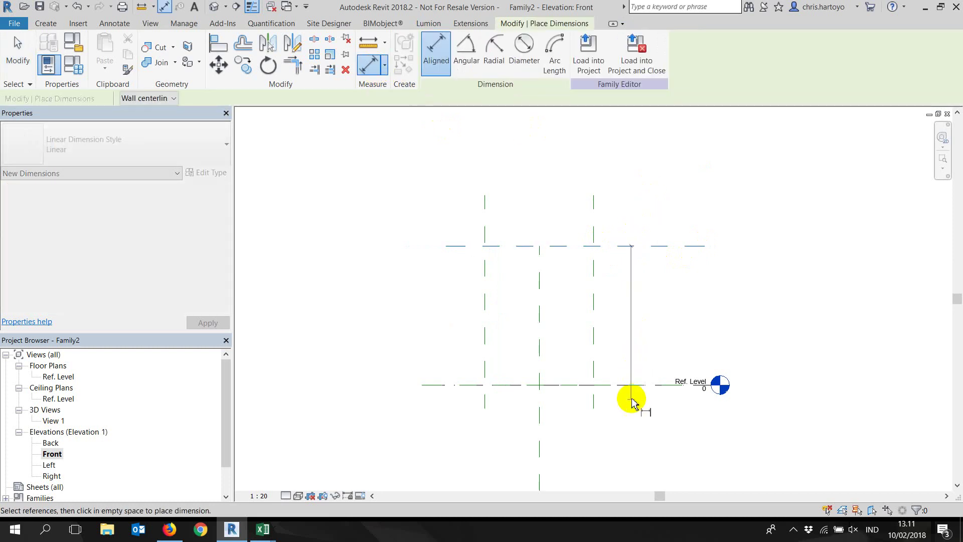
left_click(630, 385)
left_click(649, 342)
key("Escape")
key("Escape")
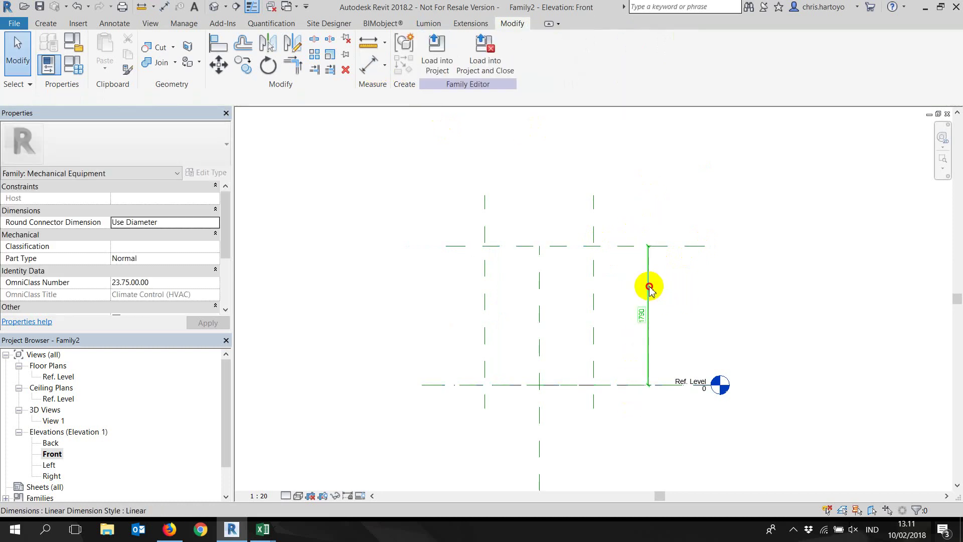
left_click(650, 289)
left_click(554, 52)
type("Tinggi")
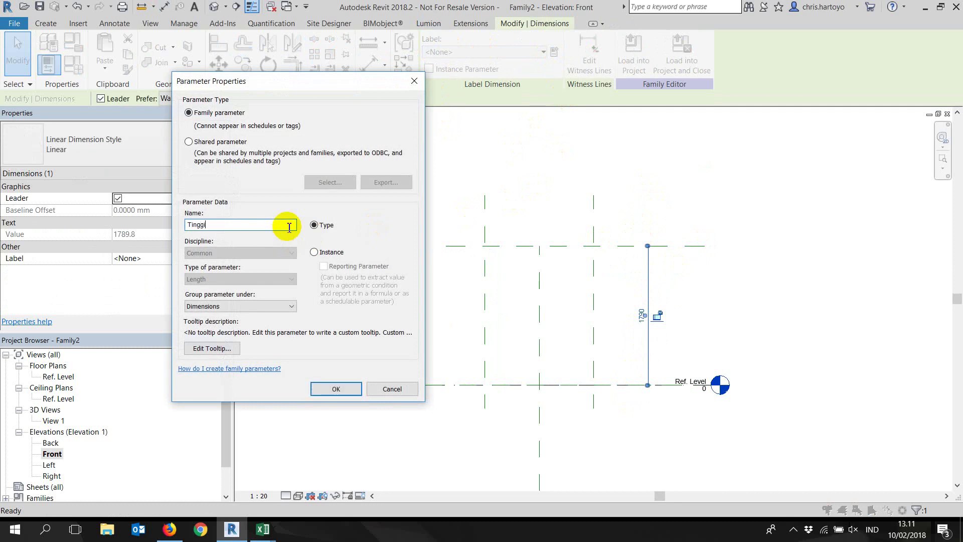
left_click(336, 389)
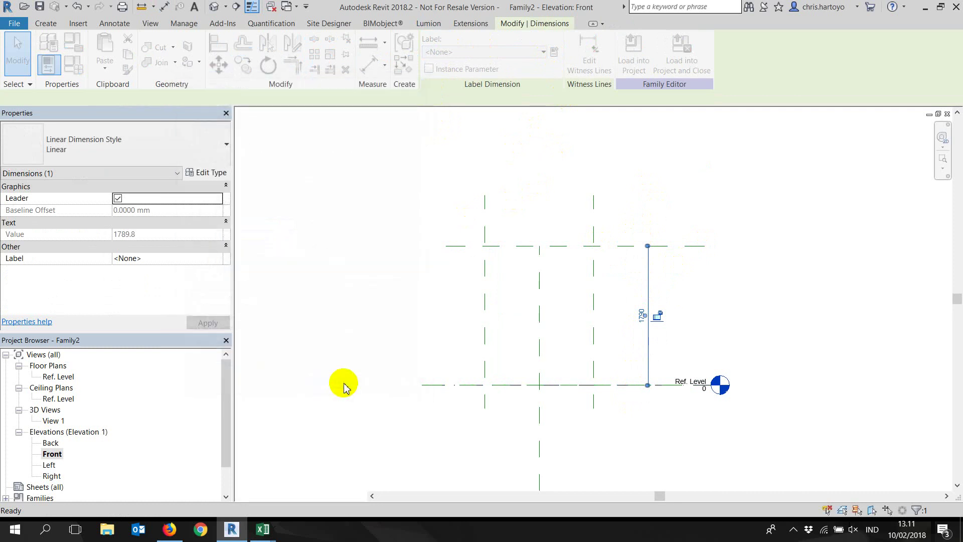
left_click(812, 185)
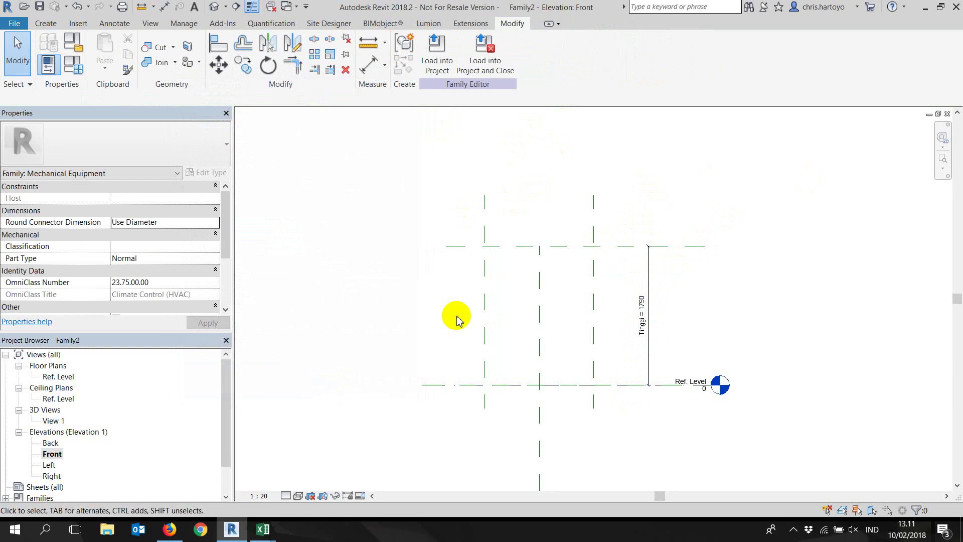
- Sketch a rectangular extrusion in the Ref. Level plan with all four edges locked to the reference planes
double_click(62, 377)
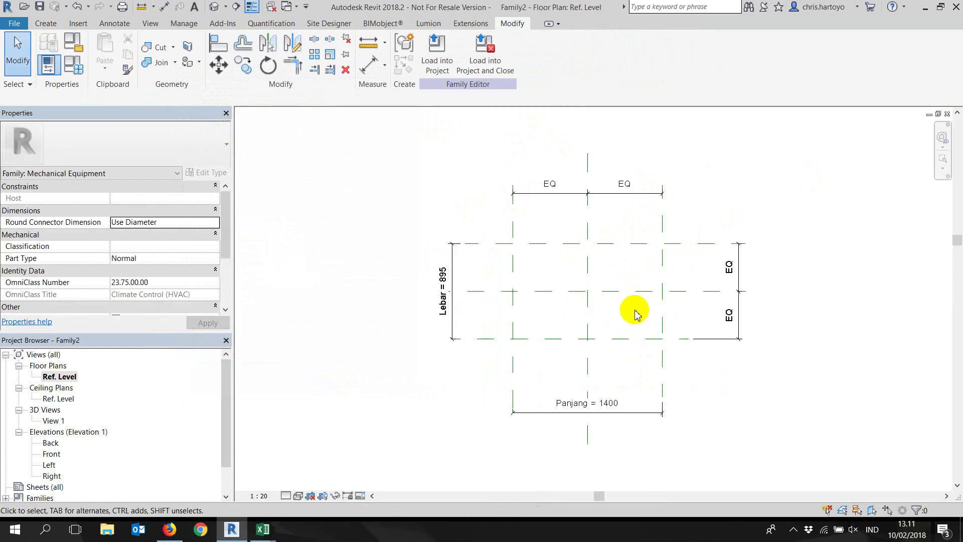
left_click(45, 24)
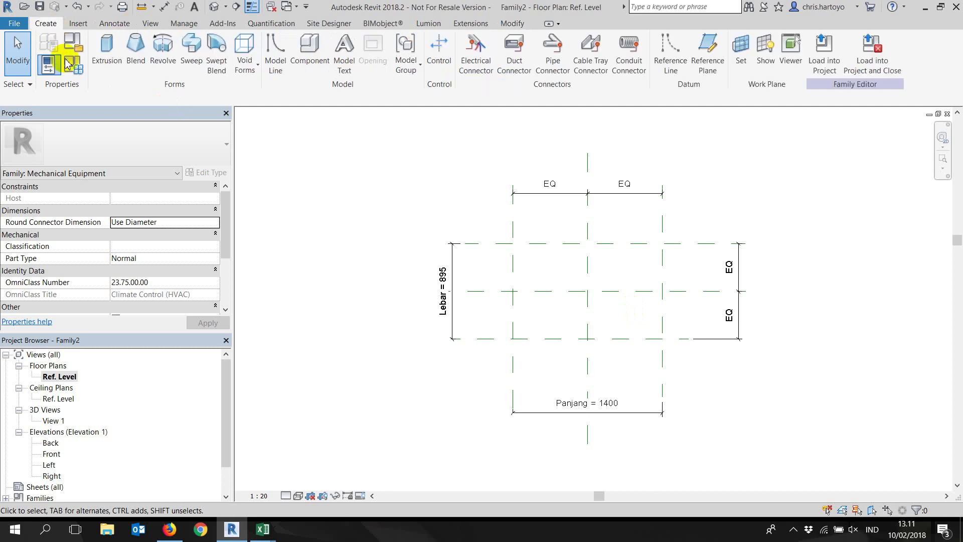
left_click(108, 55)
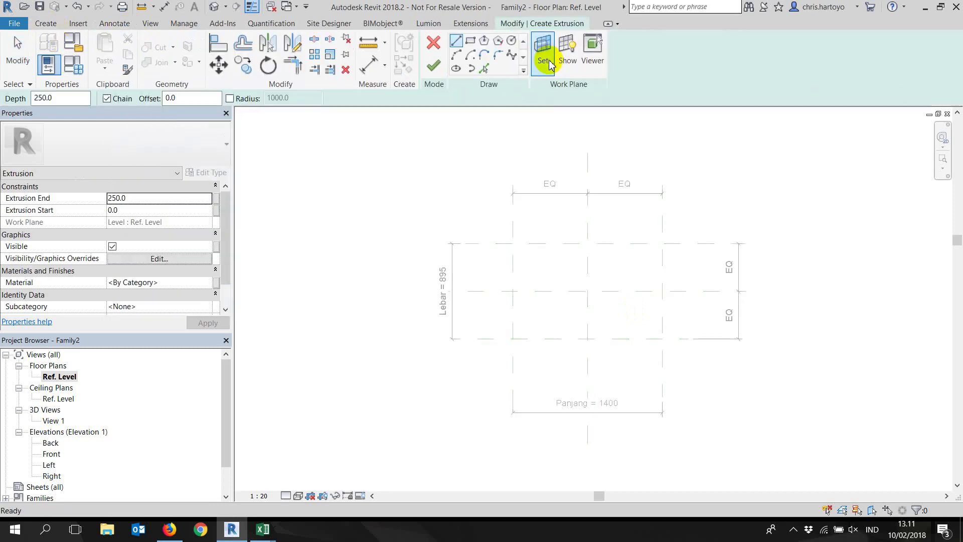
left_click(470, 45)
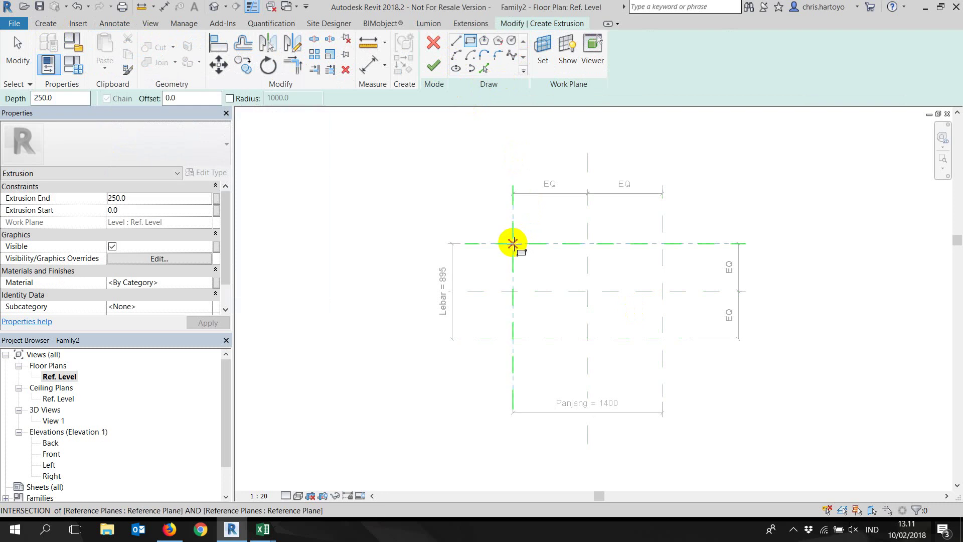
left_click(513, 244)
left_click(662, 339)
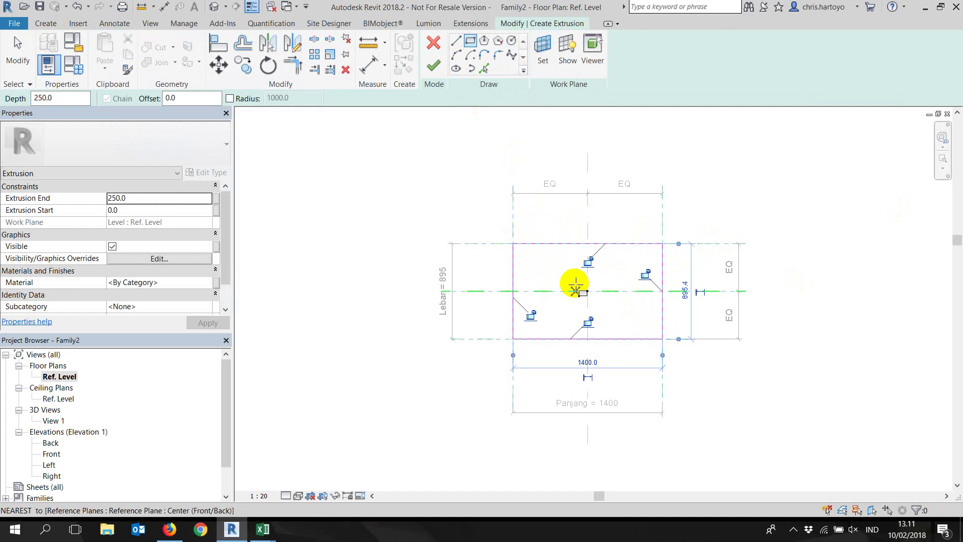
left_click(590, 260)
left_click(645, 273)
left_click(587, 321)
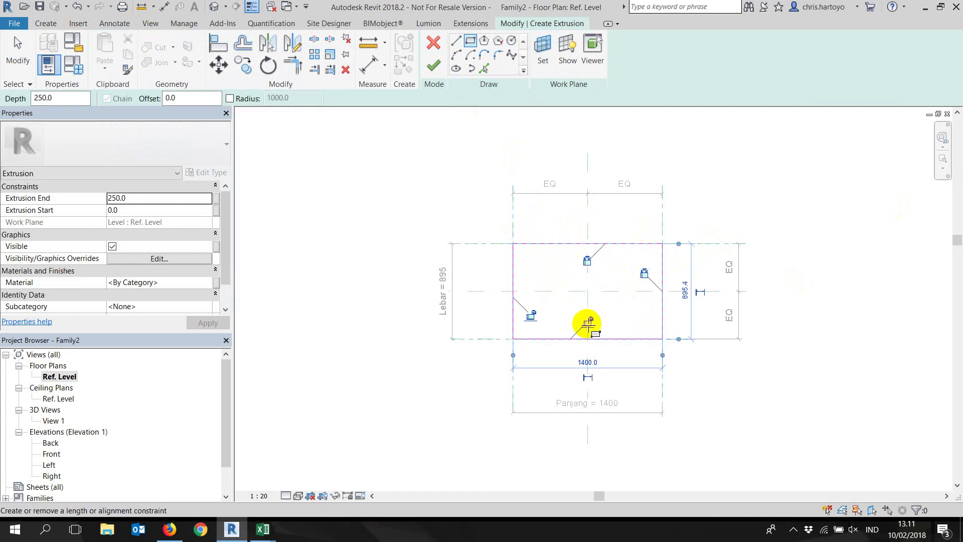
left_click(534, 317)
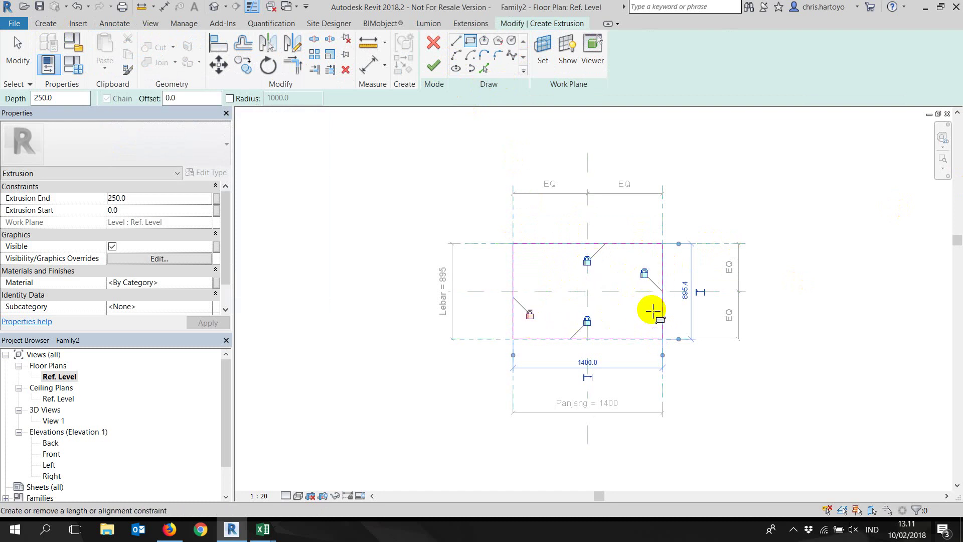
left_click(434, 65)
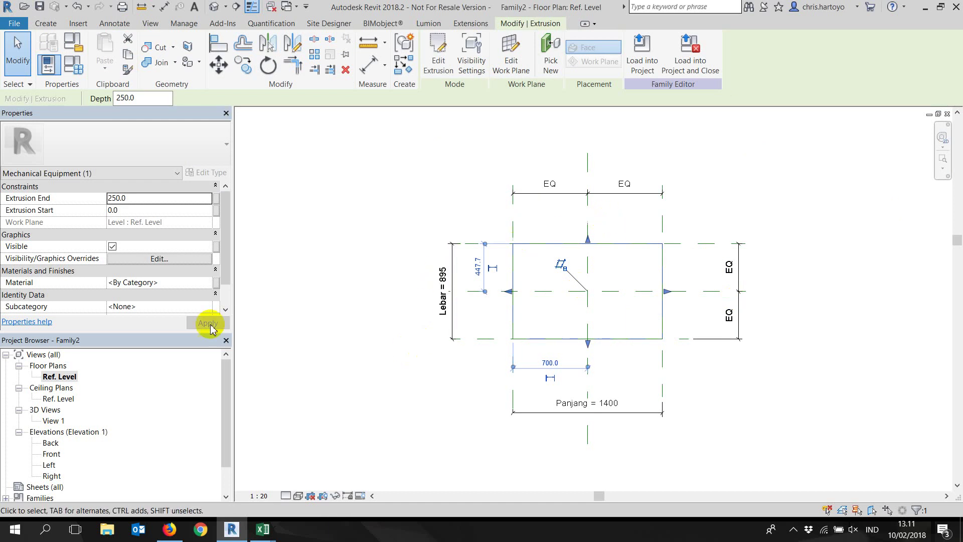
- In the Front elevation, stretch the extrusion to the upper plane and align its top and bottom edges
double_click(52, 454)
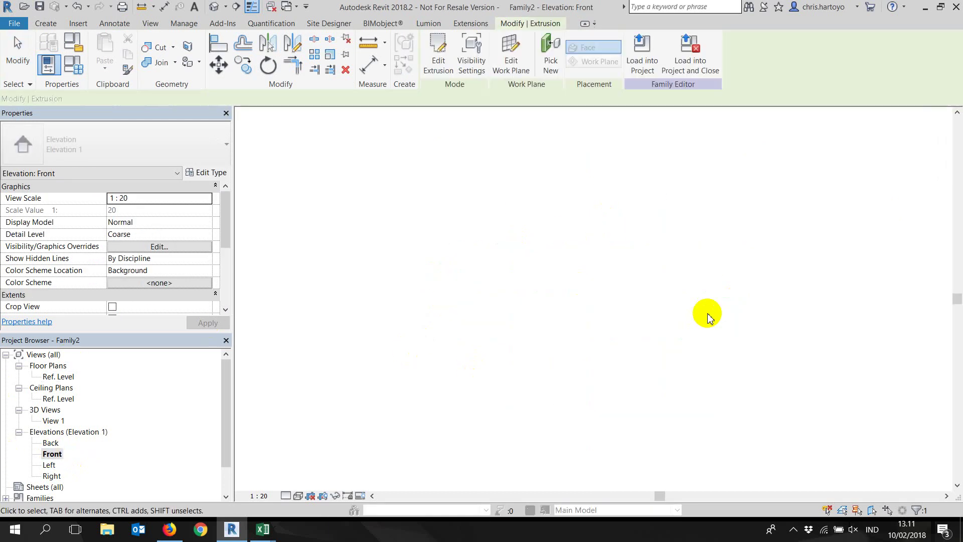
left_click_drag(538, 362, 541, 246)
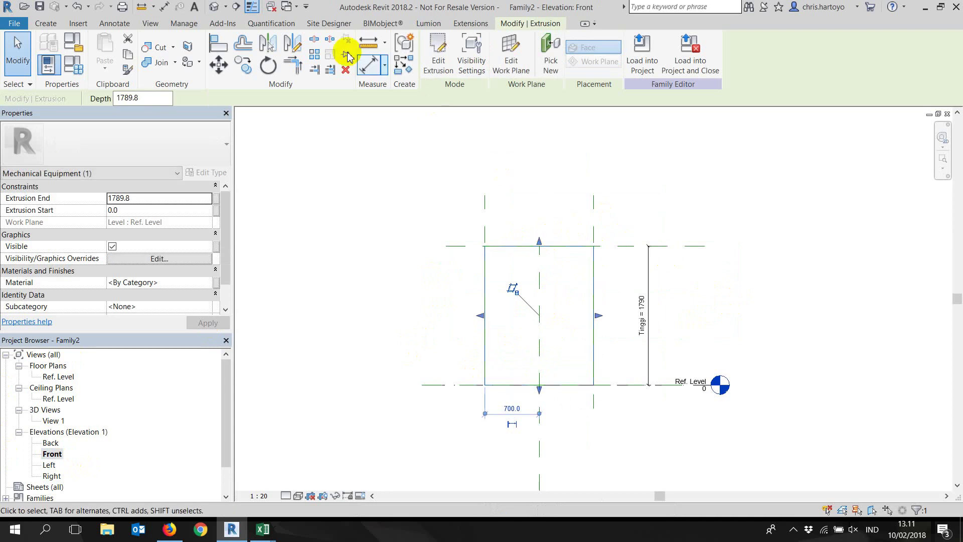
left_click(218, 45)
left_click(682, 246)
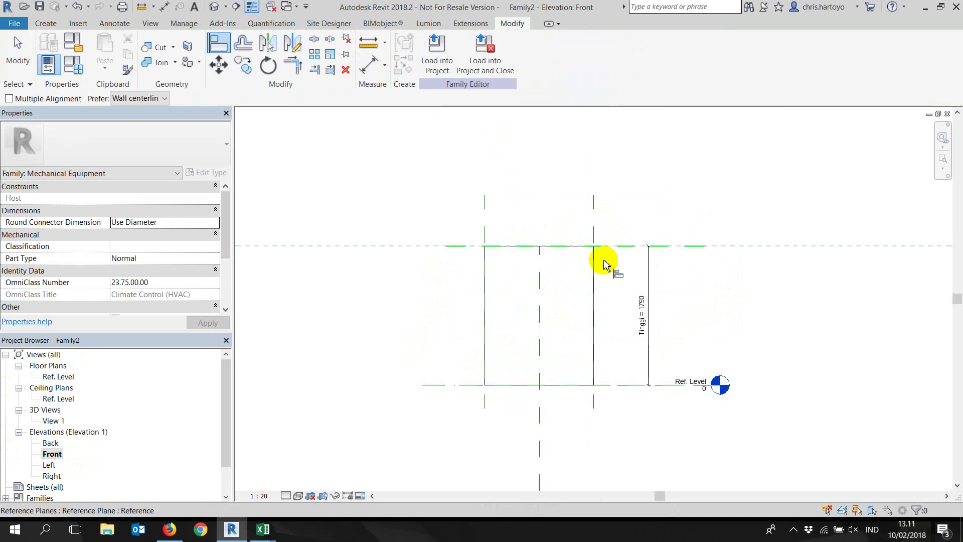
left_click(571, 246)
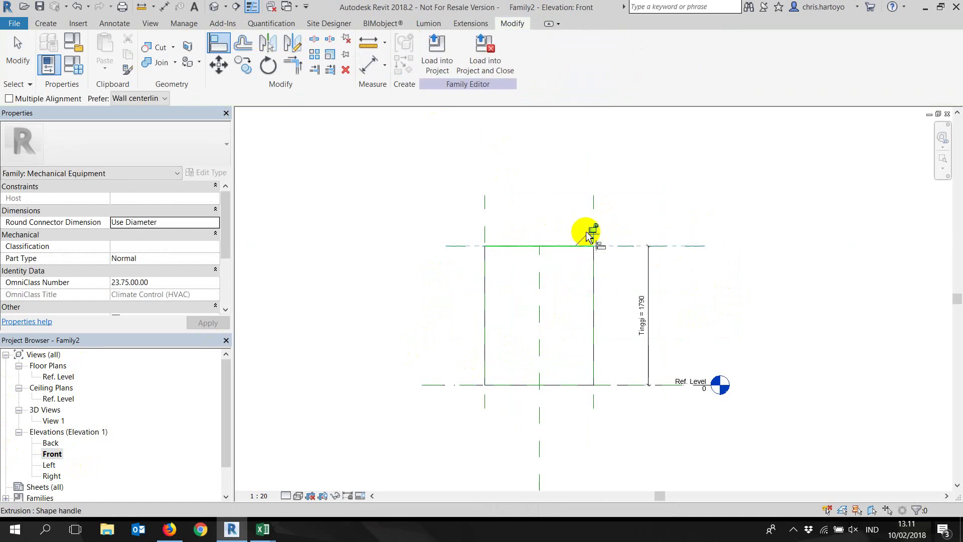
left_click(627, 386)
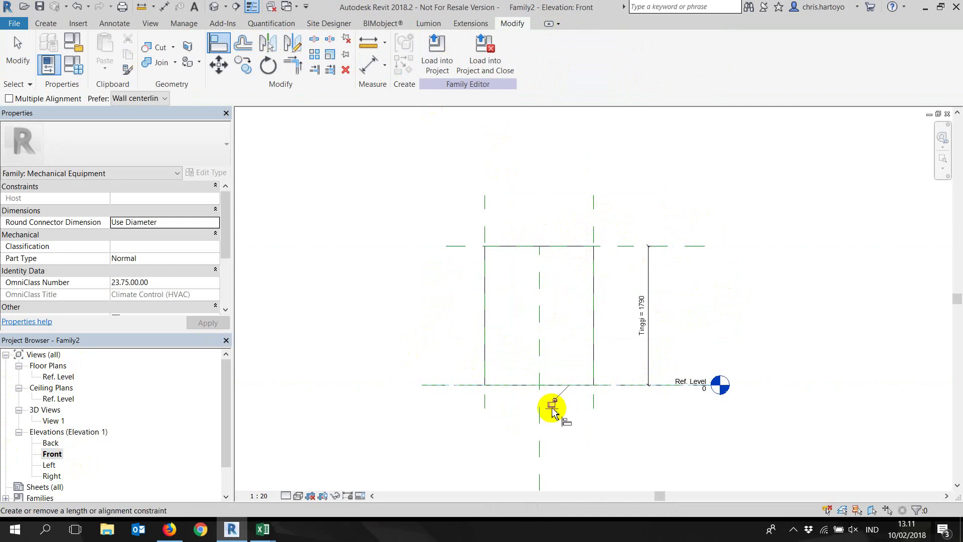
key("Escape")
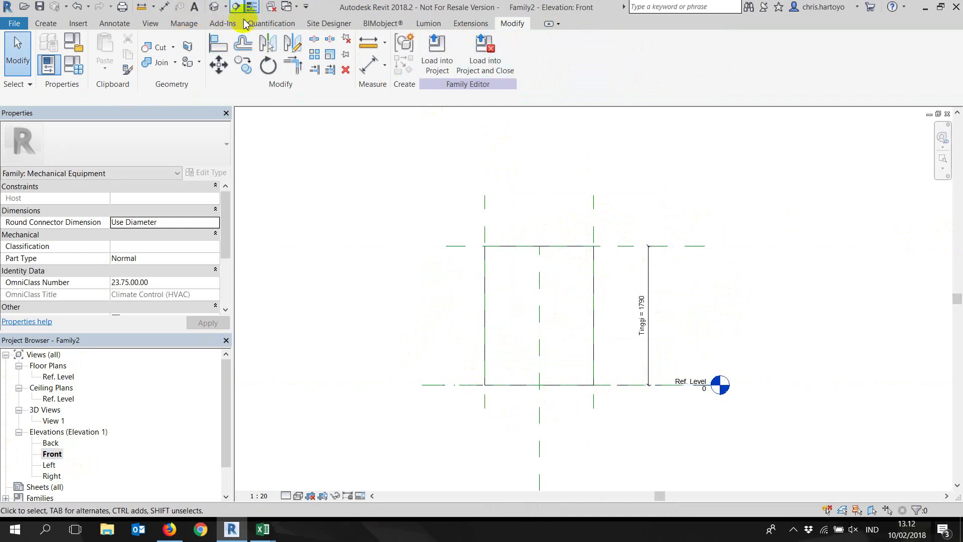
- Set the Tinggi parameter to 1500 in Family Types
left_click(67, 72)
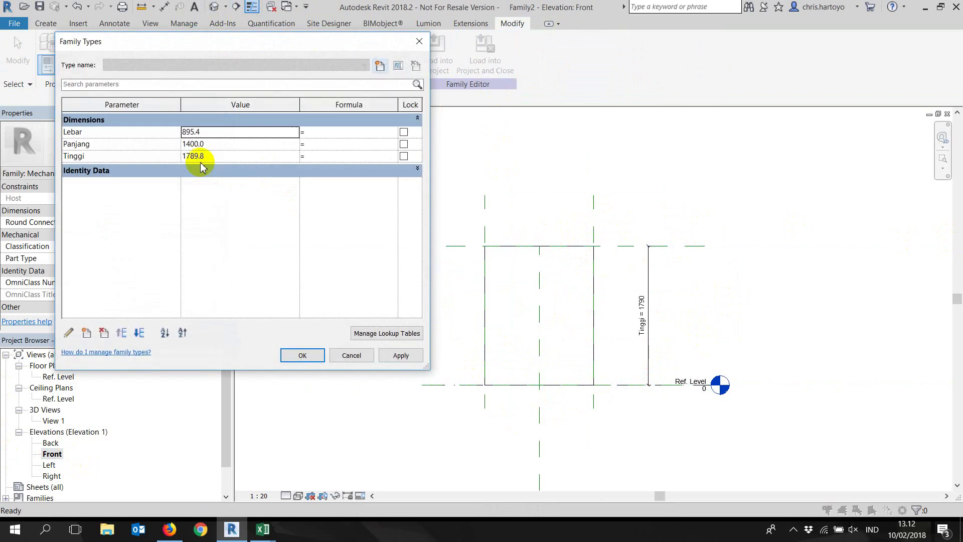
left_click_drag(216, 160, 117, 166)
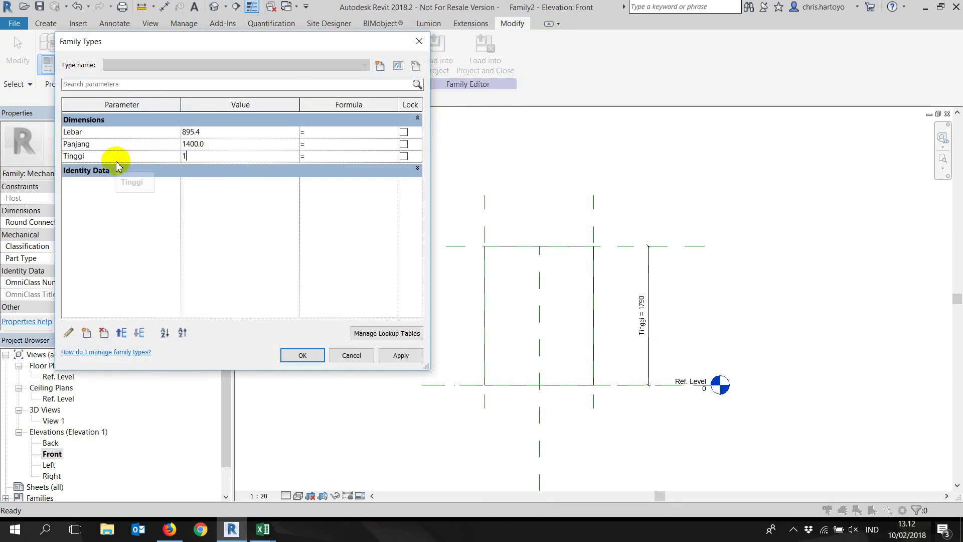
type("500.0")
left_click(400, 356)
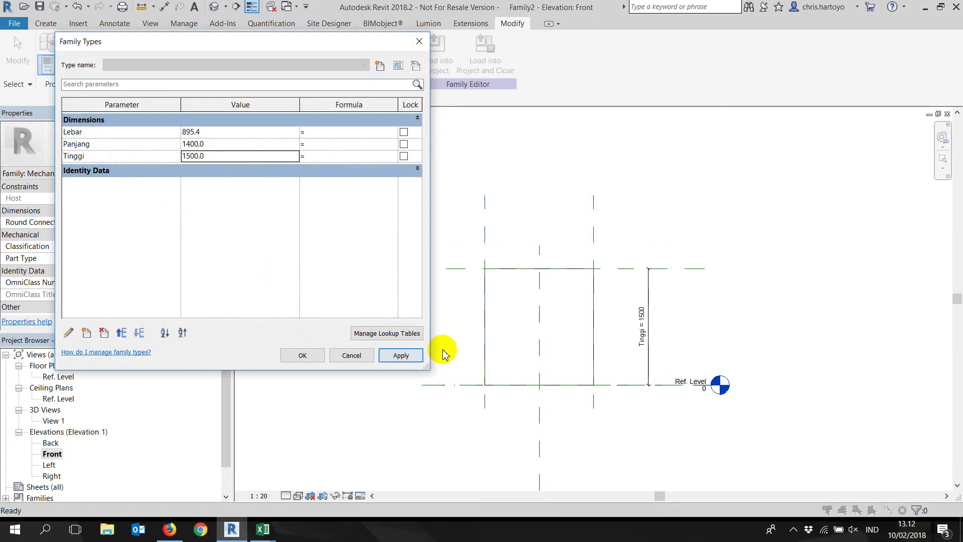
left_click(303, 356)
- From the Ref. Level plan, set Lebar to 600 and Panjang to 1000 in Family Types
double_click(59, 376)
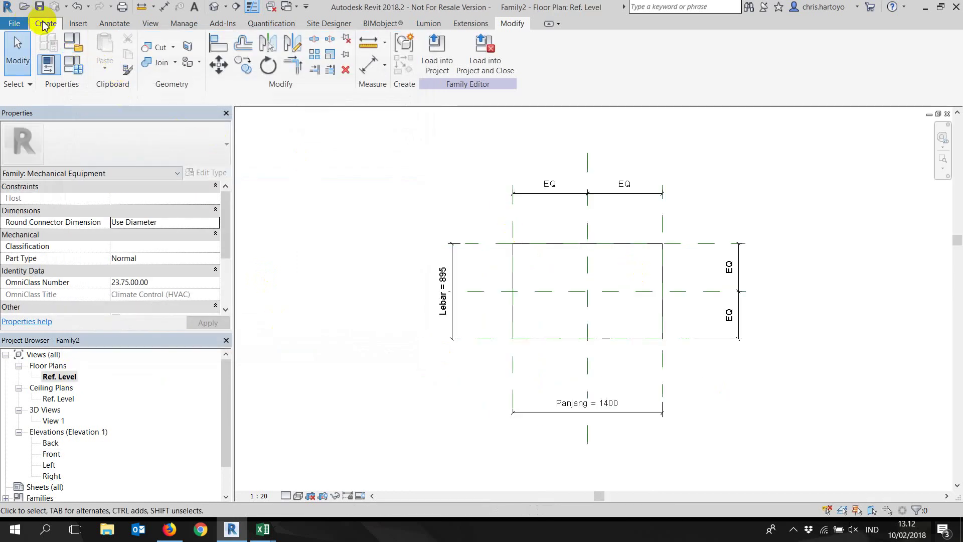
left_click(81, 72)
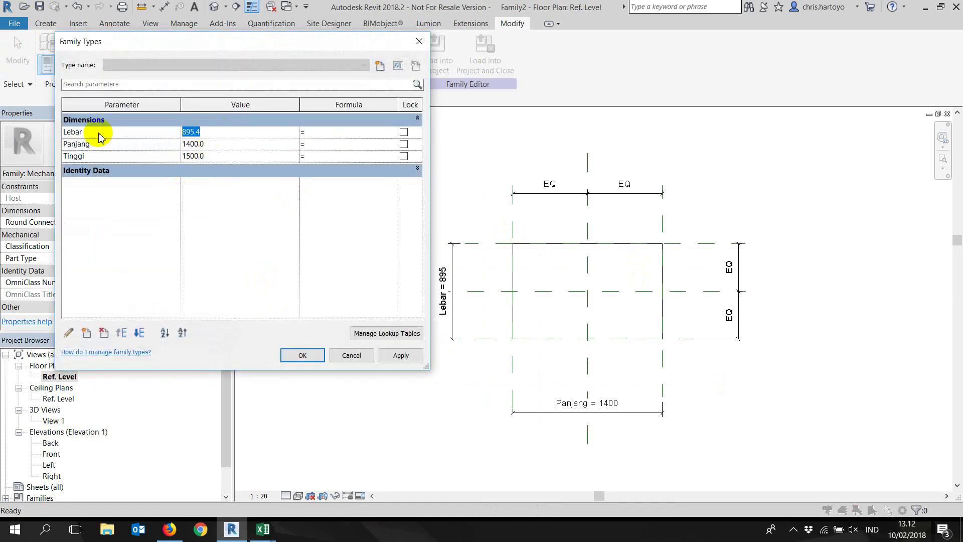
type("0")
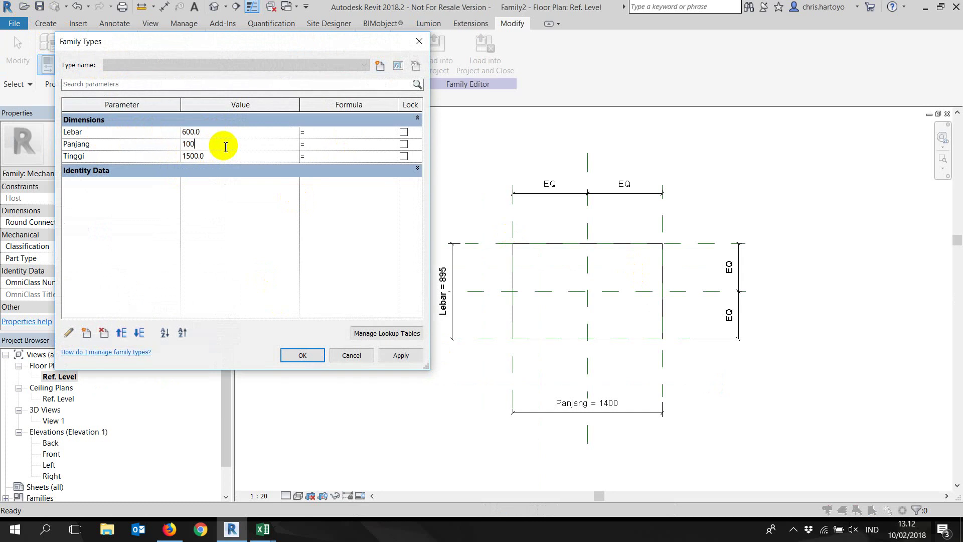
key("BackSpace")
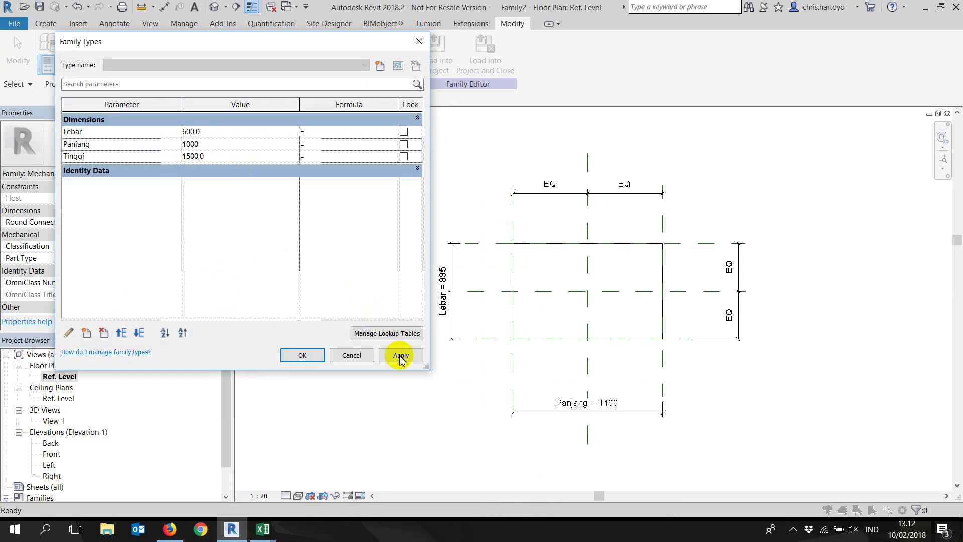
left_click(400, 356)
left_click(300, 356)
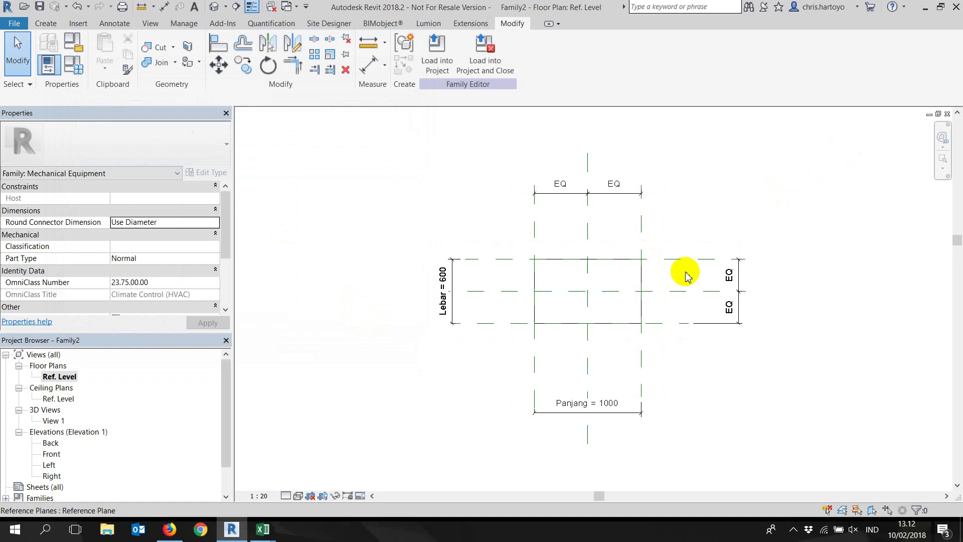
scroll(682, 299, "up", 2)
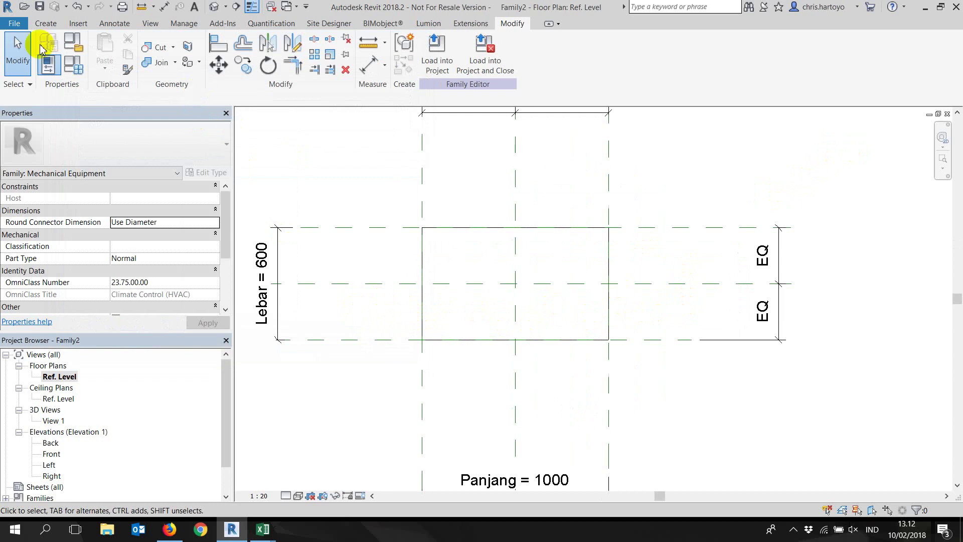
- Draw a horizontal reference plane across the plan and name it A
left_click(46, 25)
left_click(703, 50)
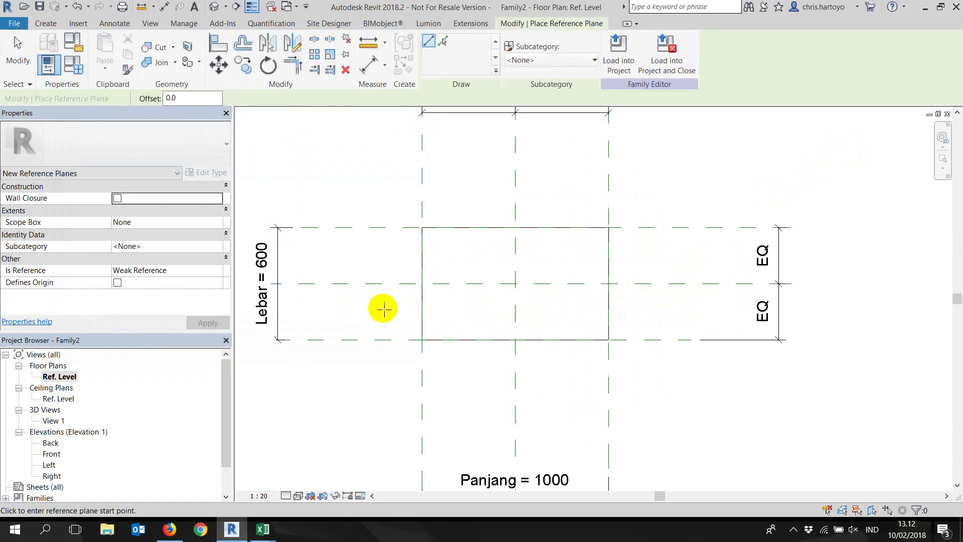
left_click(358, 304)
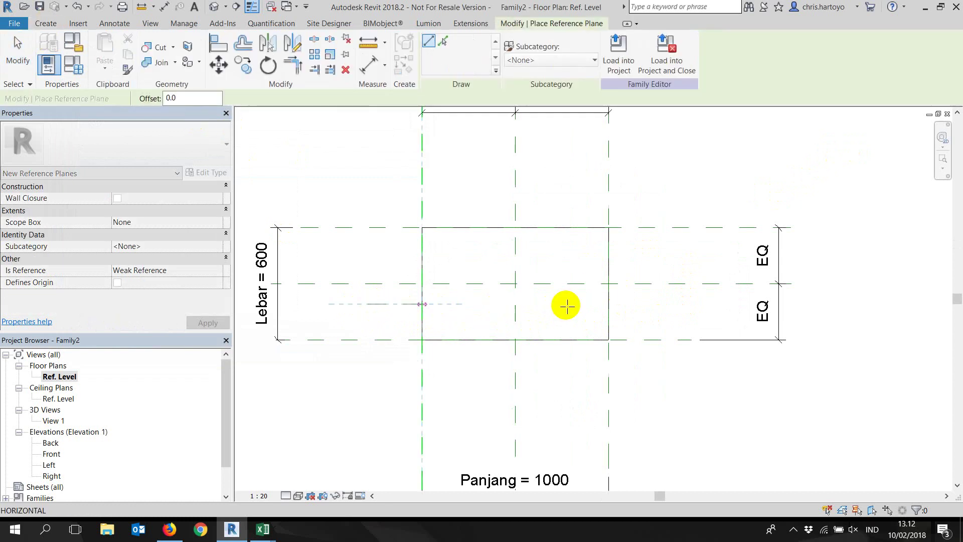
left_click(672, 303)
key("Escape")
left_click(570, 305)
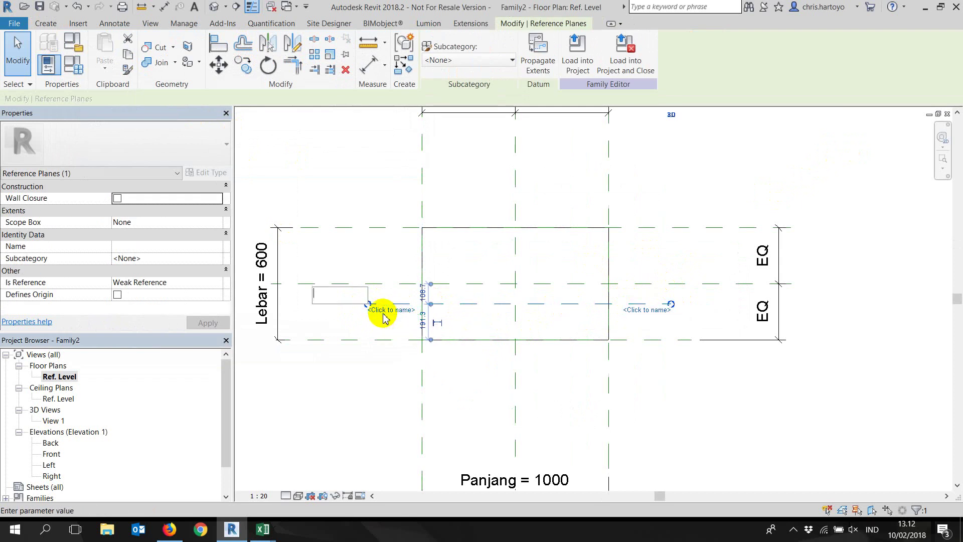
type("A")
key("Return")
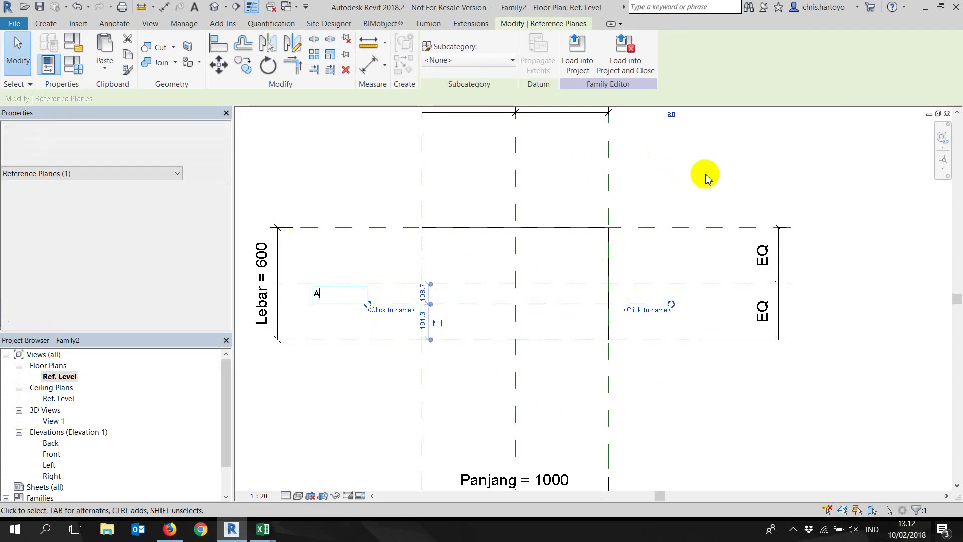
- Dimension the centre plane, plane A and the lower plane, and set the dimension to EQ
left_click(370, 65)
left_click(589, 298)
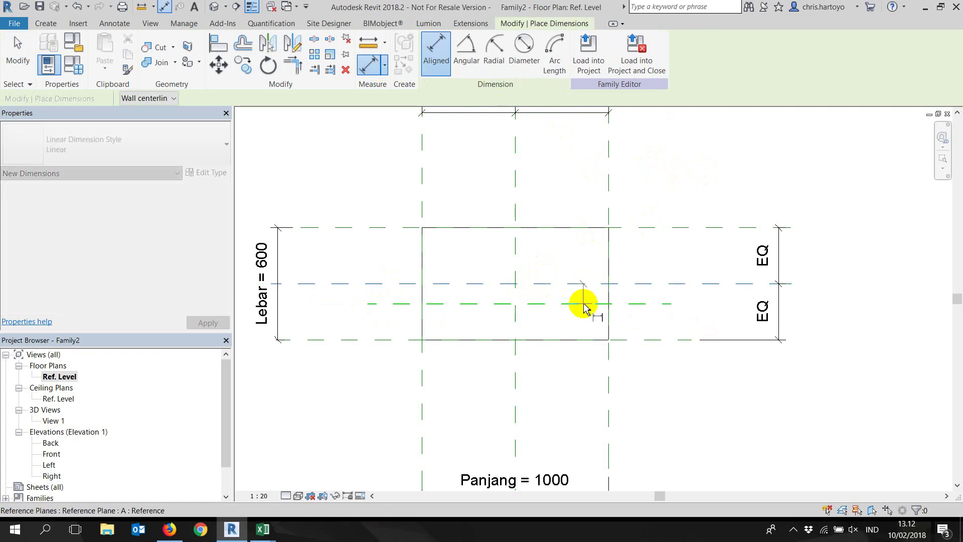
left_click(584, 340)
left_click(692, 310)
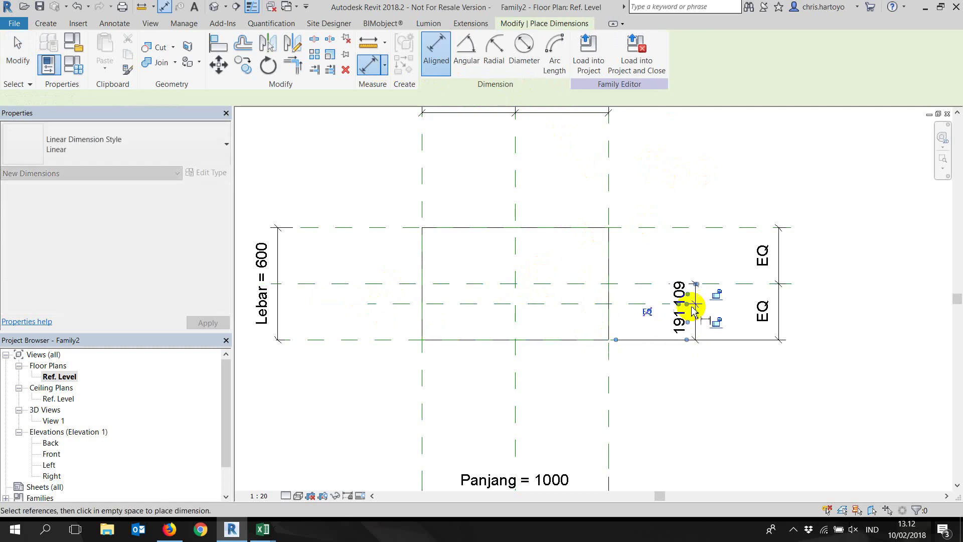
left_click(647, 312)
key("Escape")
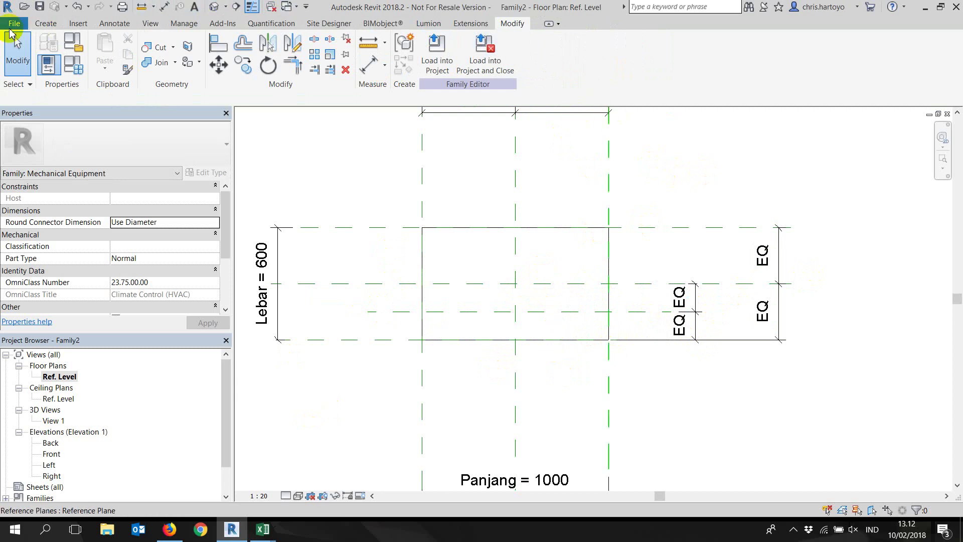
left_click(42, 25)
- Set the work plane to Reference Plane : A and open the Front elevation
left_click(741, 51)
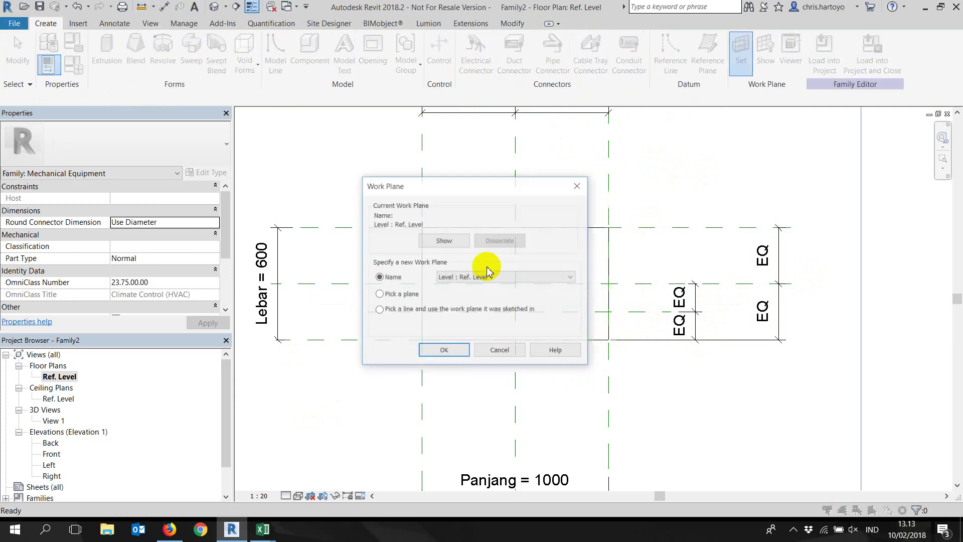
left_click(479, 277)
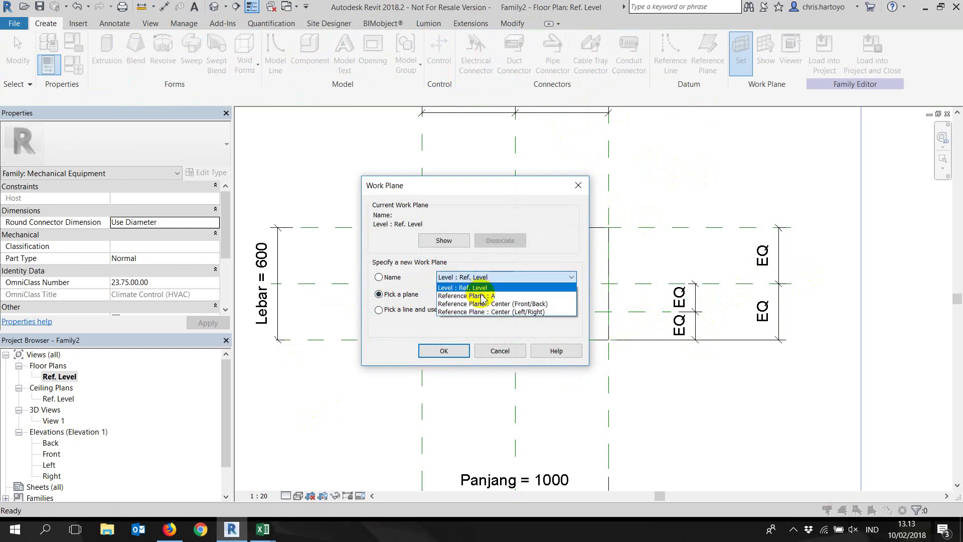
left_click(492, 286)
left_click(465, 352)
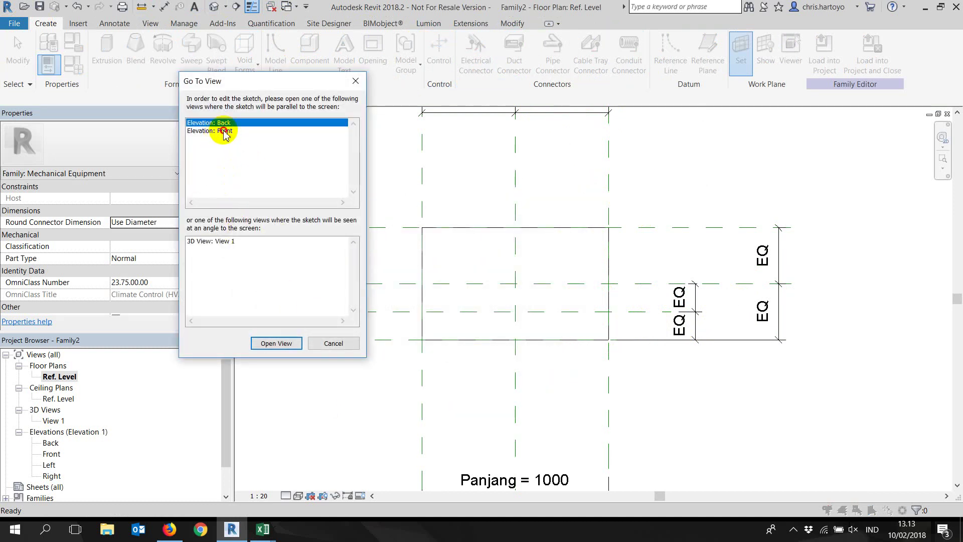
left_click(225, 131)
left_click(277, 344)
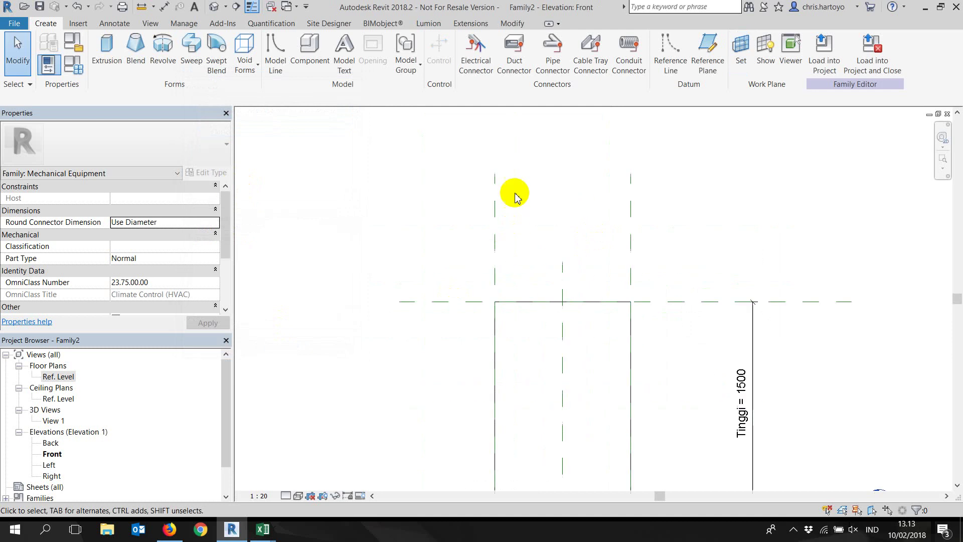
- Start a sweep and sketch an arched handle path with a straight leg to the box top
left_click(192, 59)
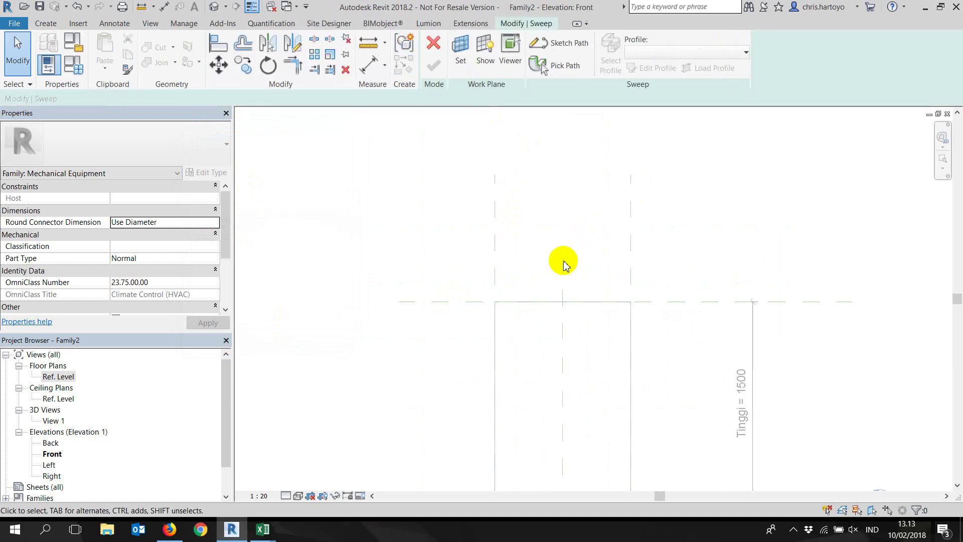
scroll(564, 262, "up", 1)
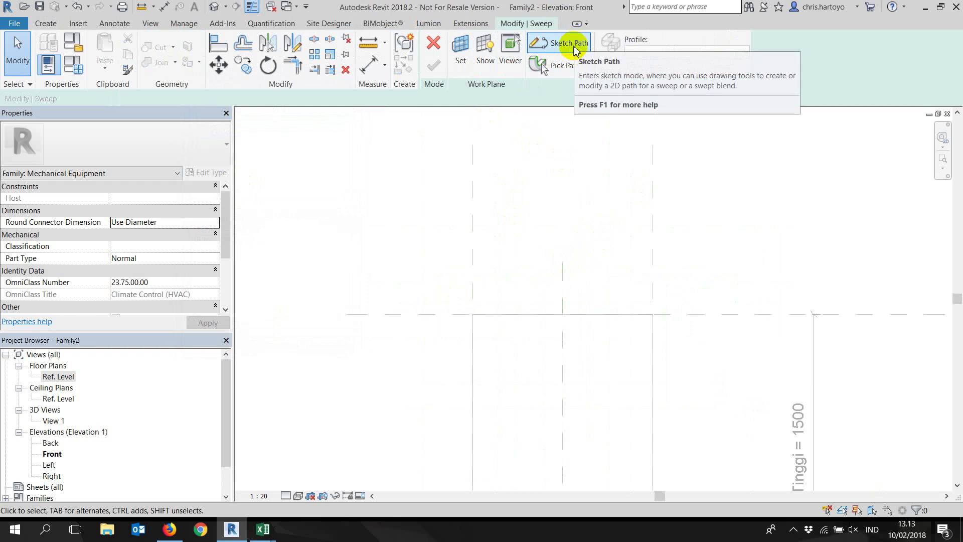
left_click(566, 46)
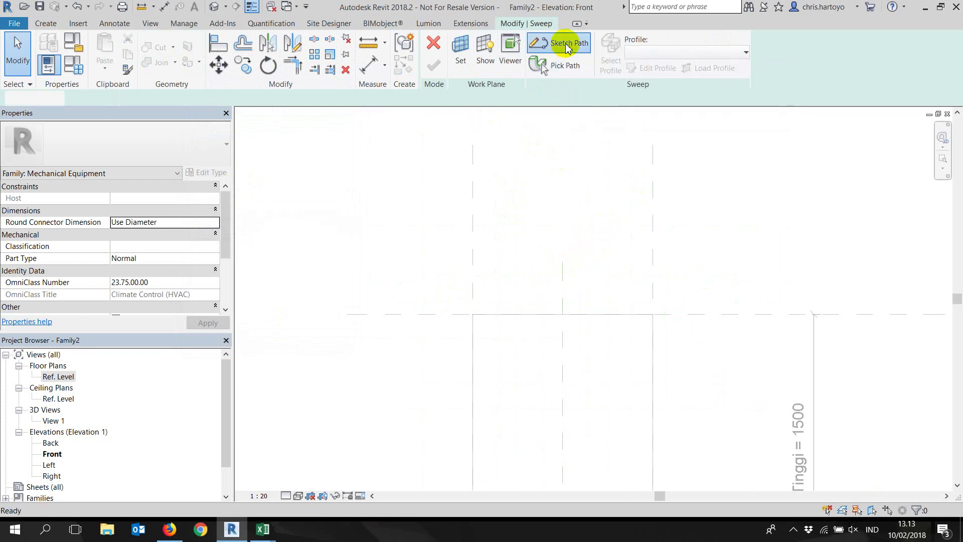
left_click(509, 296)
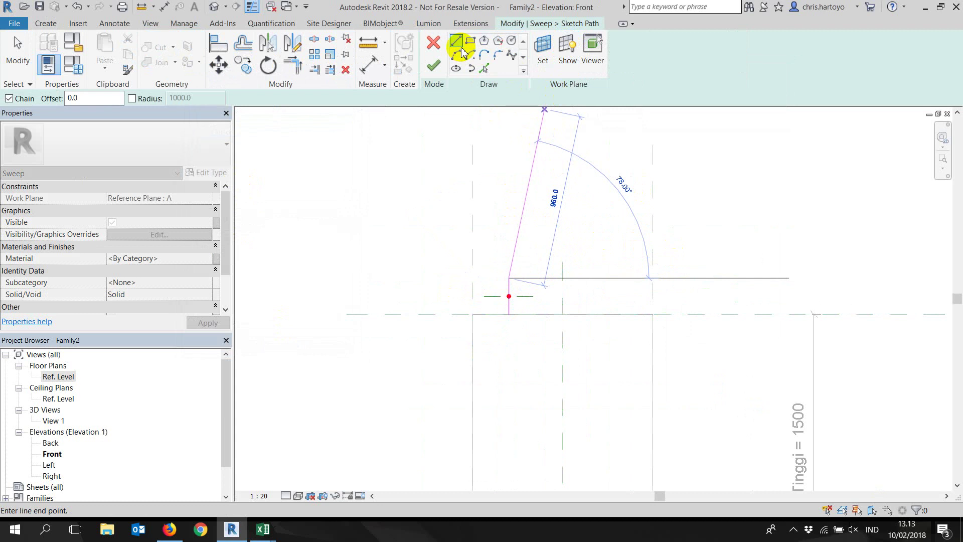
left_click(617, 278)
left_click(560, 222)
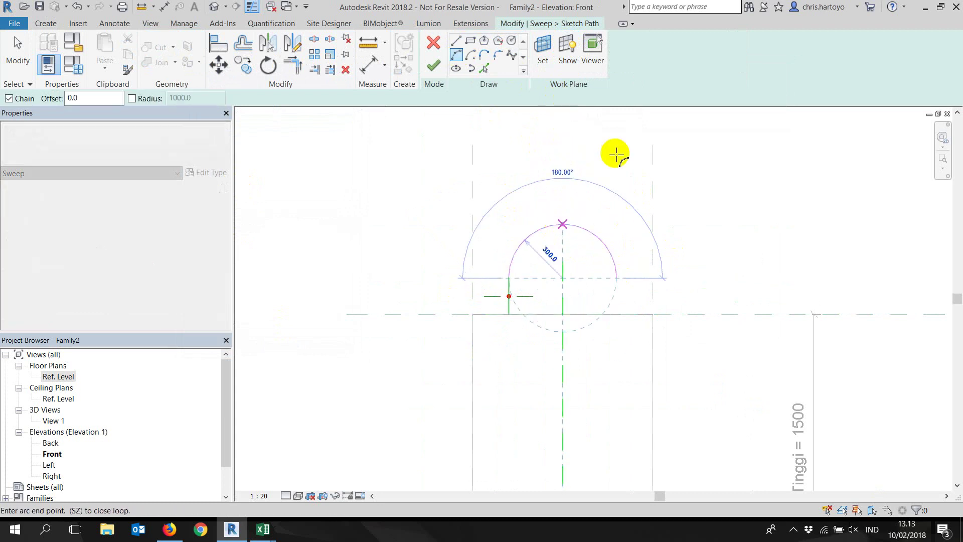
left_click(458, 44)
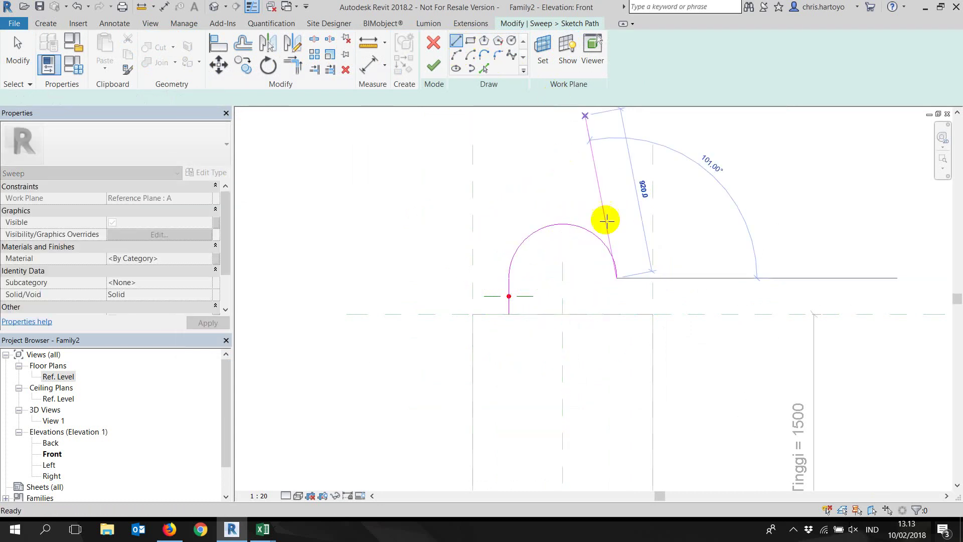
left_click(618, 315)
key("Escape")
key("Escape")
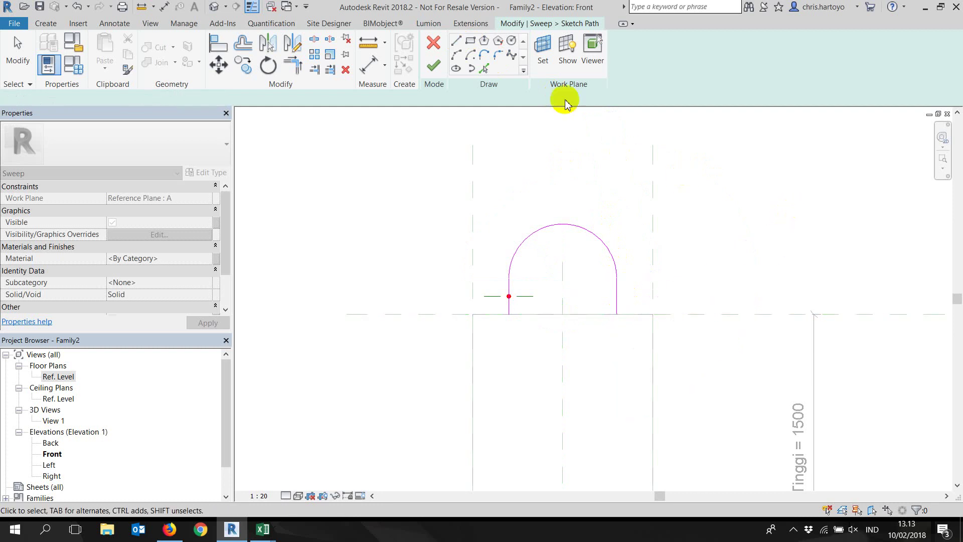
- Align the path's end line to the horizontal reference plane and finish the path
left_click(218, 44)
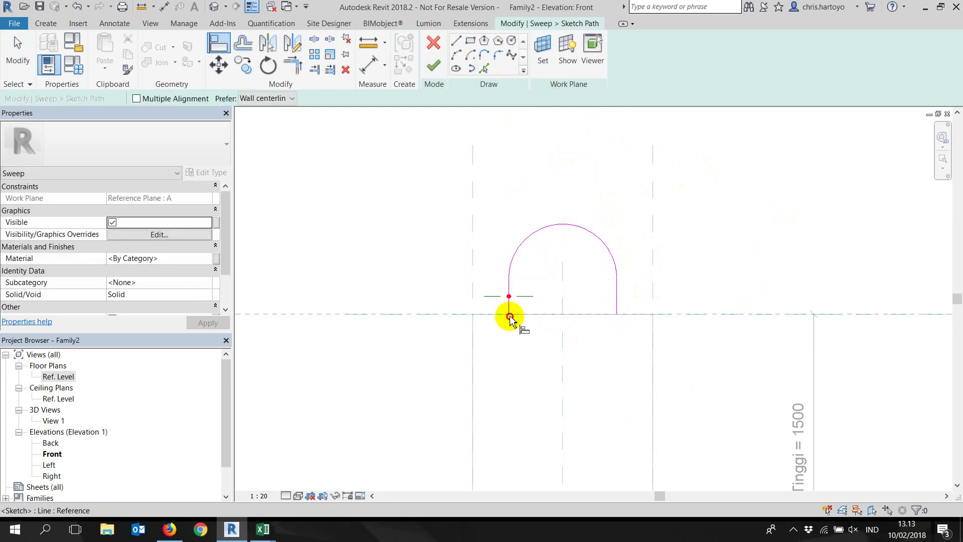
left_click(675, 312)
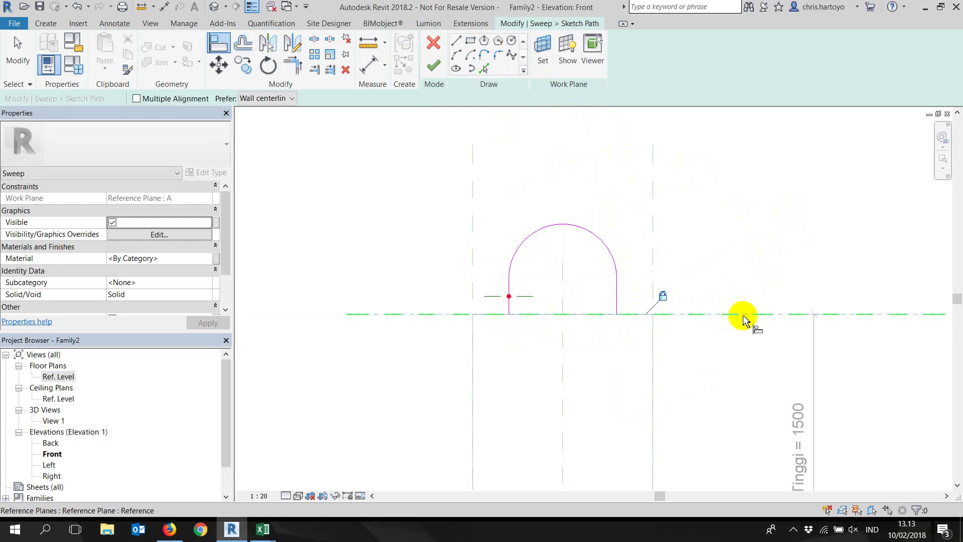
left_click(620, 317)
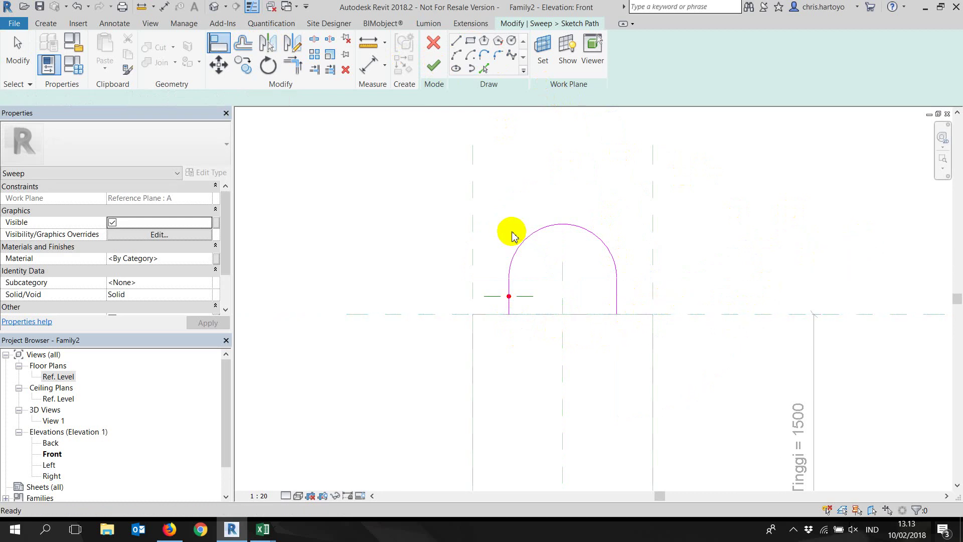
key("Escape")
key("Escape")
left_click(432, 64)
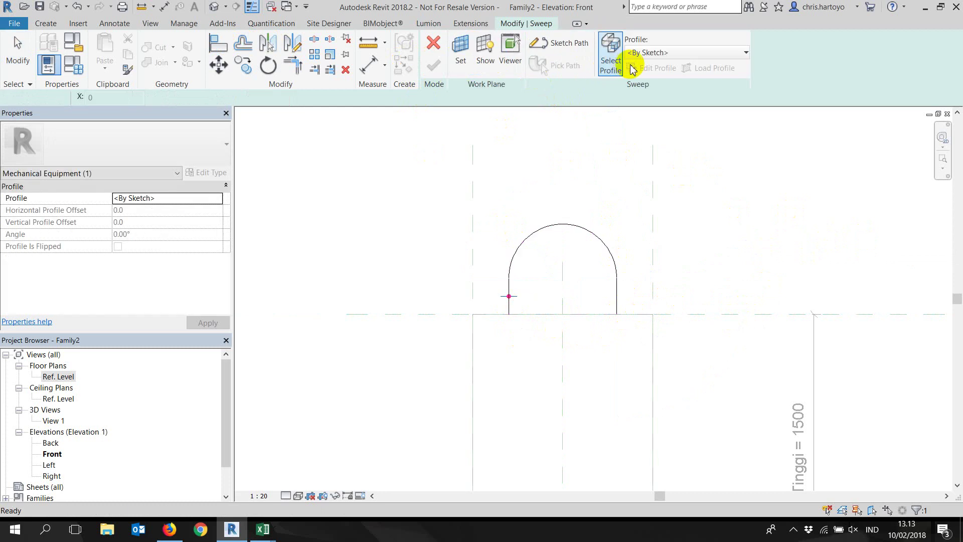
- Edit the sweep profile in the Ref. Level plan as a small circle at the plane midpoint
left_click(652, 68)
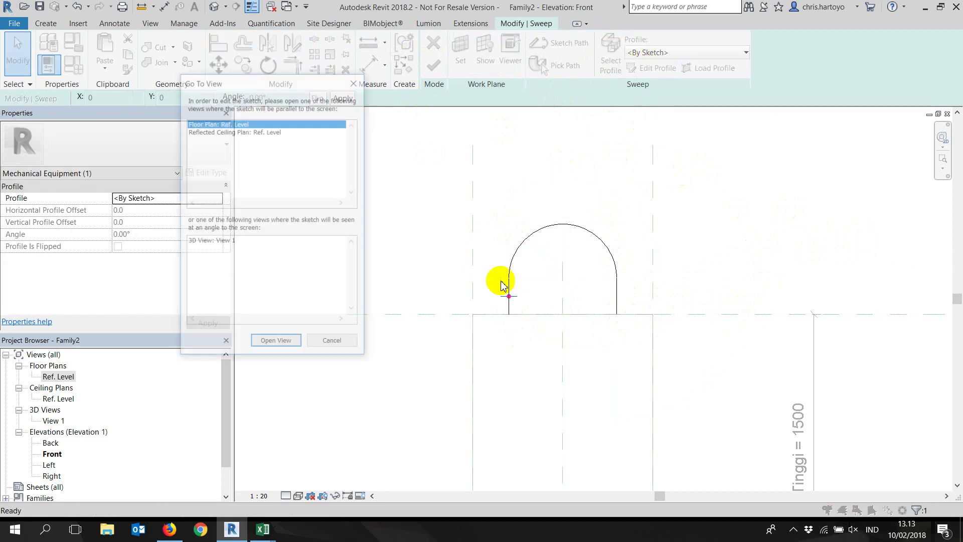
left_click(274, 344)
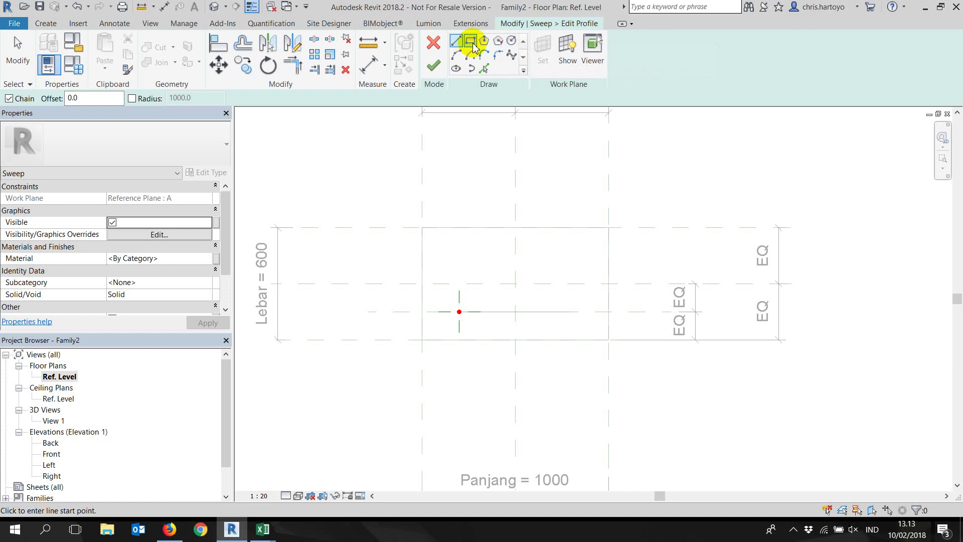
left_click(470, 41)
scroll(477, 299, "up", 2)
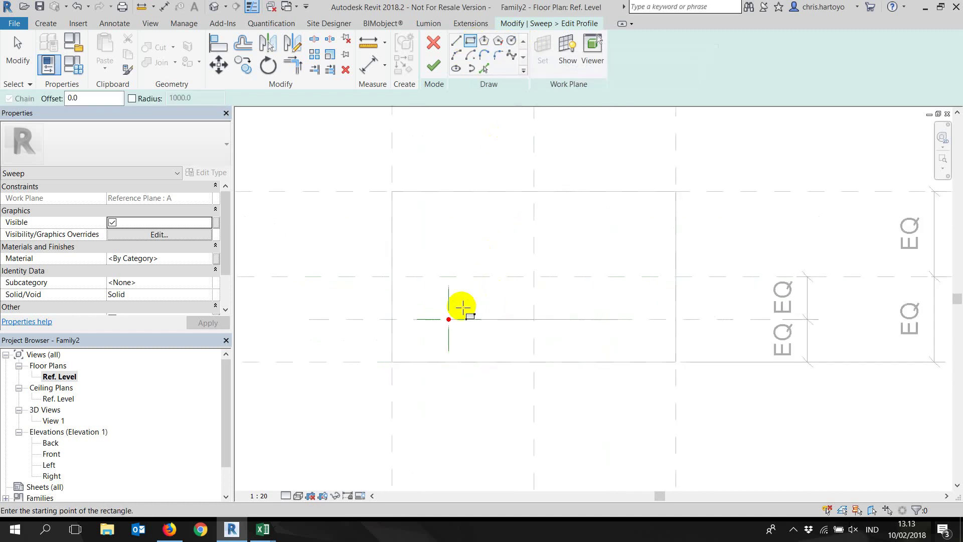
left_click(454, 326)
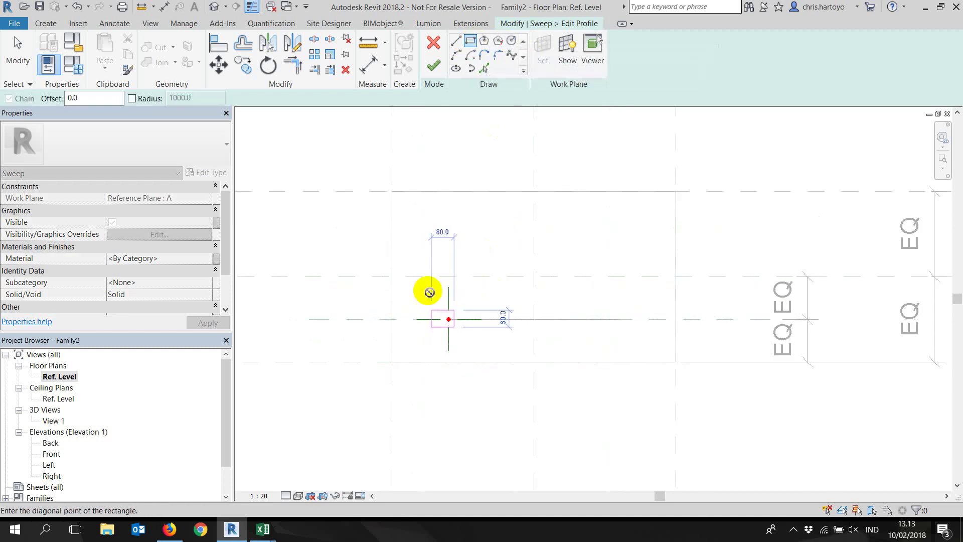
left_click(511, 41)
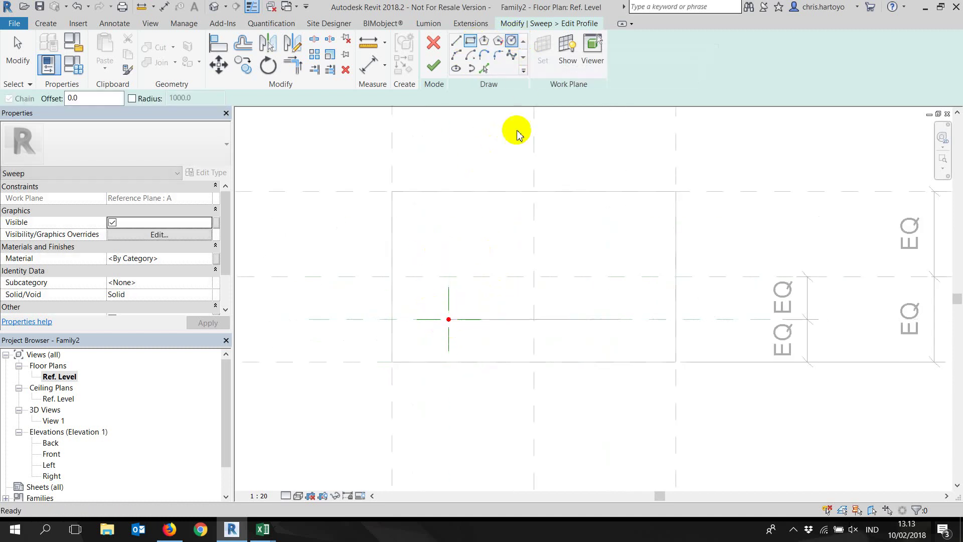
left_click(449, 319)
left_click(458, 313)
- Finish the profile and the sweep, then view the round handle in the default 3D view
left_click(430, 65)
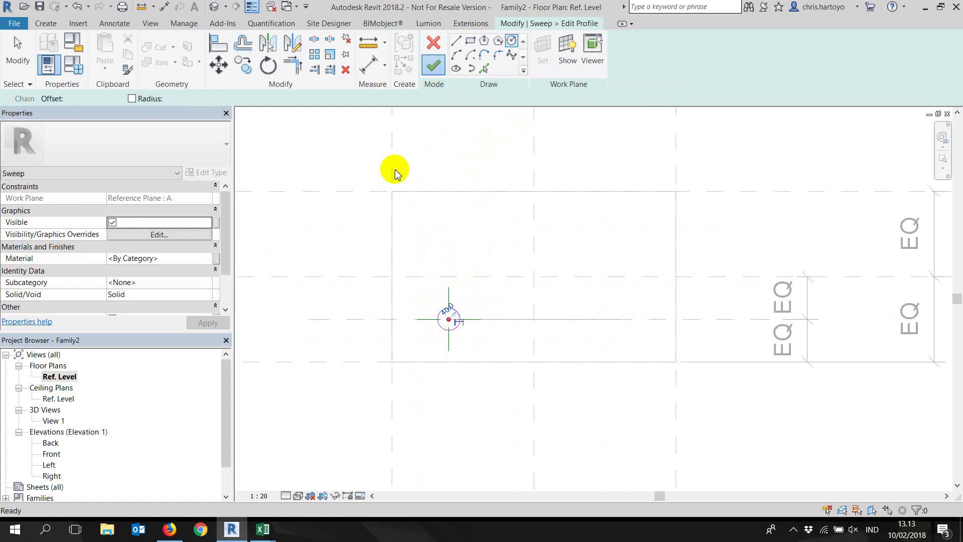
left_click(433, 66)
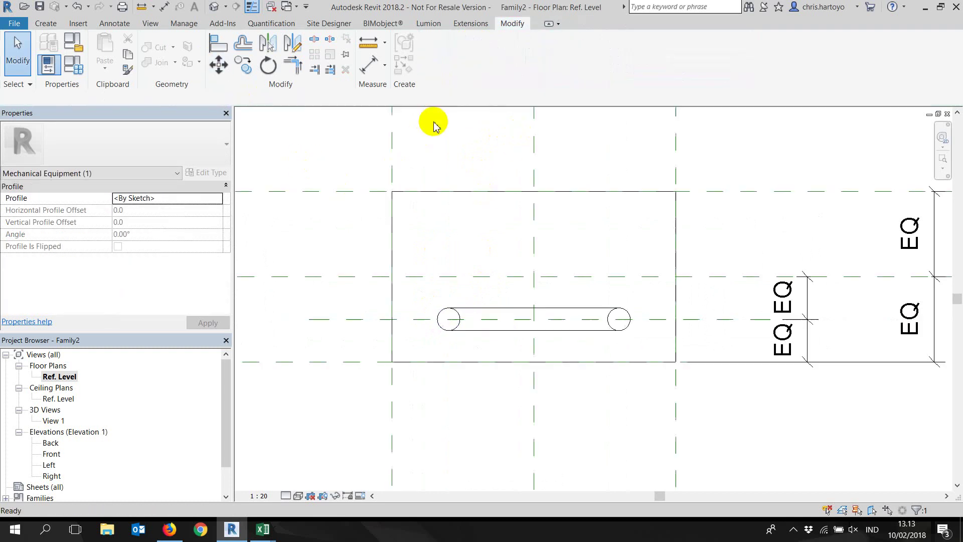
left_click(214, 7)
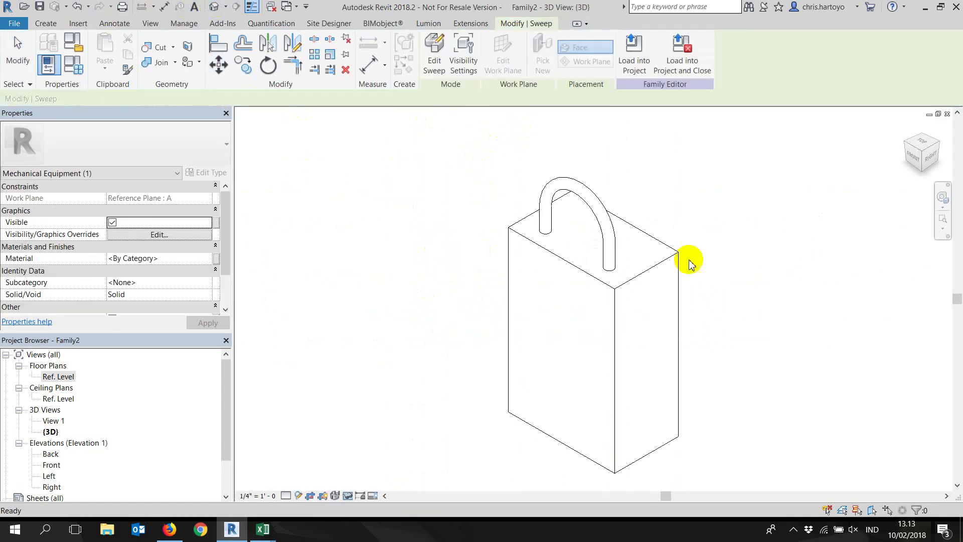
left_click(751, 256)
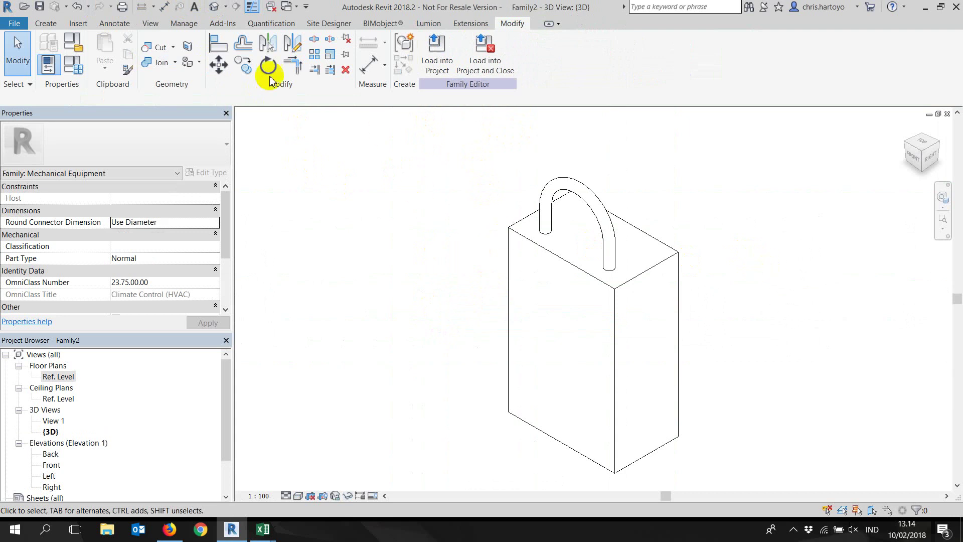
- In the Front elevation, draw reference plane B across the handle above the box, then reopen Ref. Level
left_click(48, 28)
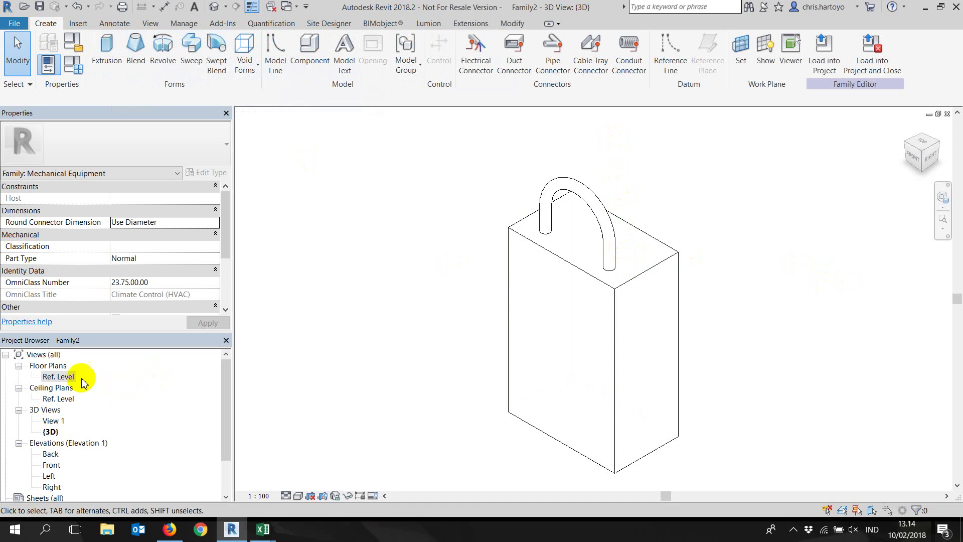
double_click(50, 465)
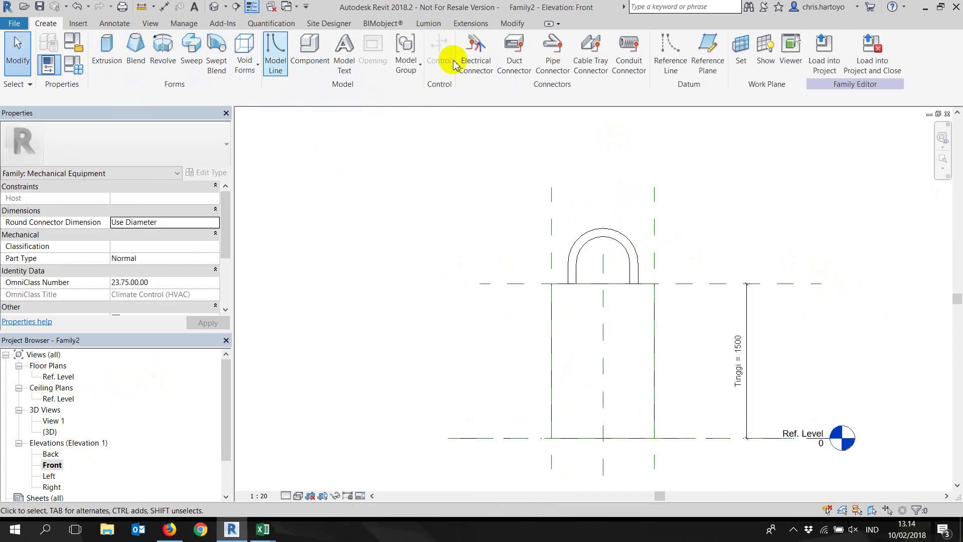
left_click(707, 46)
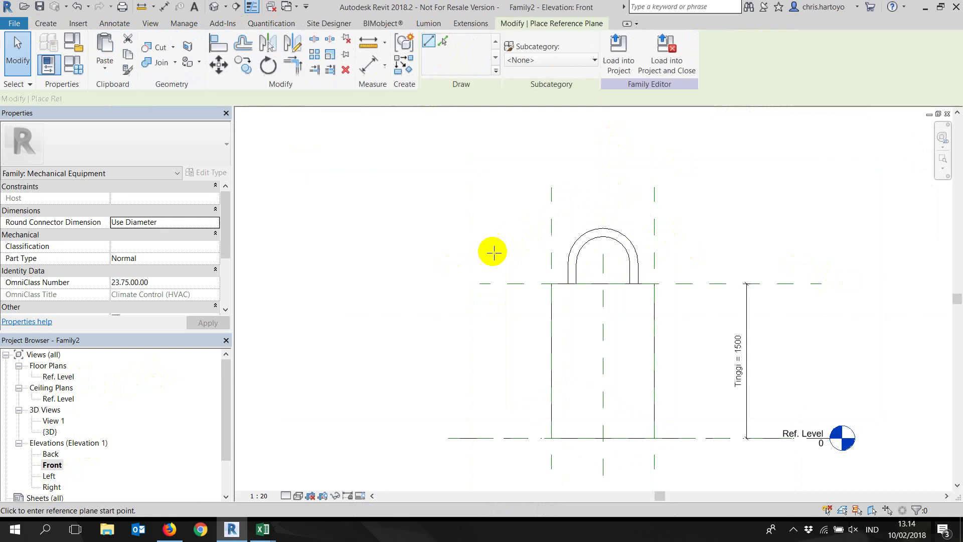
left_click(497, 252)
left_click(720, 254)
key("Escape")
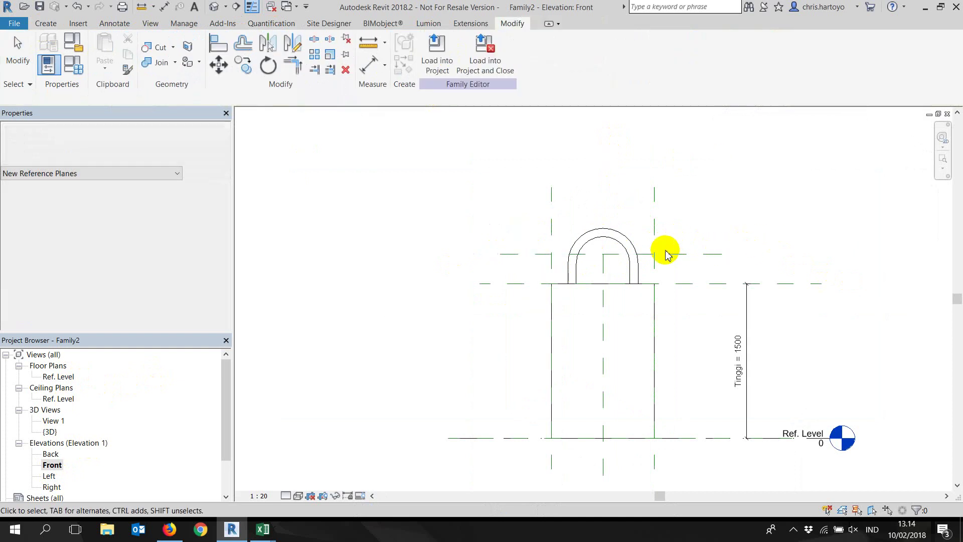
left_click(667, 253)
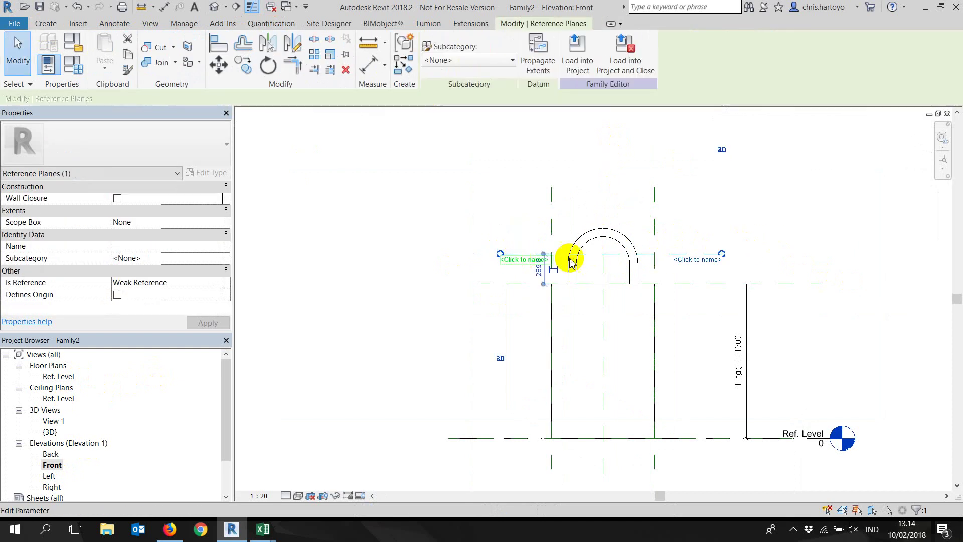
left_click(693, 259)
type("B")
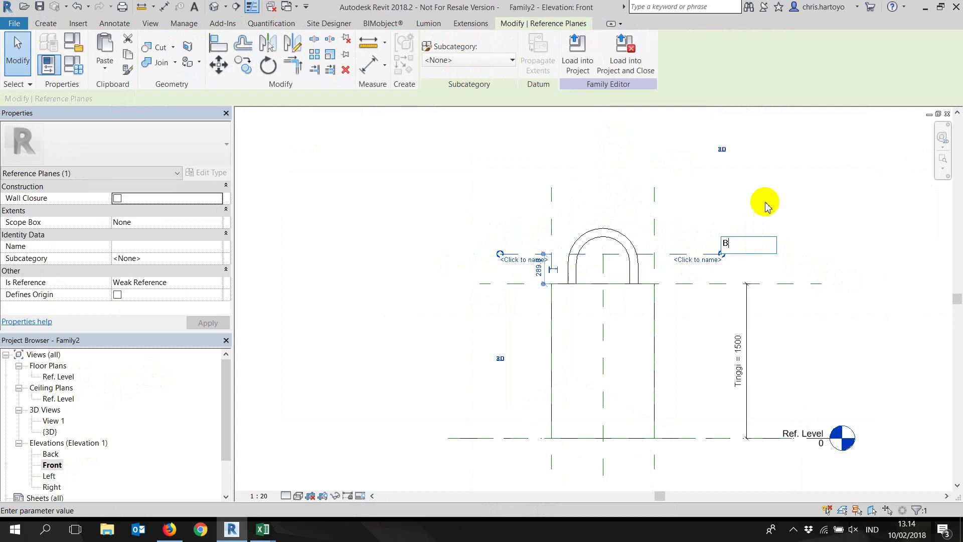
key("Return")
double_click(70, 376)
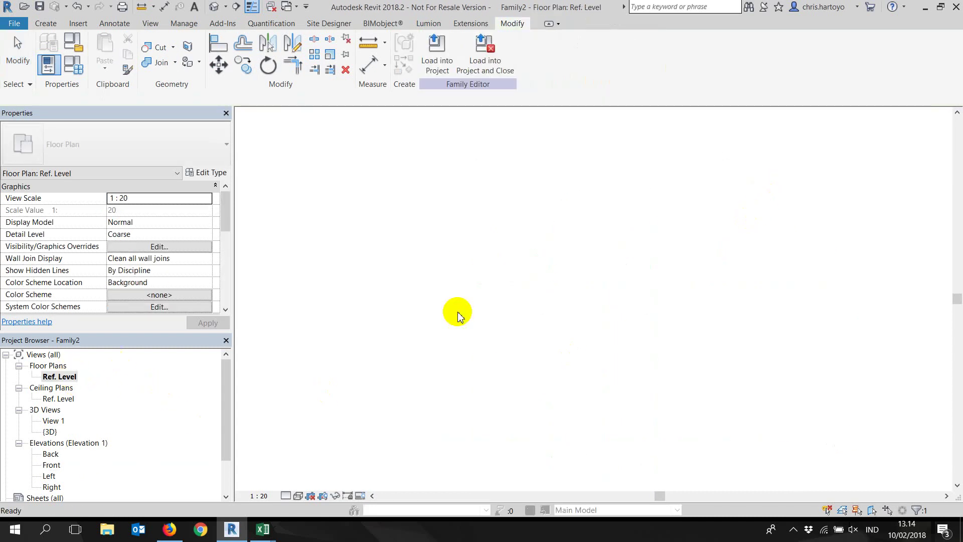
left_click(46, 24)
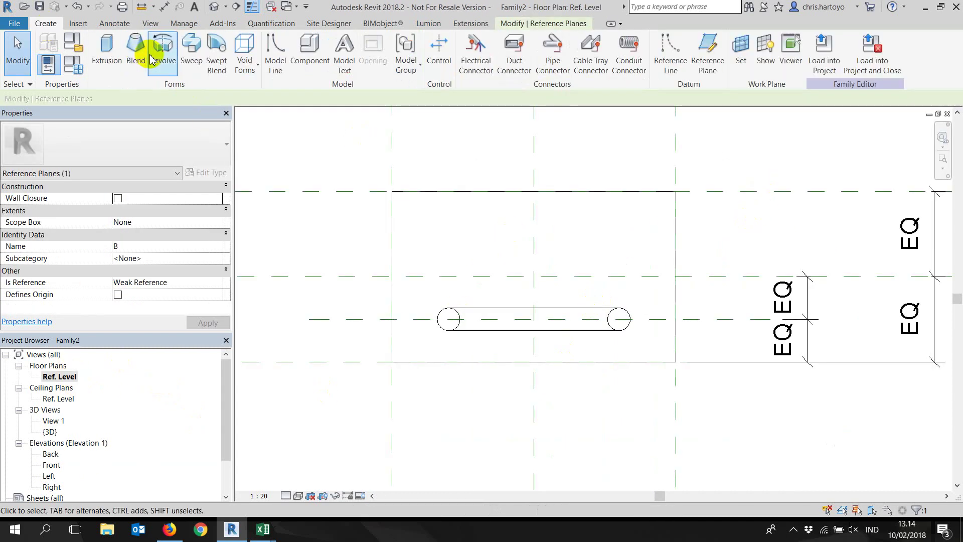
- Start a blend and sketch its rectangular base inside the box
left_click(134, 44)
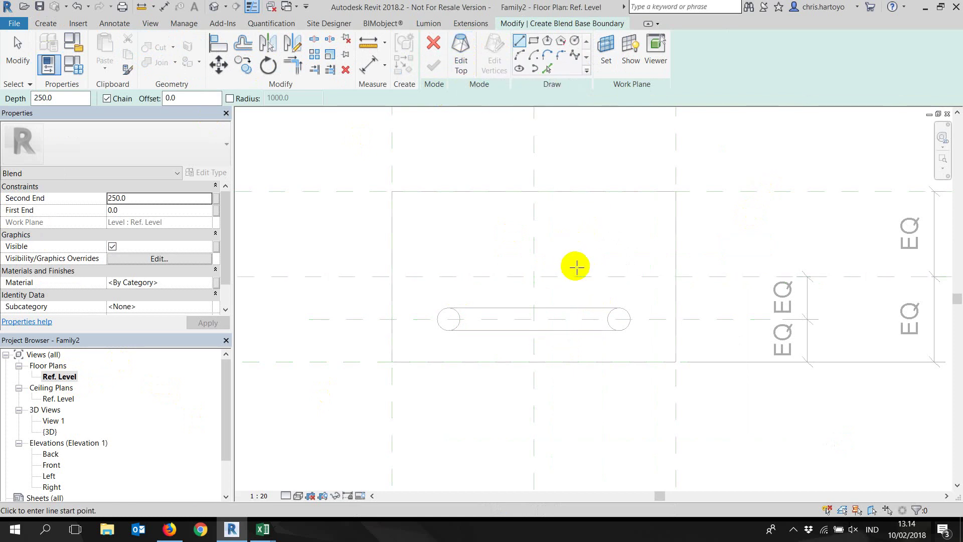
left_click(535, 45)
left_click(553, 206)
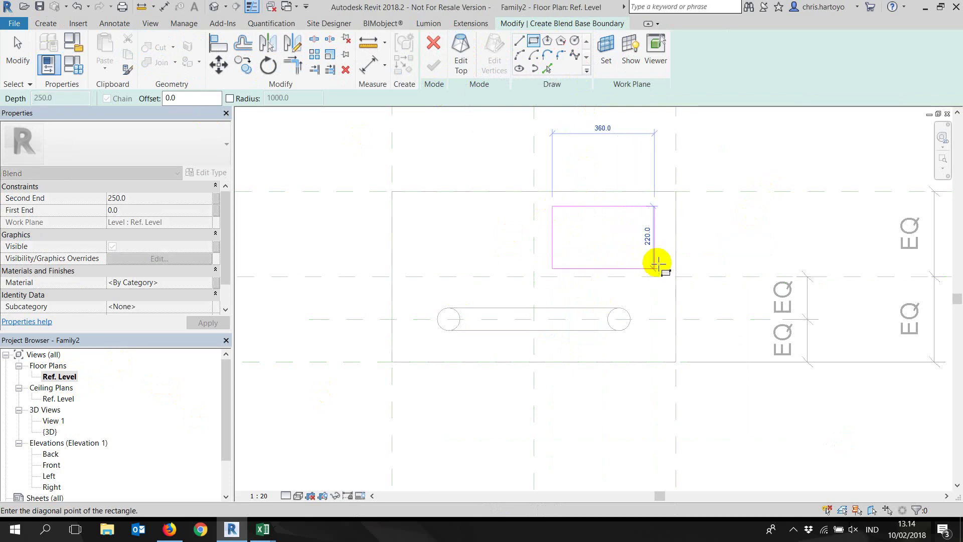
left_click(660, 257)
- Sketch a circular top inside the rectangle, finish the 250-deep blend, and open the Front elevation
left_click(455, 76)
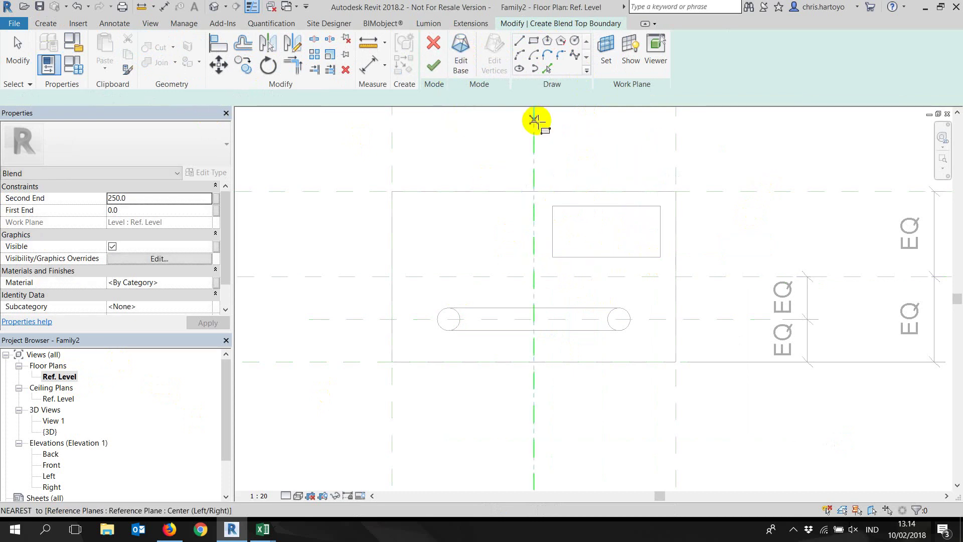
left_click(605, 234)
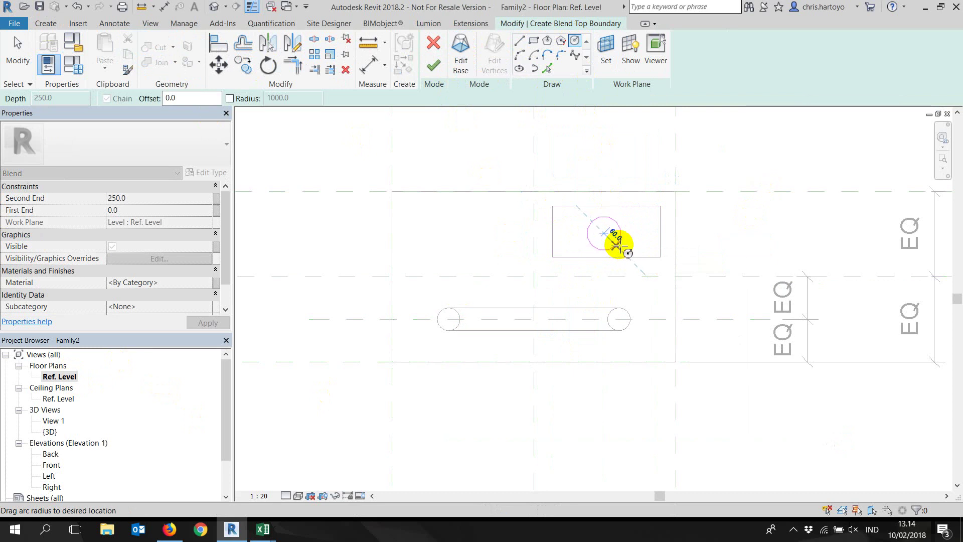
left_click(618, 244)
left_click(432, 65)
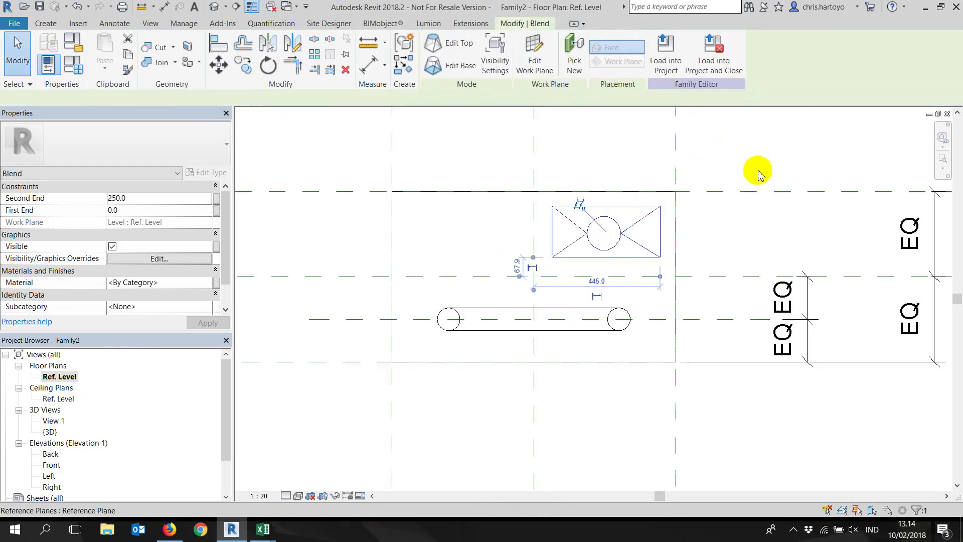
left_click(759, 173)
double_click(60, 465)
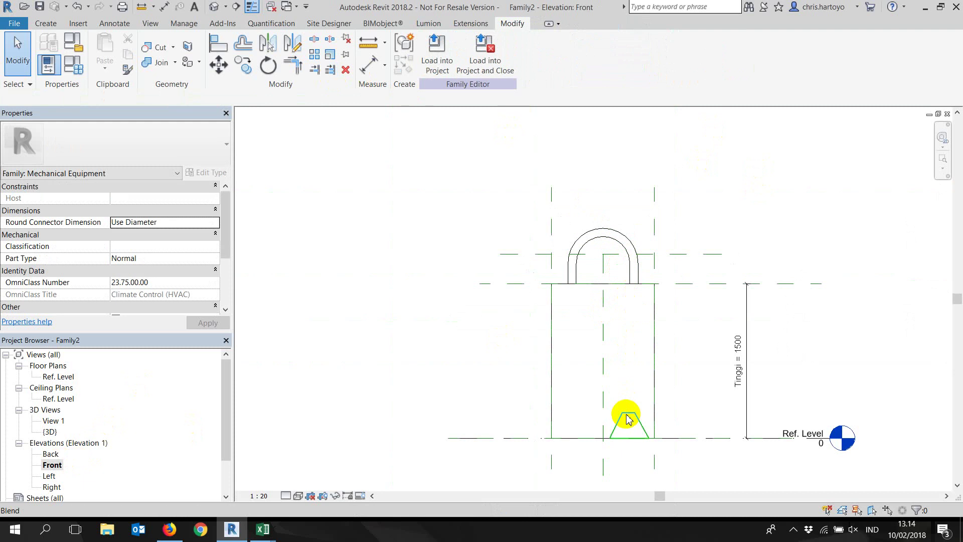
- Select the blend and inspect its 445.0 width dimension
left_click(627, 417)
left_click(622, 398)
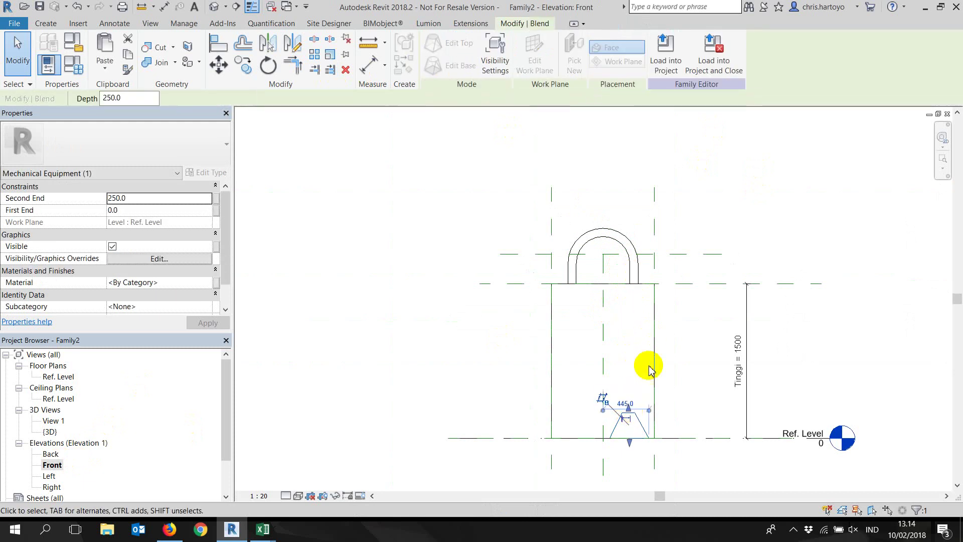
left_click(630, 407)
left_click(627, 405)
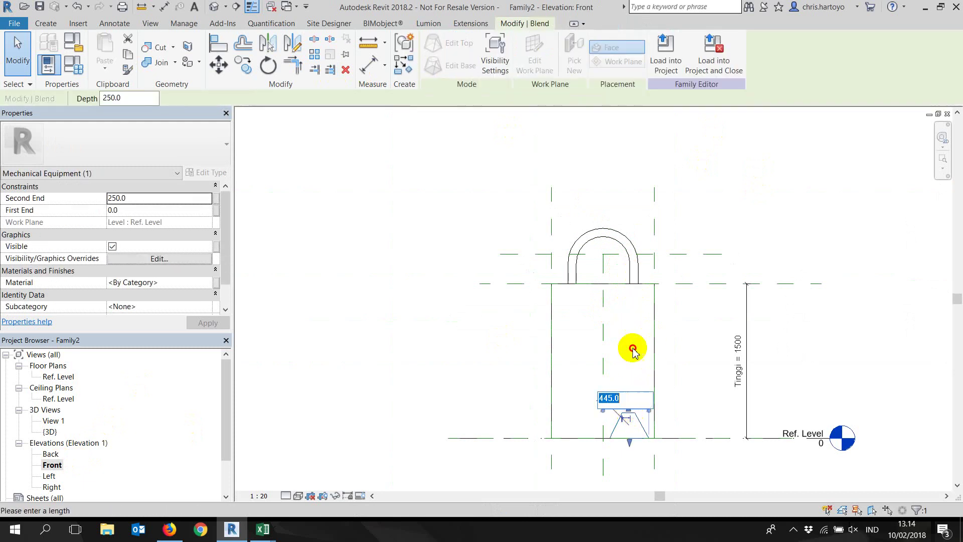
left_click(651, 414)
scroll(647, 421, "up", 2)
- Drag the blend's top up to the upper reference plane and its base up to the box top
left_click(635, 416)
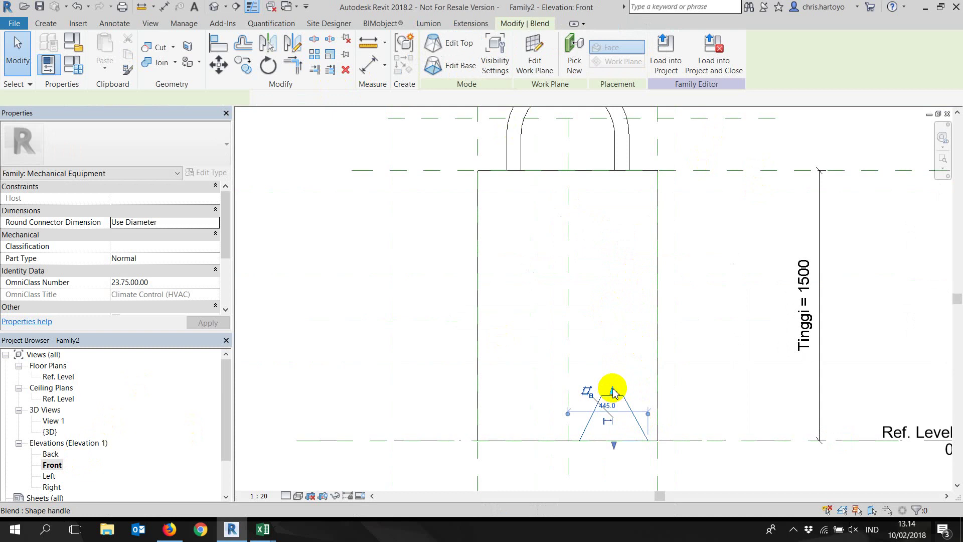
left_click_drag(613, 393, 602, 122)
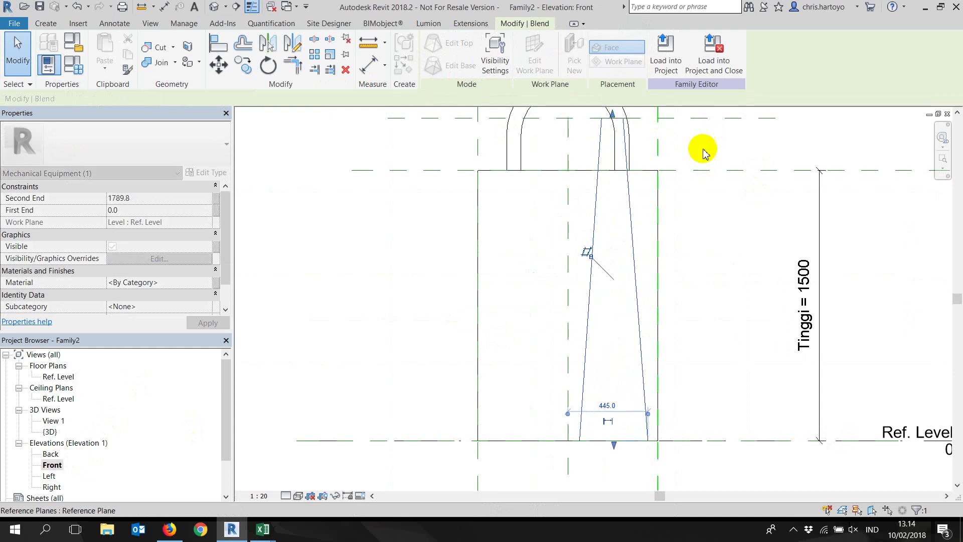
middle_click_drag(702, 146, 731, 322)
scroll(731, 322, "down", 3)
middle_click_drag(636, 467, 627, 393)
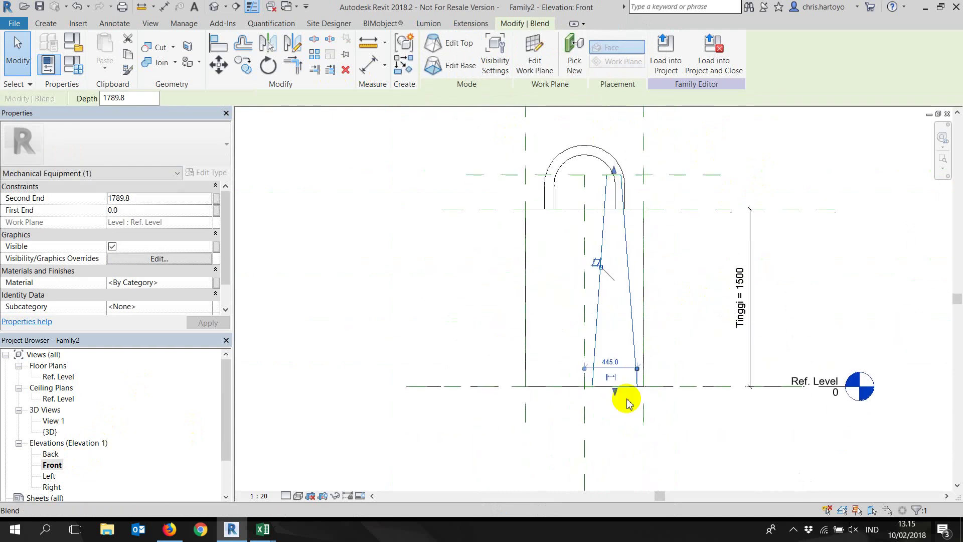
left_click_drag(612, 389, 613, 209)
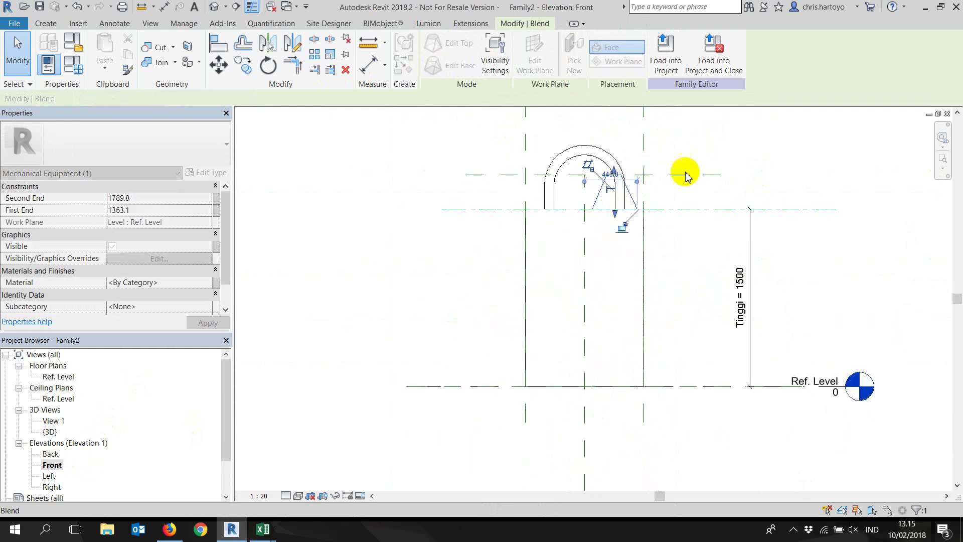
scroll(630, 128, "up", 2)
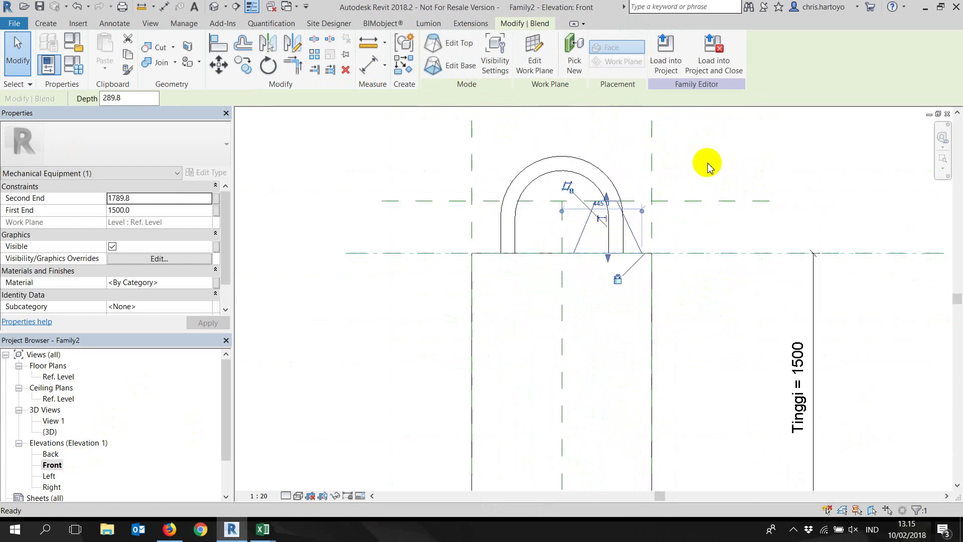
left_click(705, 161)
- Align and lock the nozzle top to the upper reference plane, then view the model in 3D
left_click(220, 44)
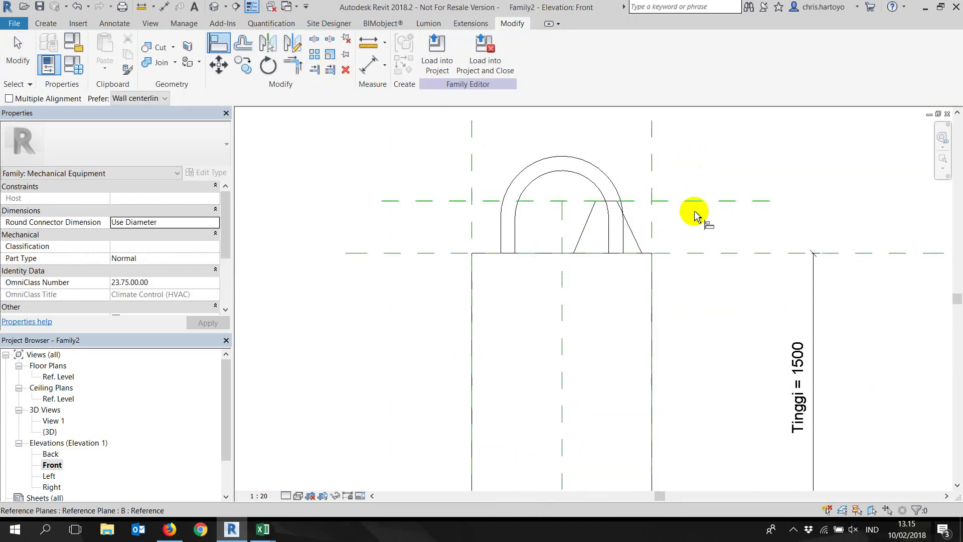
left_click(690, 203)
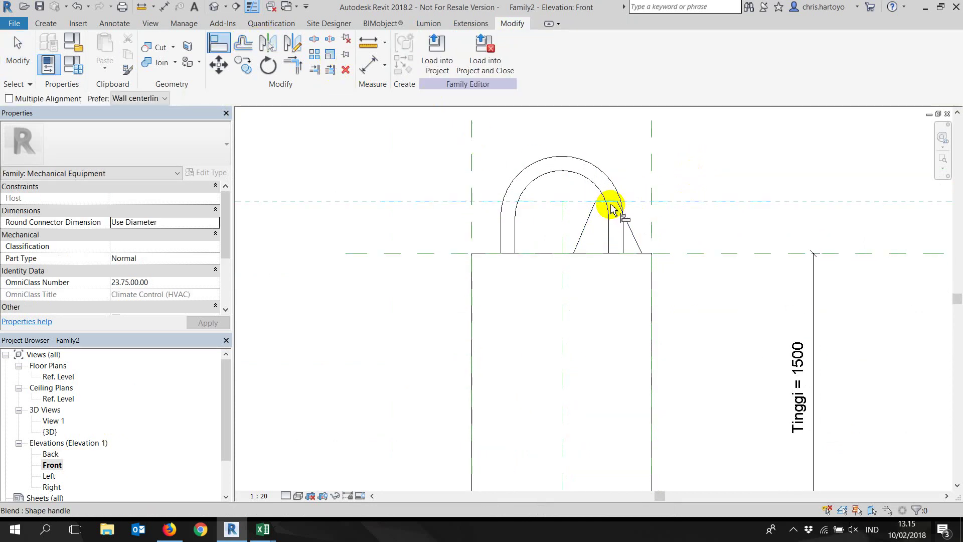
left_click(576, 187)
left_click(213, 7)
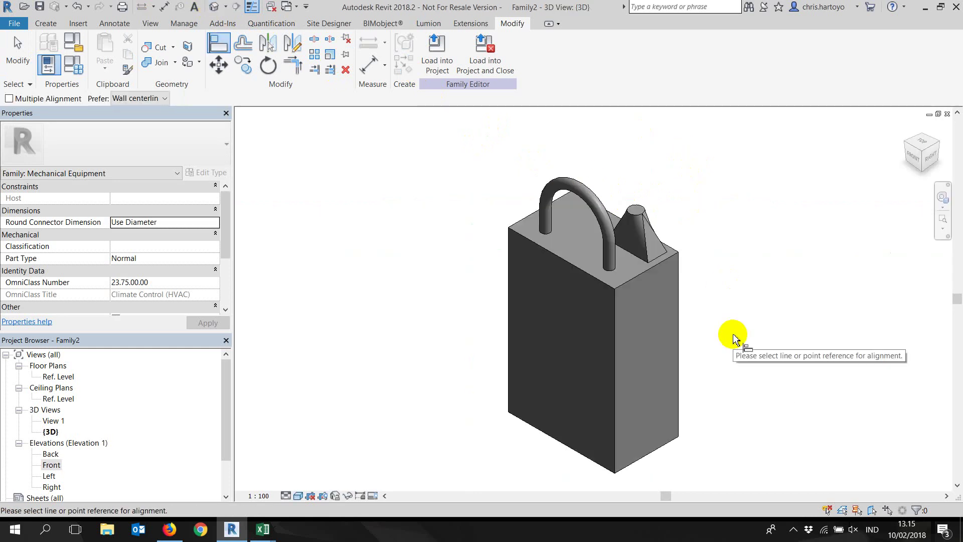
- Place a pipe connector on the nozzle's circular top face
scroll(624, 196, "up", 2)
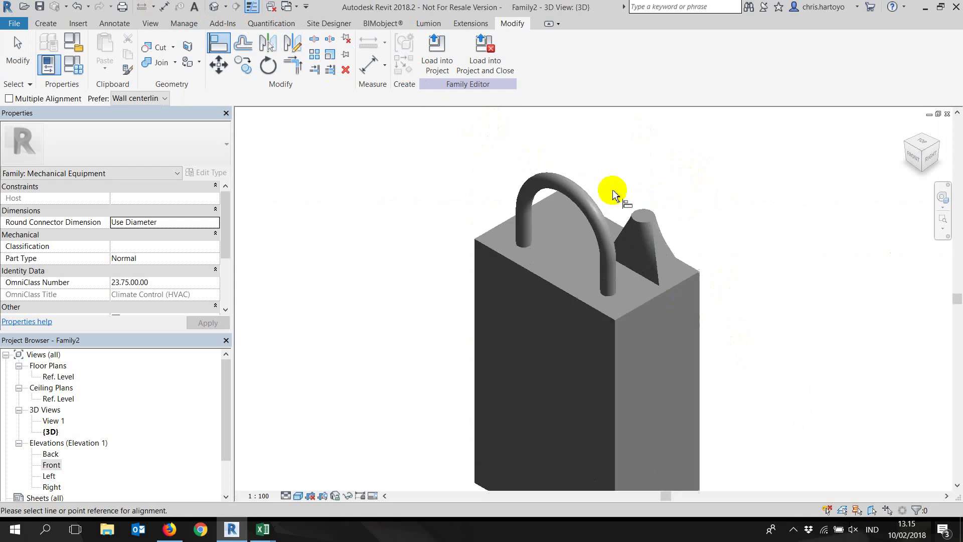
scroll(635, 213, "up", 1)
key("Escape")
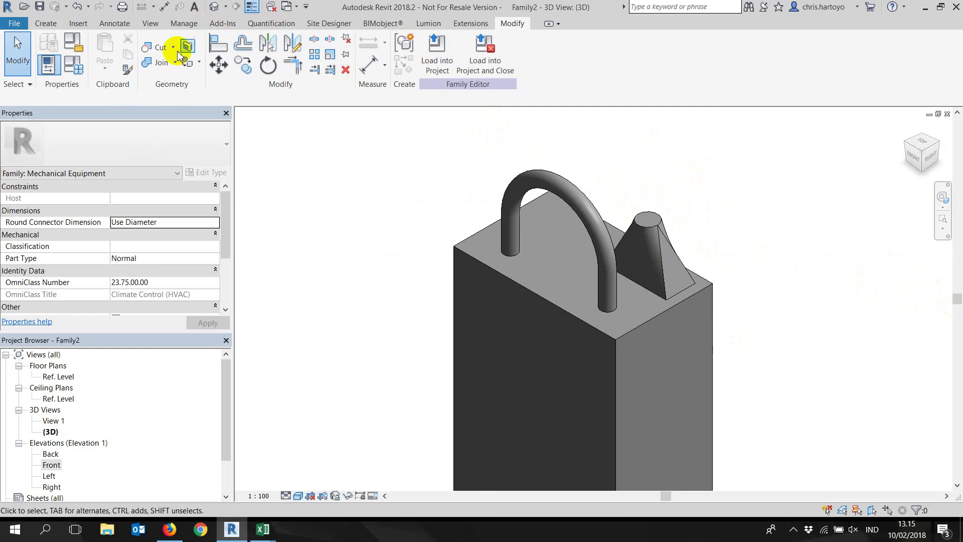
left_click(46, 23)
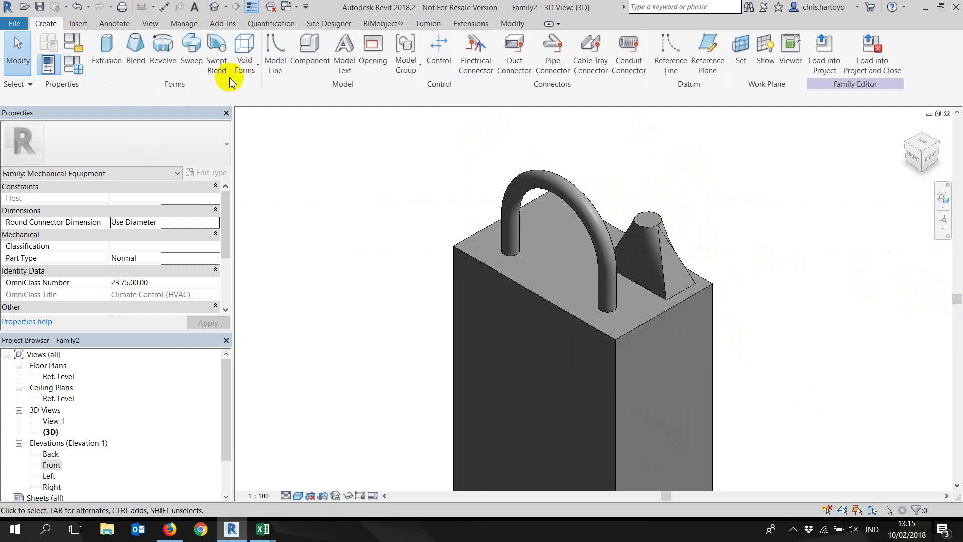
left_click(556, 65)
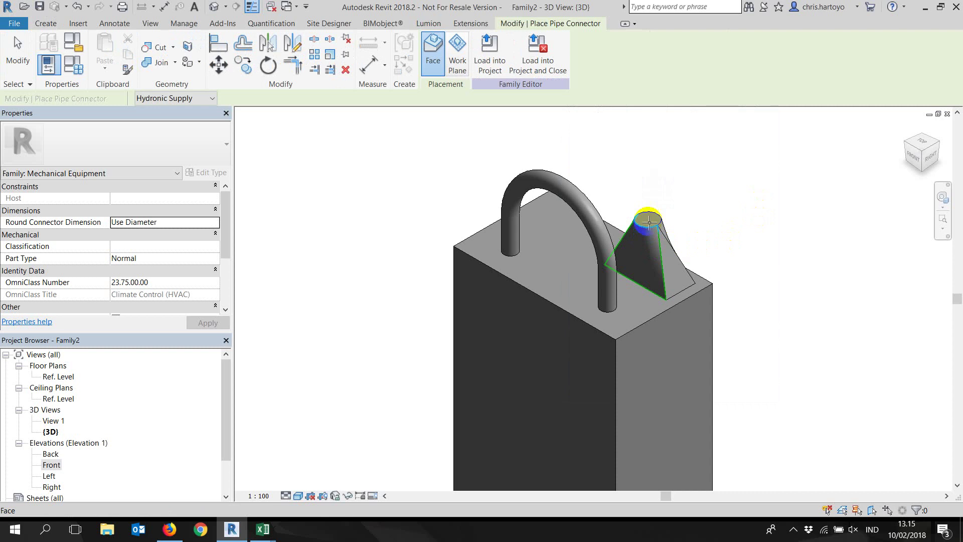
scroll(647, 217, "up", 2)
scroll(627, 213, "up", 3)
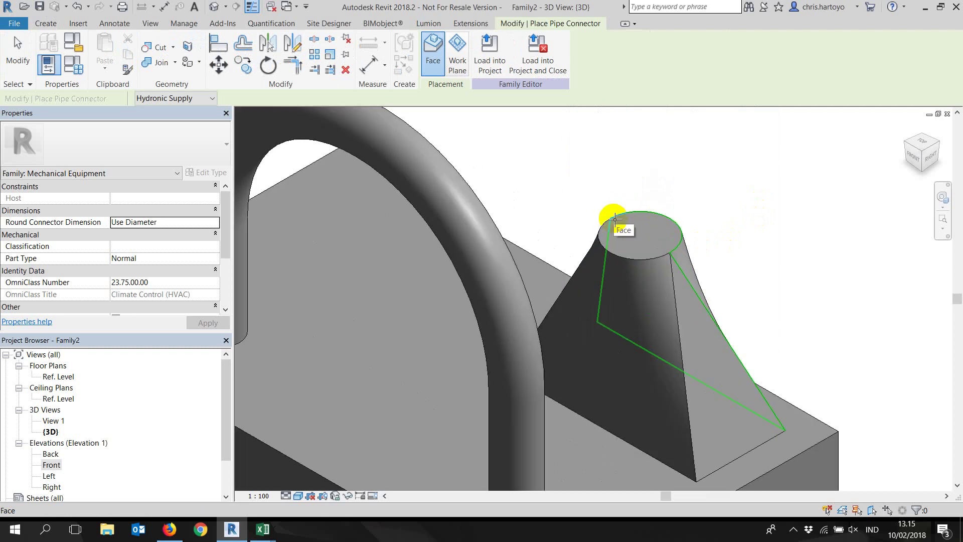
scroll(613, 220, "up", 1)
scroll(608, 218, "up", 1)
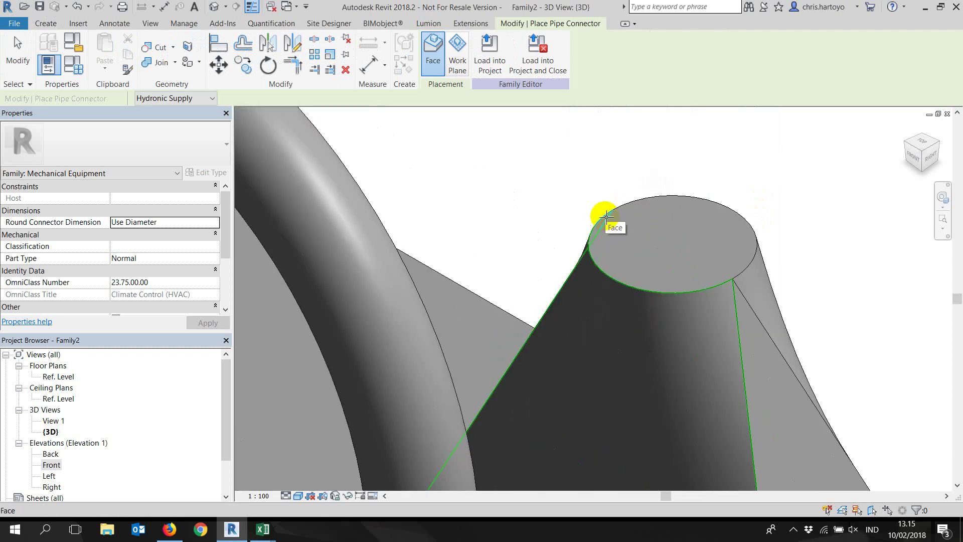
left_click(606, 217)
scroll(783, 201, "down", 5)
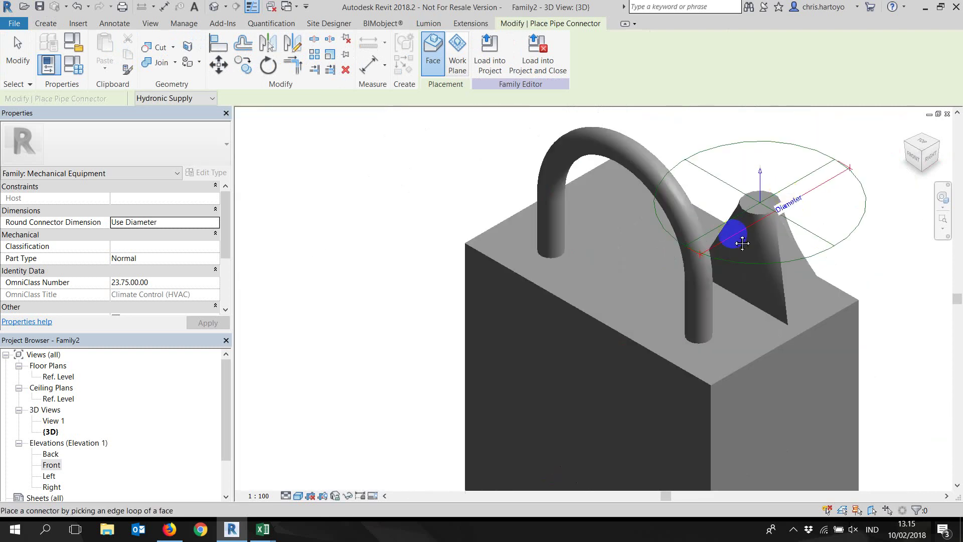
key("Escape")
- Set the pipe connector's System Classification to Domestic Cold Water
left_click(710, 215)
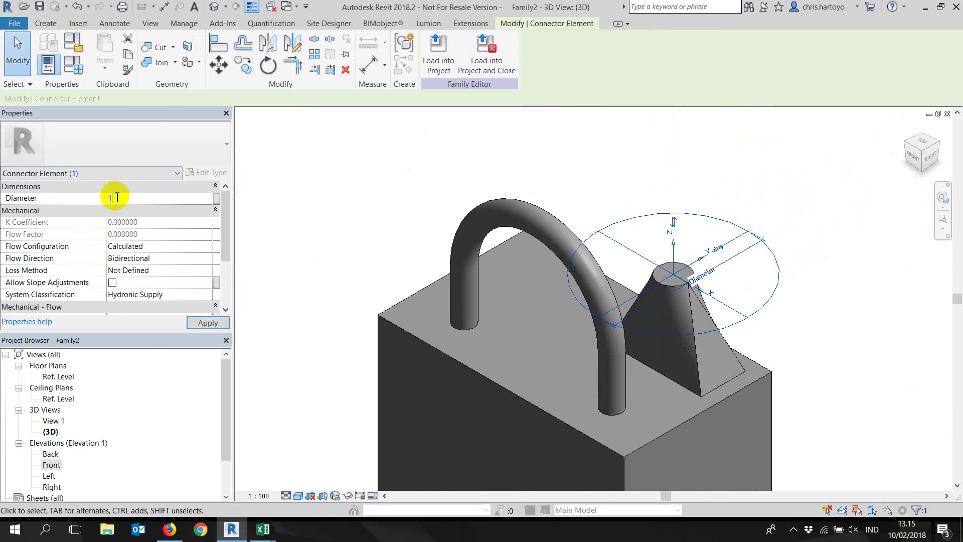
scroll(228, 235, "down", 1)
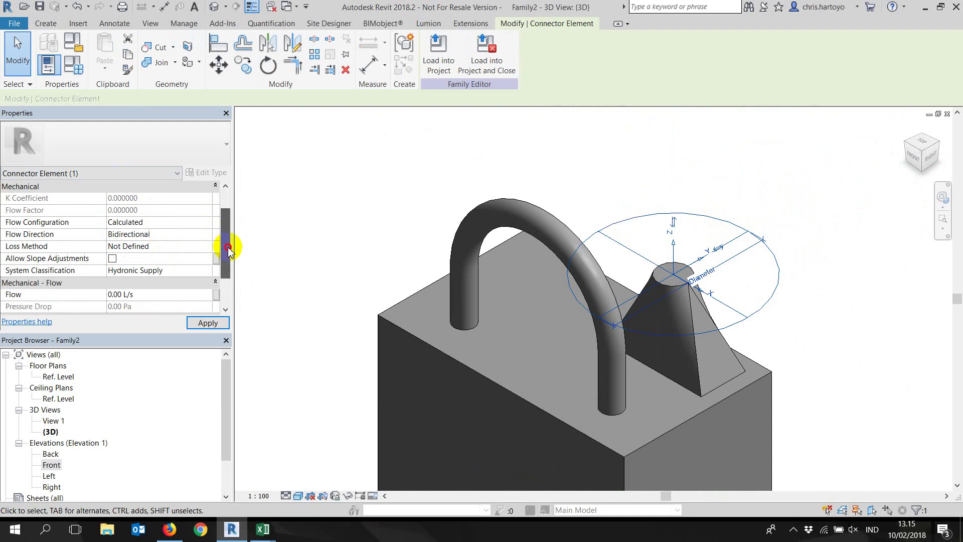
left_click(206, 271)
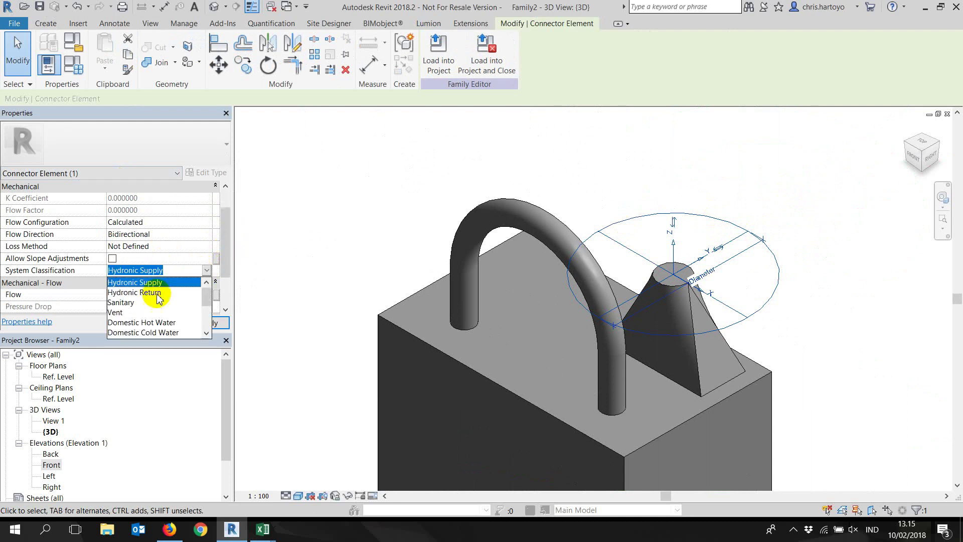
left_click(150, 323)
left_click(209, 270)
left_click(160, 327)
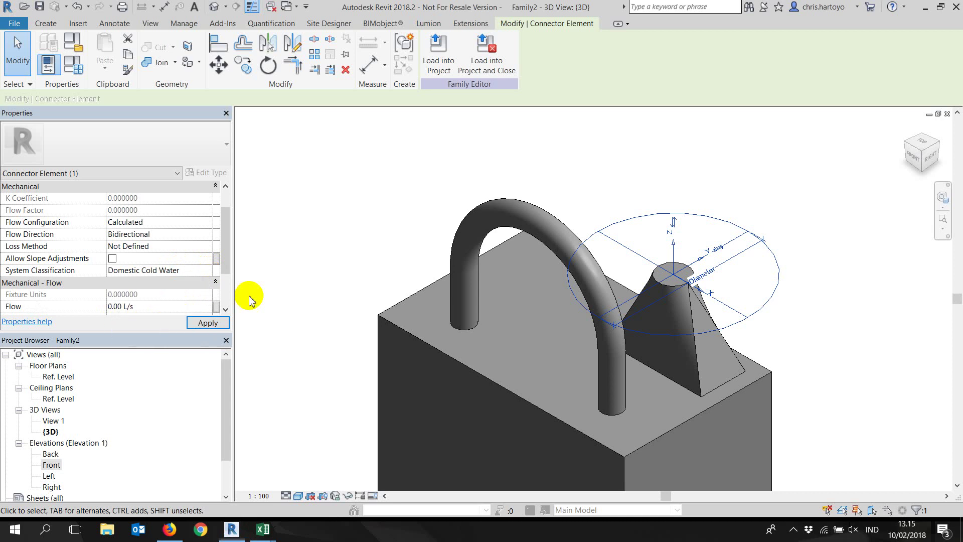
left_click(207, 322)
left_click(692, 157)
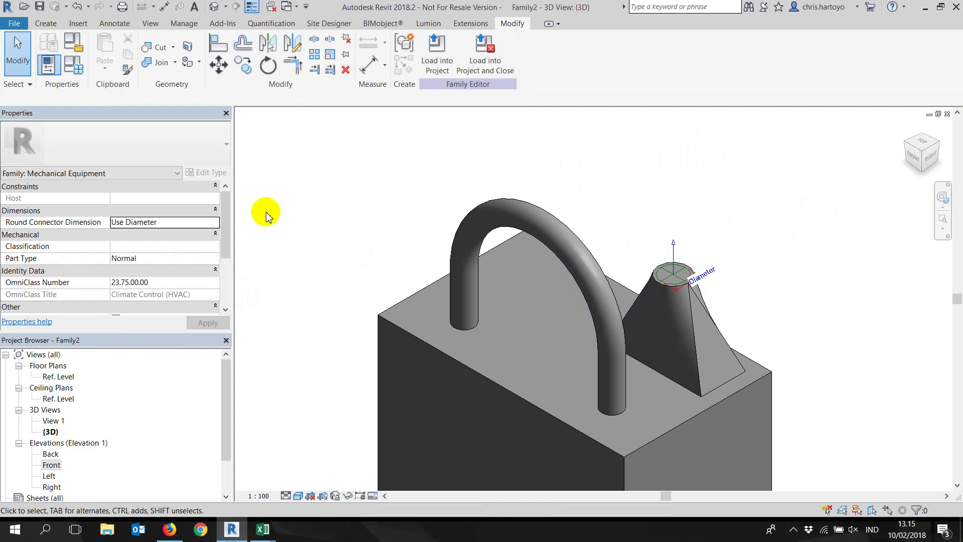
- Rotate the view to show the box's lower side and open the void form types
left_click(46, 23)
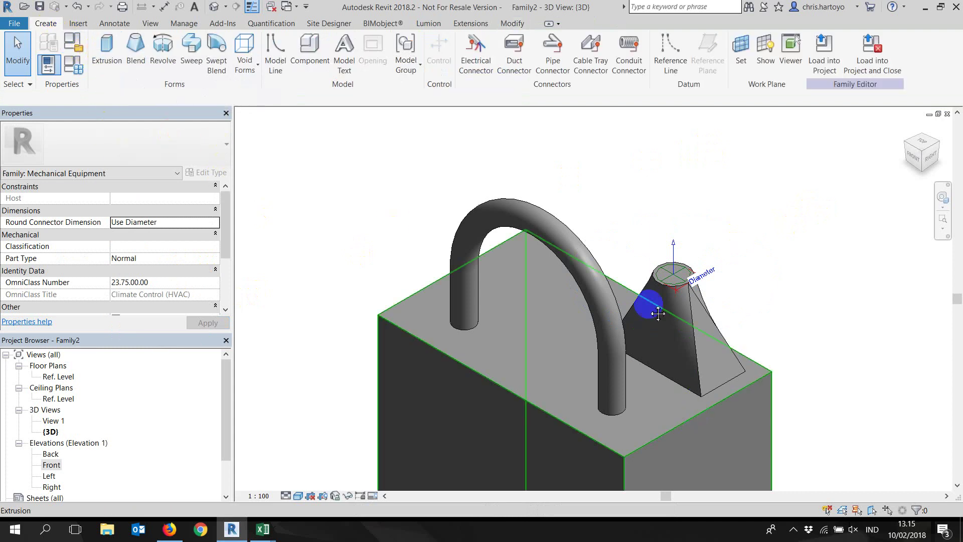
scroll(655, 426, "down", 2)
middle_click_drag(655, 426, 597, 353)
left_click(243, 58)
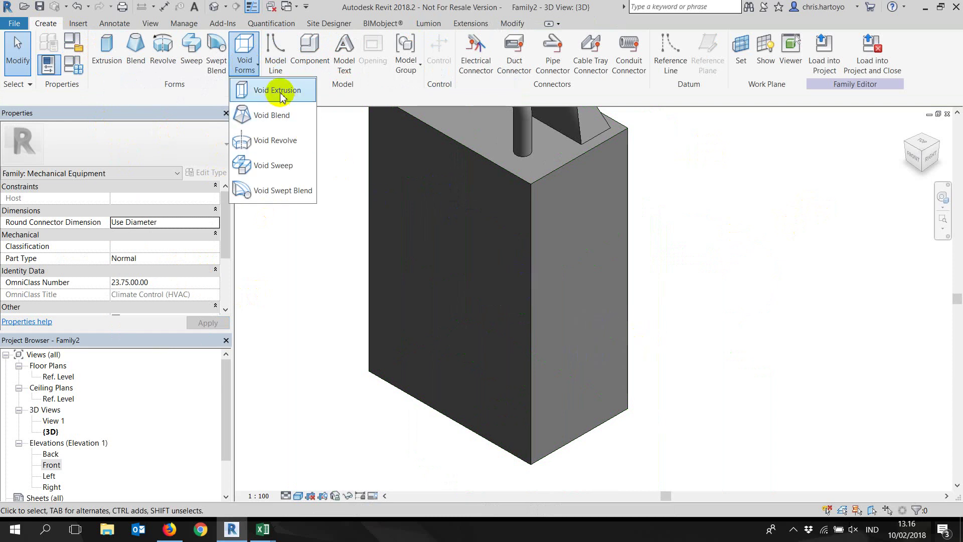
- Start a void extrusion using the box's side face as the work plane
left_click(275, 90)
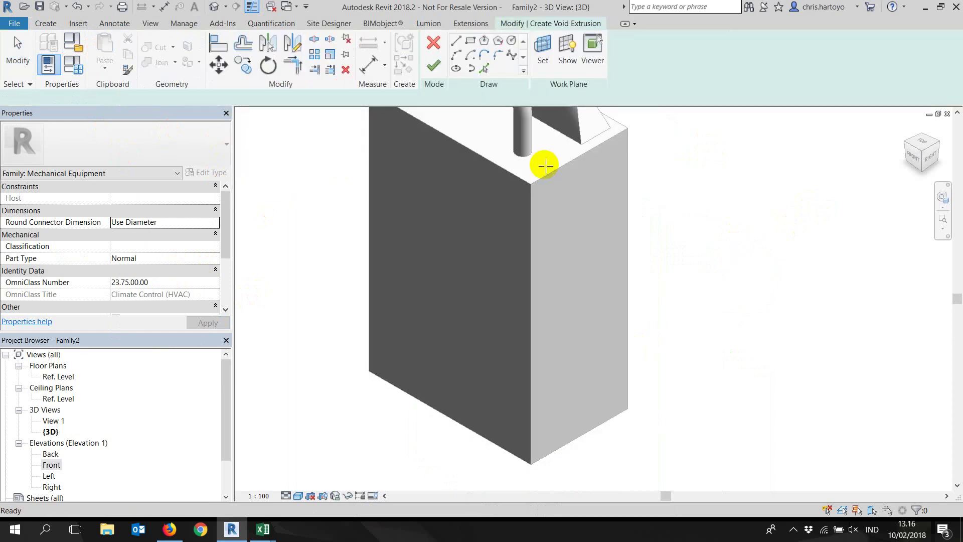
left_click(550, 55)
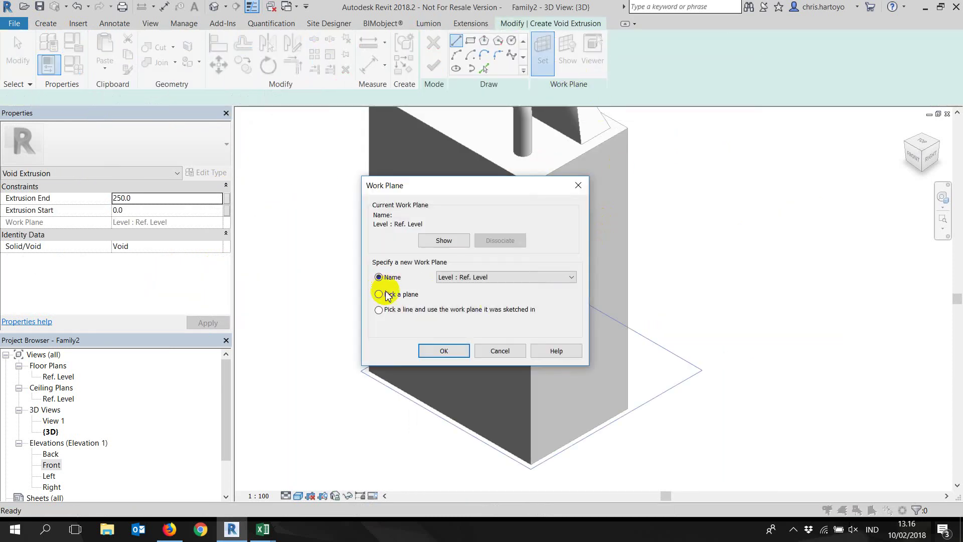
left_click(447, 350)
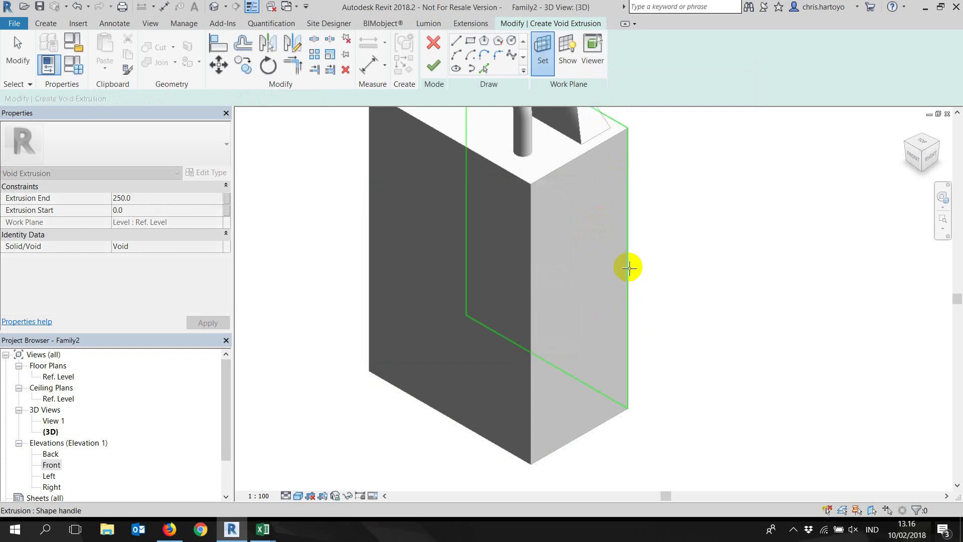
left_click(538, 354)
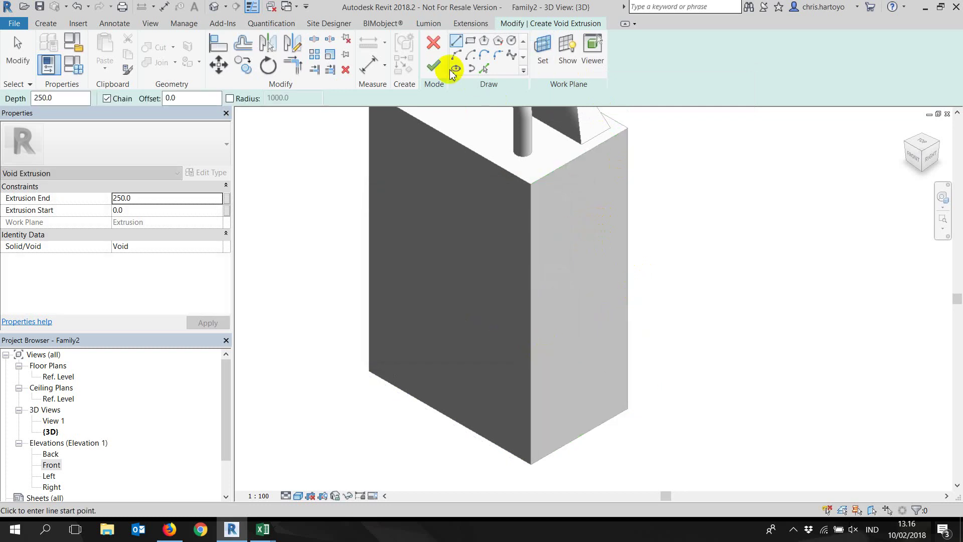
- Sketch a 260 by 580 rectangle with depth 50 and finish the void cut
left_click(470, 40)
left_click(561, 314)
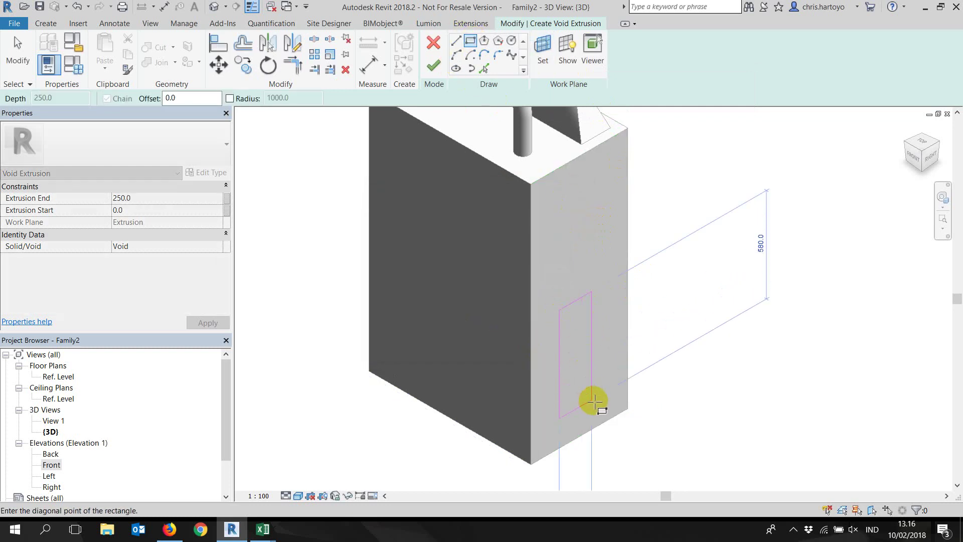
left_click(602, 394)
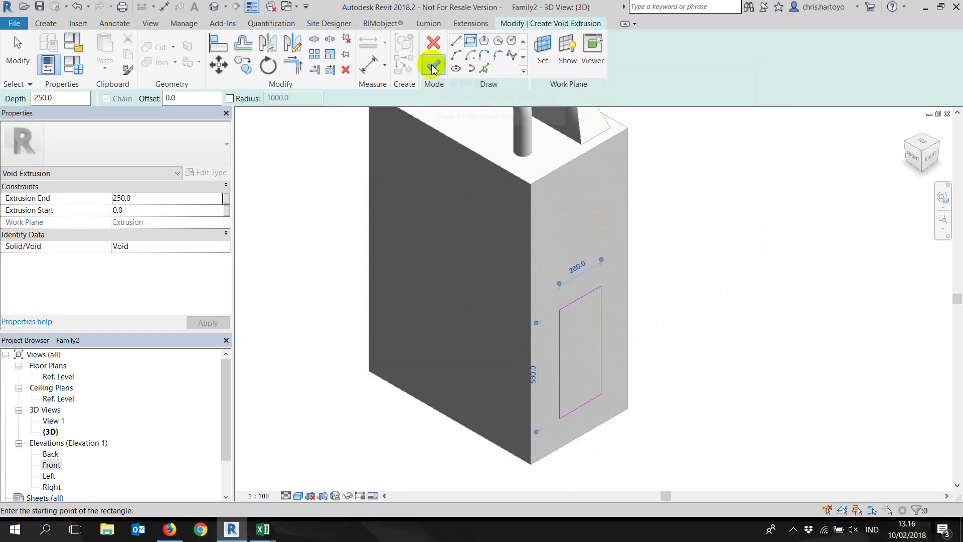
left_click_drag(63, 98, 9, 97)
type("50")
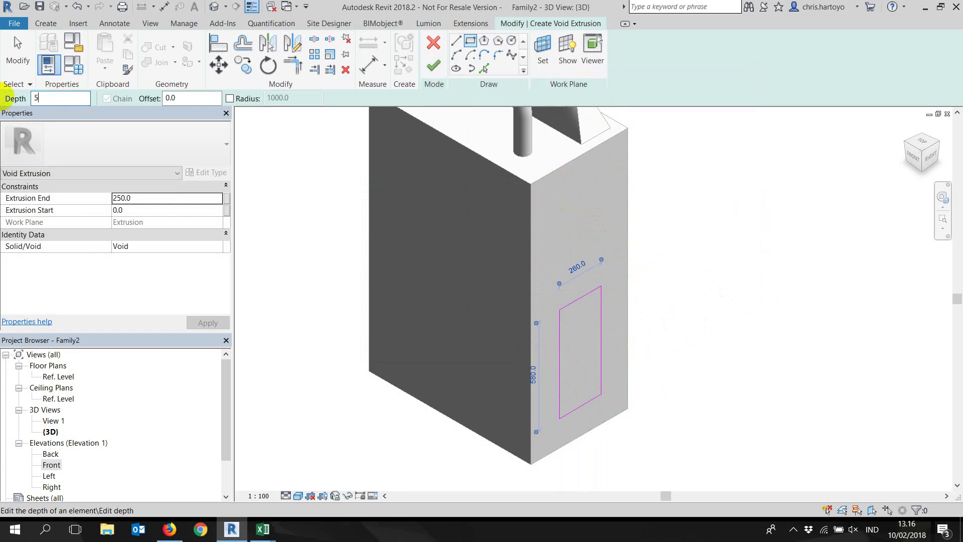
key("Return")
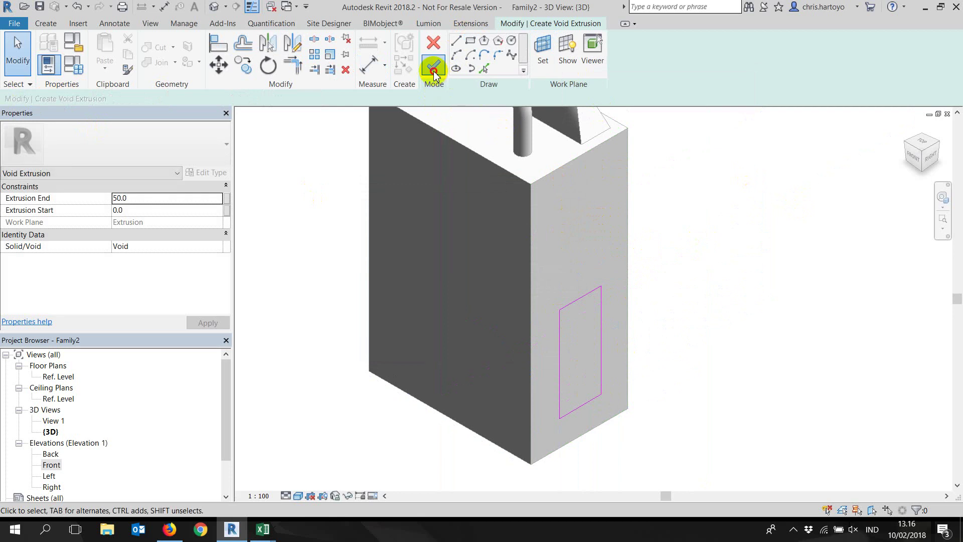
left_click(433, 66)
key("Escape")
scroll(568, 347, "up", 2)
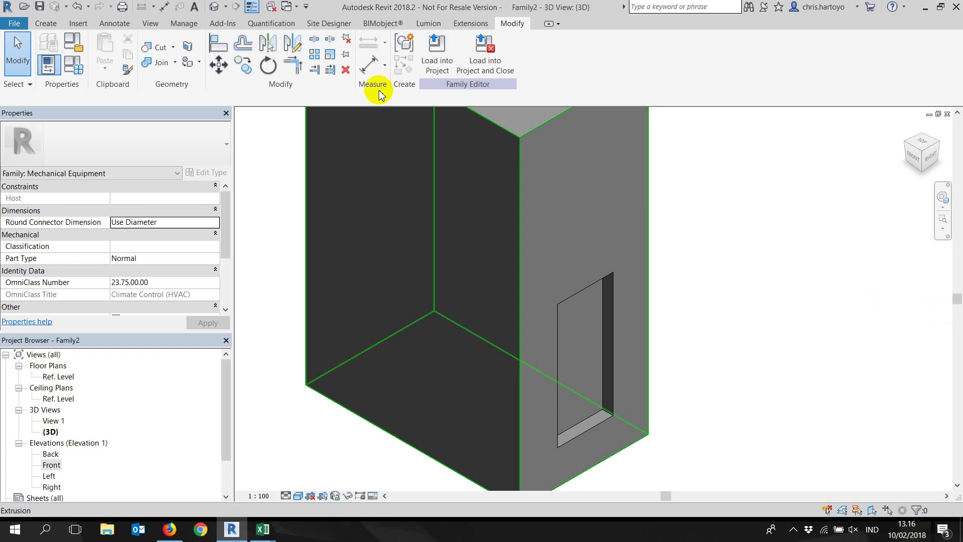
- Place a duct connector on the side recess face of Family2
left_click(46, 23)
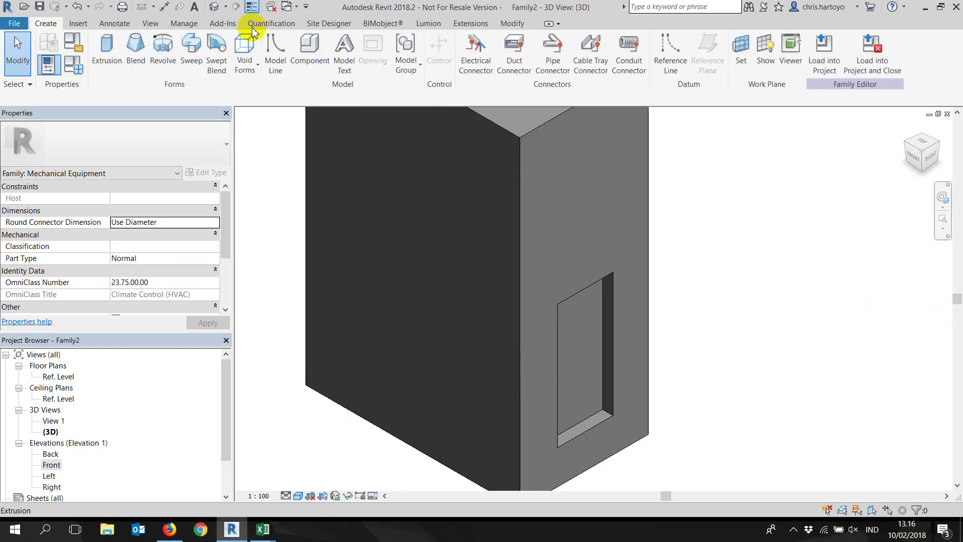
left_click(511, 56)
left_click(602, 298)
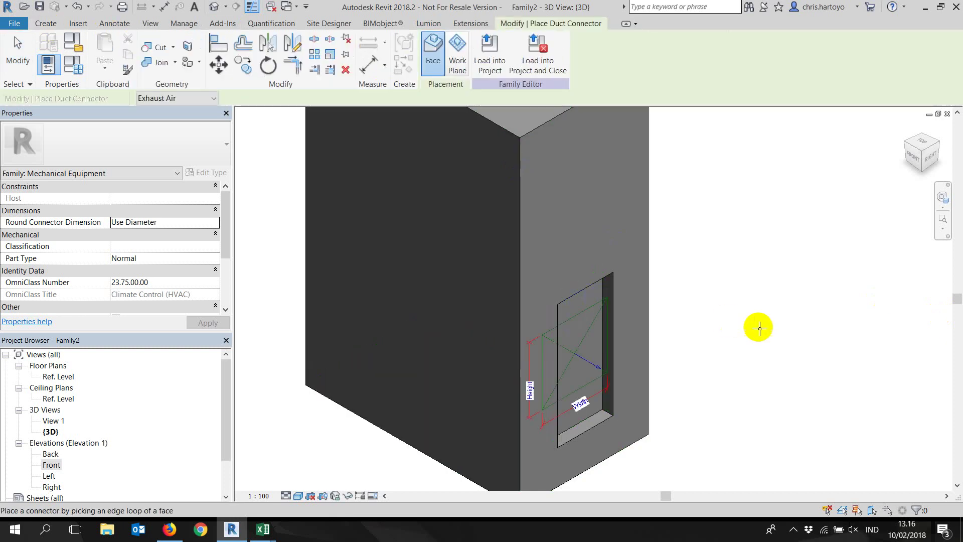
scroll(554, 441, "up", 2)
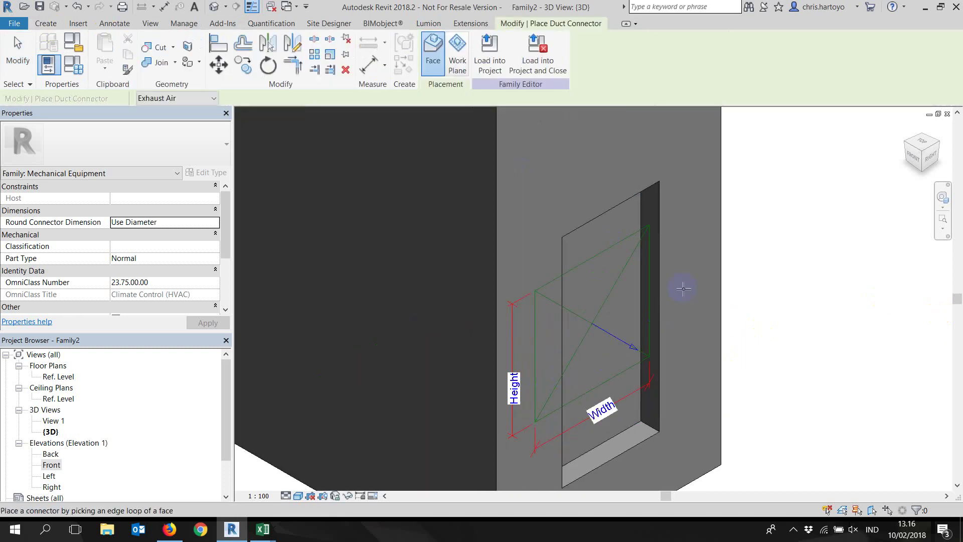
key("Escape")
- Set the recess duct connector to 300 high by 100 wide
left_click(616, 251)
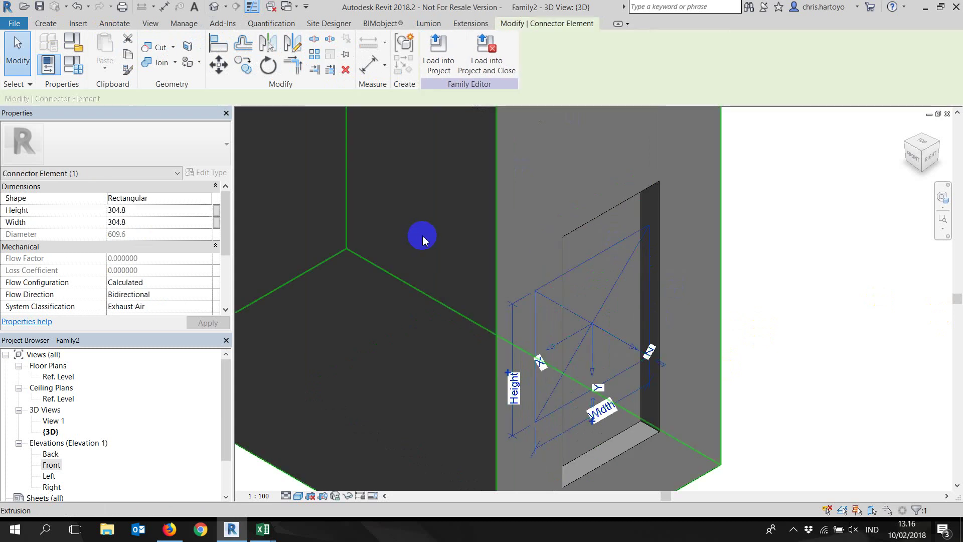
left_click(166, 211)
type("100")
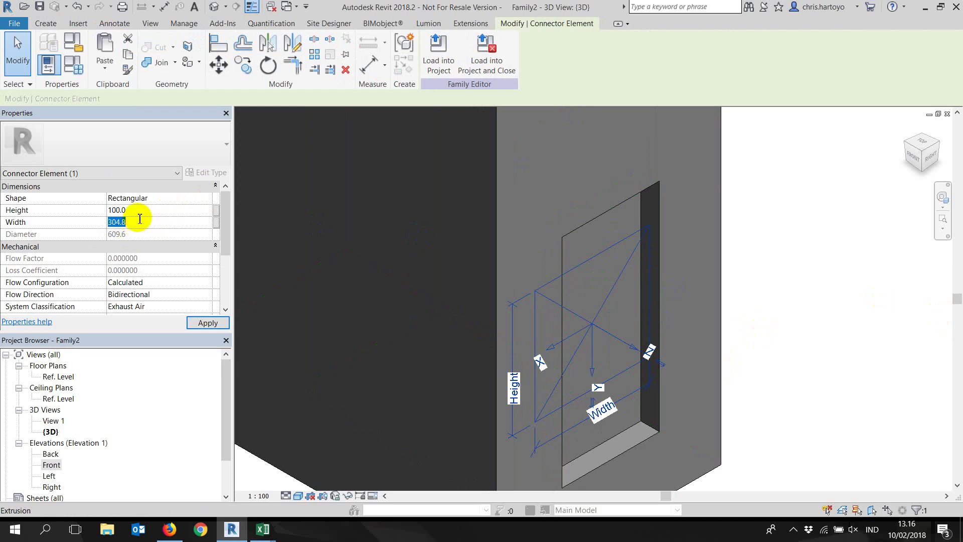
middle_click_drag(530, 264, 336, 266, "shift")
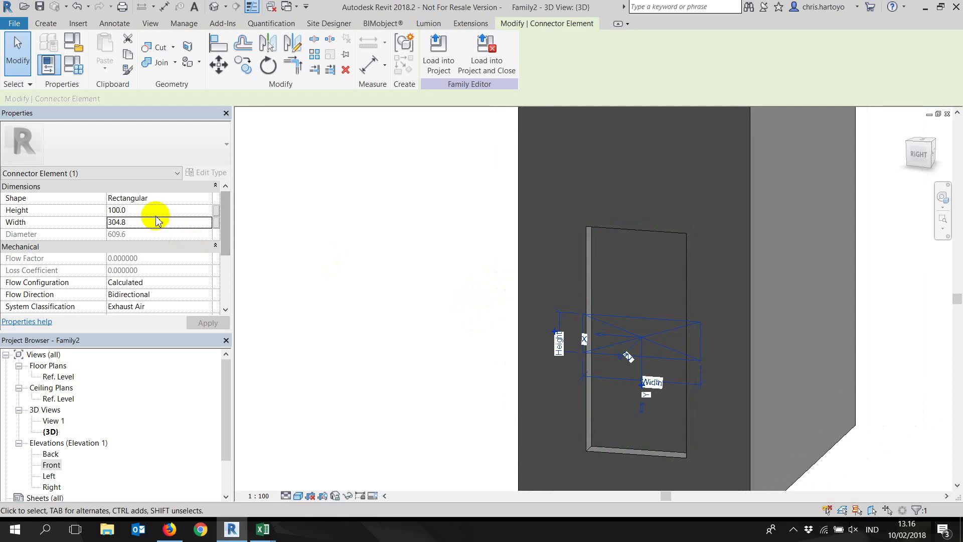
left_click(153, 210)
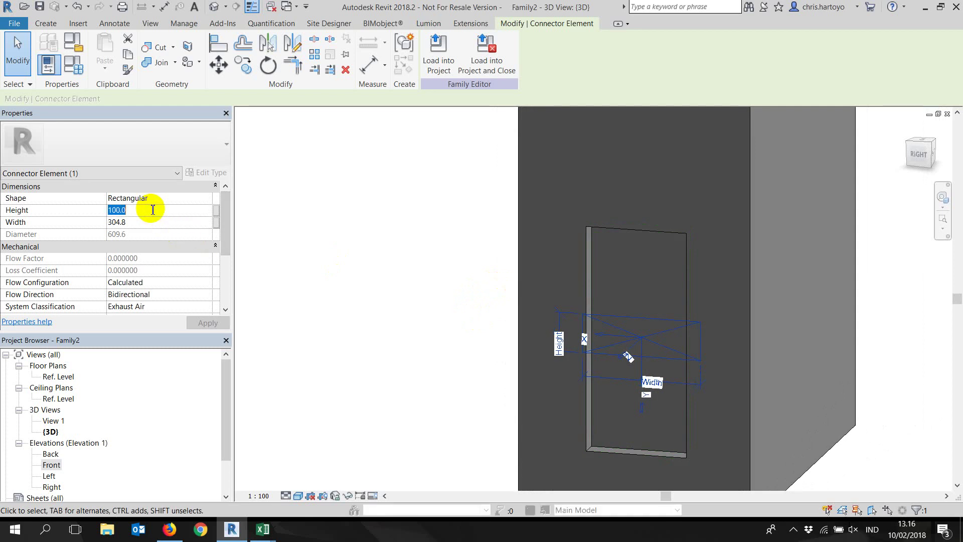
type("300")
key("Tab")
type("100")
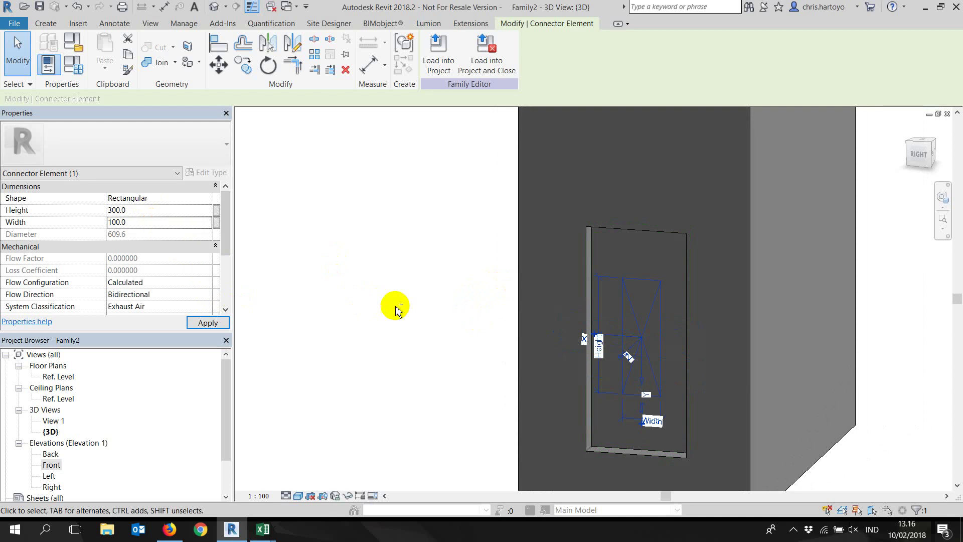
middle_click_drag(393, 306, 773, 258, "shift")
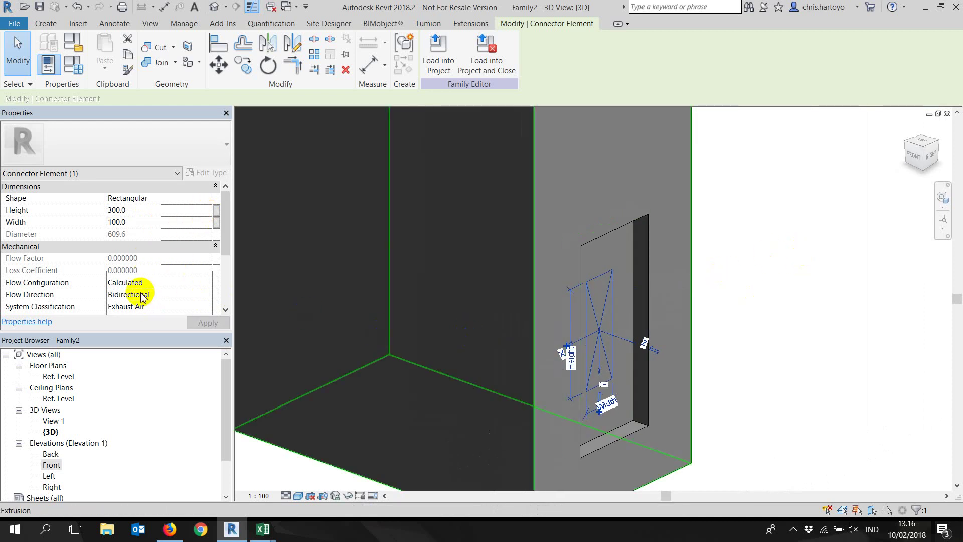
- Classify the duct connector as Supply Air and apply the change
left_click(160, 283)
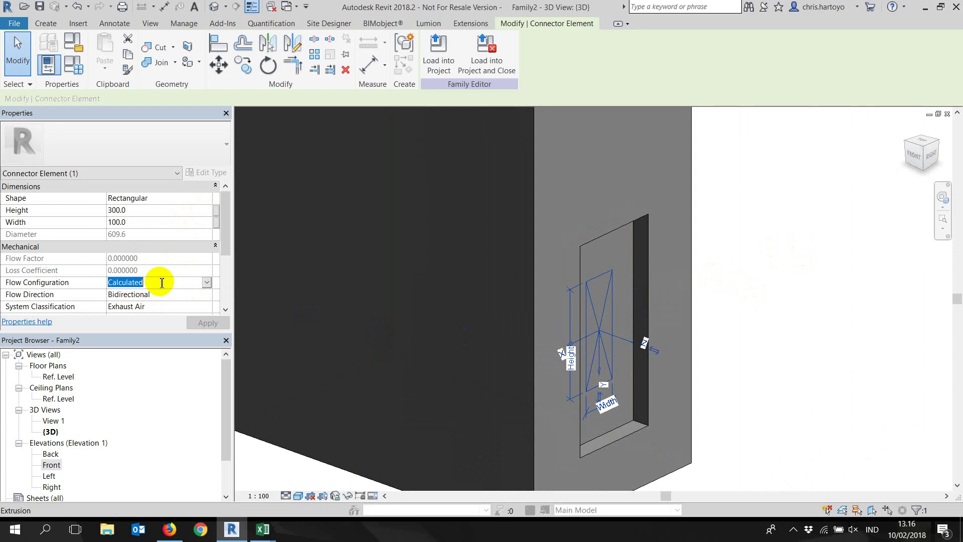
left_click(157, 308)
left_click(206, 306)
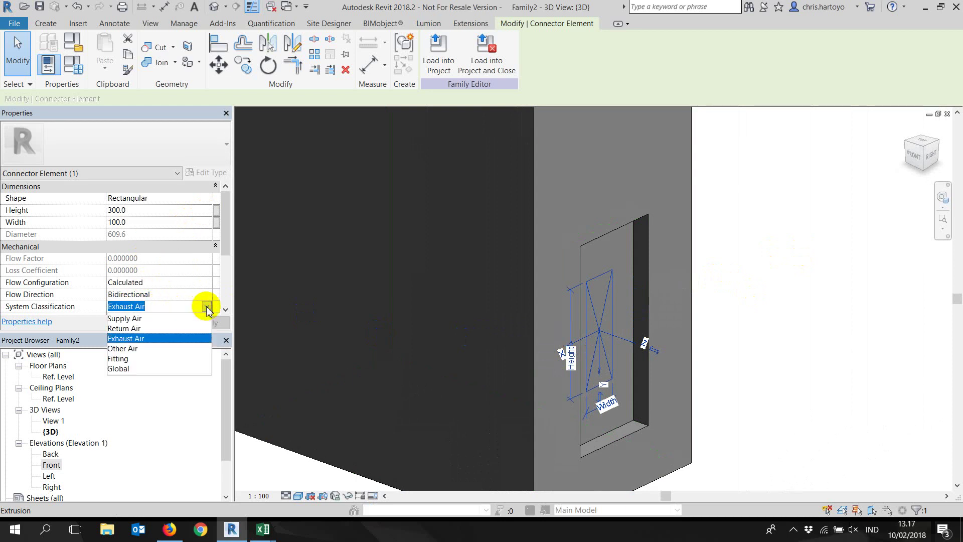
left_click(129, 319)
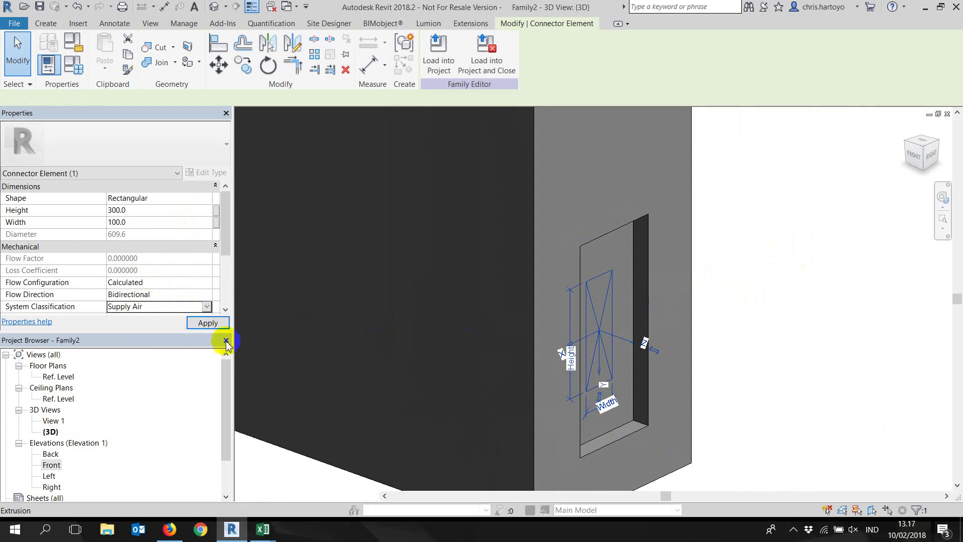
left_click(208, 323)
left_click(769, 259)
scroll(769, 259, "down", 3)
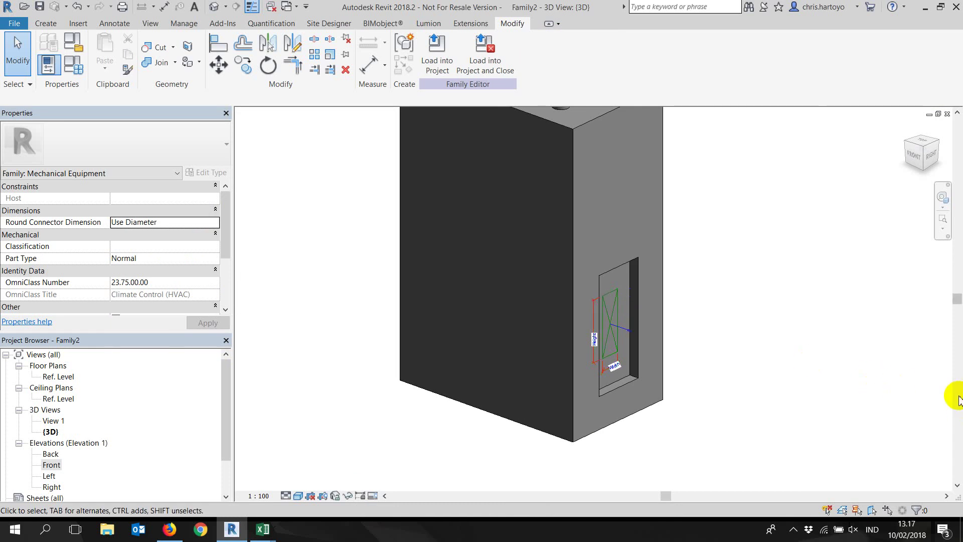
- Save the family as Family2.rfa and load it into Training Floth(Recovery).rvt
scroll(548, 180, "down", 2)
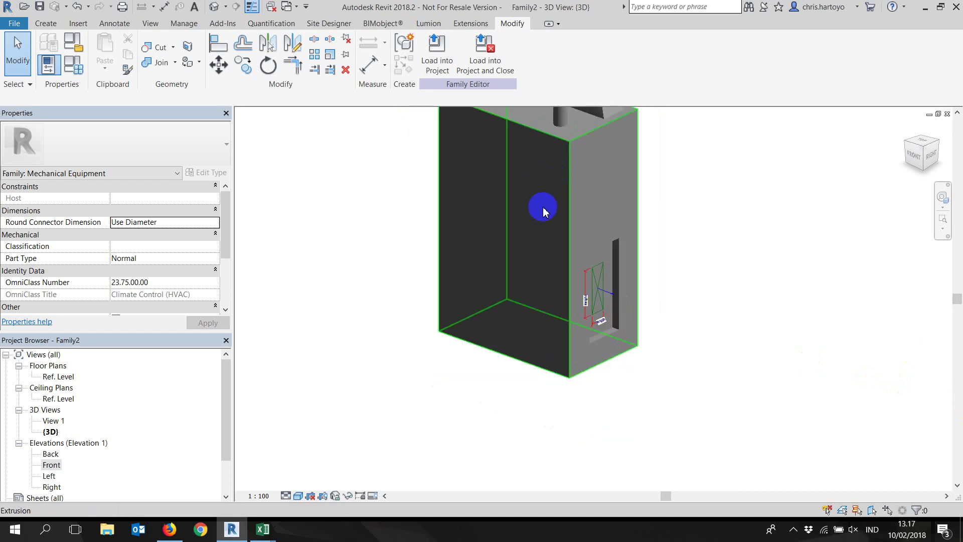
scroll(542, 209, "down", 3)
left_click(14, 23)
mouse_move(45, 185)
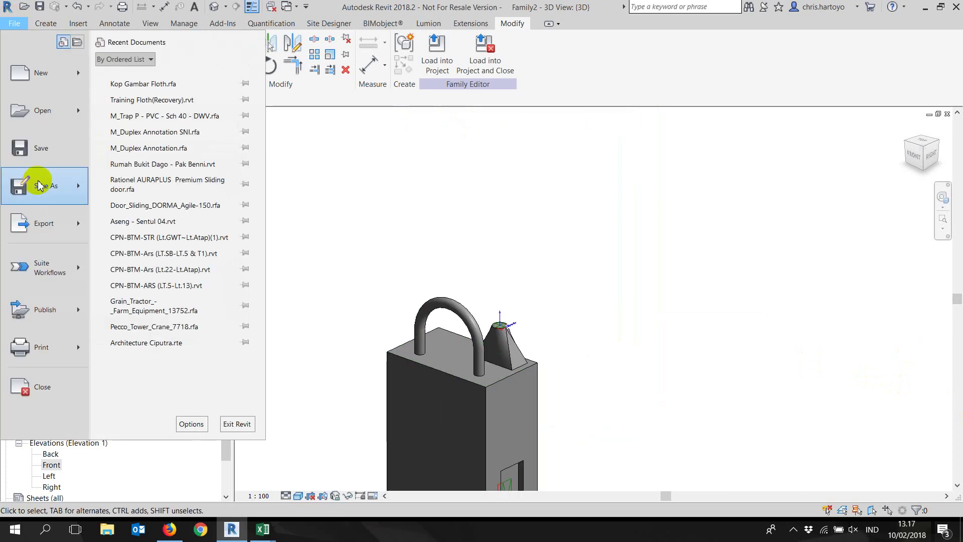
left_click(161, 129)
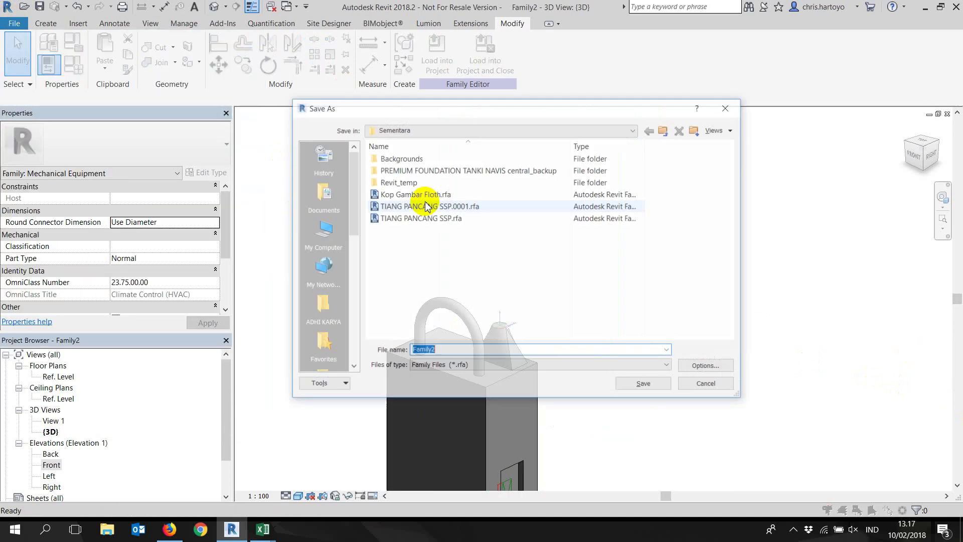
left_click(645, 385)
left_click(485, 50)
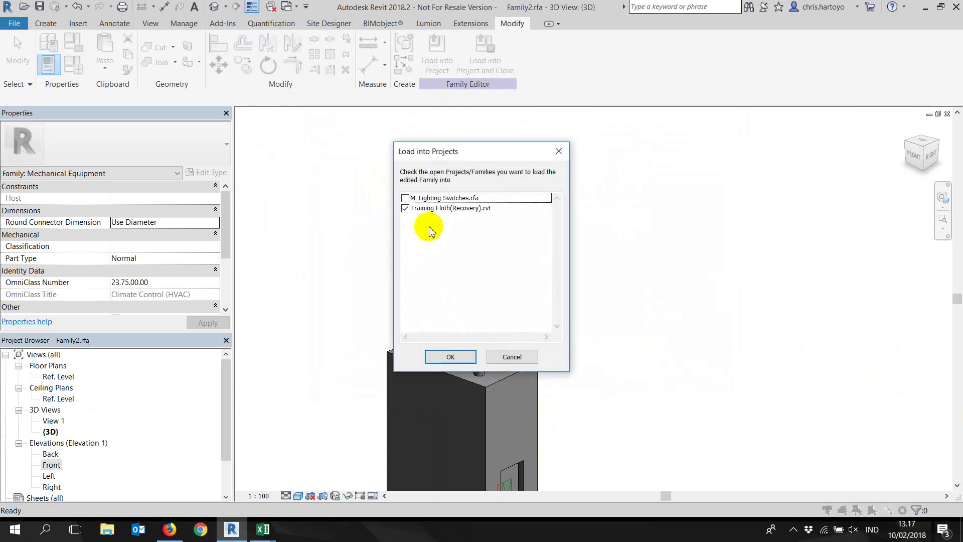
left_click(449, 358)
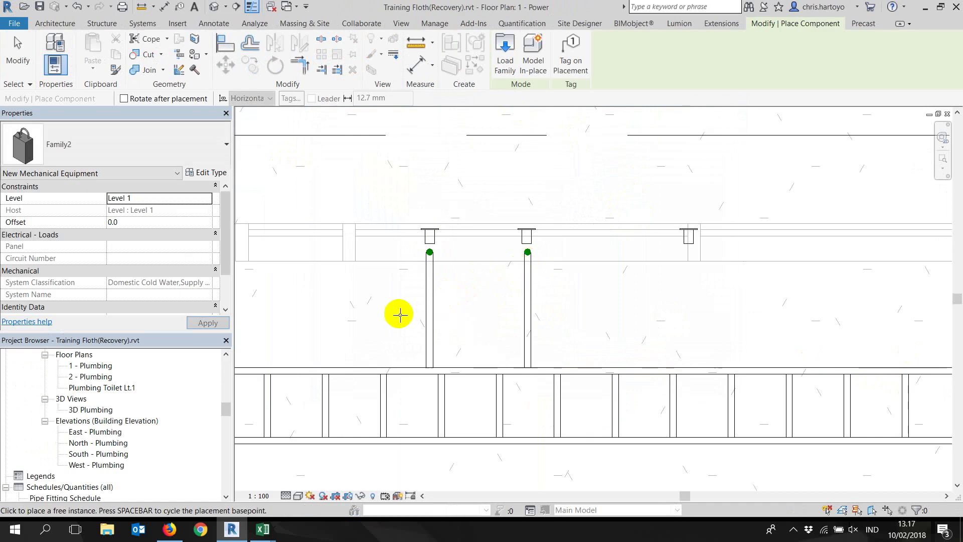
- Open the Mechanical > HVAC floor plan 1 - Mech from the Project Browser
scroll(103, 401, "up", 2)
scroll(103, 402, "up", 3)
scroll(103, 383, "up", 3)
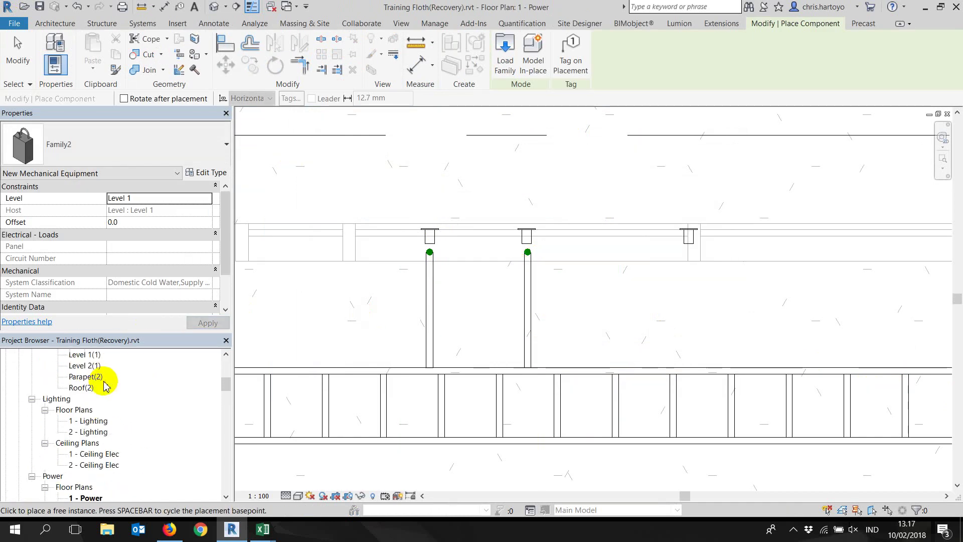
scroll(104, 381, "up", 3)
scroll(103, 384, "up", 3)
scroll(104, 386, "up", 1)
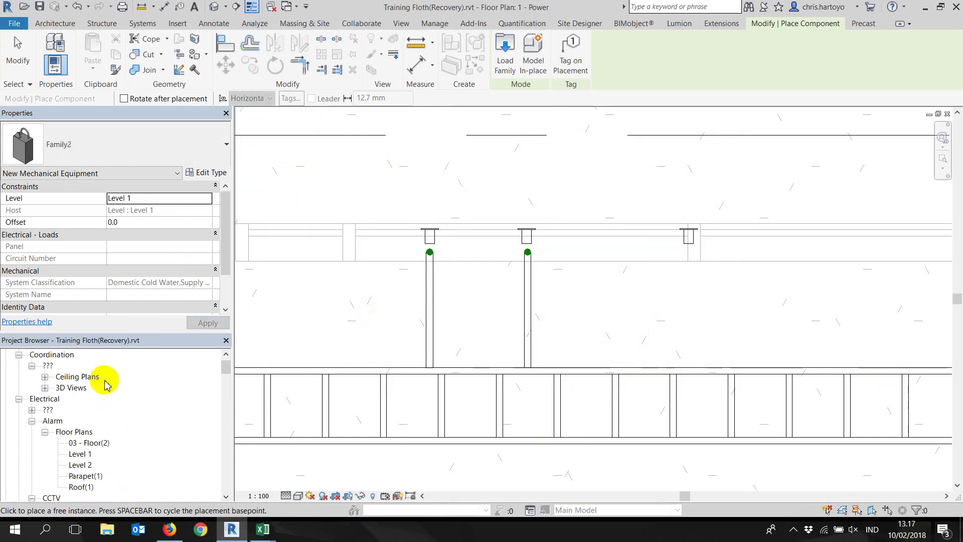
scroll(106, 384, "down", 3)
scroll(105, 376, "down", 3)
scroll(102, 376, "down", 3)
scroll(100, 376, "down", 3)
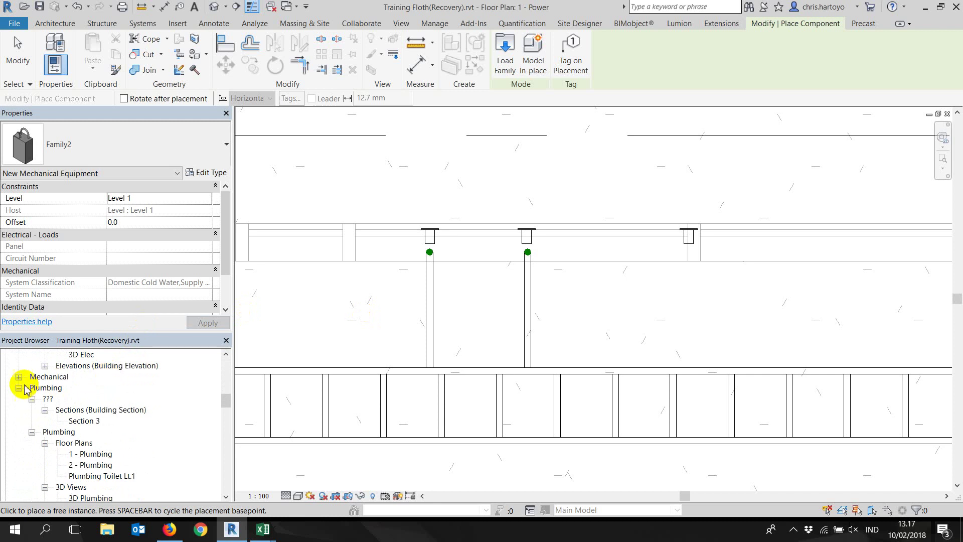
left_click(20, 377)
left_click(45, 410)
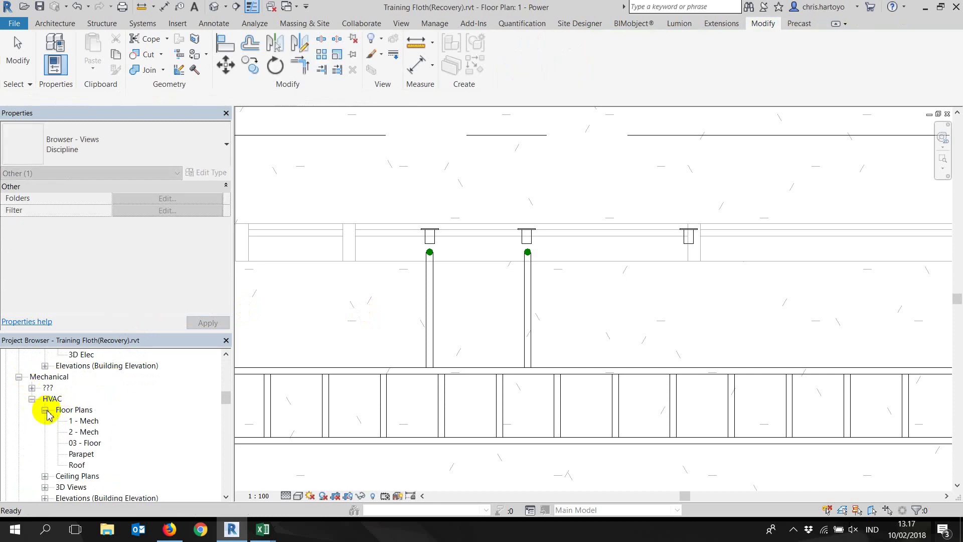
double_click(84, 422)
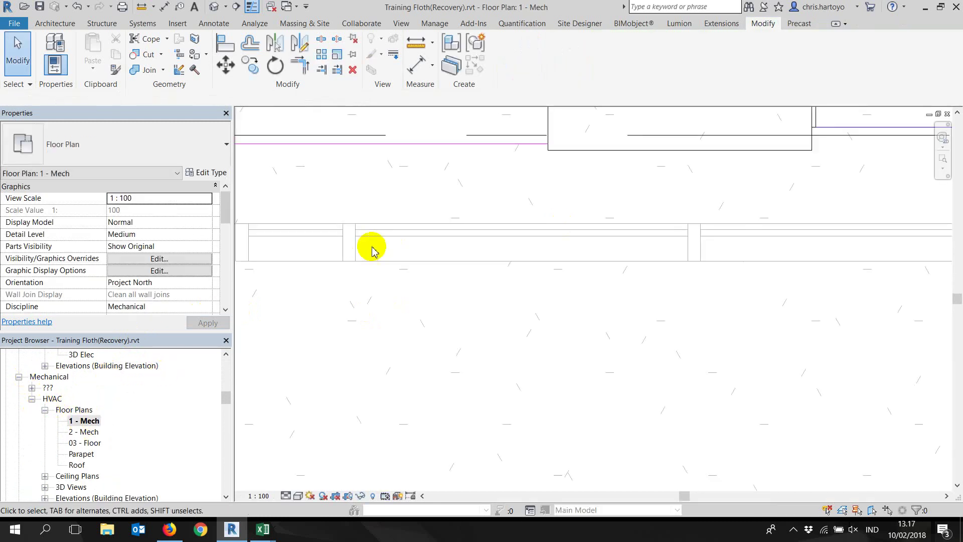
- Start placing the Family2 mechanical equipment from the Systems tools
left_click(57, 23)
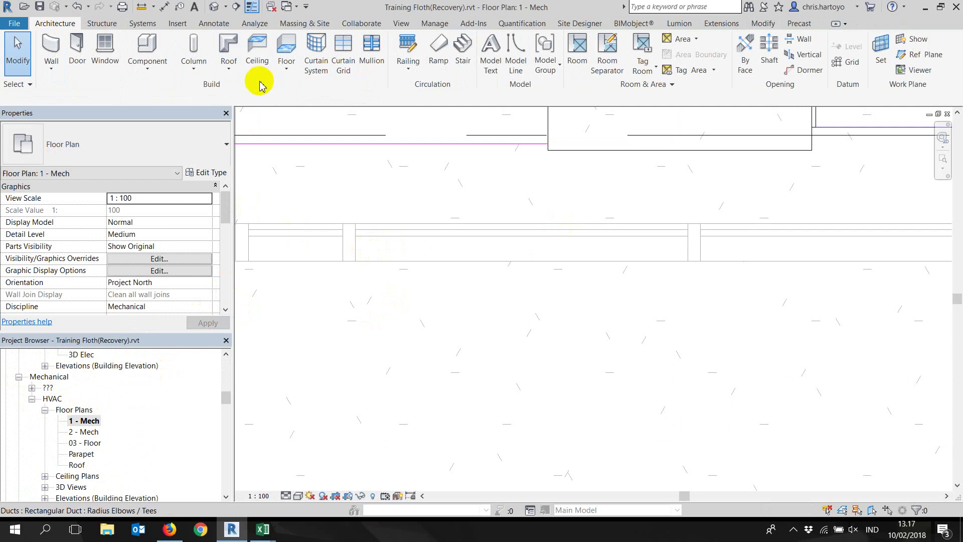
left_click(143, 23)
left_click(374, 55)
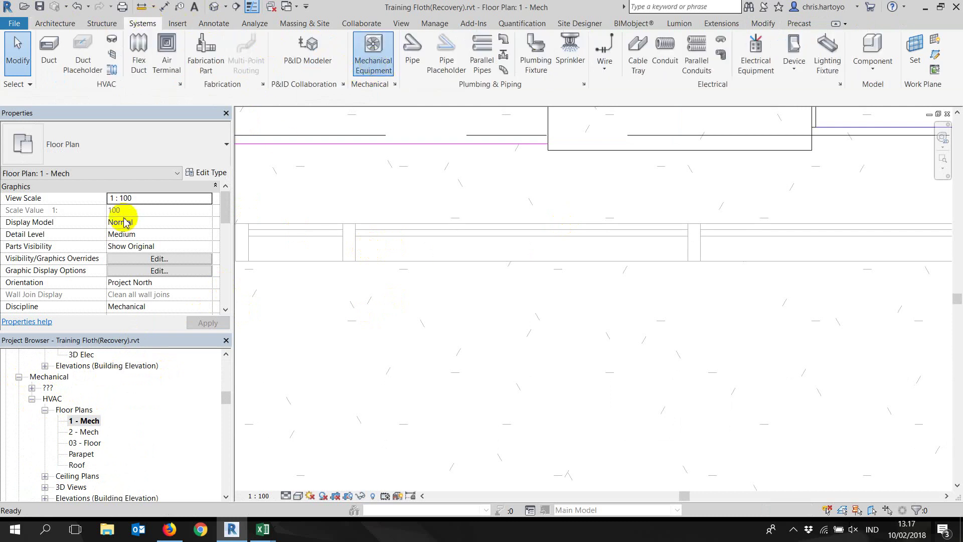
scroll(447, 227, "down", 3)
scroll(495, 430, "down", 2)
- Place Family2 in an open area of the plan below the existing ducts
scroll(498, 392, "down", 2)
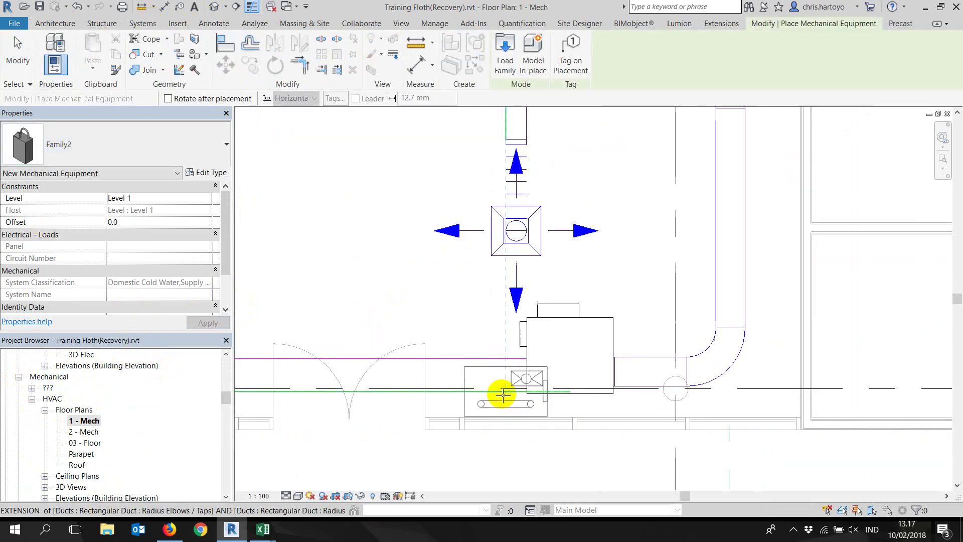
scroll(499, 381, "down", 2)
middle_click_drag(500, 381, 570, 215)
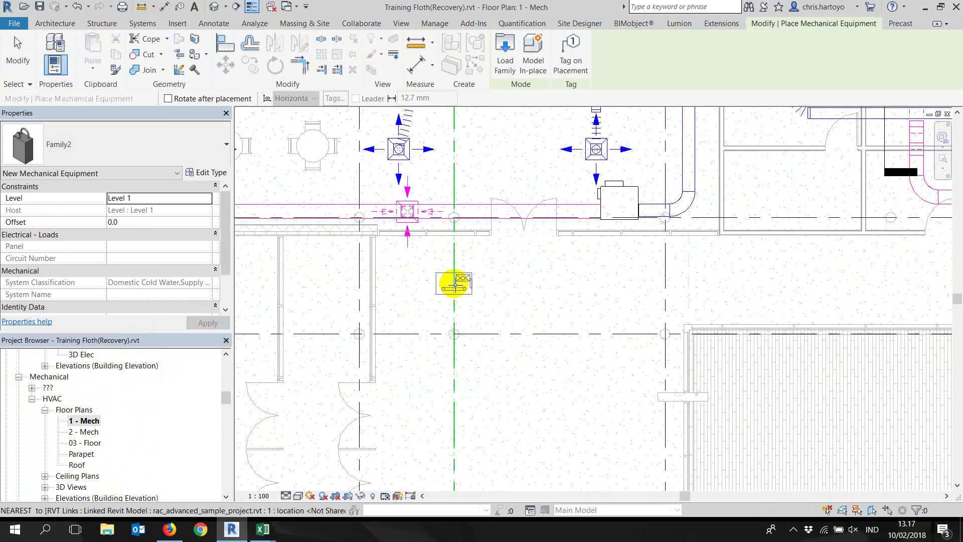
scroll(537, 274, "up", 2)
scroll(451, 301, "up", 2)
key("Escape")
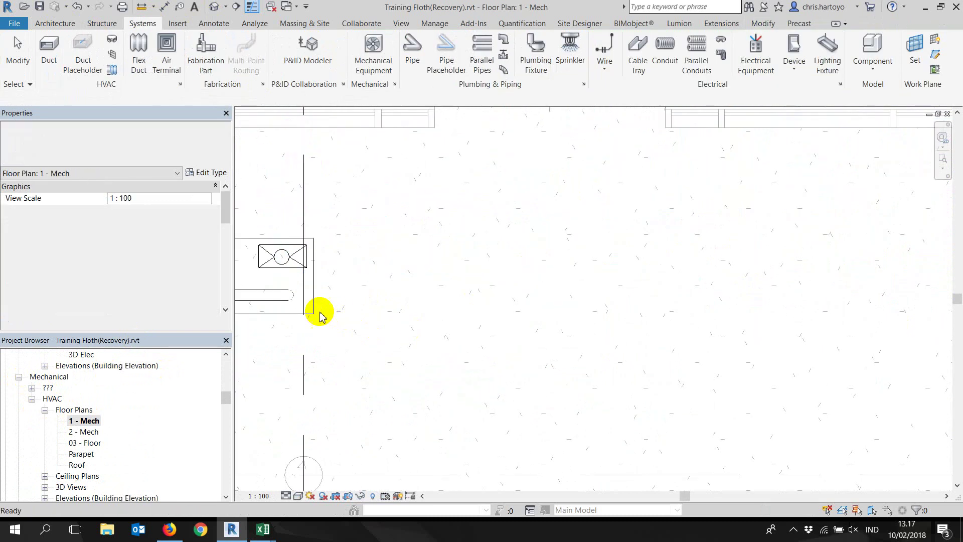
- Draw a 100 x 300 duct from Family2's side duct connector to the right
left_click(323, 293)
right_click(311, 274)
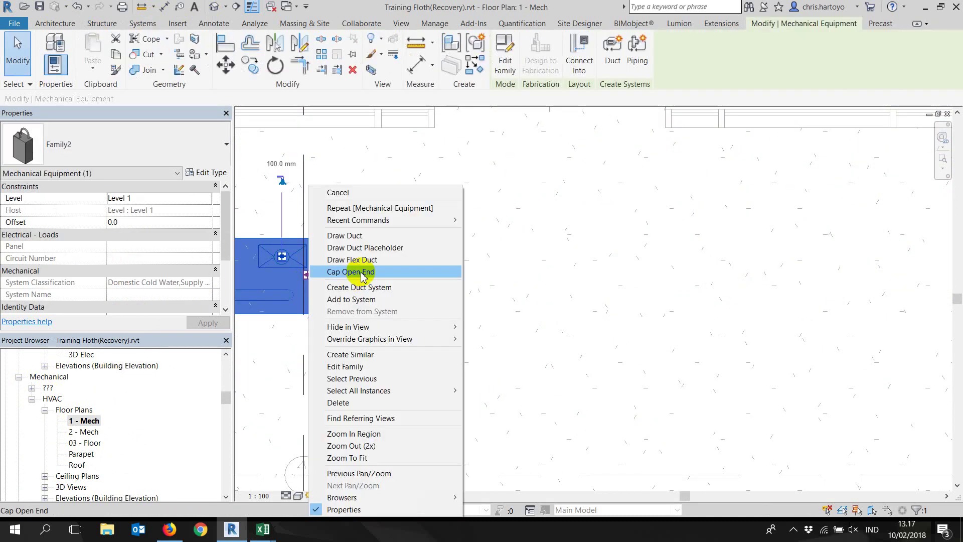
left_click(362, 236)
left_click(559, 275)
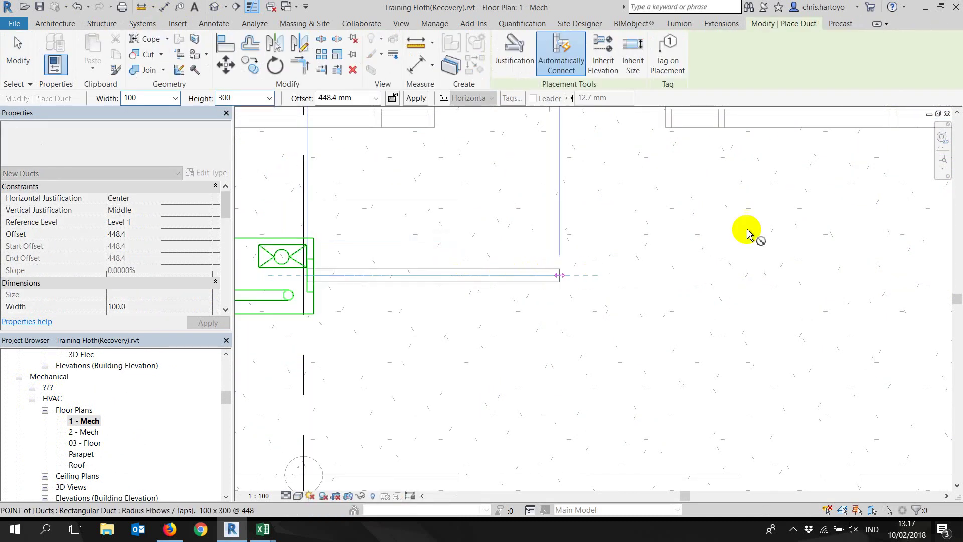
key("Escape")
key("Escape")
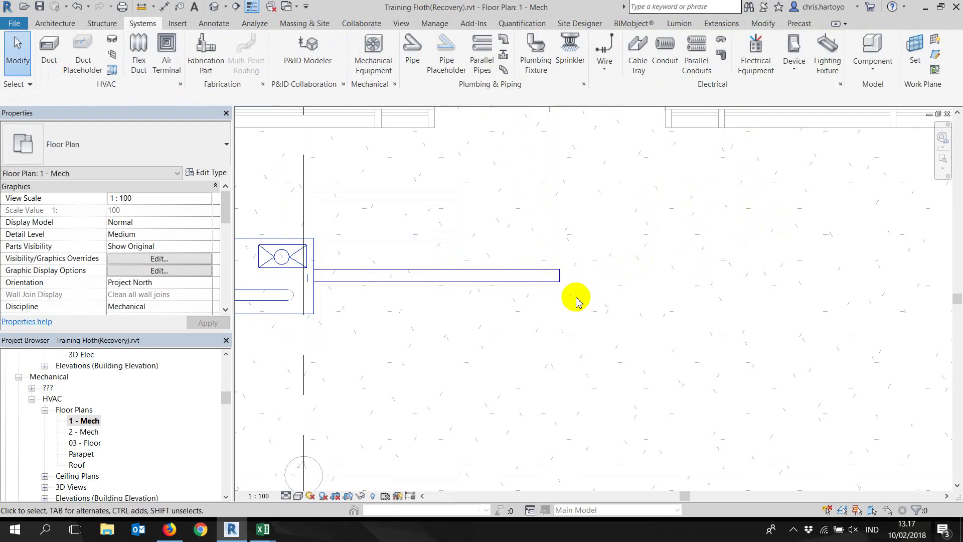
scroll(561, 326, "down", 2)
scroll(567, 346, "down", 4)
middle_click_drag(585, 286, 582, 306)
scroll(582, 306, "down", 3)
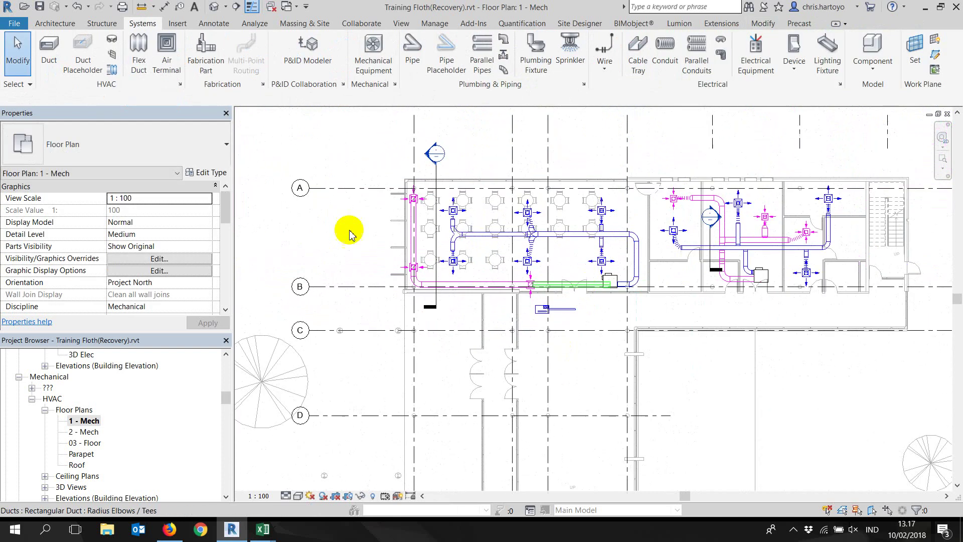